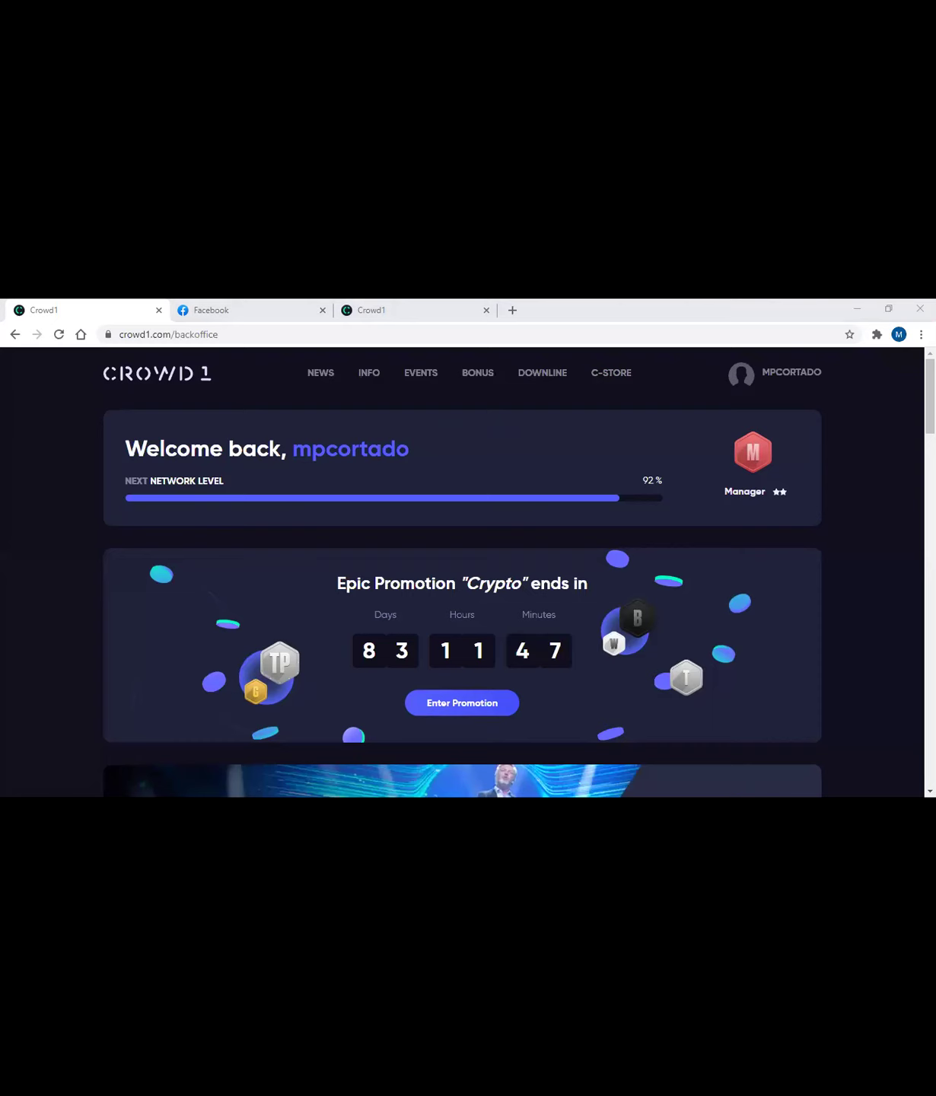
Step: Scroll down the dashboard and open Invite People under Your Sponsor Link to reach Create New Invite
mouse_move(810, 472)
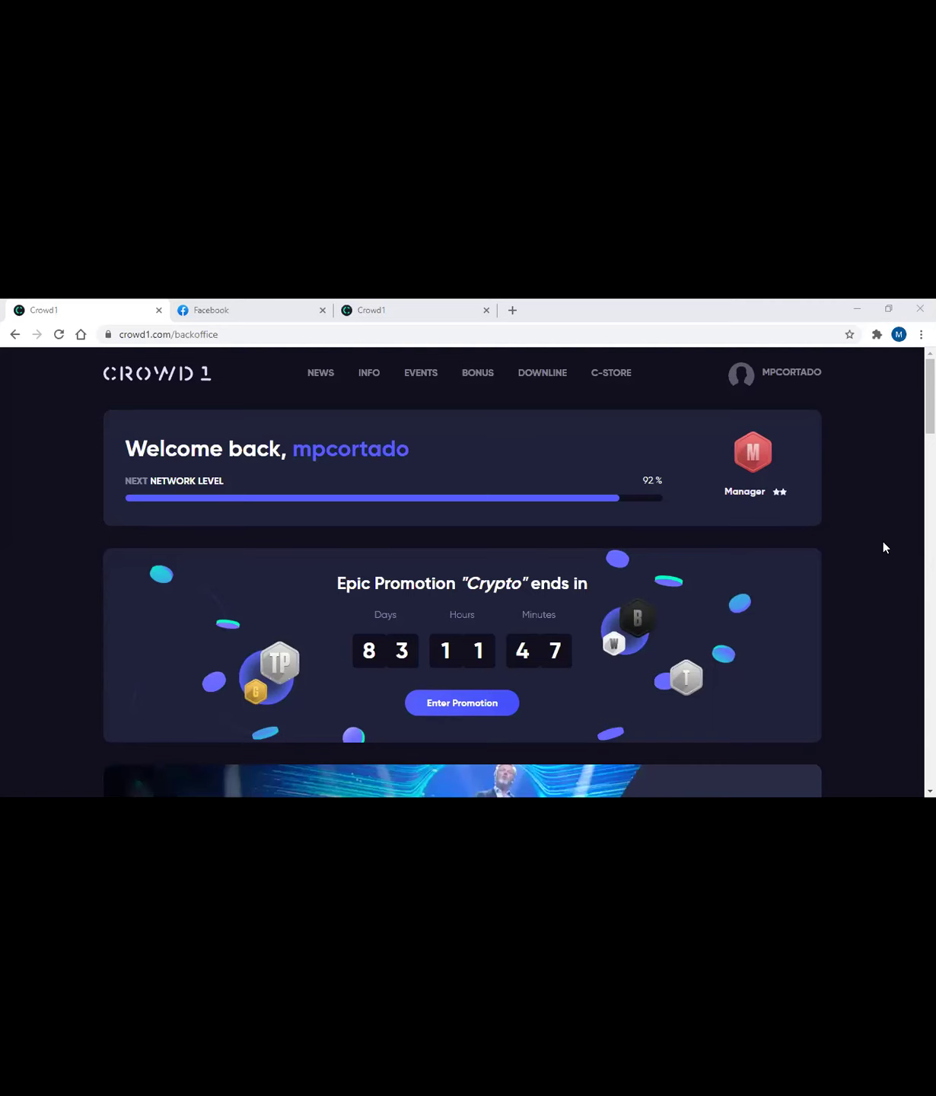
scroll(884, 545, "down", 2)
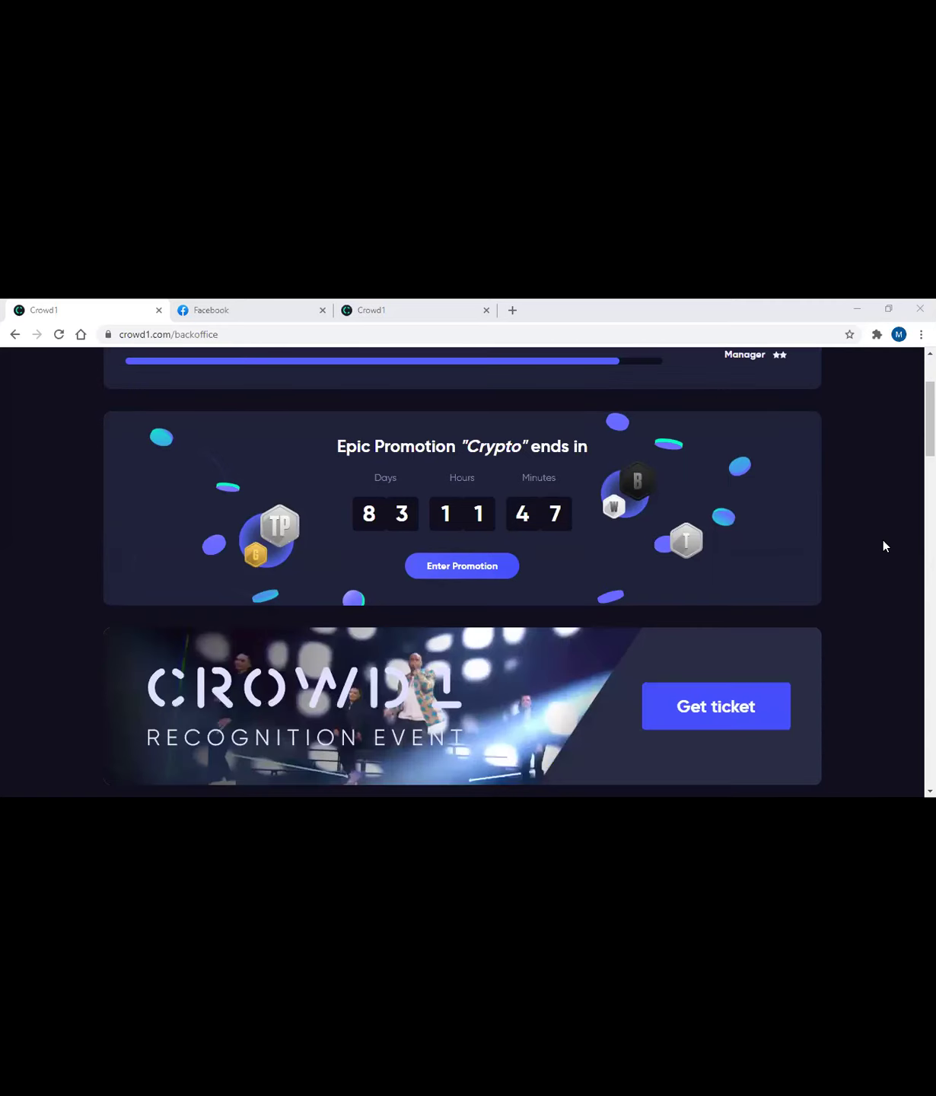
scroll(884, 547, "down", 2)
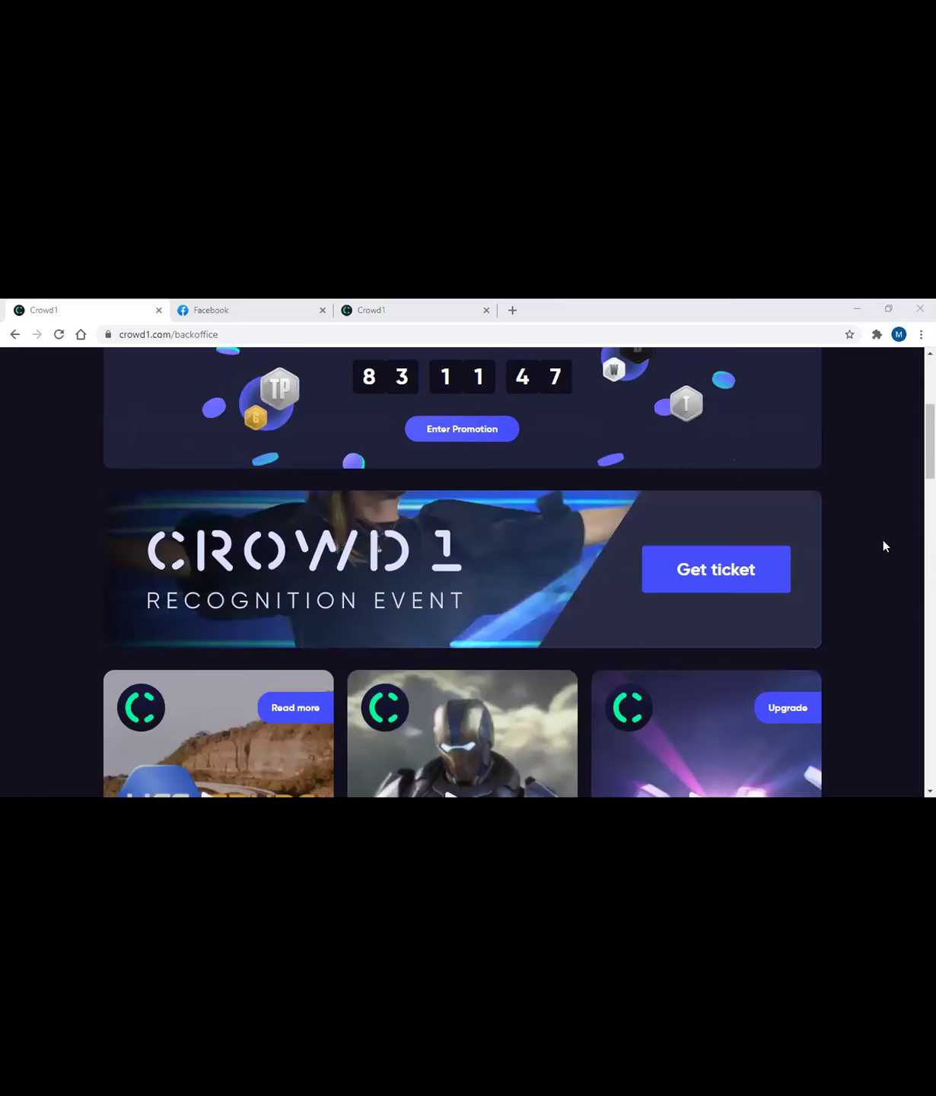
scroll(884, 543, "down", 4)
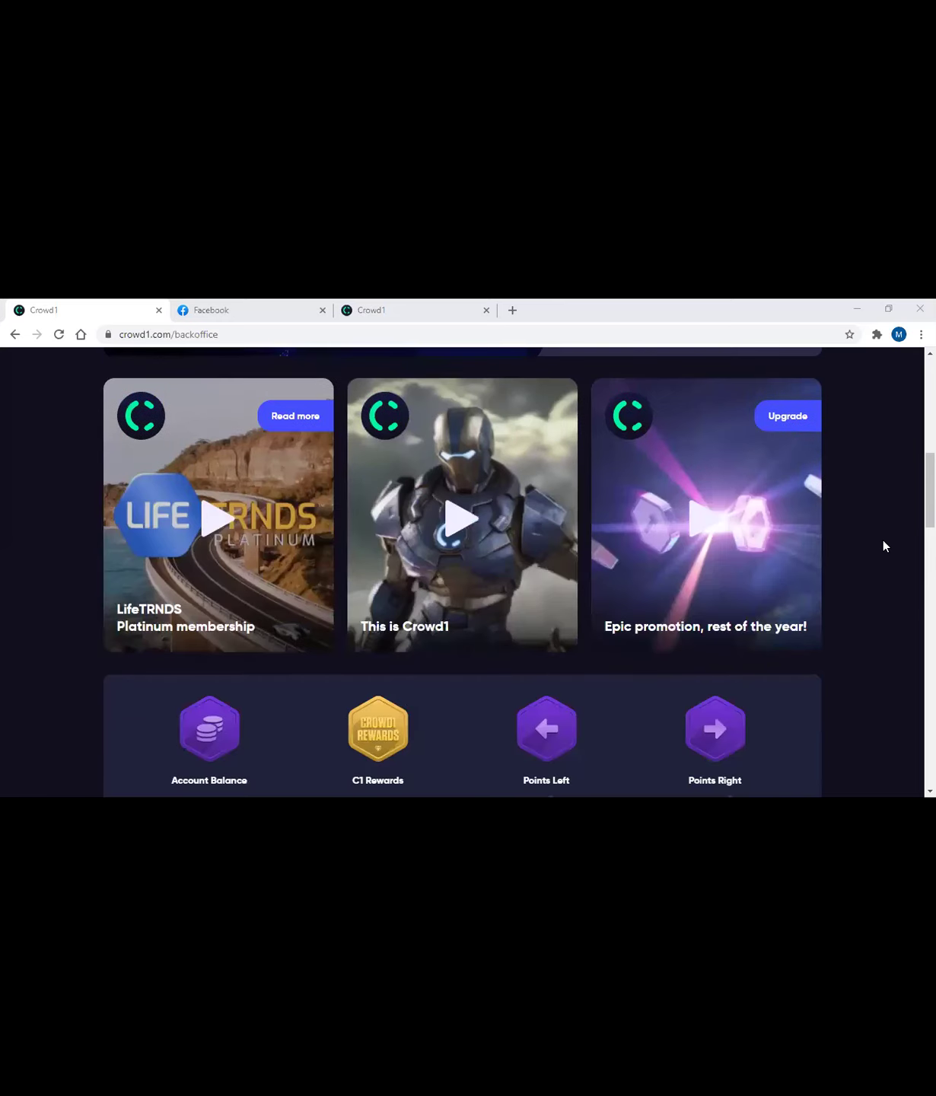
scroll(883, 542, "down", 4)
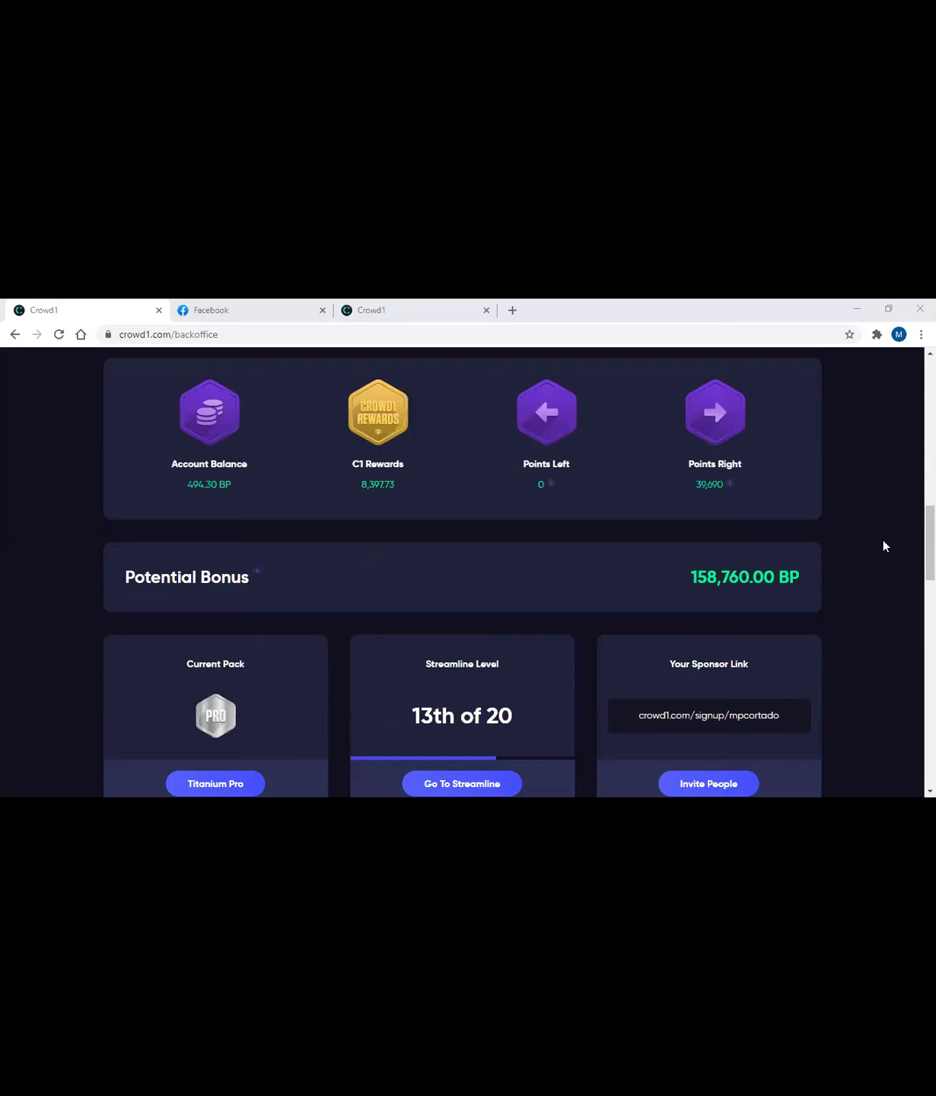
scroll(883, 540, "down", 1)
scroll(701, 632, "down", 1)
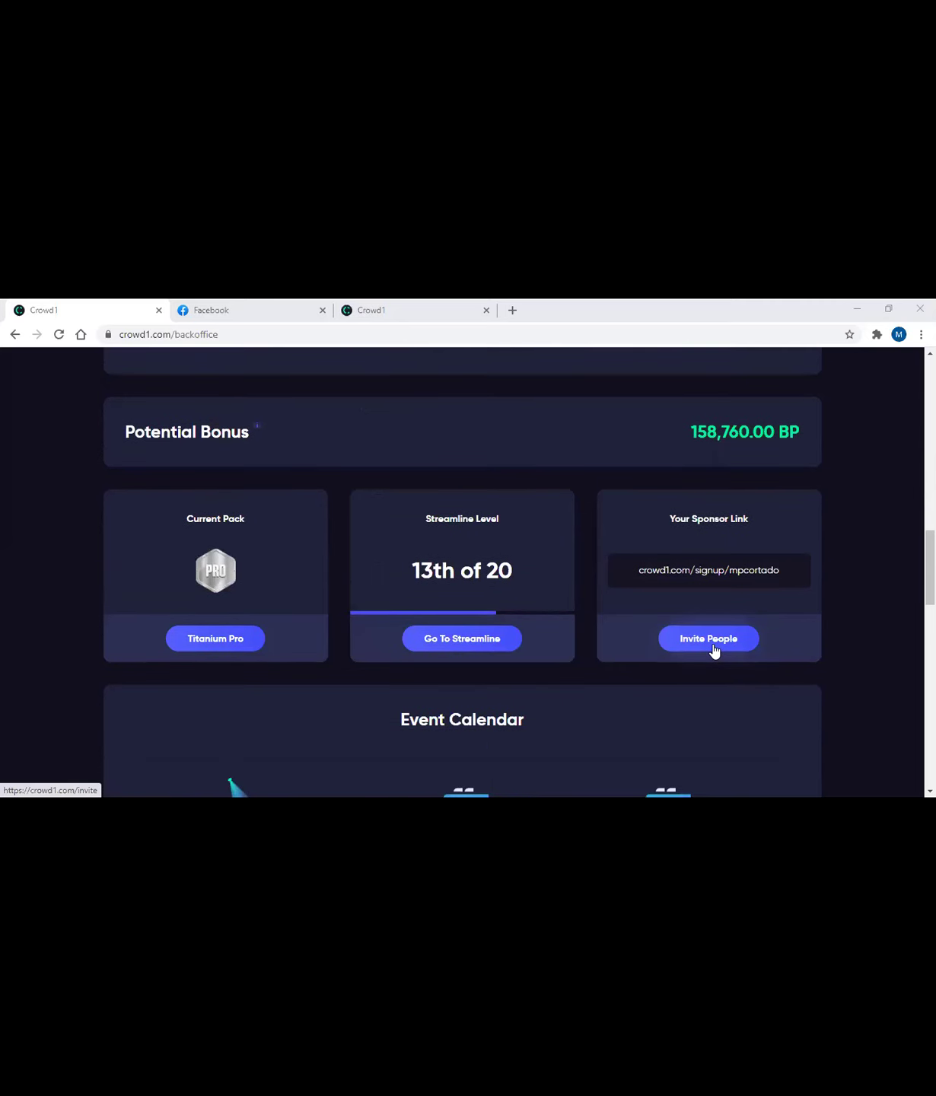
left_click(715, 651)
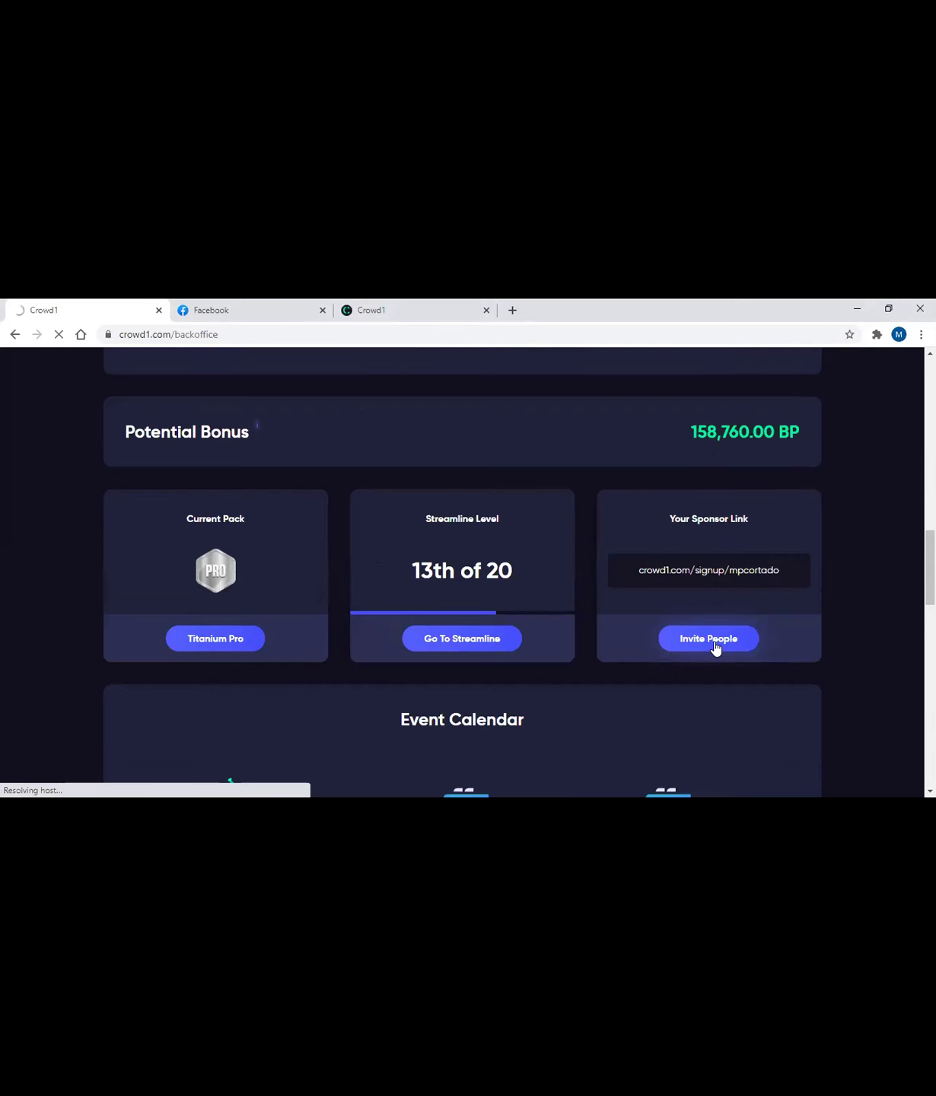
left_click(717, 647)
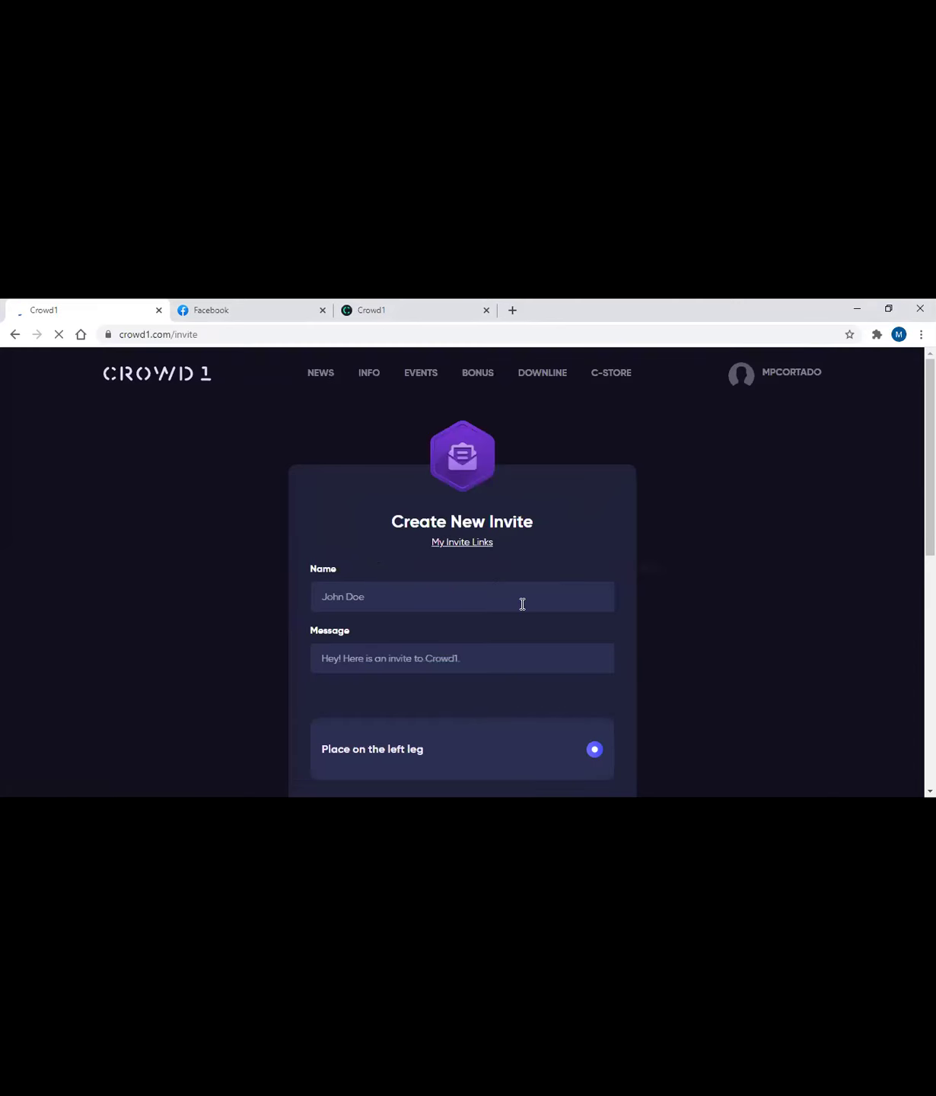
Step: Fill the invite's Name with 'ABC' and its Message with 'Hi'
left_click(545, 582)
type("AB")
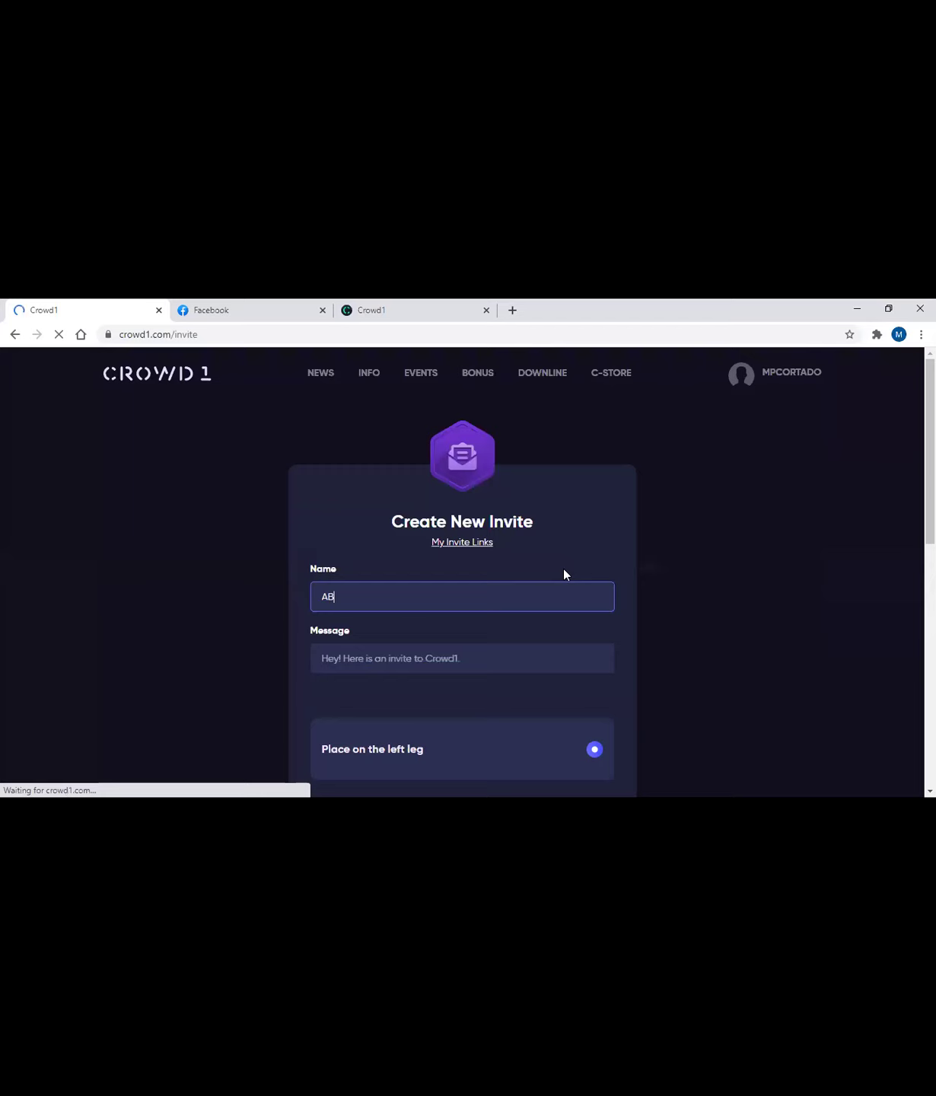
type("C")
left_click(504, 663)
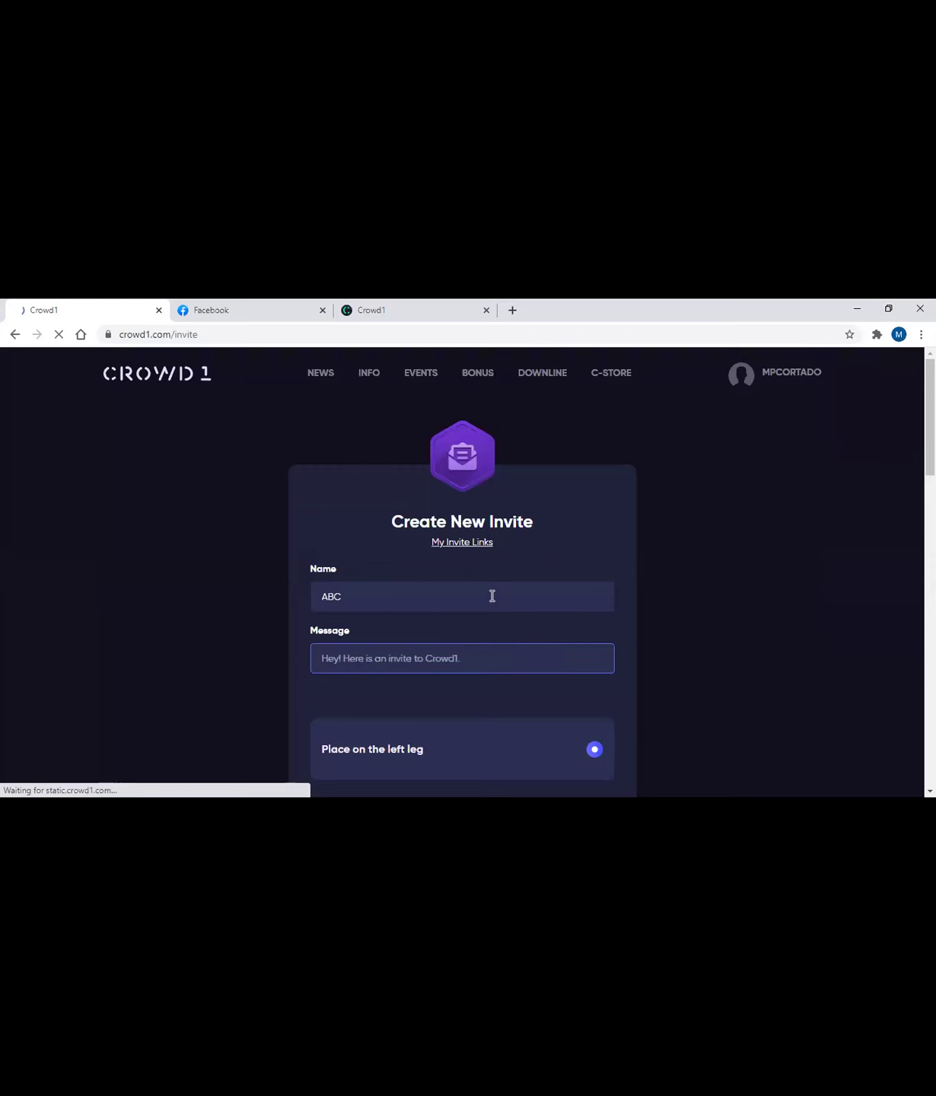
type("Hi")
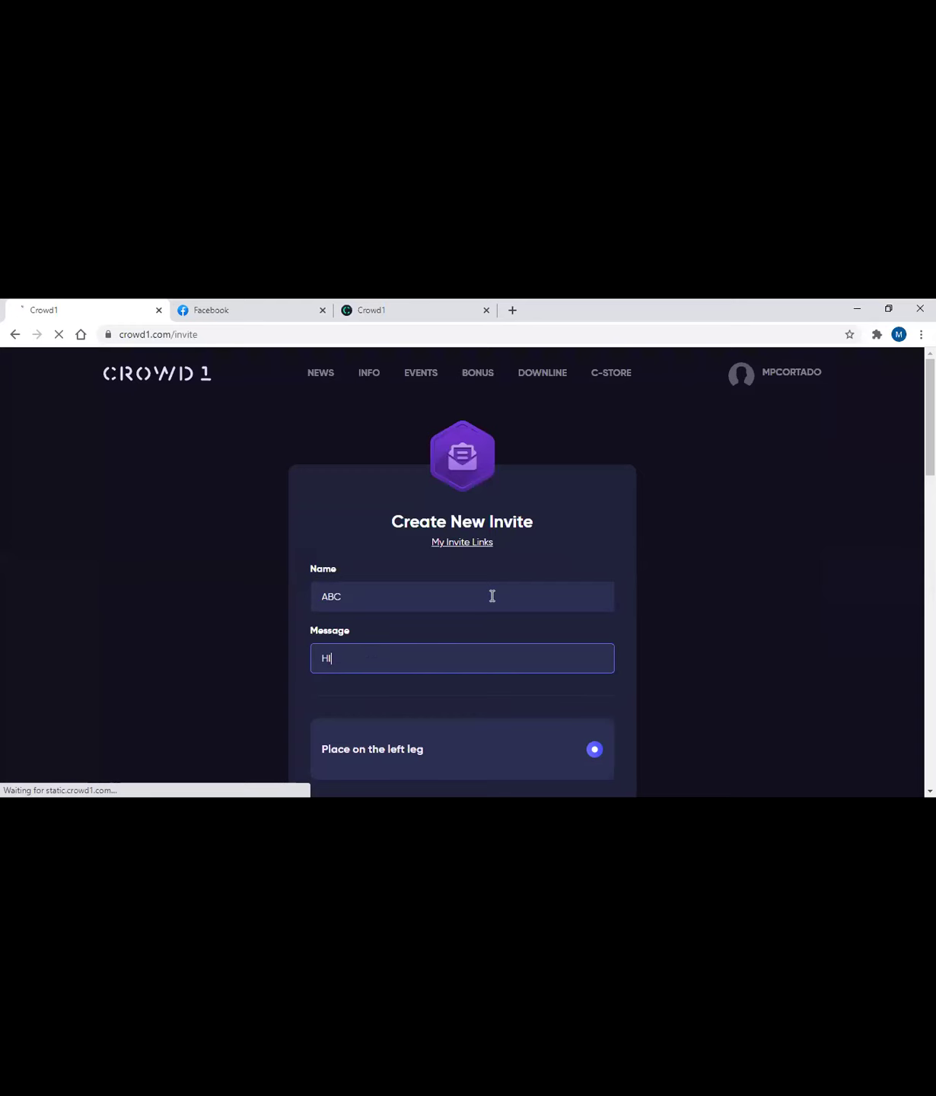
scroll(493, 596, "down", 3)
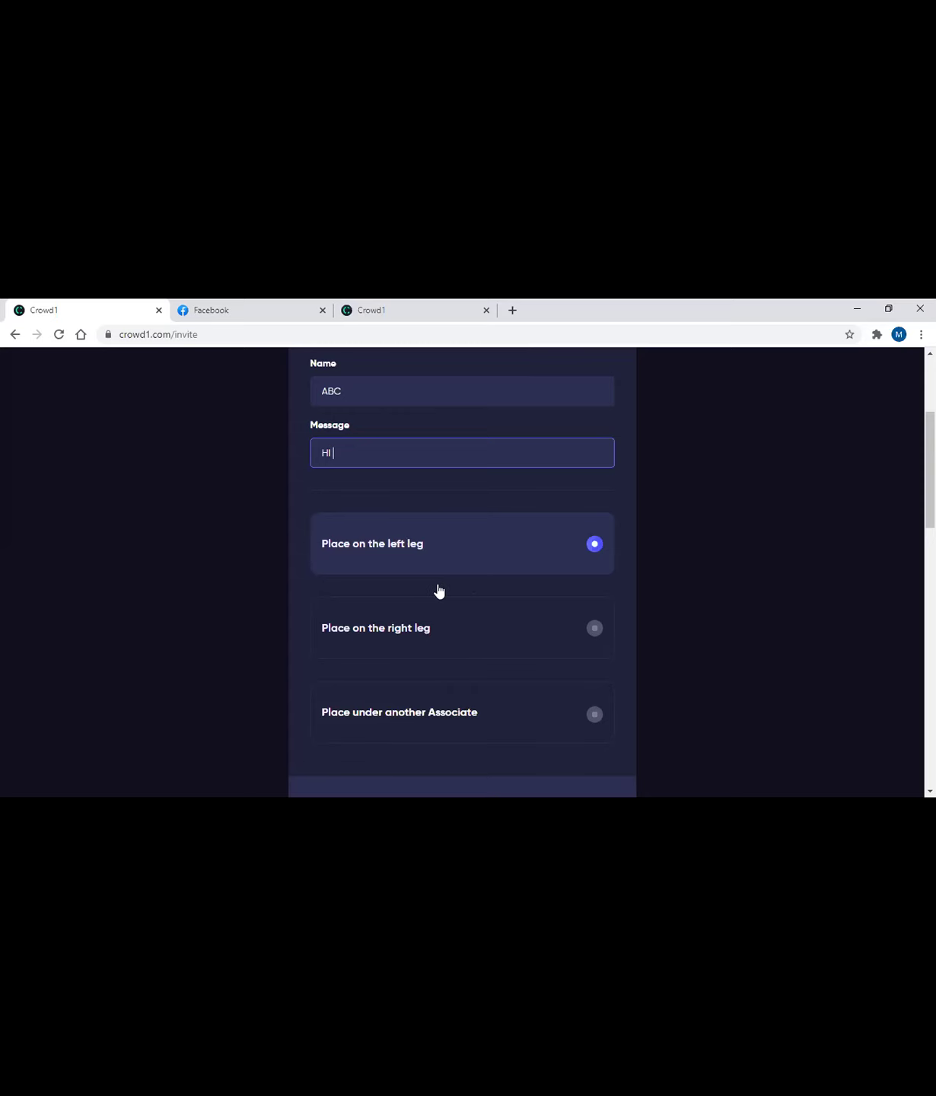
Step: Place the newcomer under the suggested associate's username, on that associate's right side
scroll(459, 583, "down", 2)
left_click(459, 583)
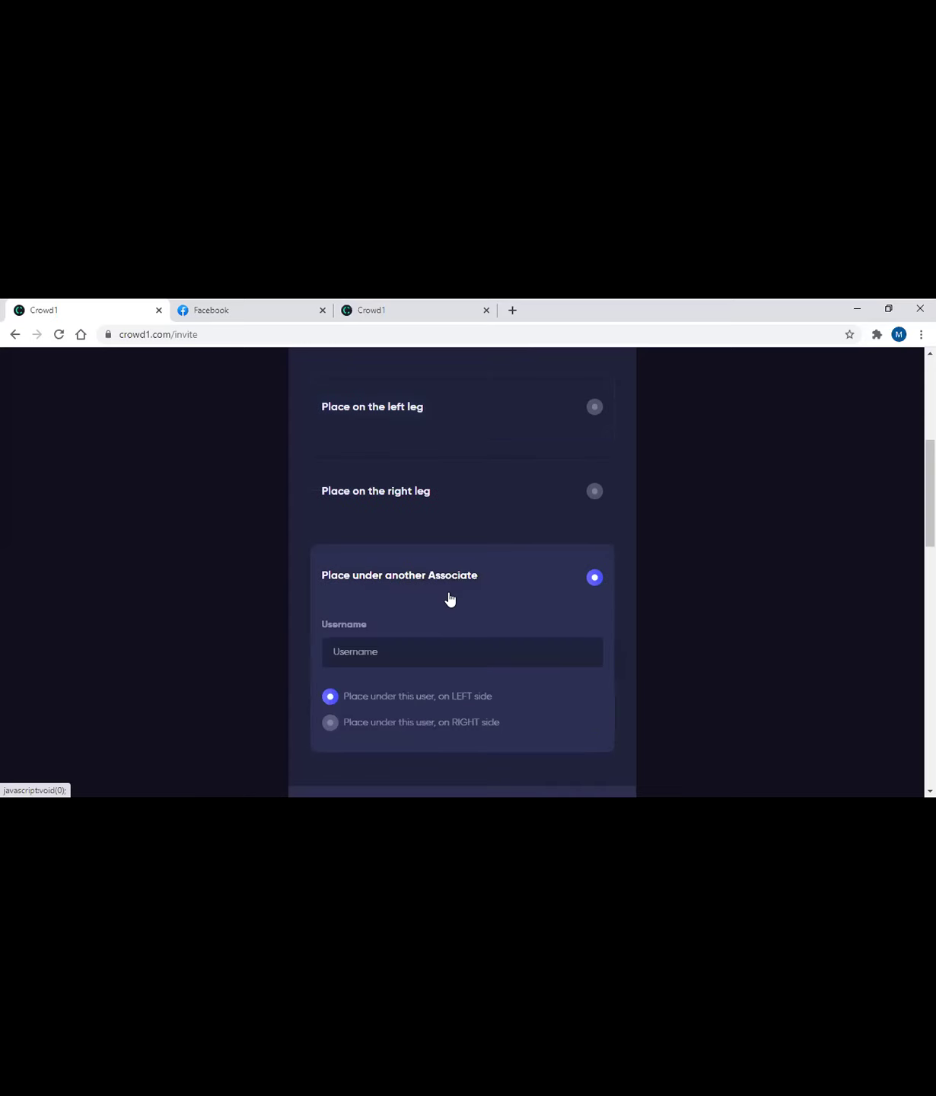
left_click(550, 651)
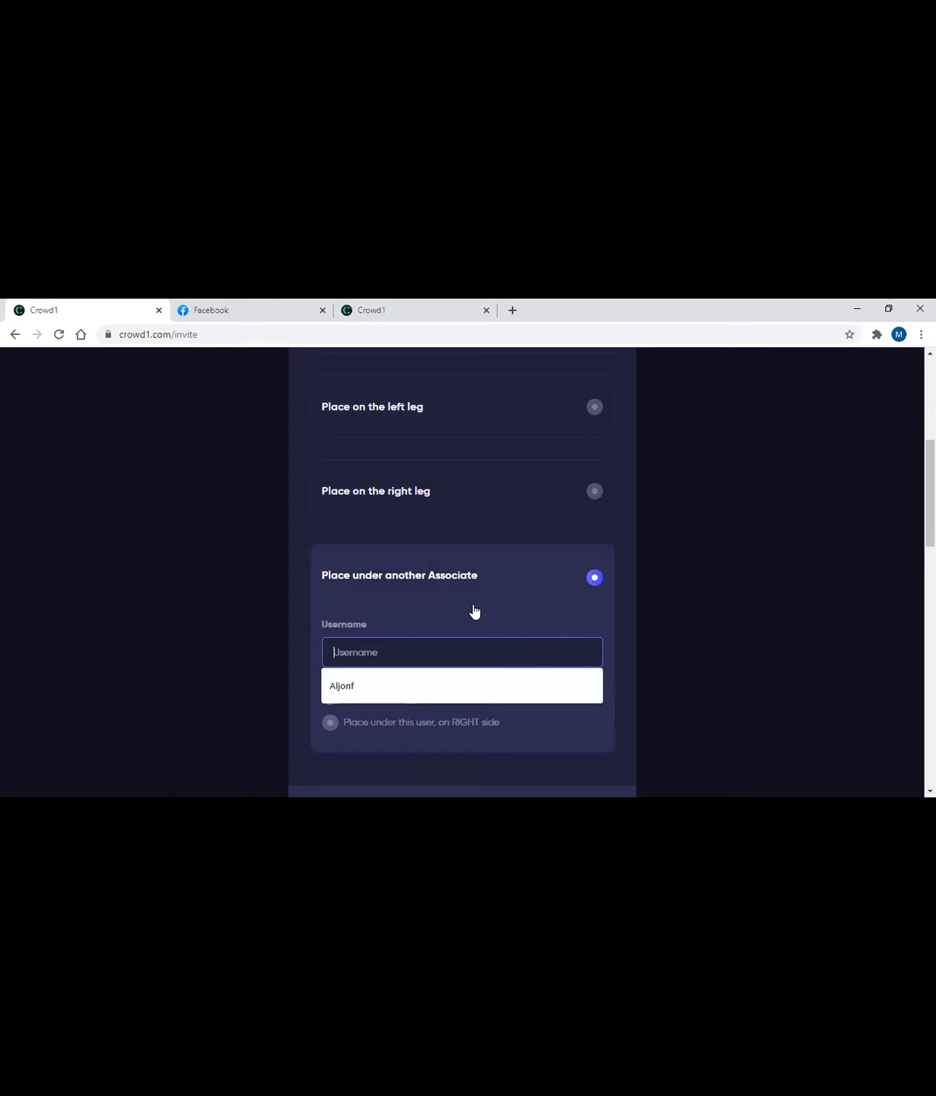
left_click(489, 648)
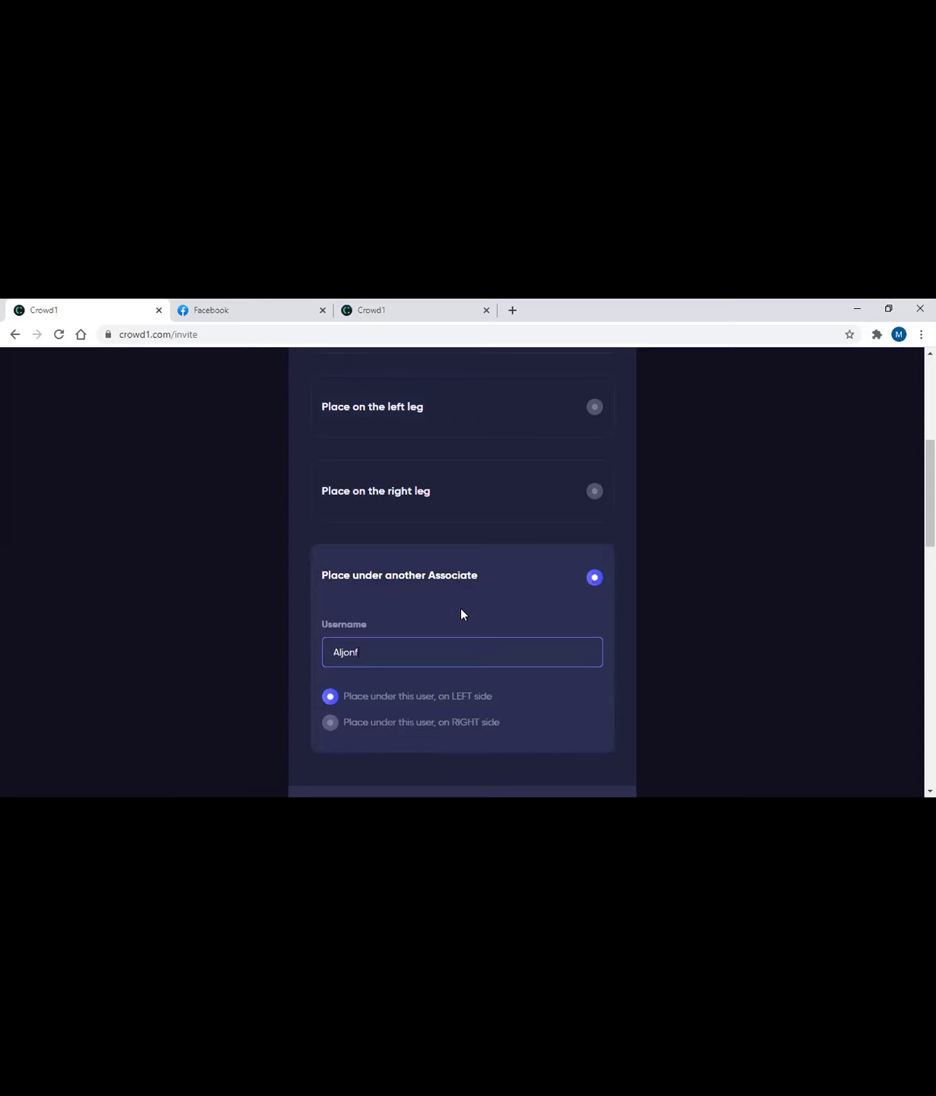
left_click(333, 723)
left_click(386, 649)
scroll(384, 635, "down", 3)
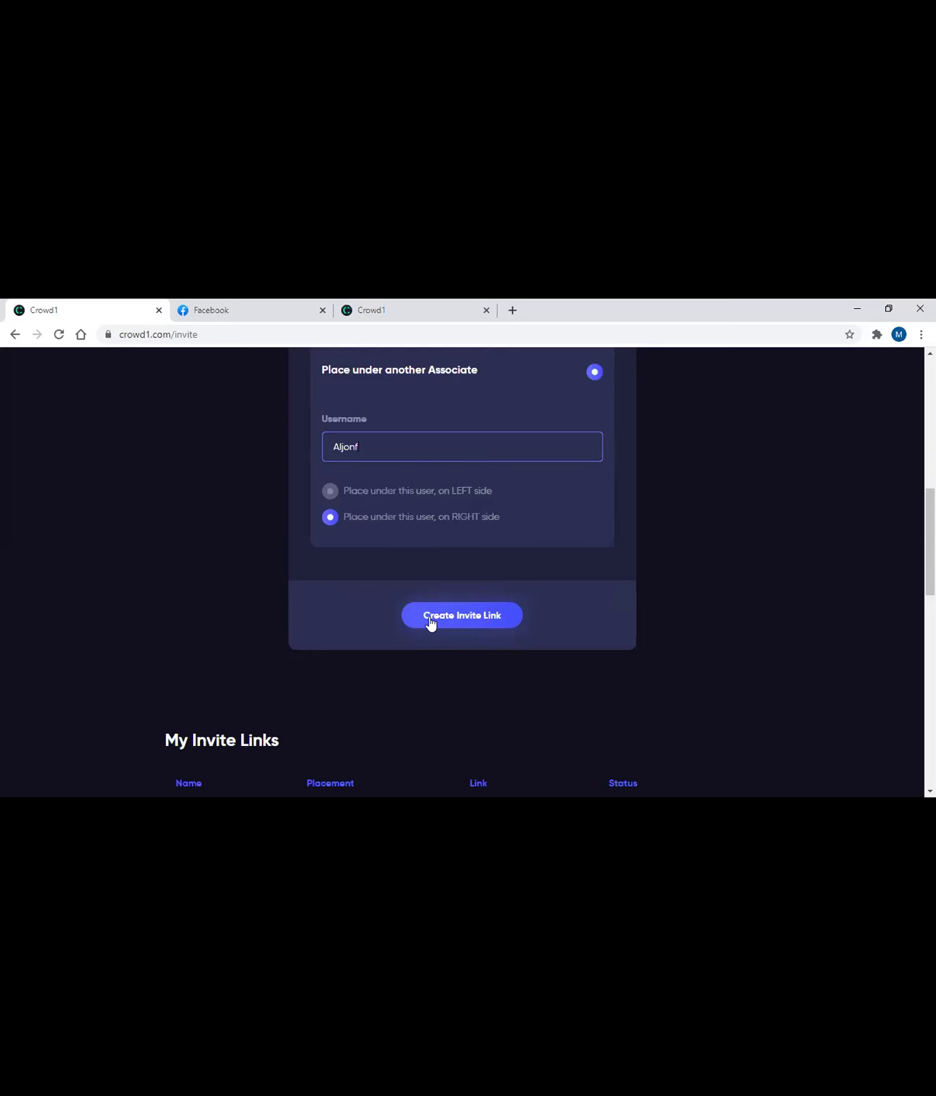
Step: Create the invite link, then copy a link from the My Invite Links list
left_click(462, 626)
scroll(721, 620, "down", 4)
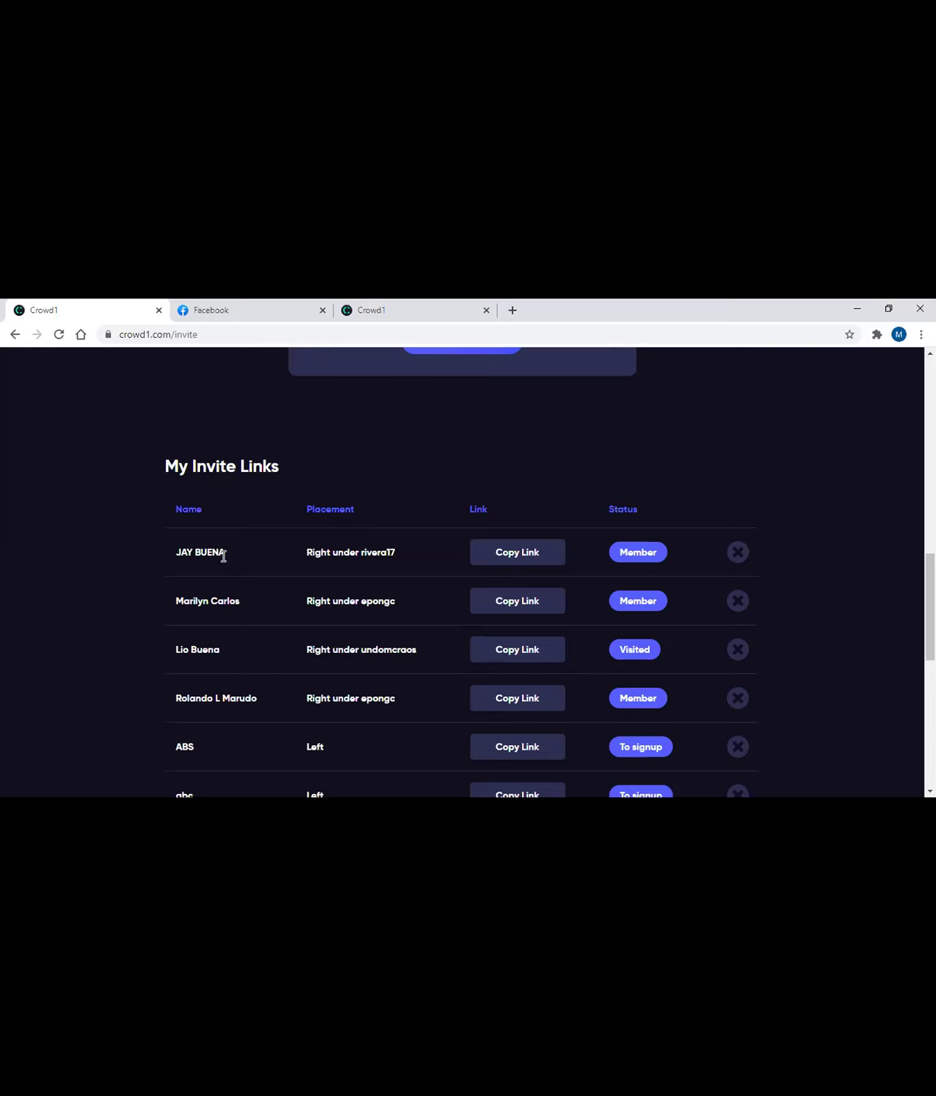
left_click(517, 554)
Step: Load the copied invite link in the new tab to show the personal invitation reading 'Hi'
key("Home")
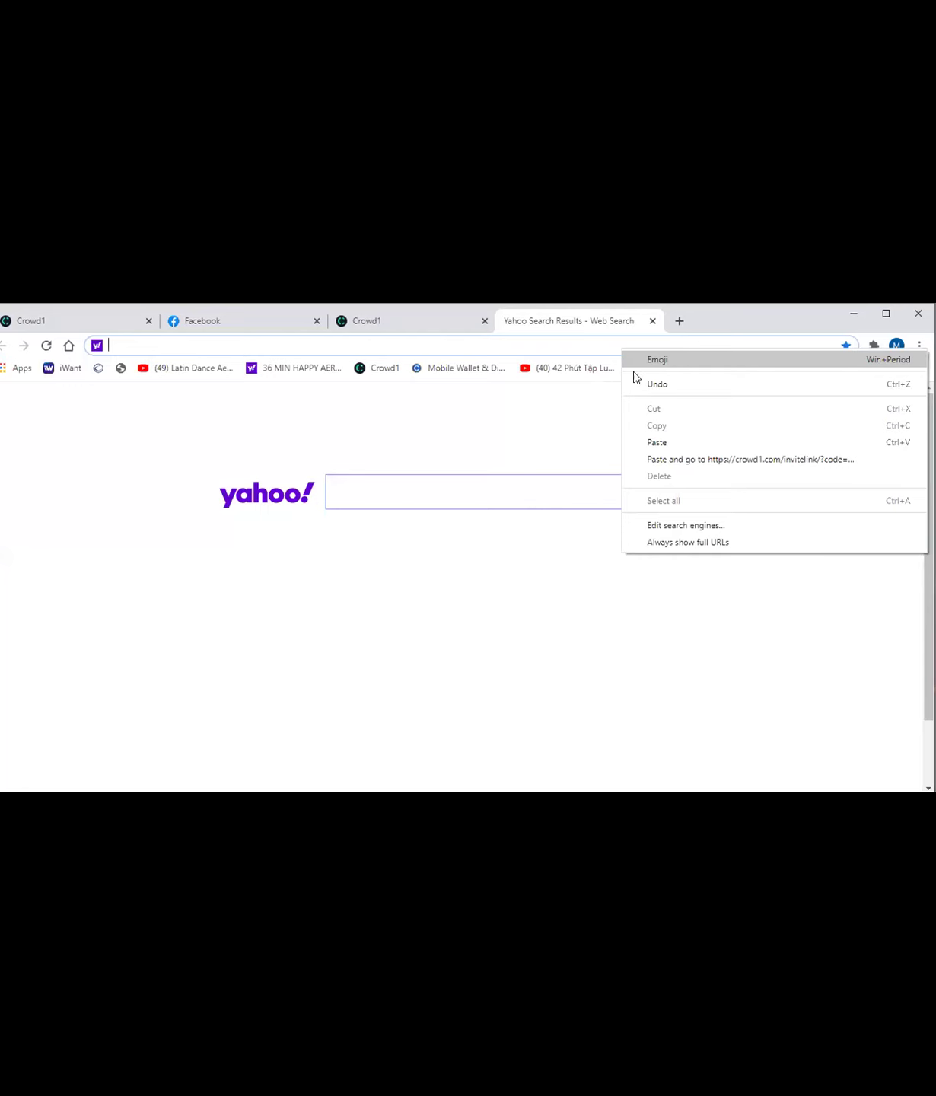
key("s")
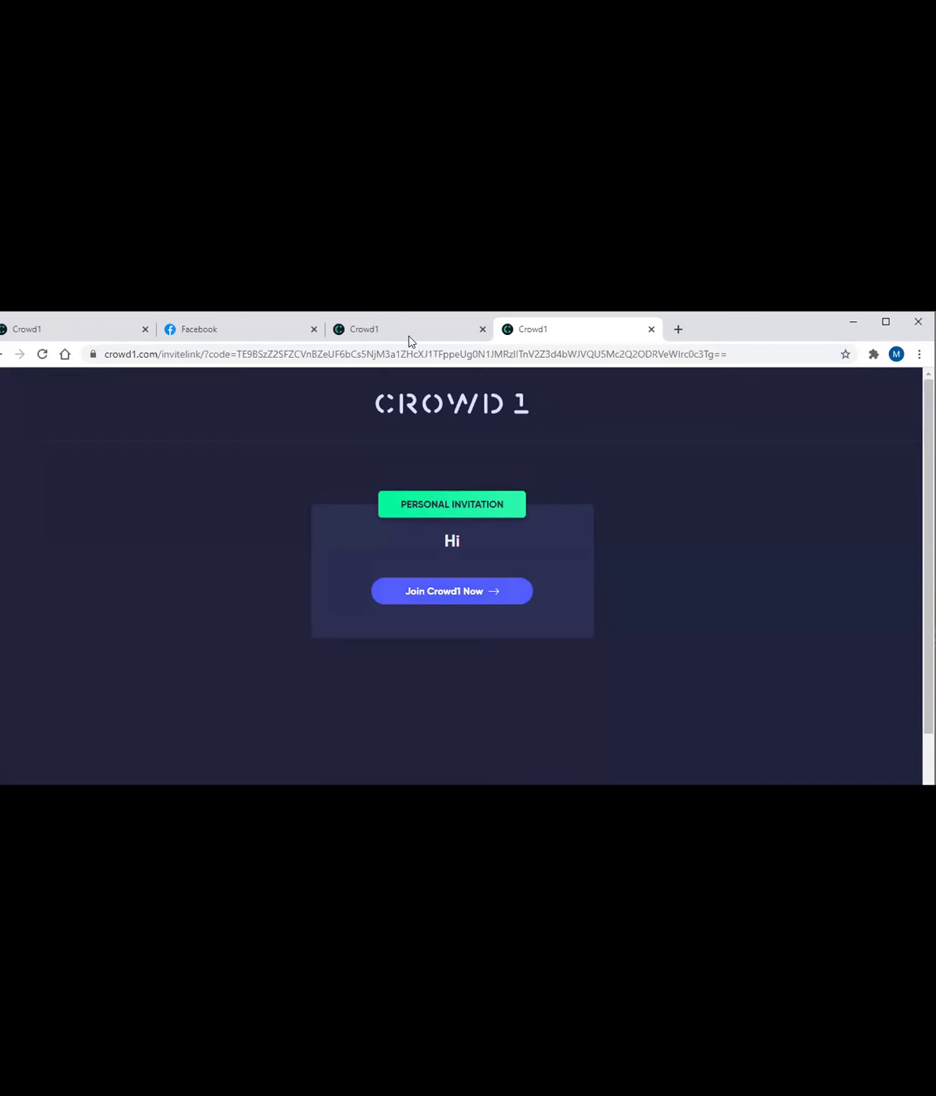
Step: Switch to the signup form's tab and scroll down to its Email fields
left_click(409, 339)
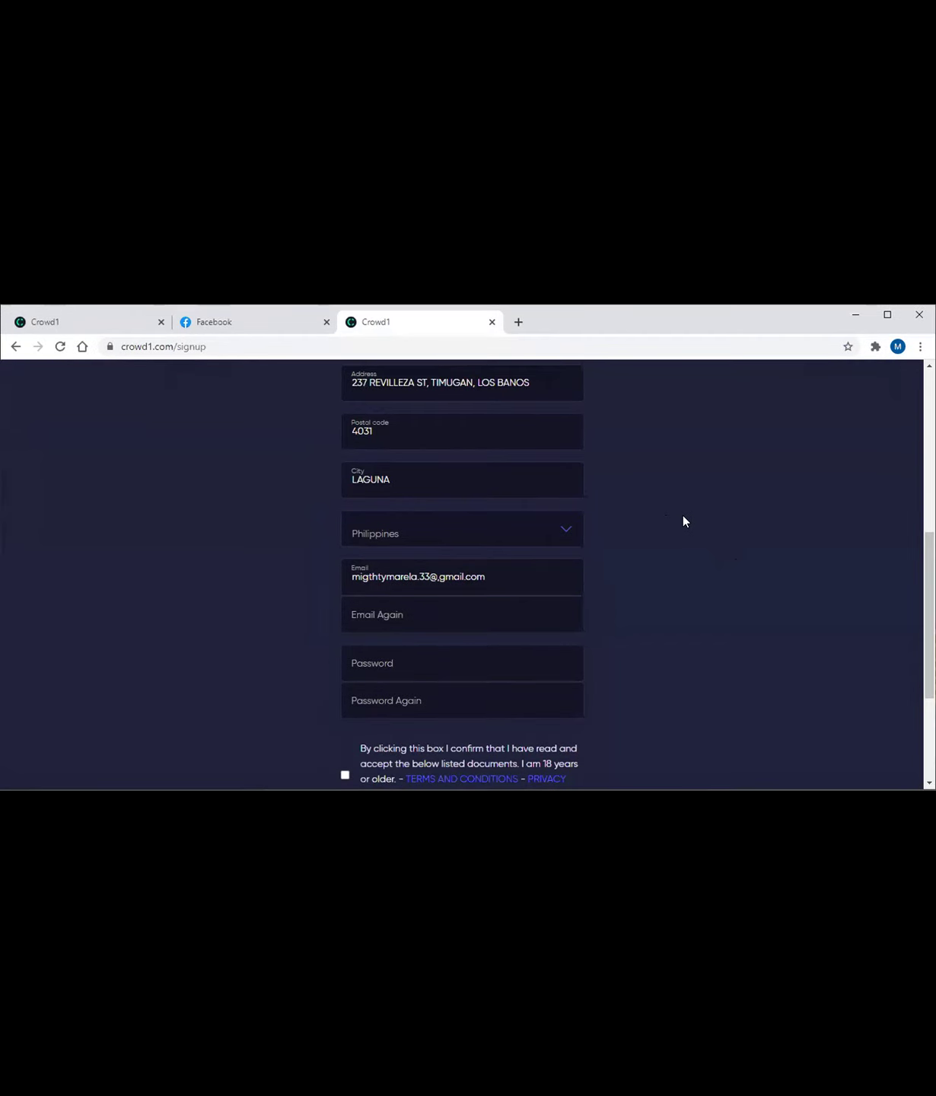
scroll(712, 542, "up", 5)
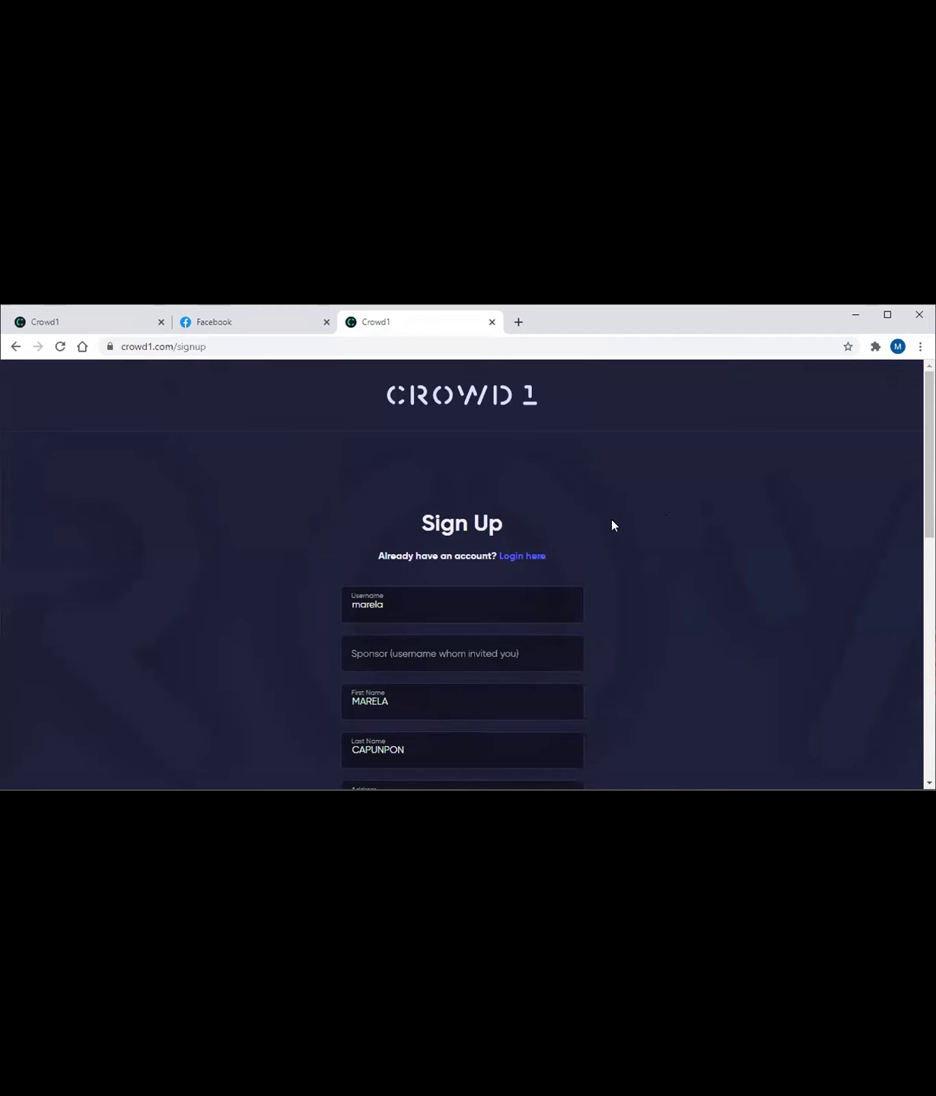
scroll(612, 521, "down", 4)
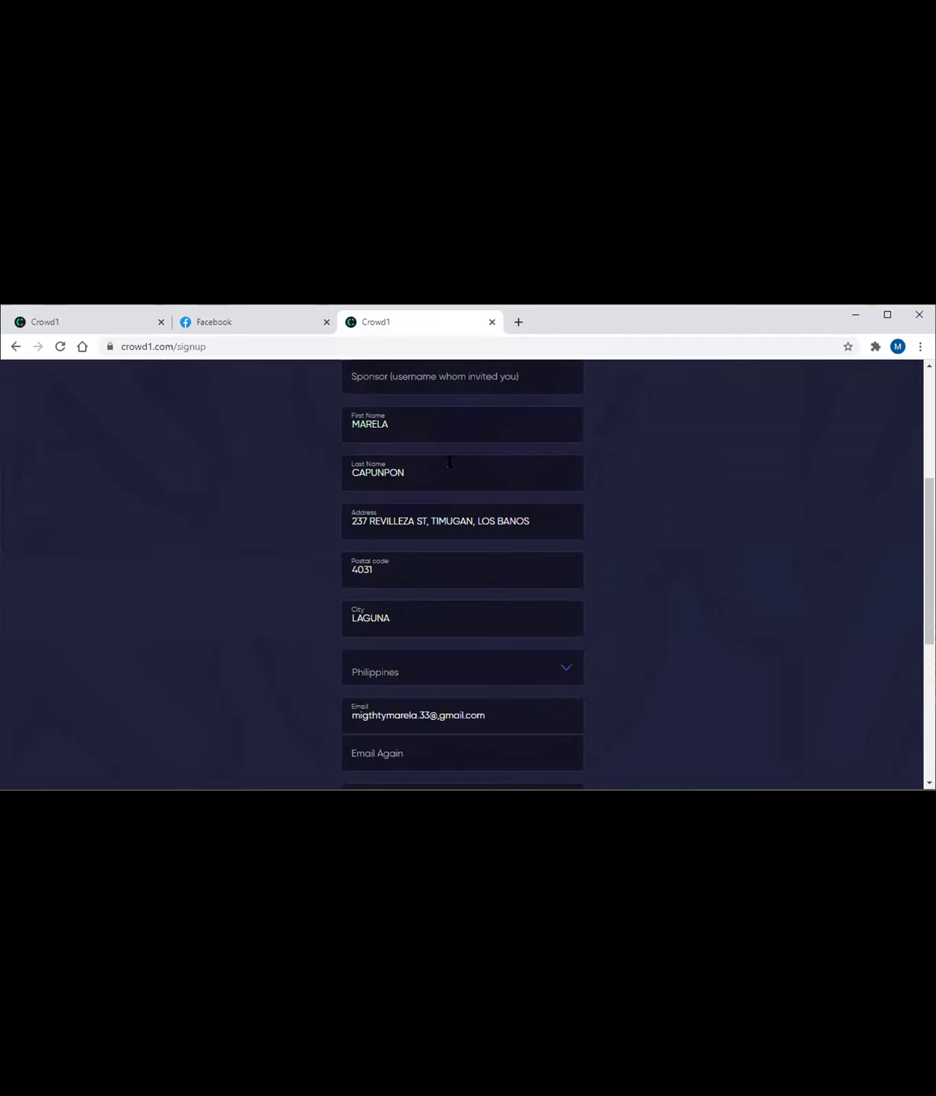
scroll(408, 580, "down", 2)
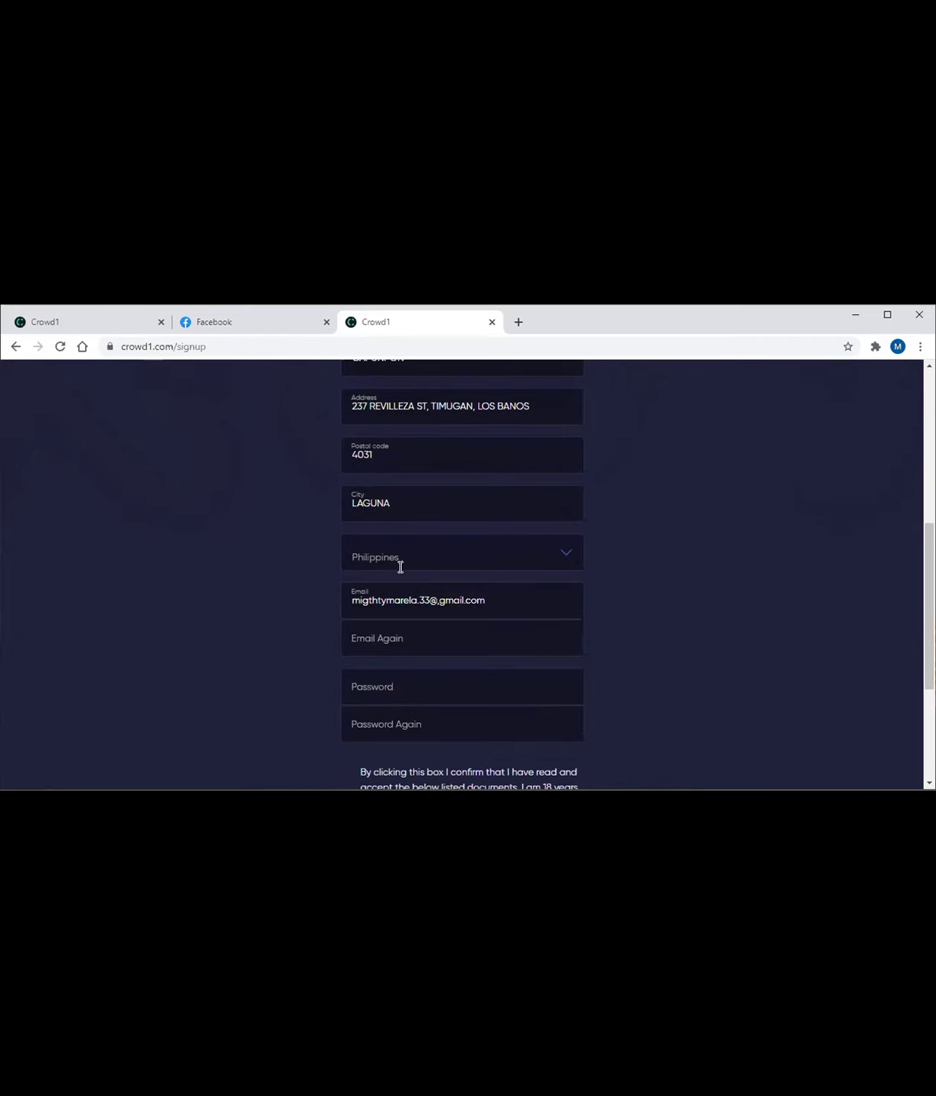
scroll(399, 568, "down", 1)
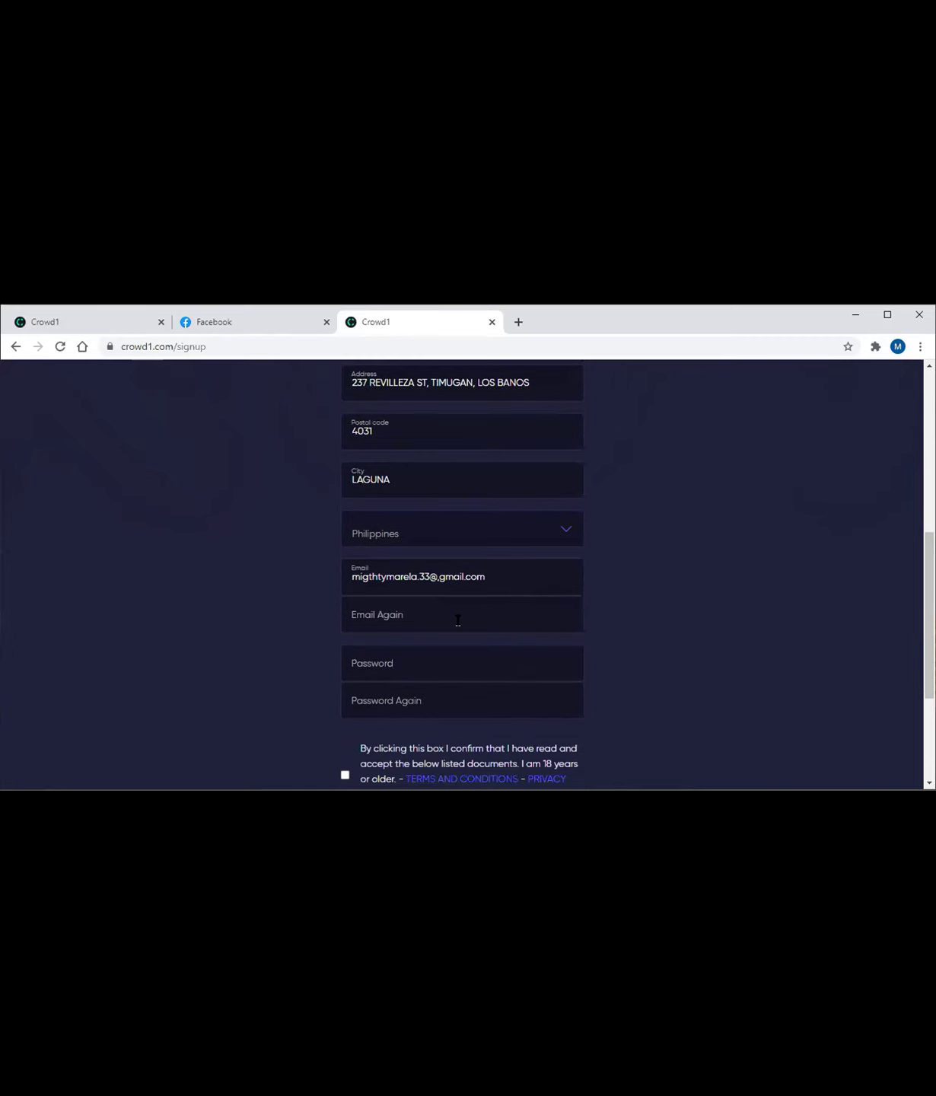
Step: Remove a stray character from the first email and type the applicant's email into Email Again
left_click(415, 603)
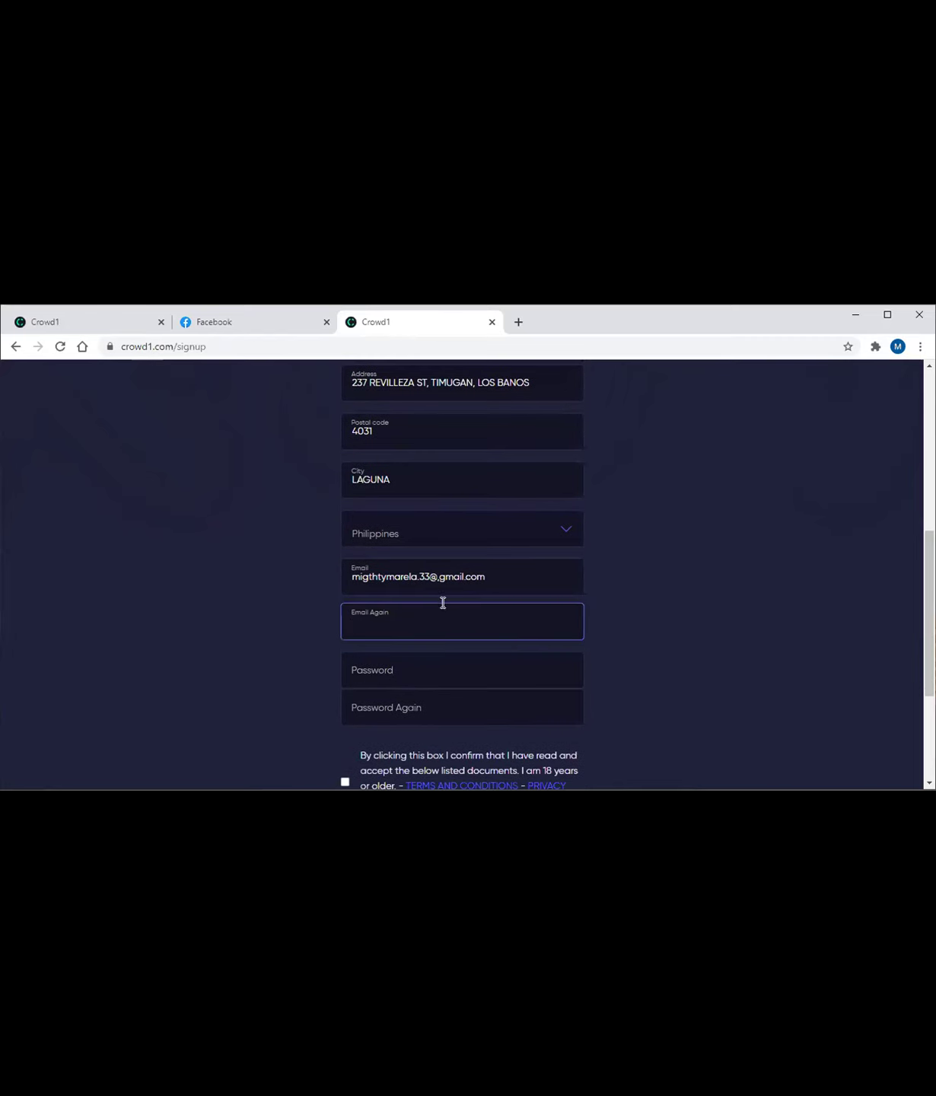
left_click(442, 600)
key("BackSpace")
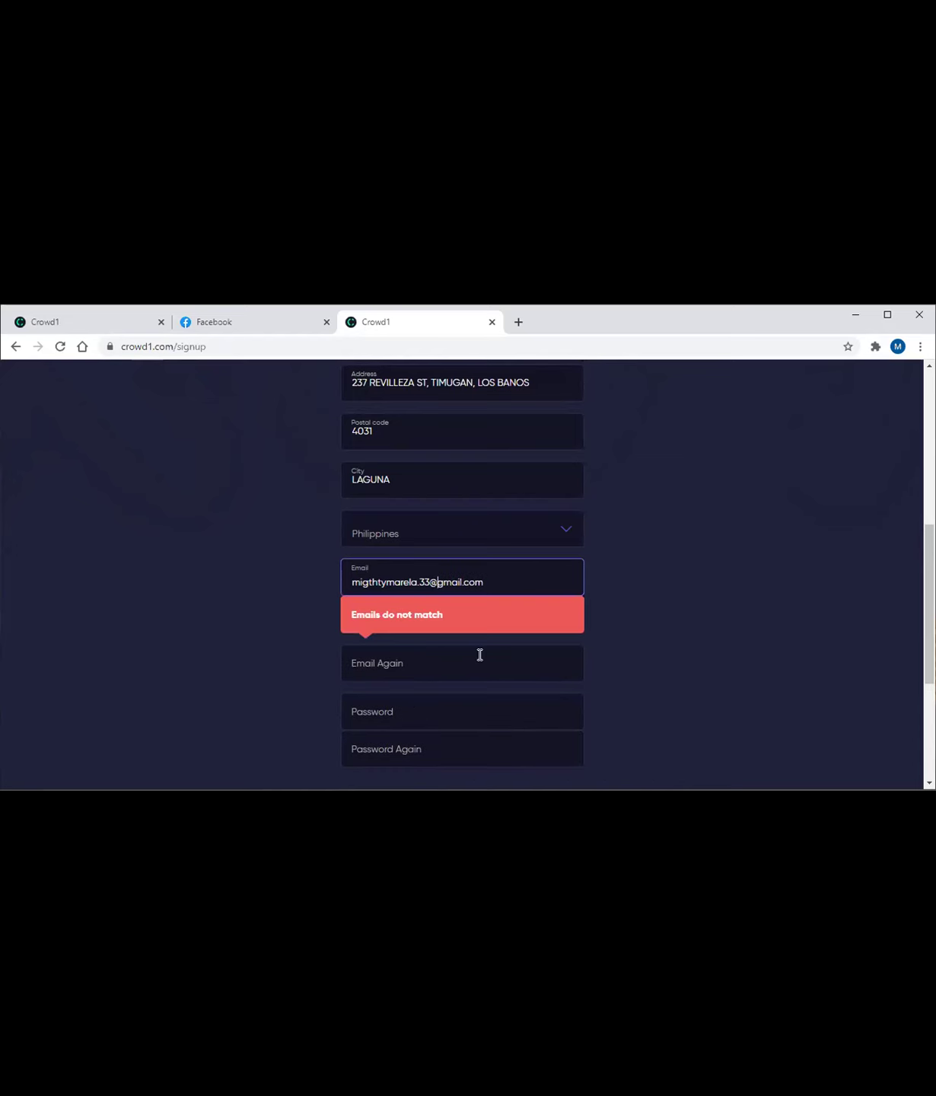
key("Tab")
type("MIGHTY")
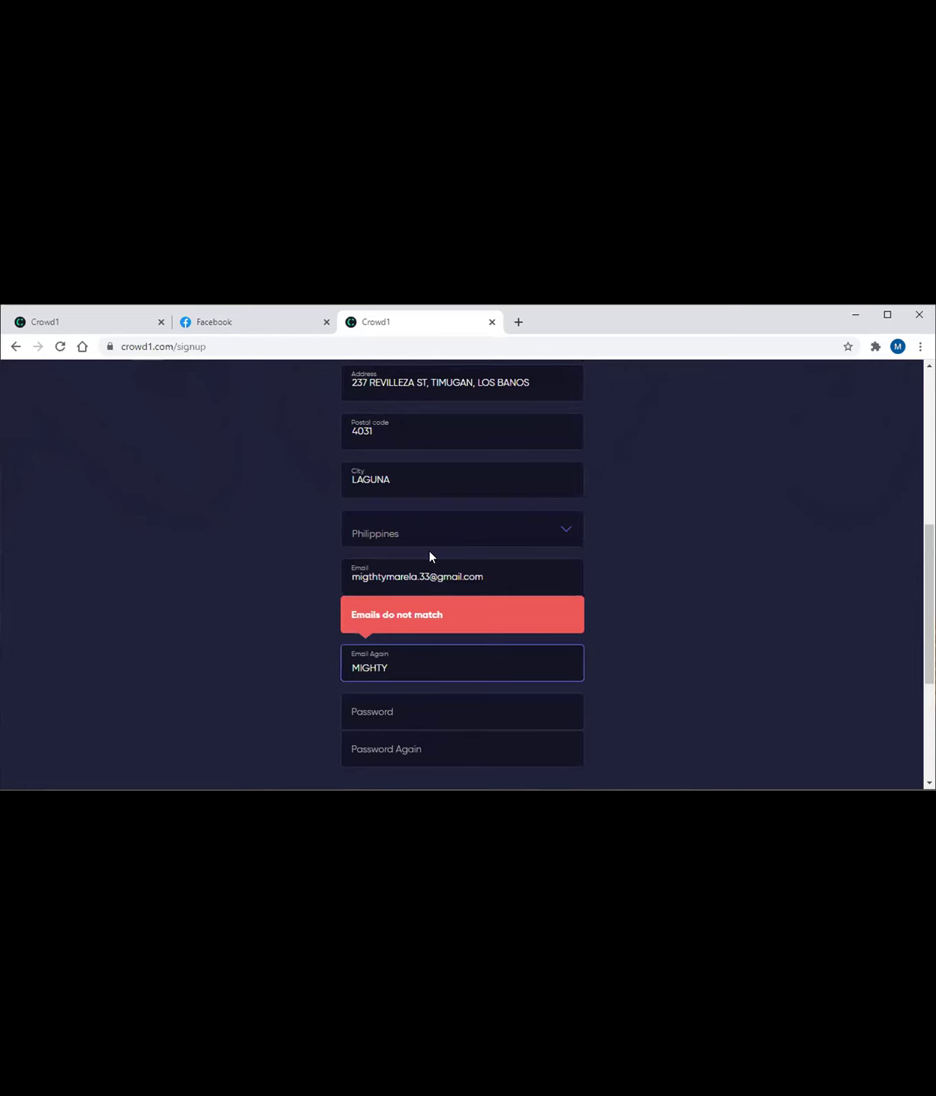
key("BackSpace")
key("BackSpace")
key("BackSpace")
key("BackSpace")
key("BackSpace")
key("BackSpace")
Step: Dismiss the mismatch warning and correct the spelling of the first email address
left_click(415, 640)
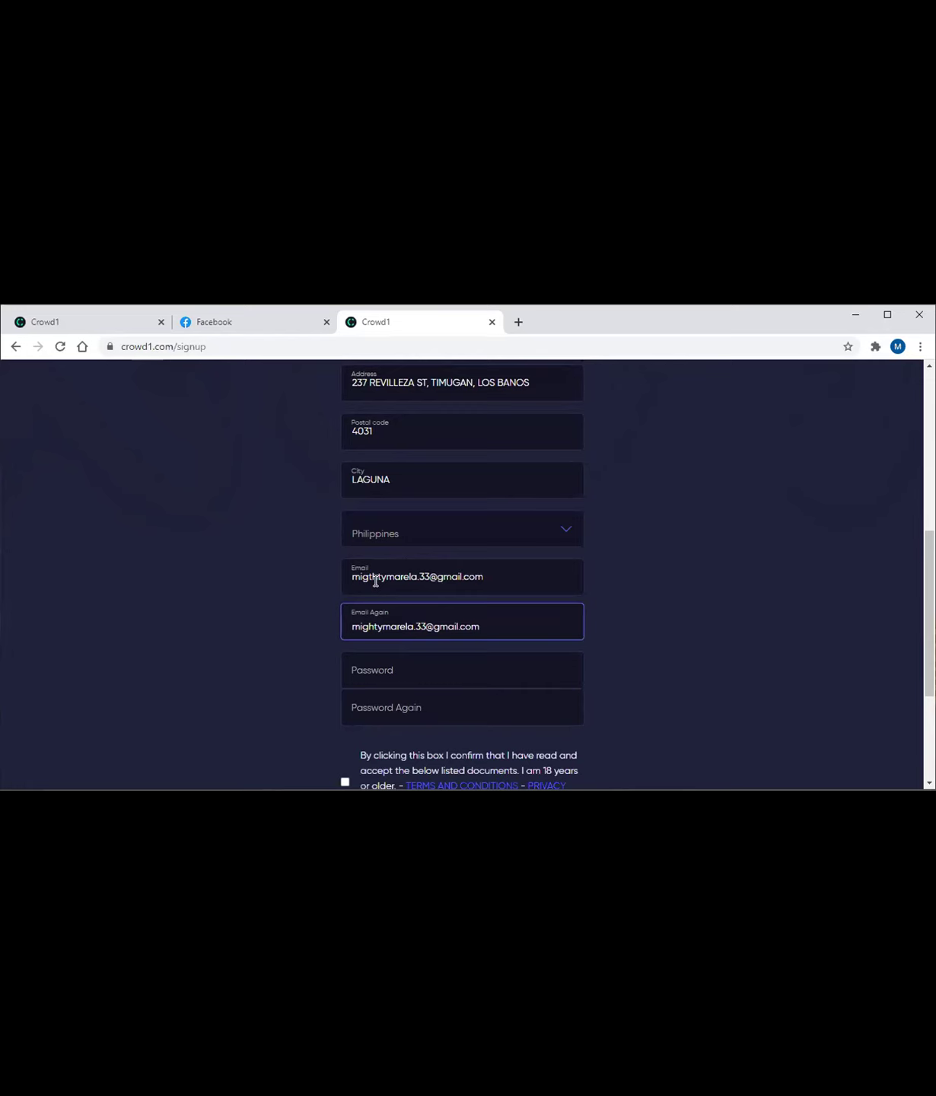
key("shift+Tab")
key("Home")
key("Right")
key("Right")
key("Right")
key("Delete")
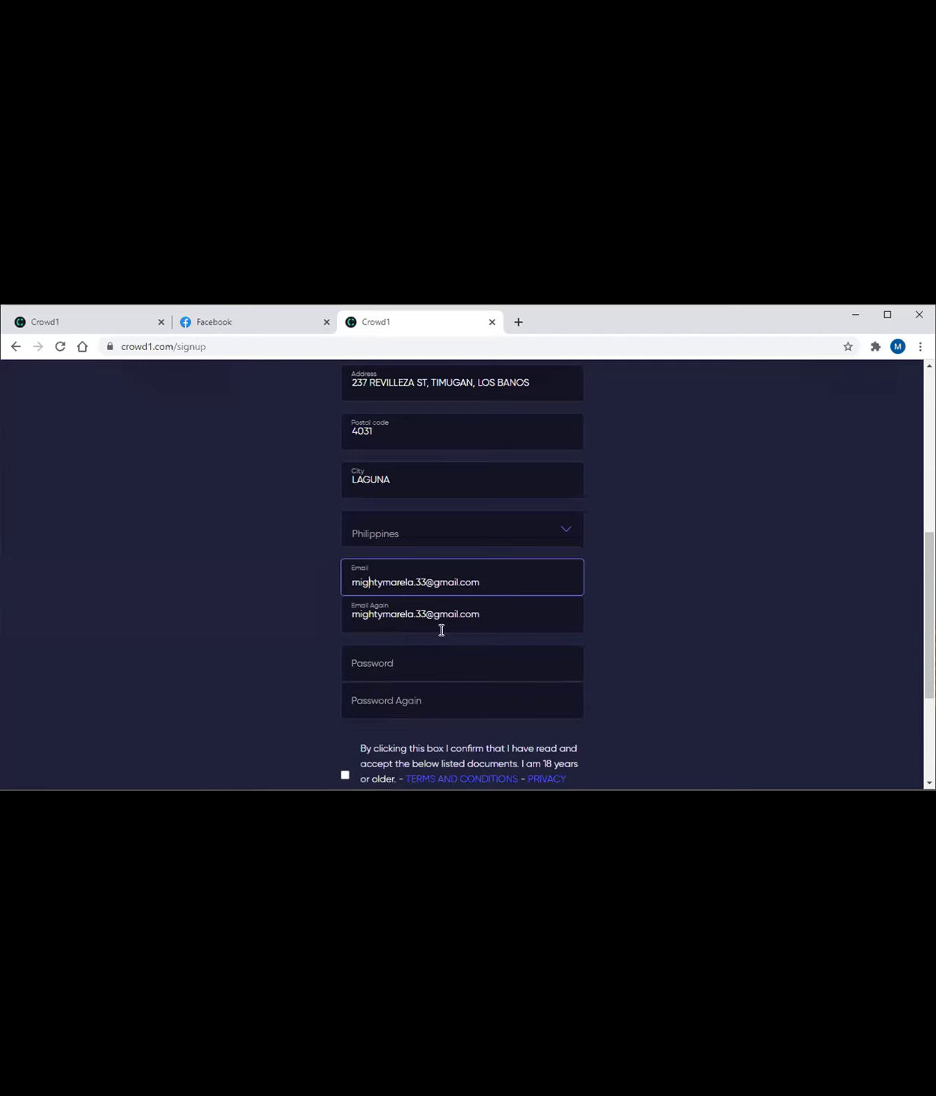
left_click(431, 629)
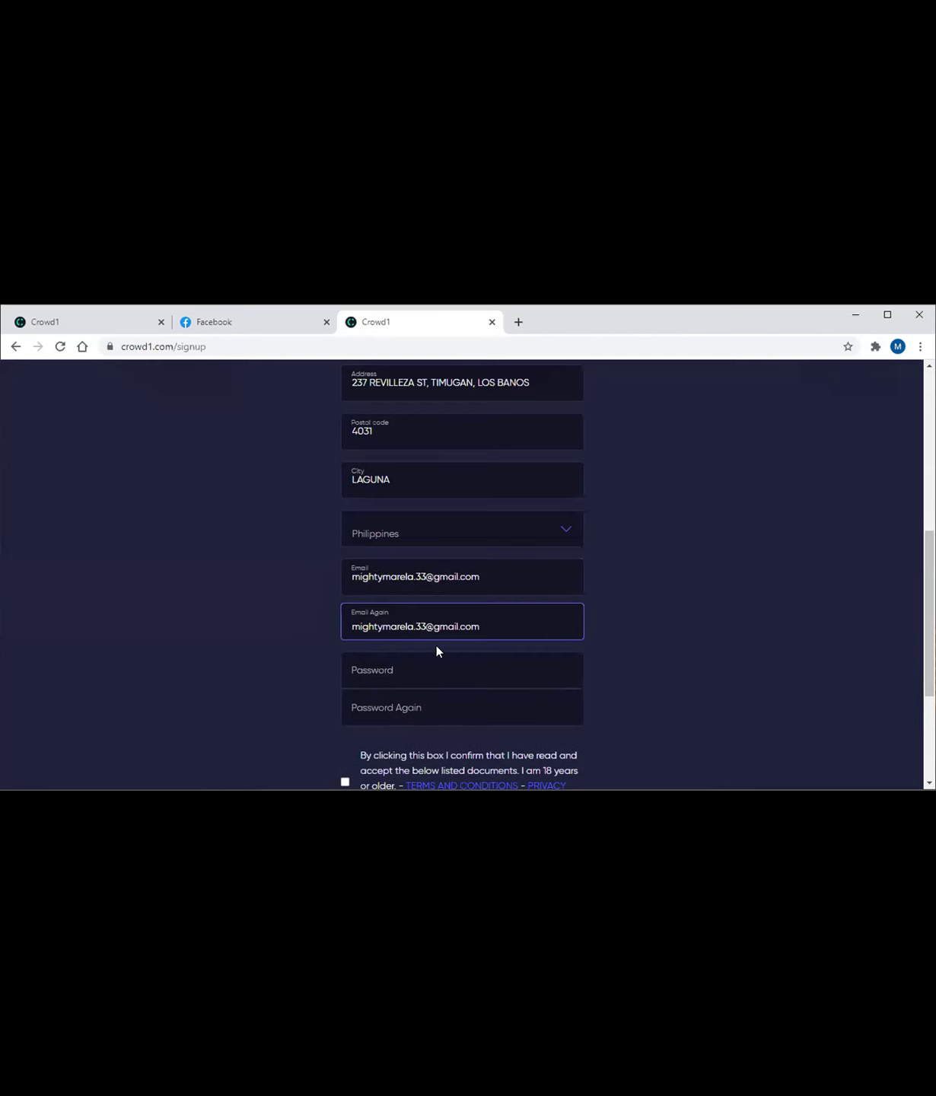
scroll(502, 615, "down", 1)
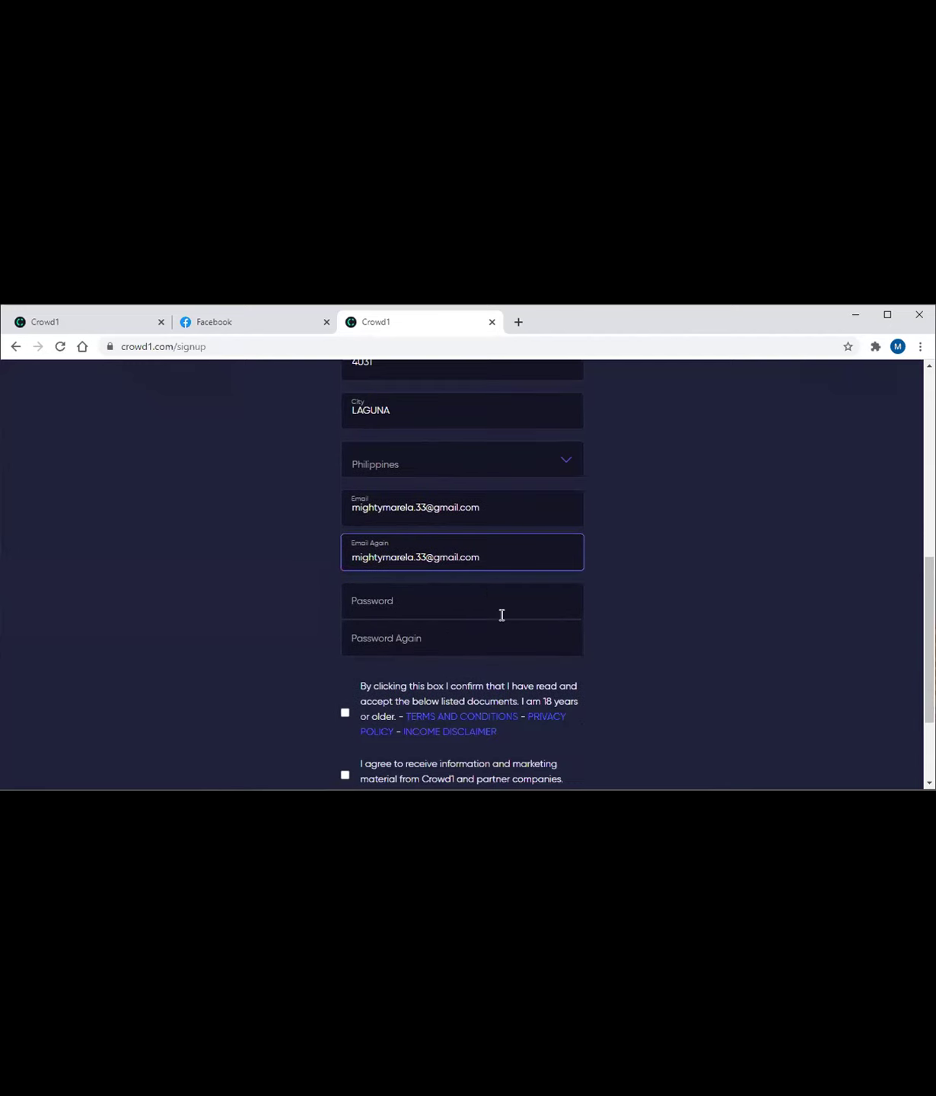
Step: Enter the account password in both Password and Password Again
left_click(502, 615)
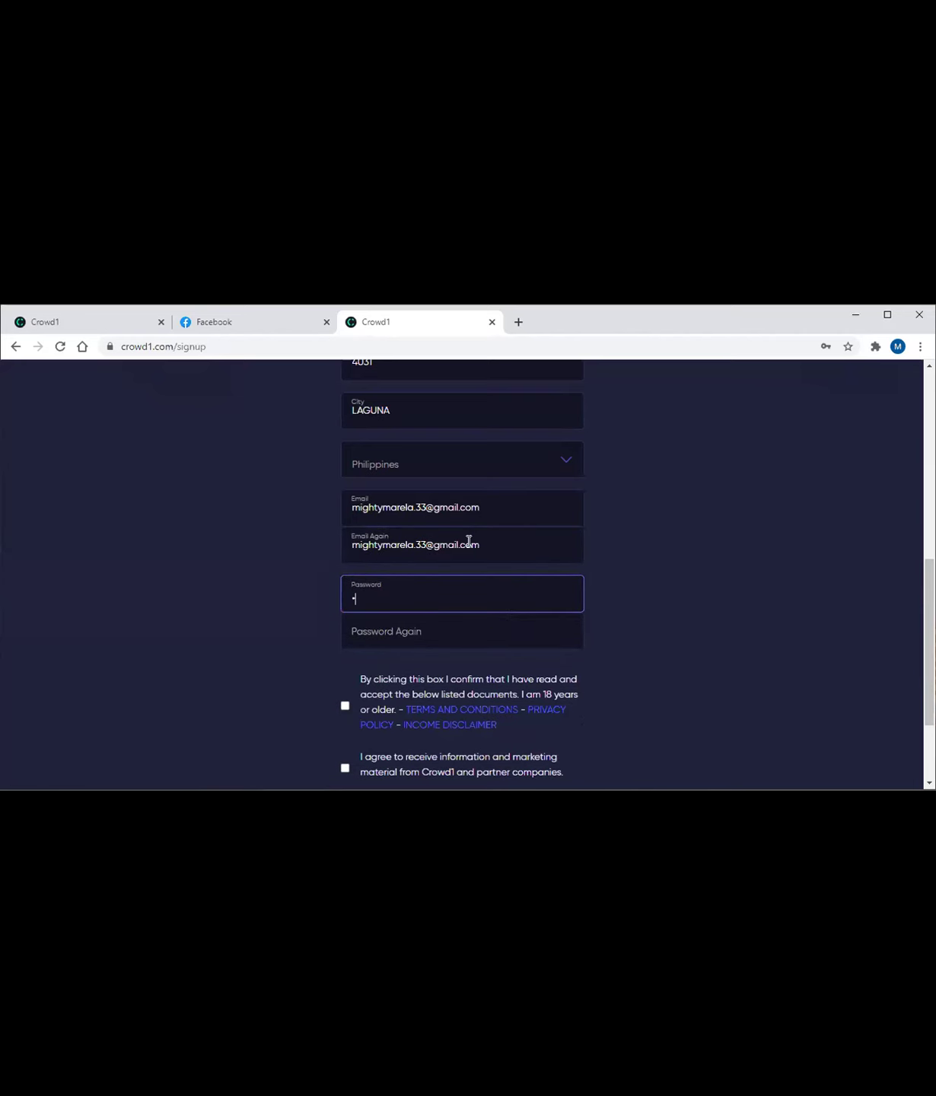
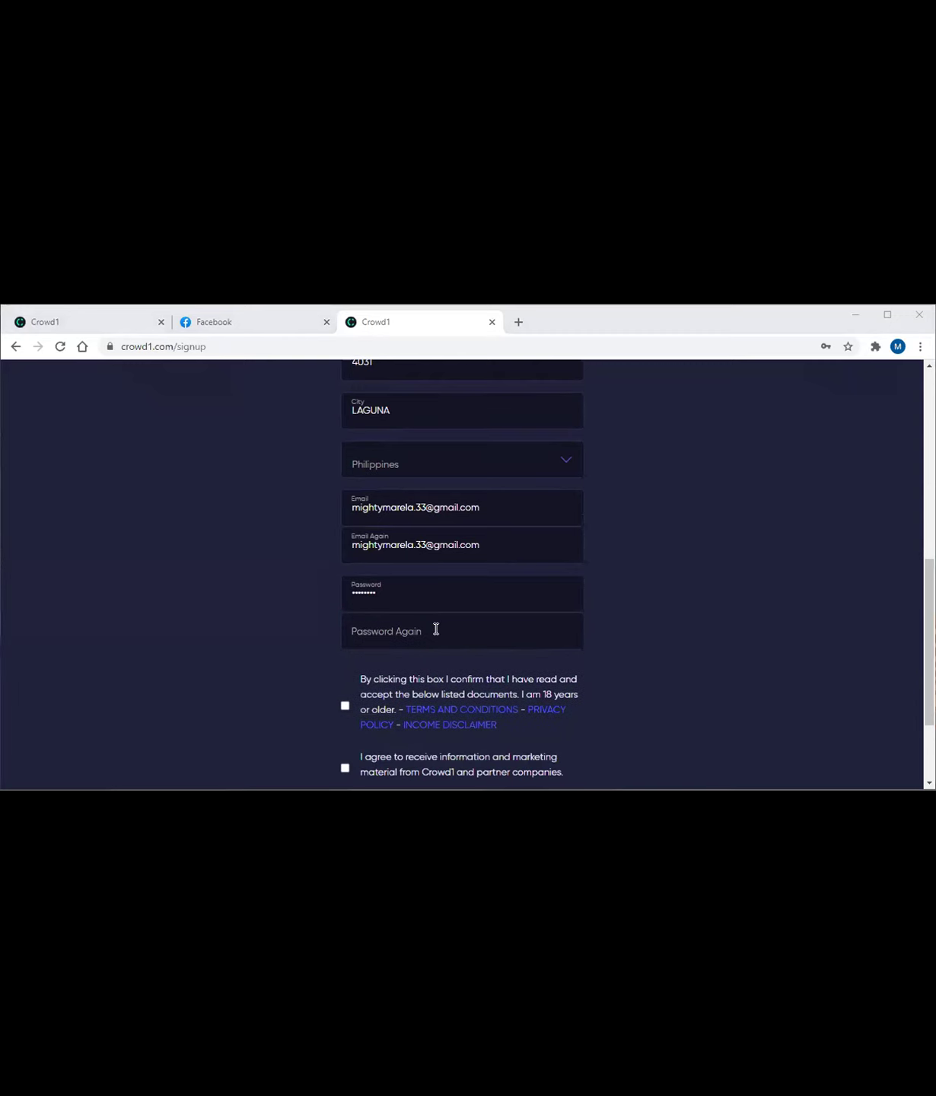
type("****")
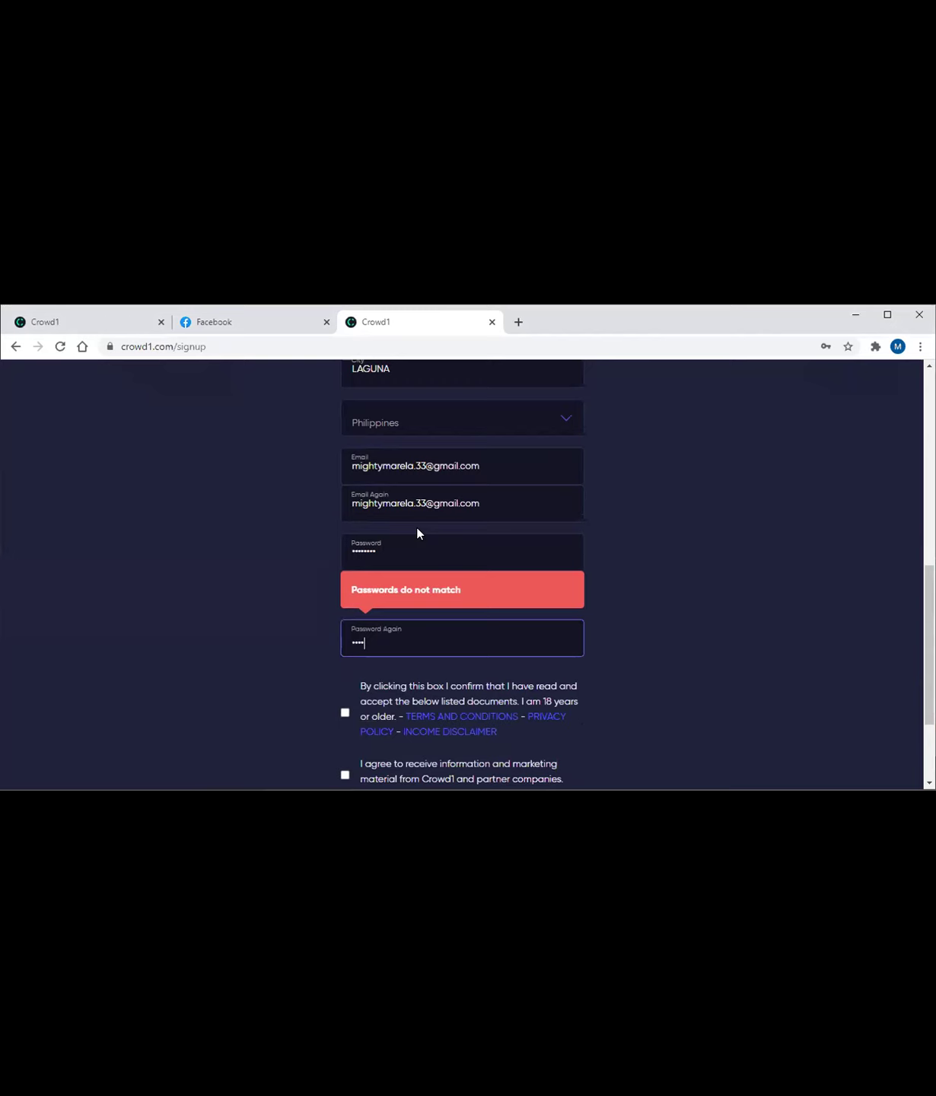
type("****")
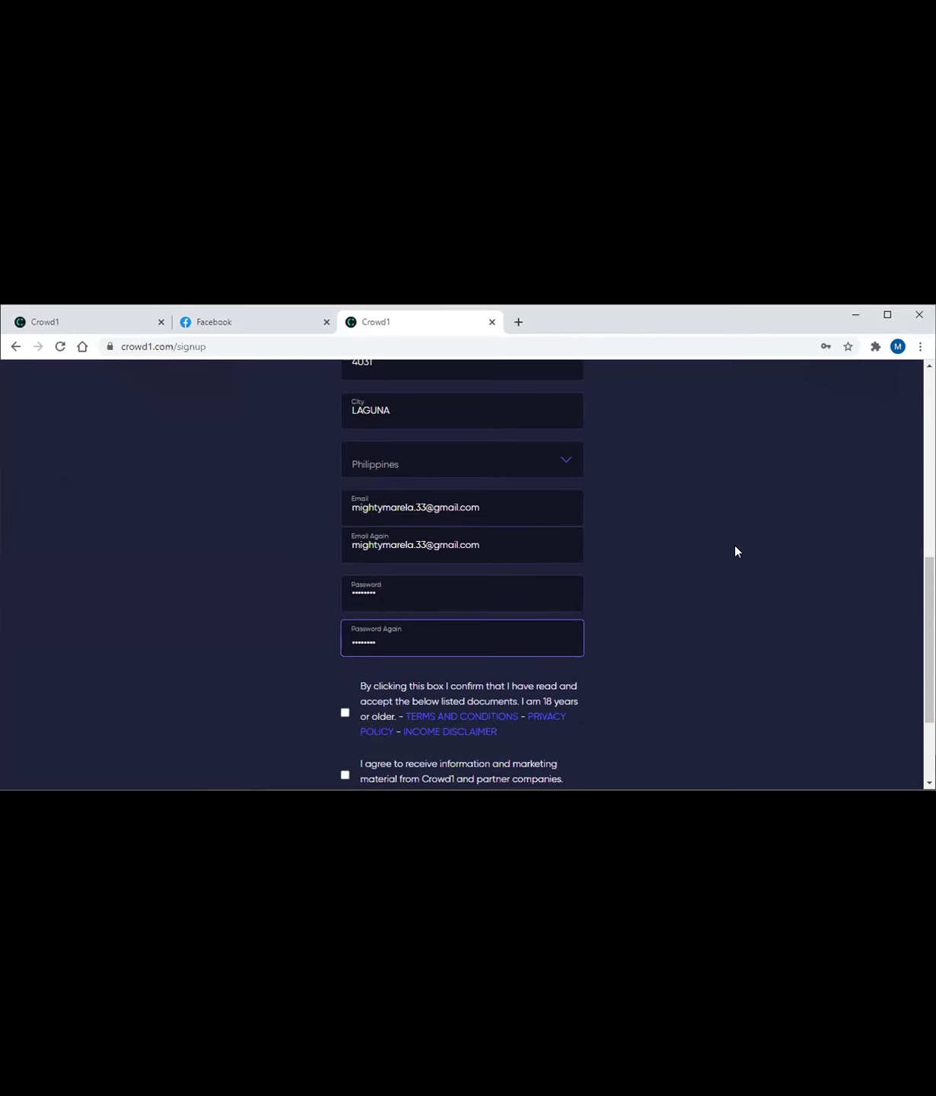
scroll(735, 546, "up", 4)
scroll(531, 542, "up", 3)
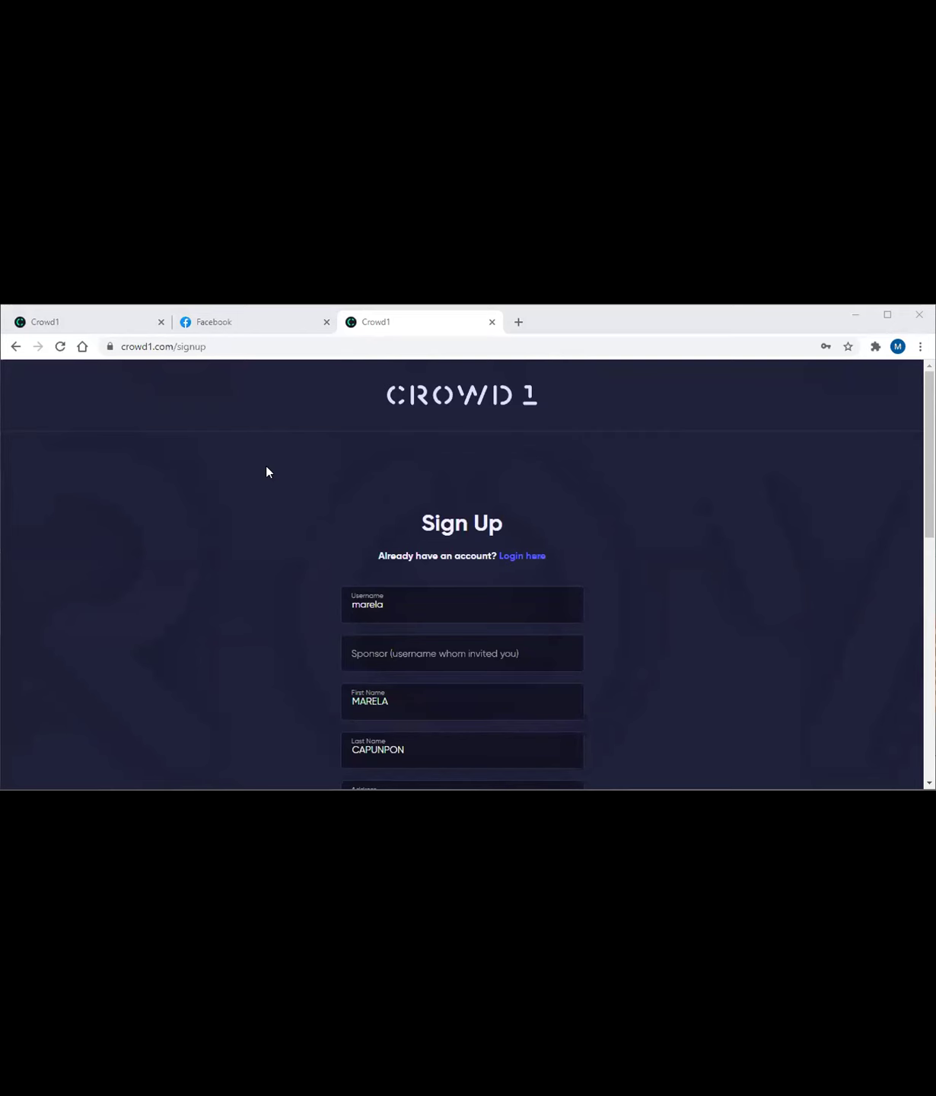
Step: Tick the terms-and-conditions and marketing consent boxes, then submit the registration
left_click(696, 551)
scroll(694, 552, "down", 3)
scroll(326, 571, "down", 4)
left_click(345, 575)
left_click(346, 634)
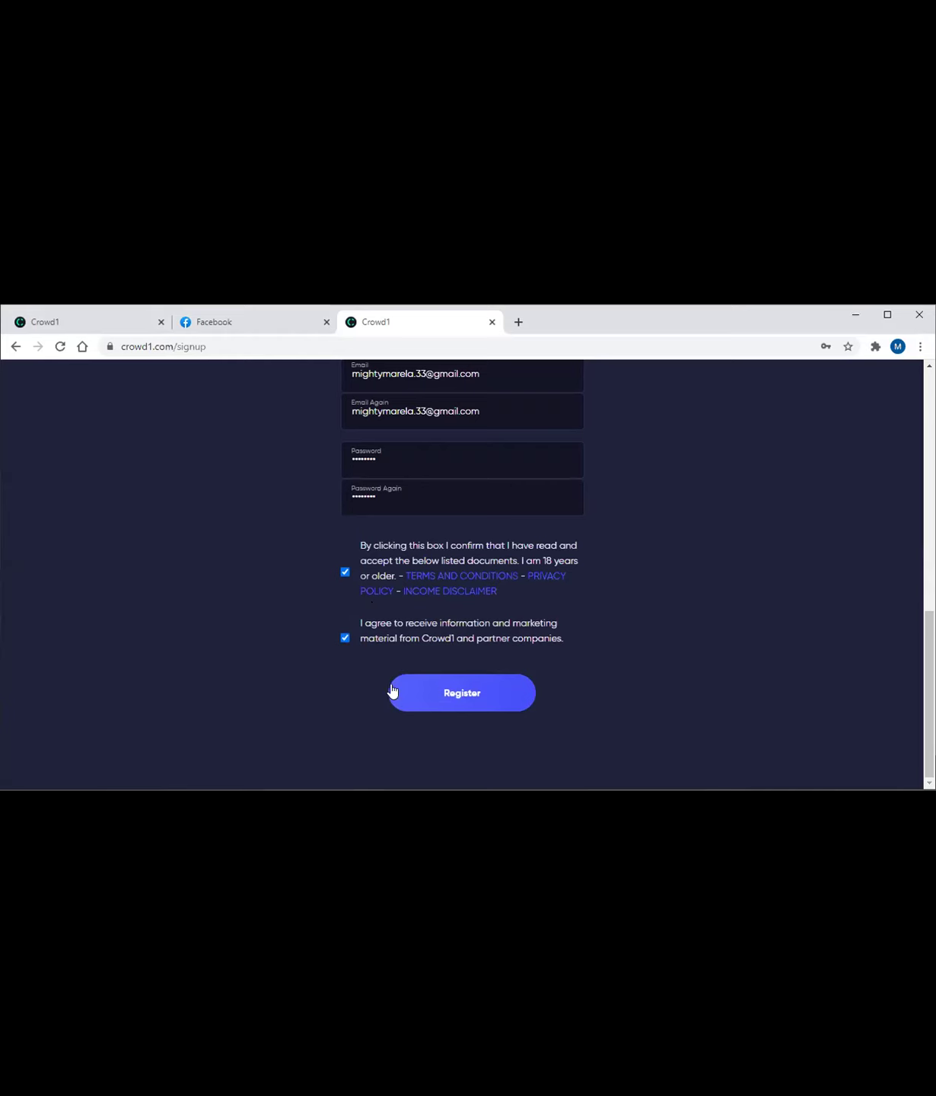
left_click(463, 695)
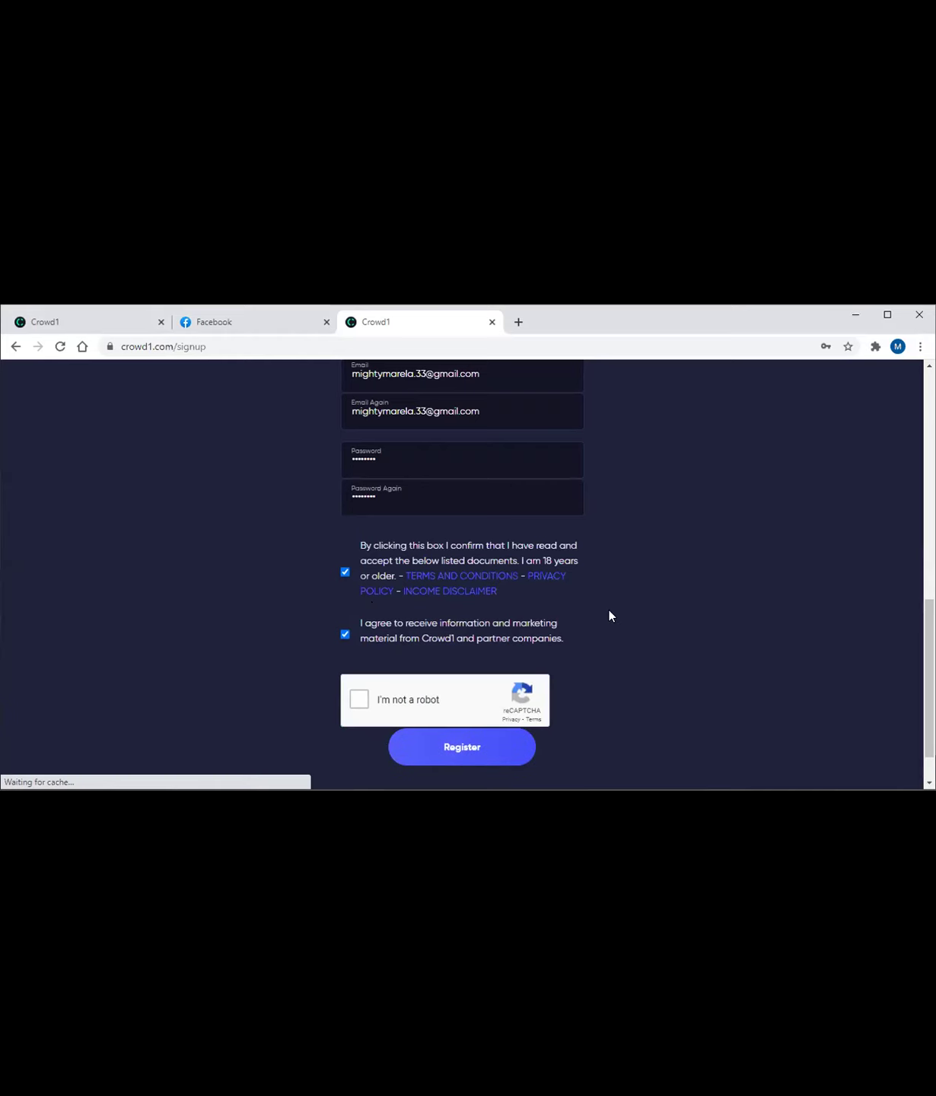
Step: Pass the reCAPTCHA by selecting the traffic-light tiles, then resubmit the registration
scroll(609, 612, "down", 1)
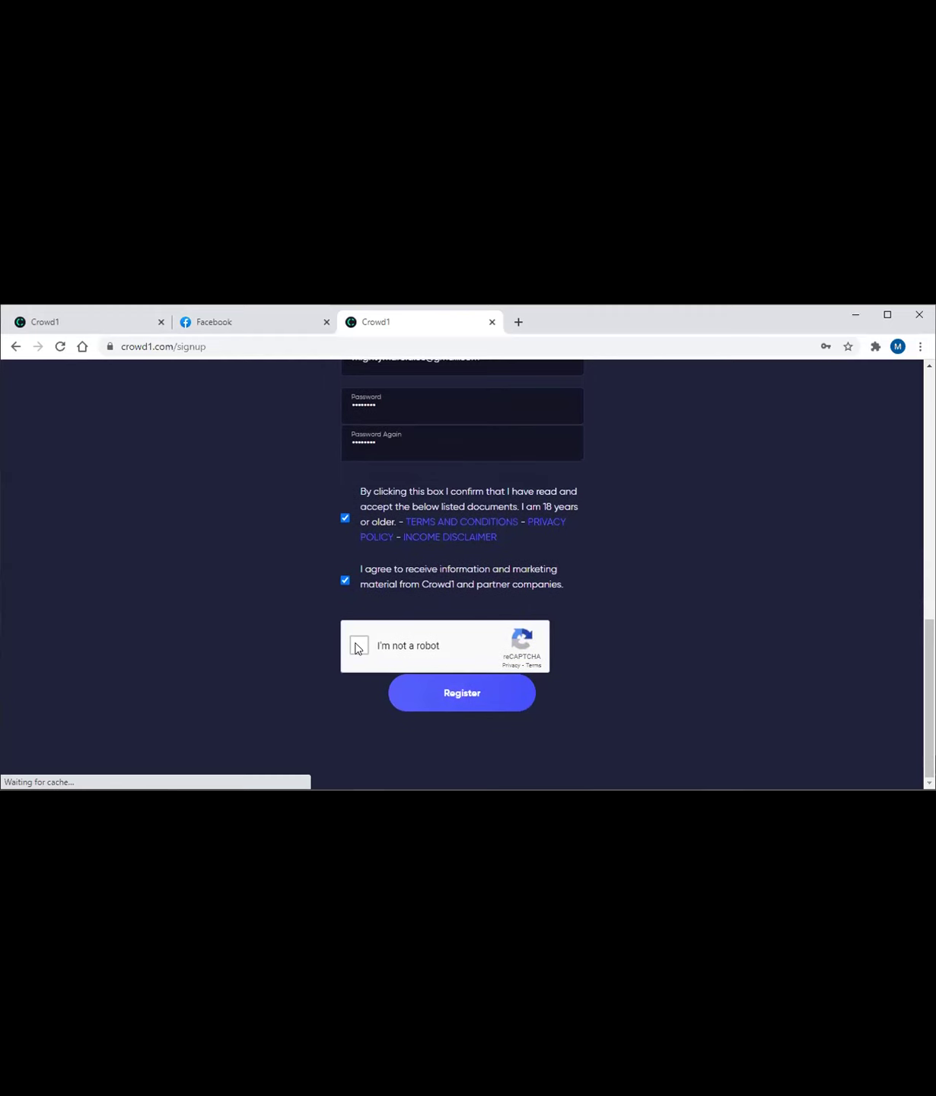
left_click(359, 647)
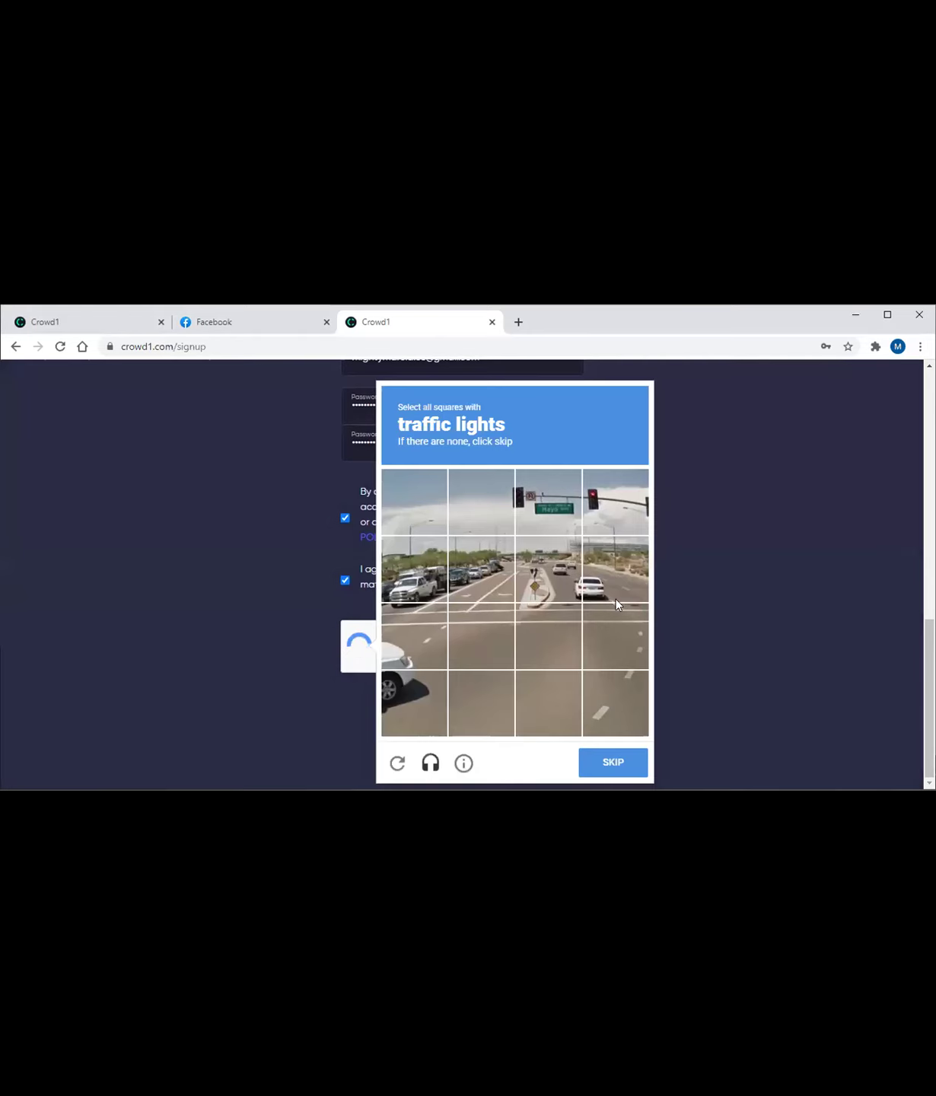
left_click(613, 763)
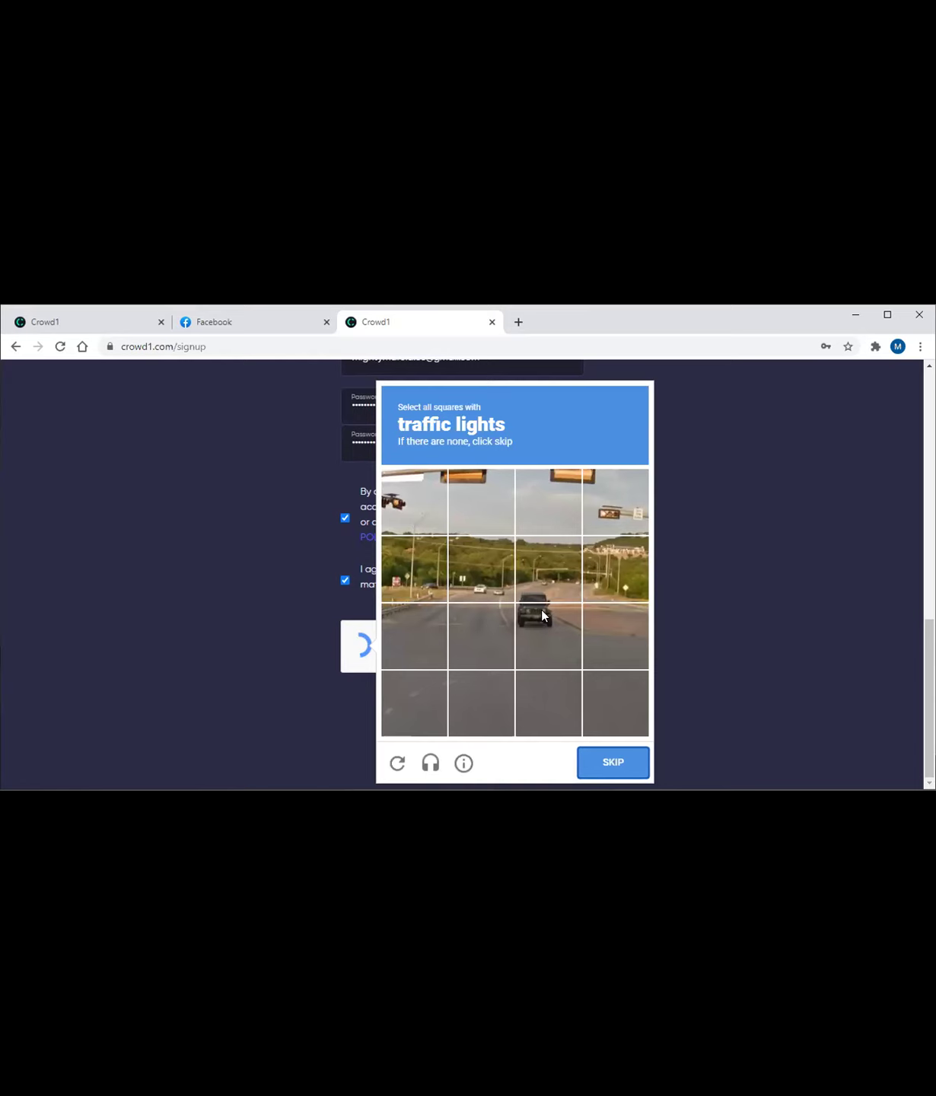
left_click(415, 503)
left_click(614, 503)
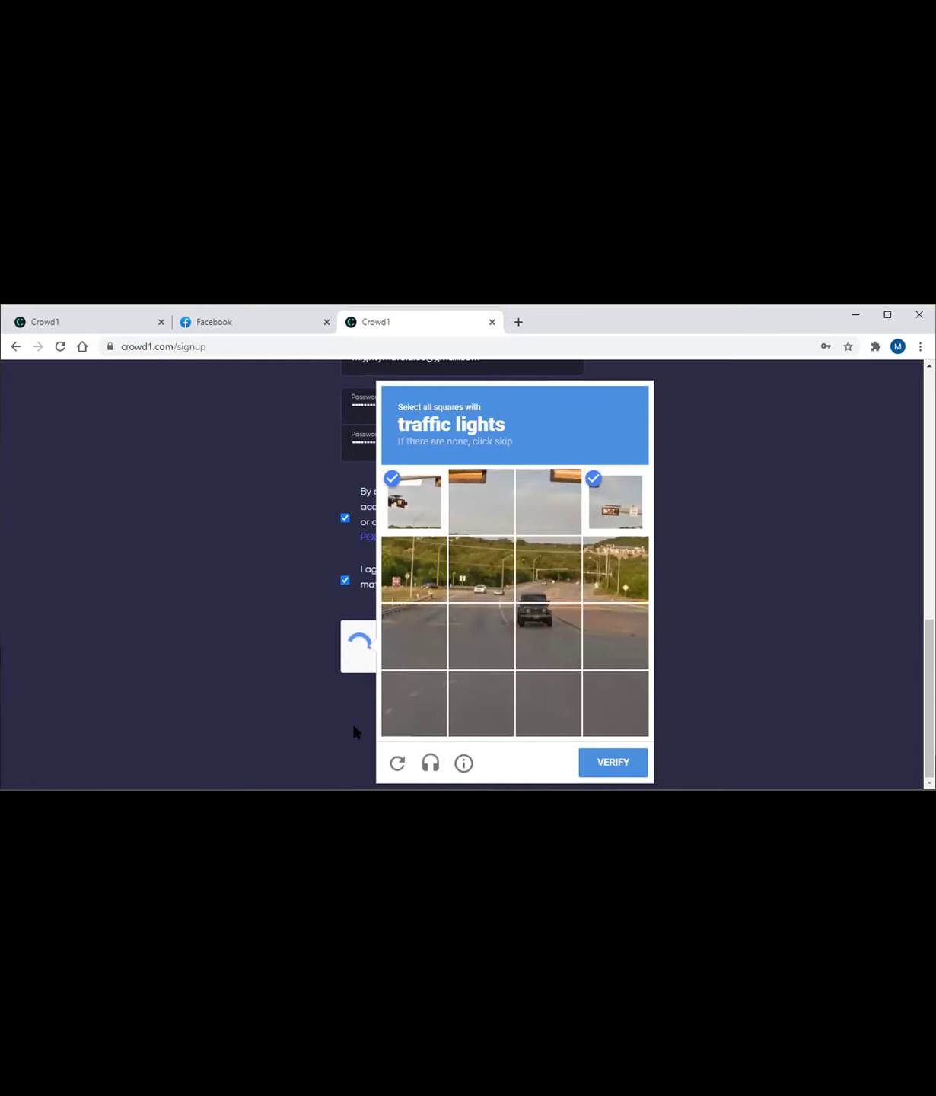
left_click(588, 753)
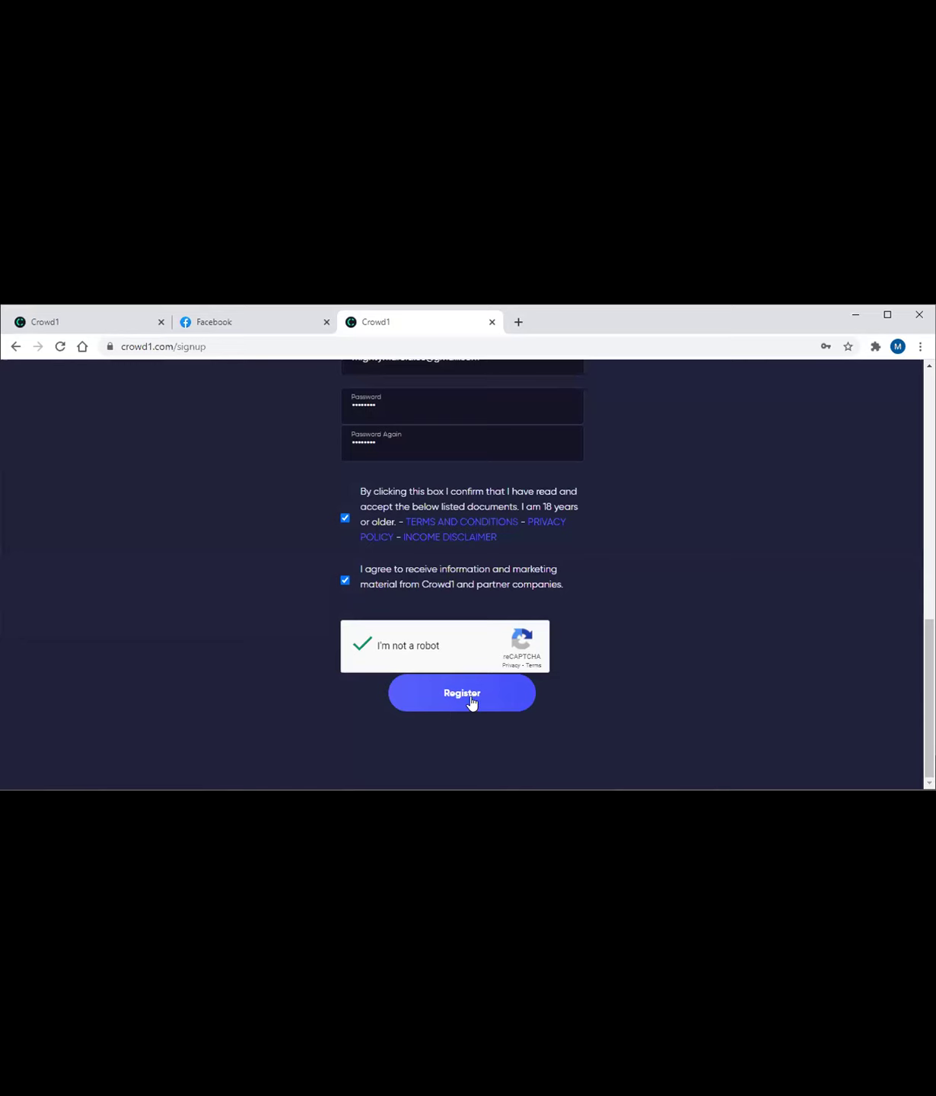
left_click(470, 697)
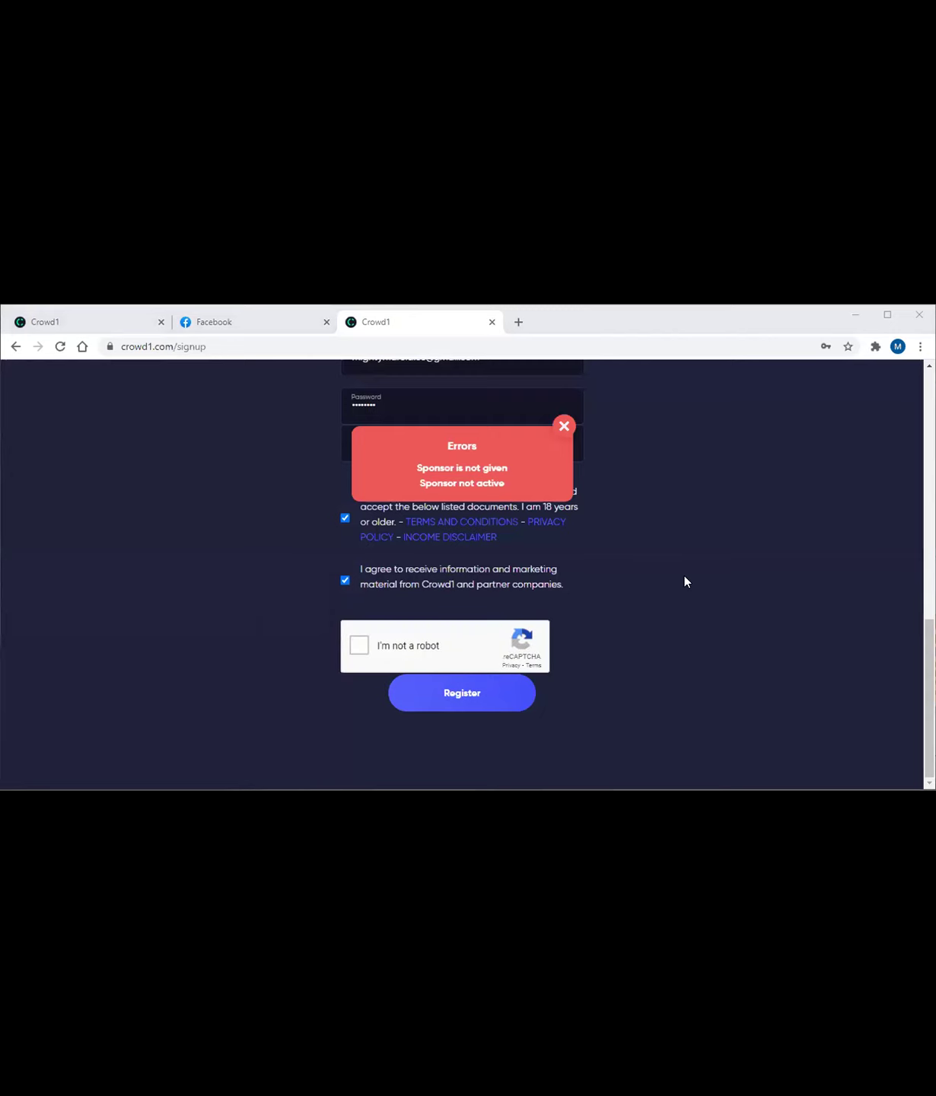
Step: Scroll up to review the empty Sponsor field, then open a new browser tab on Yahoo
scroll(683, 573, "up", 5)
scroll(676, 560, "up", 3)
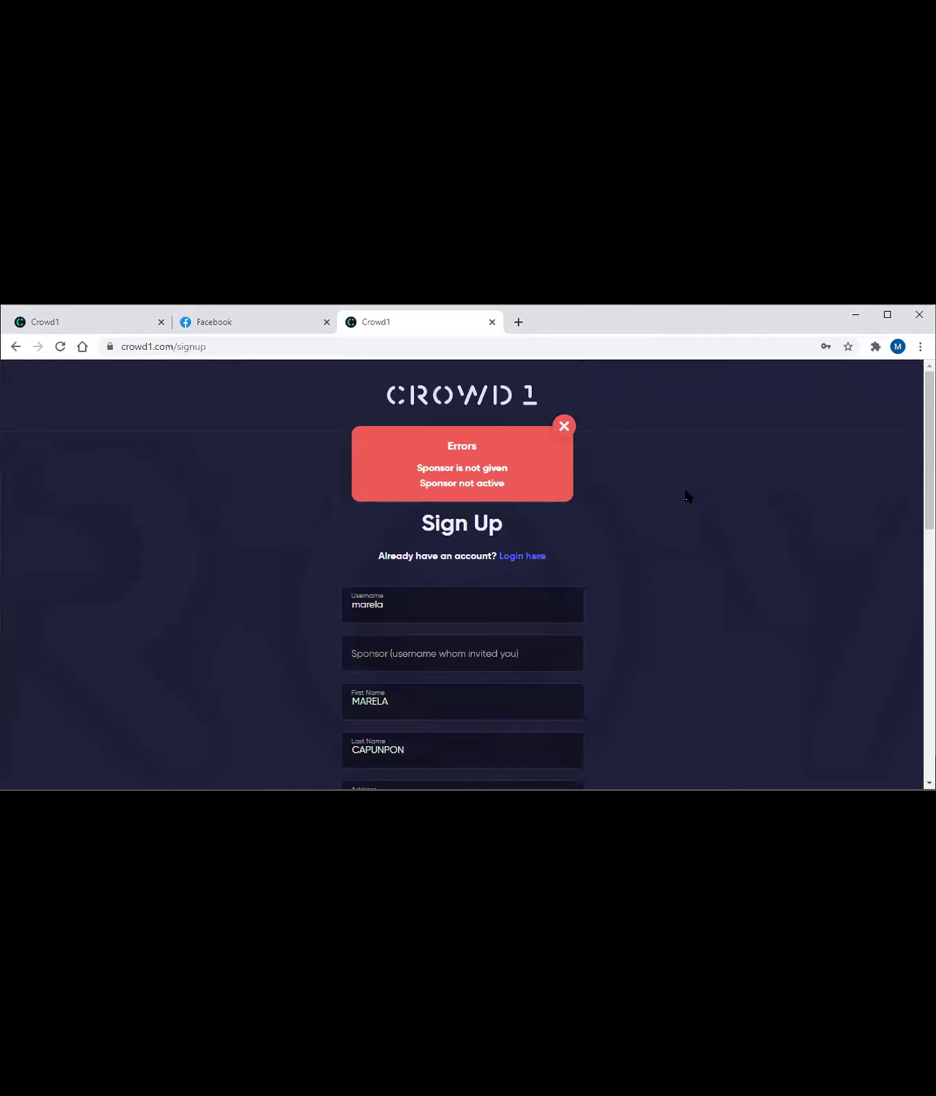
scroll(671, 563, "down", 4)
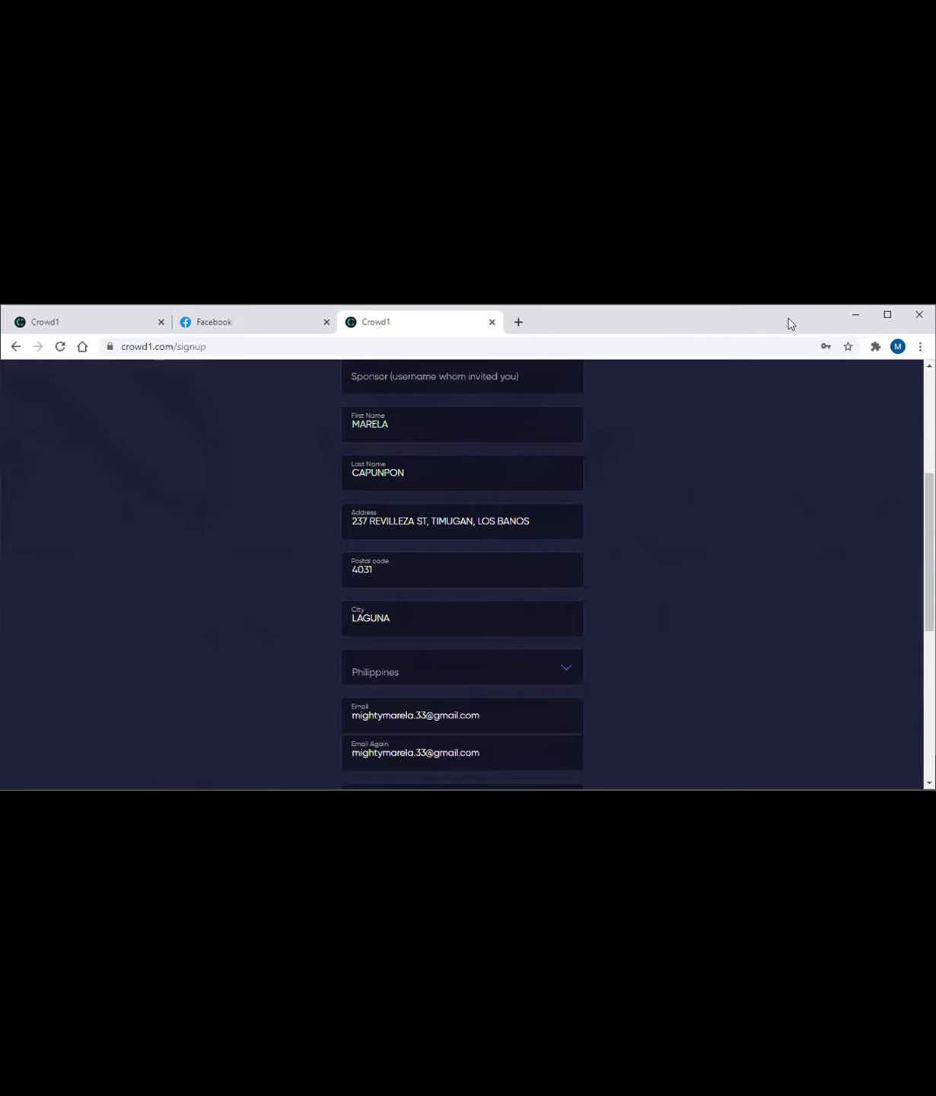
key("Home")
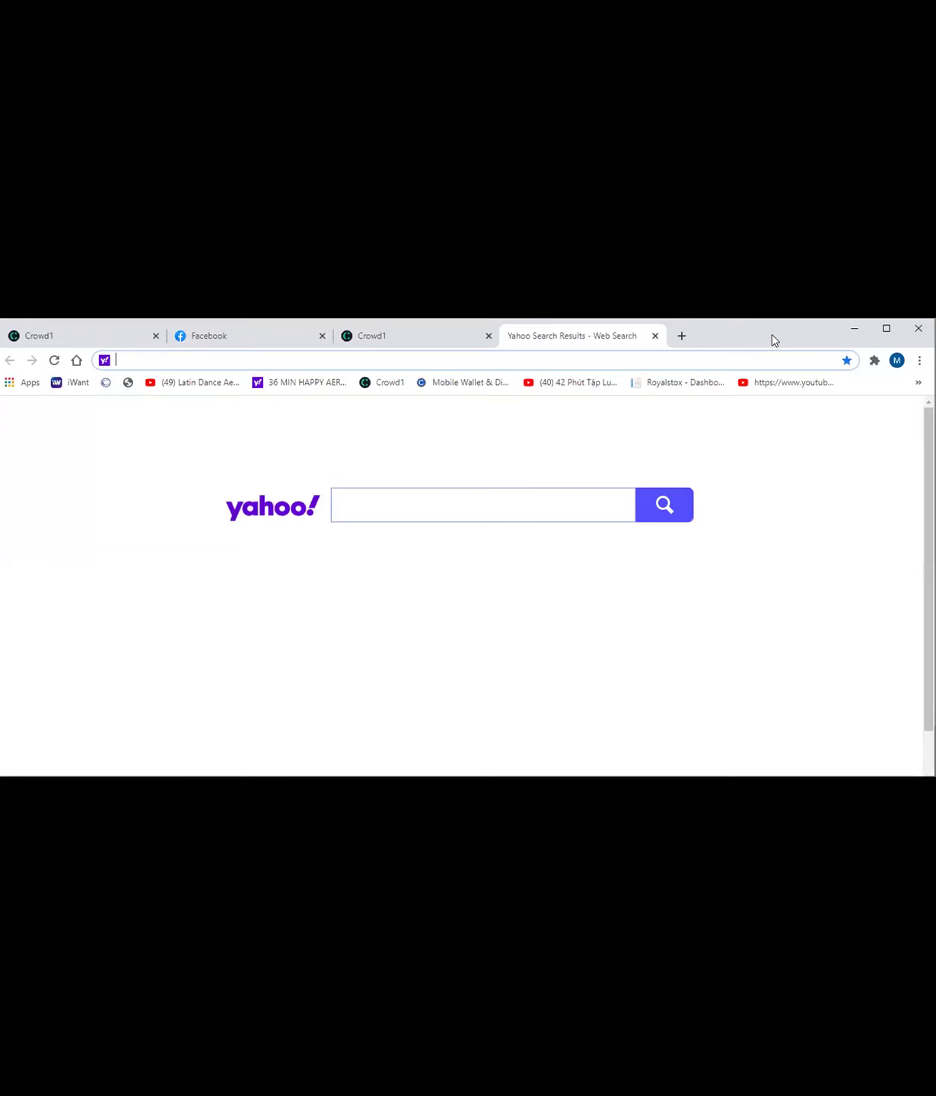
Step: Switch back to the logged-in Crowd1 account's tab and scroll through its invite page
left_click(141, 345)
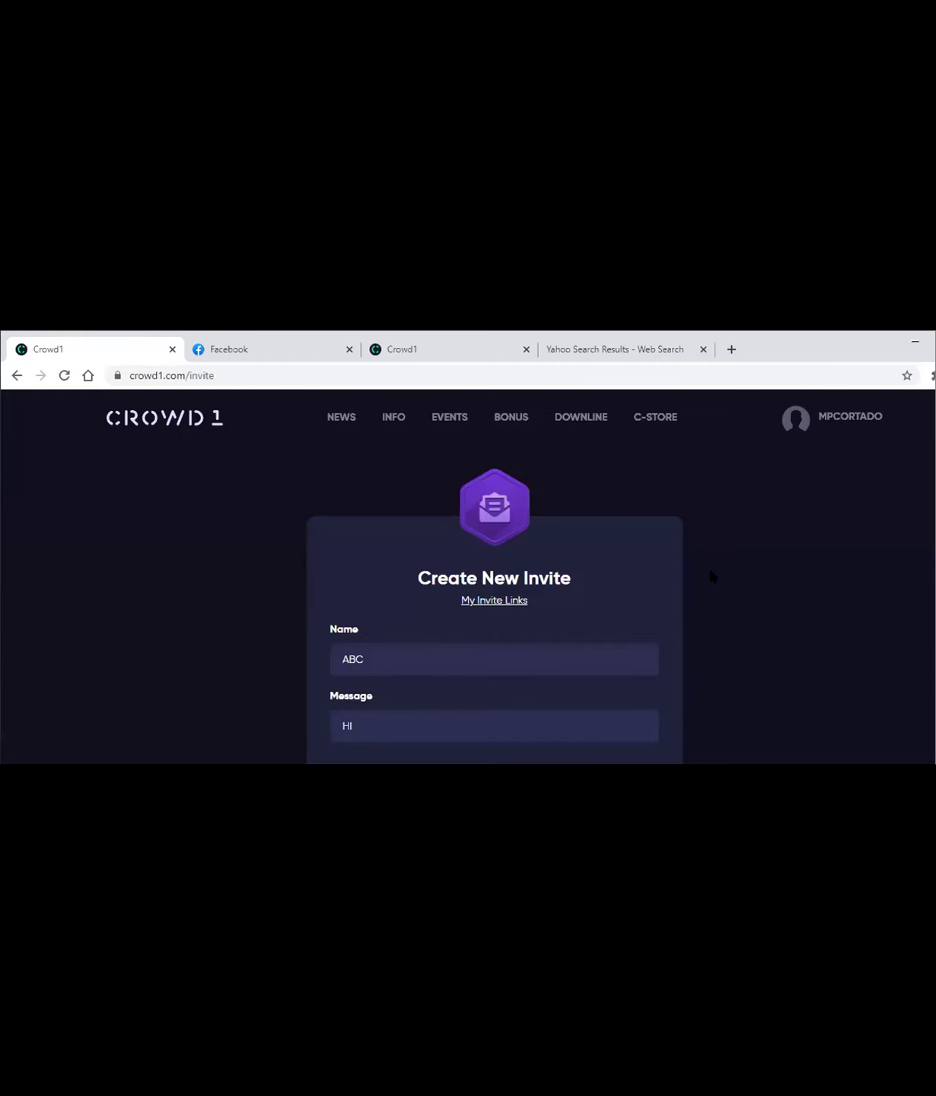
scroll(710, 572, "down", 3)
scroll(787, 755, "up", 3)
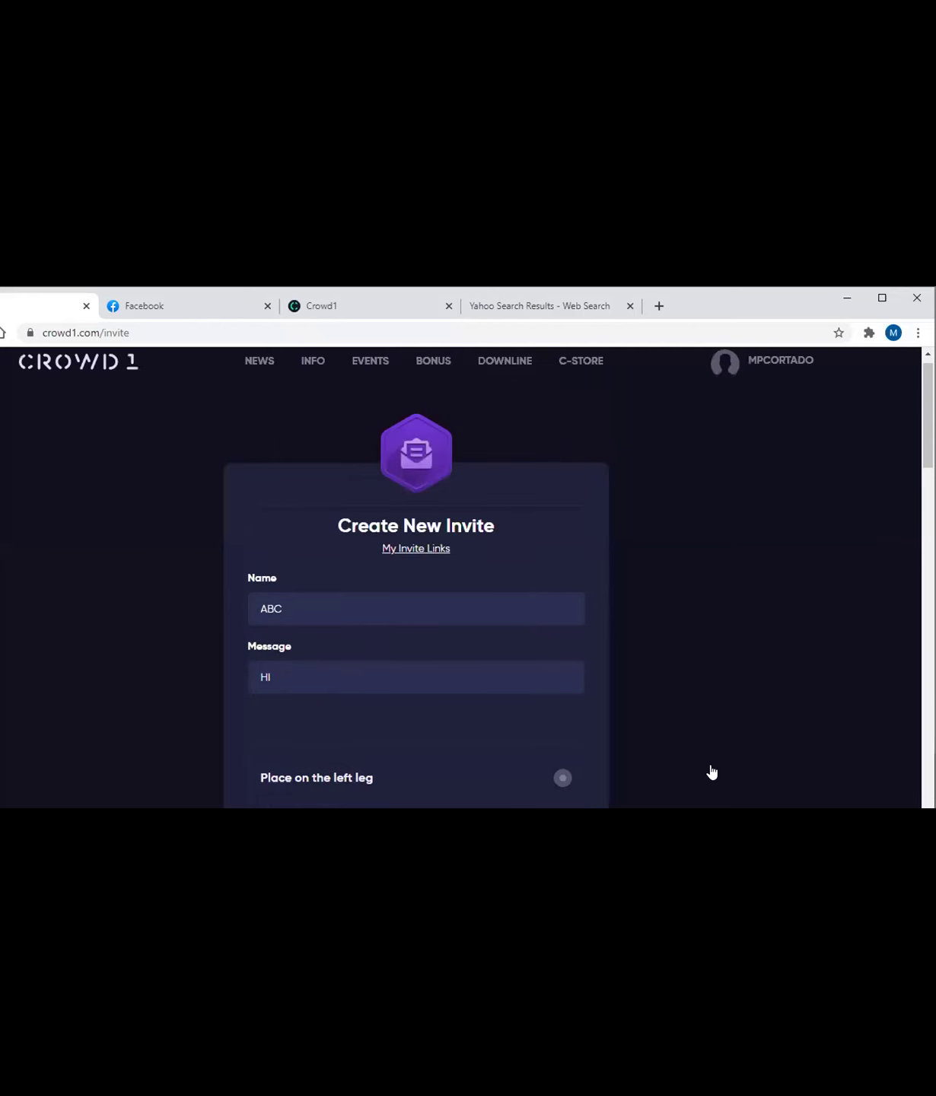
scroll(712, 771, "down", 2)
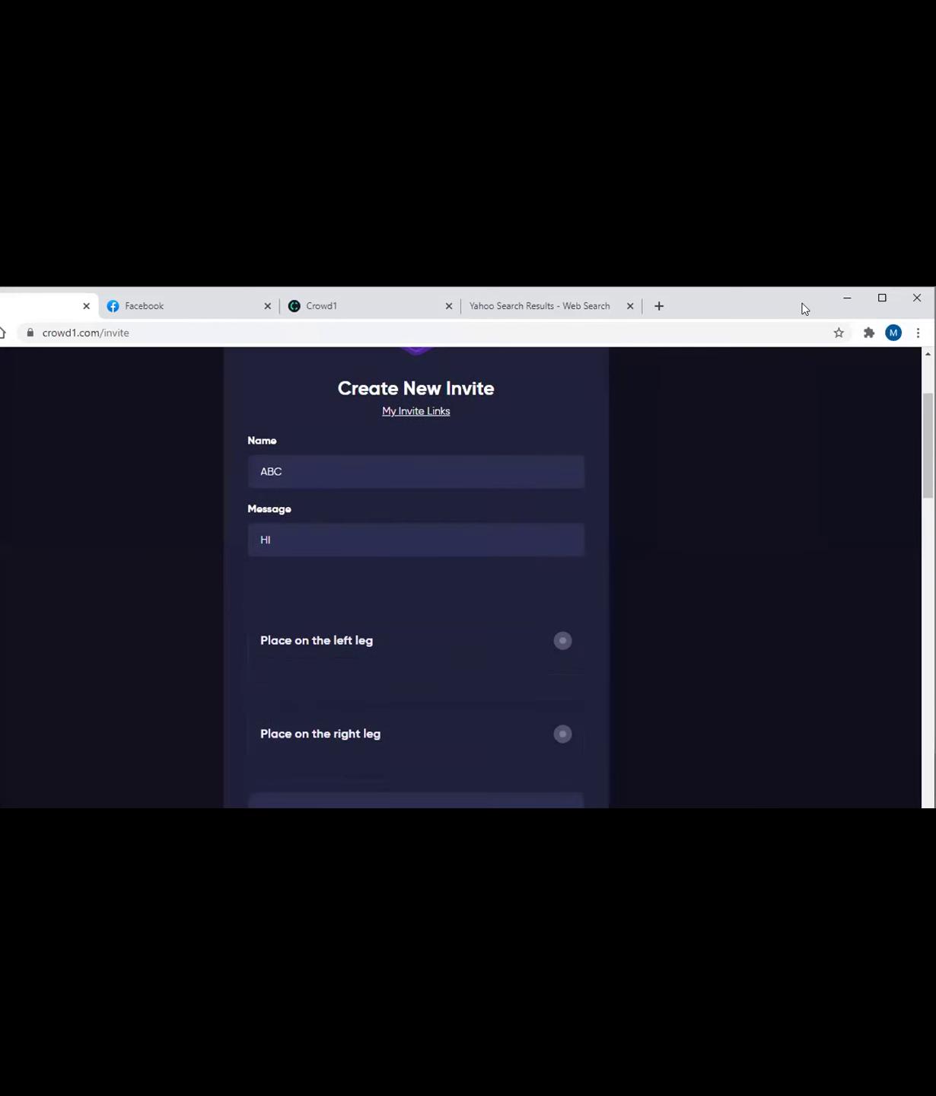
scroll(833, 464, "up", 3)
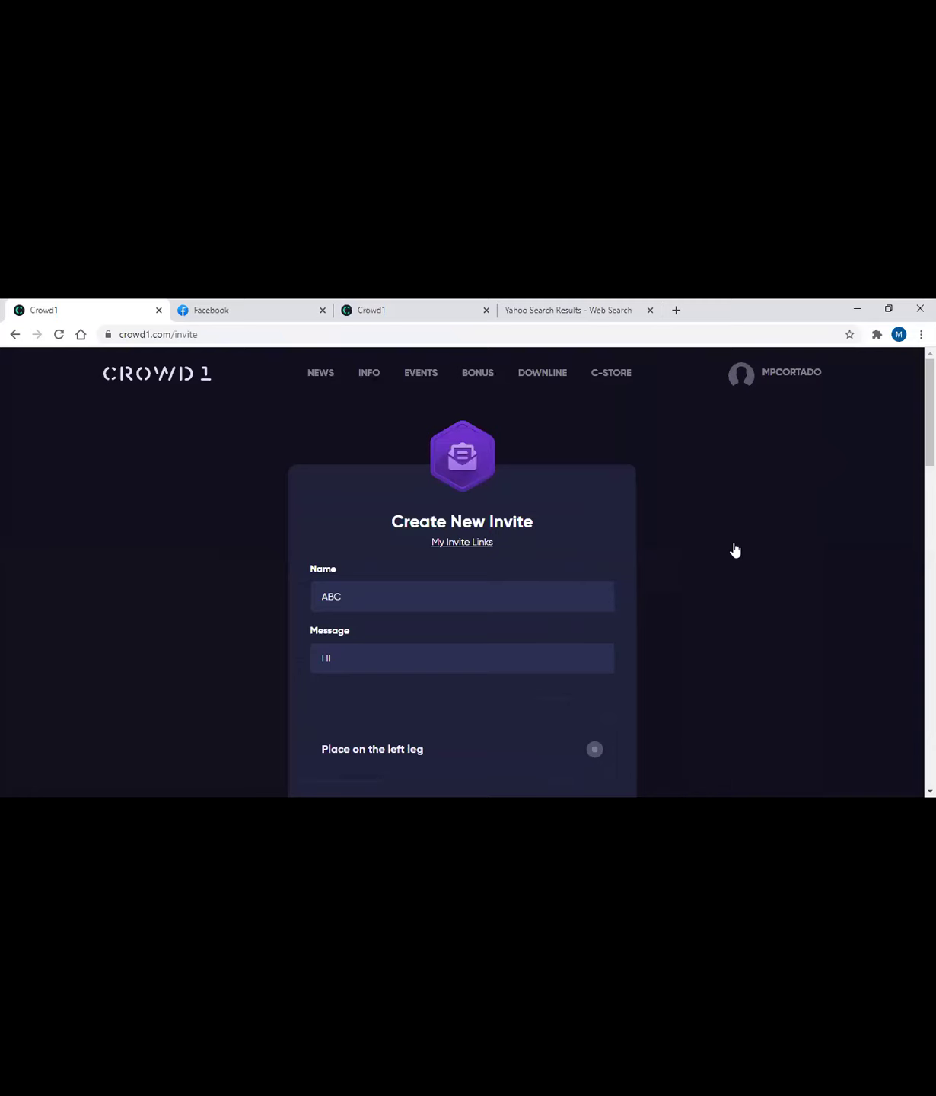
mouse_move(743, 798)
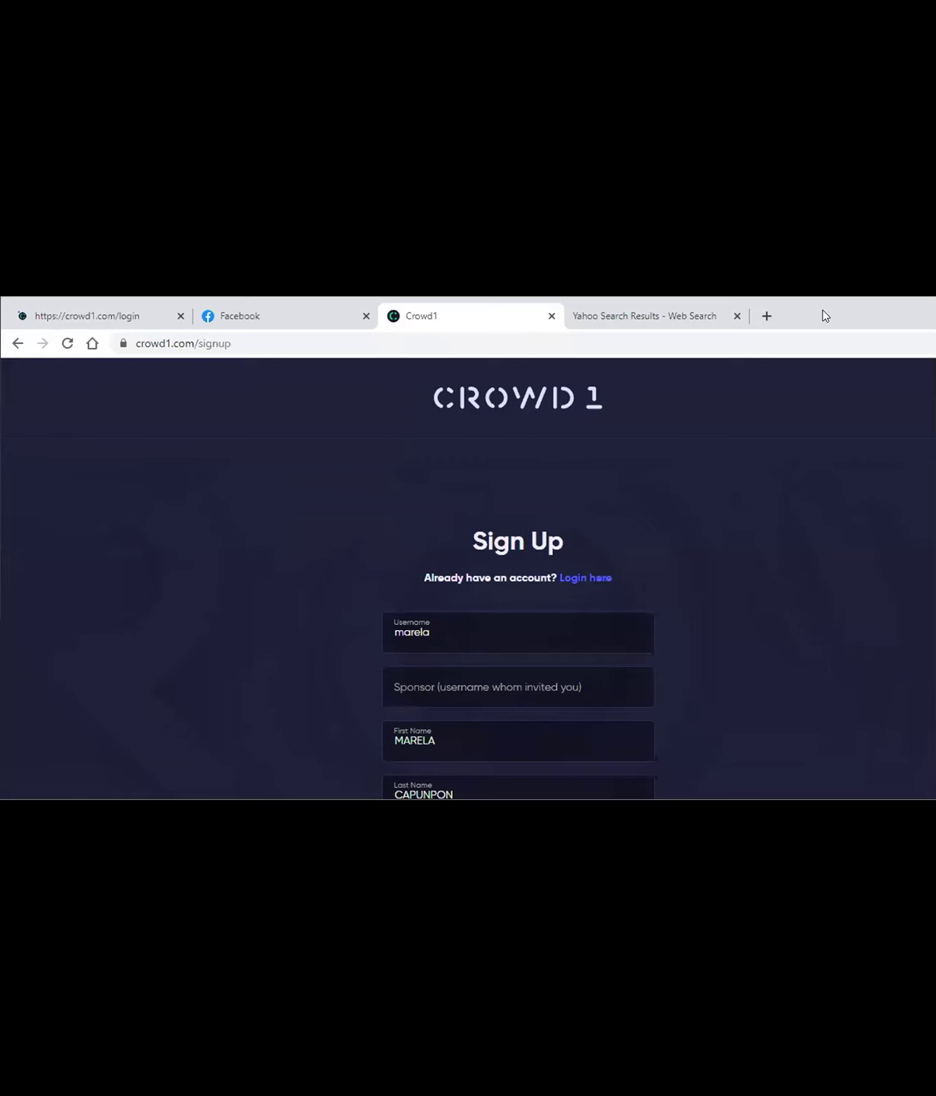
Step: On the Log In page in the first tab, submit the account's username and password
key("ctrl+1")
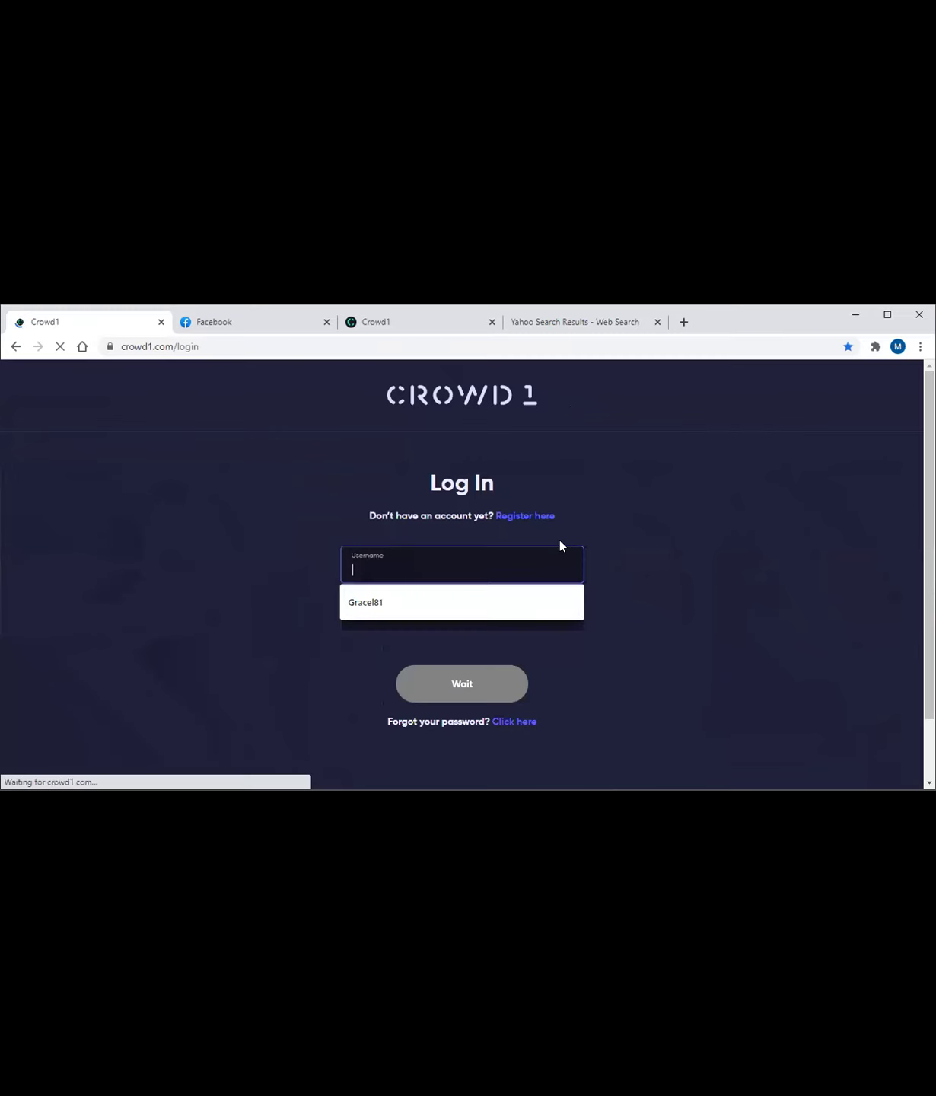
type("on")
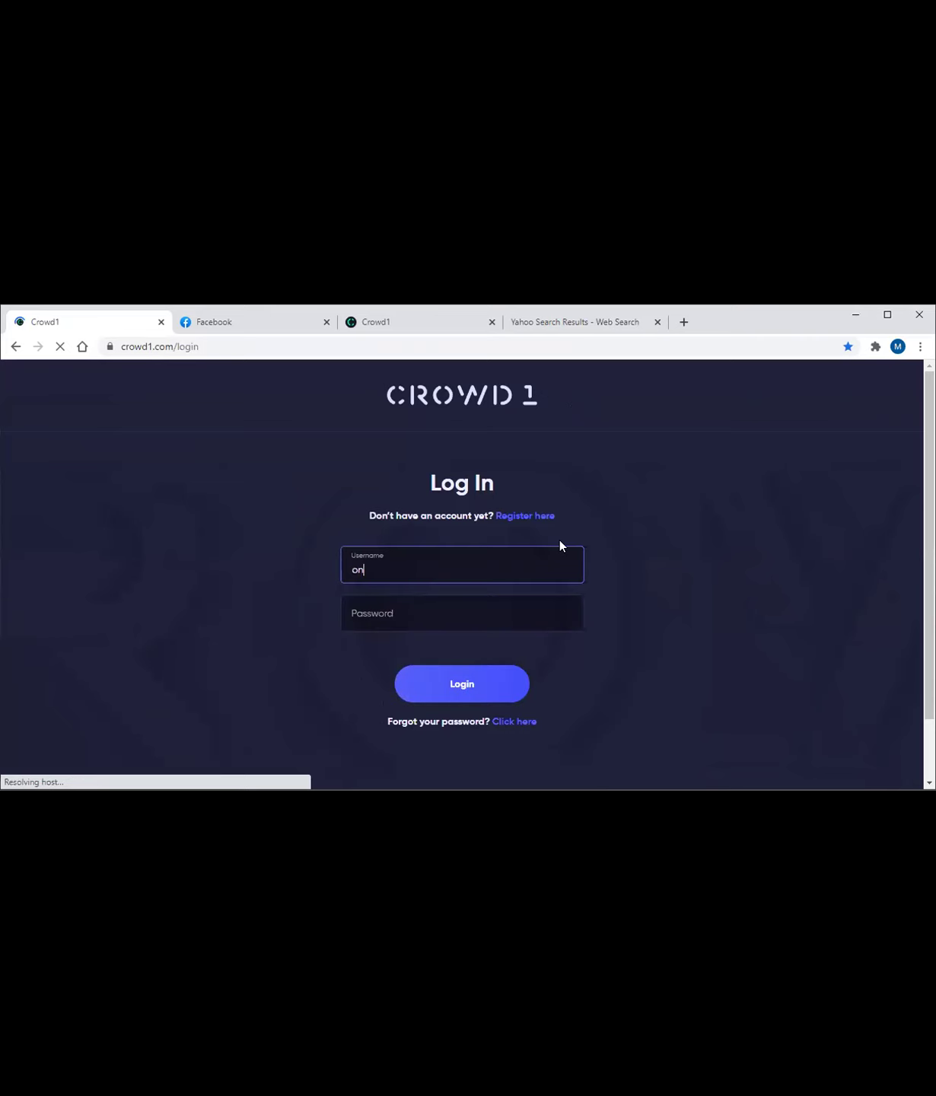
type("ielyn")
key("Tab")
type("•••••••••")
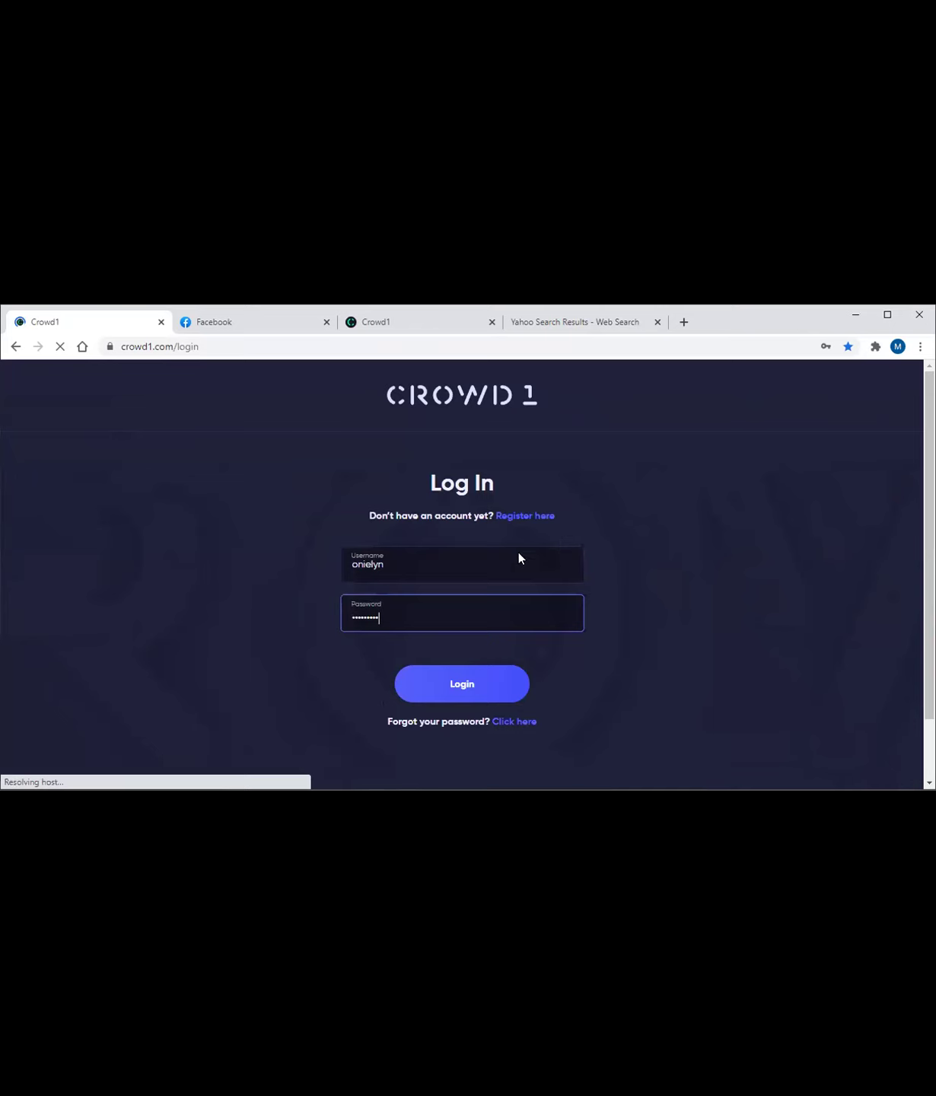
type("•")
key("Return")
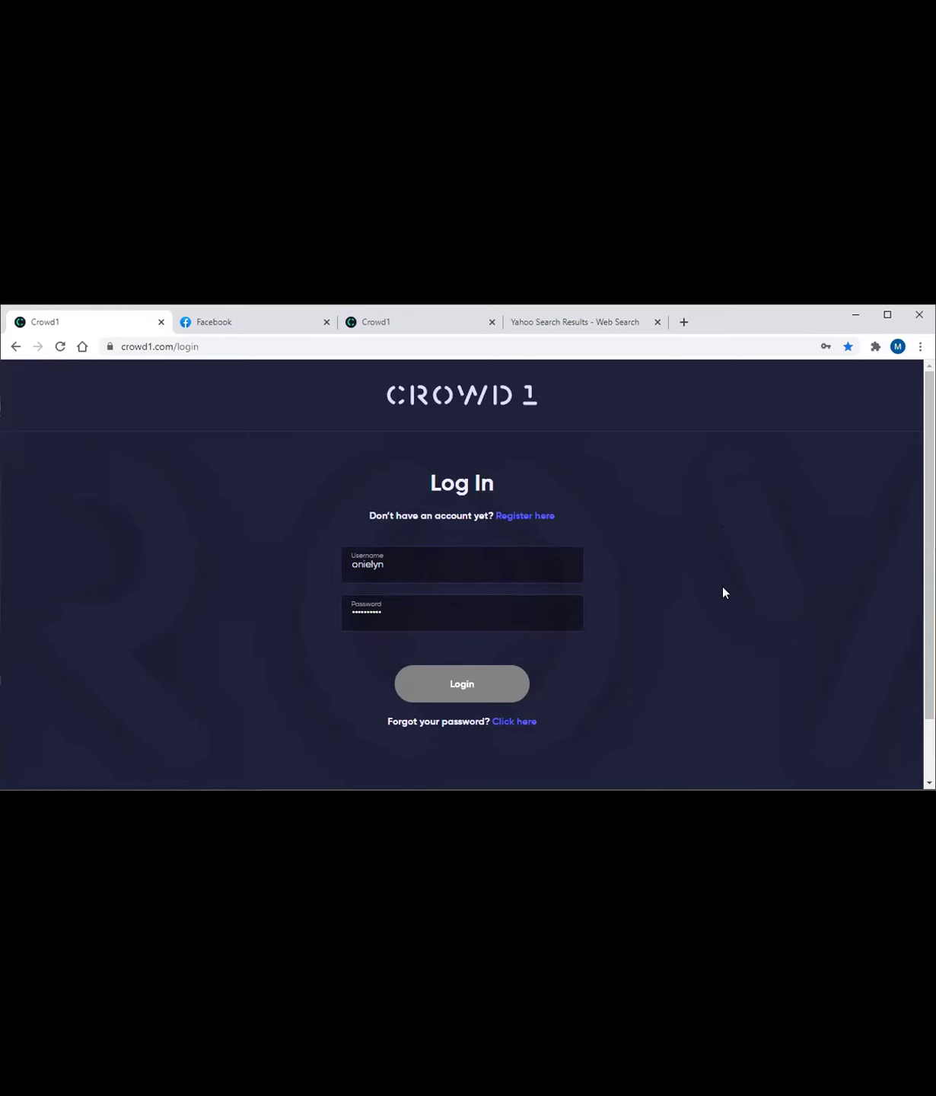
scroll(715, 556, "down", 1)
scroll(764, 354, "up", 1)
Step: Reload the Crowd1 login page and submit the username and password again
key("F5")
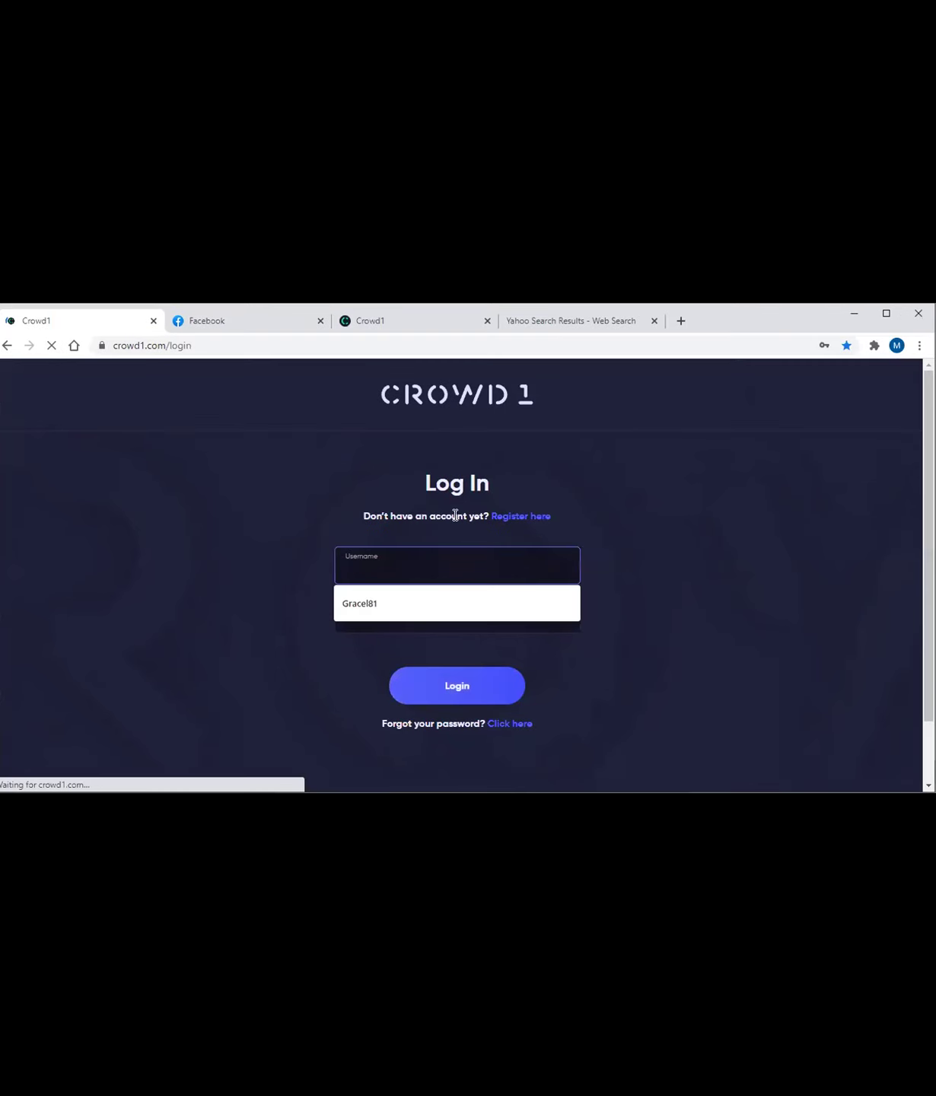
type("oniel")
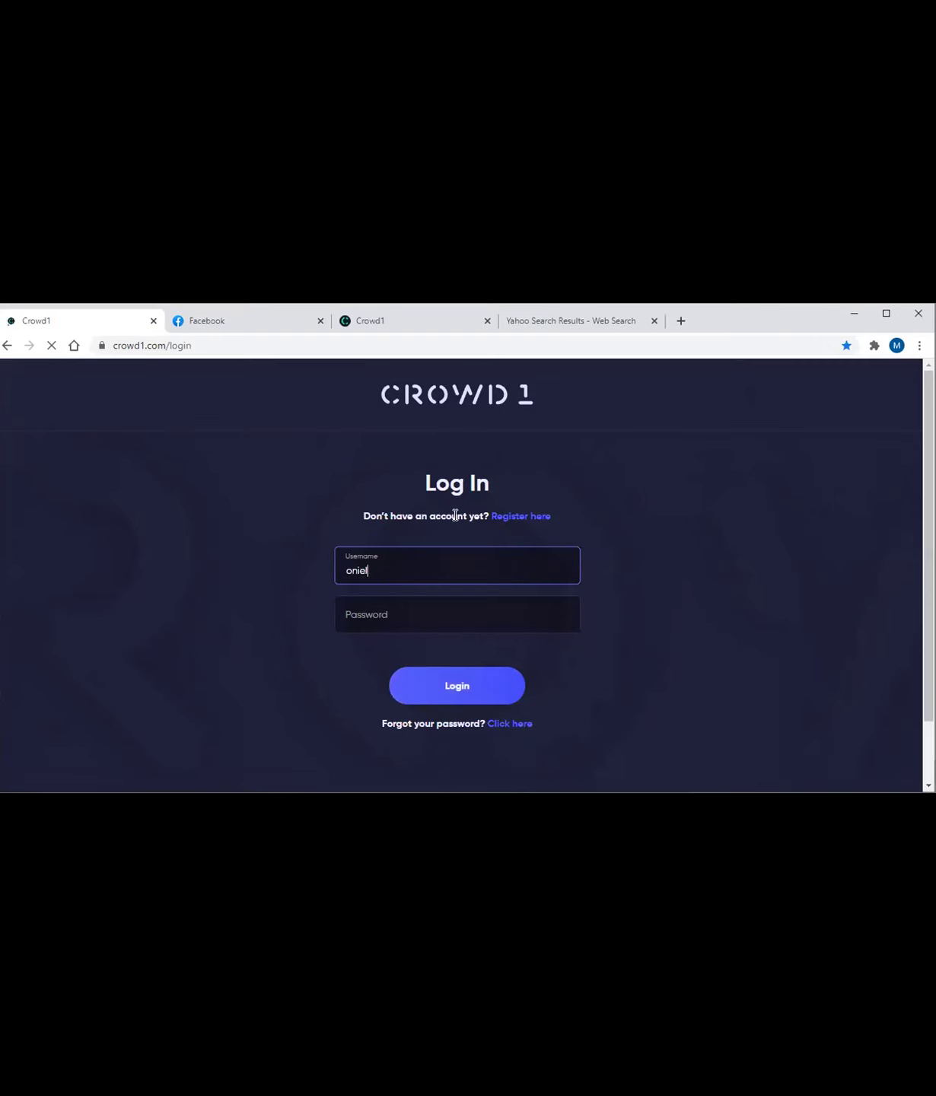
type("yn")
key("Tab")
type("•")
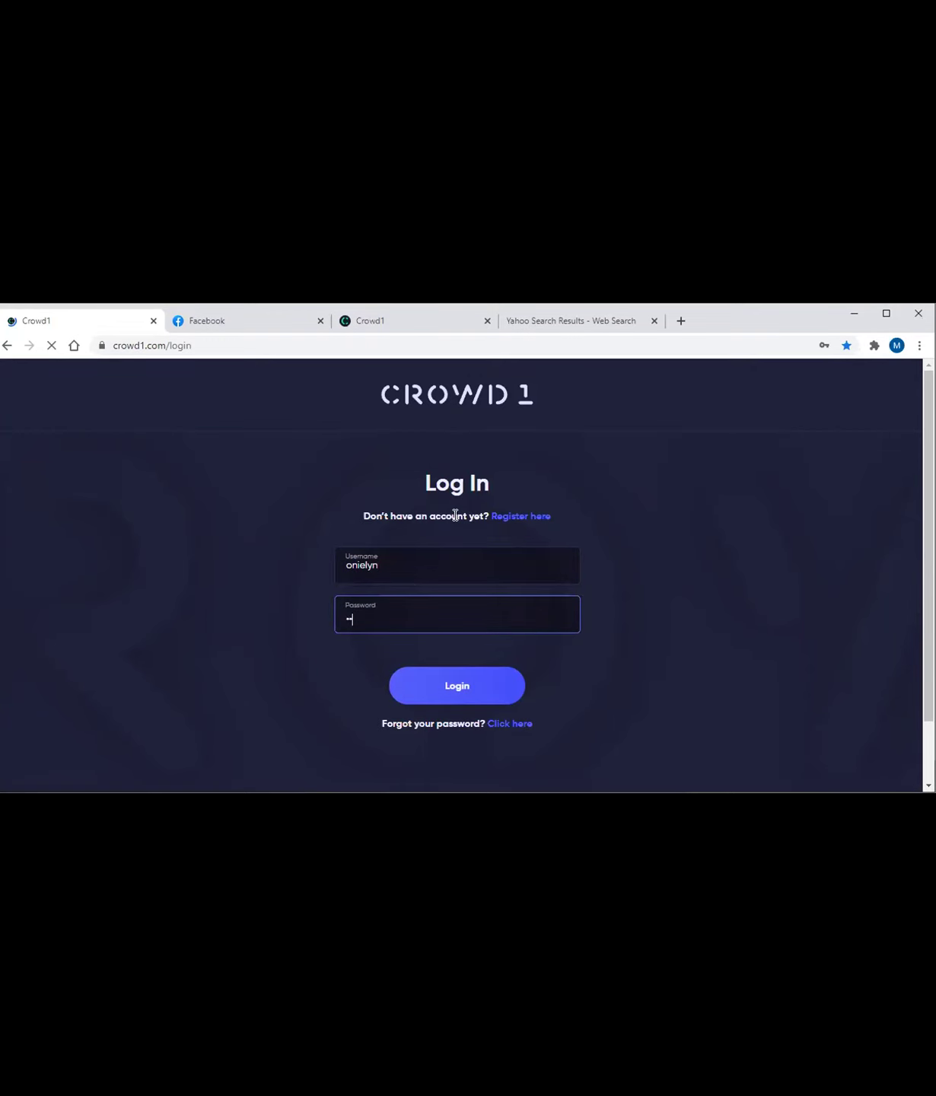
type("•••••••••")
left_click(467, 691)
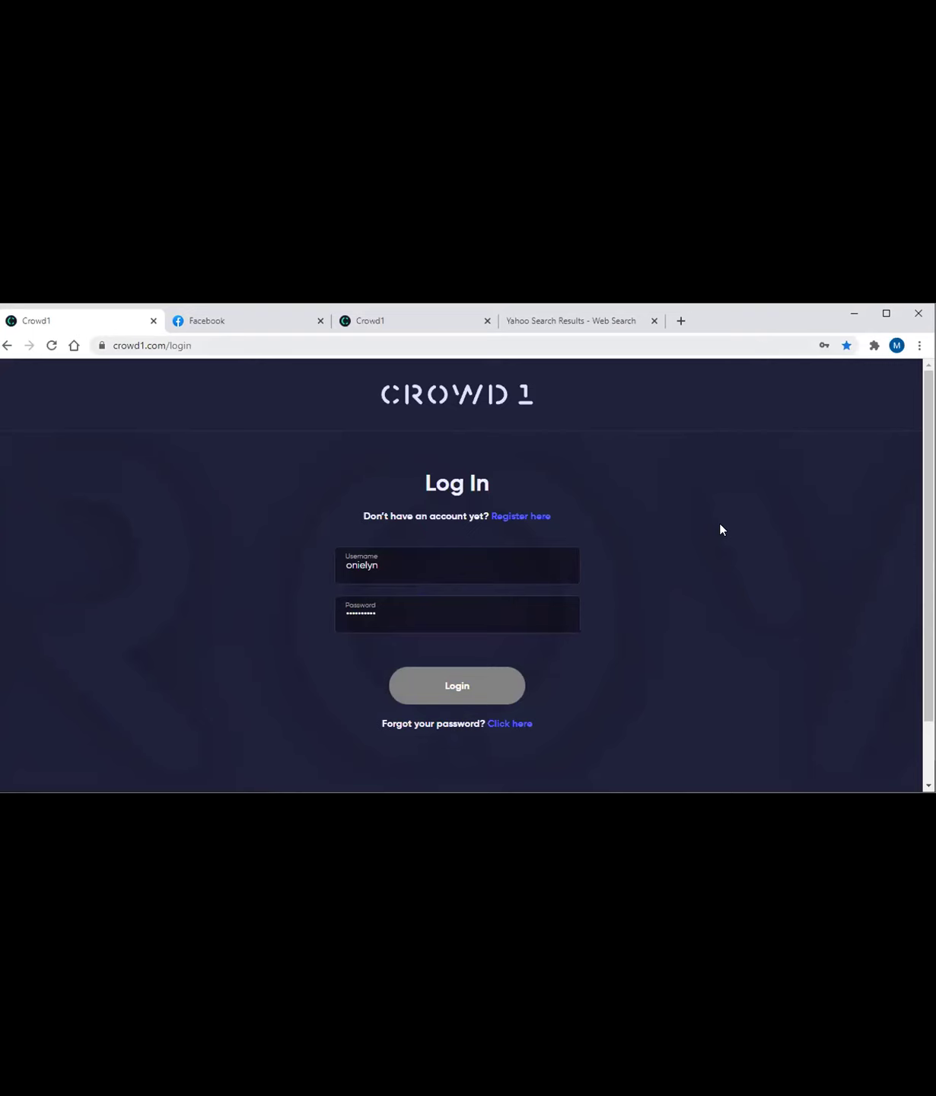
Step: Reload the login page, resubmit the username and pasted password, then open a new browser tab
right_click(669, 539)
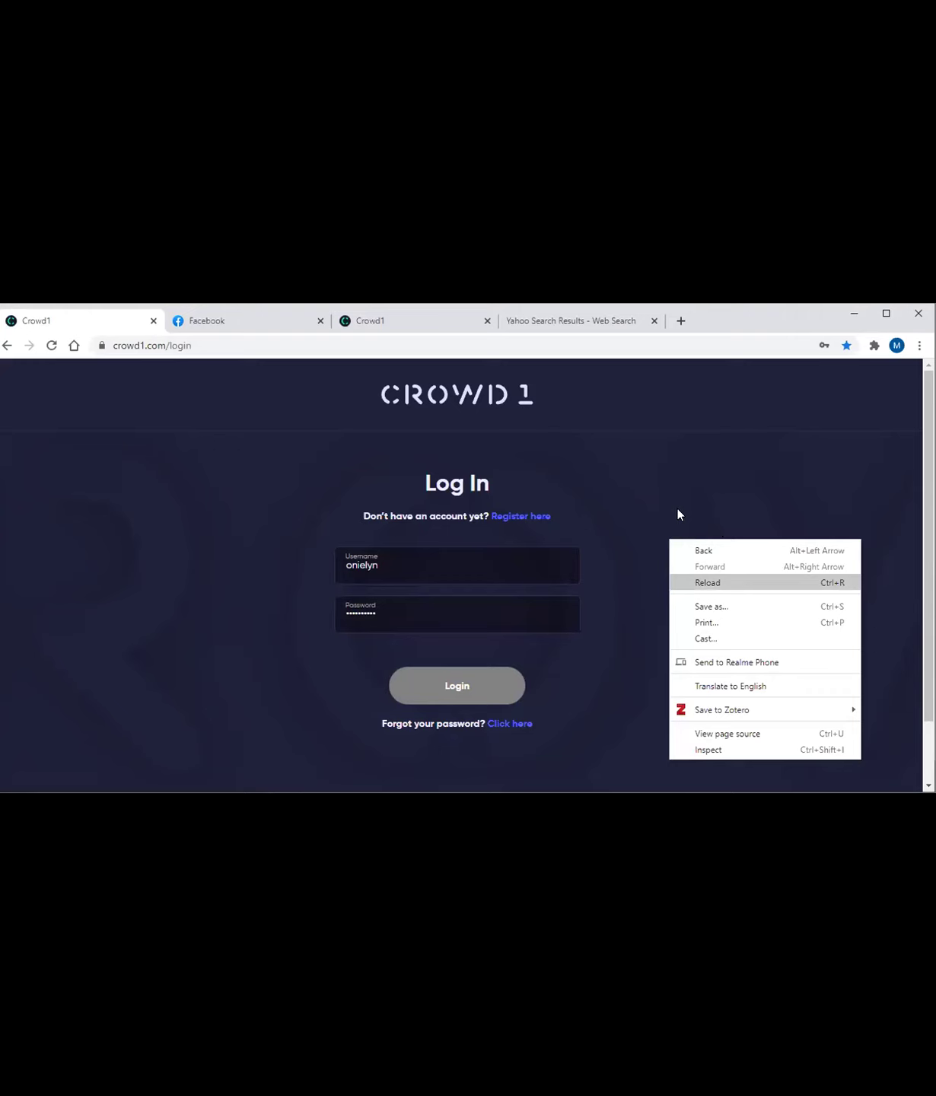
key("Return")
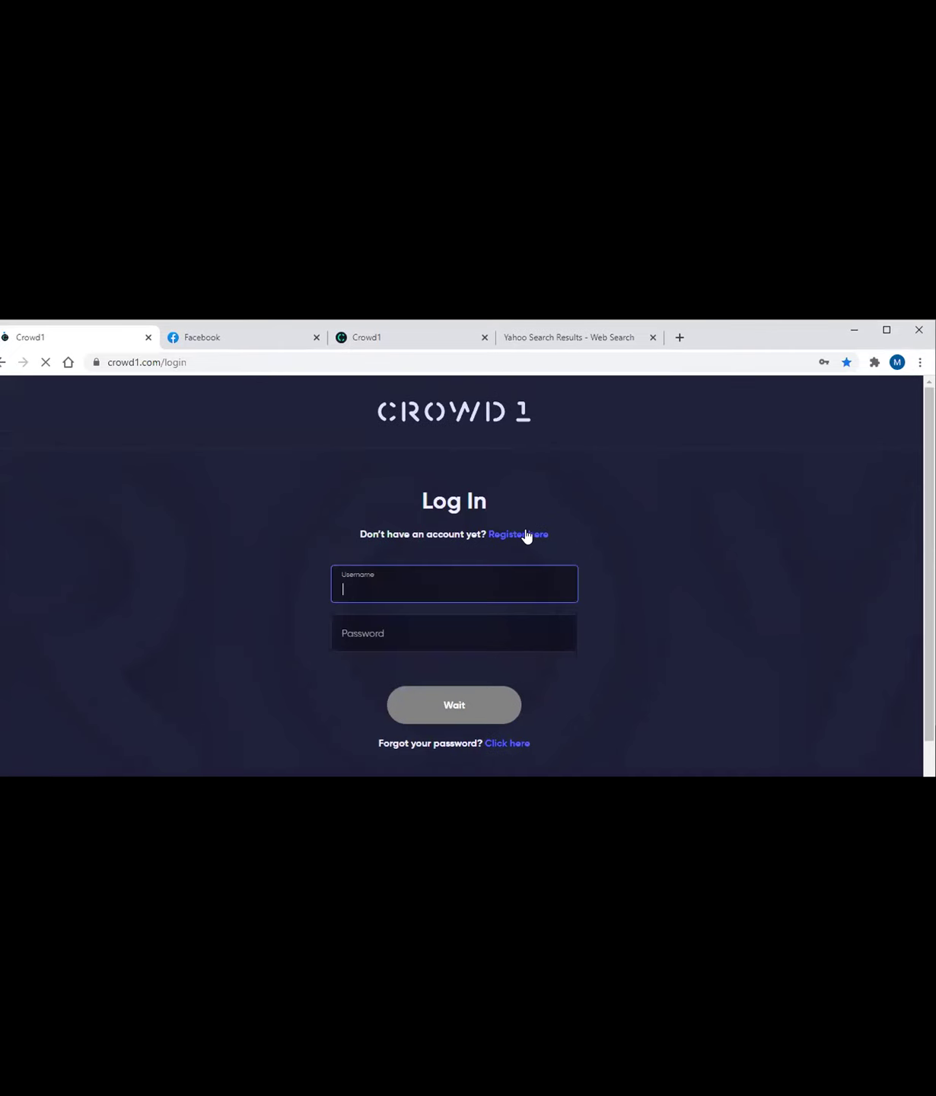
type("onielyn")
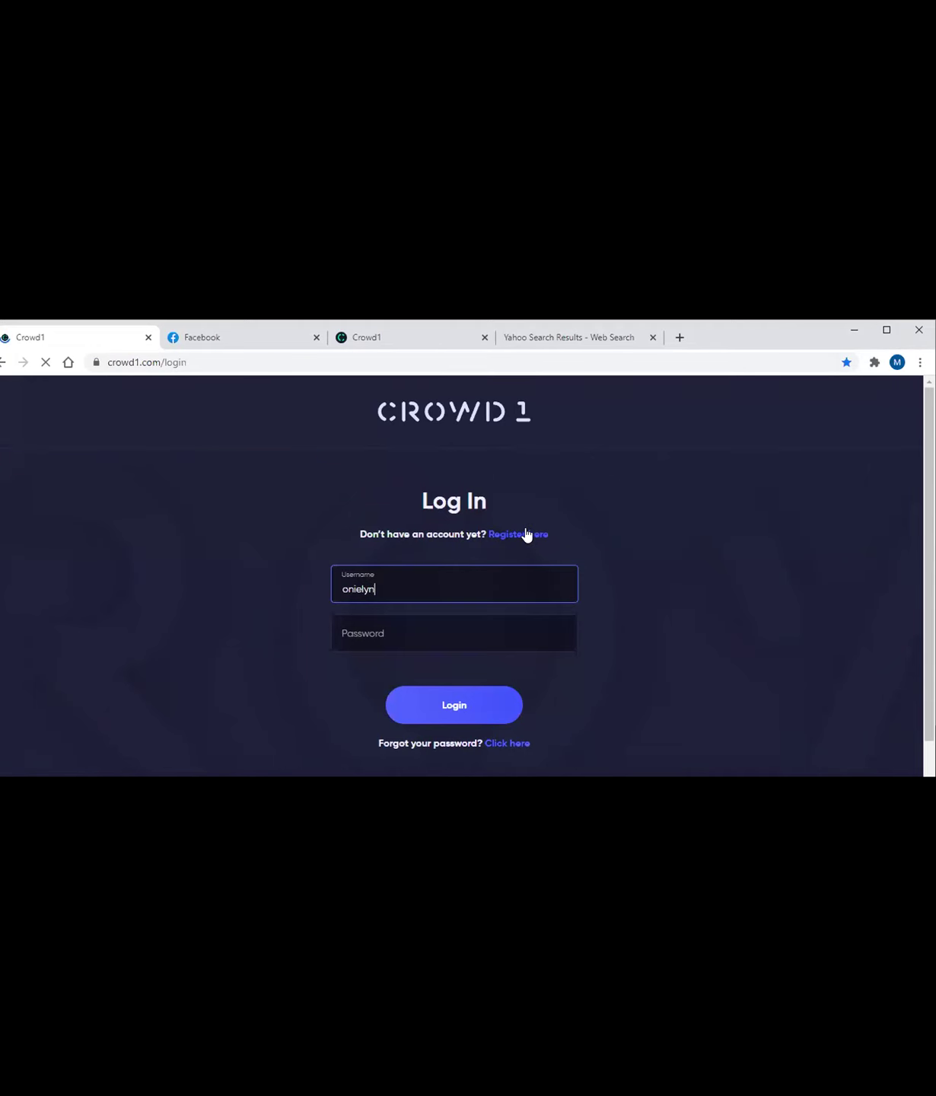
key("Tab")
key("ctrl+v")
key("Return")
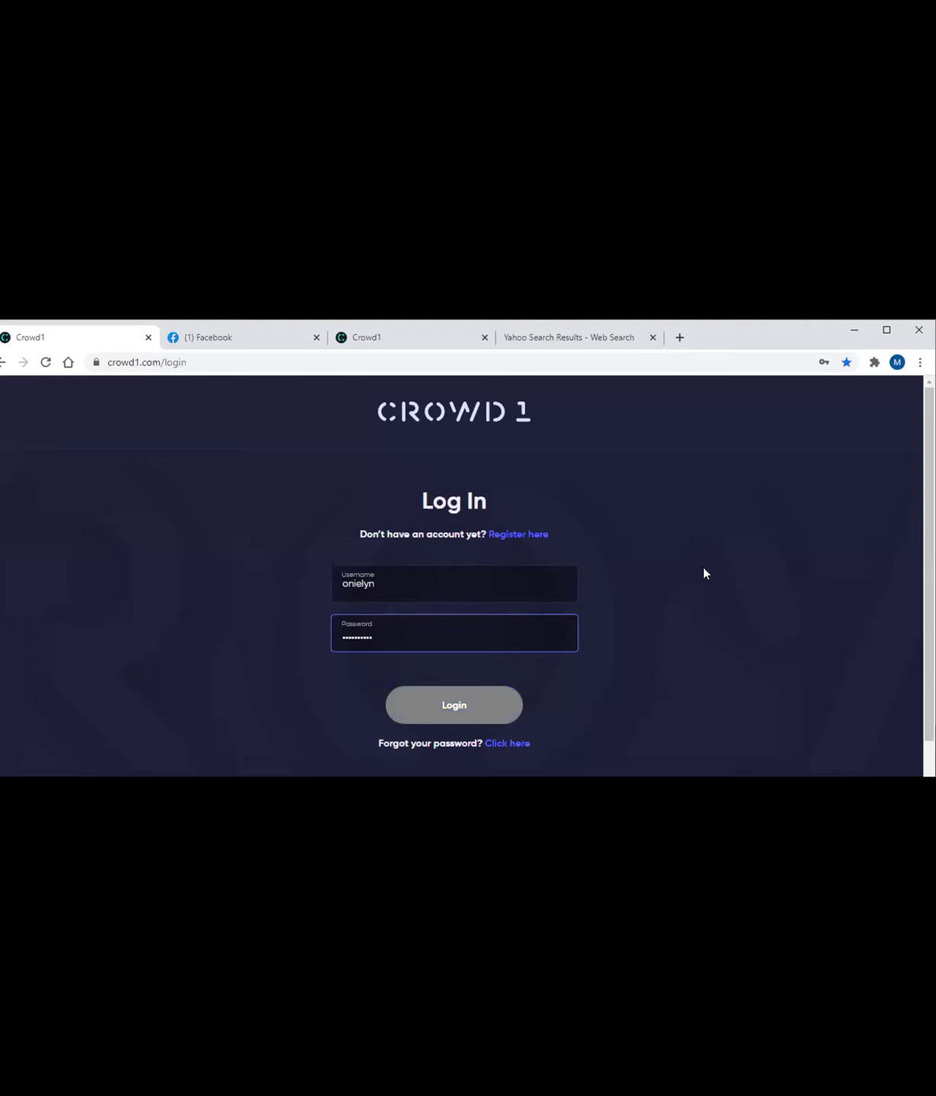
scroll(698, 567, "down", 1)
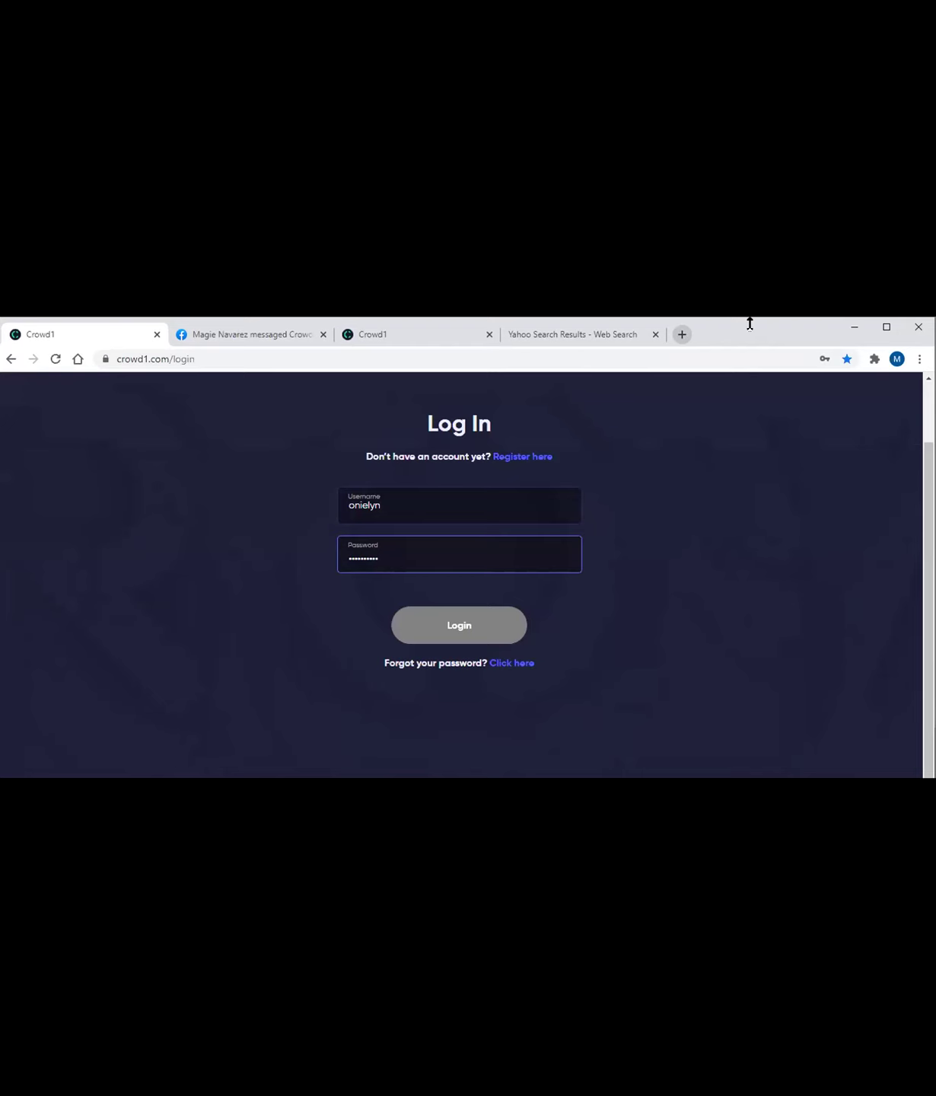
key("ctrl+t")
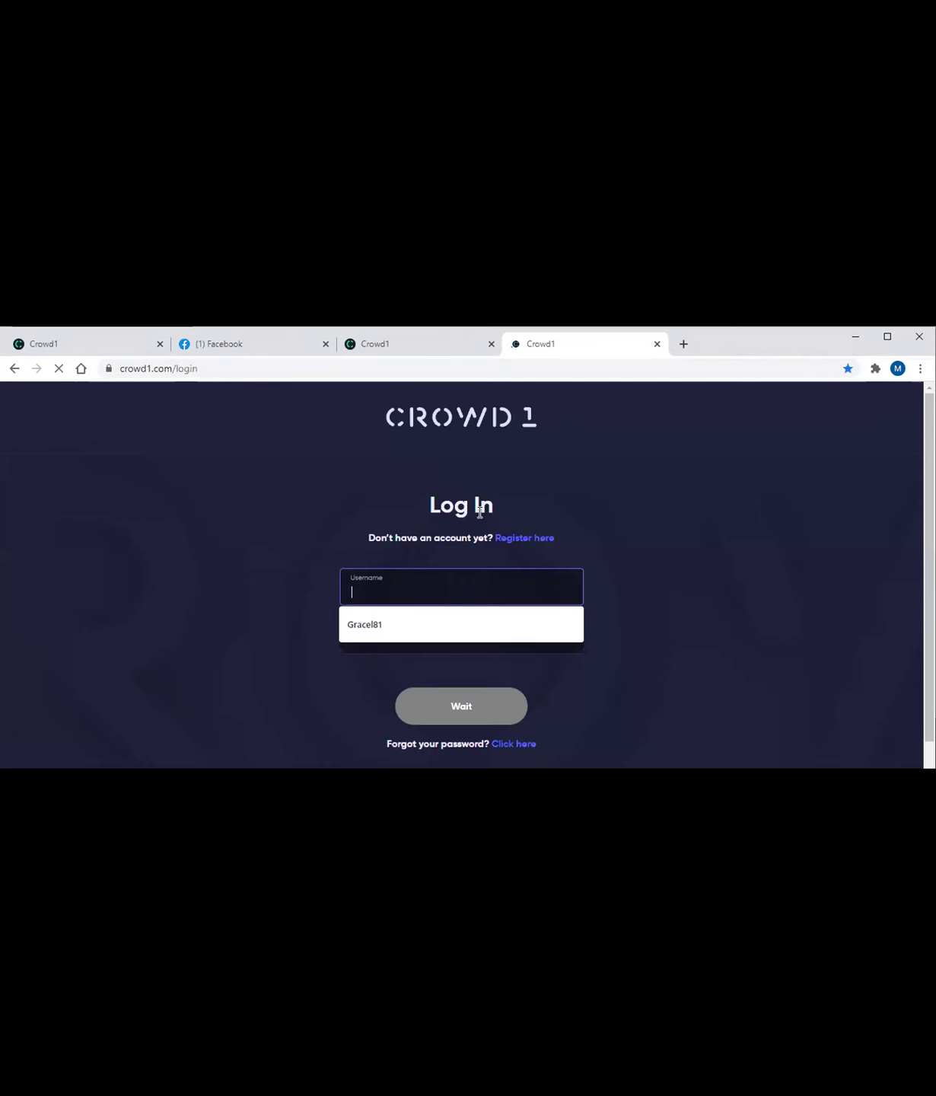
Step: Enter the username and password on the login form and submit it twice
type("onielyn")
key("Tab")
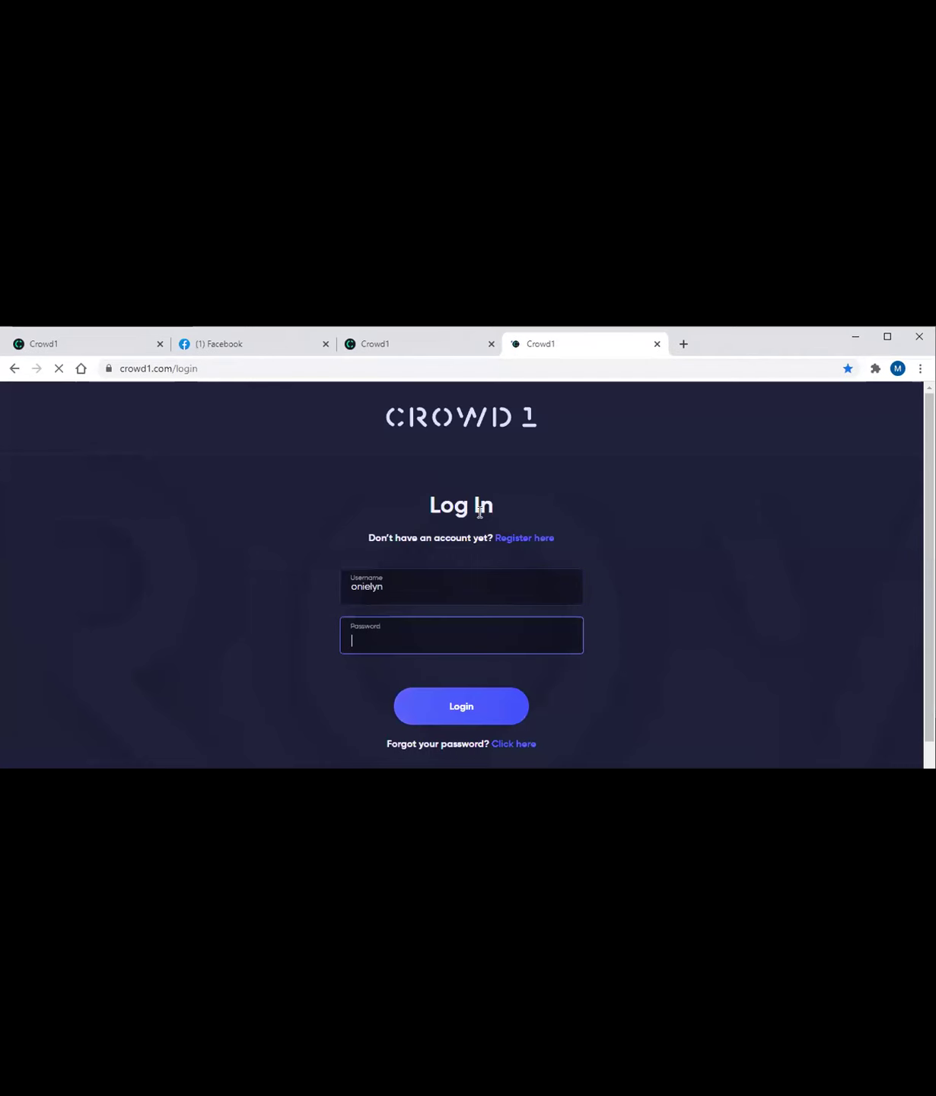
type("**********")
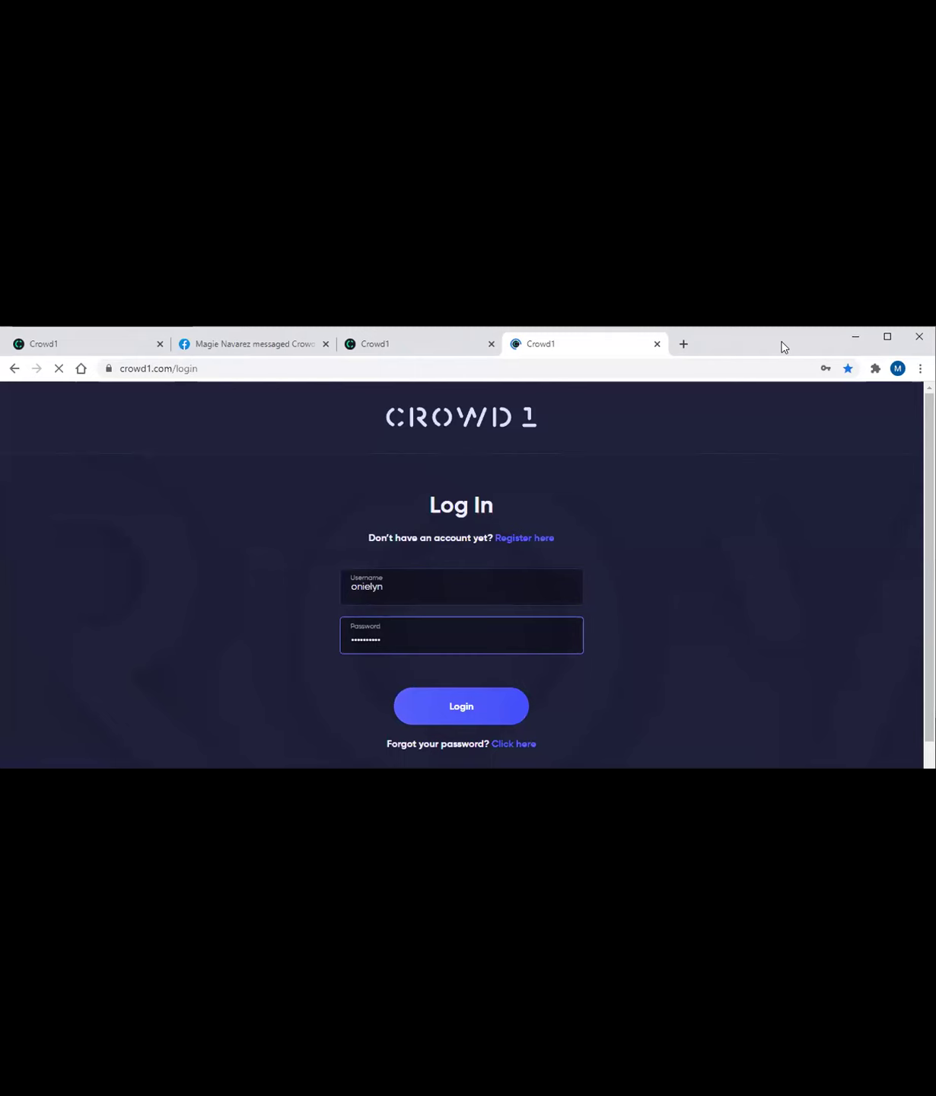
left_click(454, 706)
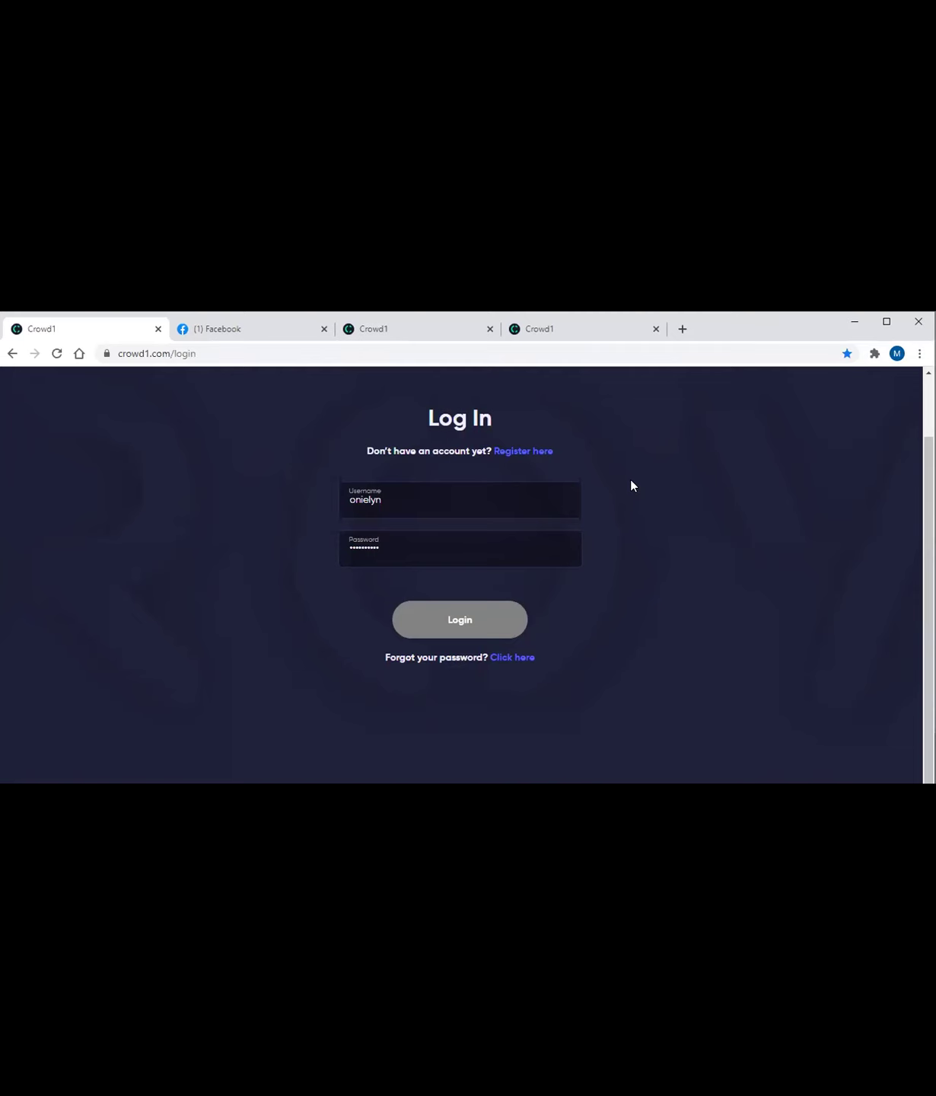
left_click(452, 619)
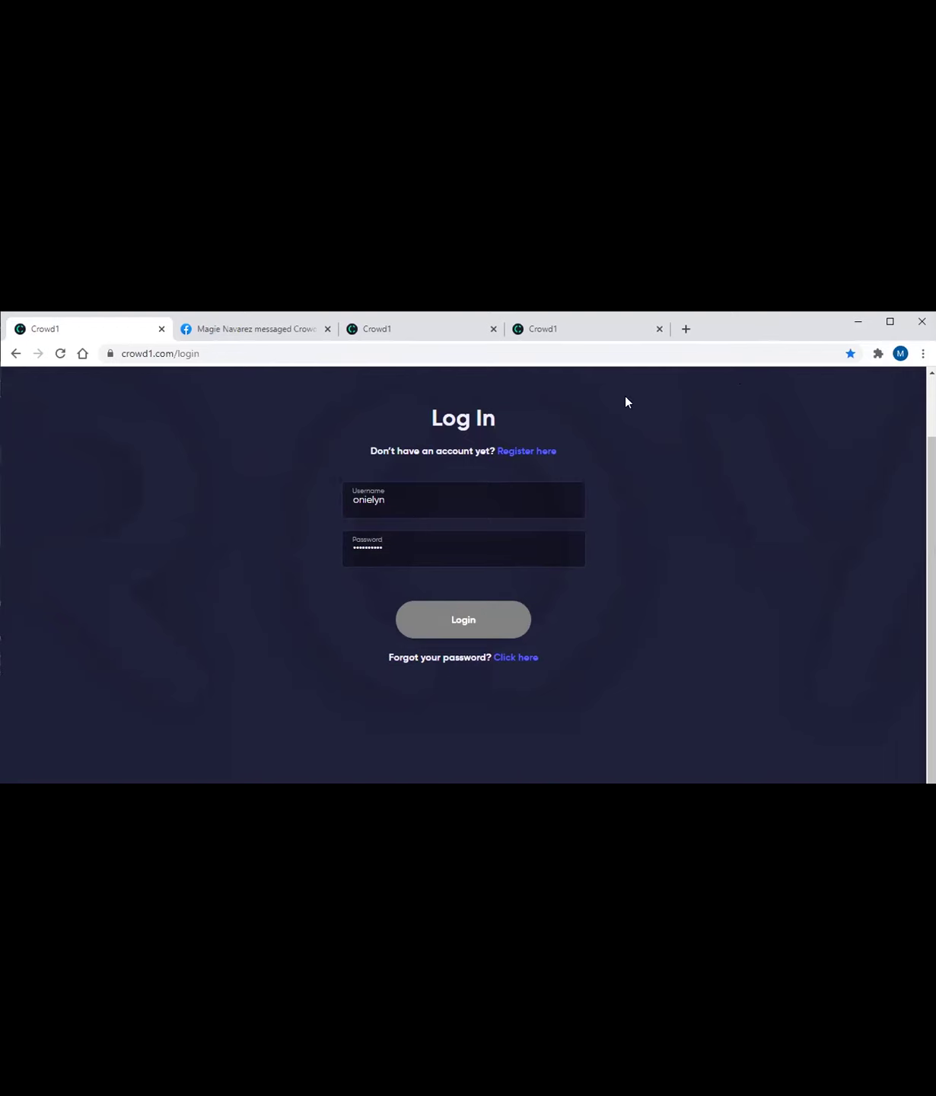
Step: Reload the first Crowd1 tab, log in again with the same credentials, then go to the last tab
key("ctrl+shift+Tab")
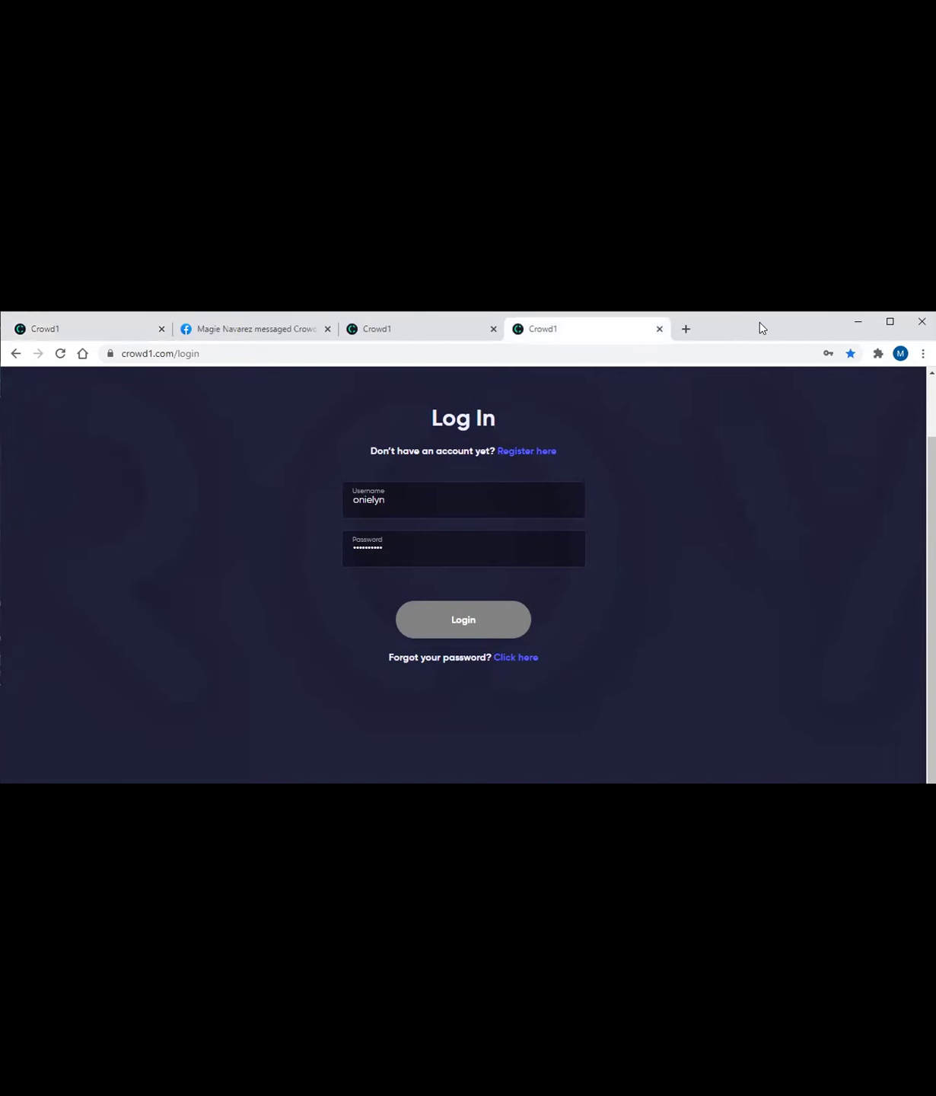
left_click(109, 334)
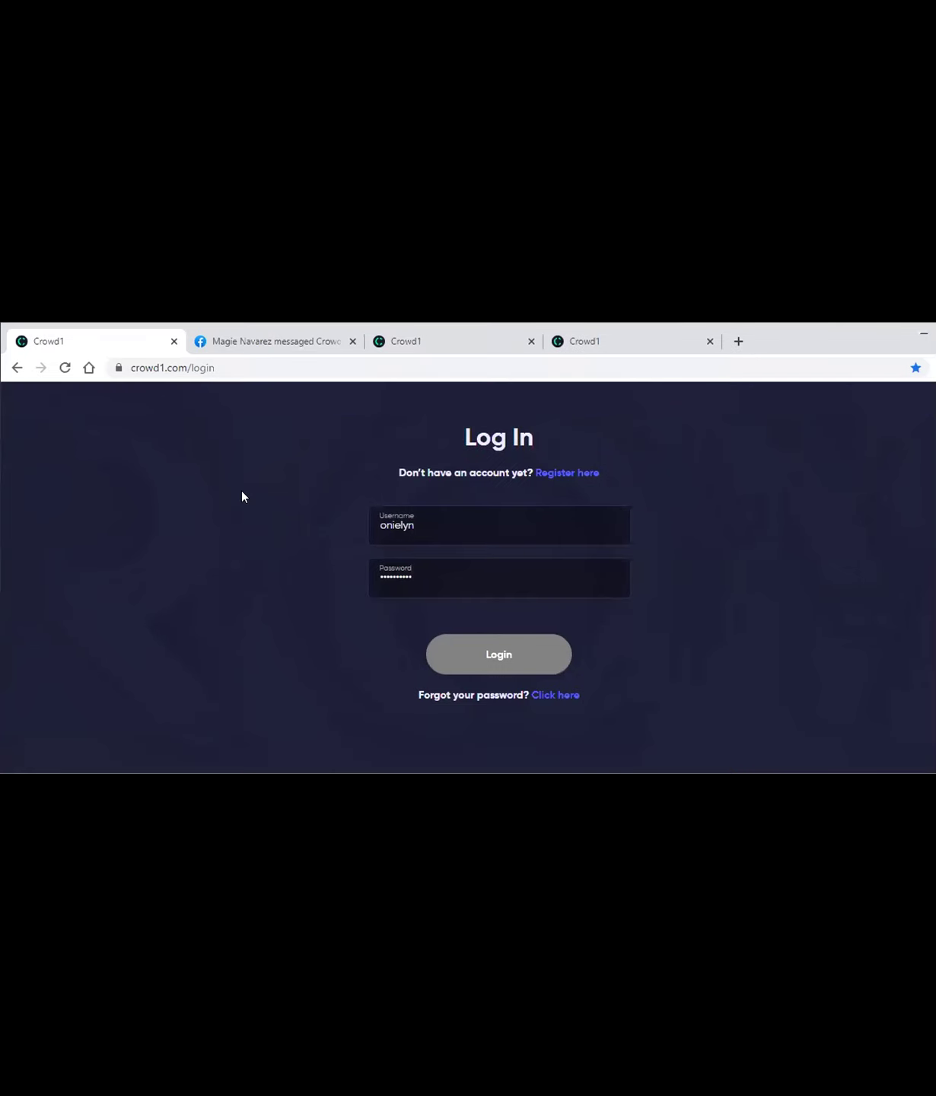
key("F5")
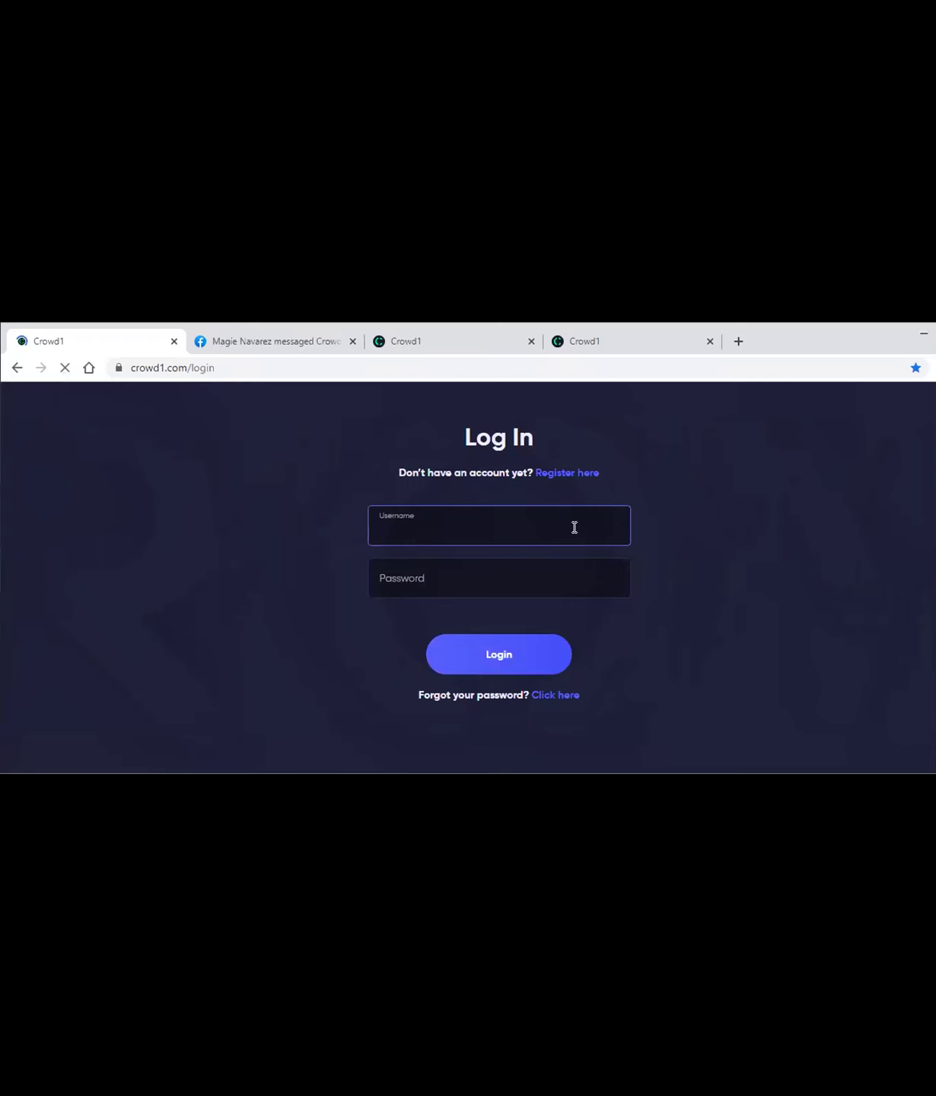
type("o")
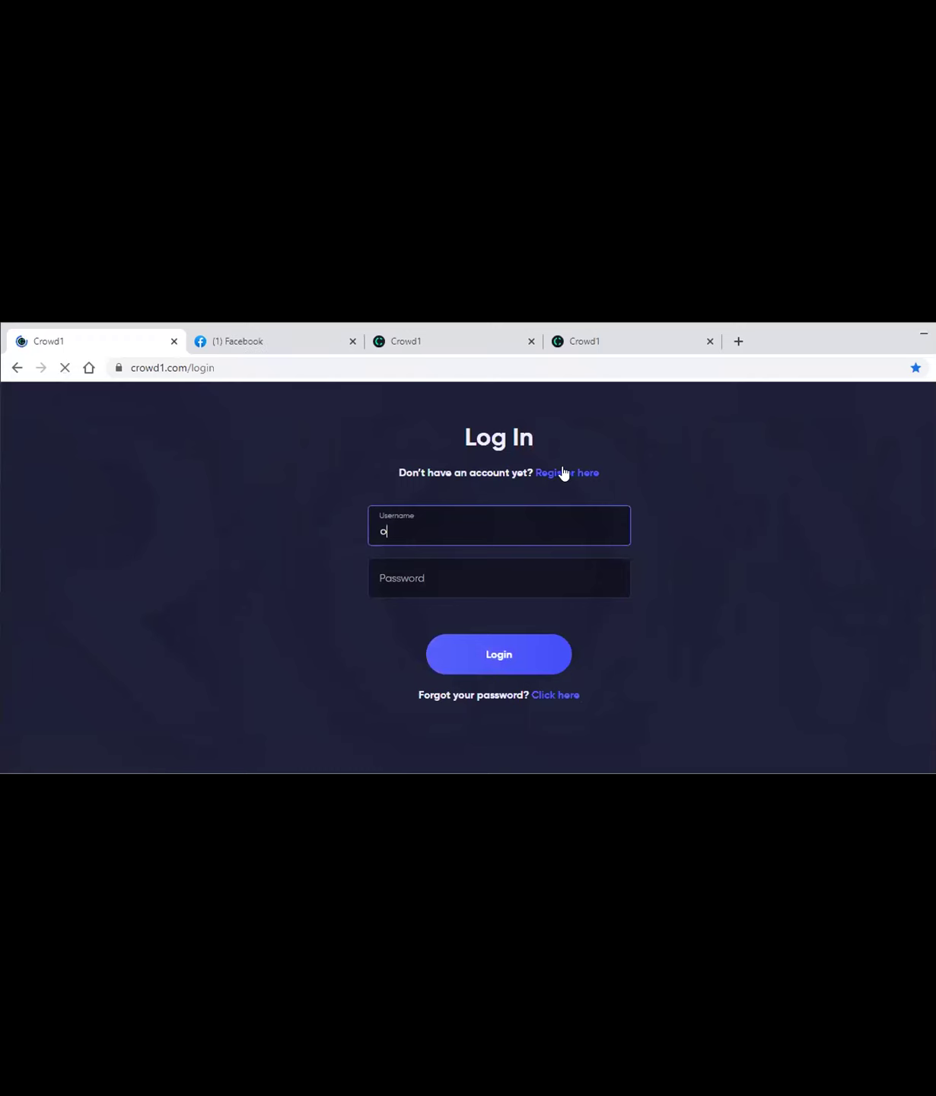
type("nielyn")
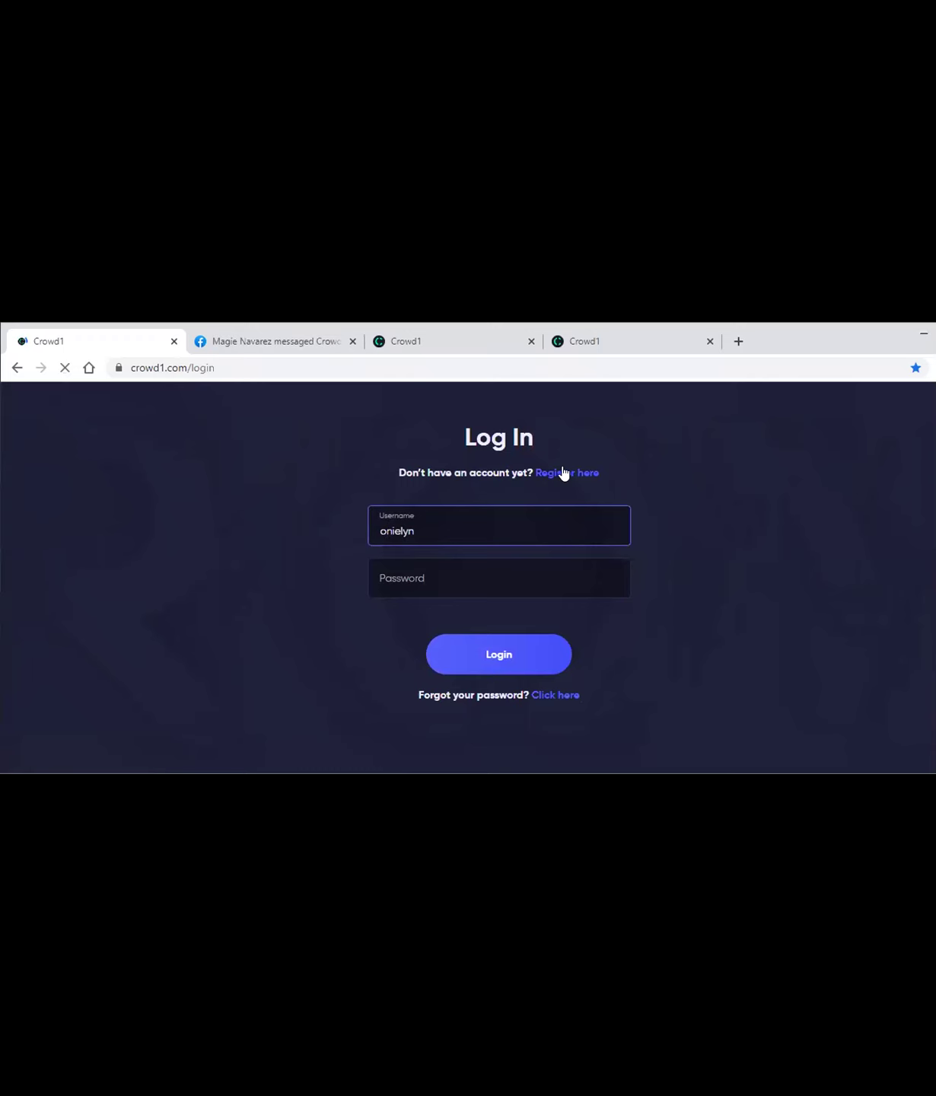
key("Tab")
type("•")
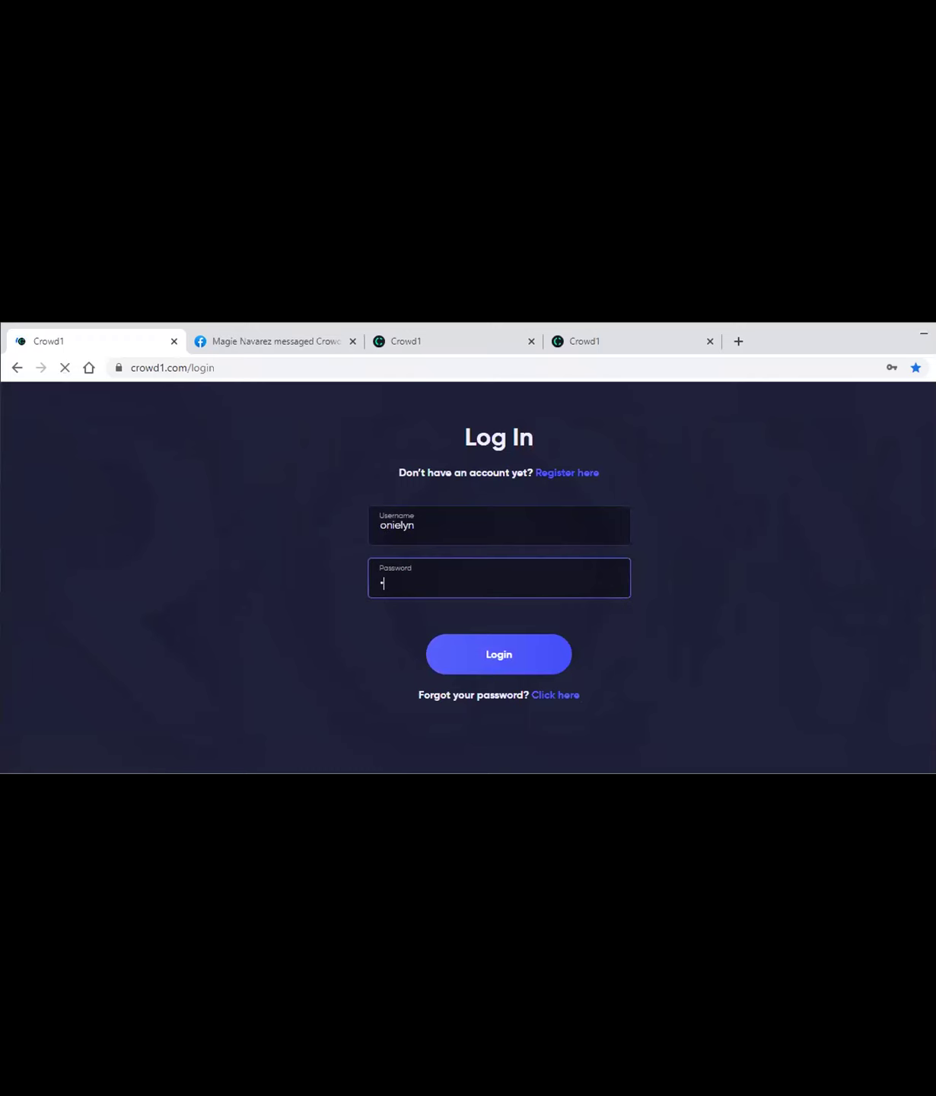
type("•••••••••")
left_click(501, 664)
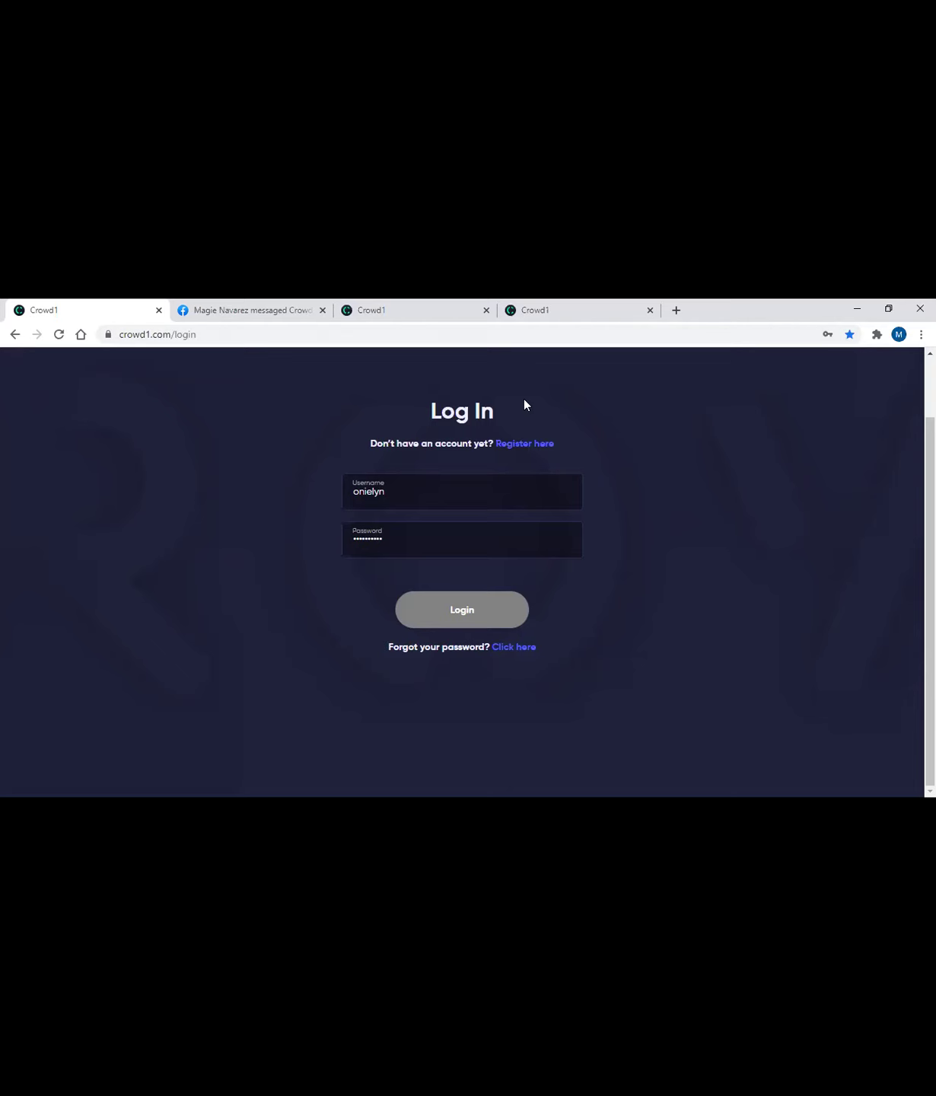
left_click(579, 312)
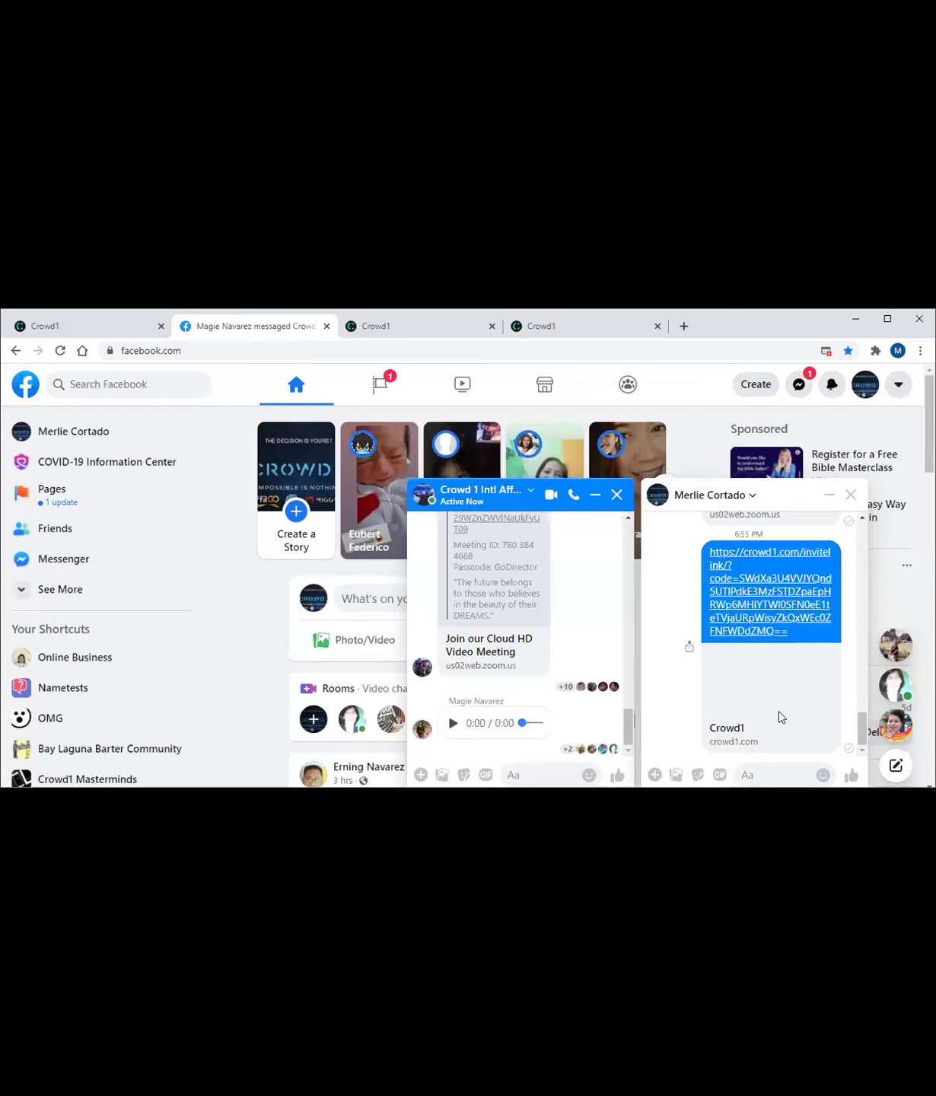
Step: Open the latest crowd1.com invite link from the Messenger chat
left_click(736, 717)
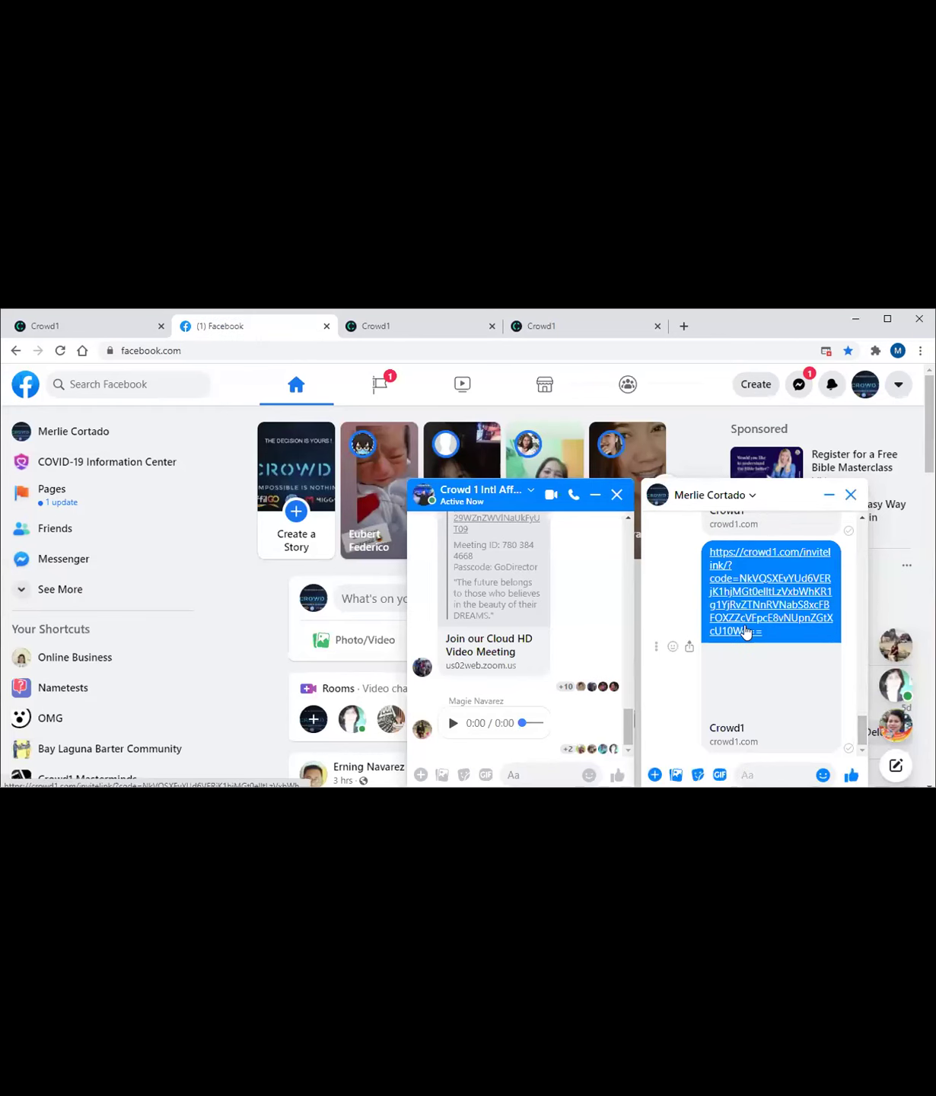
scroll(773, 601, "up", 3)
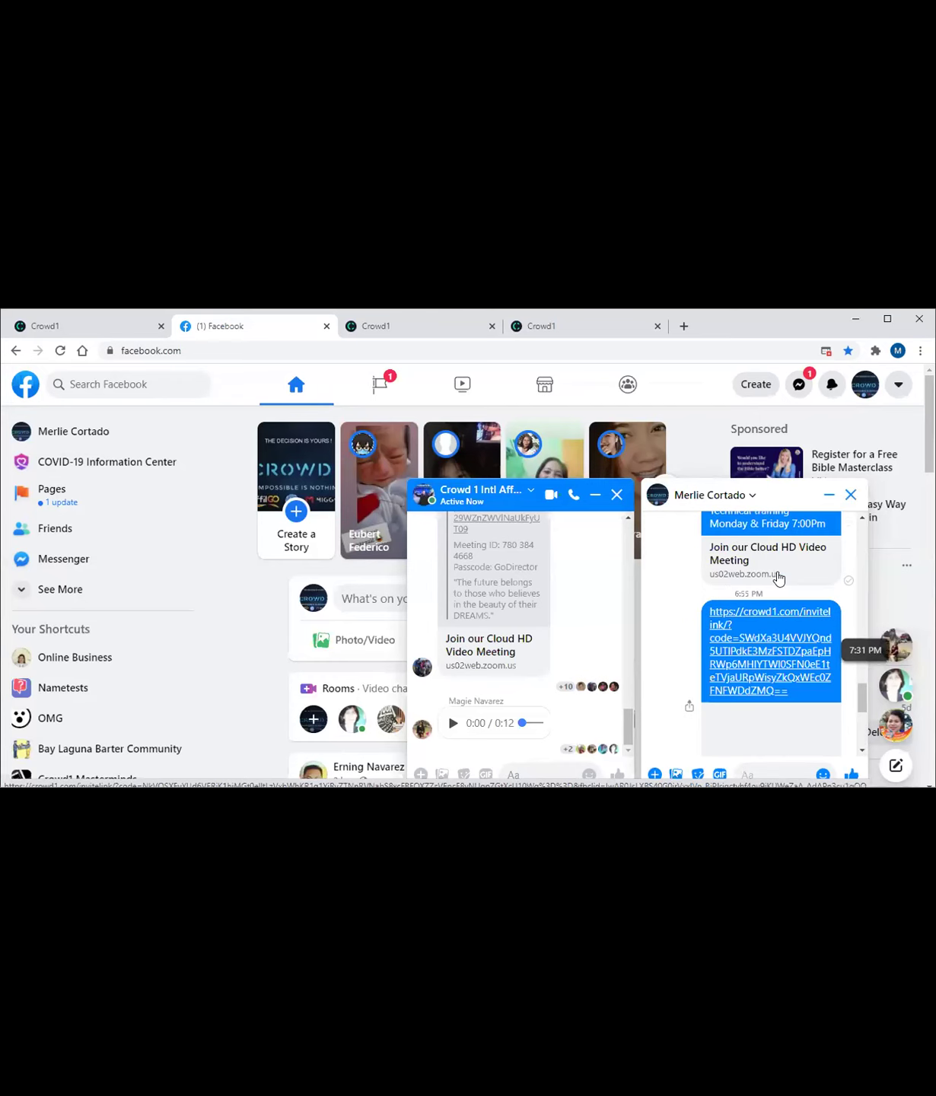
scroll(778, 583, "up", 3)
scroll(770, 720, "down", 5)
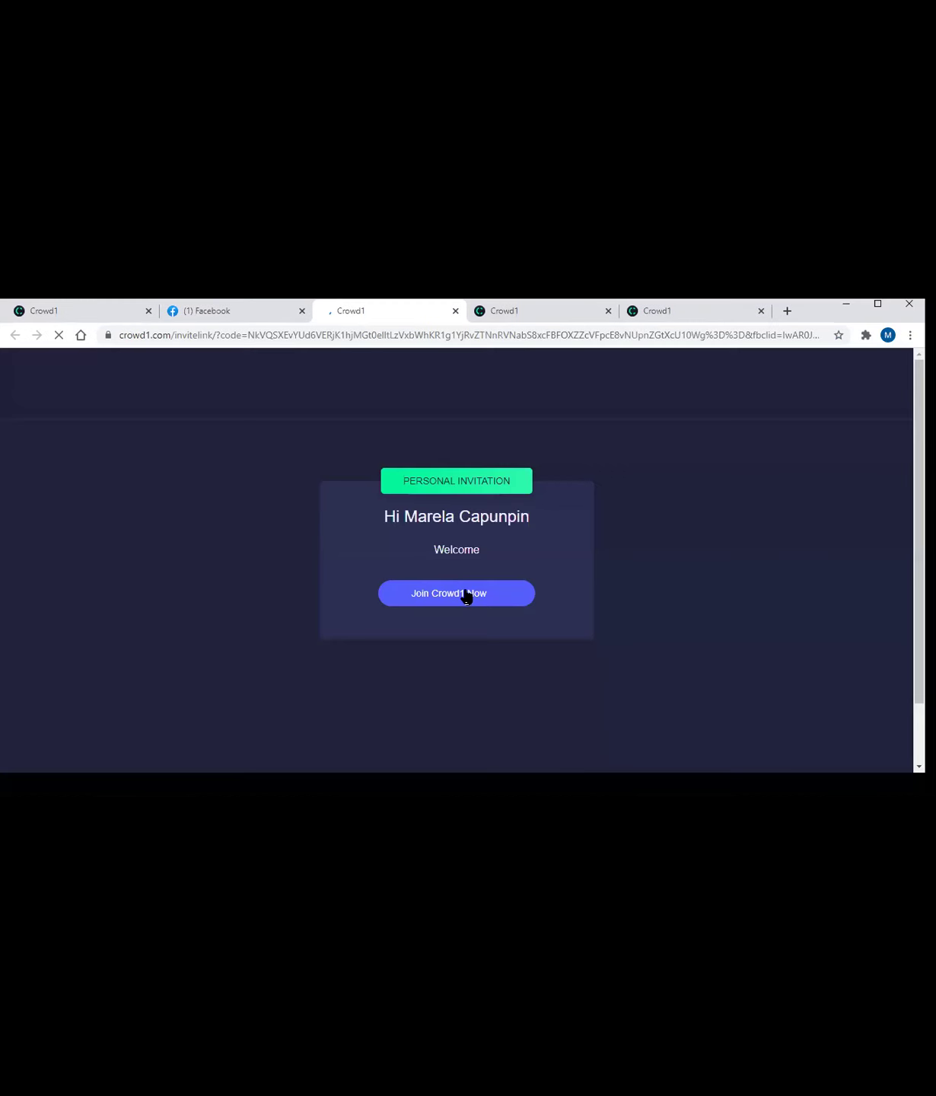
Step: Join Crowd1 from the invitation and enter the new member's username, first name and last name
left_click(466, 596)
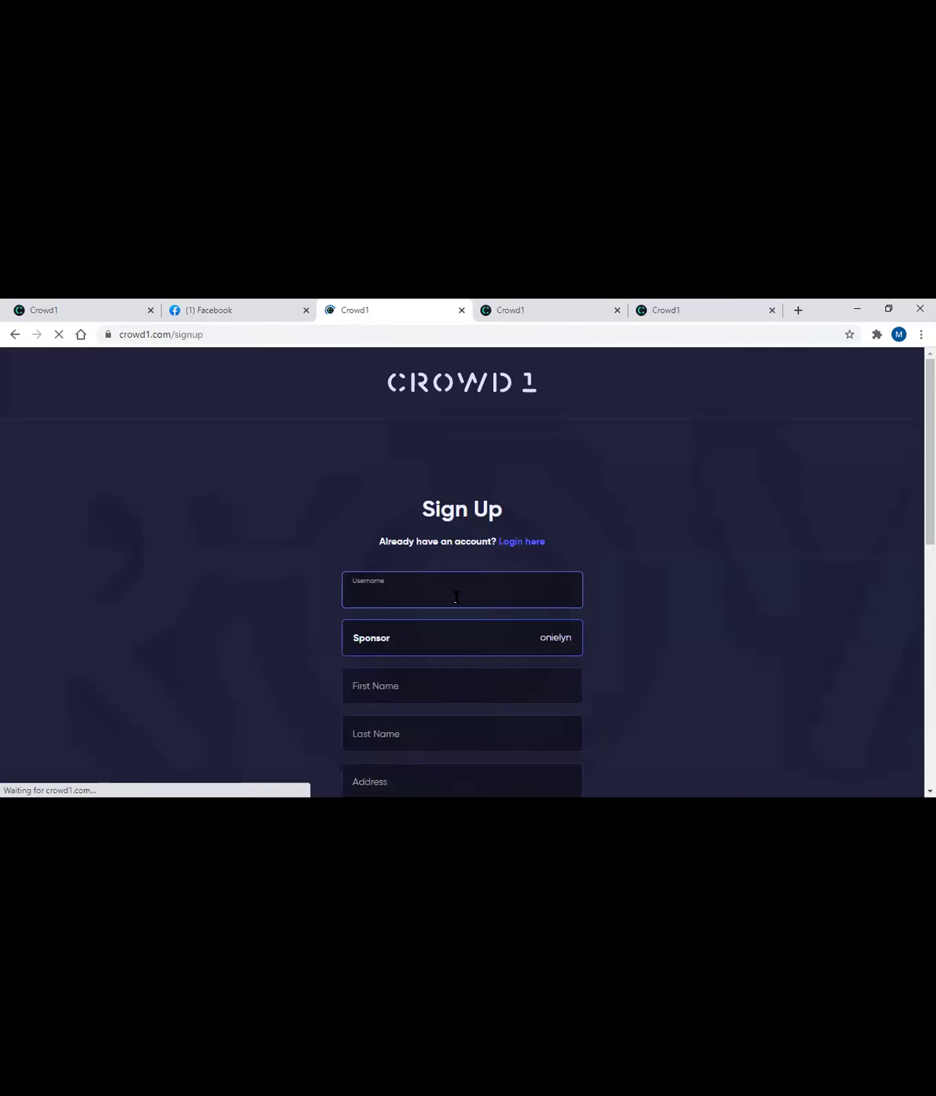
type("ma")
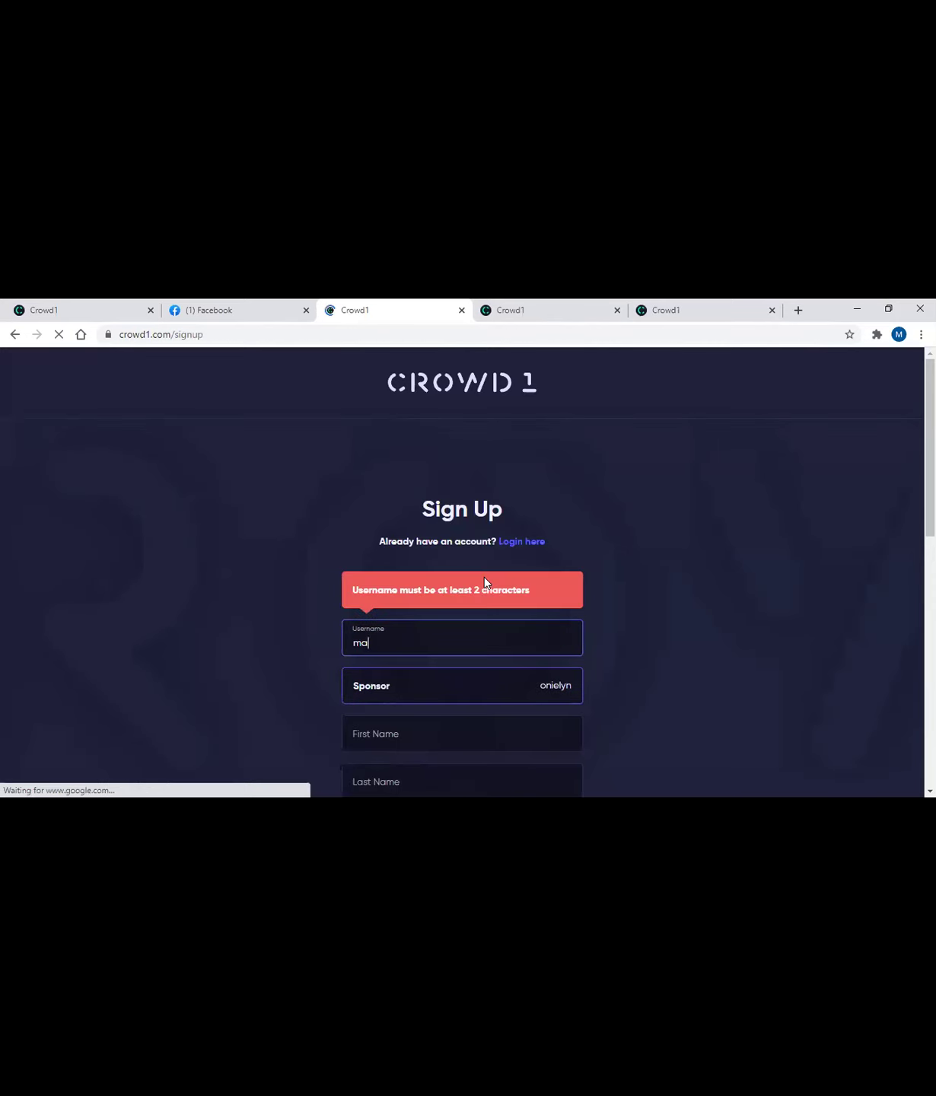
type("rela")
left_click(467, 697)
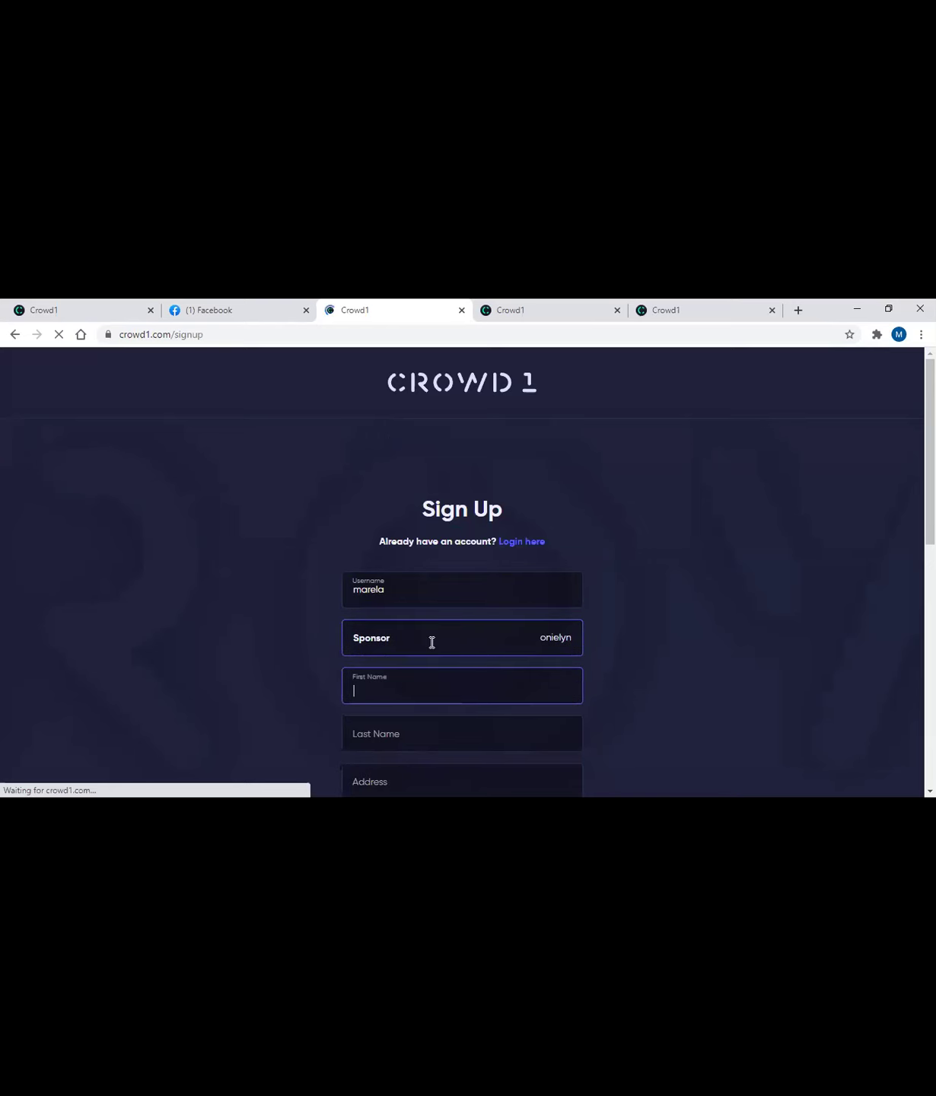
key("Tab")
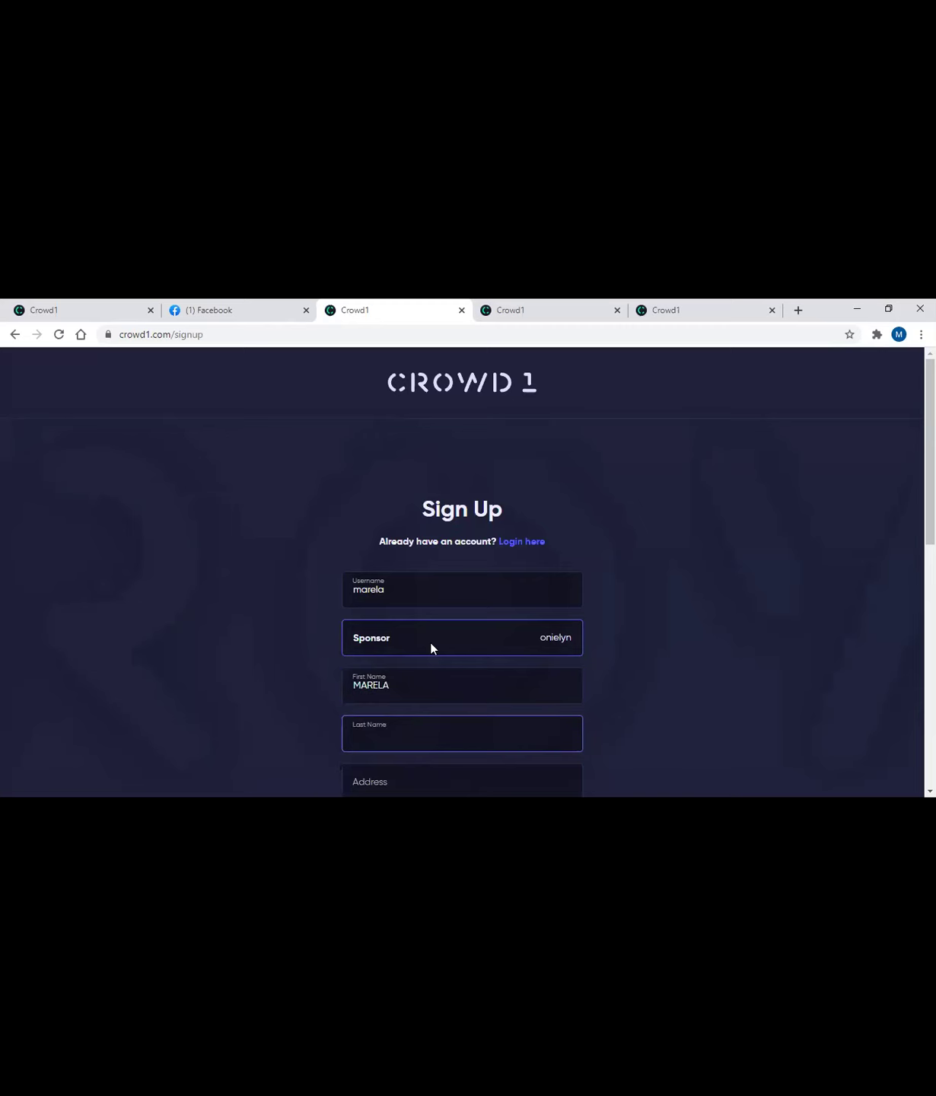
key("Tab")
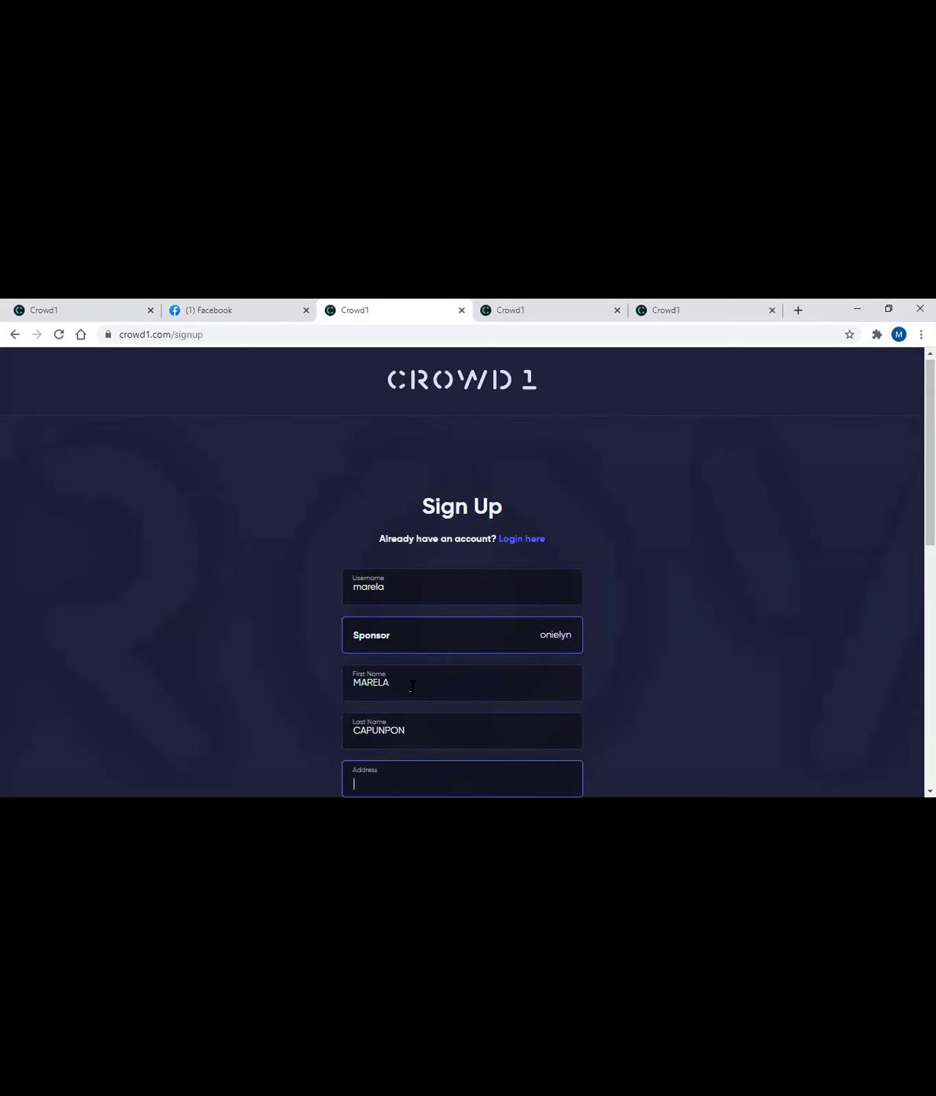
scroll(784, 380, "down", 2)
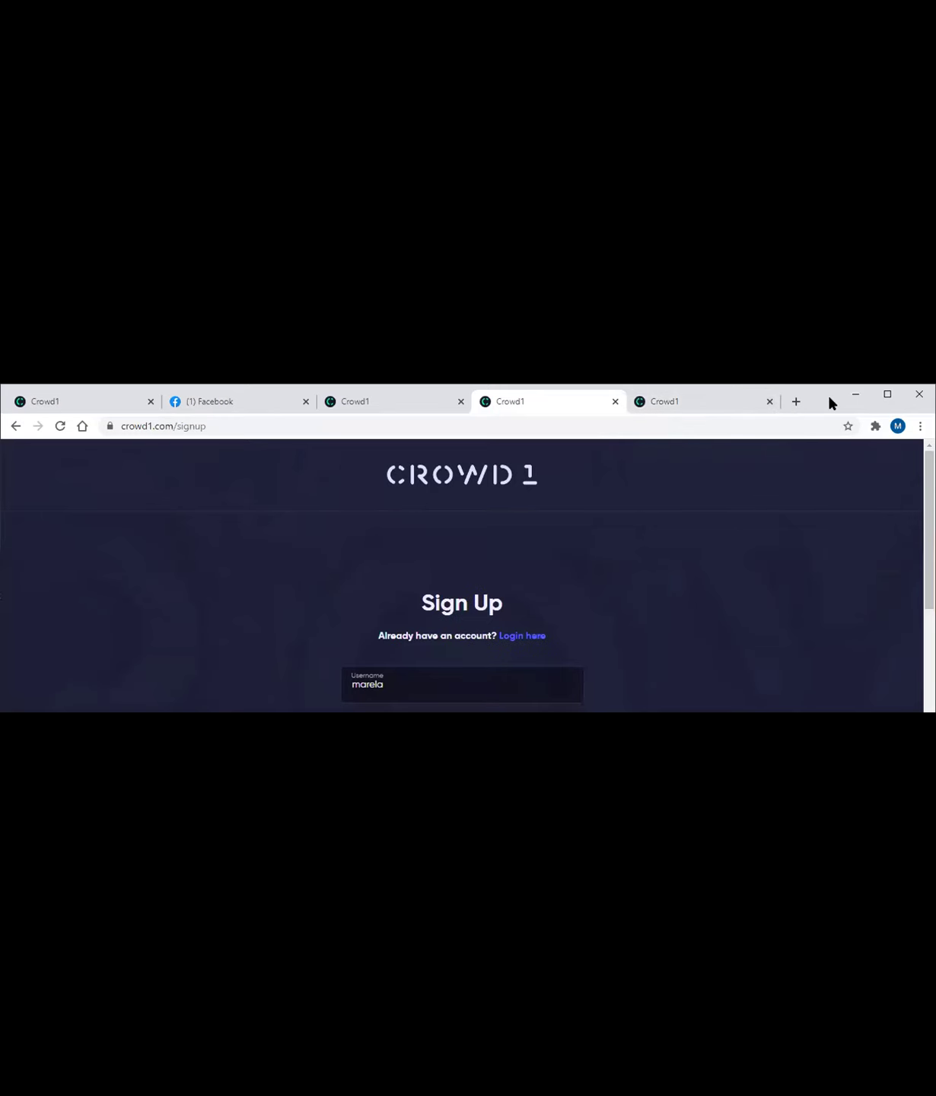
Step: Close the extra sign-up tab and copy the street address from the other form into Address
left_click(771, 402)
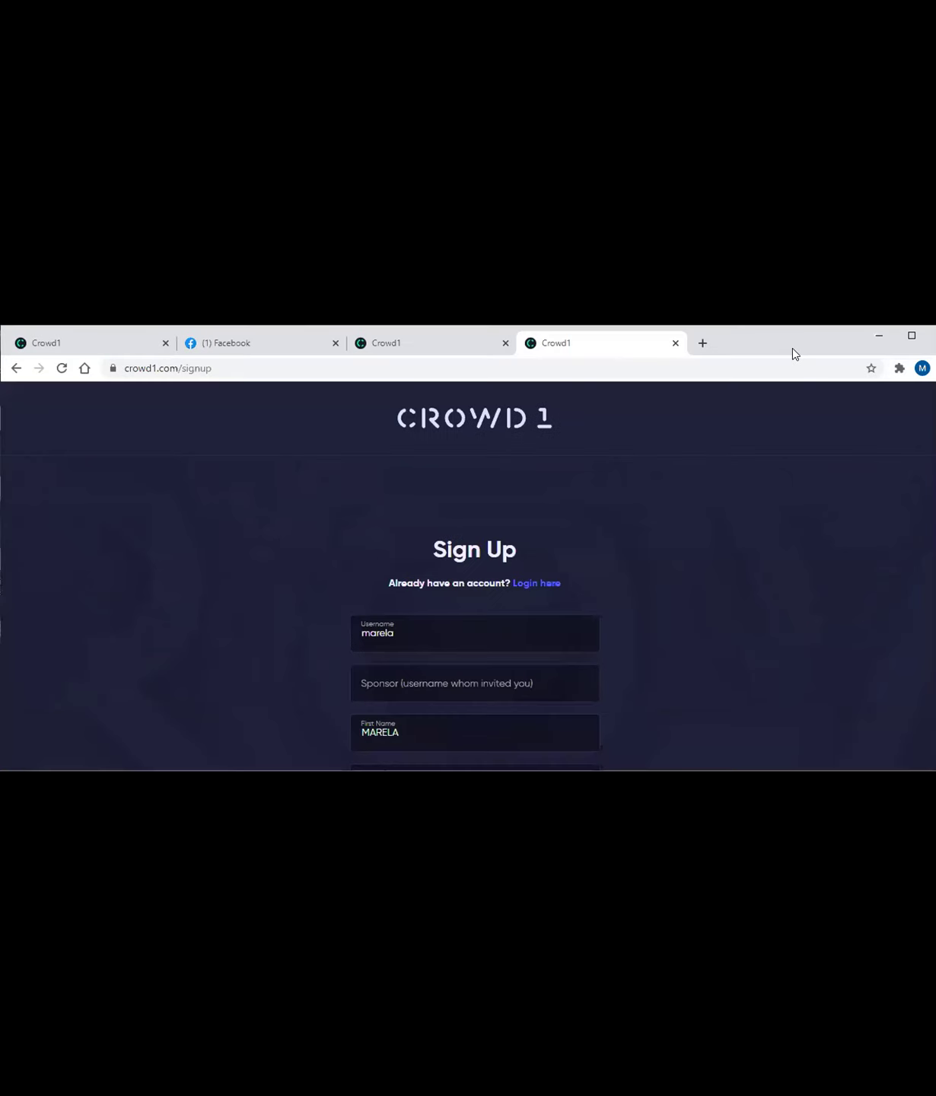
scroll(379, 544, "down", 4)
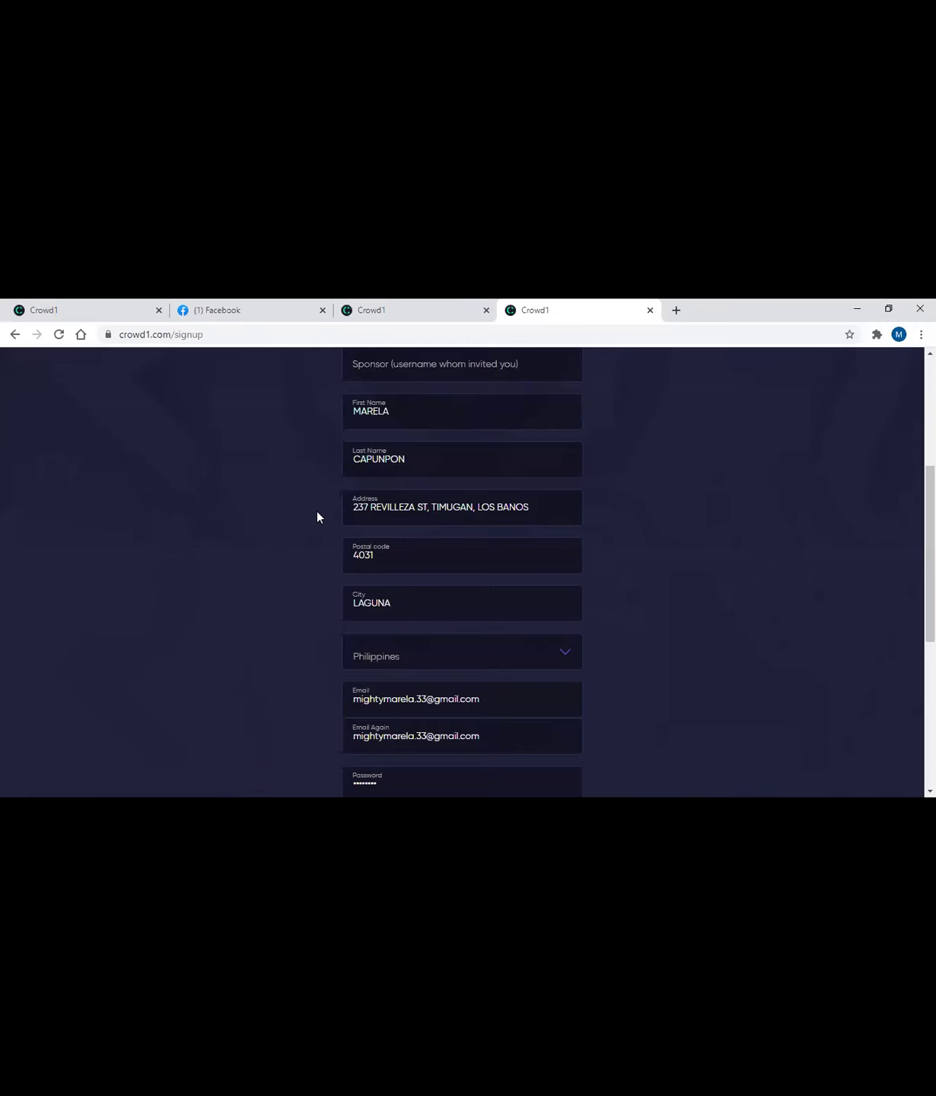
triple_click(385, 493)
key("ctrl+c")
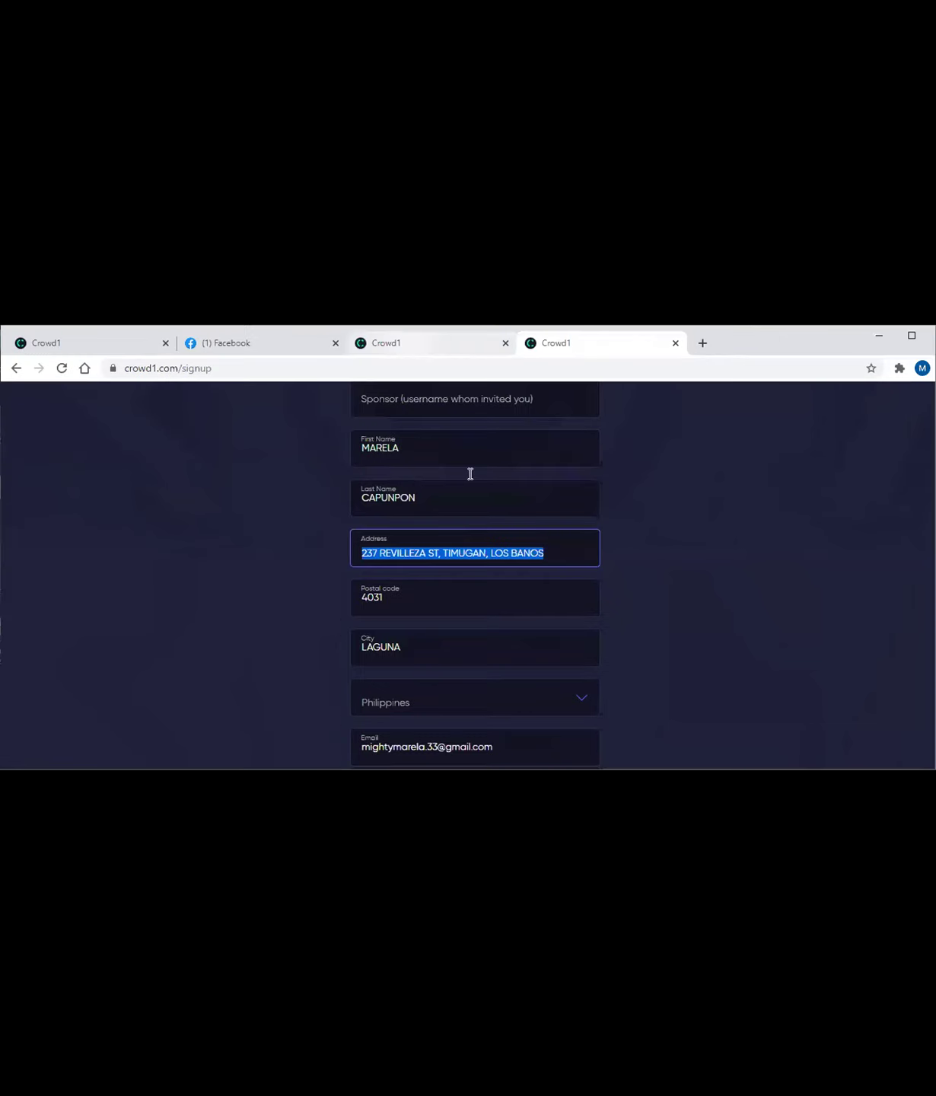
key("ctrl+shift+Tab")
key("ctrl+v")
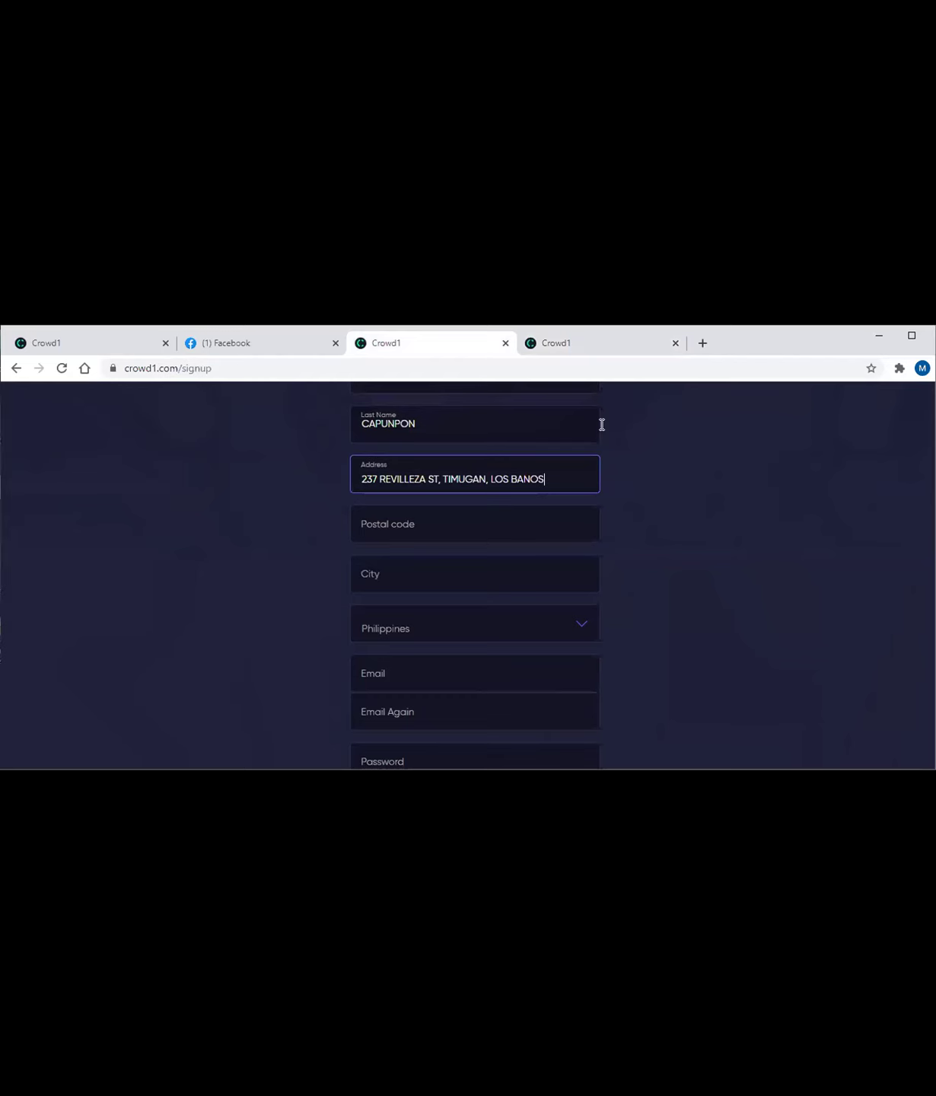
left_click(614, 360)
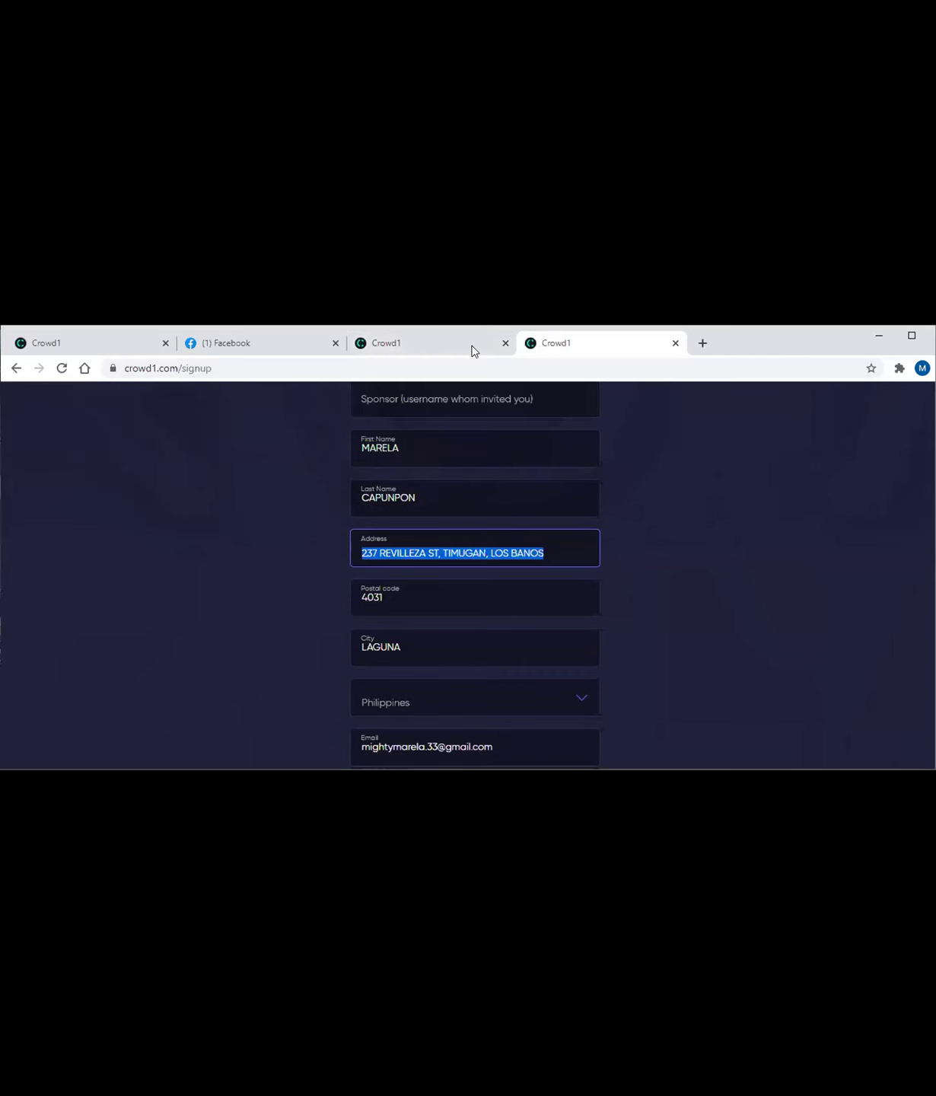
key("ctrl+shift+Tab")
Step: Enter the member's postal code and city
left_click(488, 517)
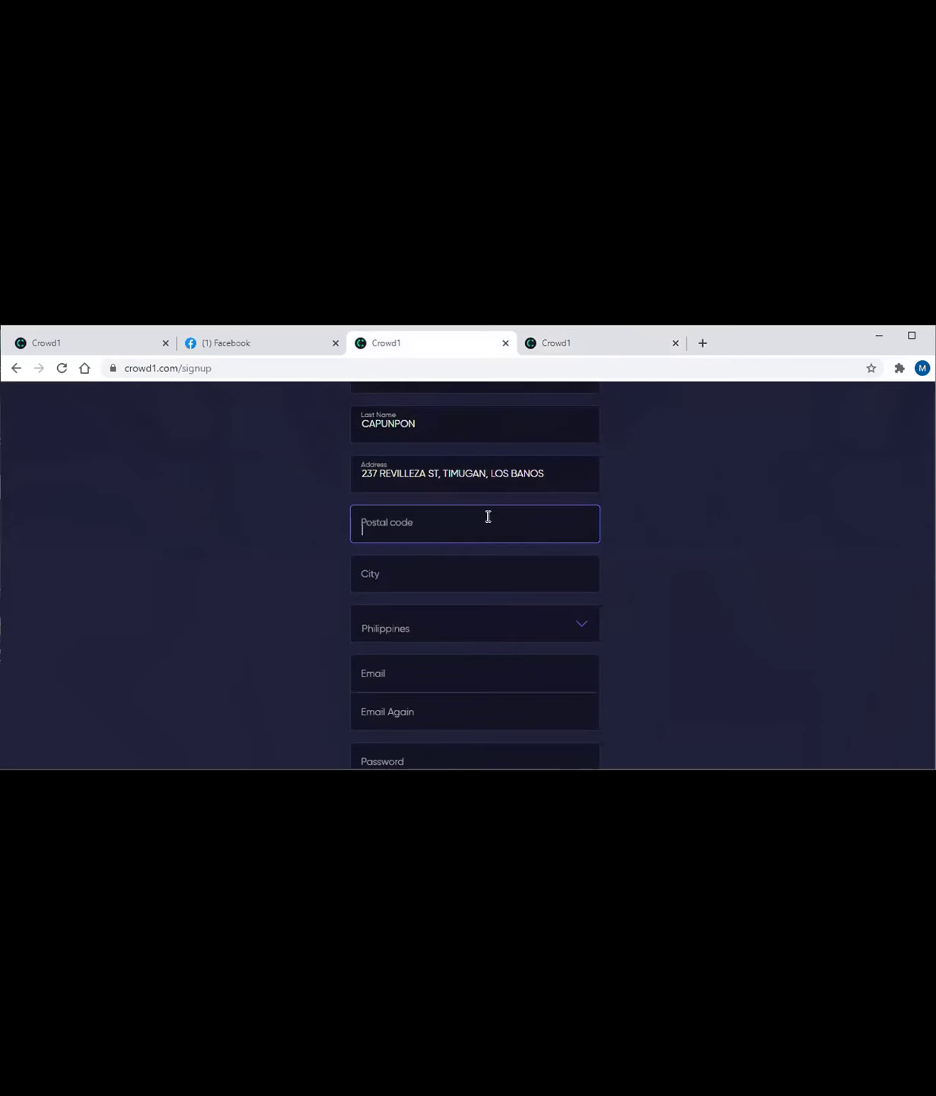
type("4031")
key("Tab")
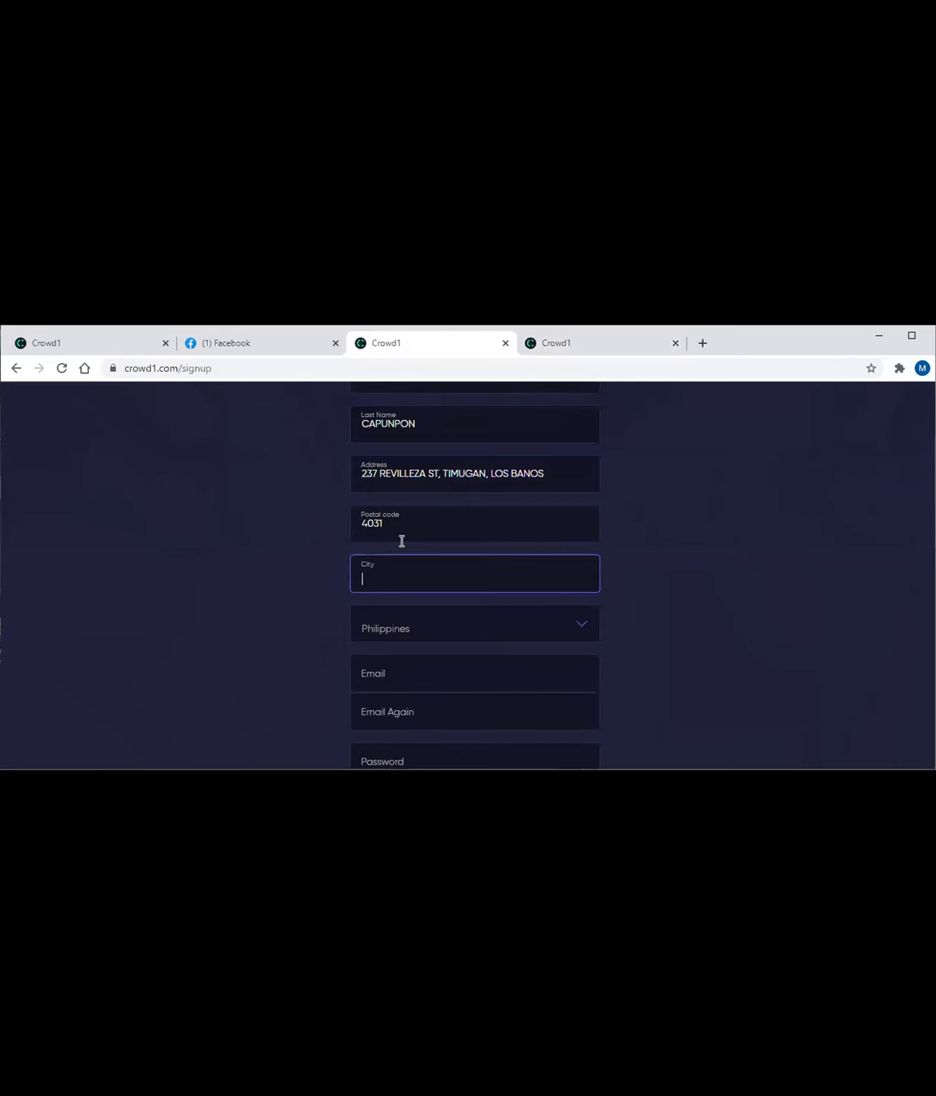
type("LAGUNA")
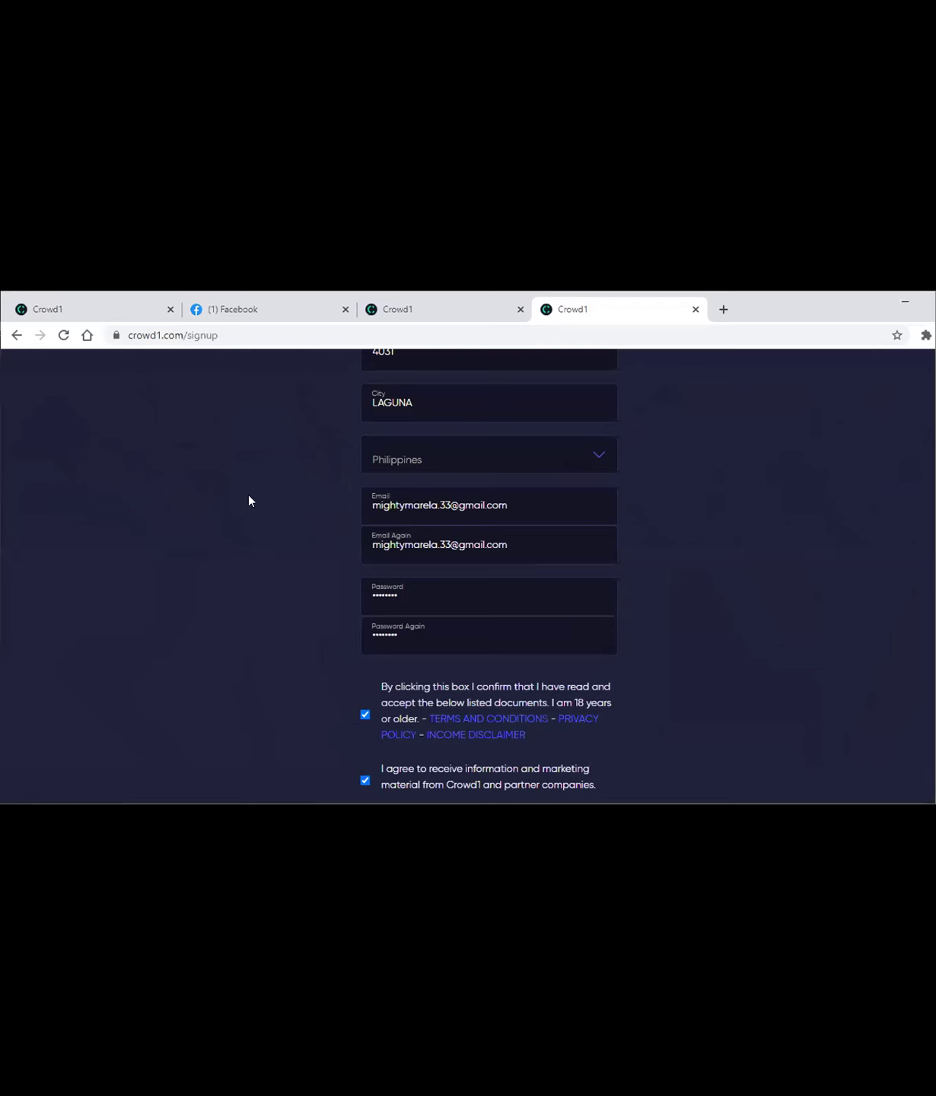
Step: Copy the e-mail address from the filled form and enter it in Email Again
triple_click(425, 509)
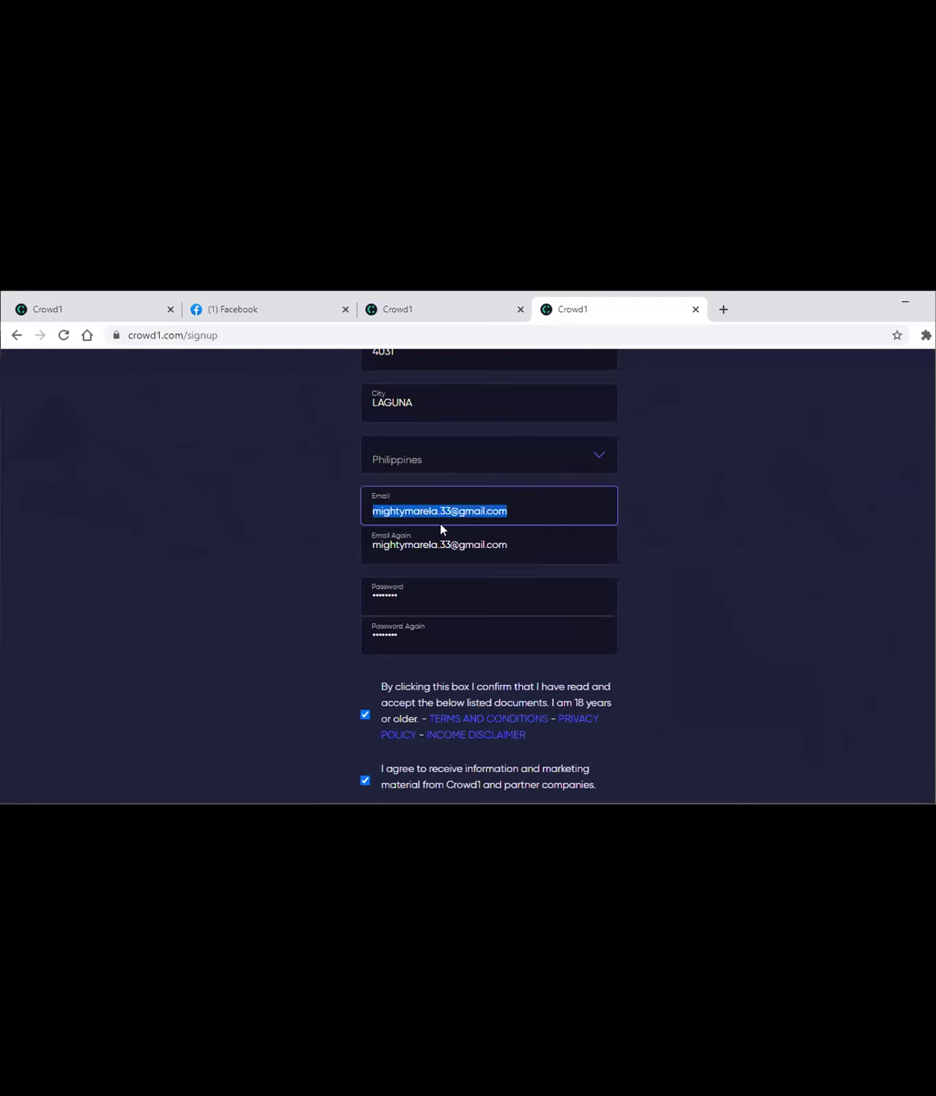
right_click(426, 509)
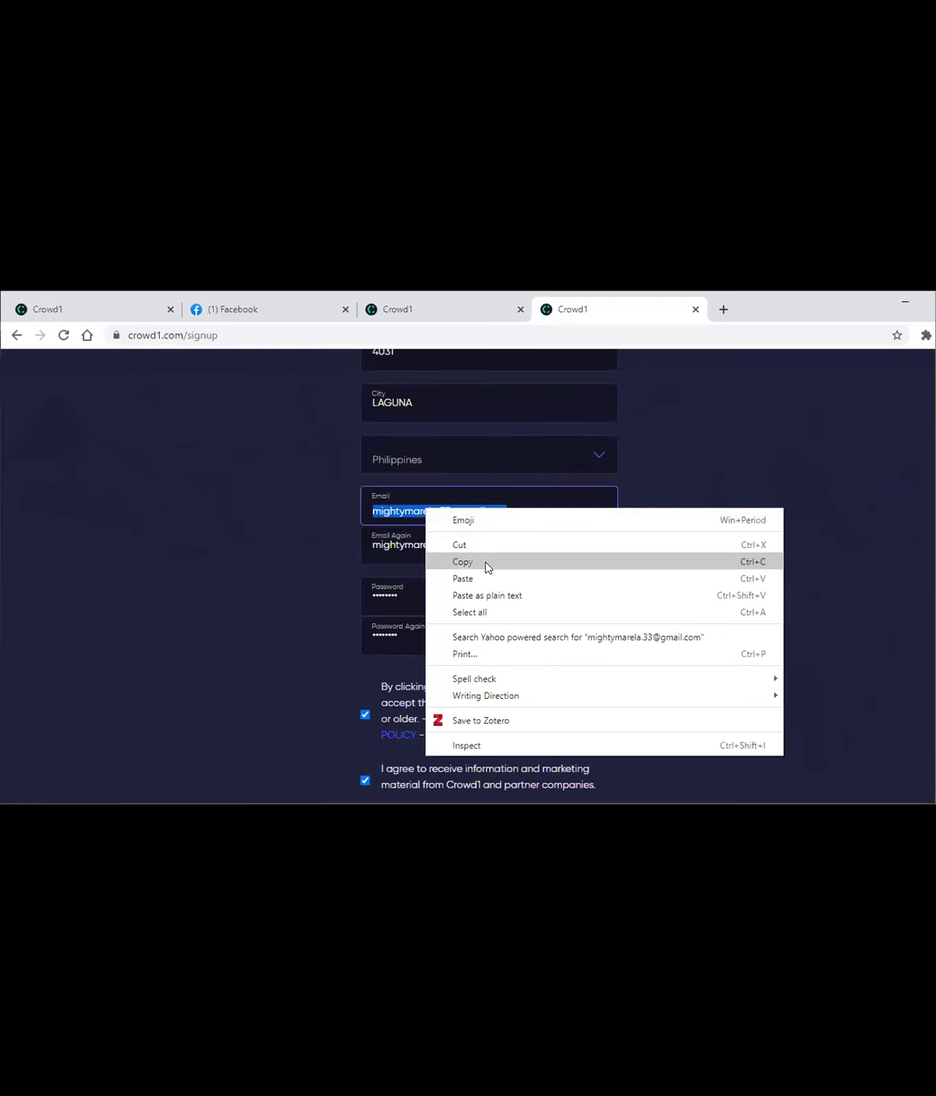
left_click(488, 568)
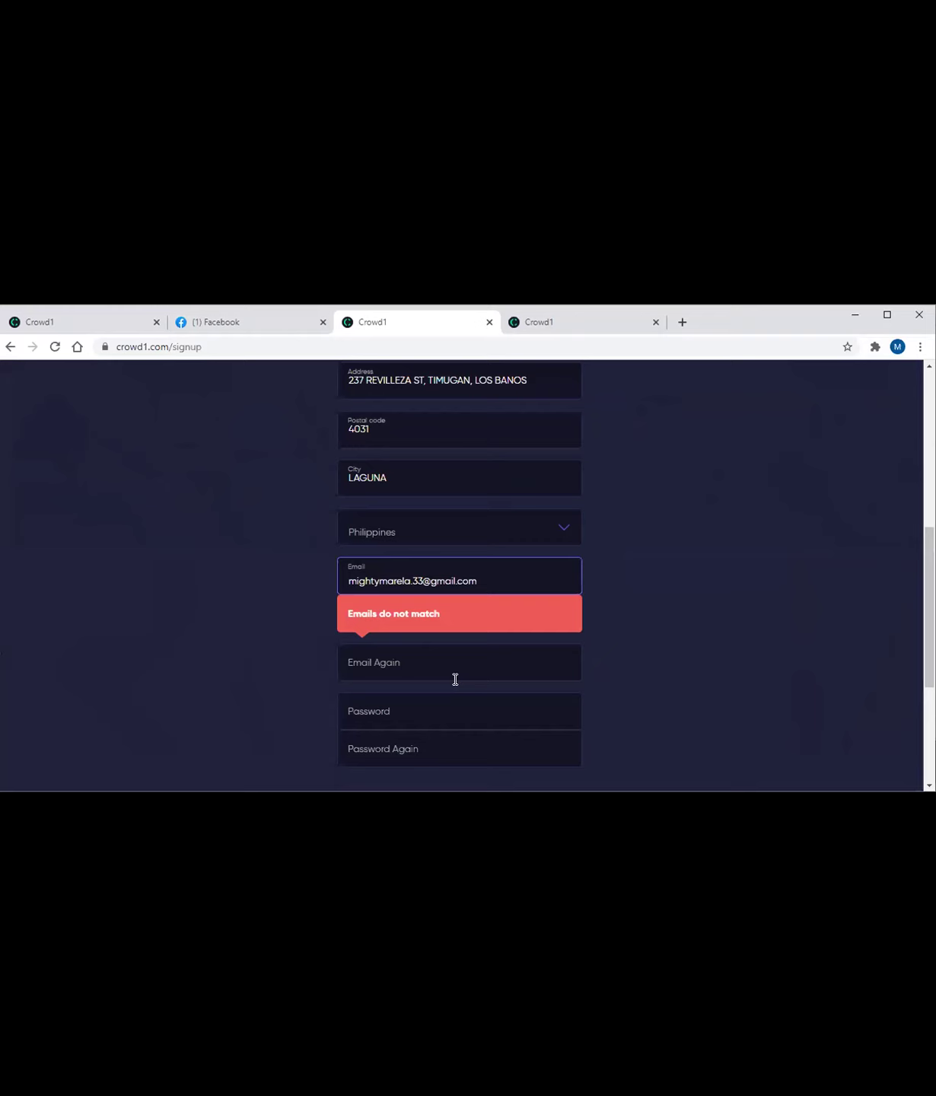
left_click(457, 680)
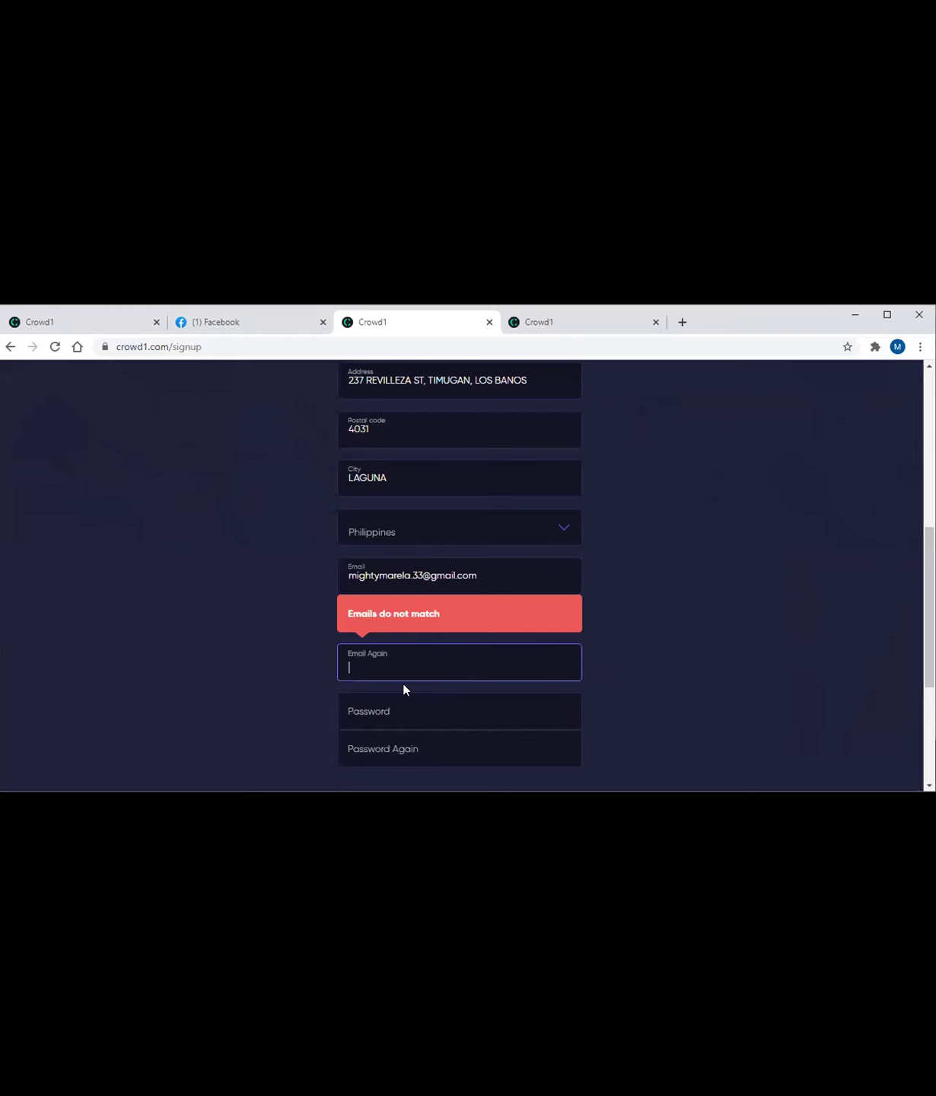
type("MIGHTY")
key("ctrl+a")
key("BackSpace")
Step: Enter the account password twice and accept the terms and marketing agreements
left_click(380, 720)
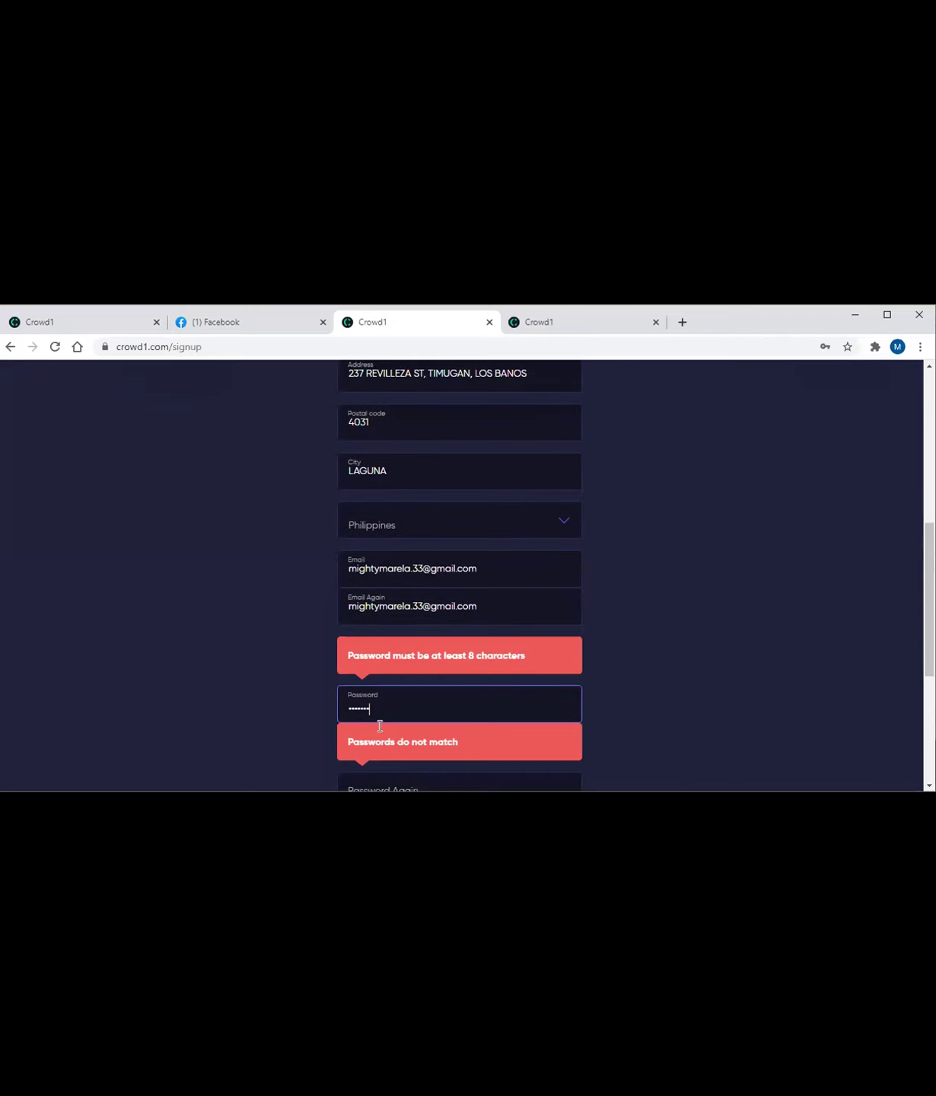
key("Tab")
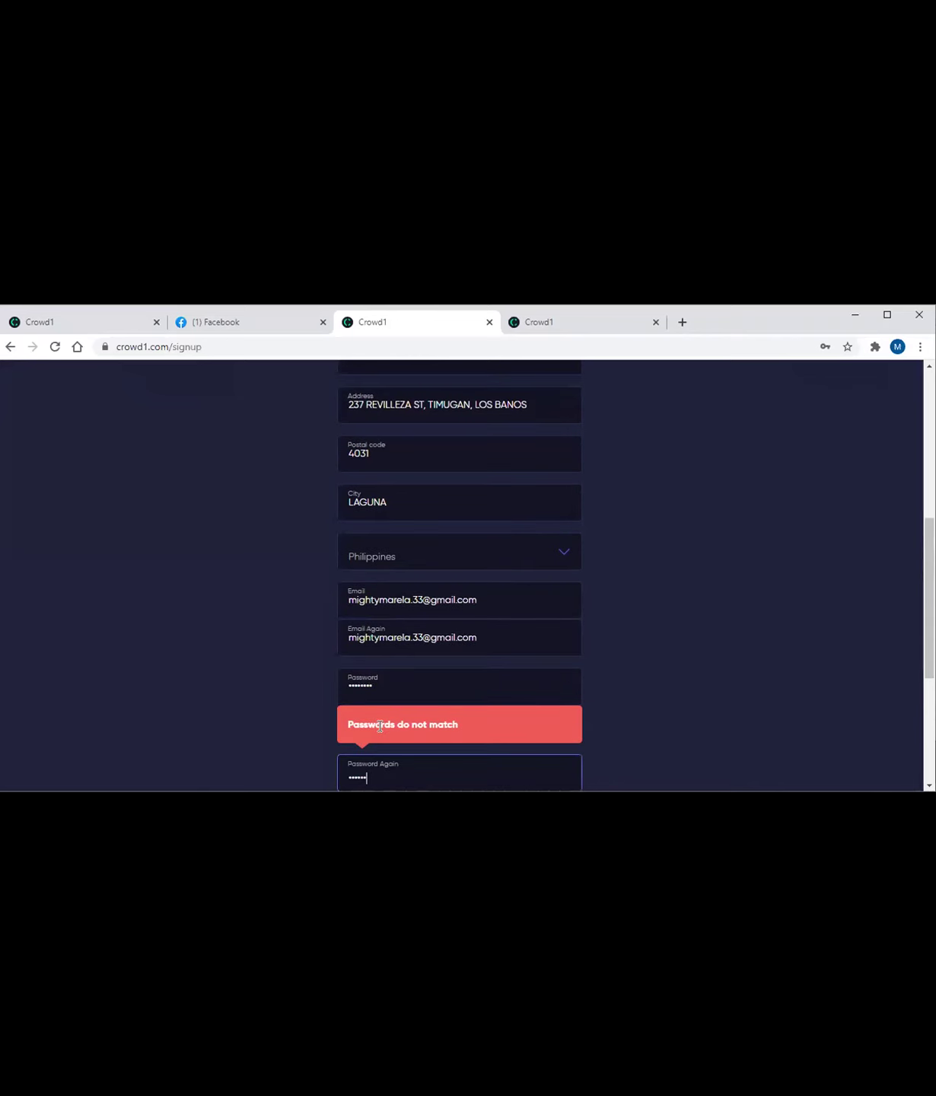
scroll(553, 701, "down", 3)
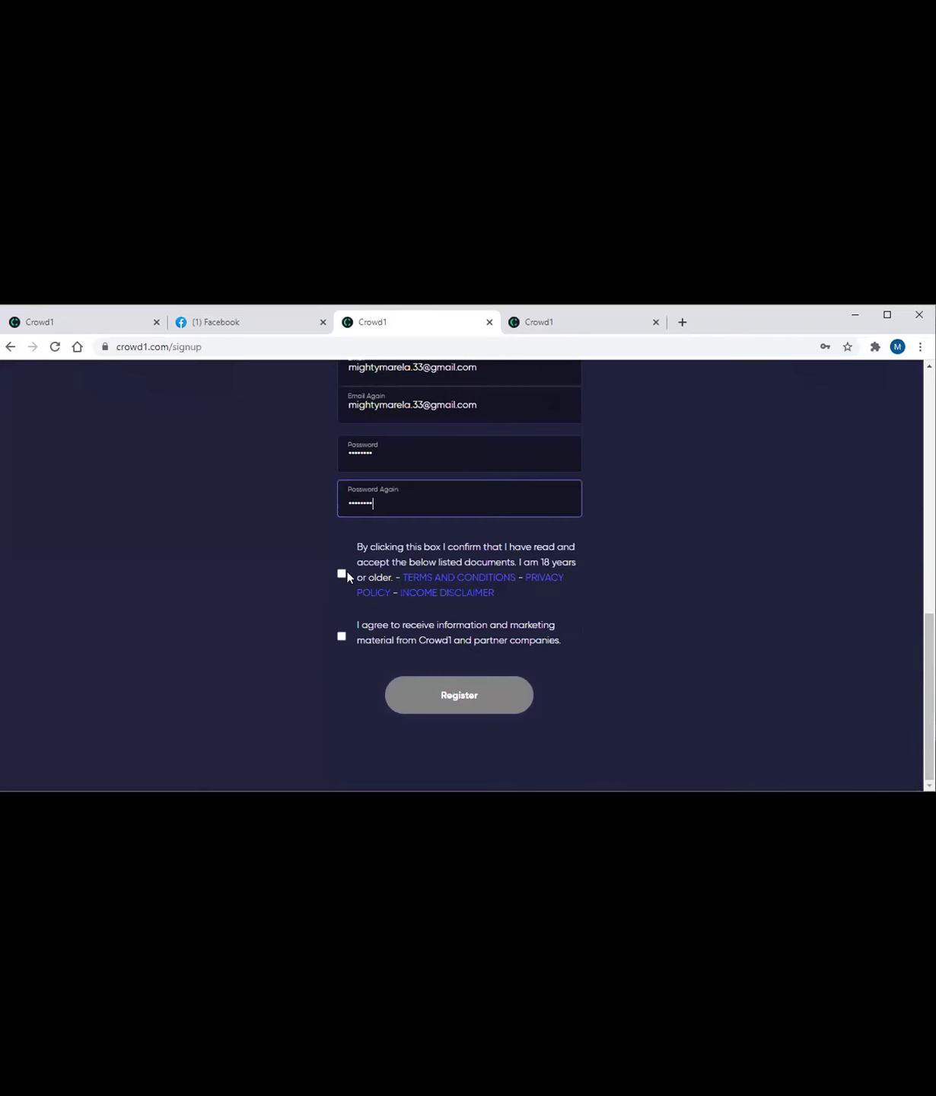
left_click(342, 576)
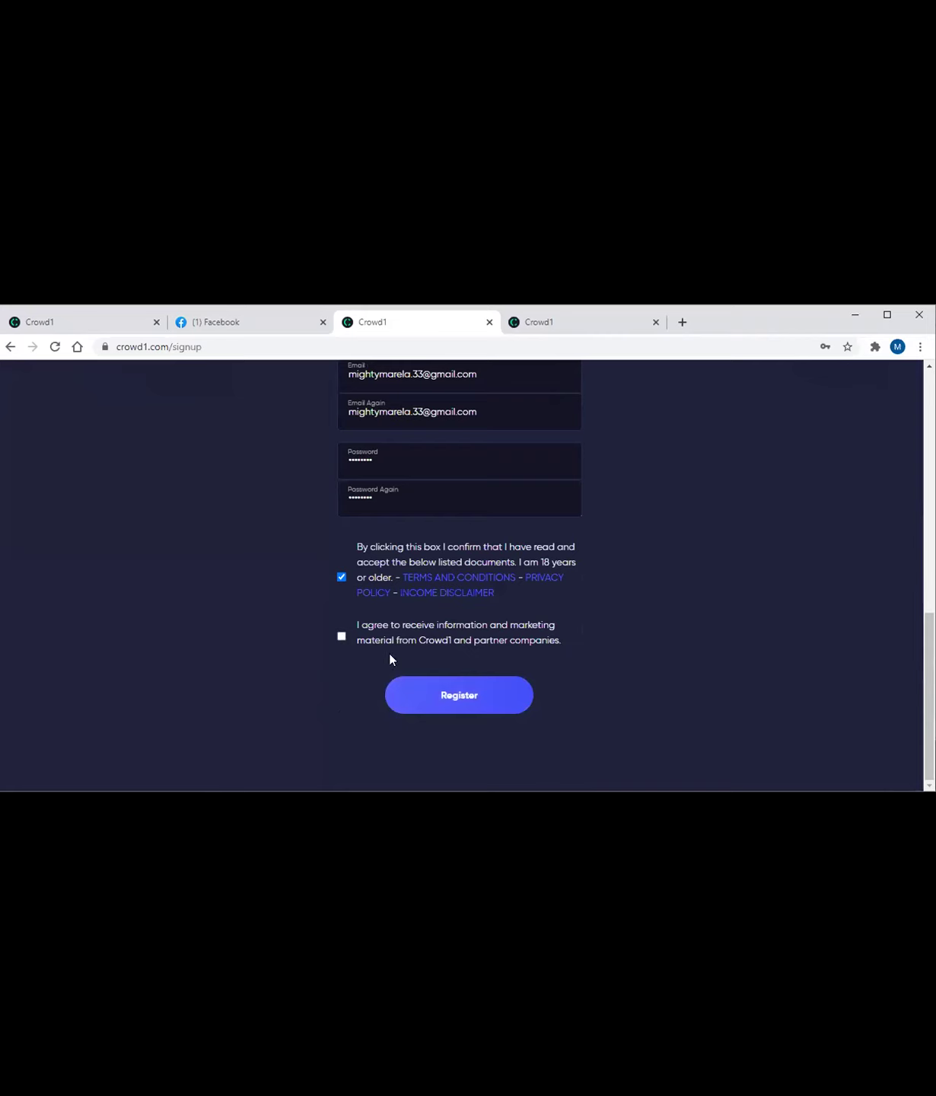
left_click(342, 641)
Step: Submit the registration and select the White €99 package, then scroll to the payment methods
left_click(448, 693)
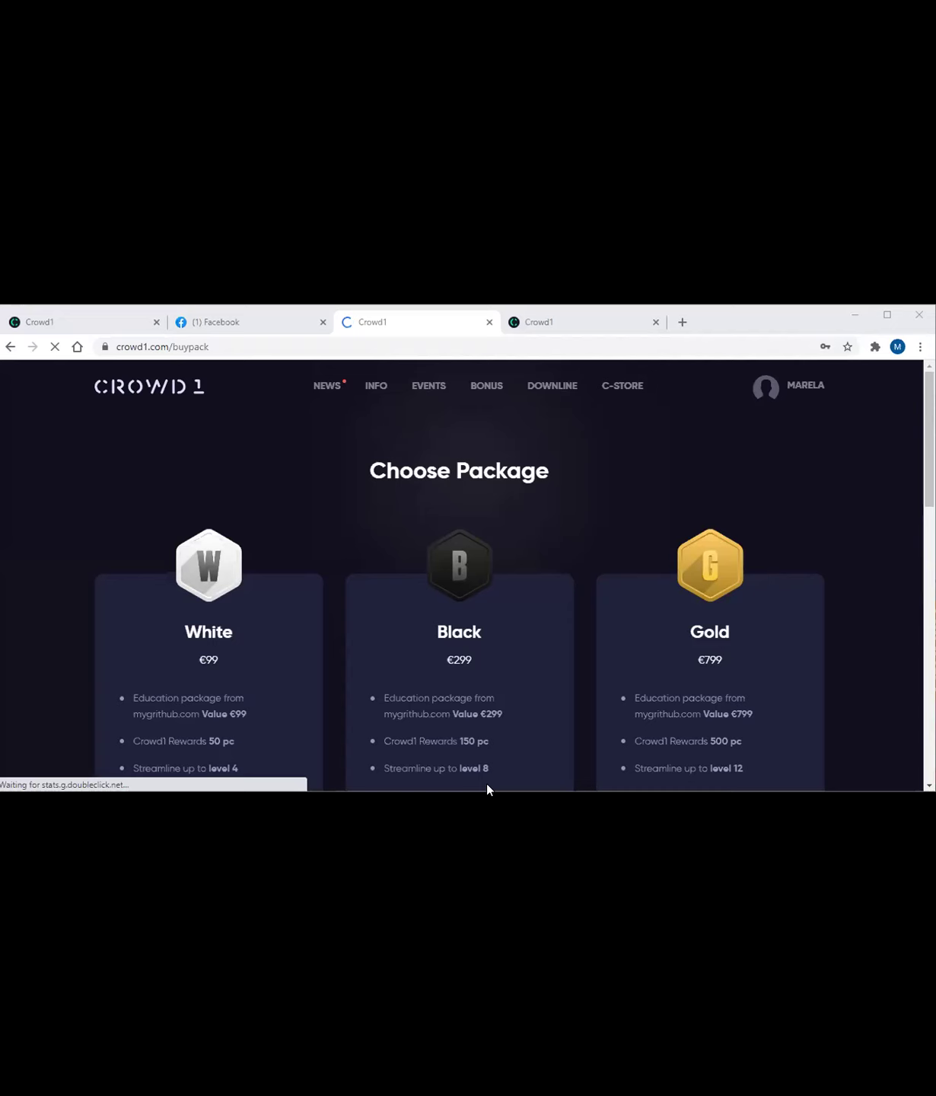
scroll(204, 655, "down", 3)
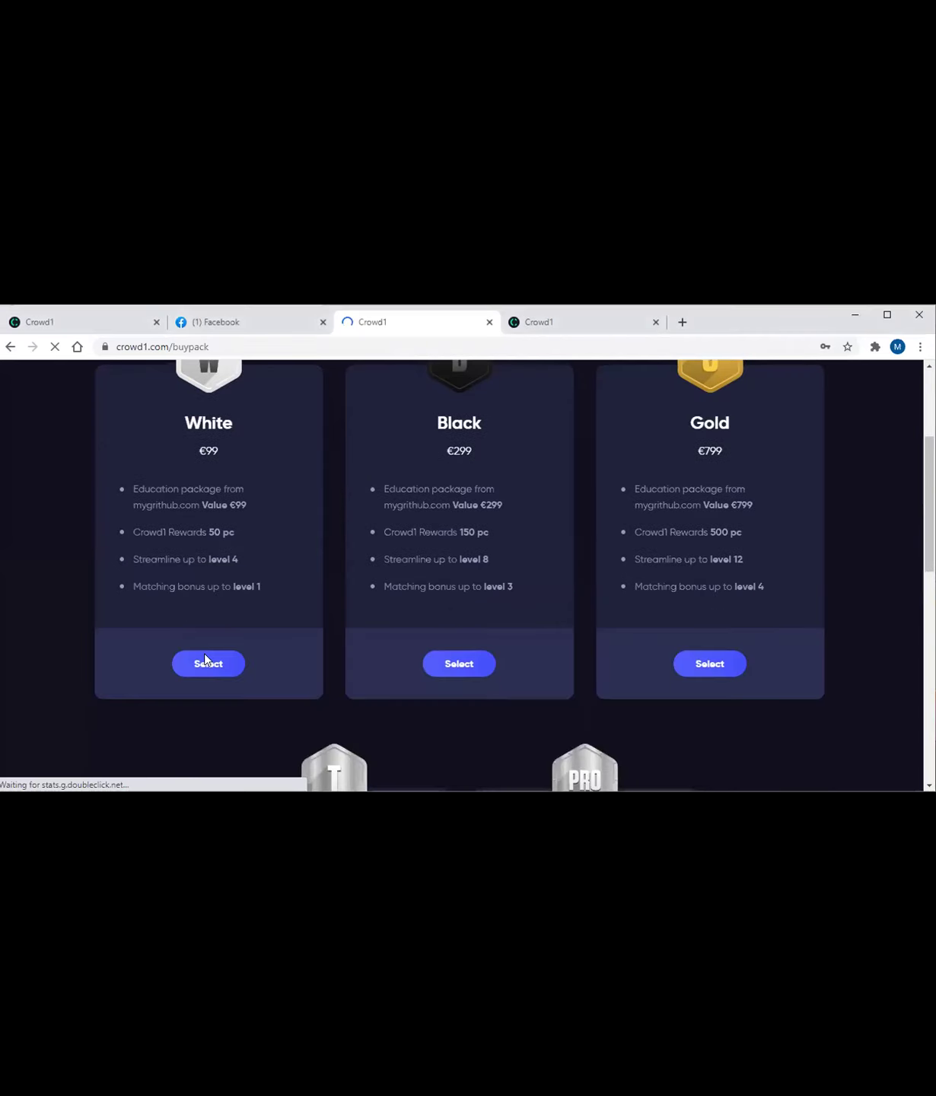
left_click(207, 667)
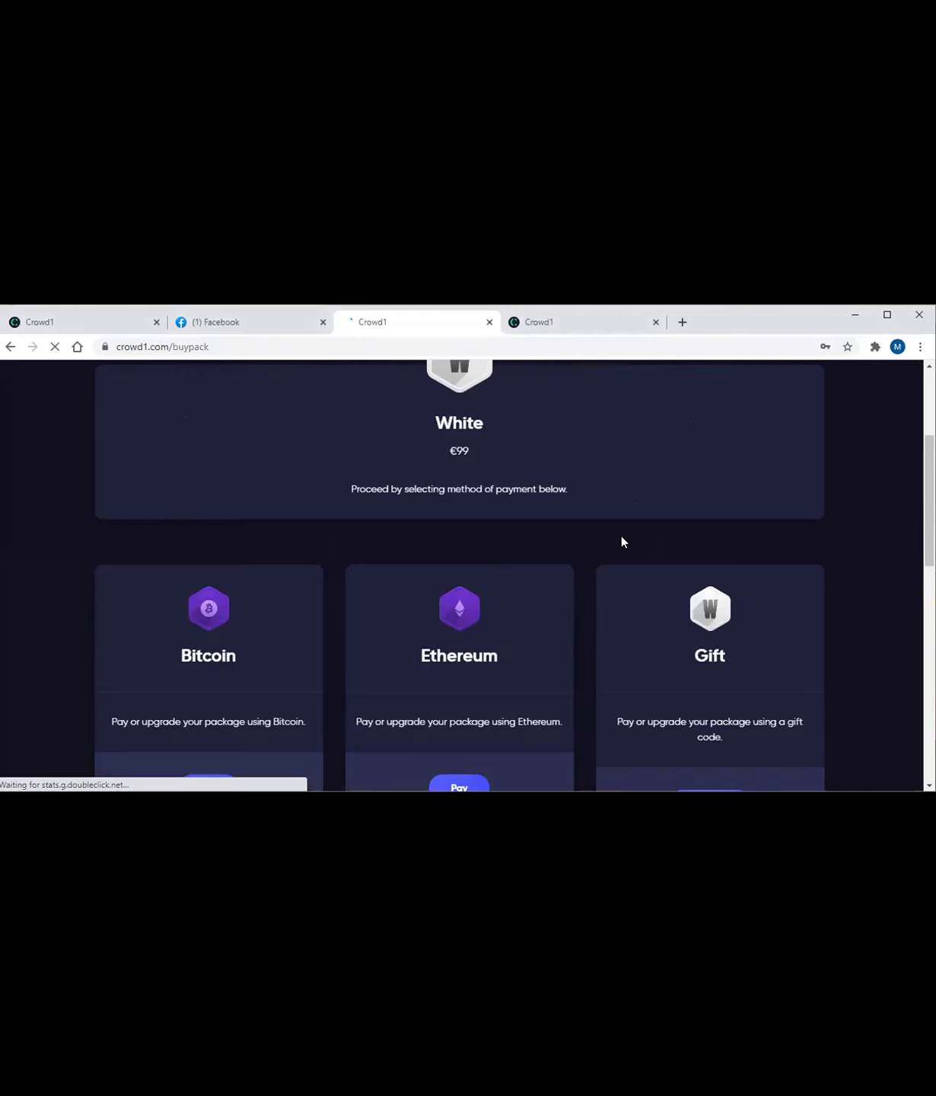
scroll(715, 518, "up", 3)
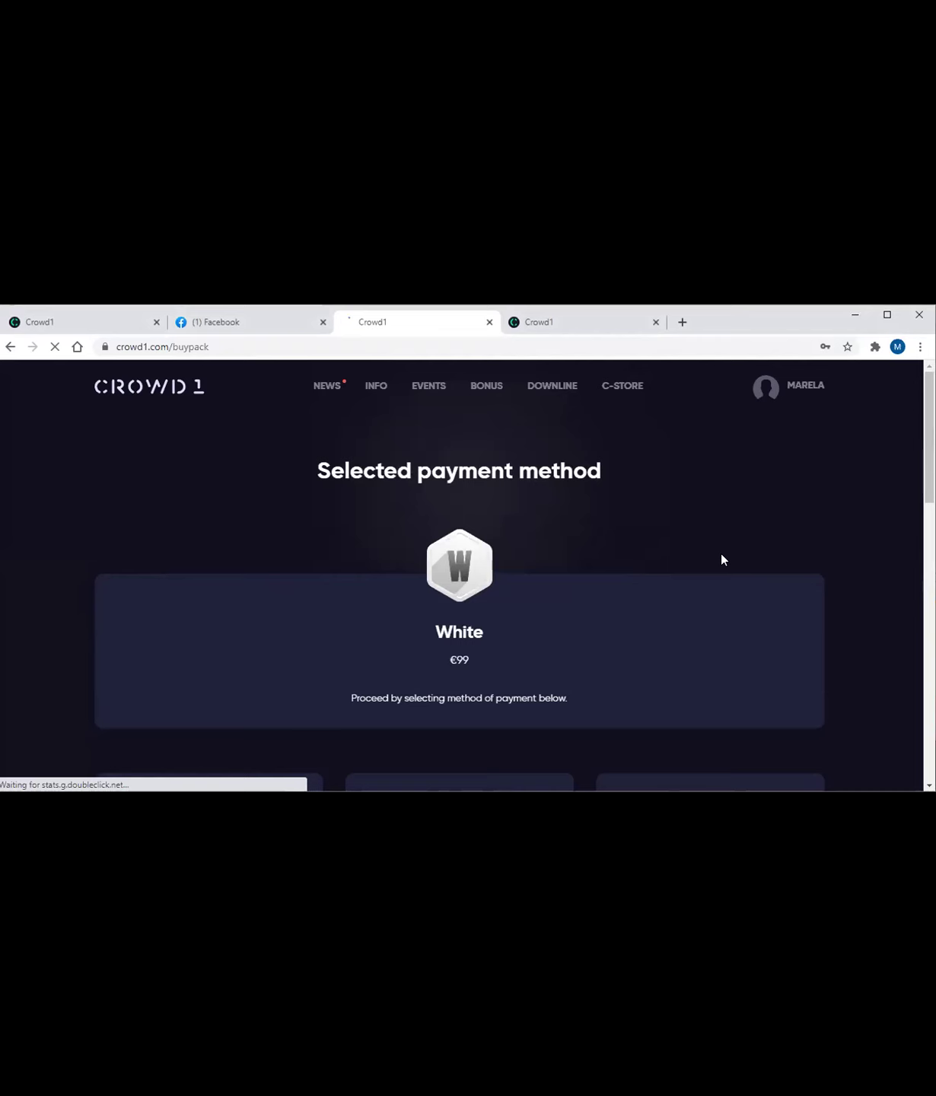
scroll(665, 537, "down", 3)
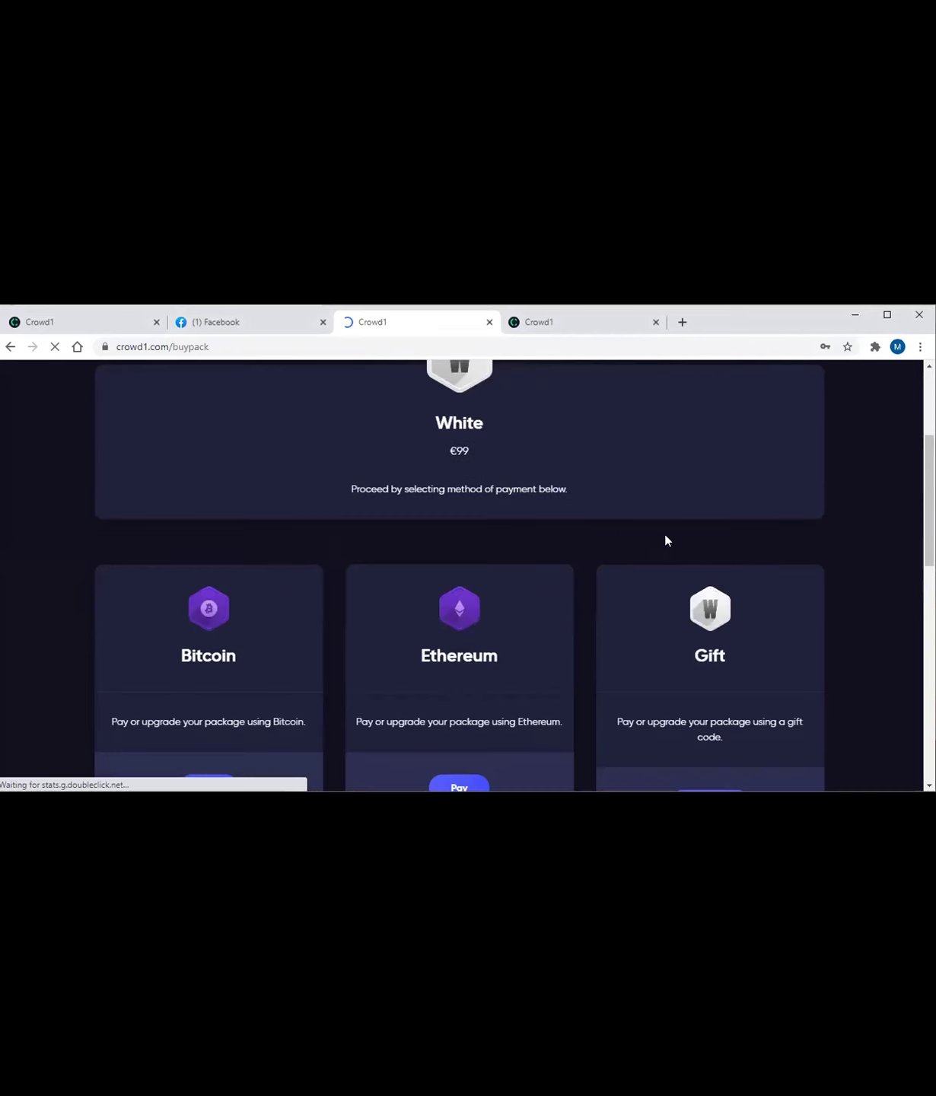
scroll(662, 538, "down", 3)
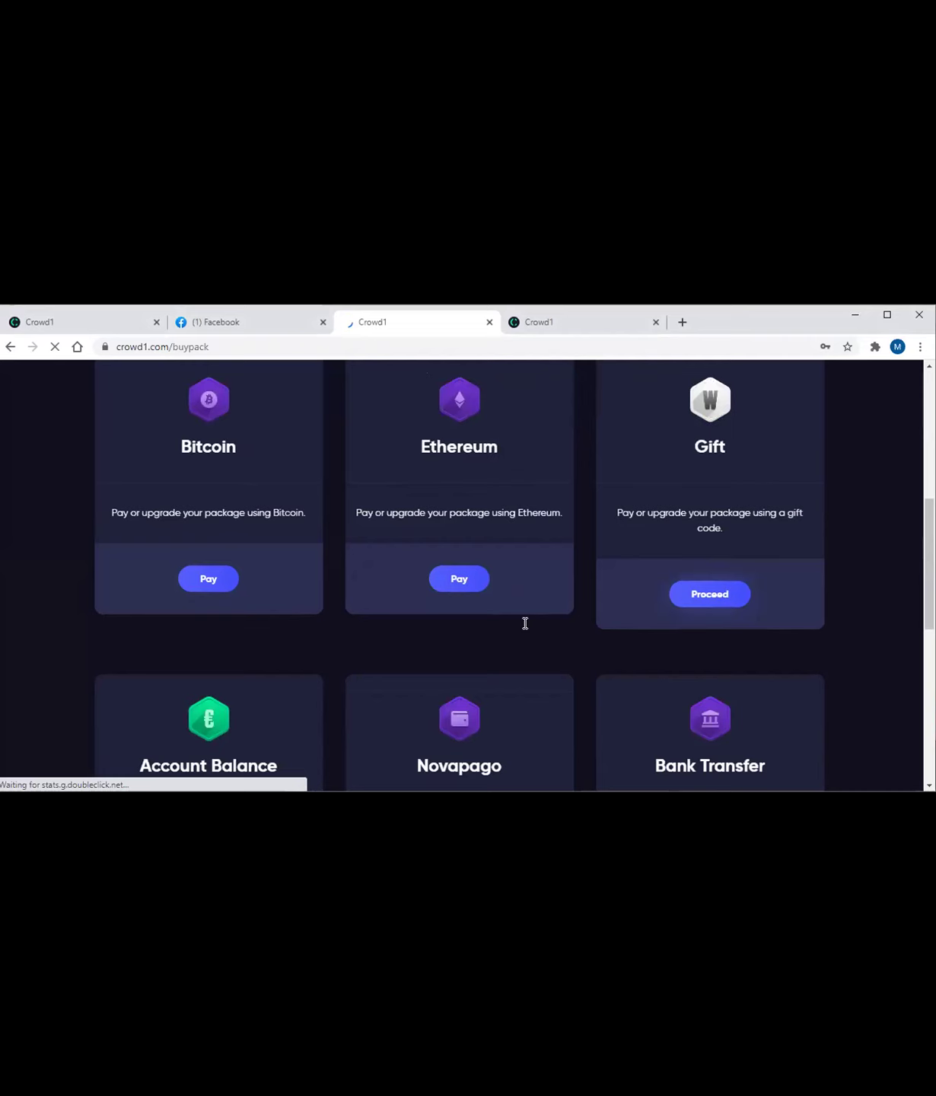
Step: Paste the gift code into the Gift code field, submit it and confirm the redemption
left_click(488, 632)
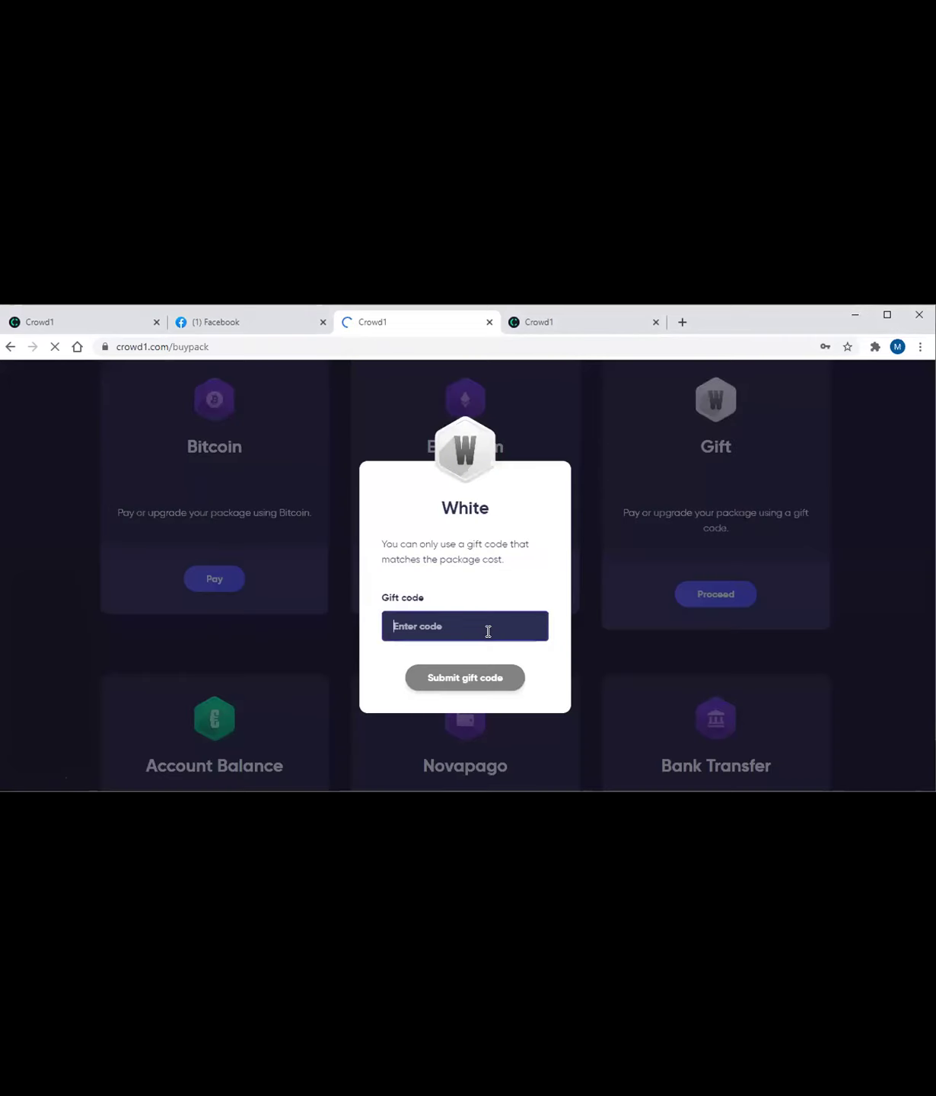
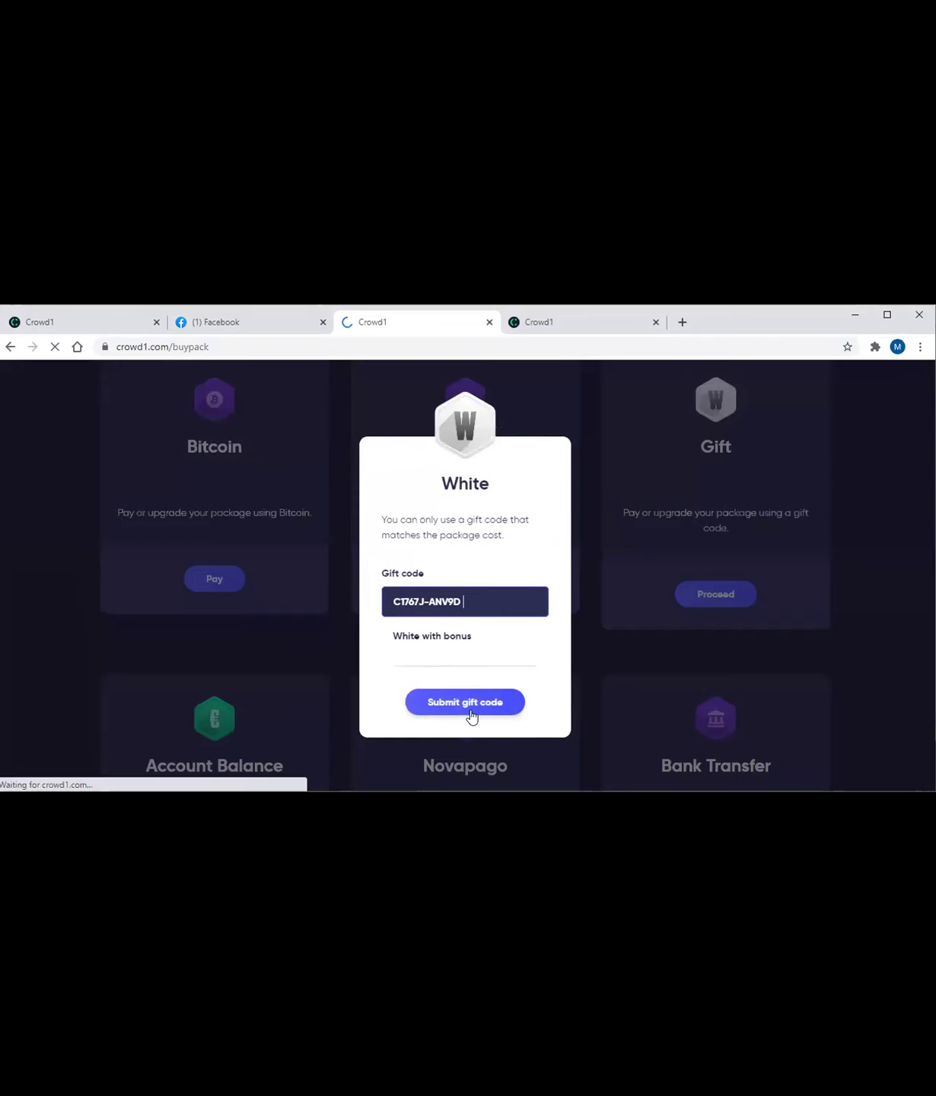
left_click(453, 705)
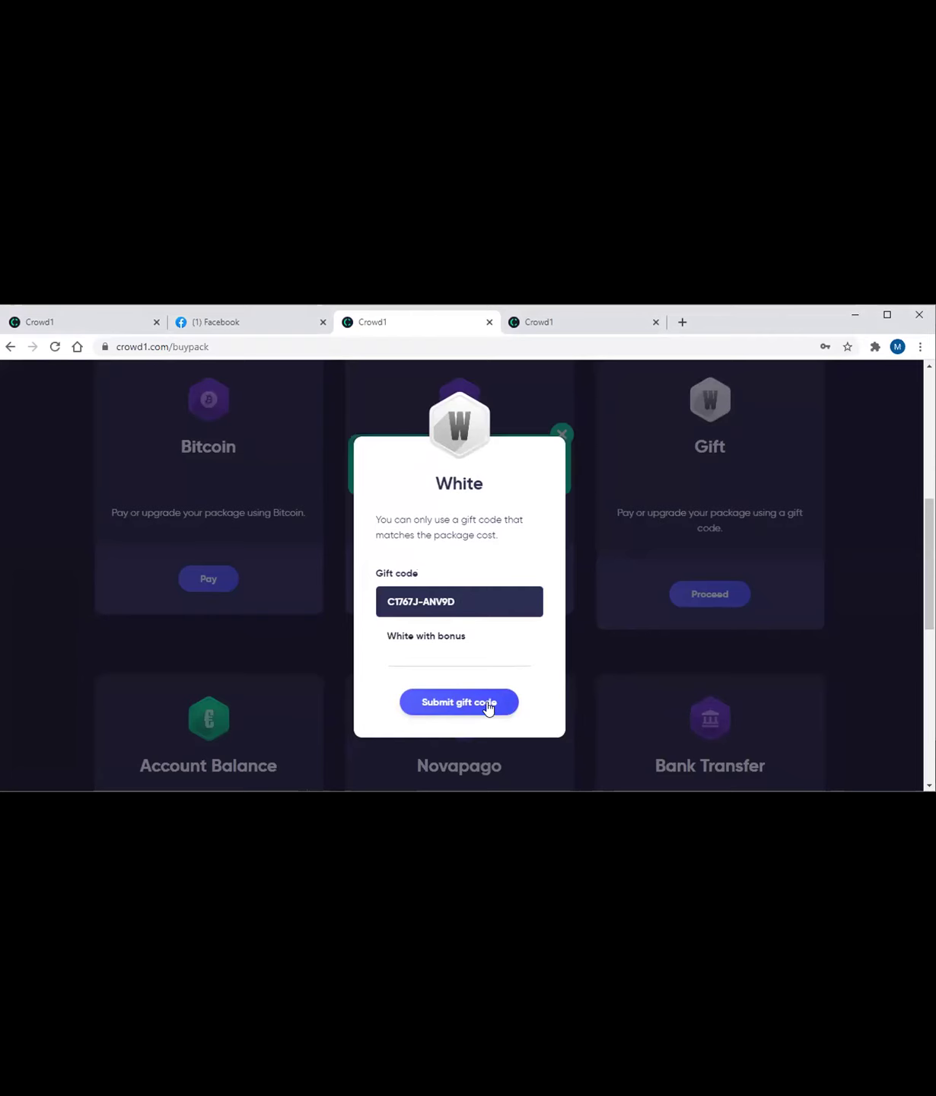
left_click(486, 702)
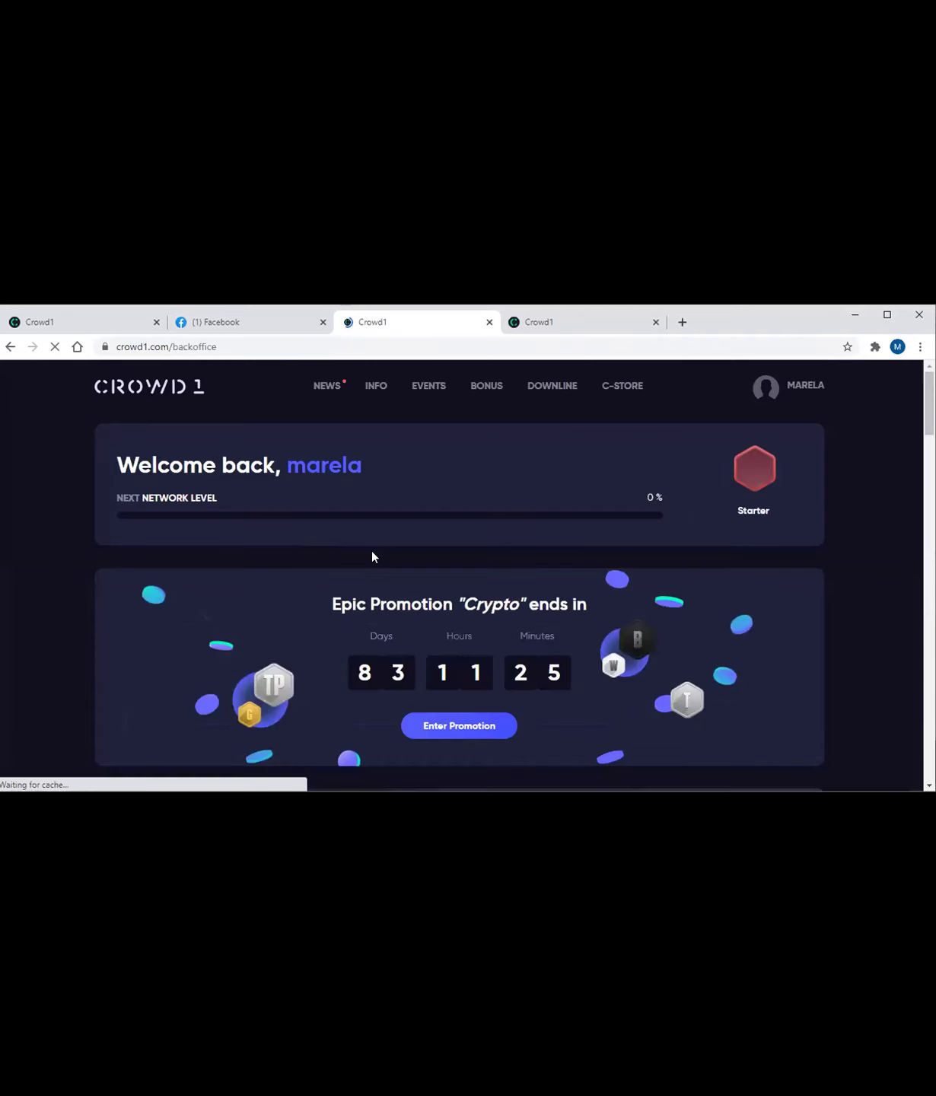
scroll(371, 551, "down", 4)
scroll(371, 551, "down", 4)
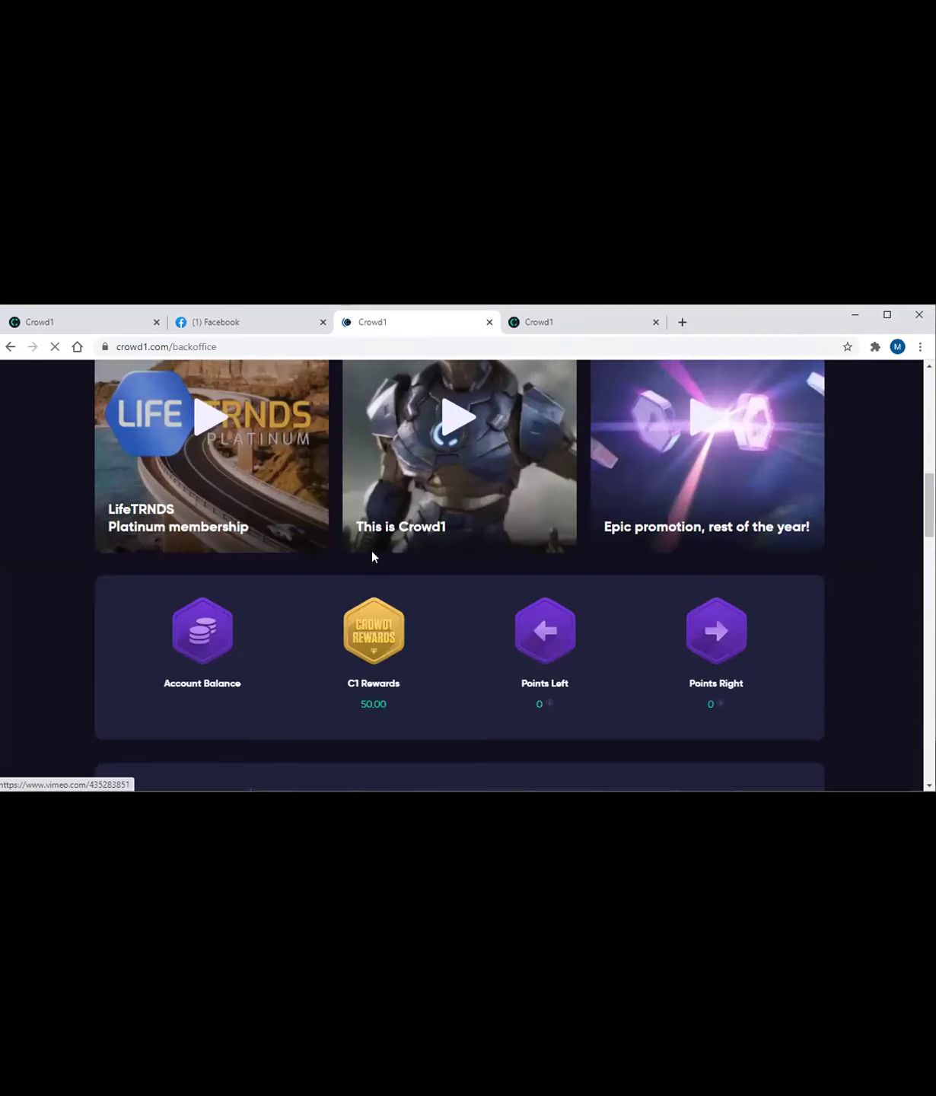
scroll(373, 550, "down", 1)
scroll(364, 511, "down", 2)
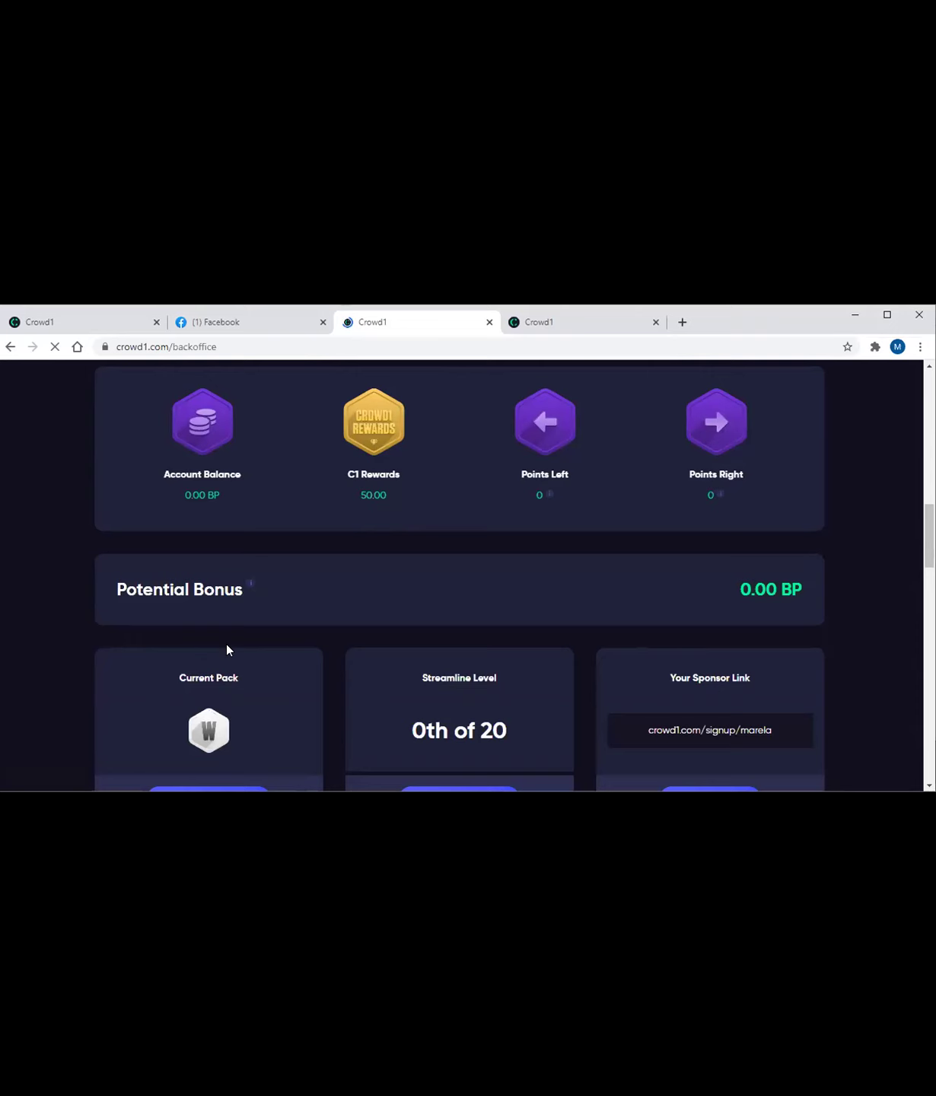
scroll(262, 670, "down", 1)
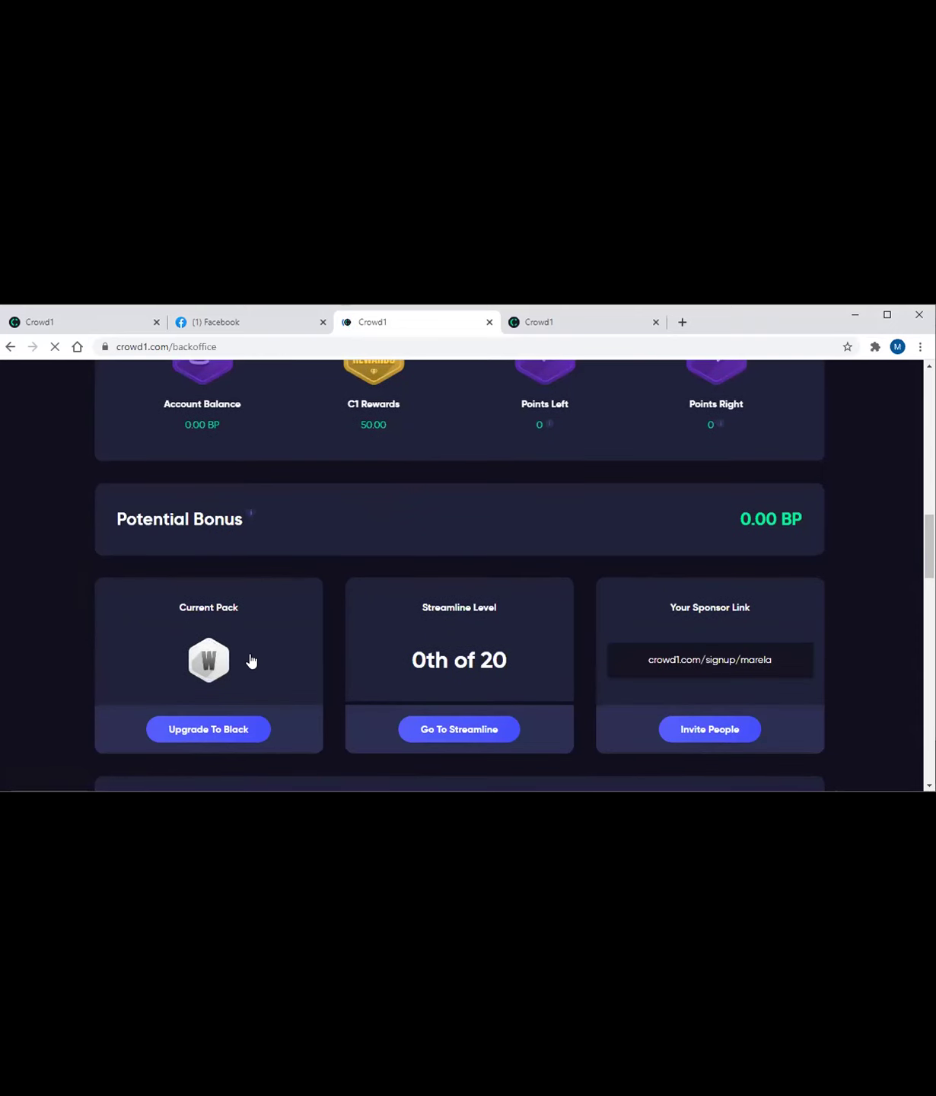
scroll(251, 659, "down", 1)
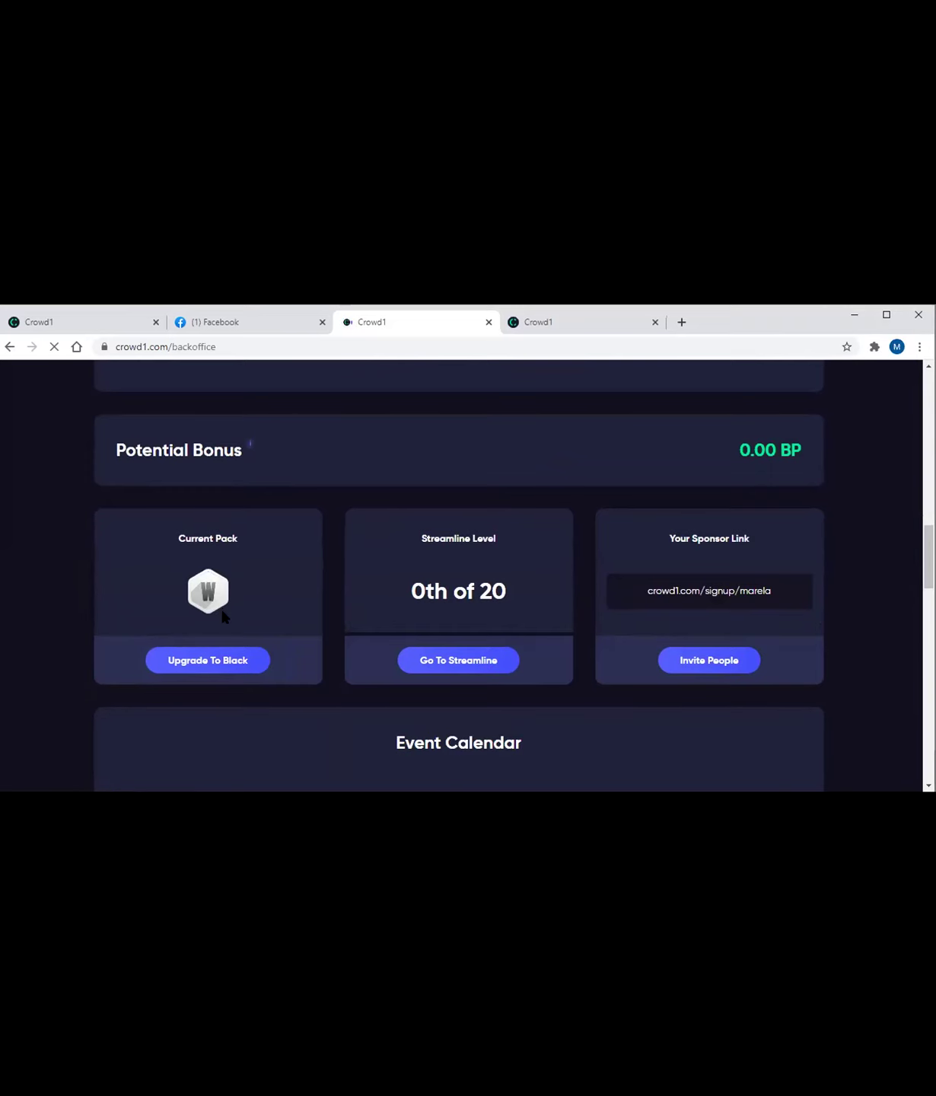
scroll(379, 653, "up", 5)
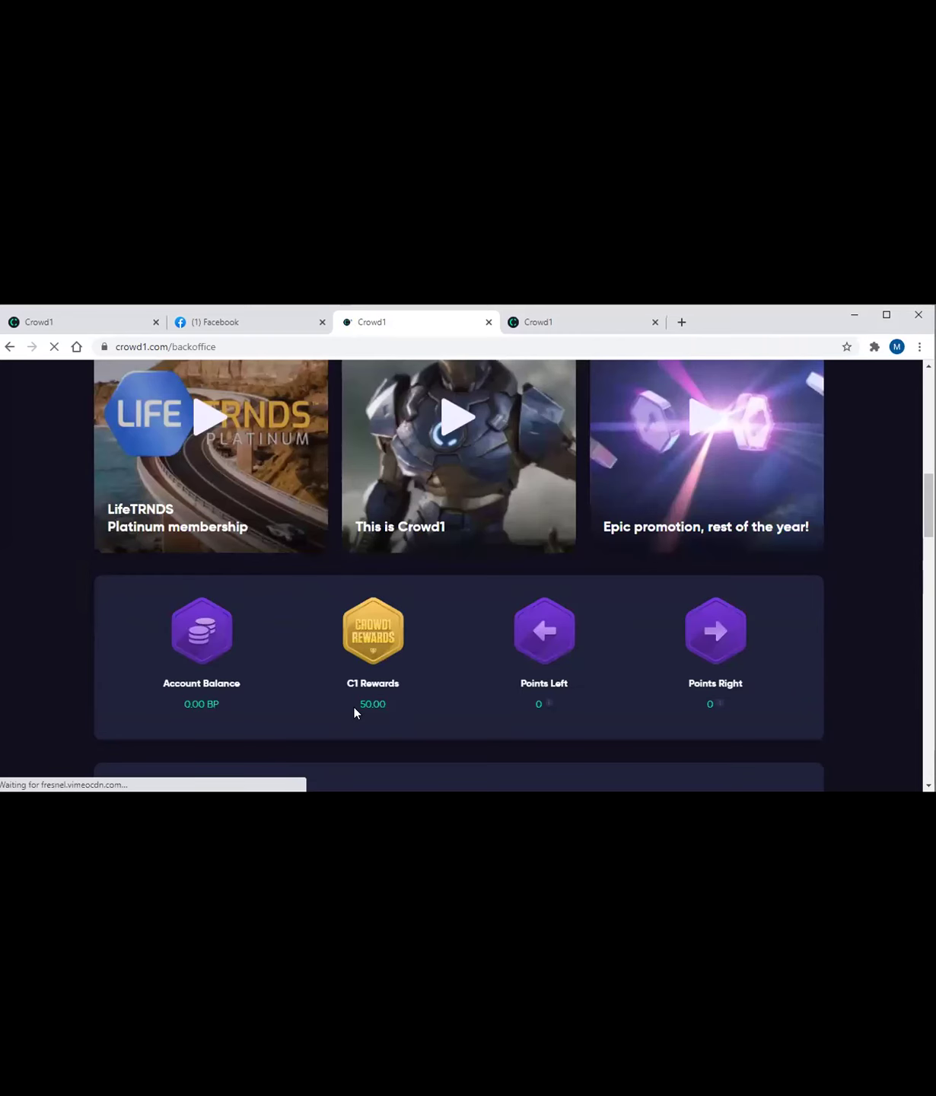
scroll(538, 594, "up", 3)
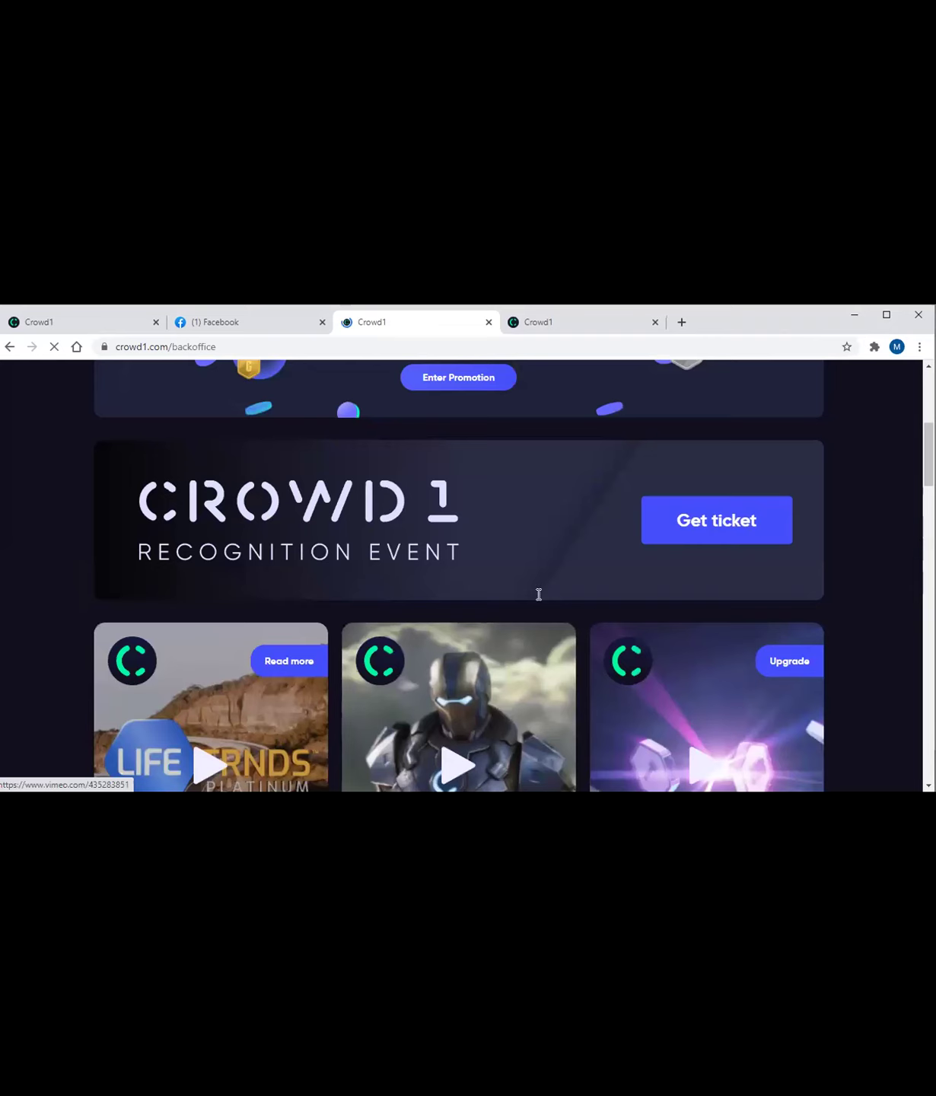
scroll(642, 399, "up", 4)
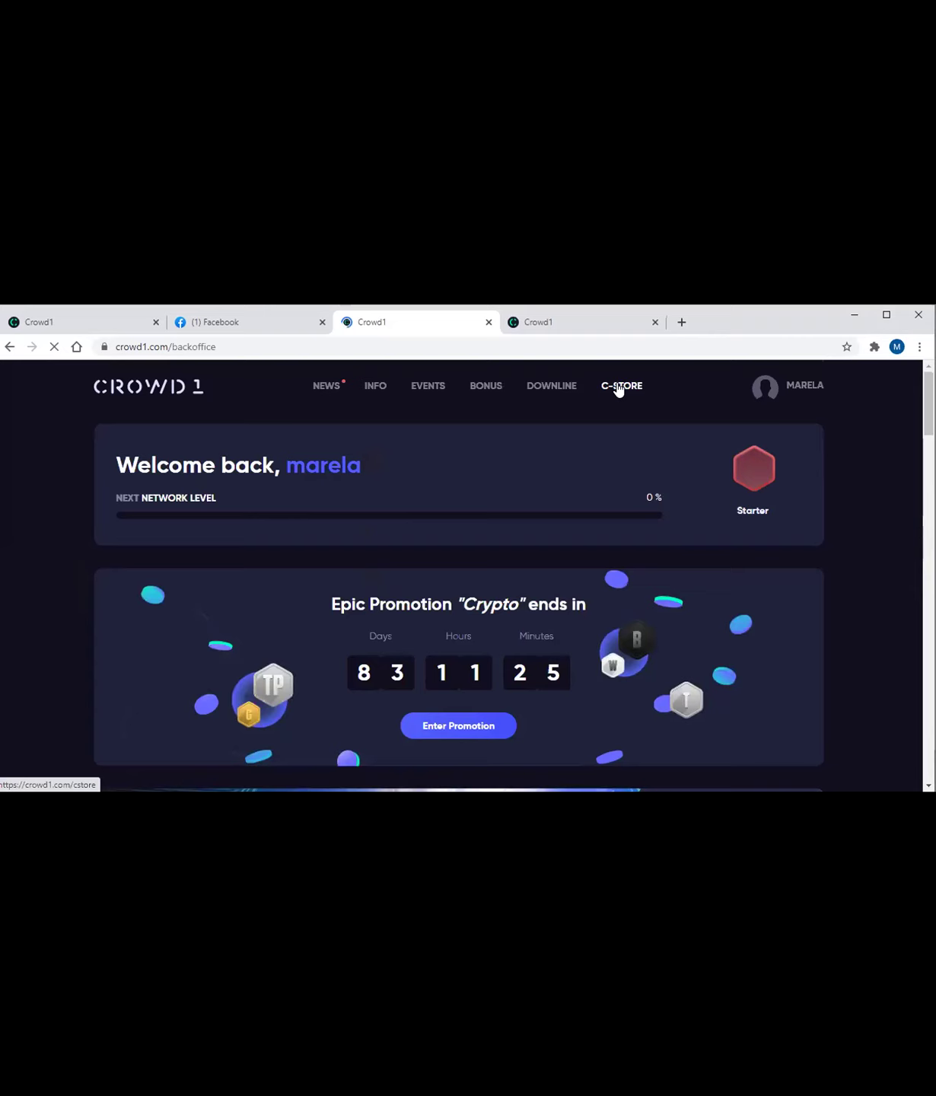
left_click(620, 387)
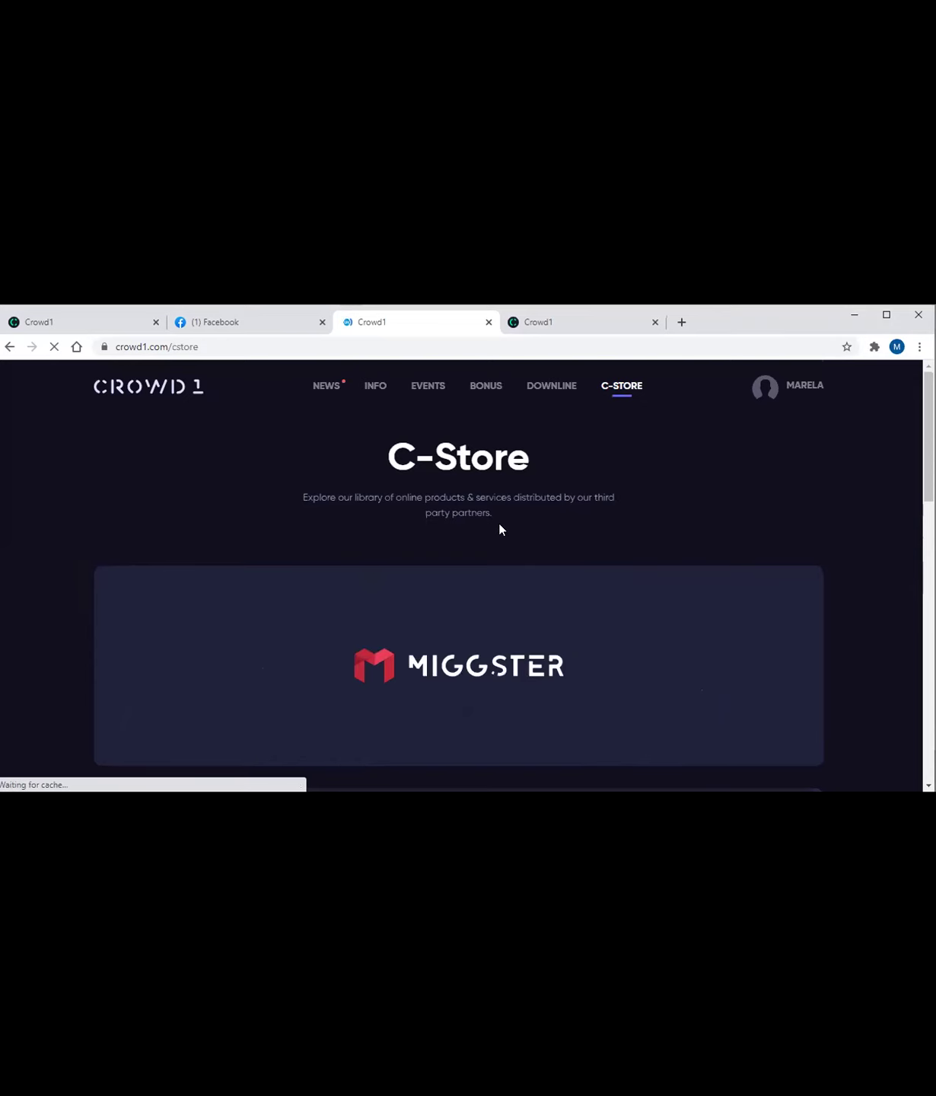
scroll(495, 524, "down", 3)
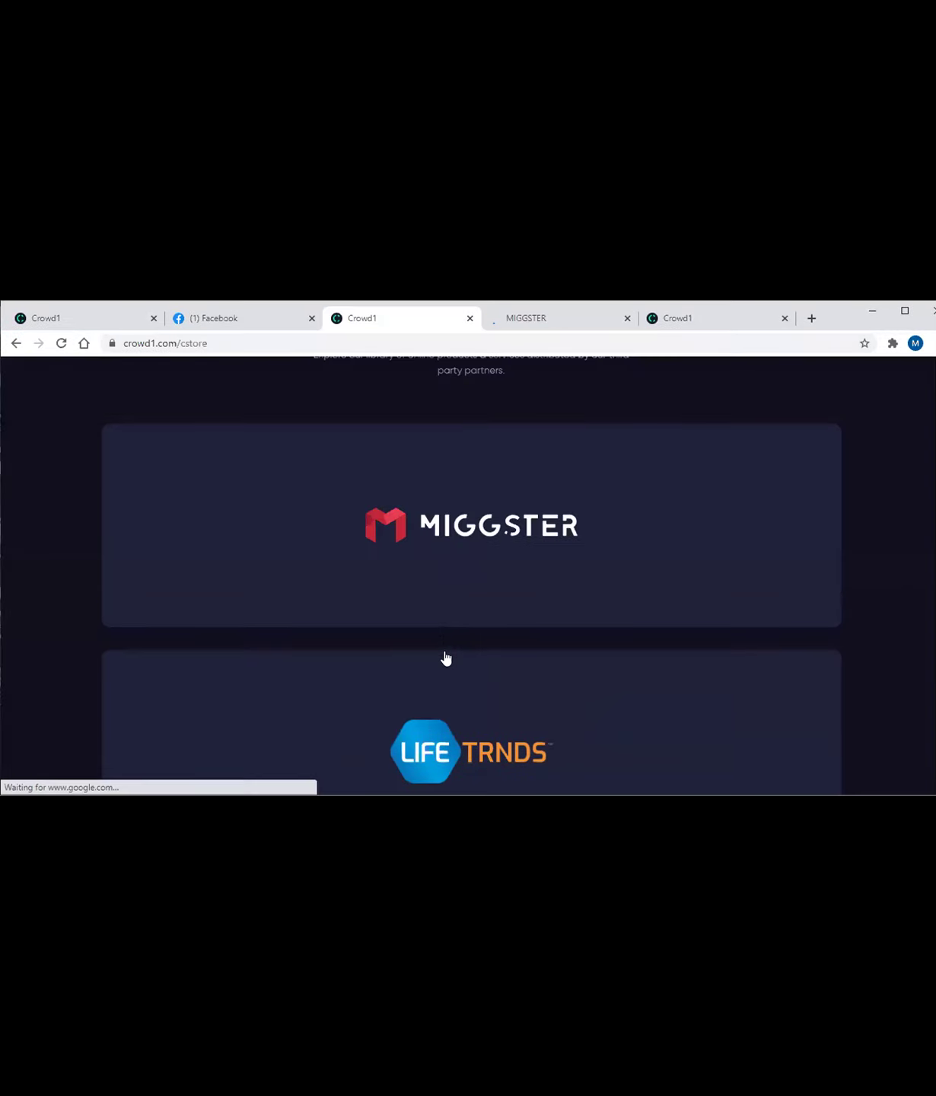
scroll(447, 644, "down", 2)
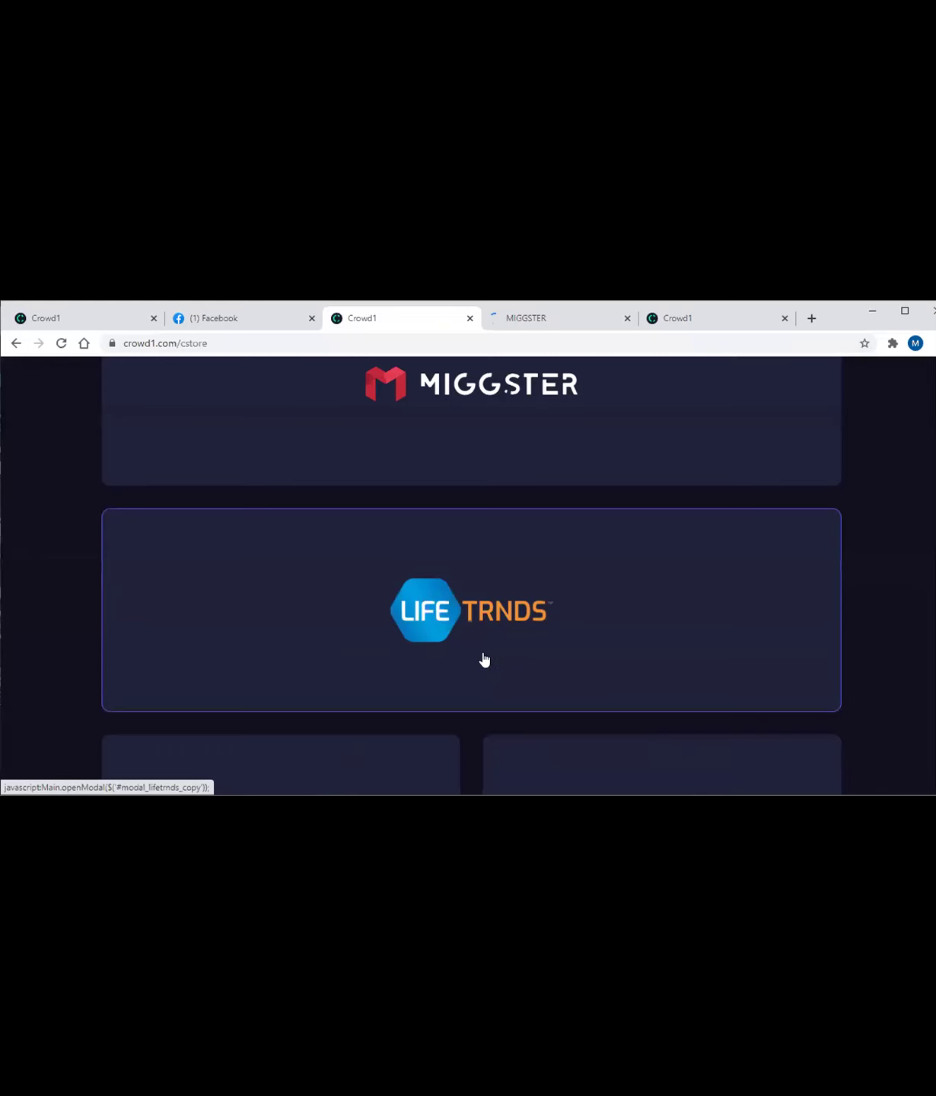
left_click(484, 659)
left_click(440, 668)
scroll(475, 684, "up", 2)
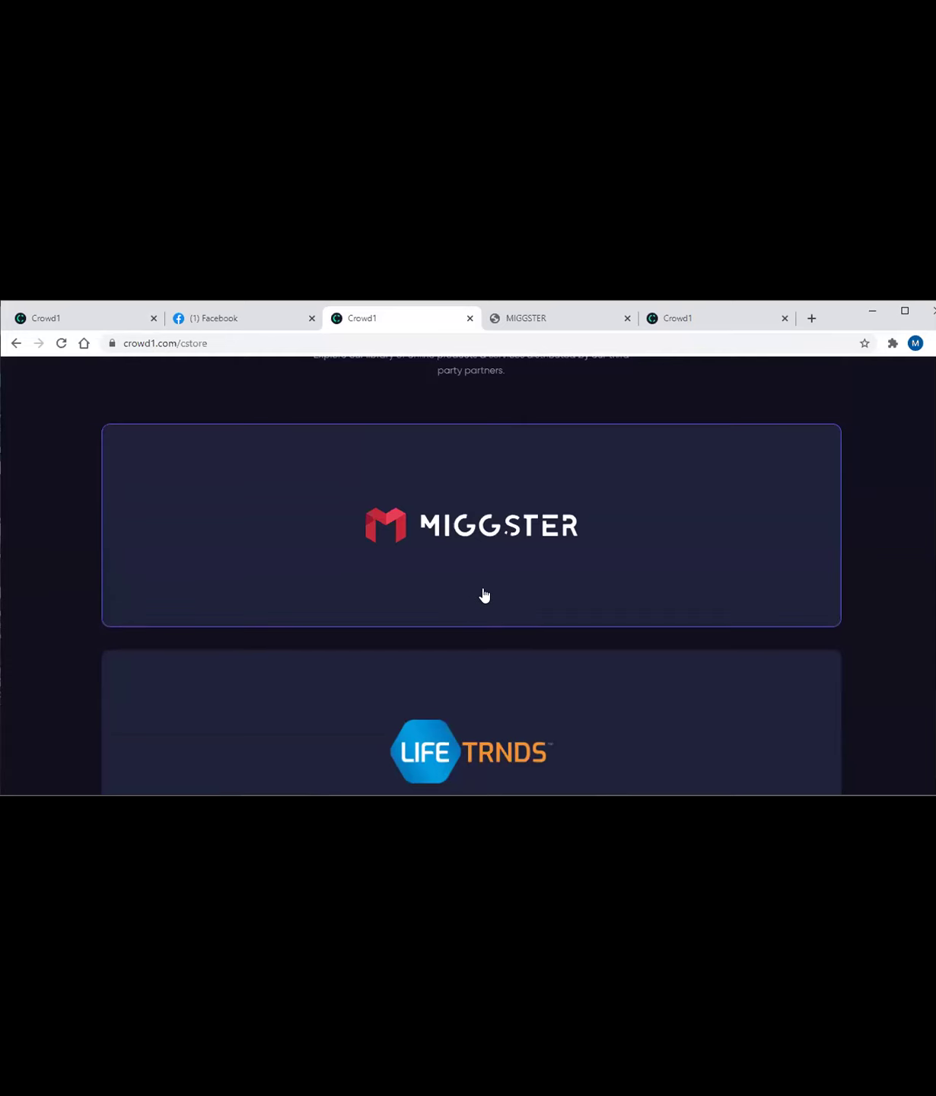
scroll(482, 594, "down", 3)
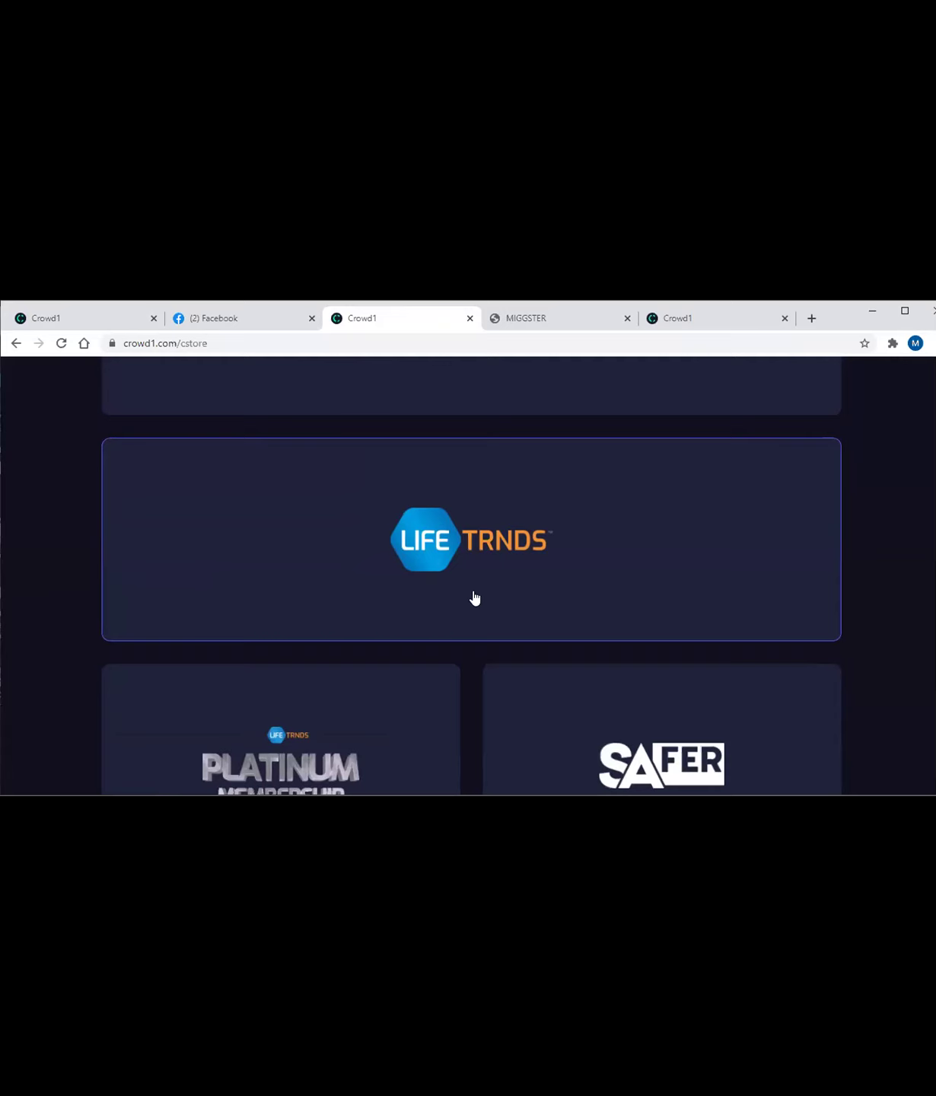
scroll(473, 598, "up", 5)
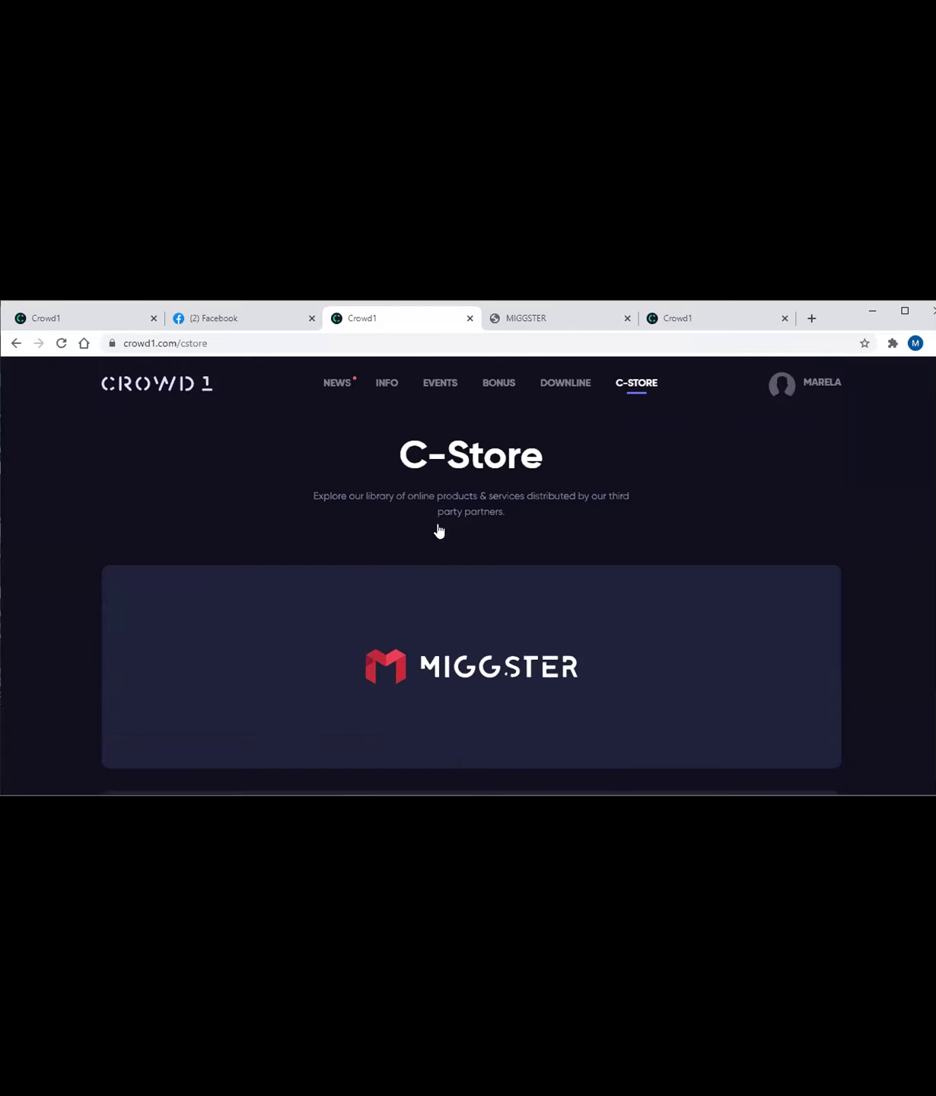
scroll(437, 532, "down", 5)
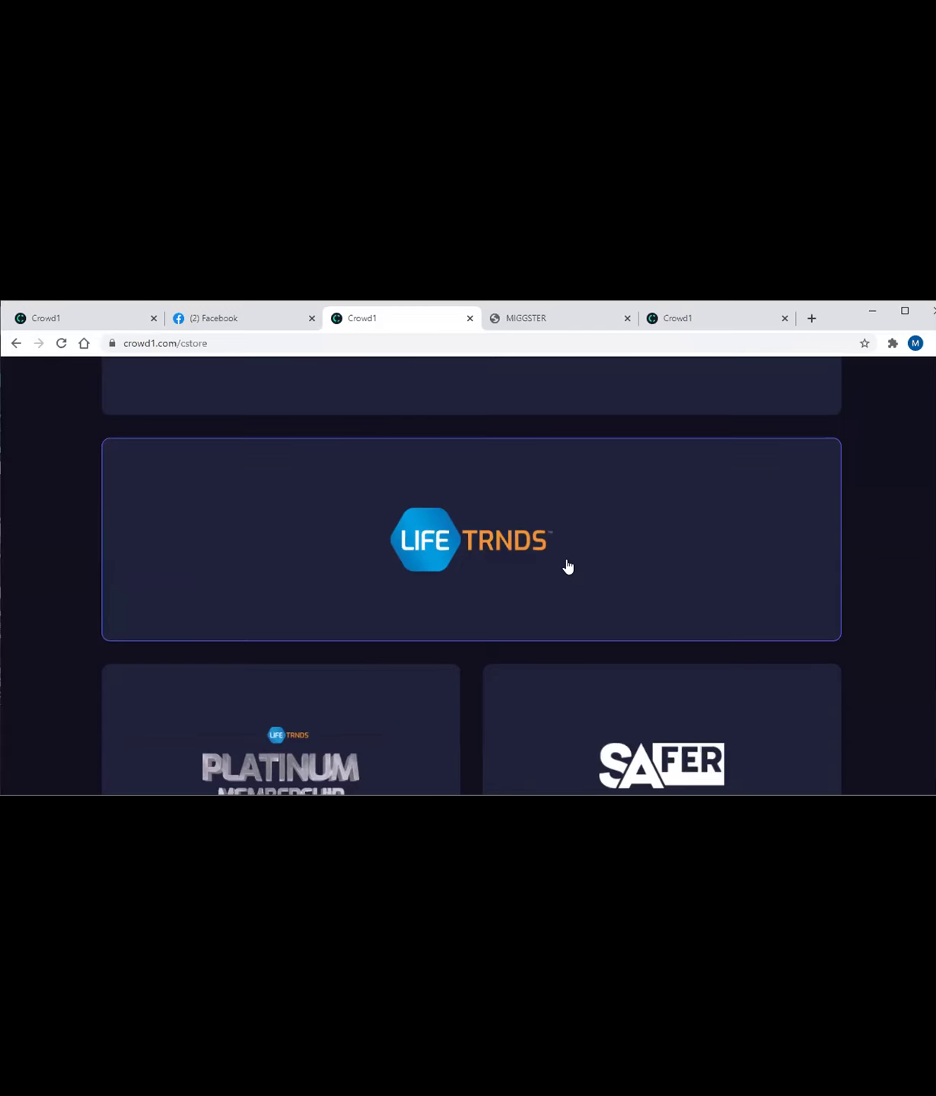
scroll(586, 532, "up", 5)
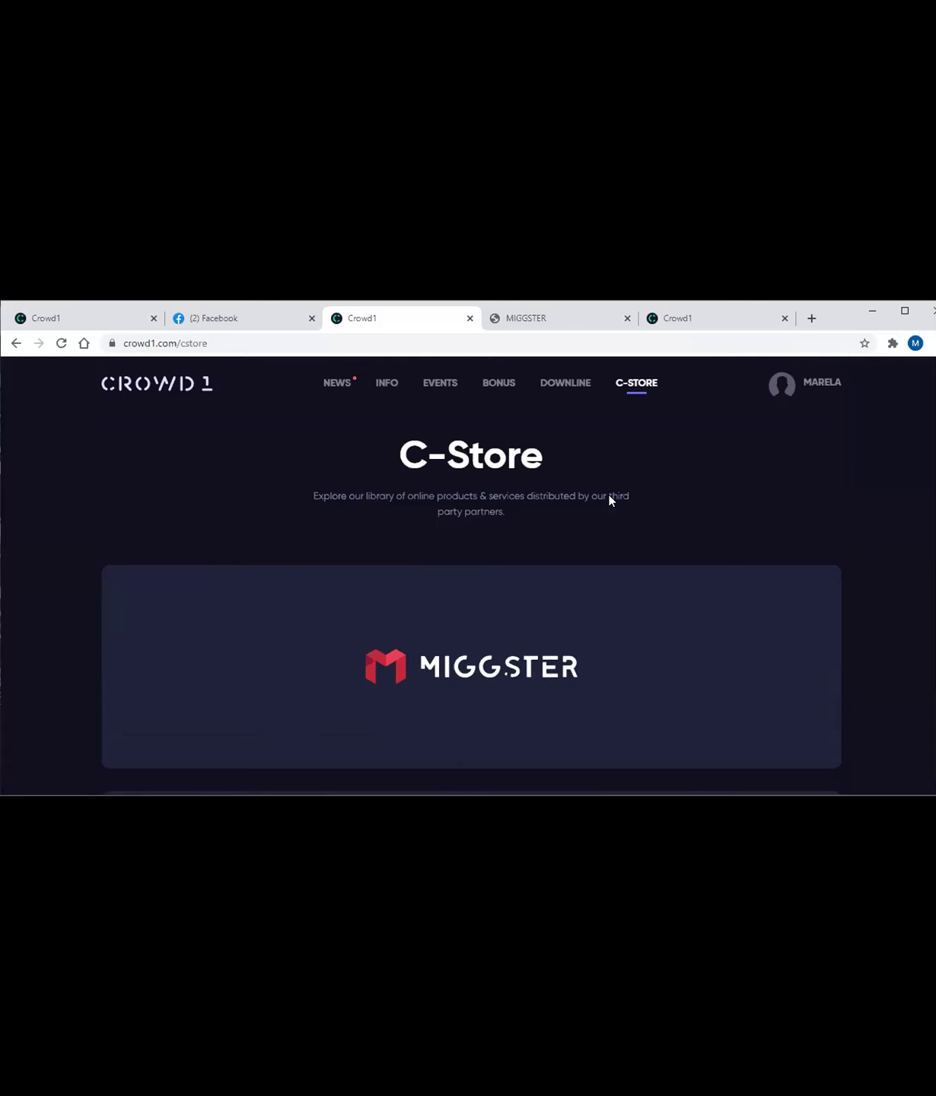
Step: Reload the C-Store and open the LifeTRNDS Travel offer, scrolling through its Allow? dialog
left_click(638, 383)
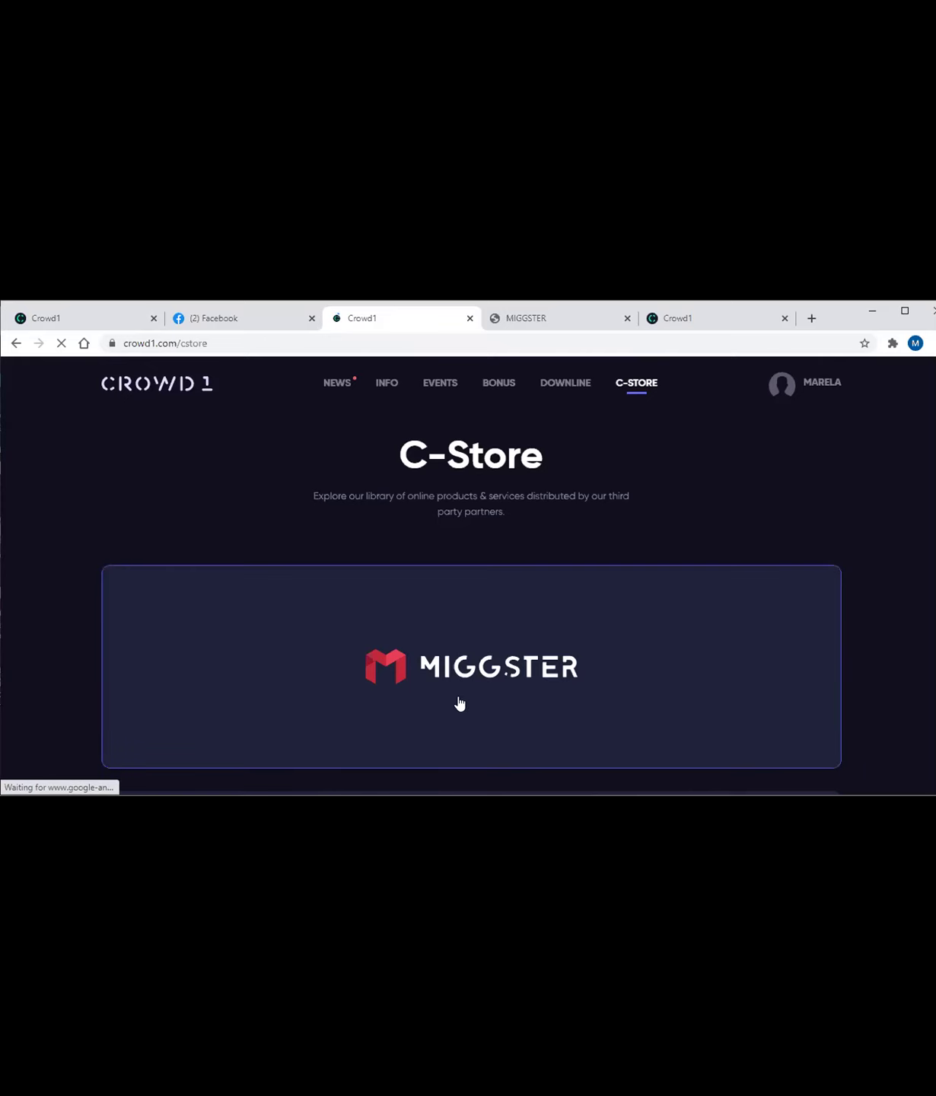
scroll(459, 743, "down", 2)
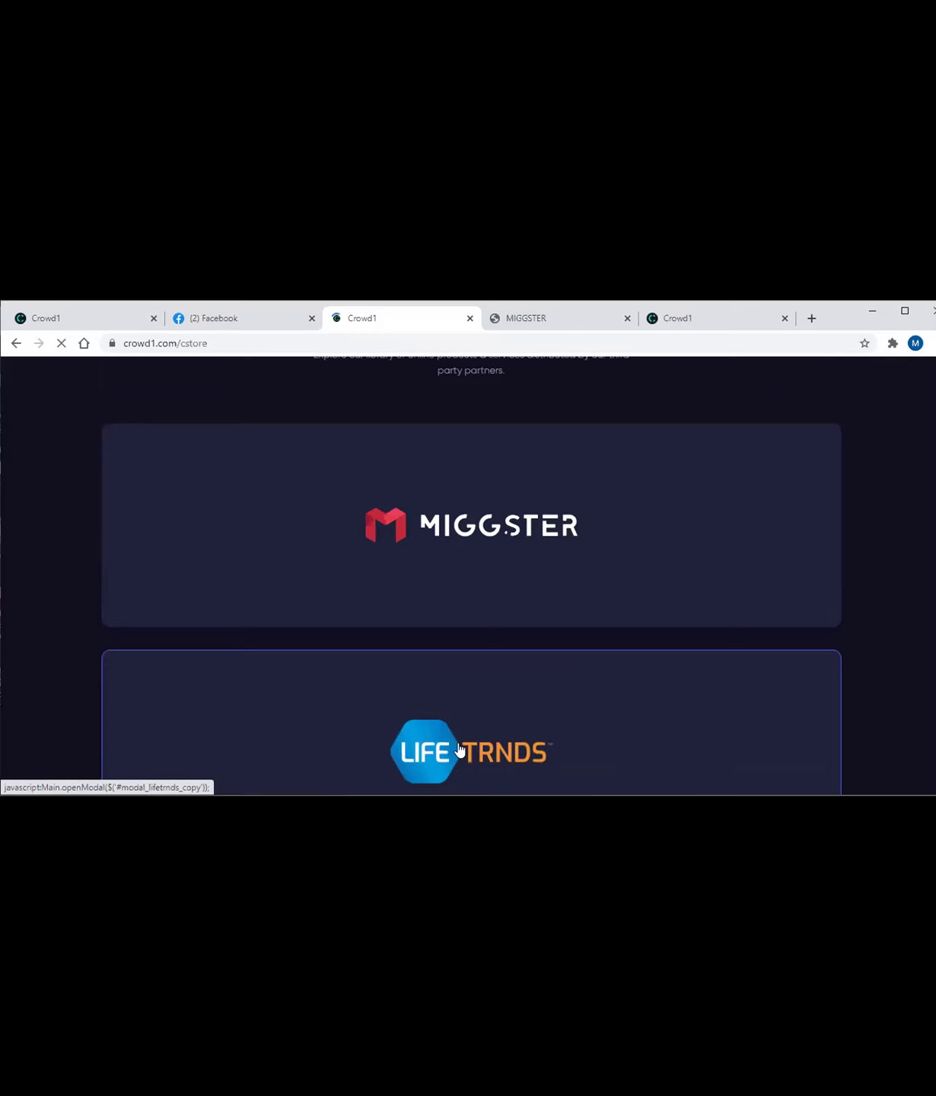
left_click(459, 750)
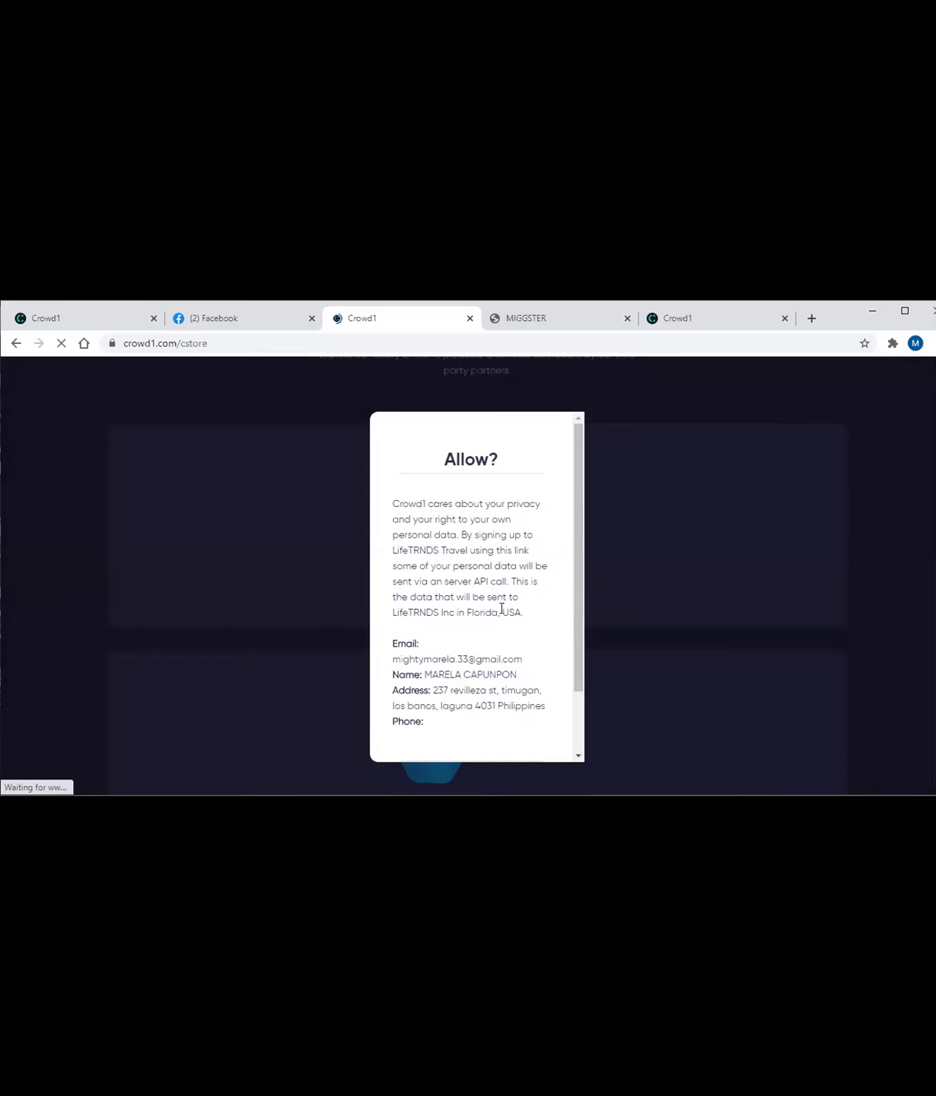
scroll(499, 614, "down", 1)
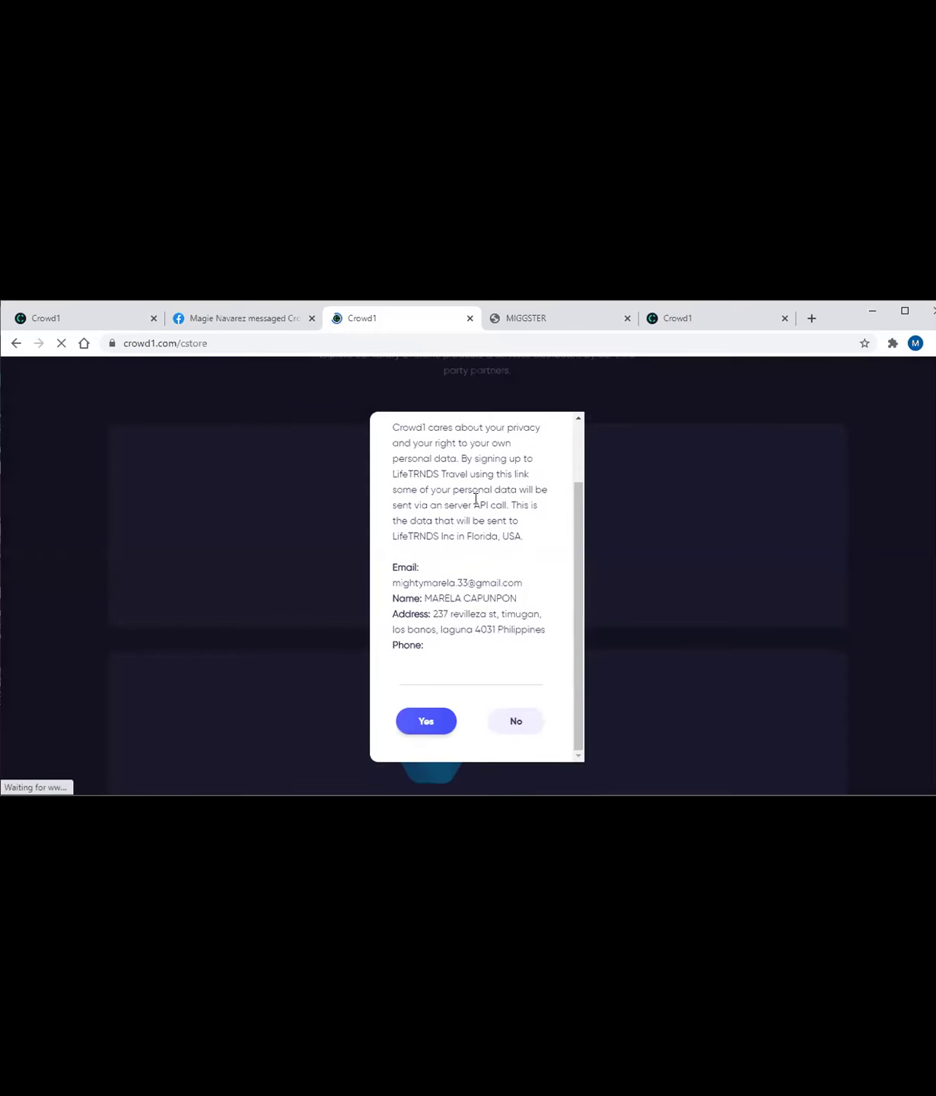
scroll(472, 501, "up", 2)
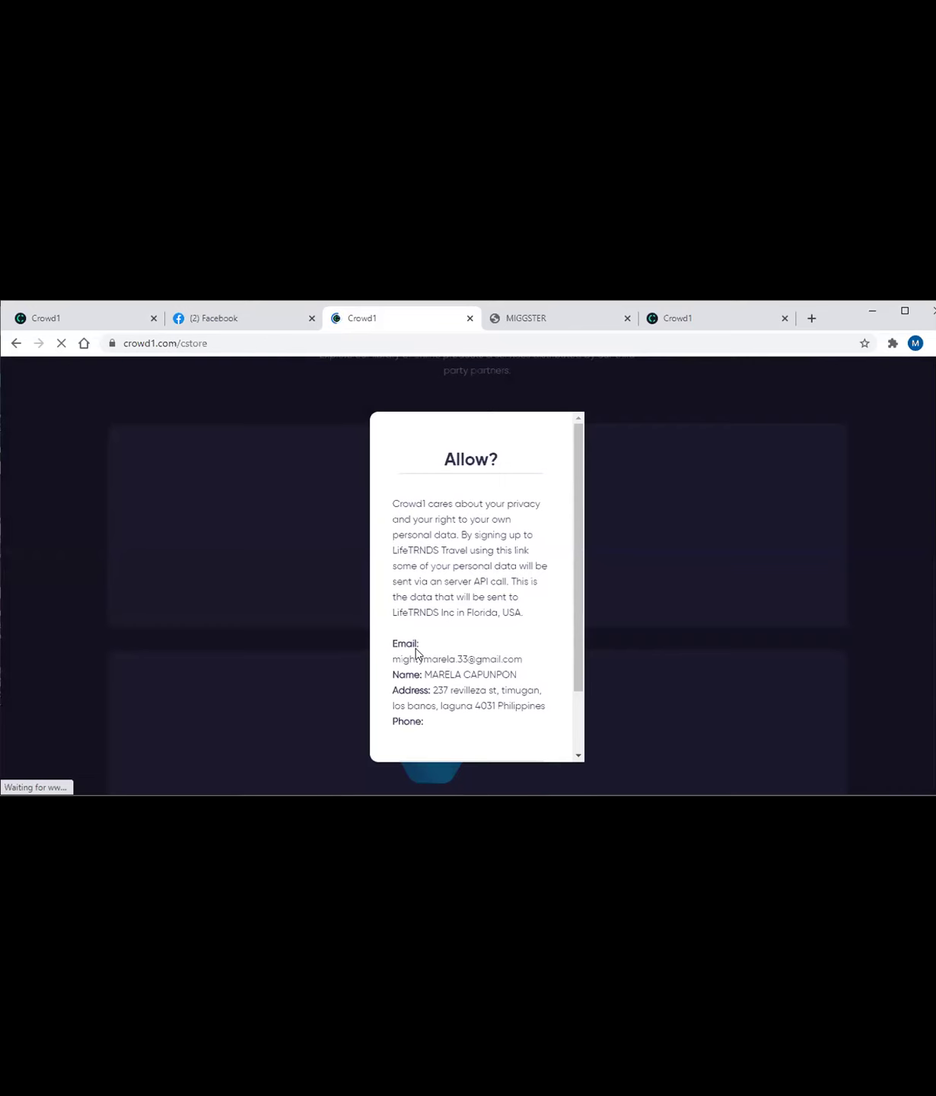
scroll(415, 652, "down", 1)
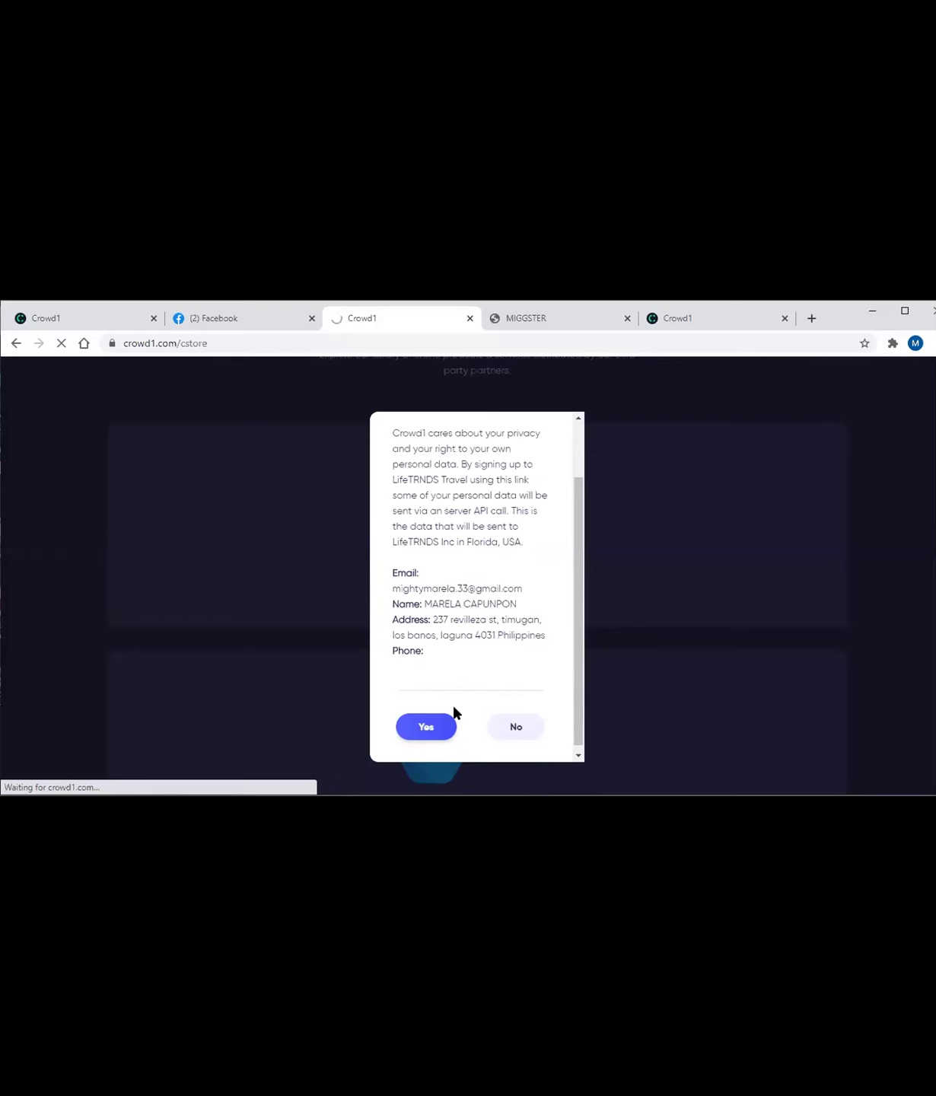
scroll(456, 709, "down", 1)
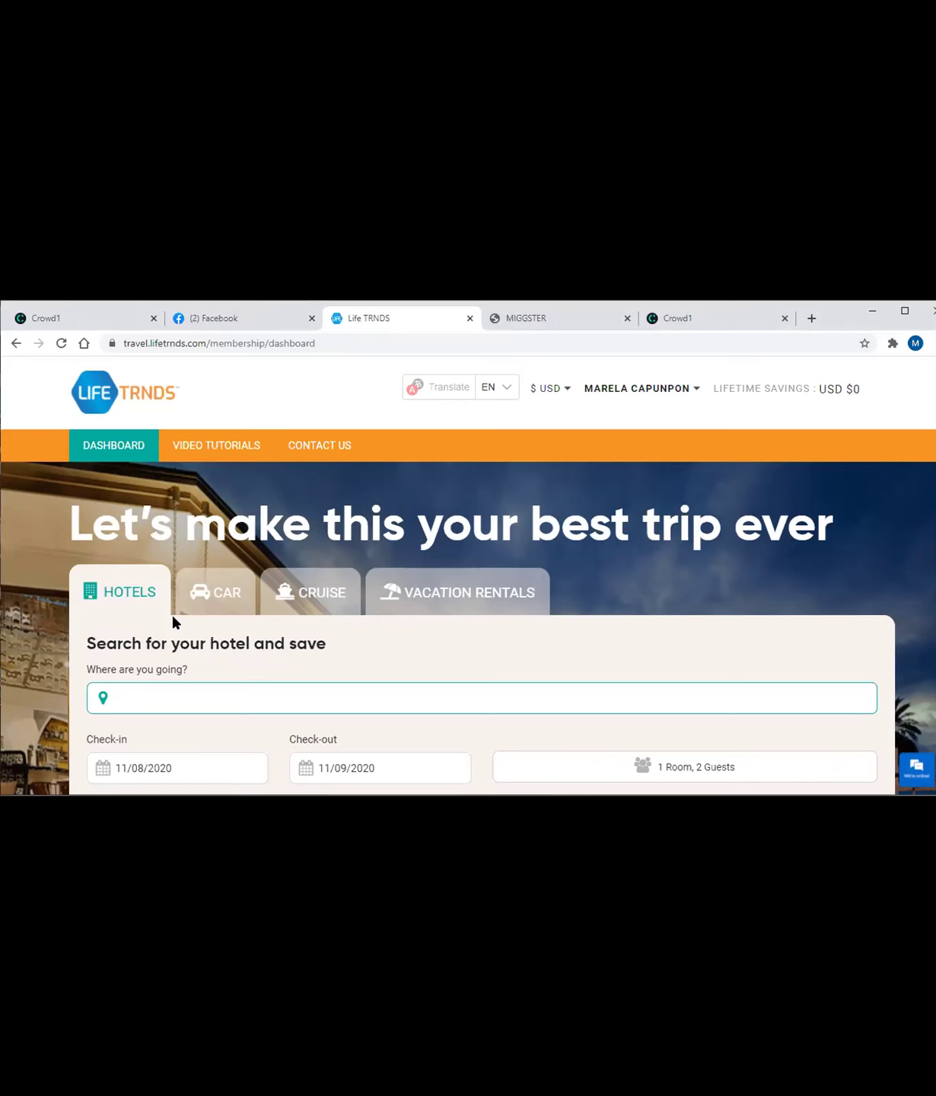
Step: Enter BAGUI as the hotel destination and choose Baguio, Cordillera Administrative Region, Philippines
scroll(287, 488, "down", 3)
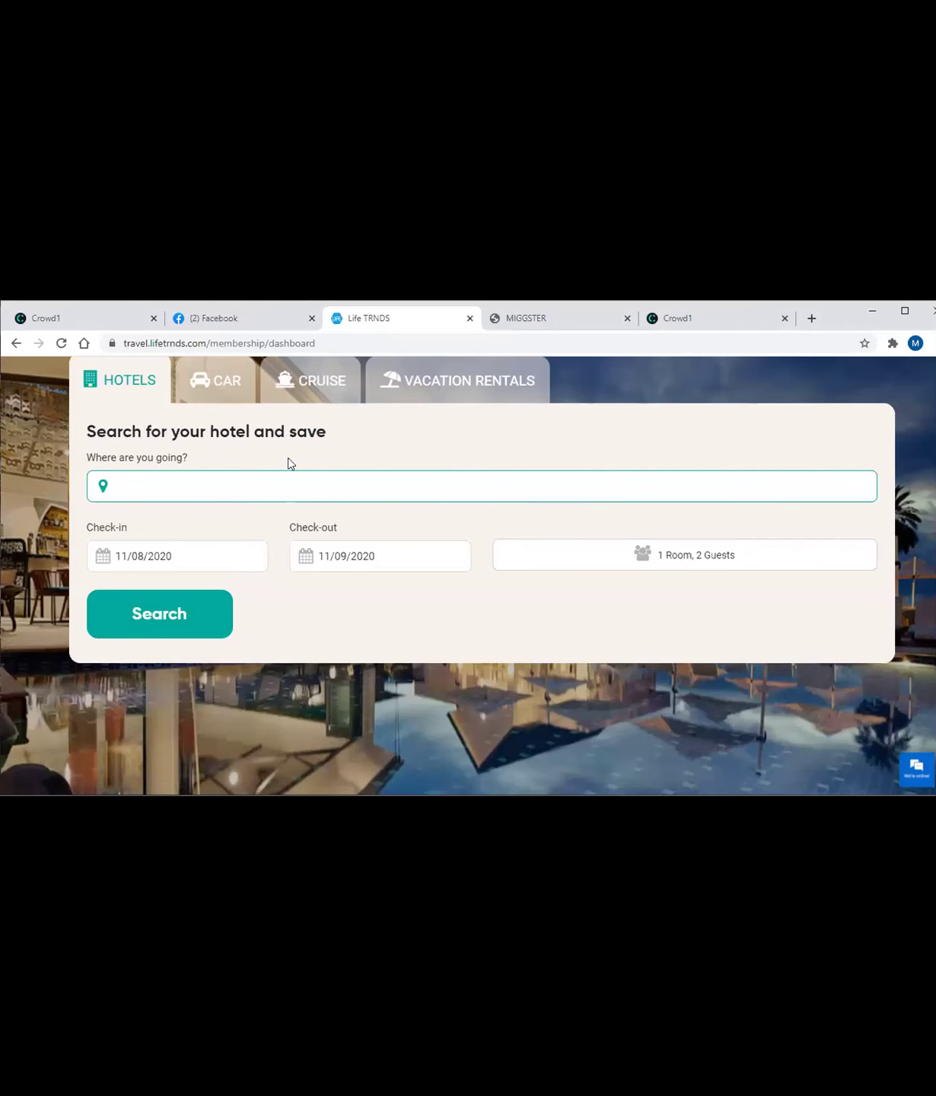
type("BAGUI")
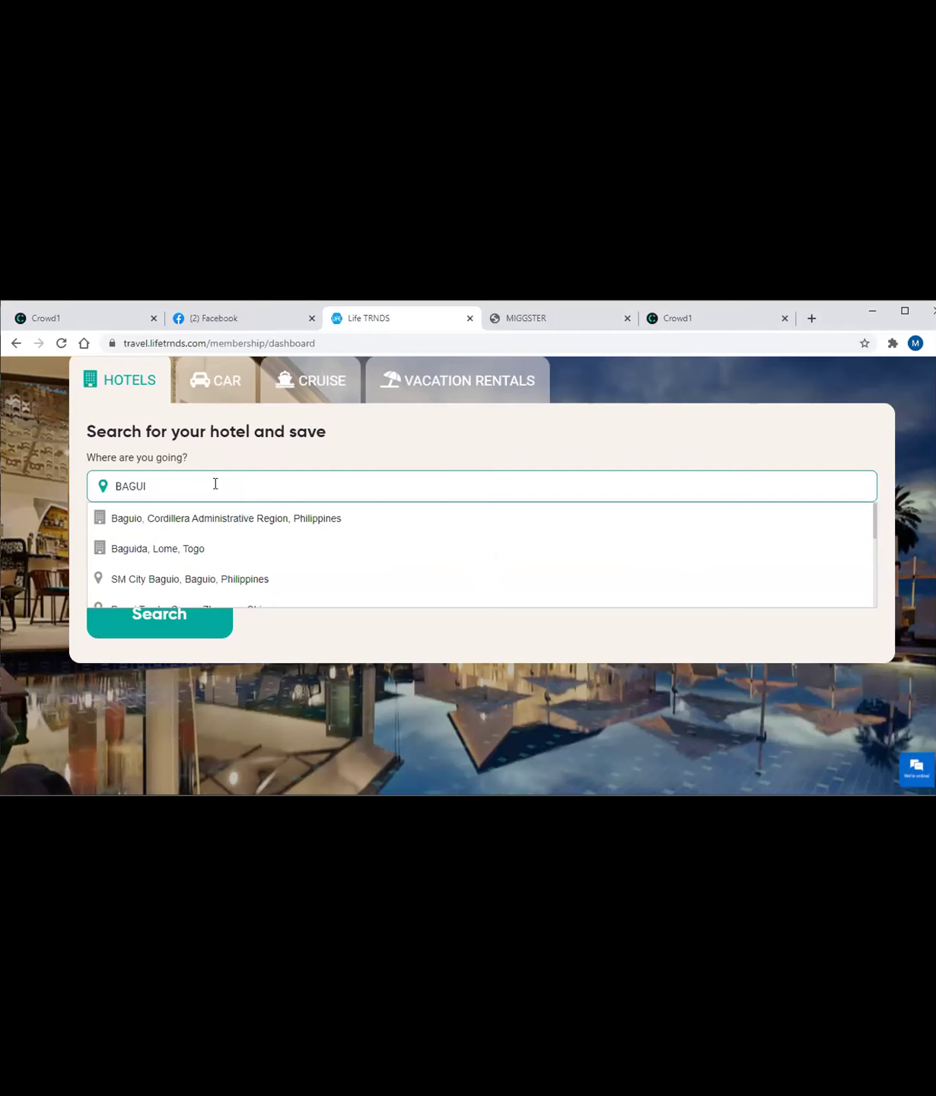
left_click(200, 524)
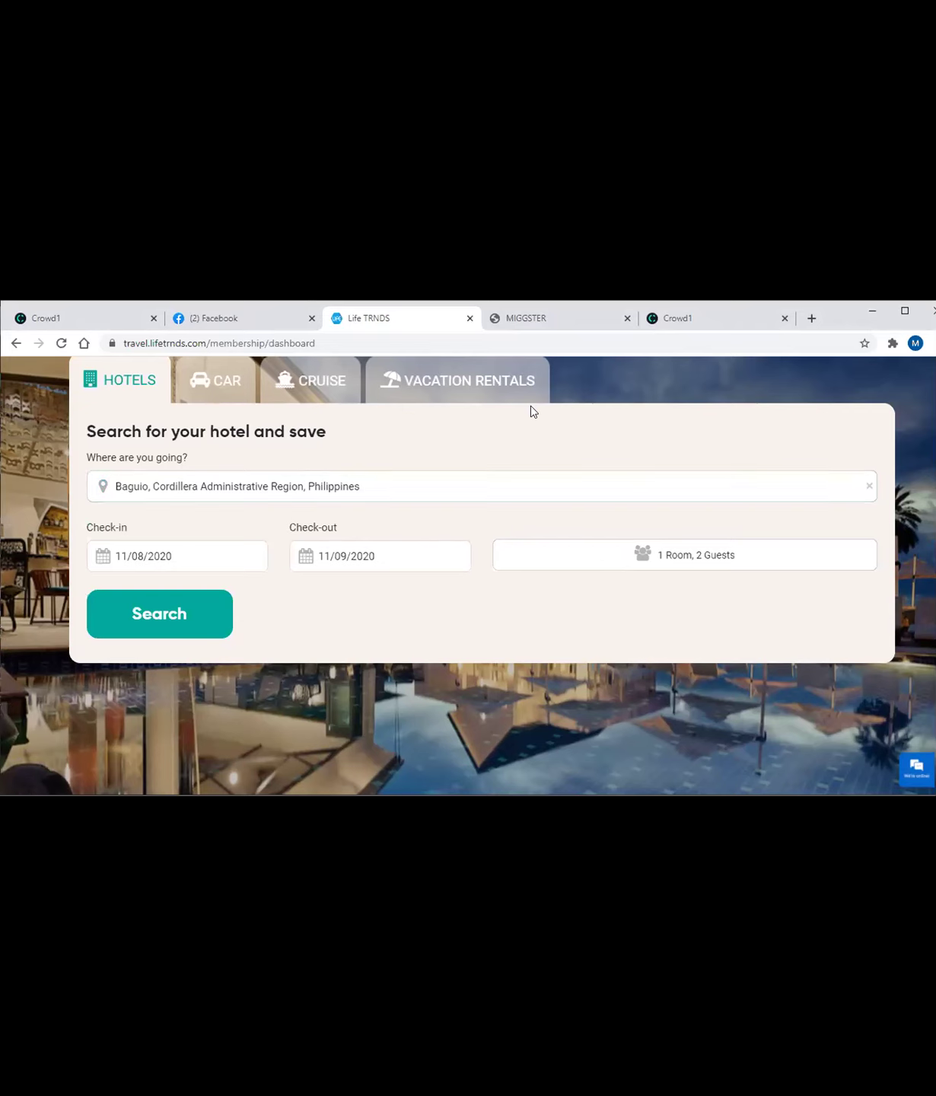
Step: Search Baguio hotels for 11/08–11/09/2020 and browse the 125 results before returning to the top
left_click(160, 633)
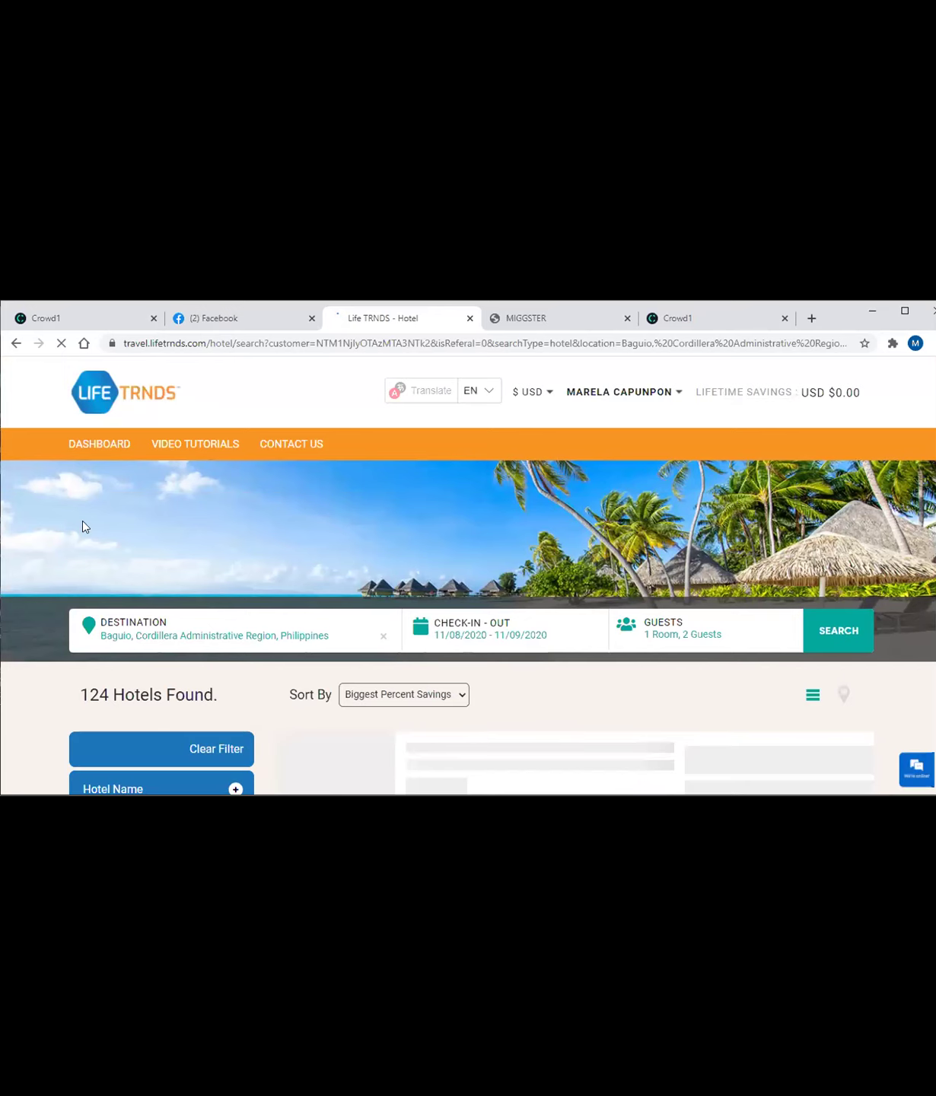
scroll(84, 524, "down", 3)
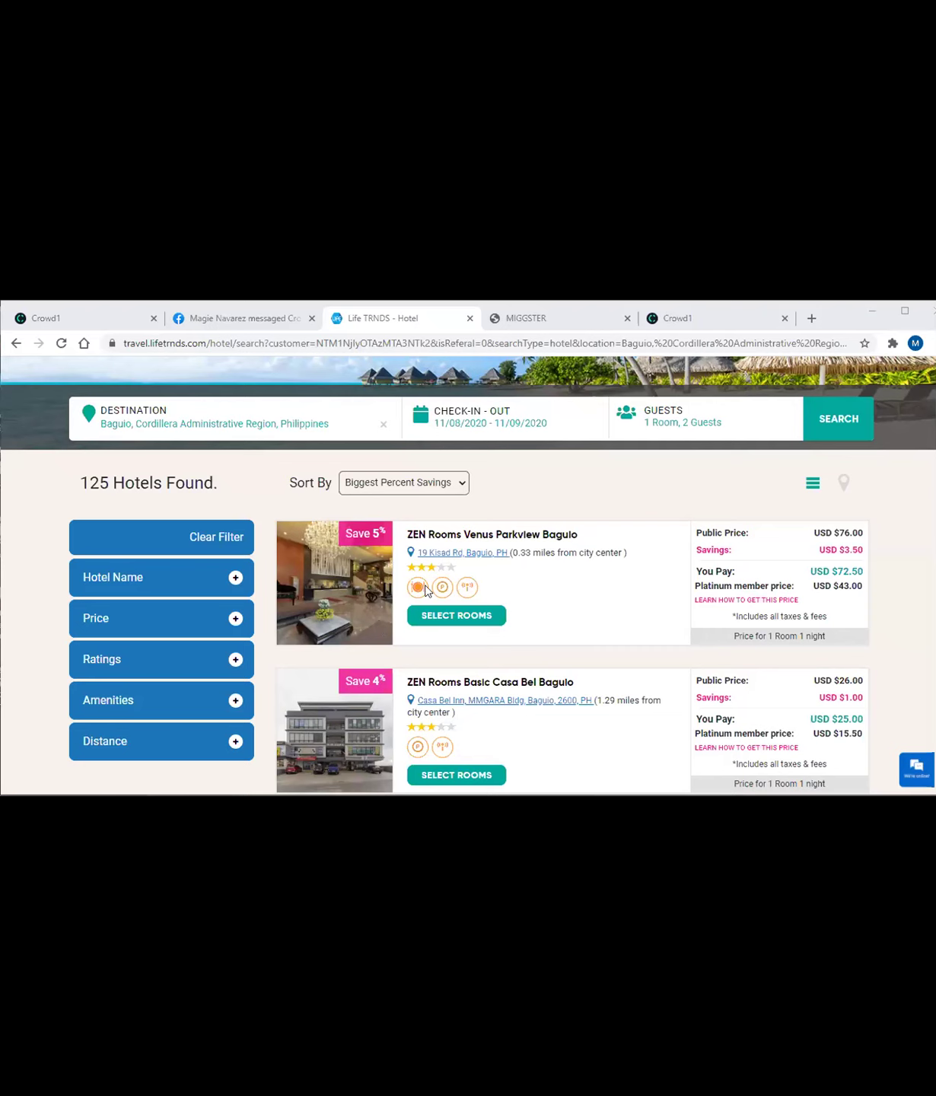
mouse_move(426, 584)
scroll(629, 643, "down", 1)
scroll(361, 583, "down", 1)
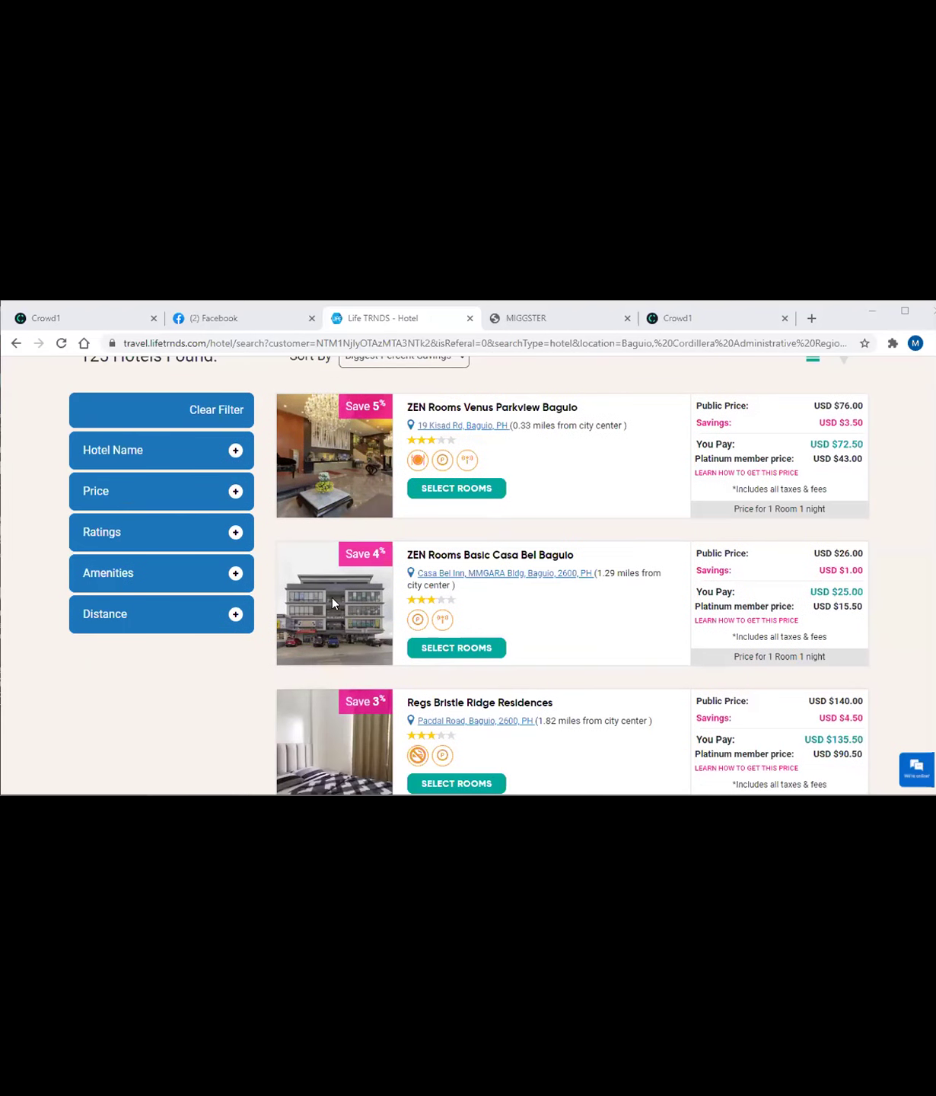
scroll(358, 590, "down", 1)
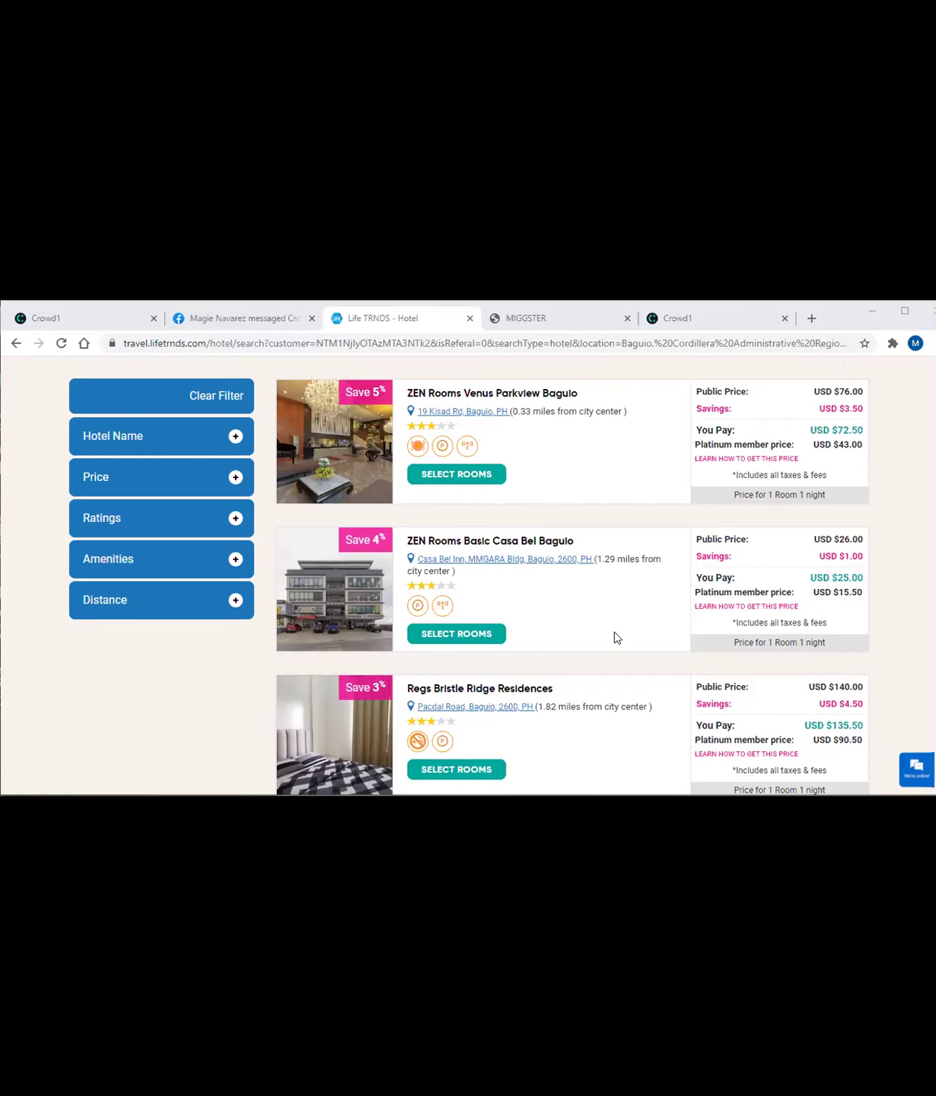
scroll(615, 637, "down", 2)
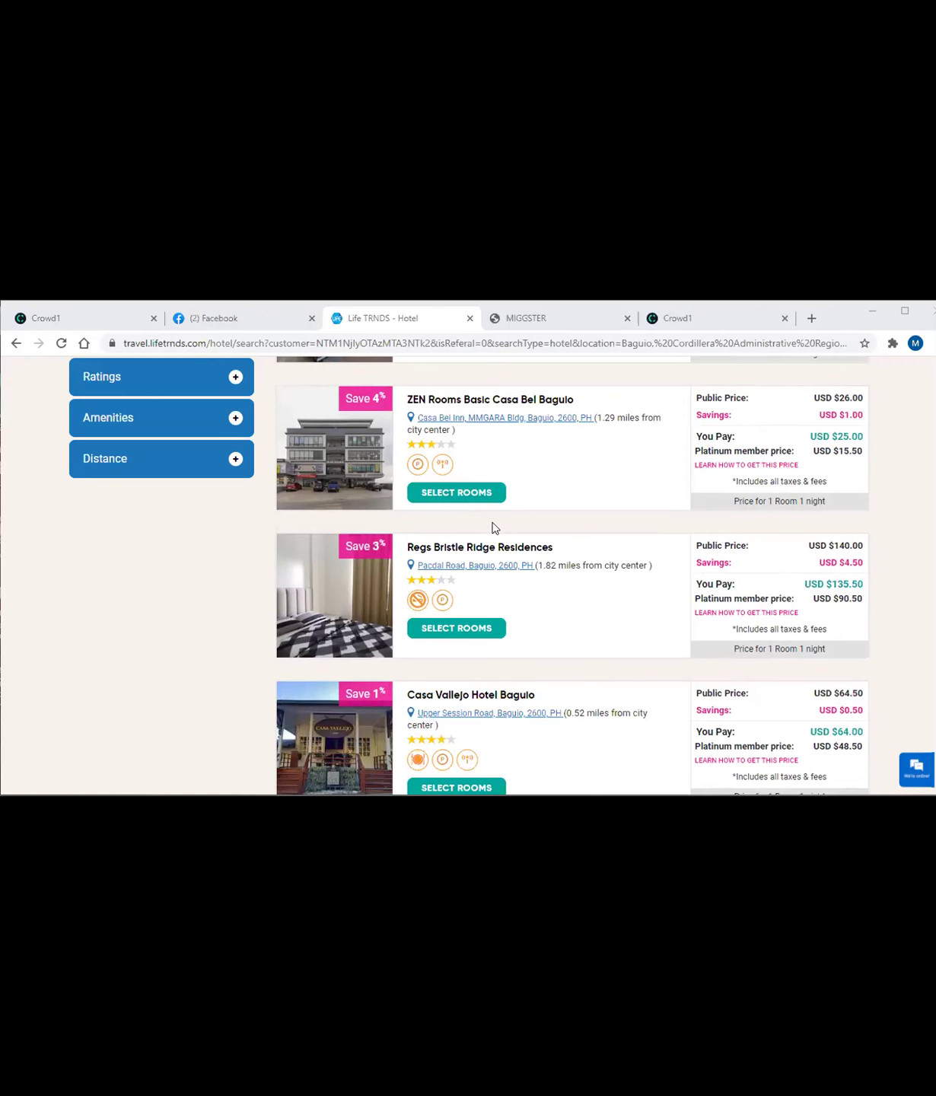
scroll(815, 563, "down", 2)
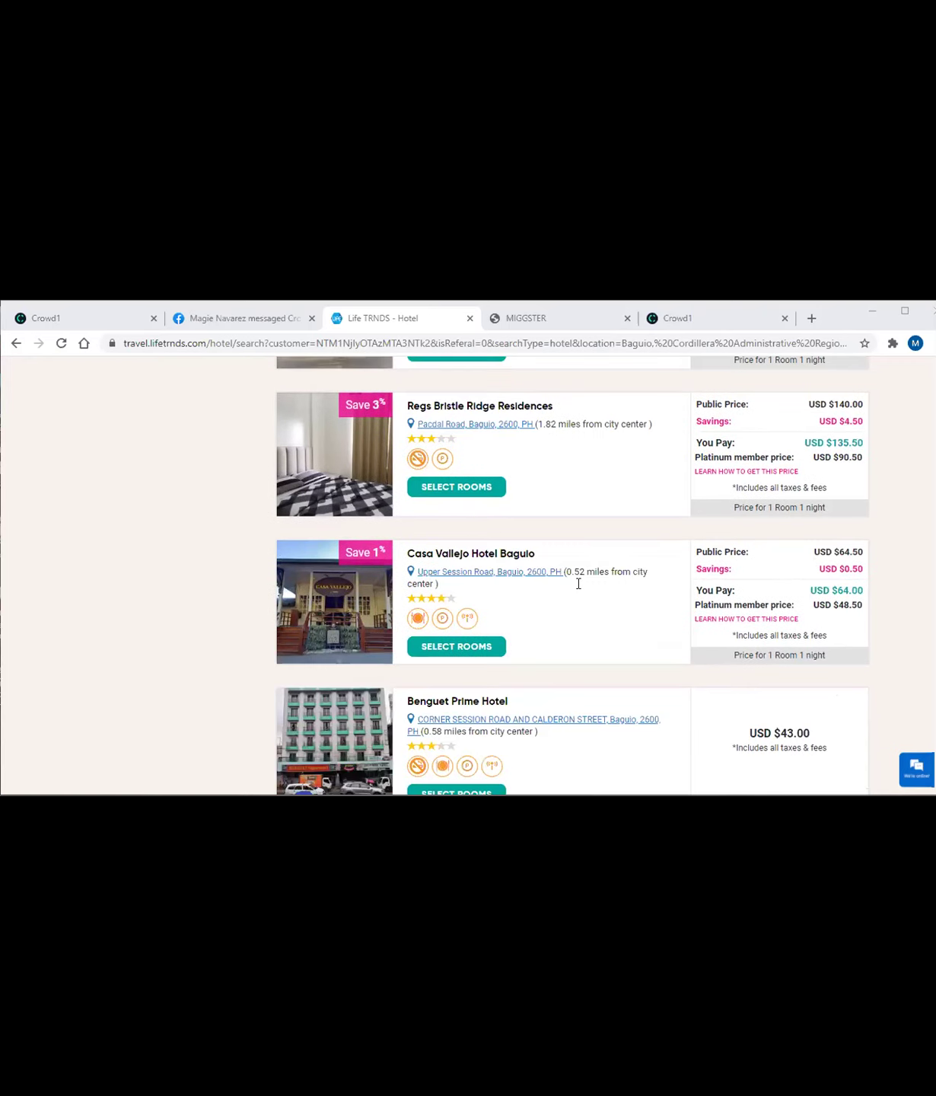
scroll(555, 606, "down", 1)
scroll(552, 606, "down", 2)
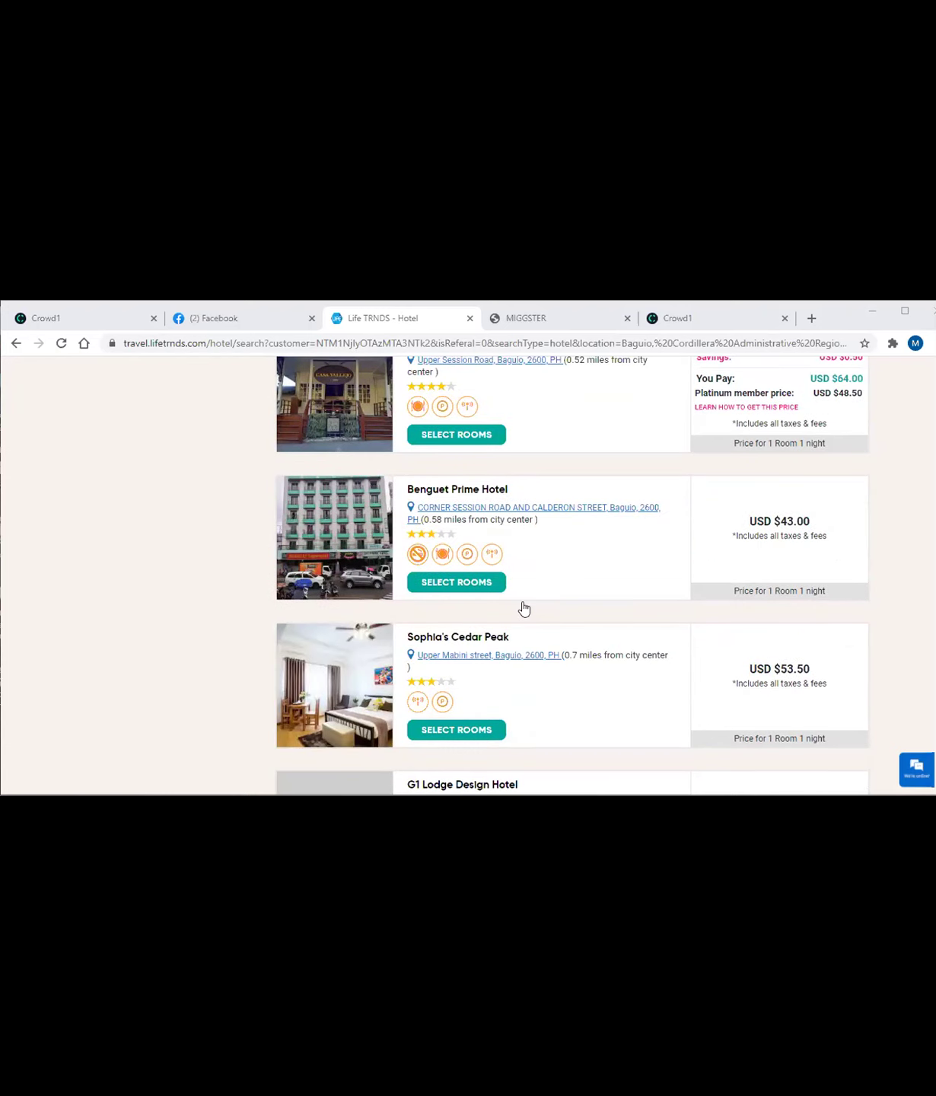
scroll(521, 609, "down", 8)
scroll(523, 609, "down", 5)
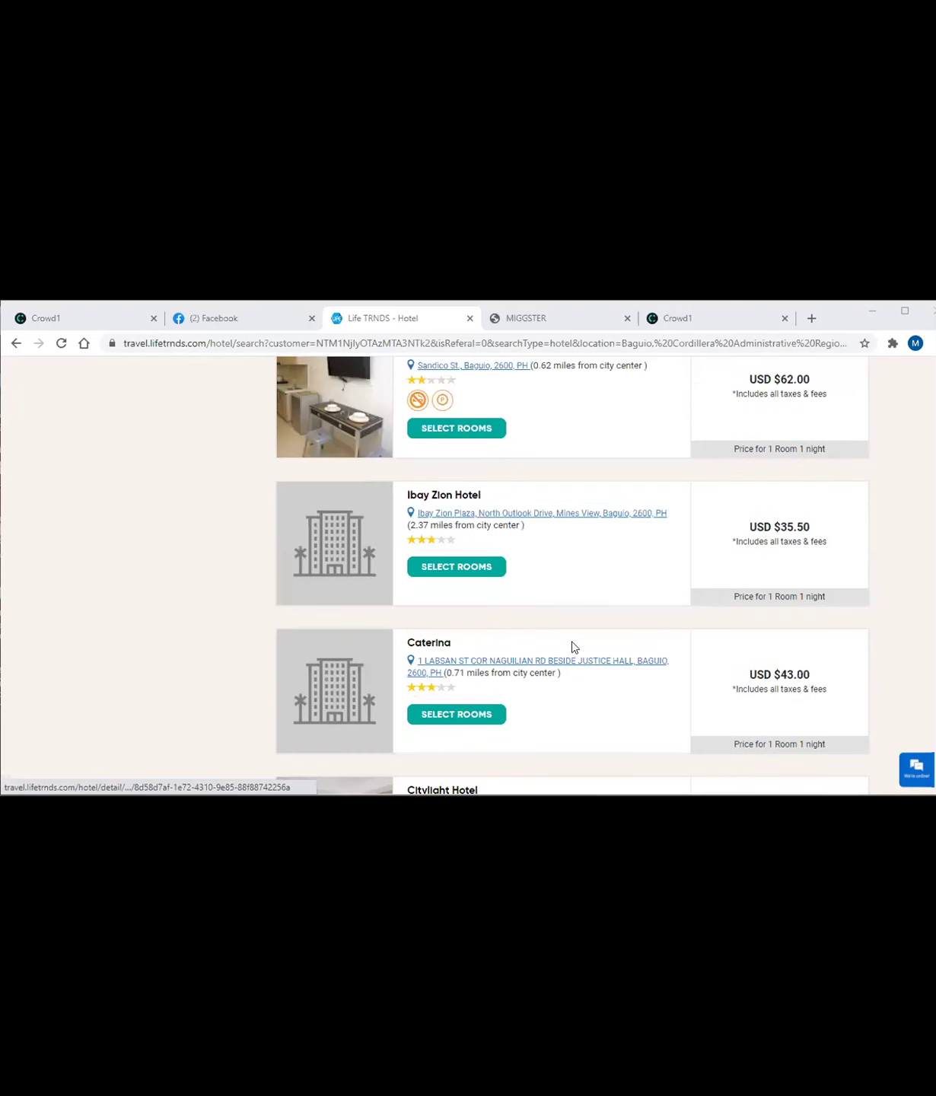
scroll(540, 658, "down", 4)
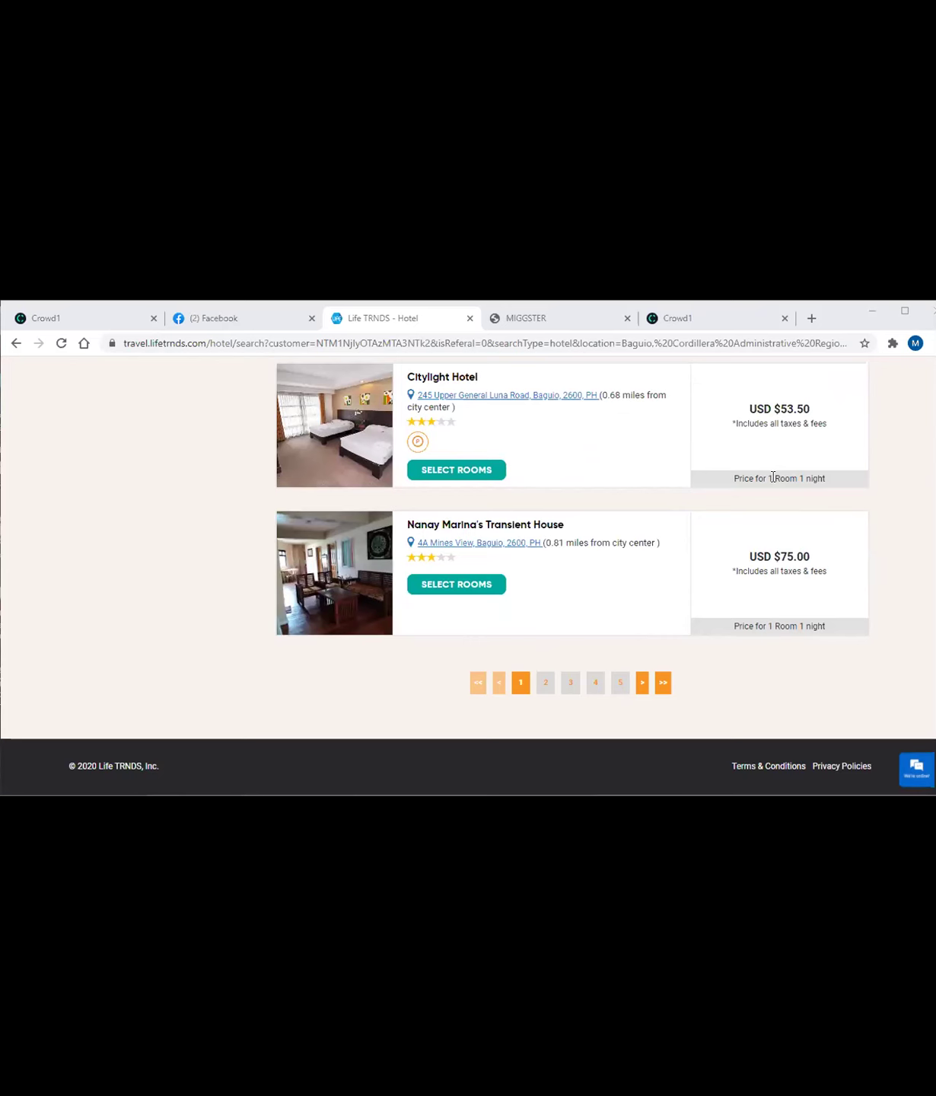
scroll(537, 582, "up", 4)
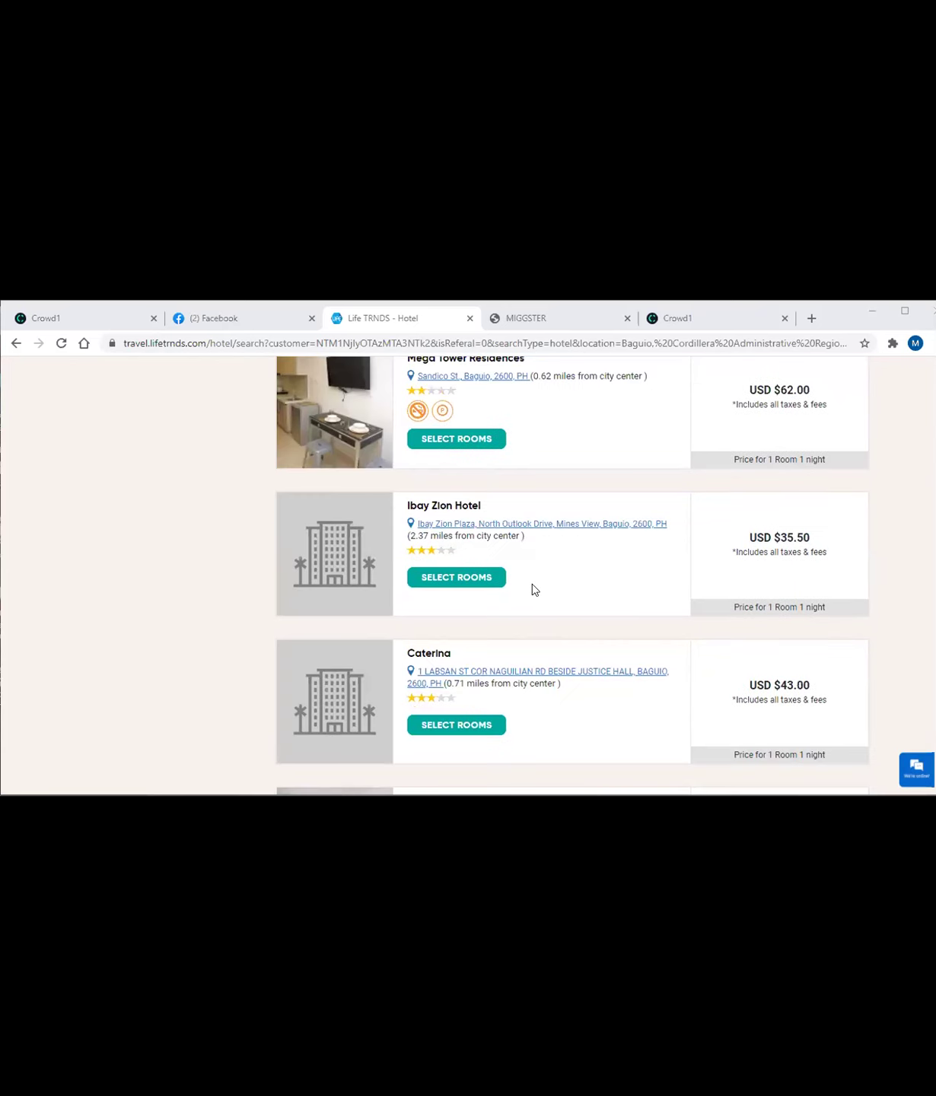
scroll(533, 590, "up", 3)
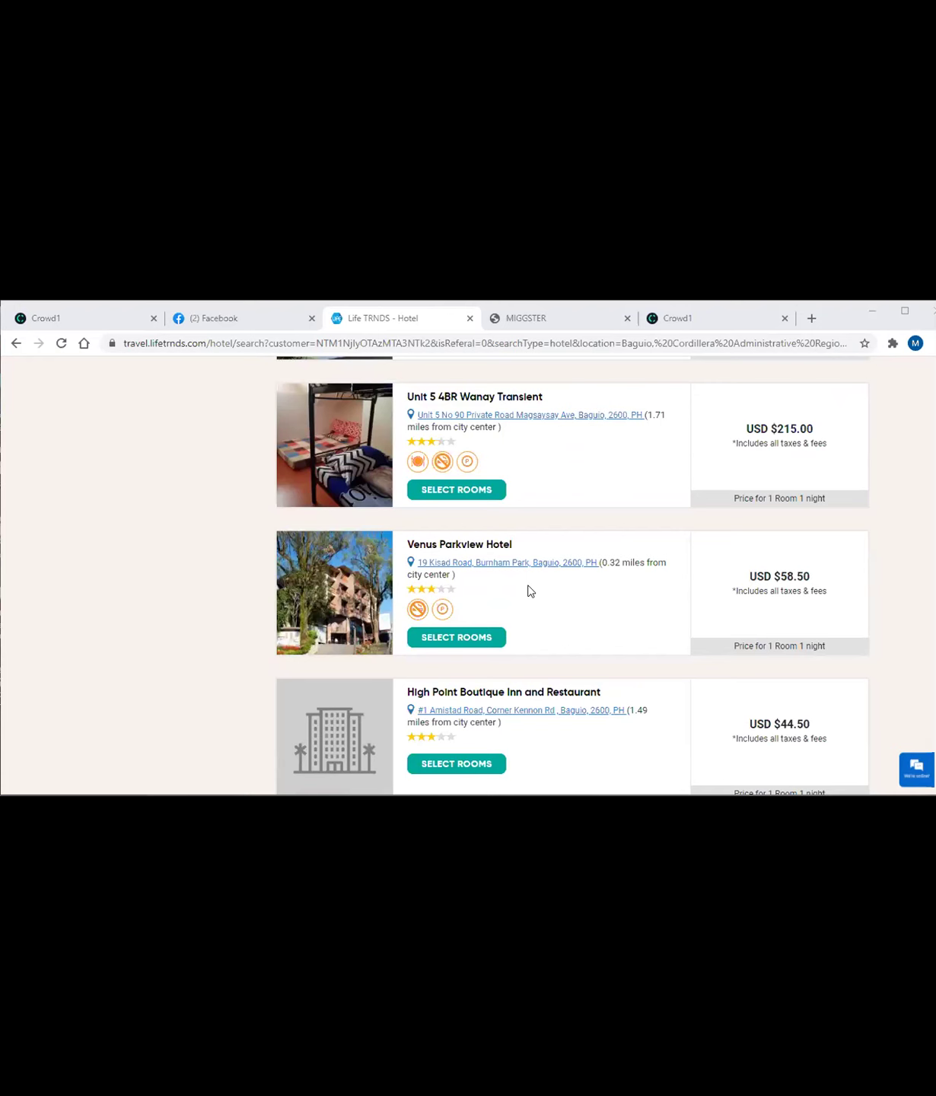
scroll(495, 596, "up", 4)
scroll(551, 532, "up", 10)
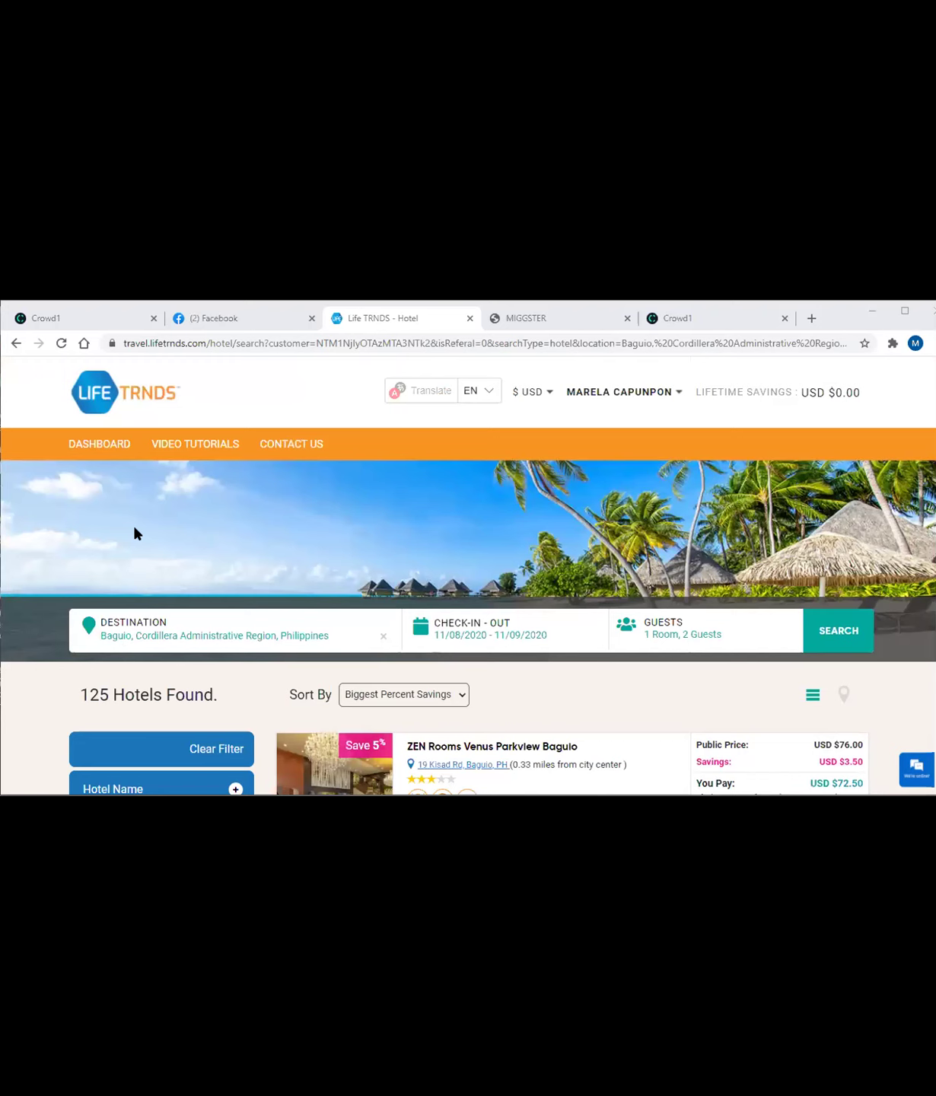
Step: Return to the travel dashboard and choose Palawan, Philippines as the new hotel destination
left_click(96, 445)
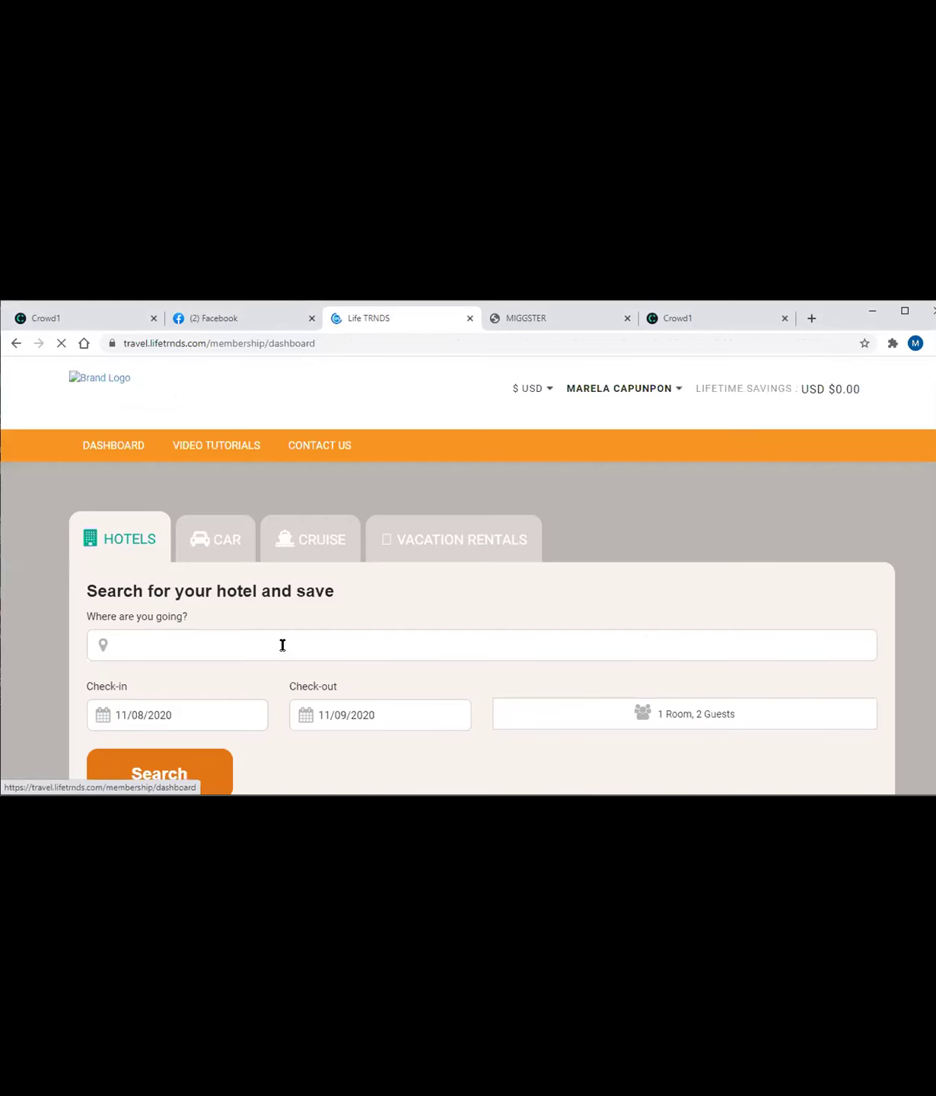
left_click(282, 645)
type("PALAWAN")
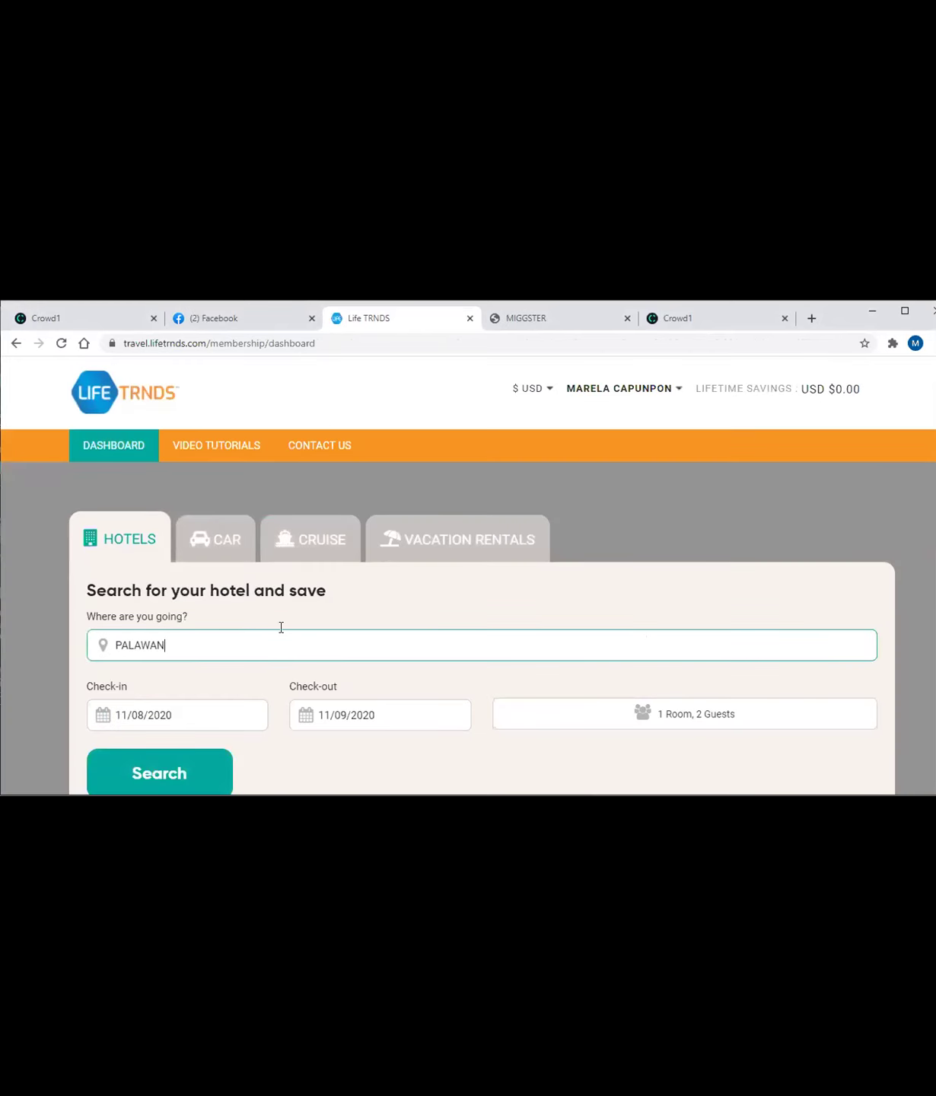
scroll(297, 626, "down", 2)
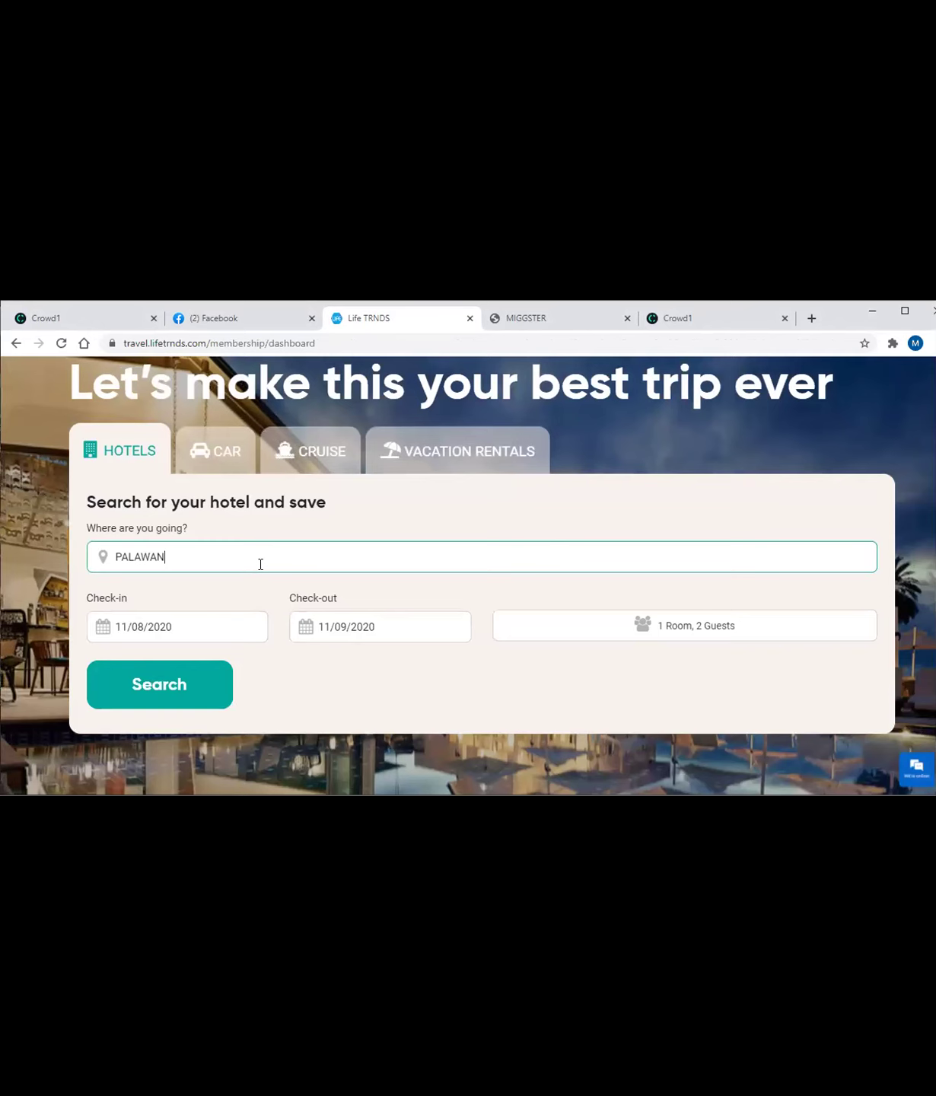
key("BackSpace")
key("BackSpace")
key("BackSpace")
key("BackSpace")
key("BackSpace")
key("BackSpace")
type("alawan")
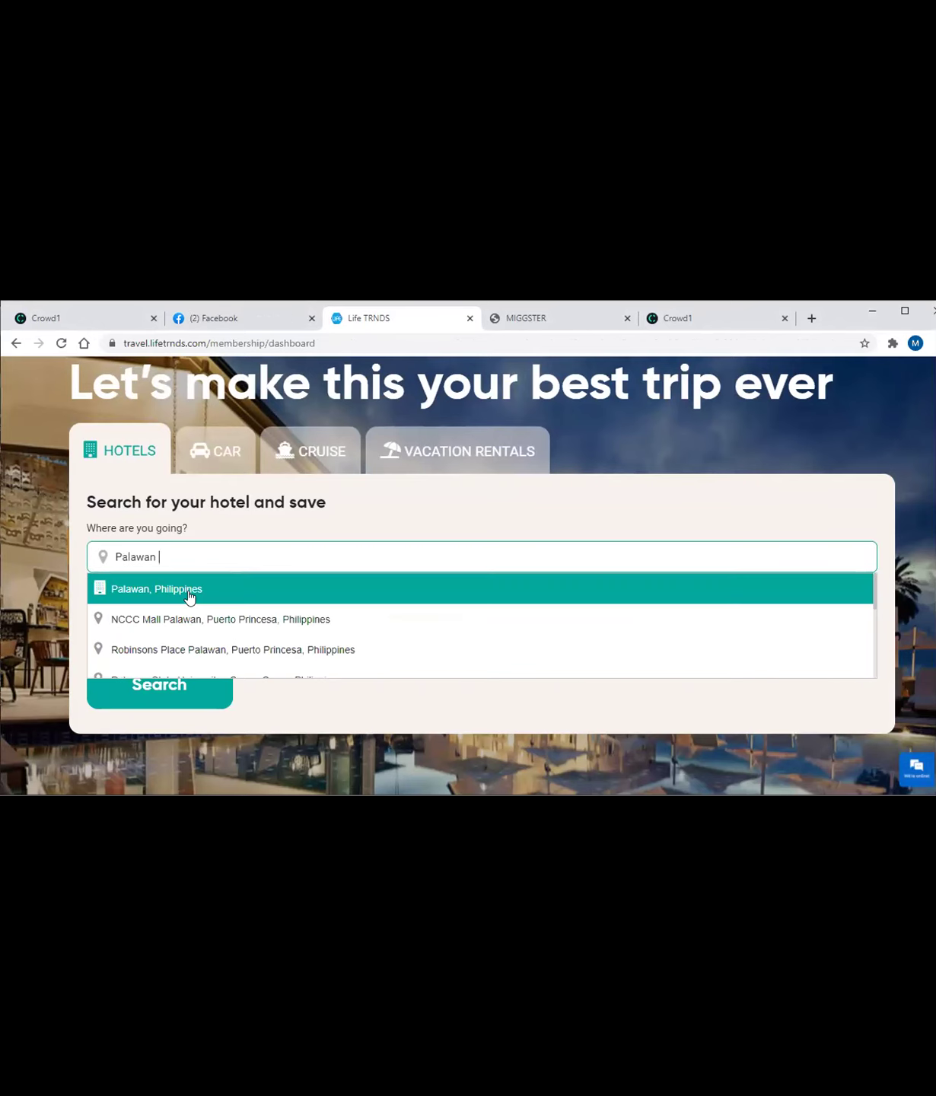
left_click(189, 598)
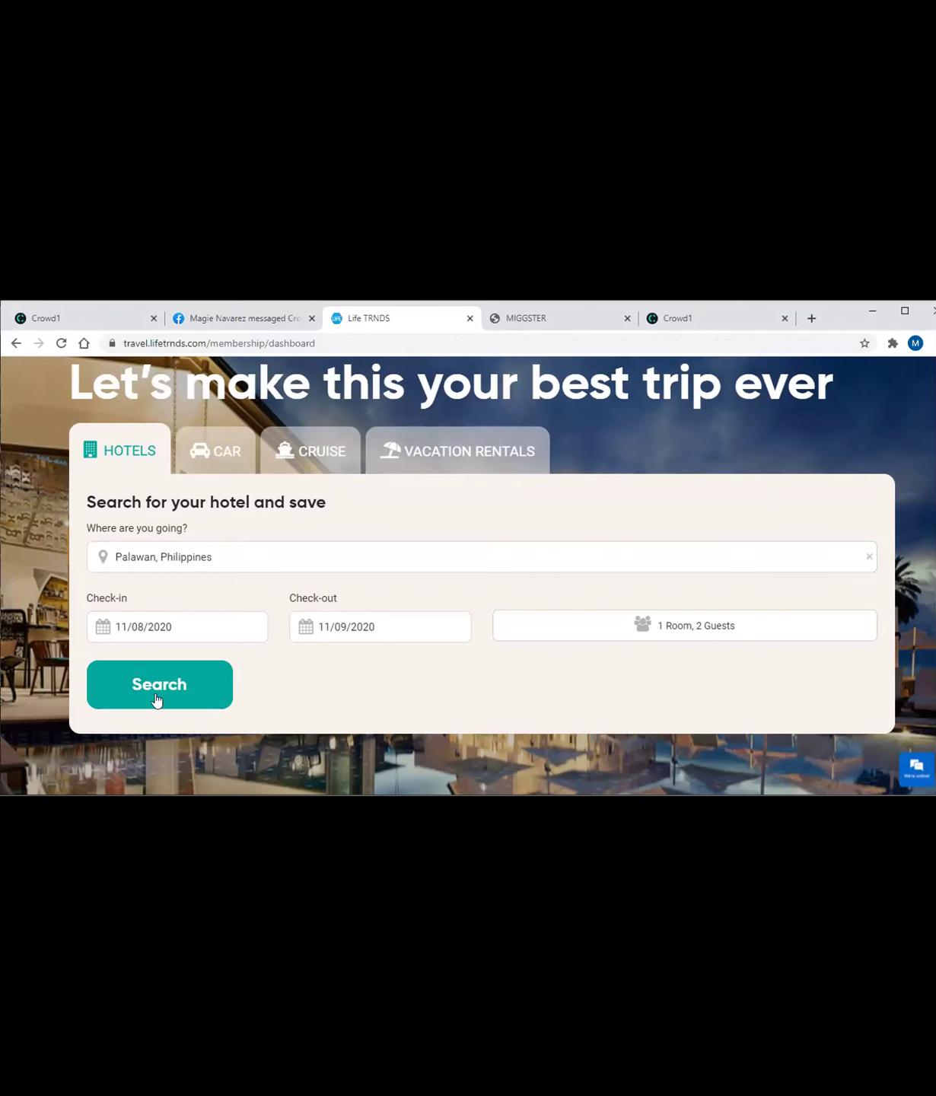
Step: Run the Palawan hotel search, which finds 471 hotels
left_click(156, 699)
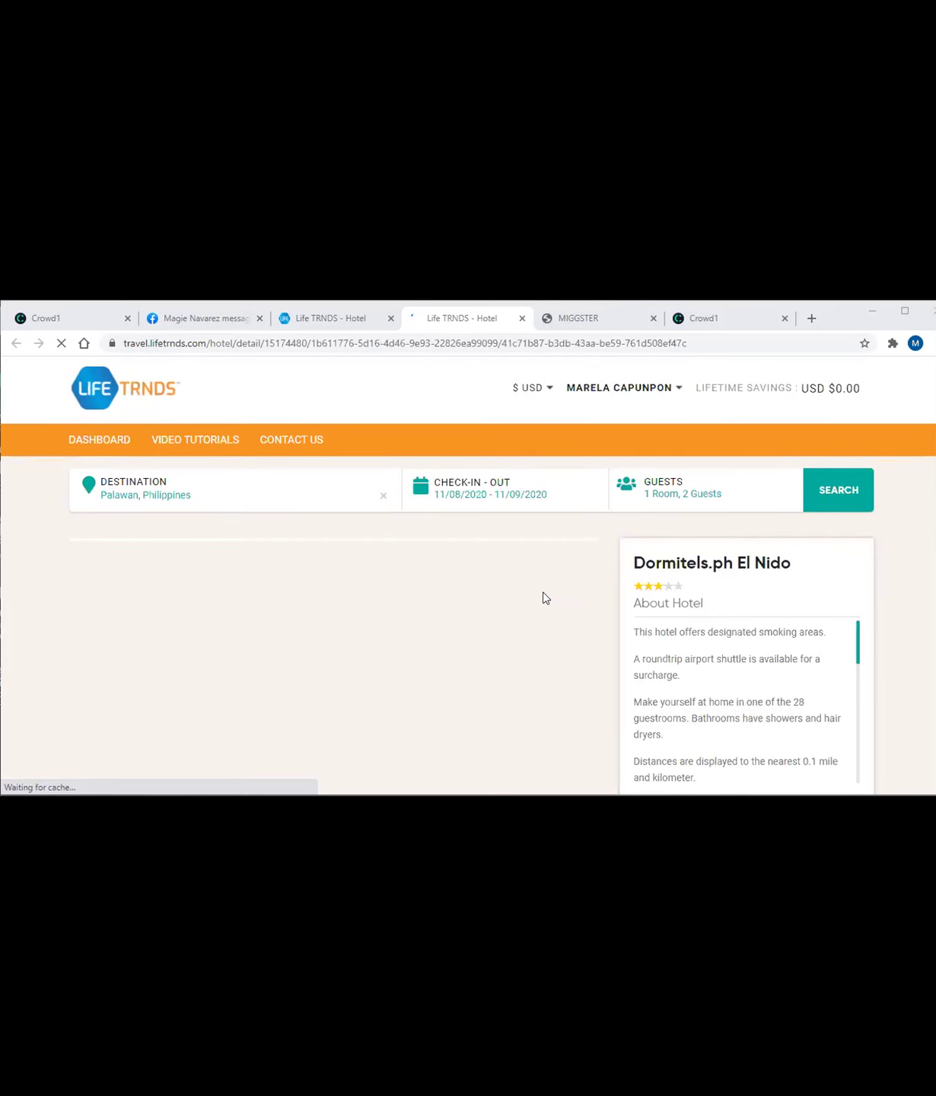
Step: Scroll the Dormitels.ph El Nido page down to its room availability list
scroll(543, 592, "down", 1)
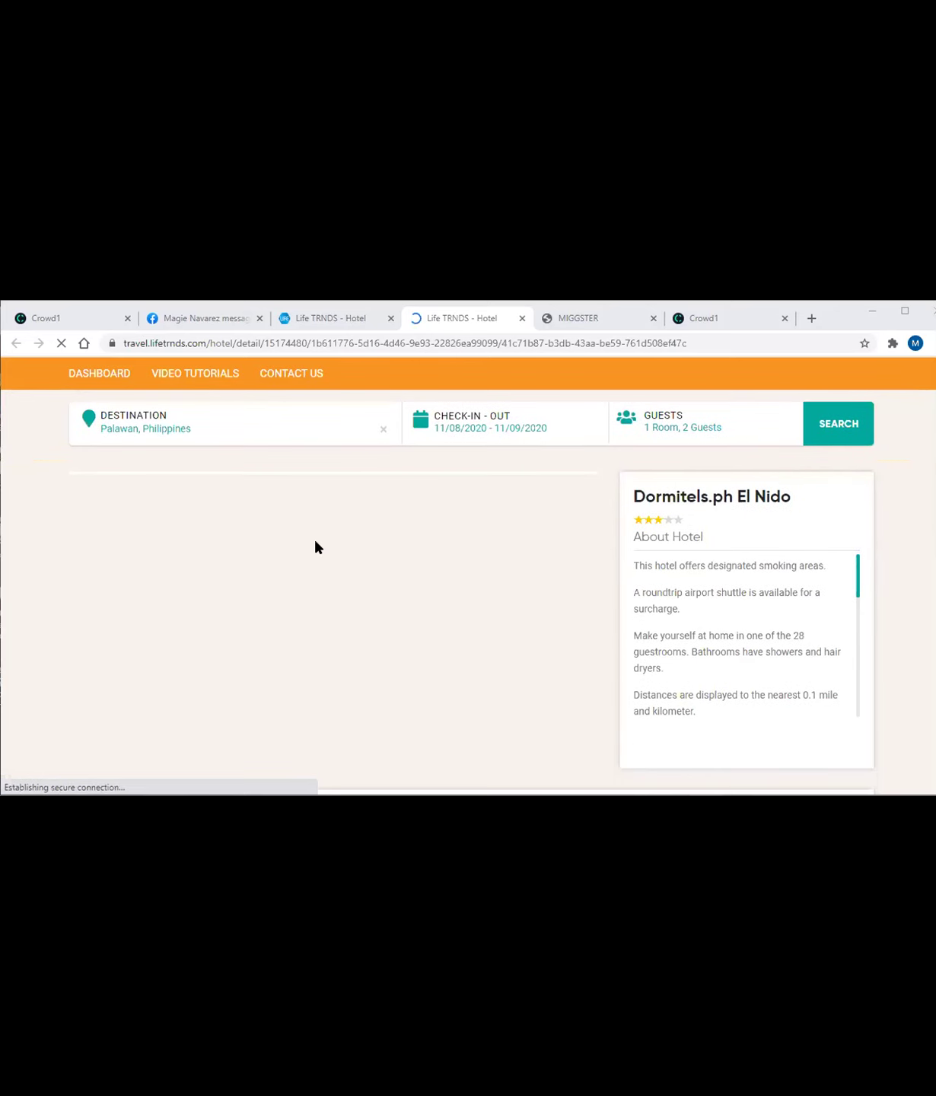
scroll(315, 542, "down", 1)
scroll(315, 543, "down", 5)
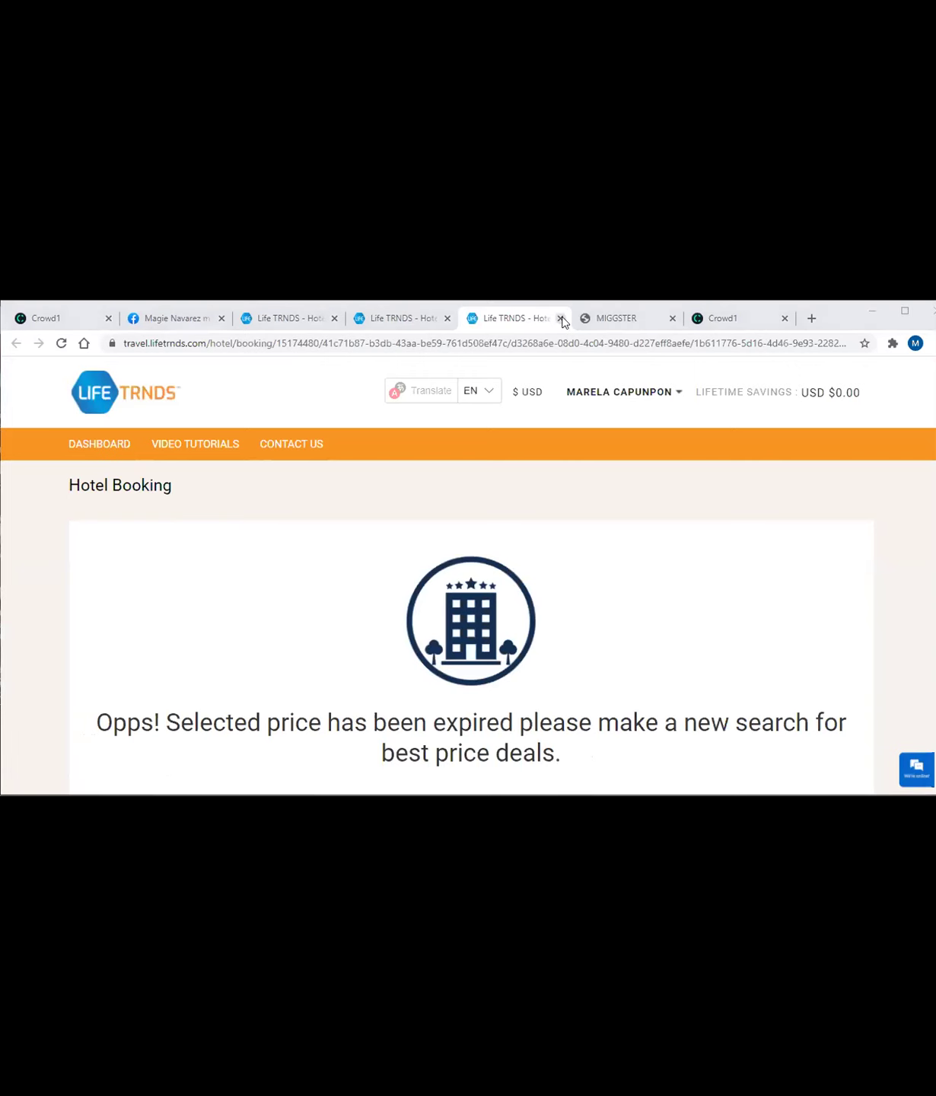
Step: Close the expired-price booking tab and scroll through the Palawan search results again
key("ctrl+w")
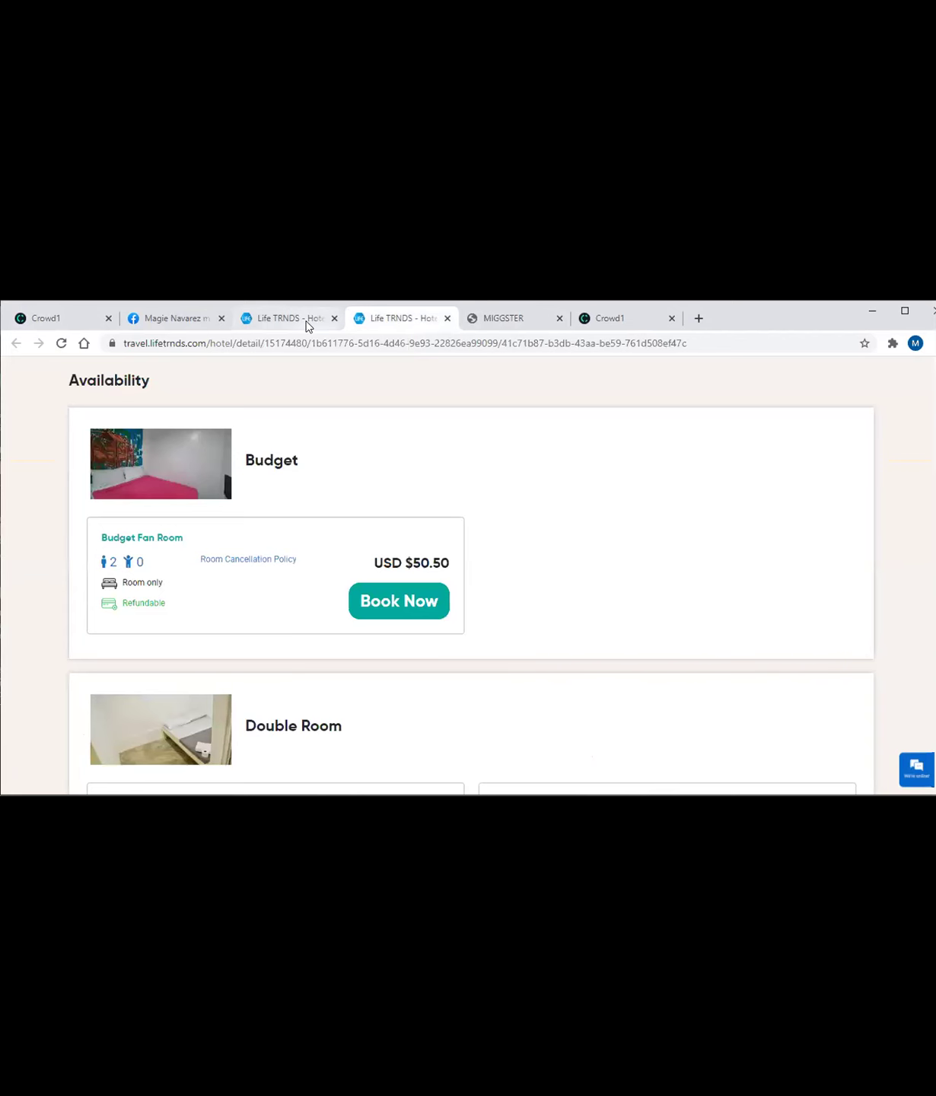
key("ctrl+shift+Tab")
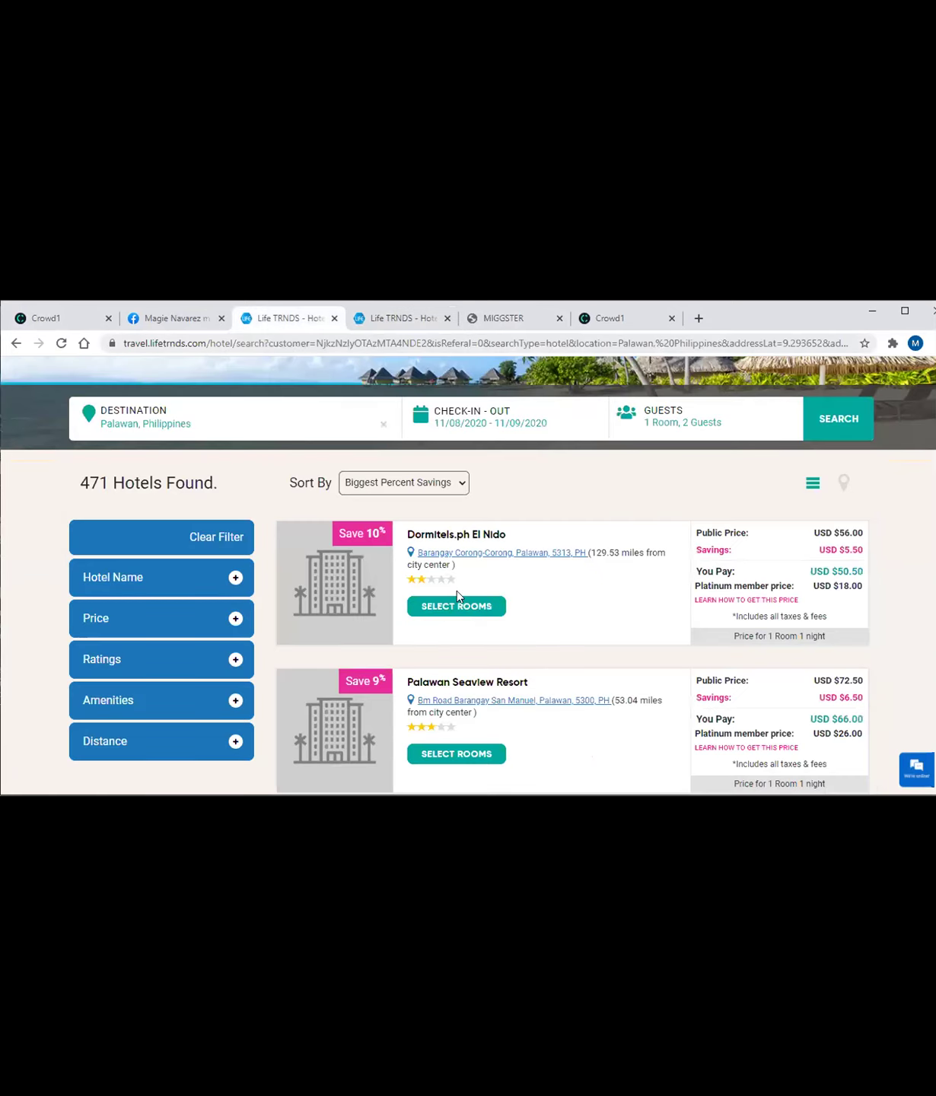
scroll(456, 647, "down", 3)
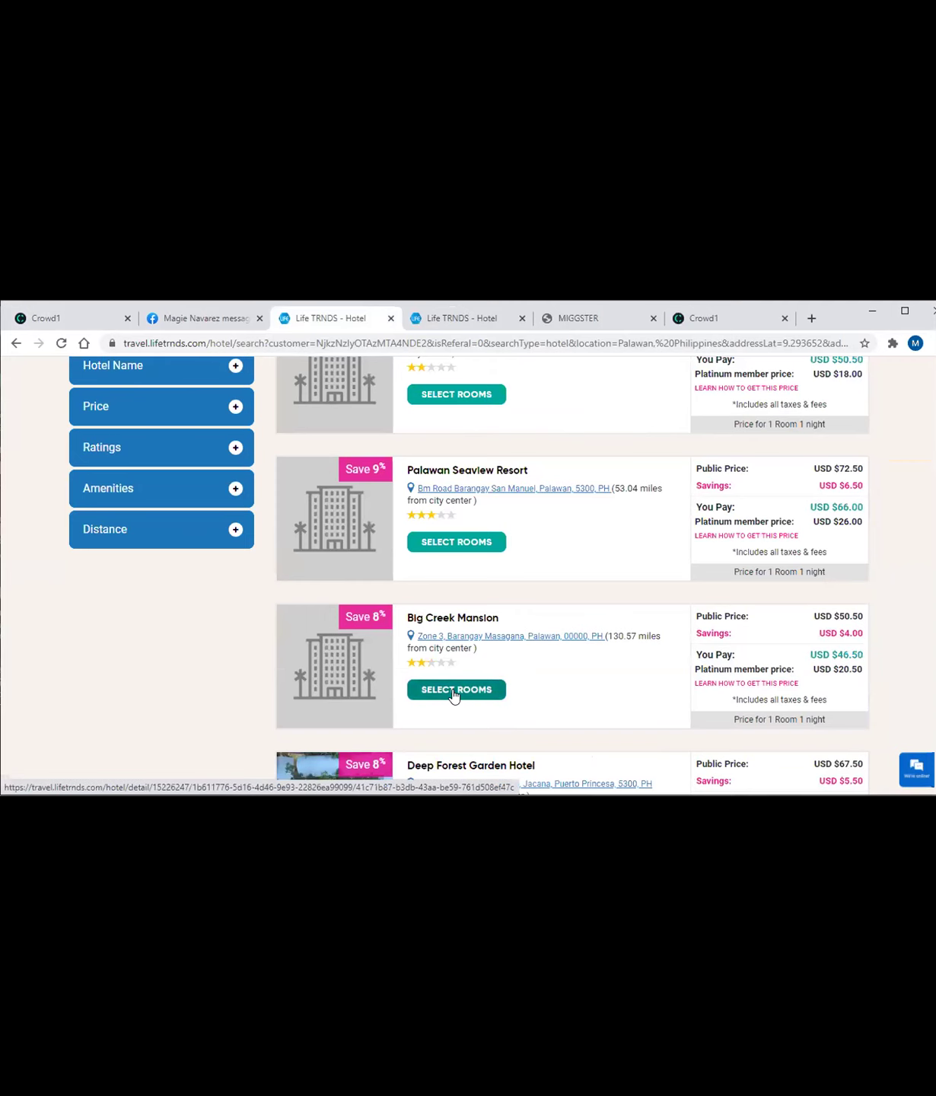
scroll(461, 620, "down", 3)
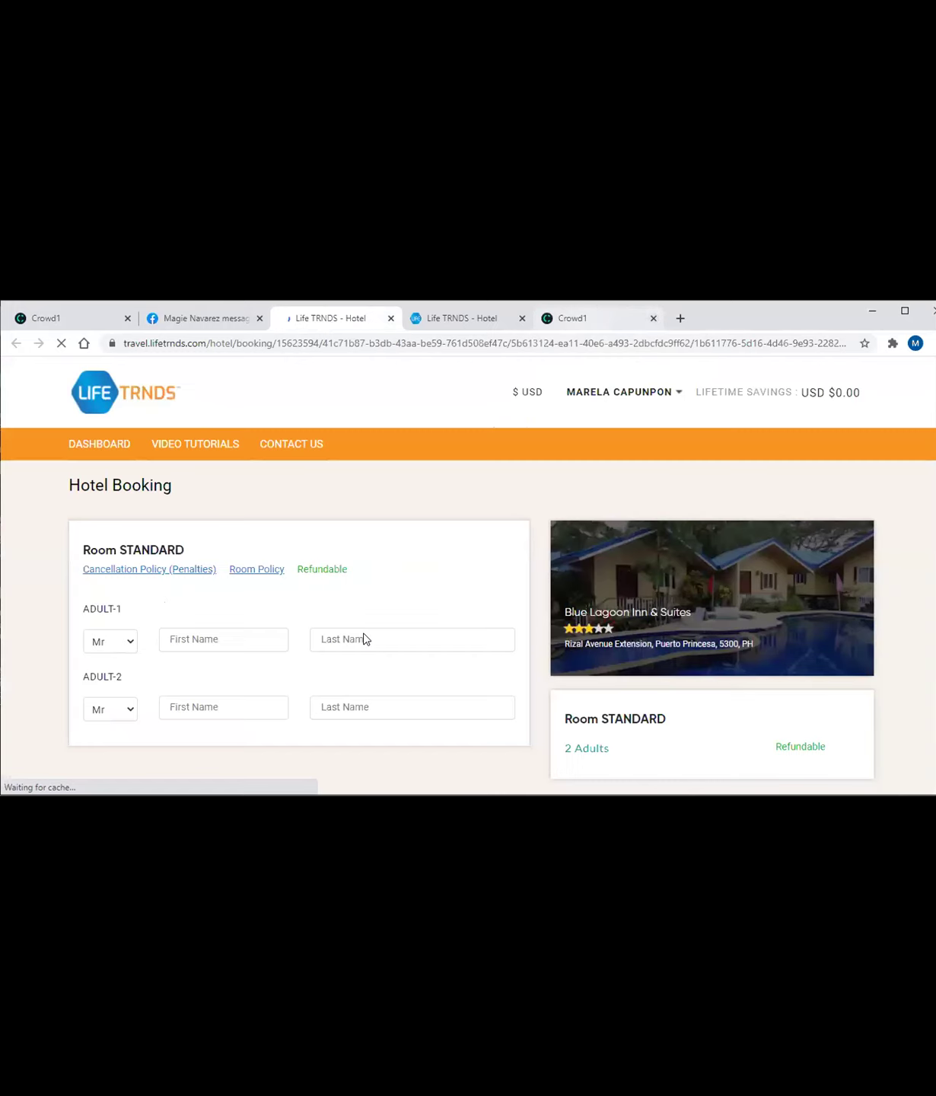
Step: Set the first adult guest's title to Ms and enter their first and last name
scroll(130, 518, "down", 2)
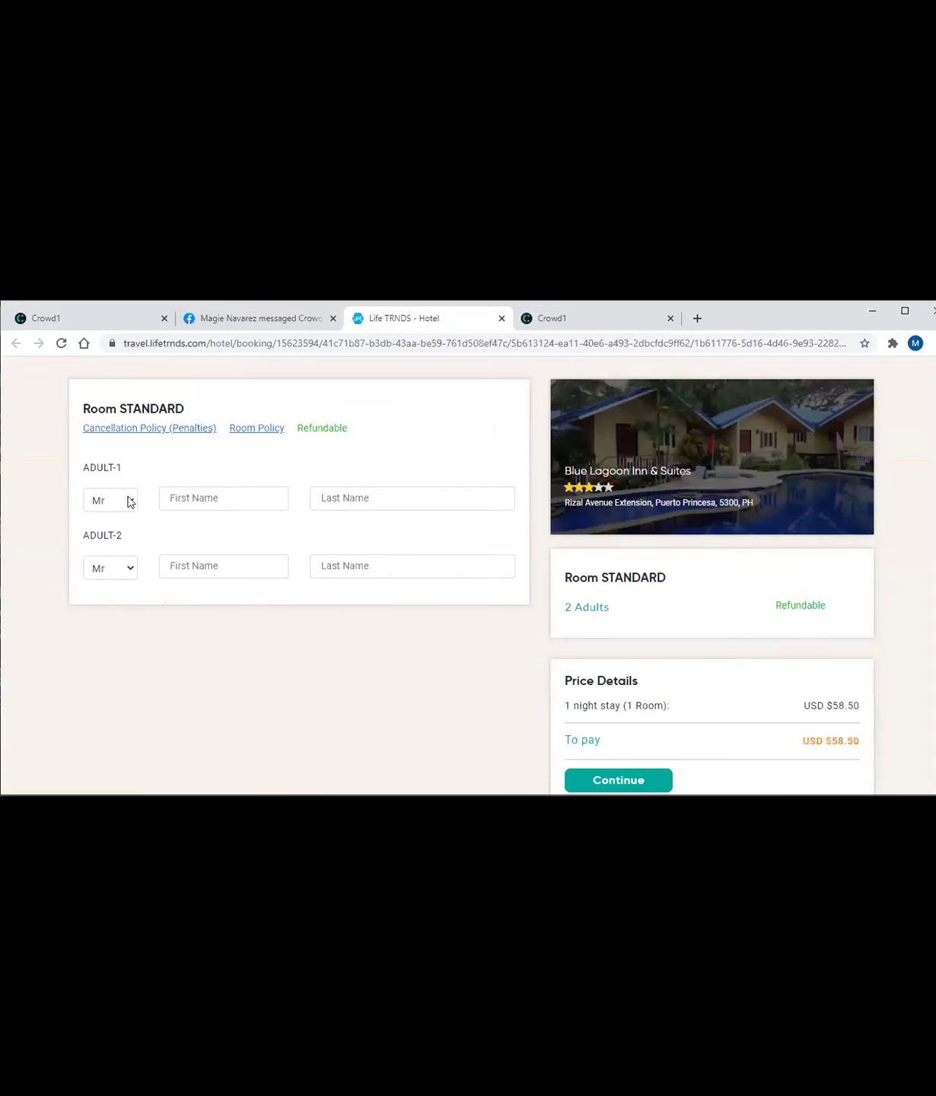
left_click(129, 501)
left_click(115, 551)
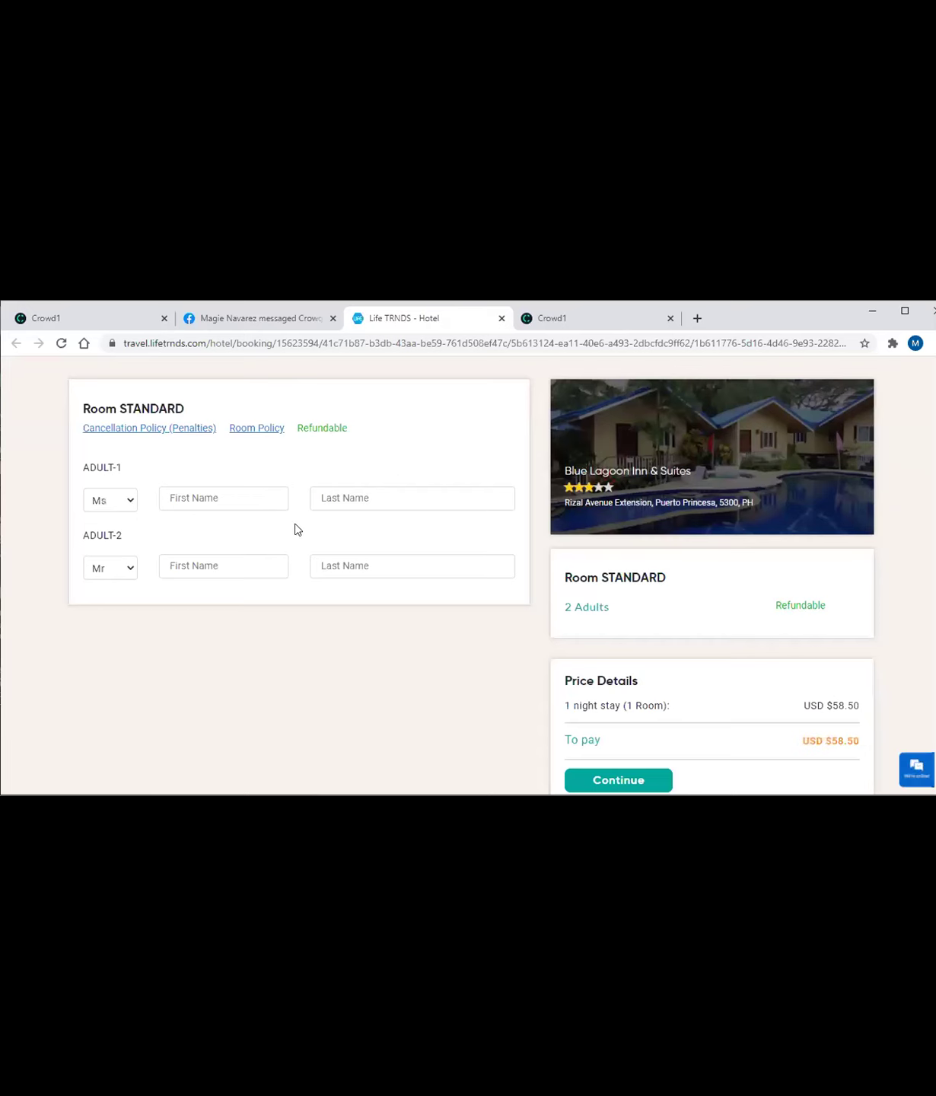
key("Tab")
key("Tab")
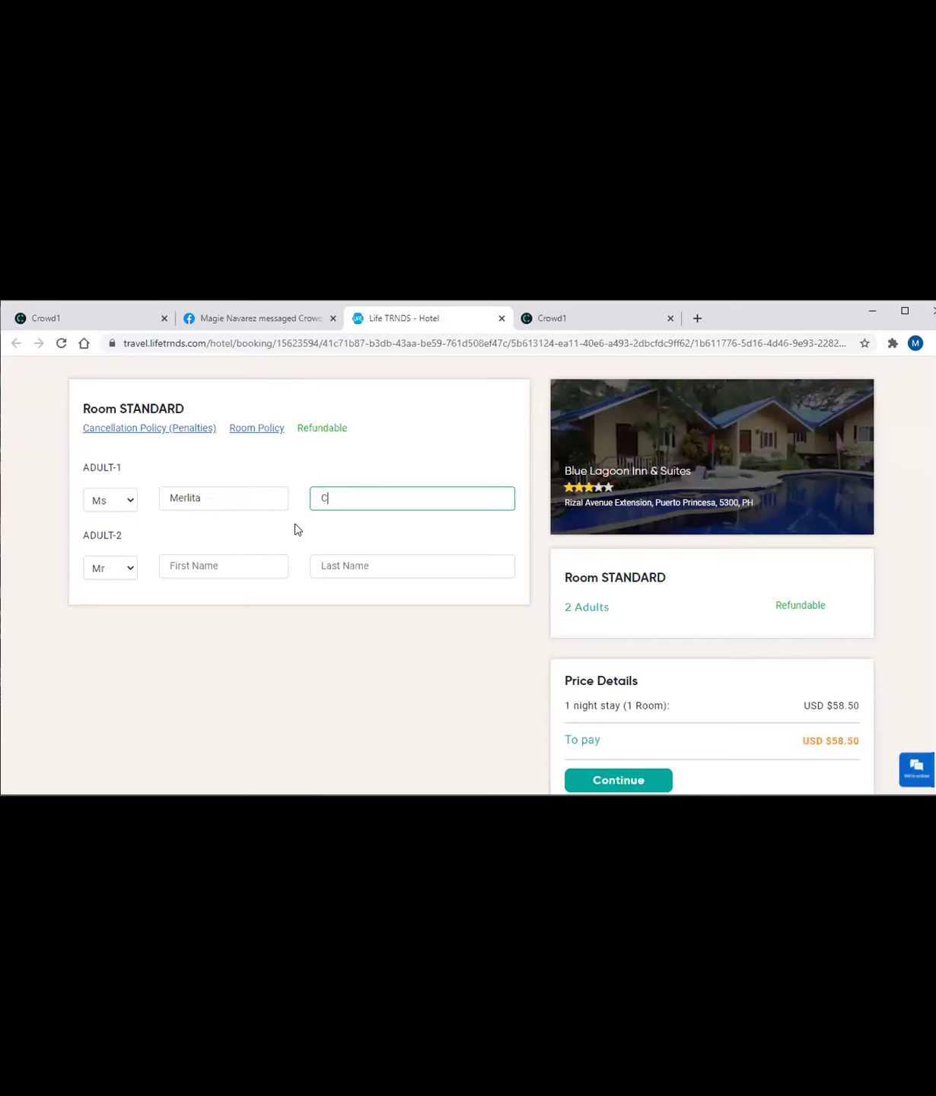
key("Tab")
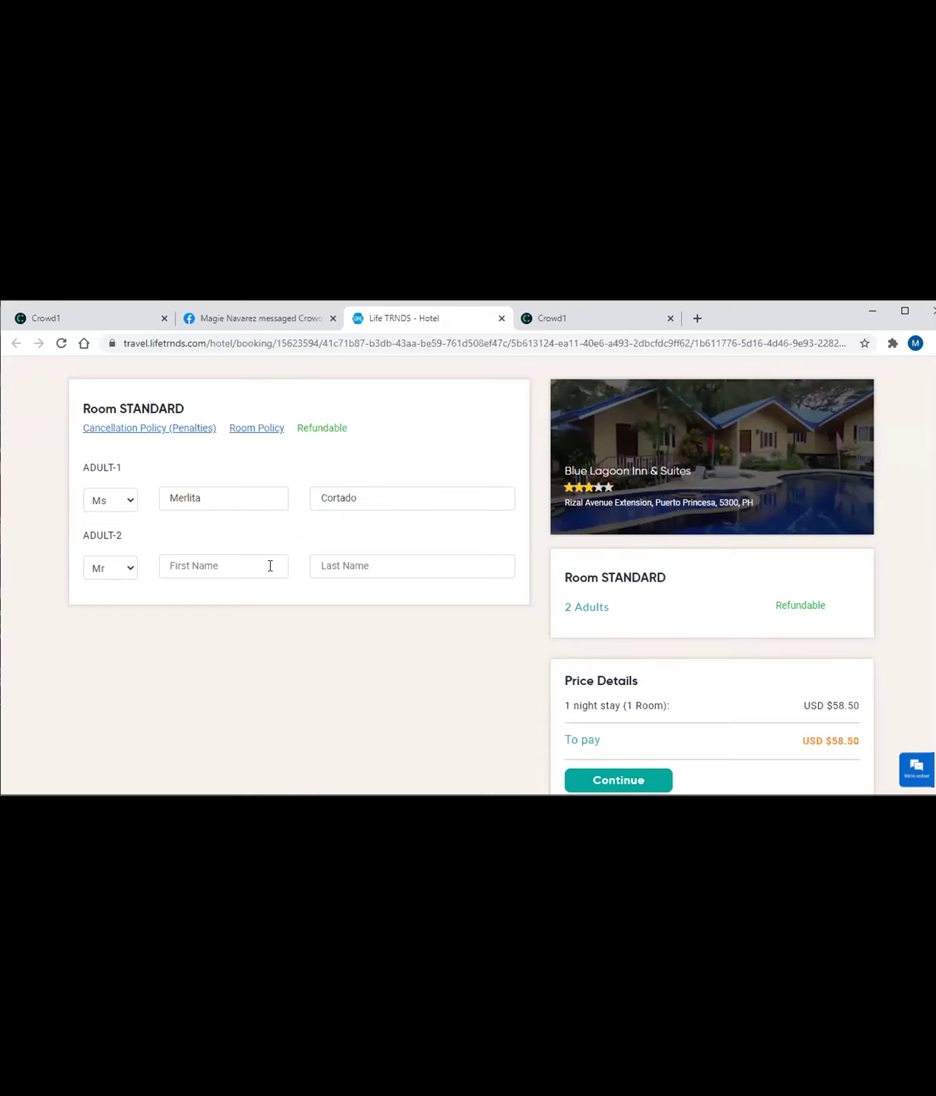
Step: Enter the second adult guest's first and last name
left_click(270, 565)
key("Tab")
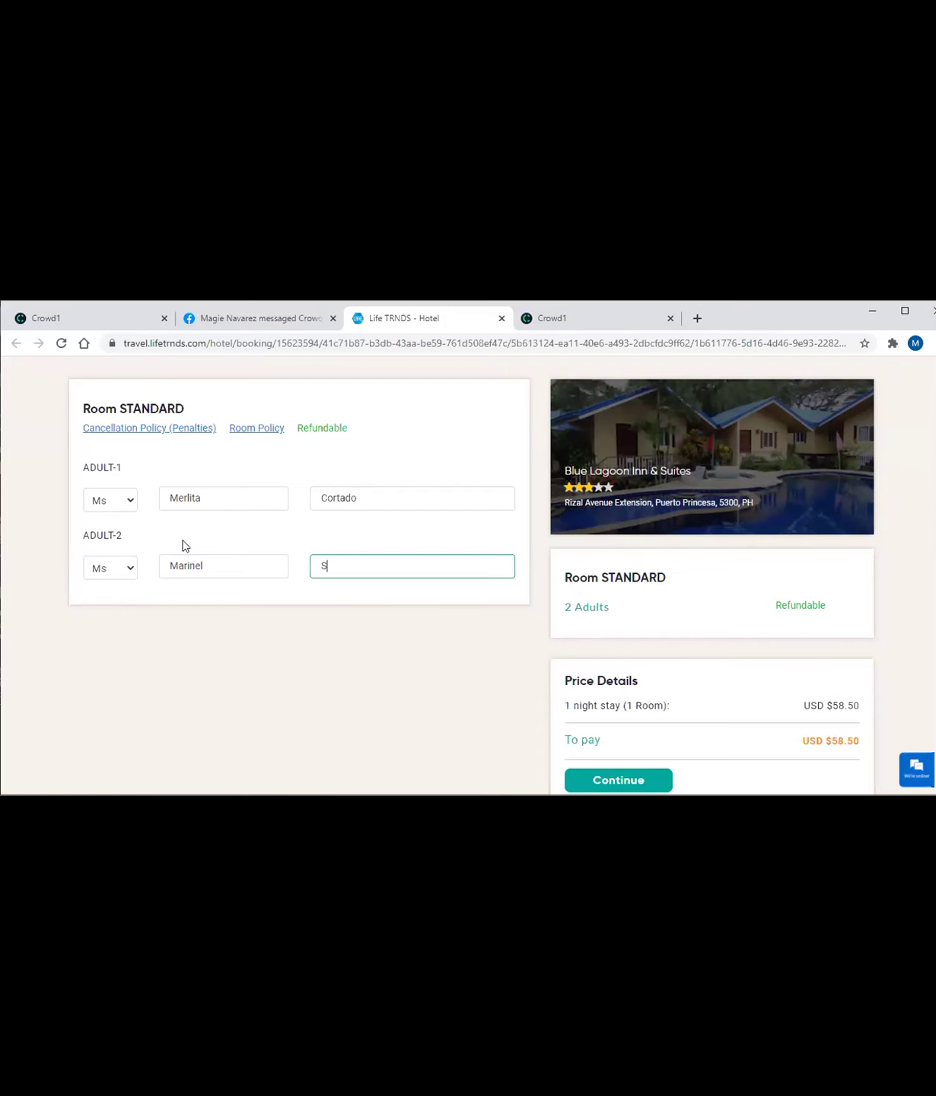
scroll(221, 545, "down", 2)
scroll(224, 552, "up", 3)
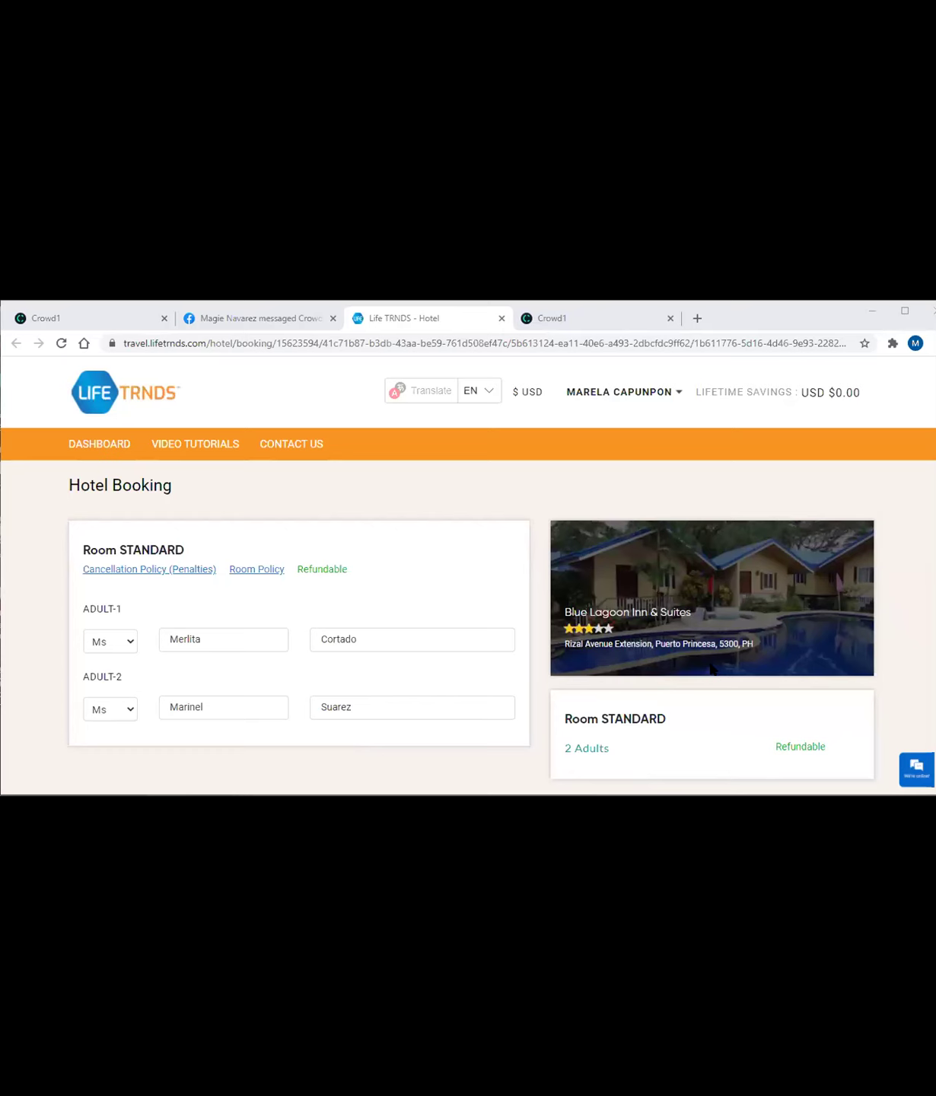
scroll(717, 668, "down", 3)
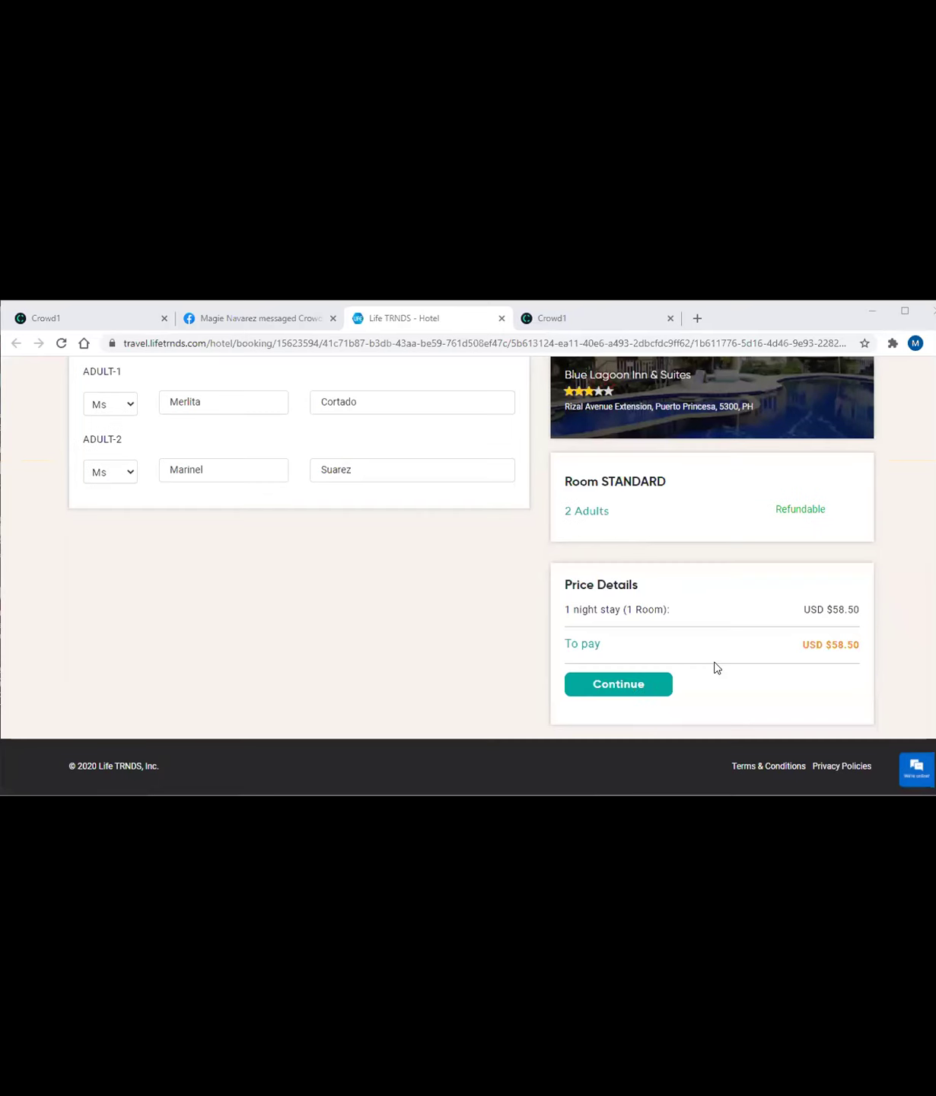
Step: Continue to the contact details step and accept the Booking Policies
left_click(619, 684)
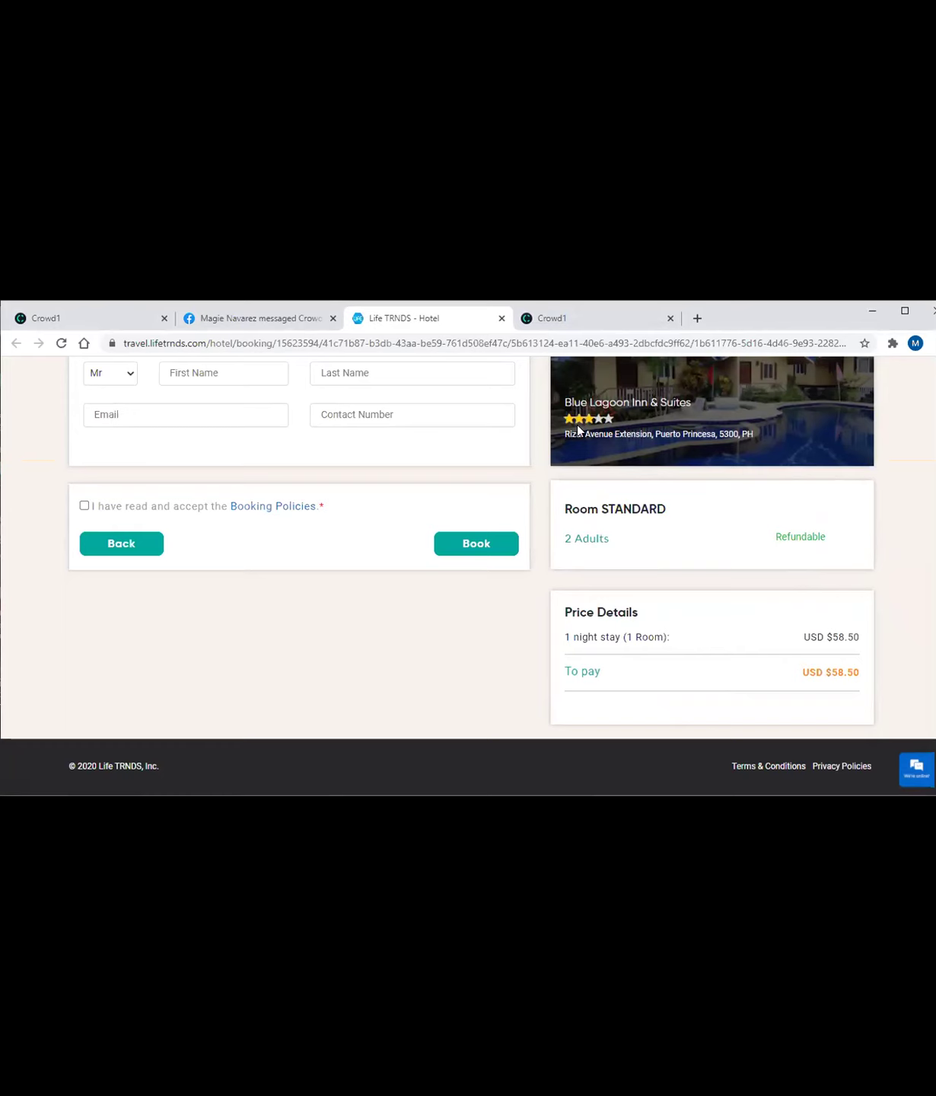
scroll(426, 690, "up", 2)
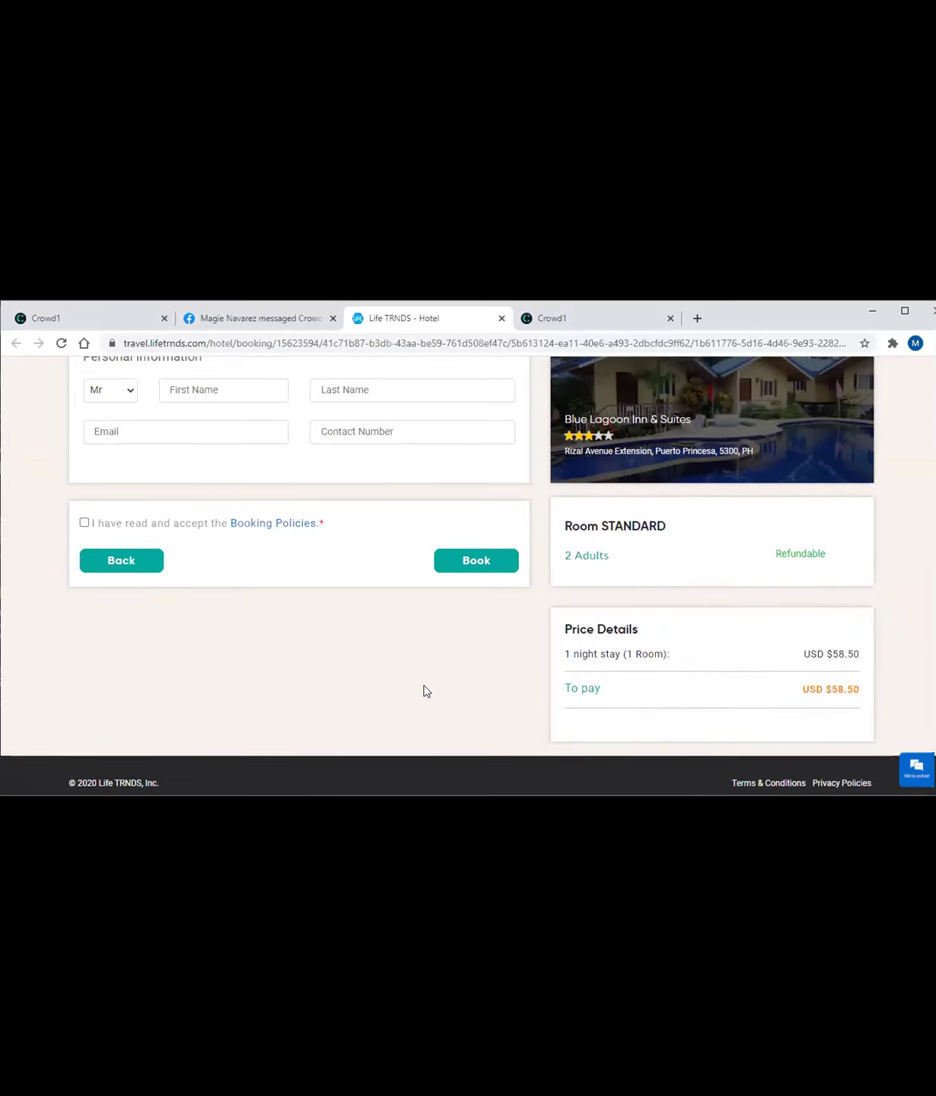
scroll(426, 689, "up", 1)
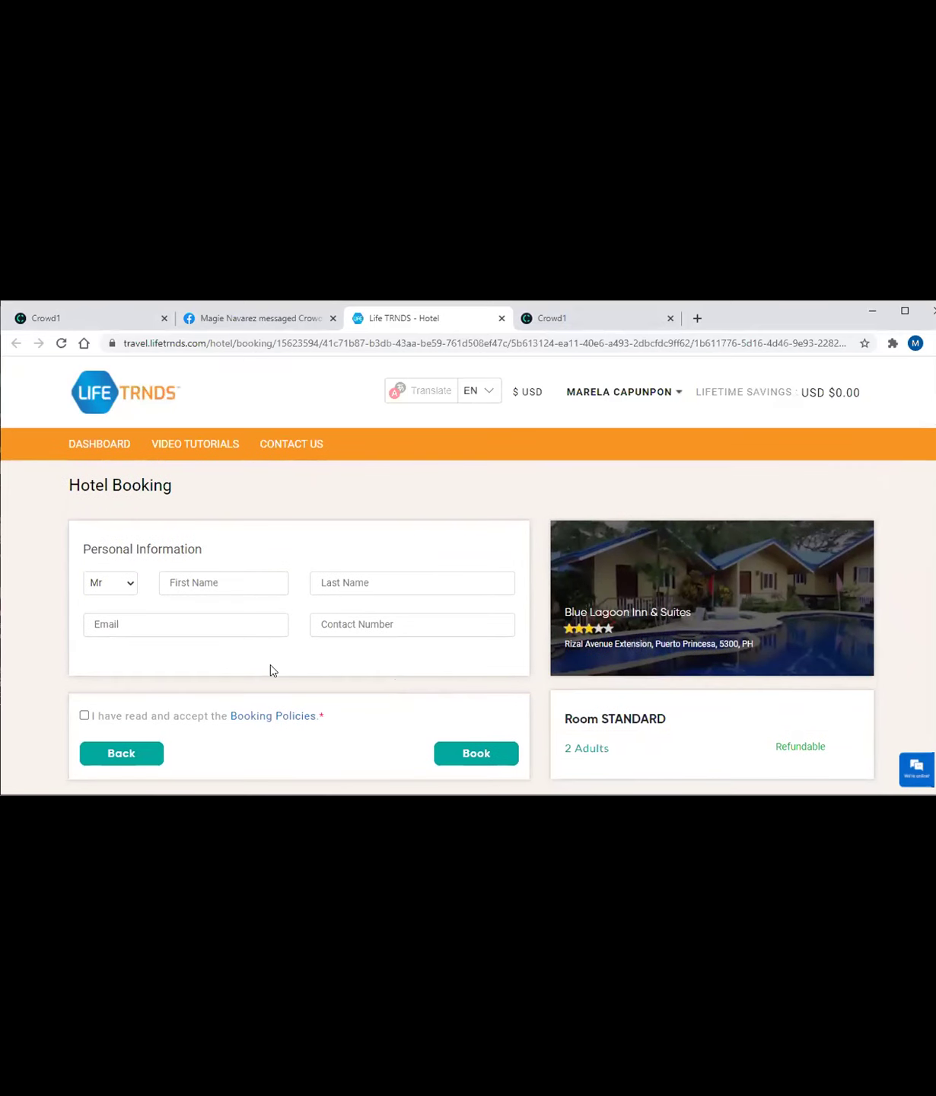
left_click(84, 716)
scroll(298, 741, "down", 2)
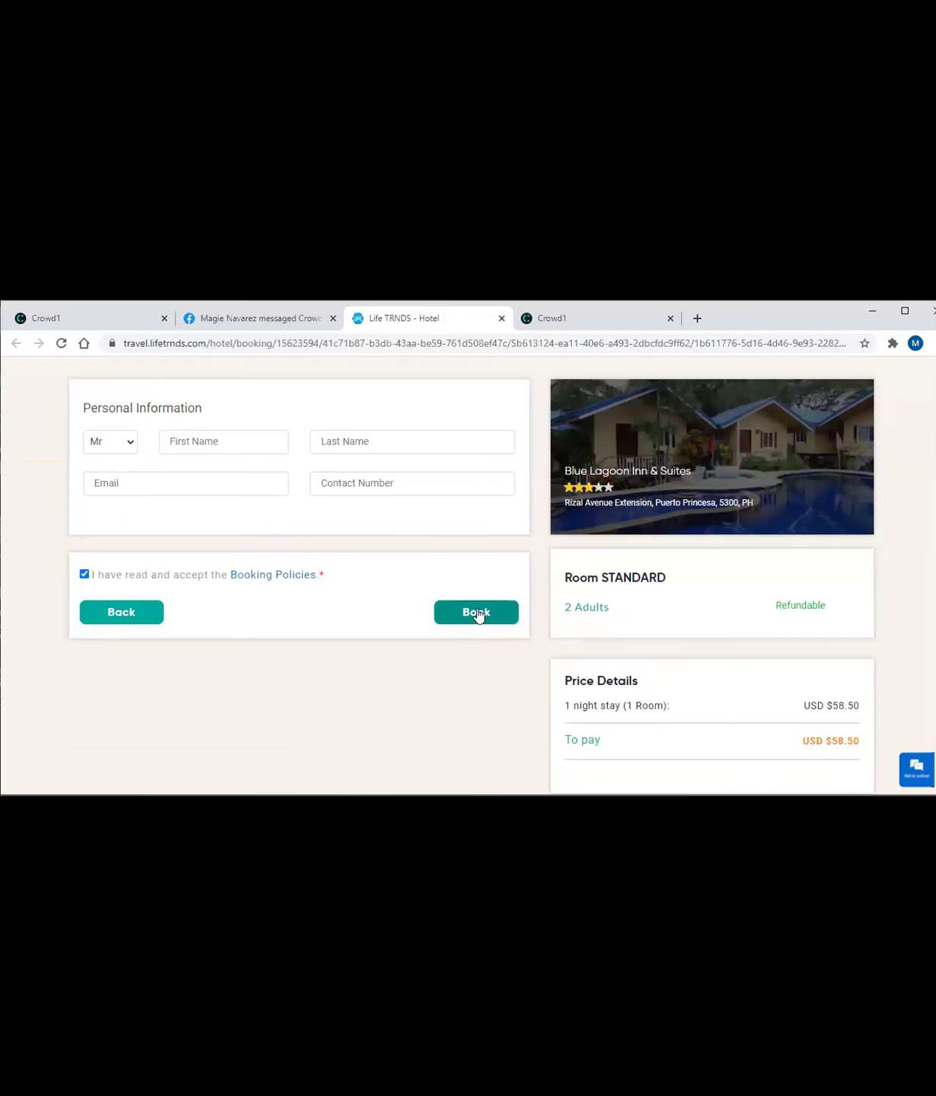
left_click(474, 615)
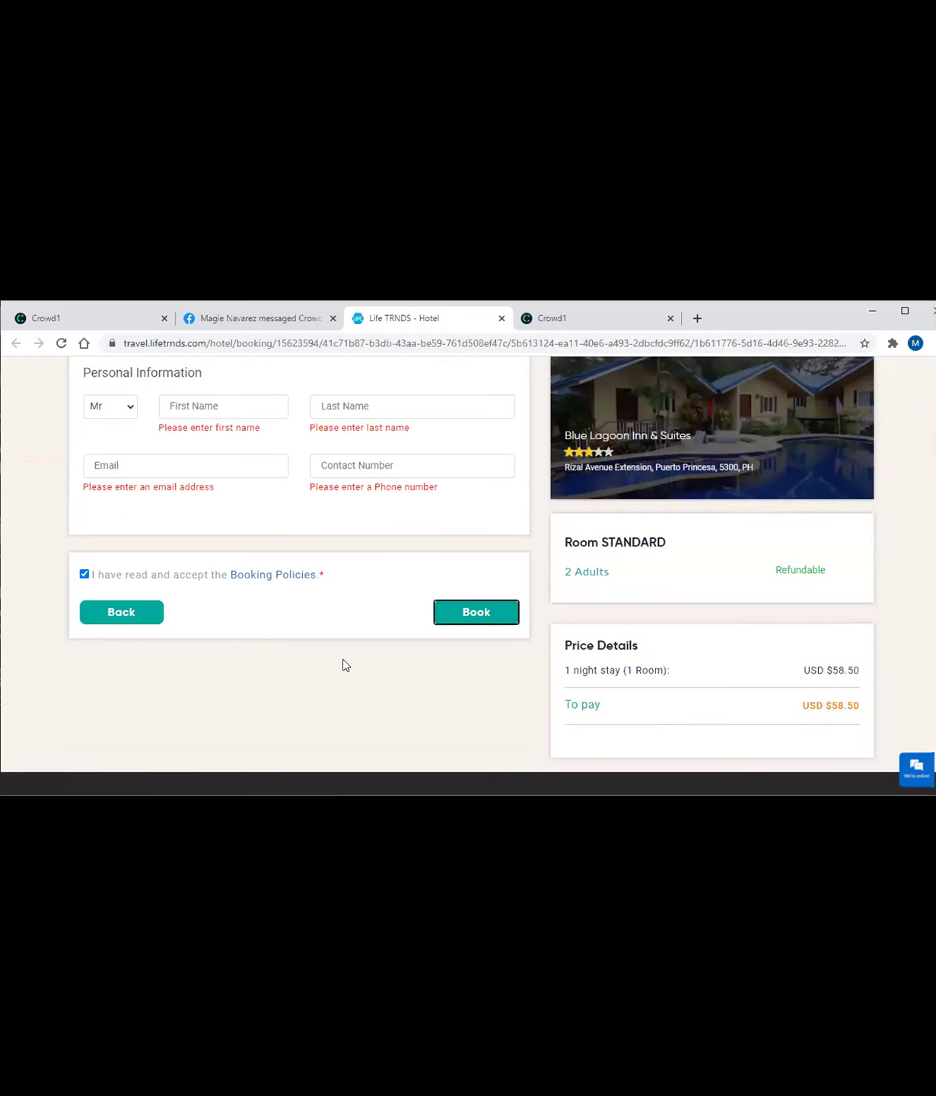
scroll(271, 628, "up", 3)
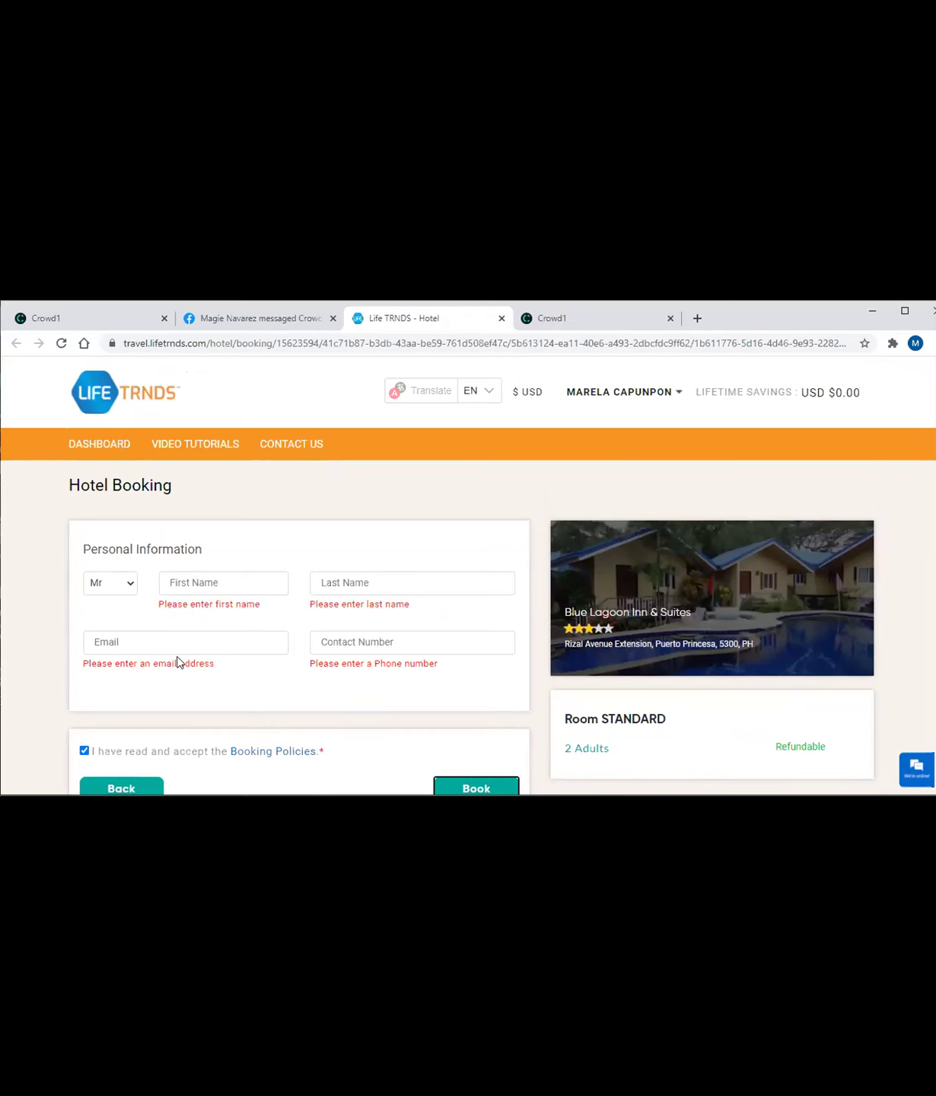
Step: Fill in the contact's first name, last name, Gmail address and contact number, then submit the booking
left_click(246, 582)
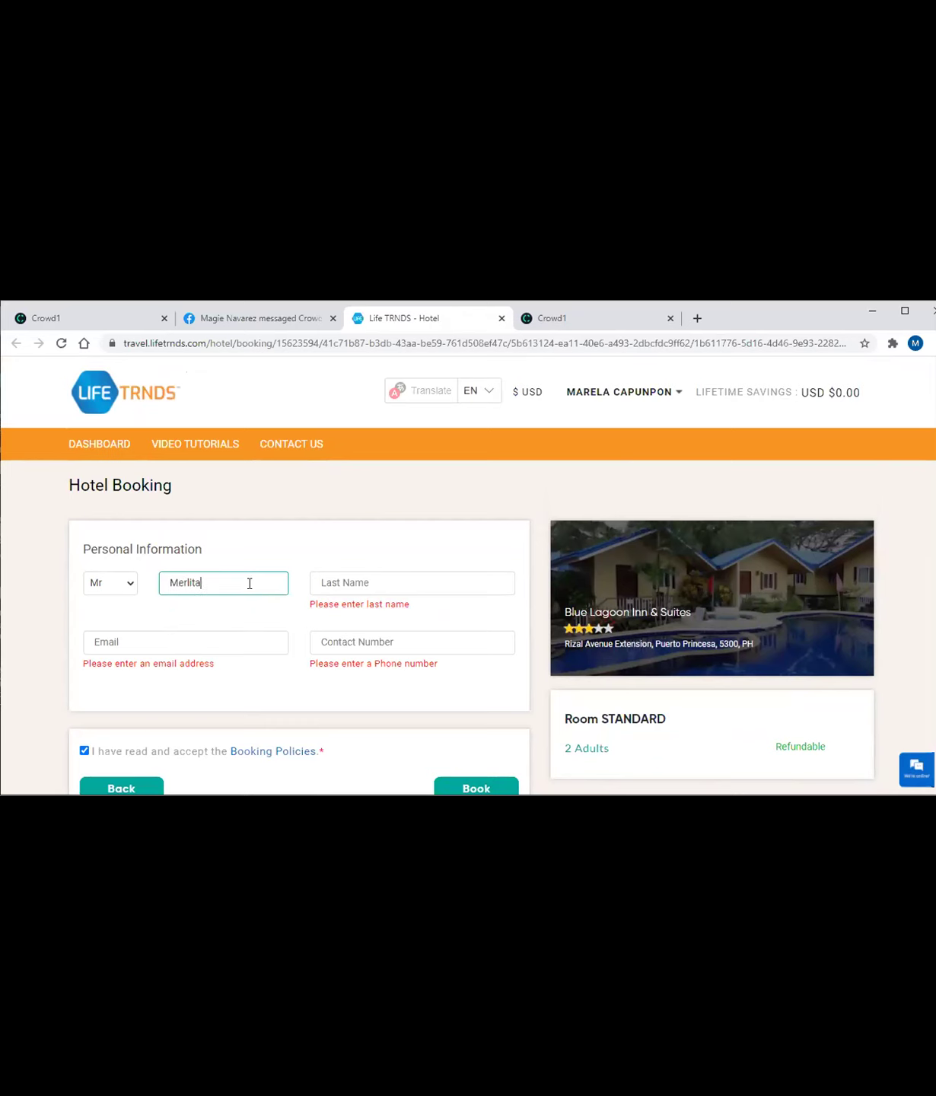
key("Tab")
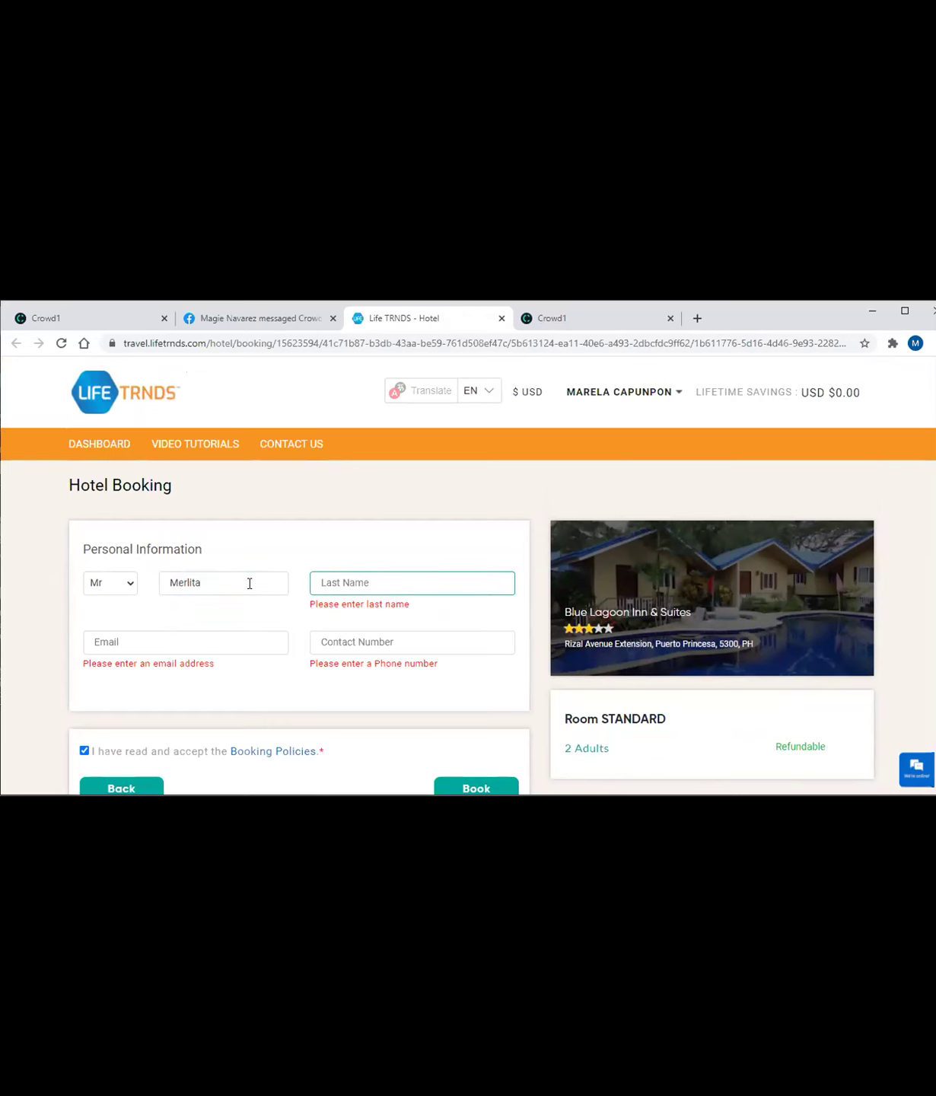
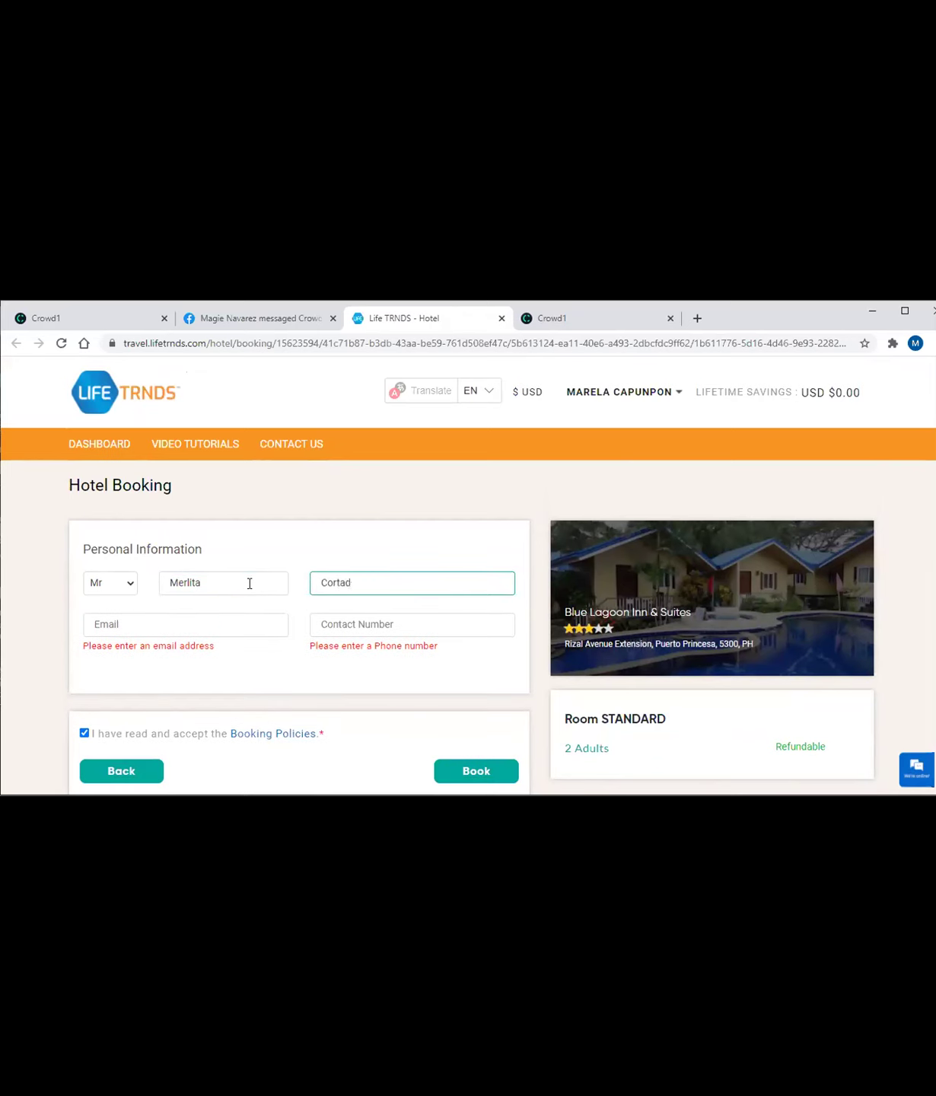
left_click(236, 618)
key("Tab")
left_click(212, 618)
type("/@gmail.com")
left_click(372, 632)
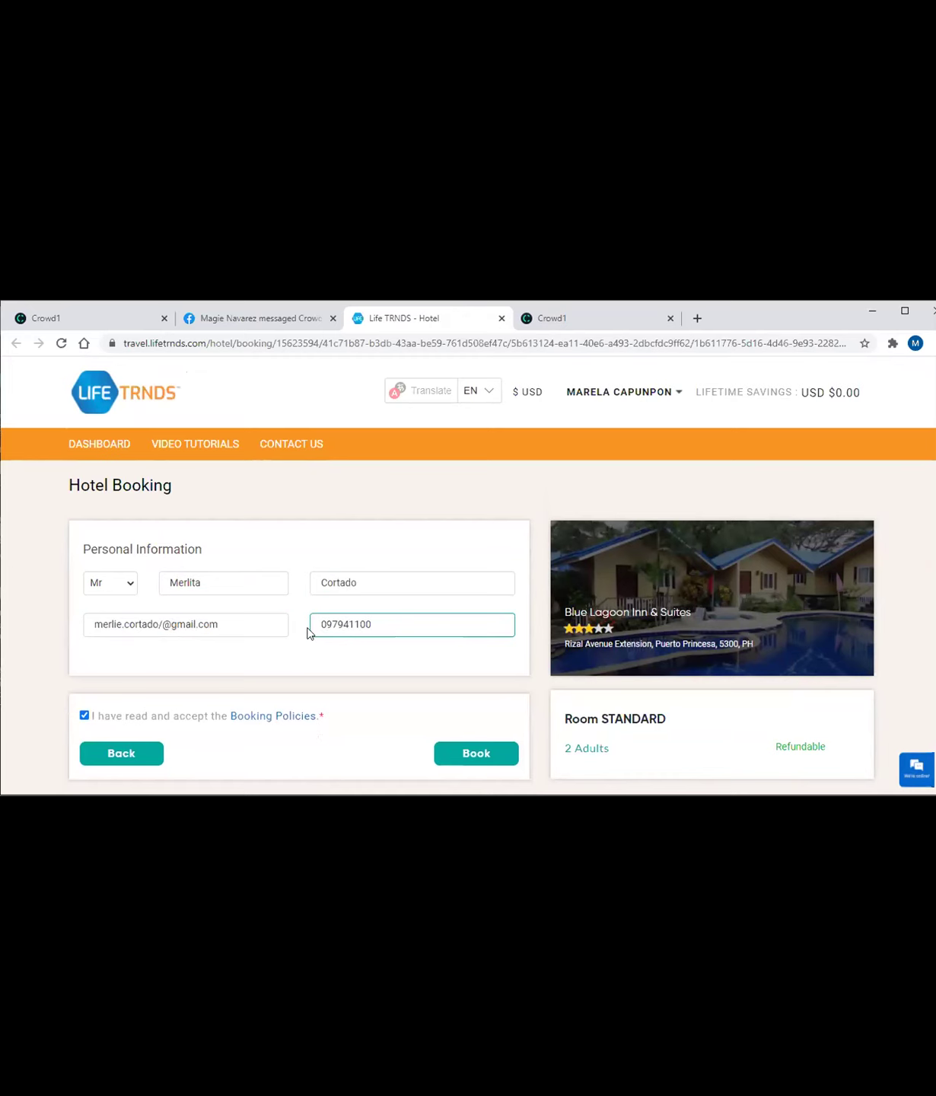
scroll(301, 618, "down", 3)
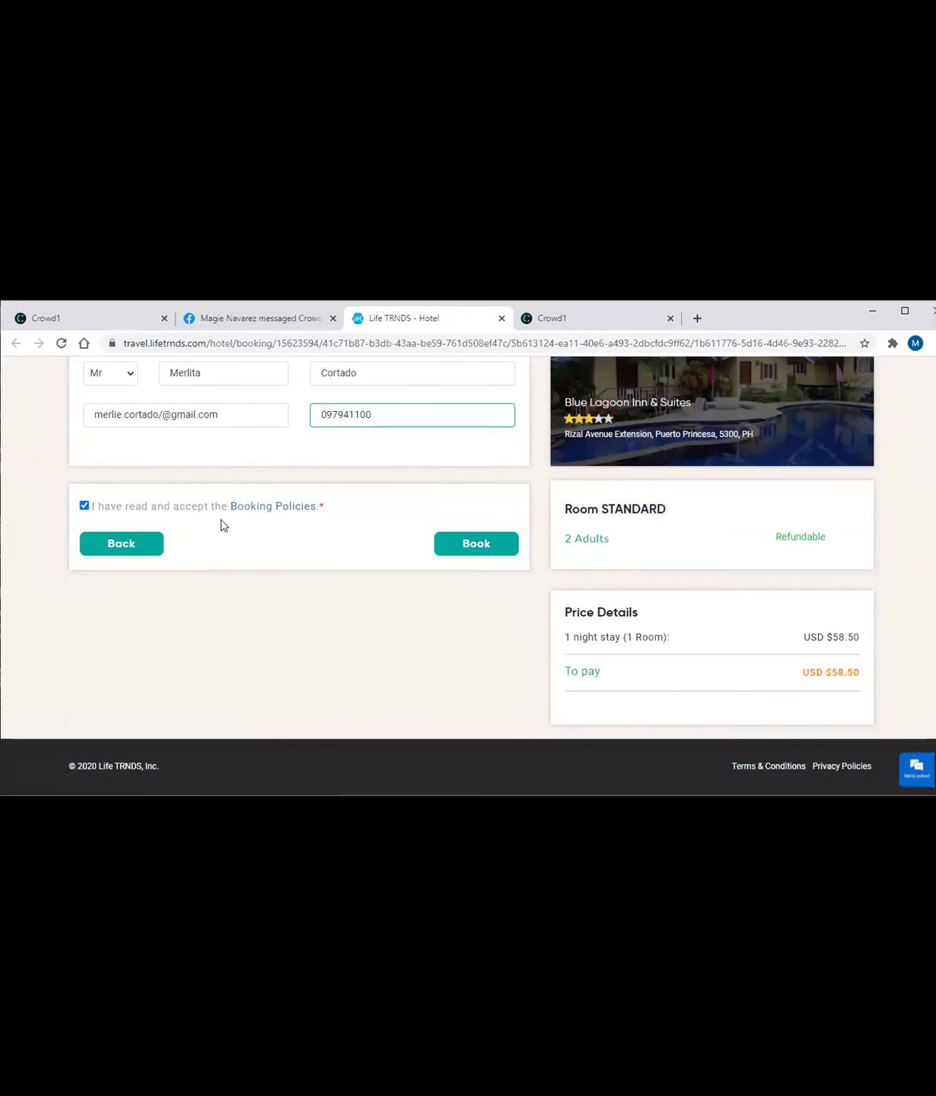
left_click(487, 545)
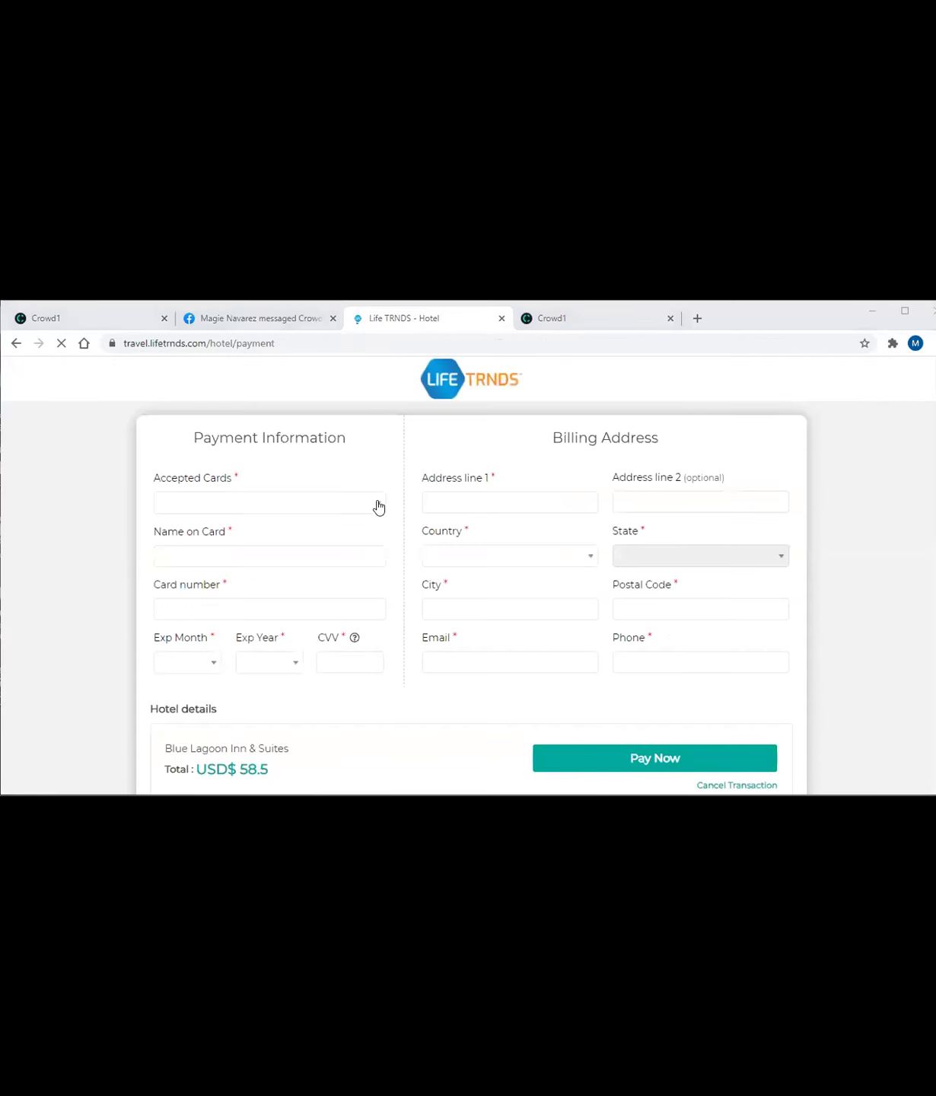
Step: Check the accepted card types, then enter the cardholder's name in Name on Card
left_click(363, 509)
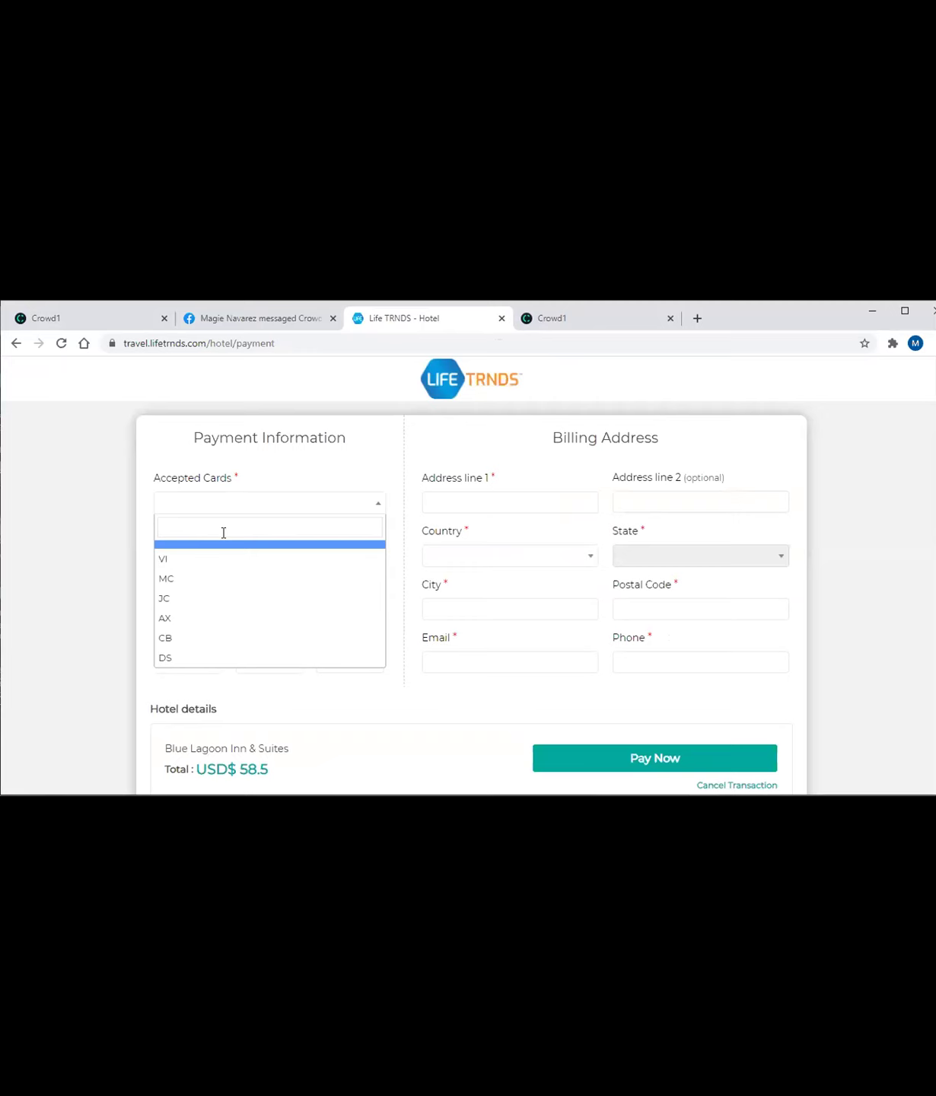
left_click(902, 647)
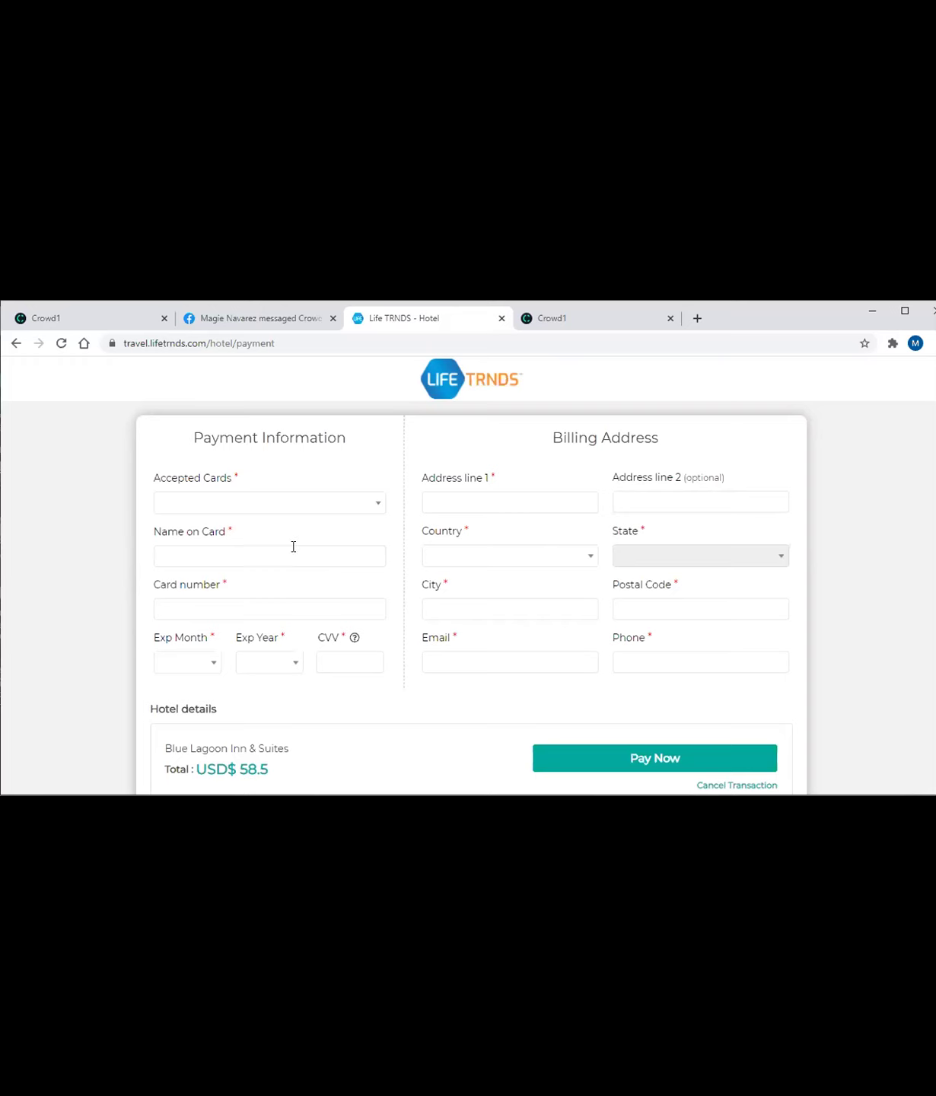
left_click(313, 559)
scroll(271, 642, "down", 1)
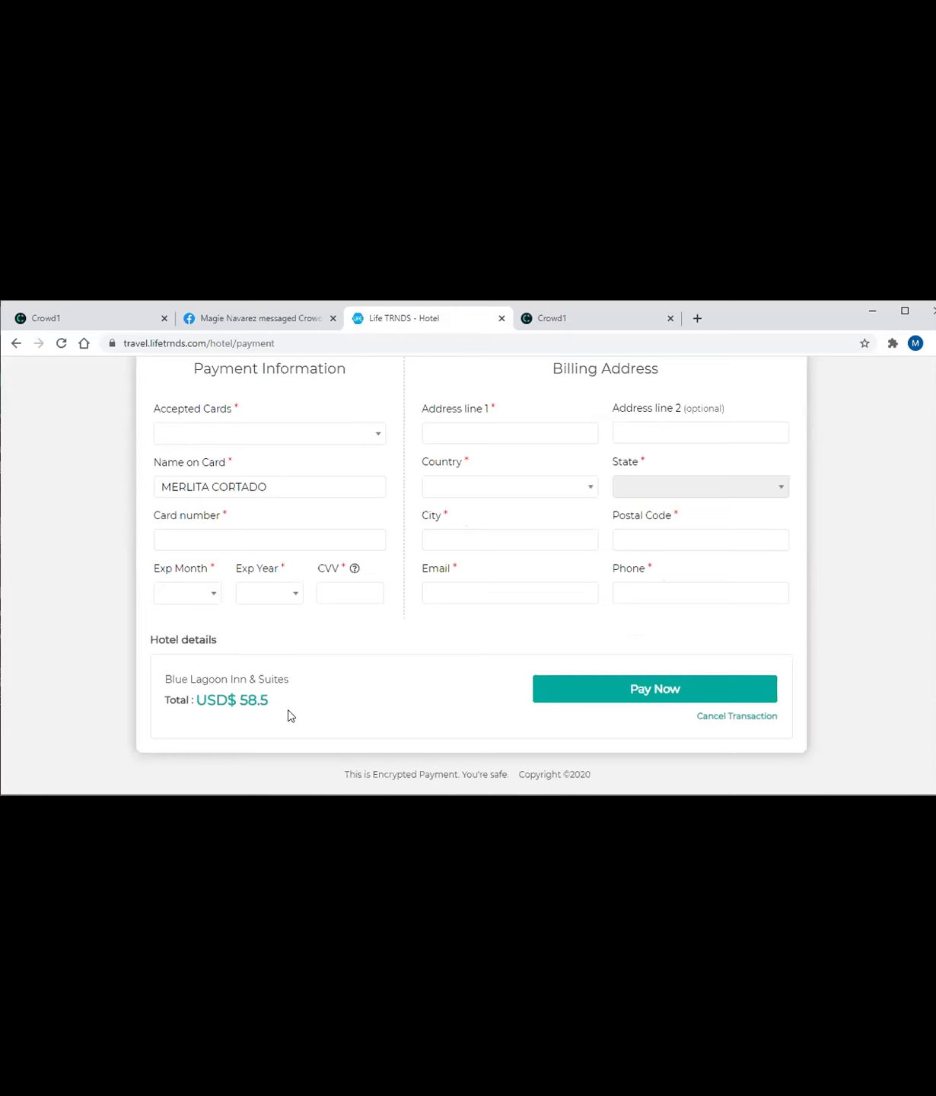
Step: Scroll through the Blue Lagoon Inn & Suites payment form showing the USD$ 58.5 total
scroll(288, 717, "up", 1)
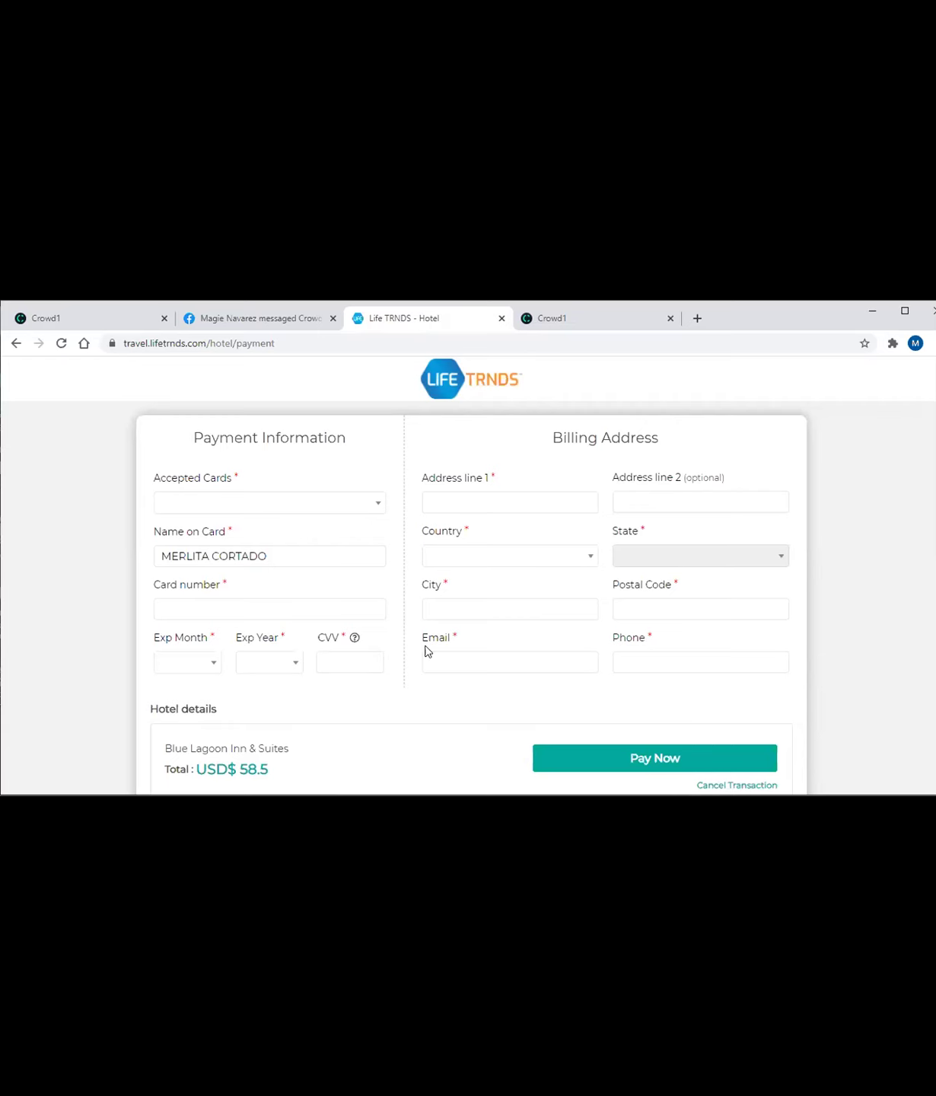
scroll(665, 653, "down", 1)
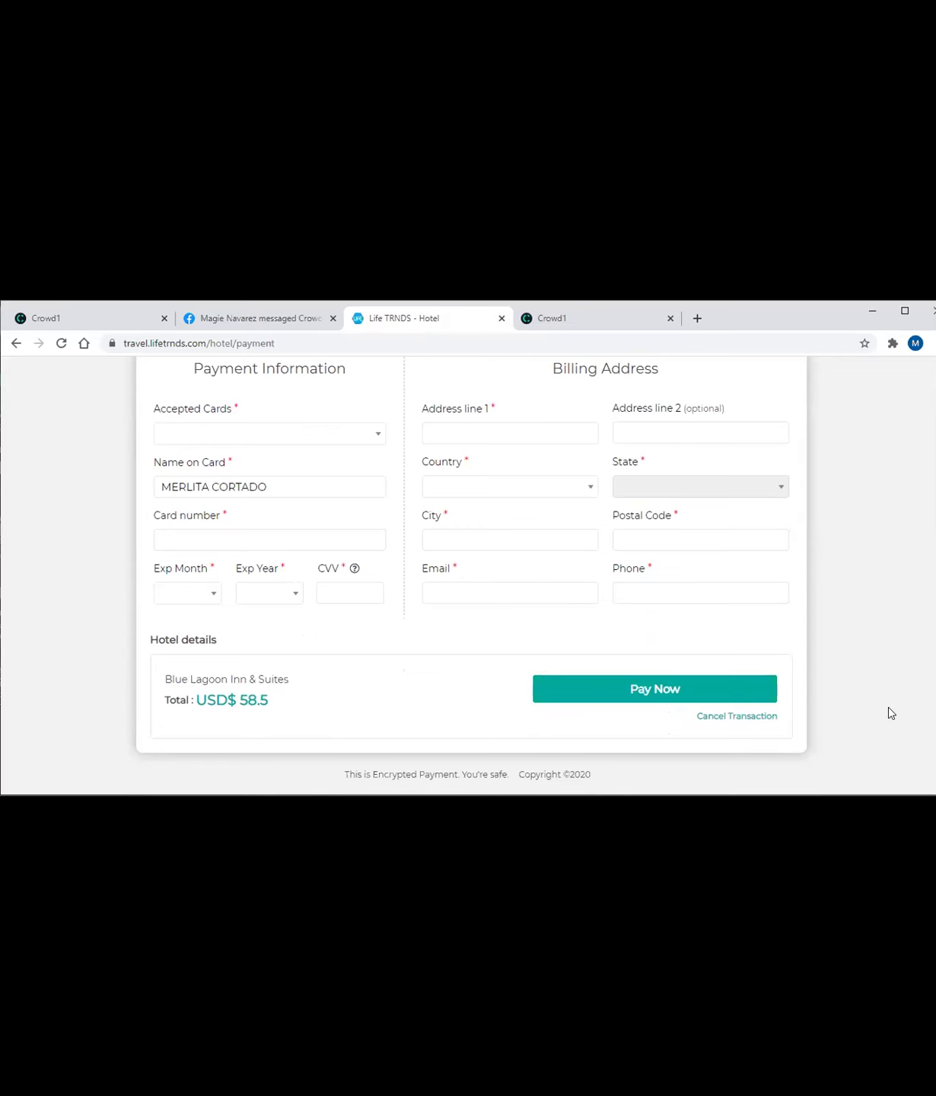
scroll(889, 670, "up", 1)
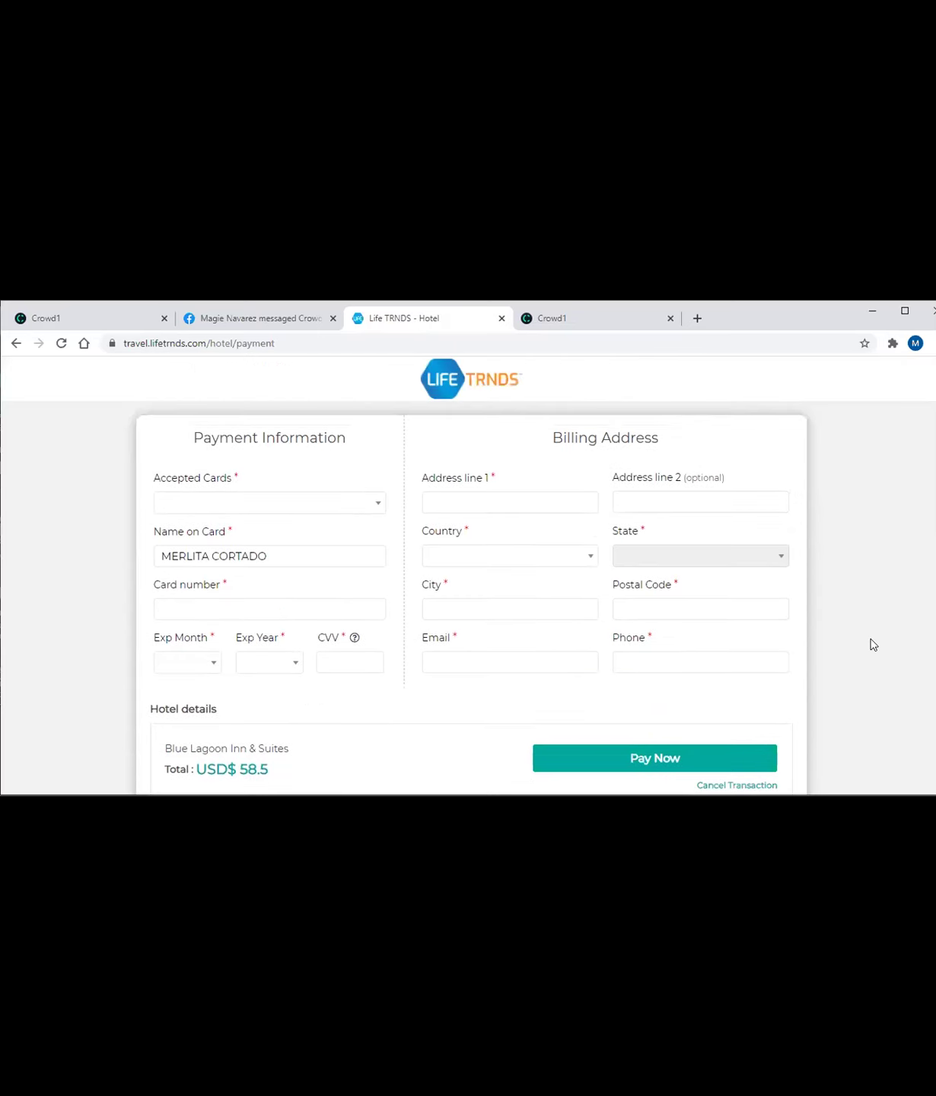
Step: Close the LifeTRNDS travel page and return to the Crowd1 login page
left_click(502, 319)
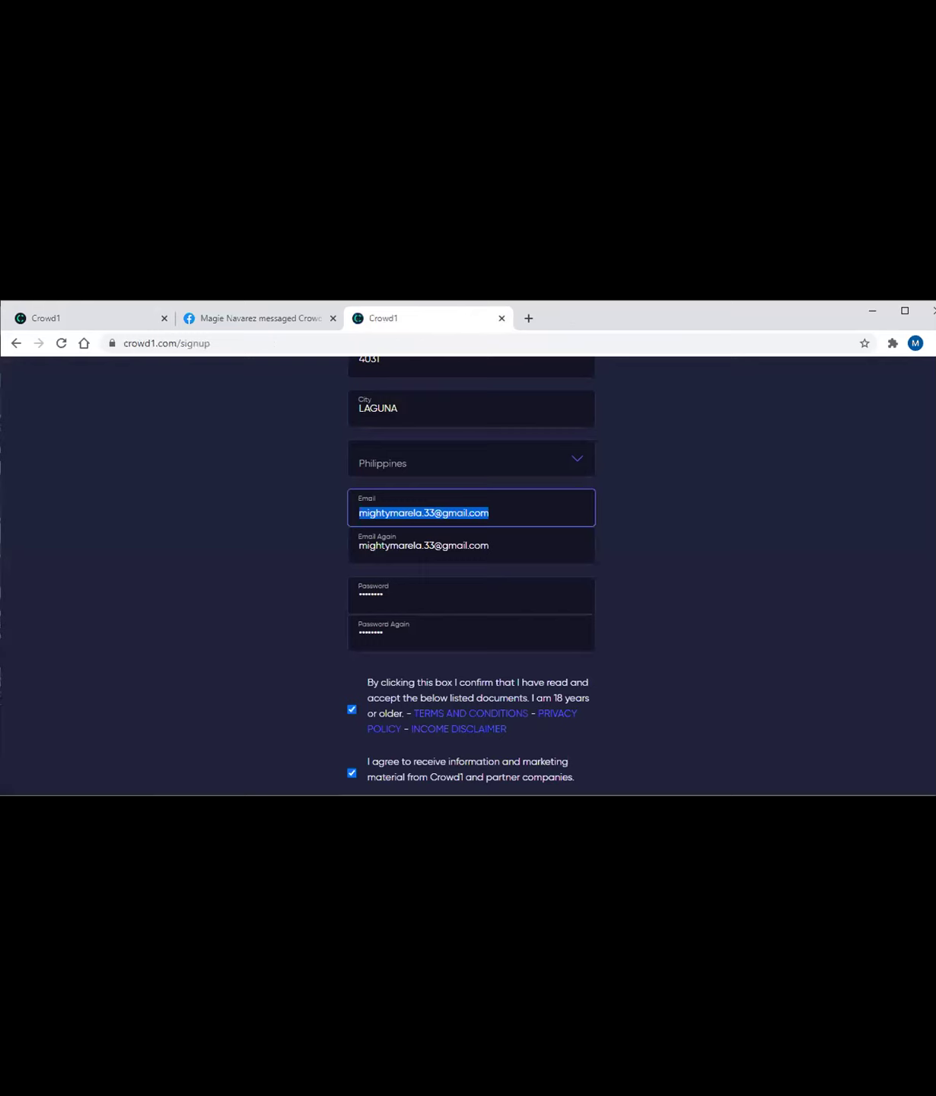
key("alt+Tab")
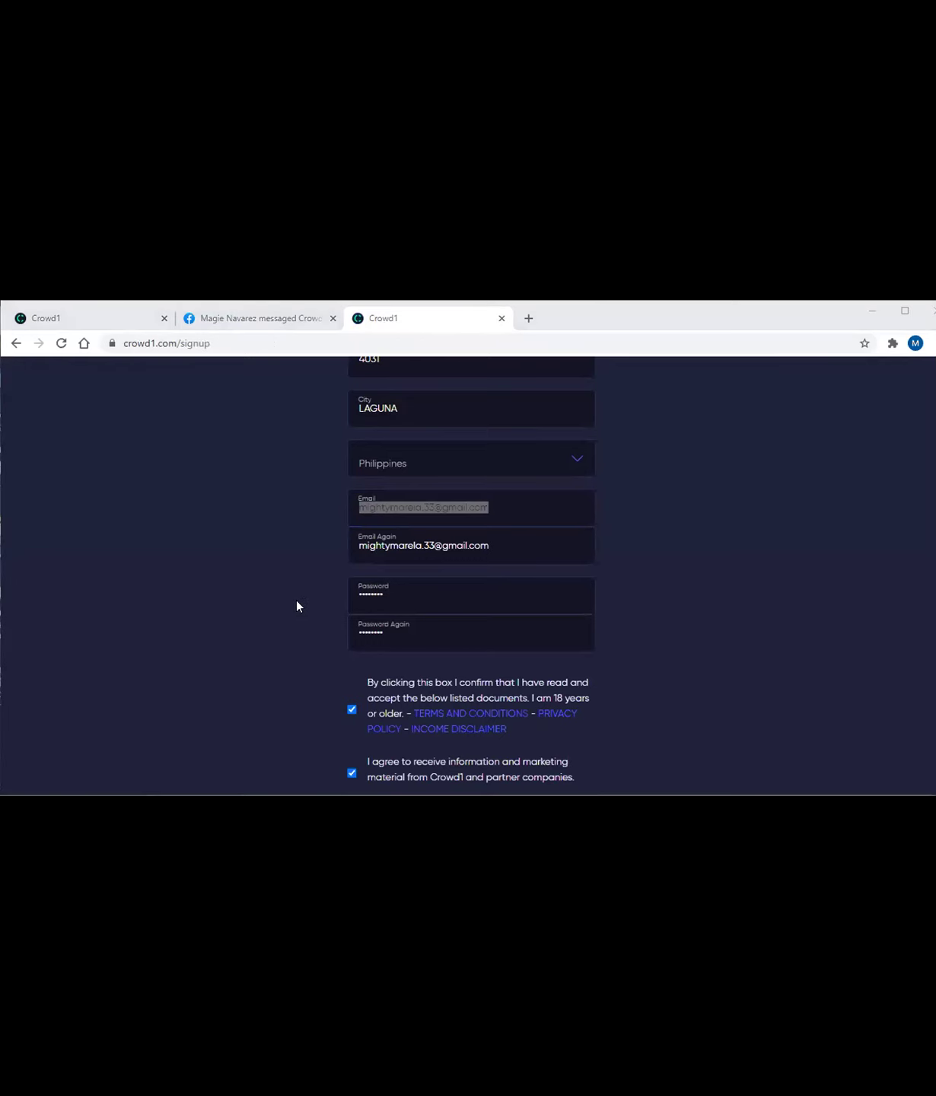
left_click(69, 319)
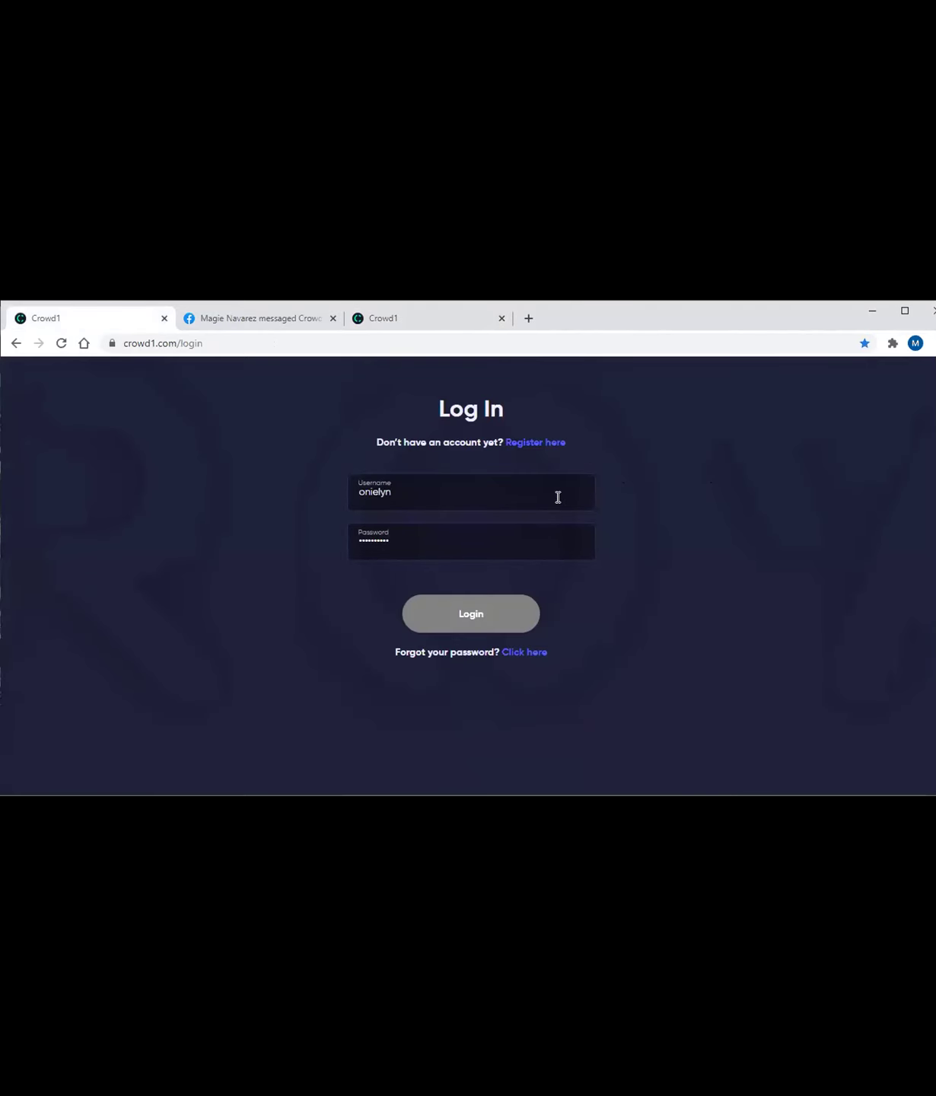
Step: Enter the account's username and password on the Crowd1 login form
type("M")
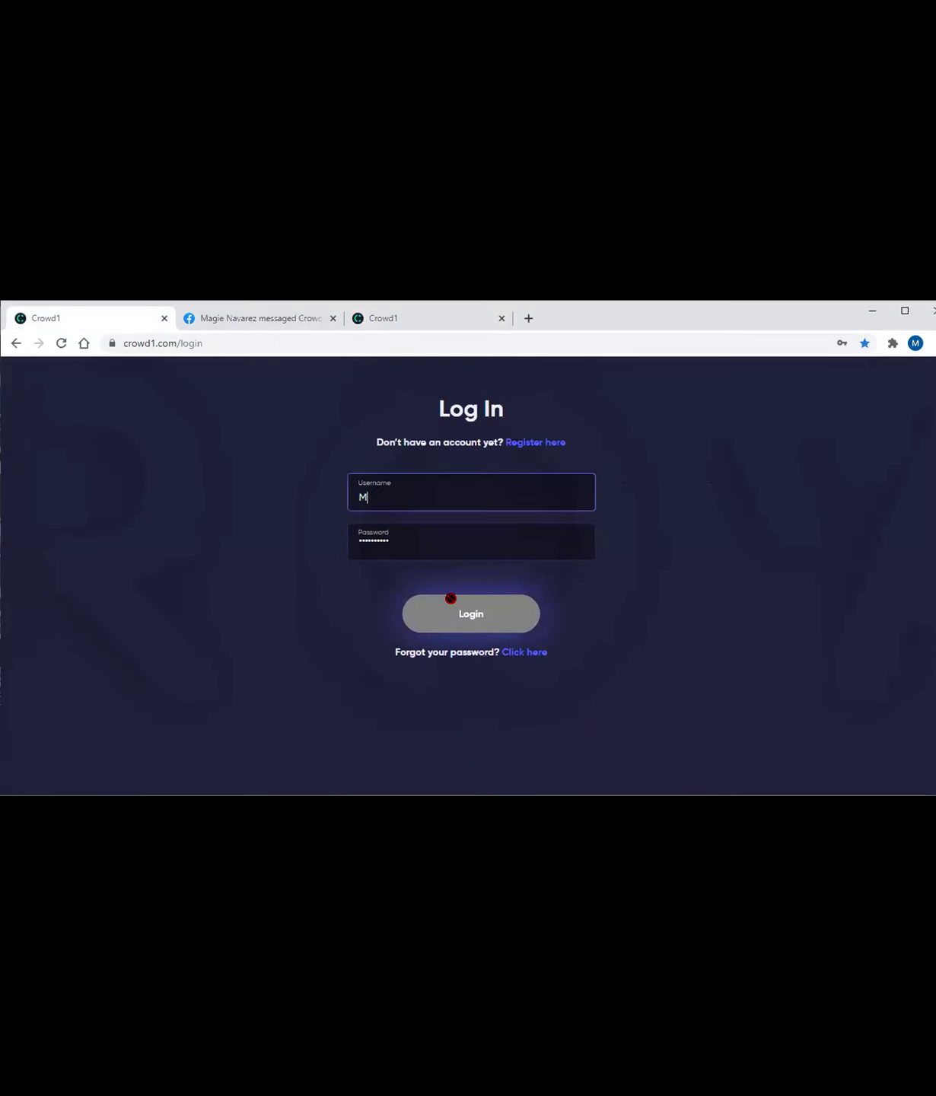
key("BackSpace")
type("marela")
key("Tab")
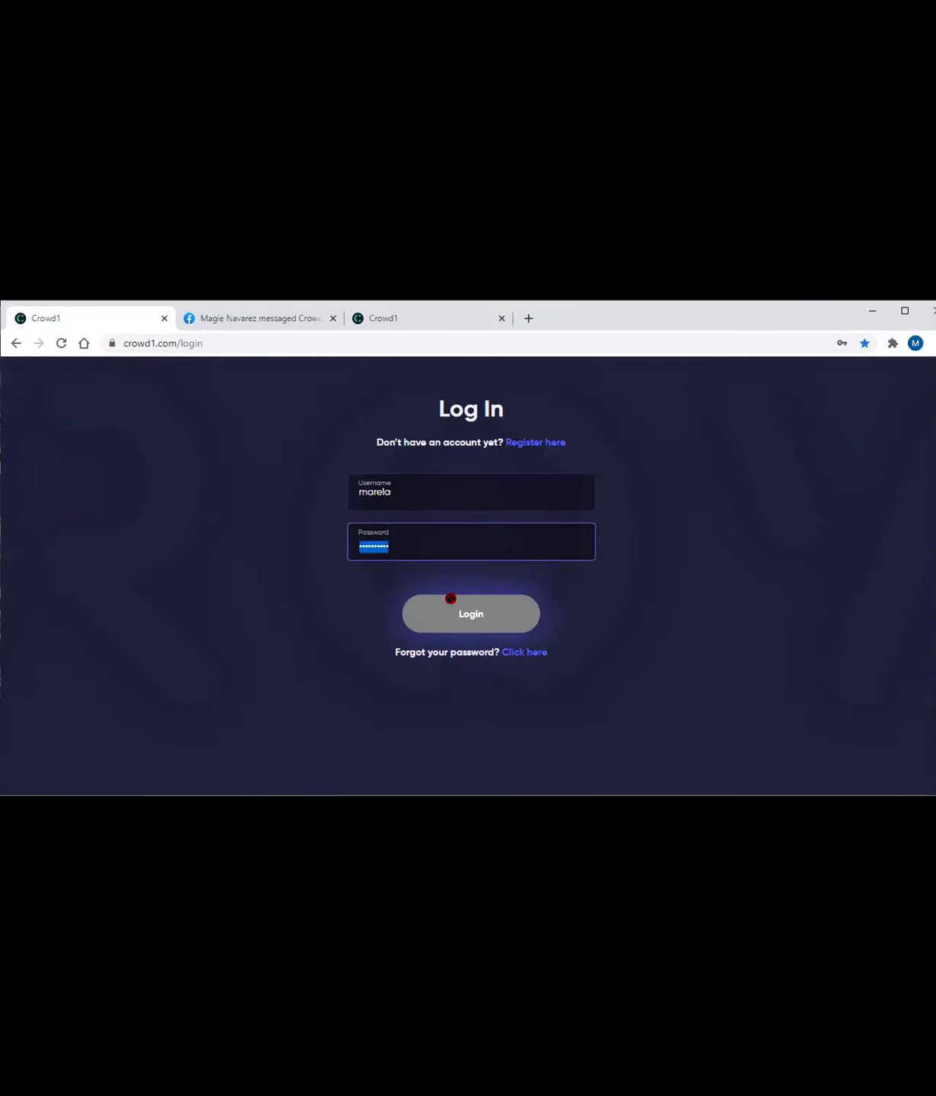
type("••••••••")
left_click(661, 591)
left_click(420, 500)
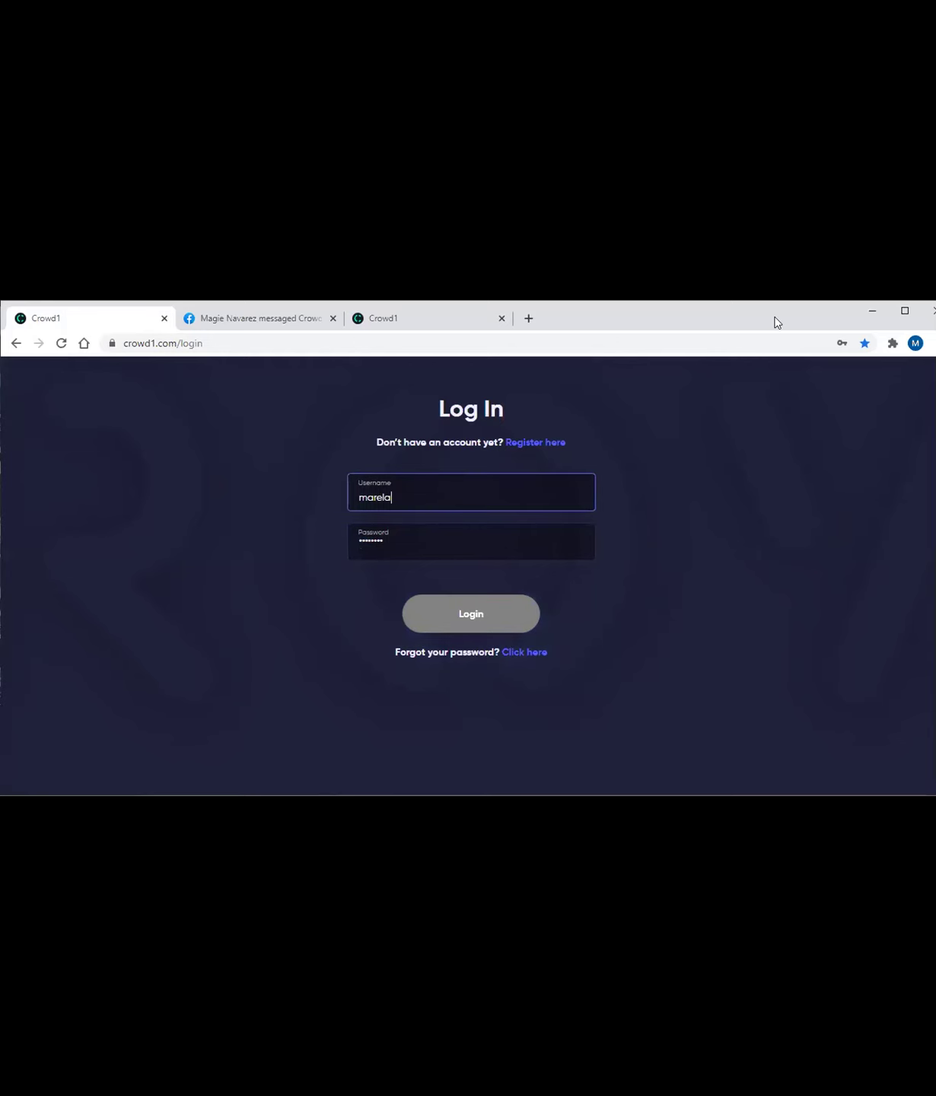
left_click(449, 325)
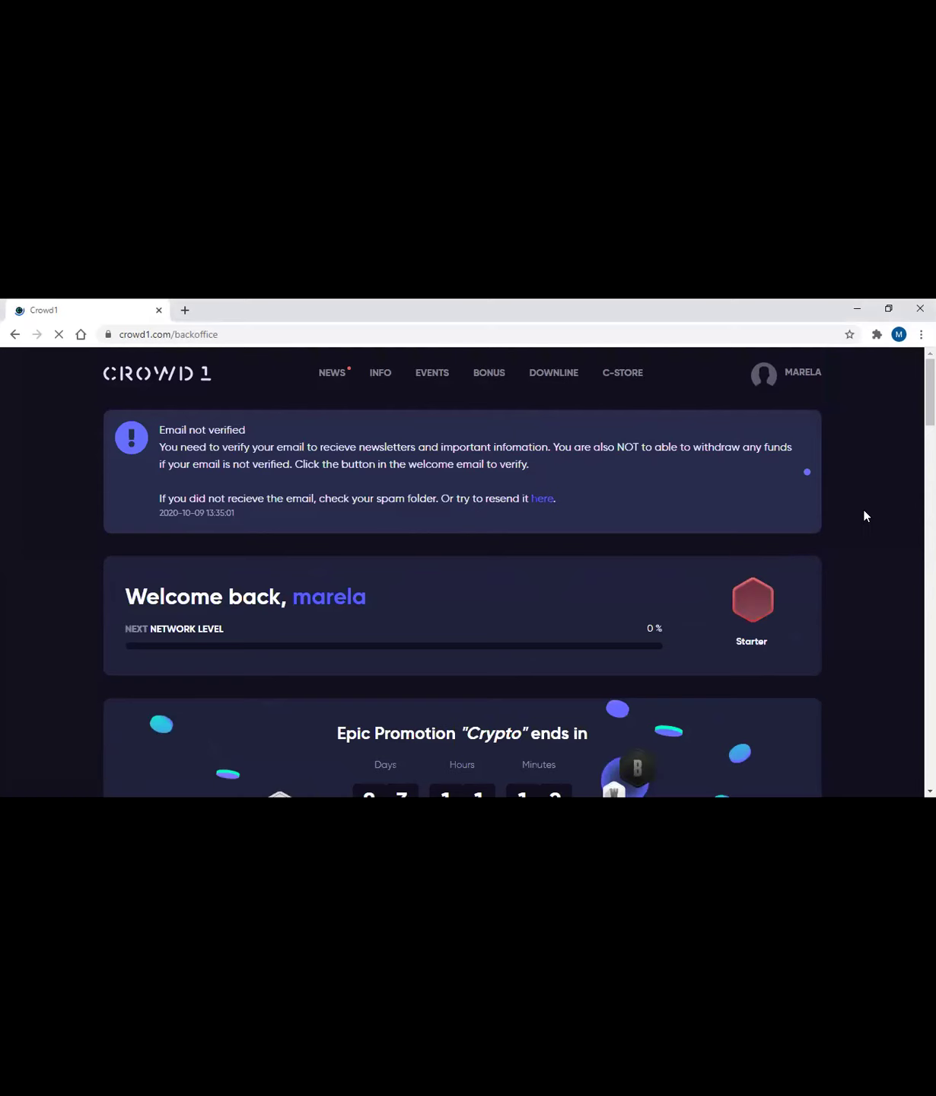
scroll(864, 515, "down", 6)
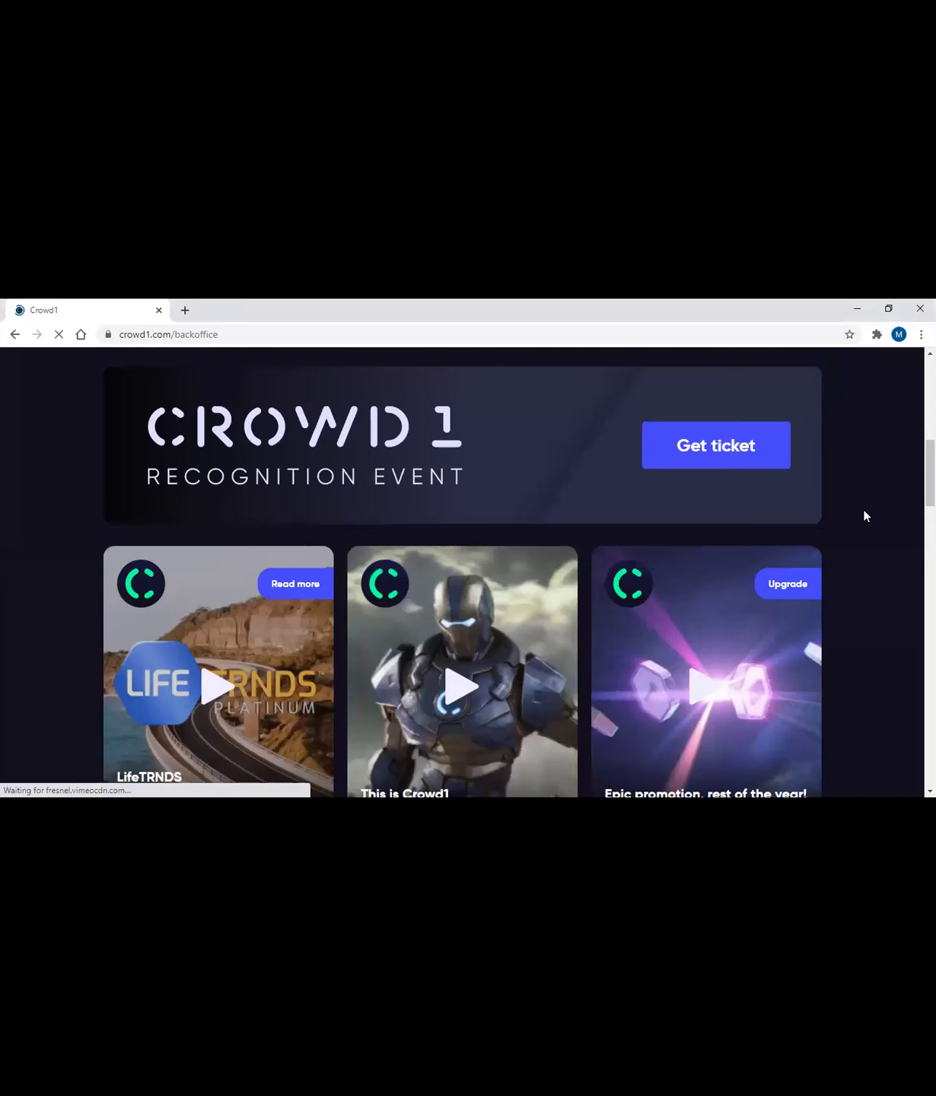
scroll(857, 514, "down", 6)
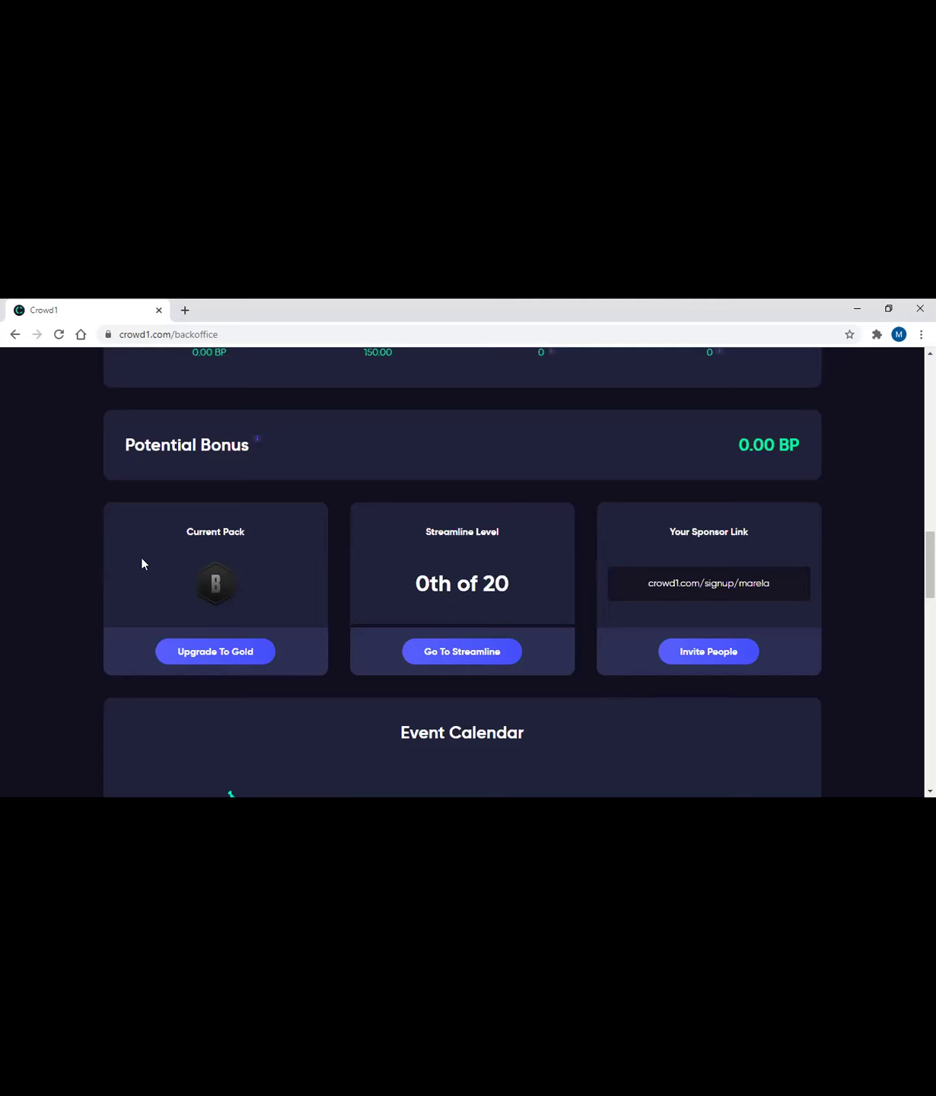
scroll(877, 605, "up", 5)
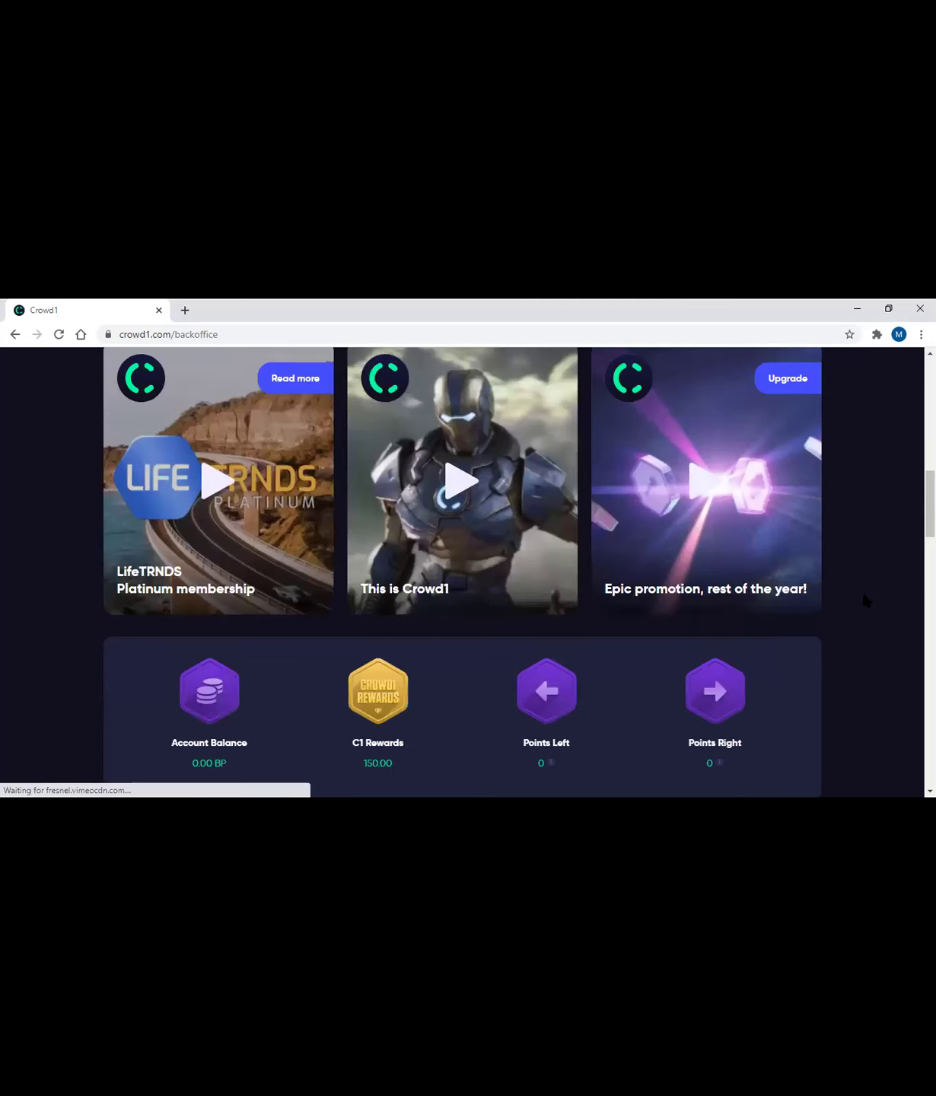
scroll(816, 474, "up", 10)
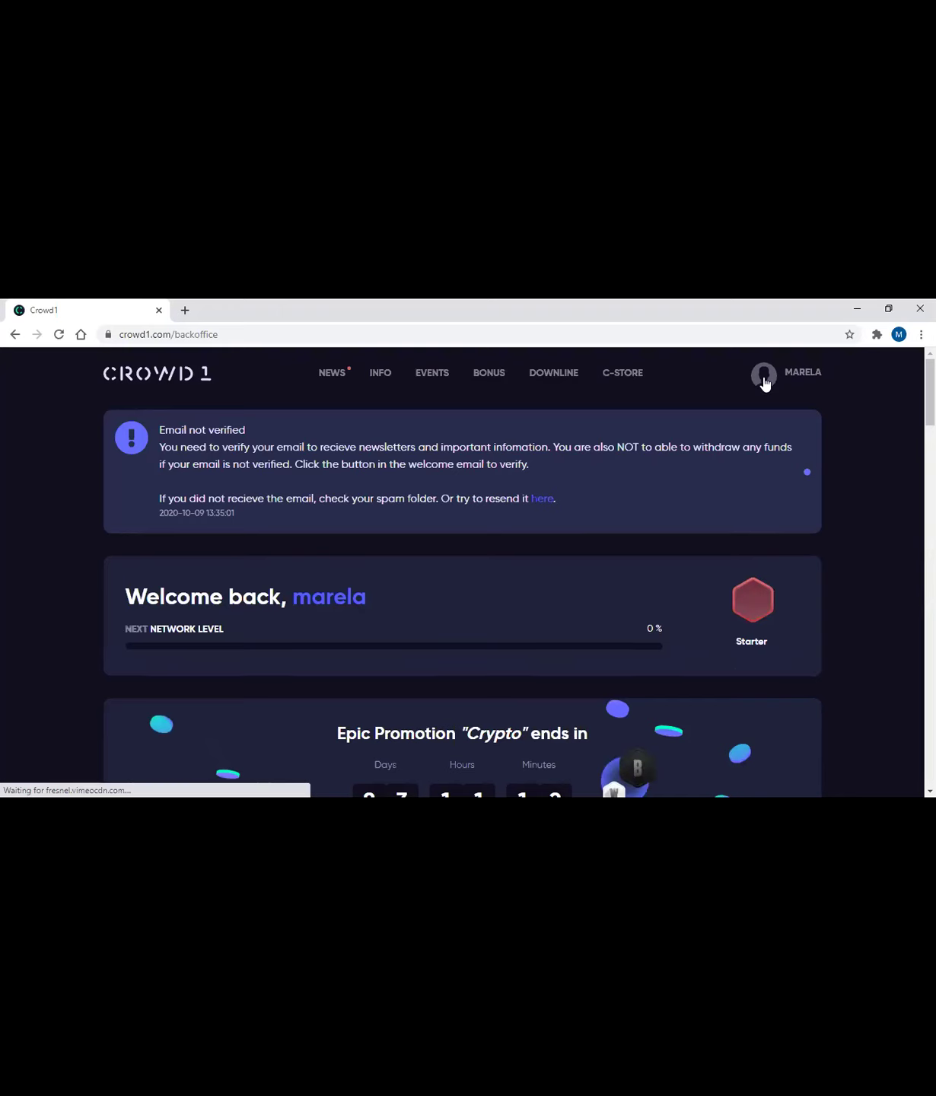
Step: Go to the INVOICES page from the profile avatar menu
left_click(764, 376)
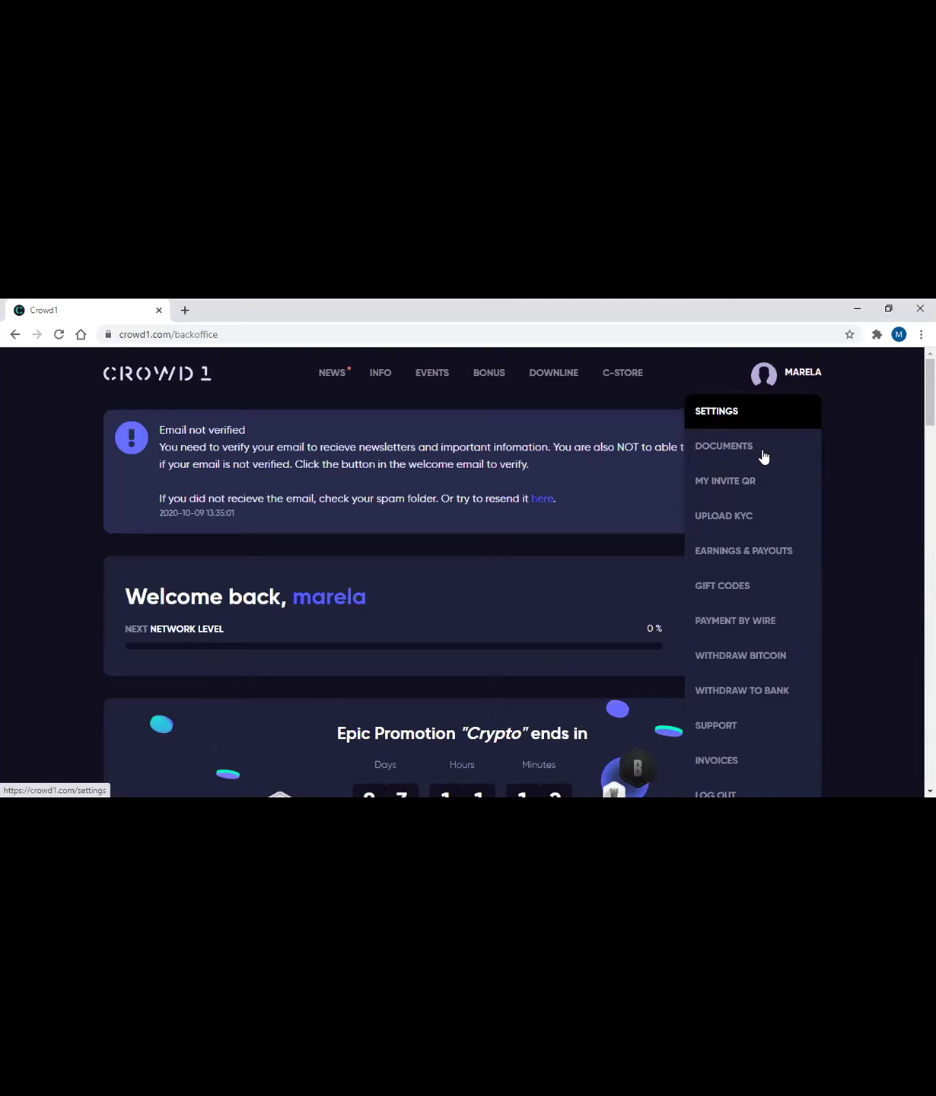
scroll(763, 455, "down", 3)
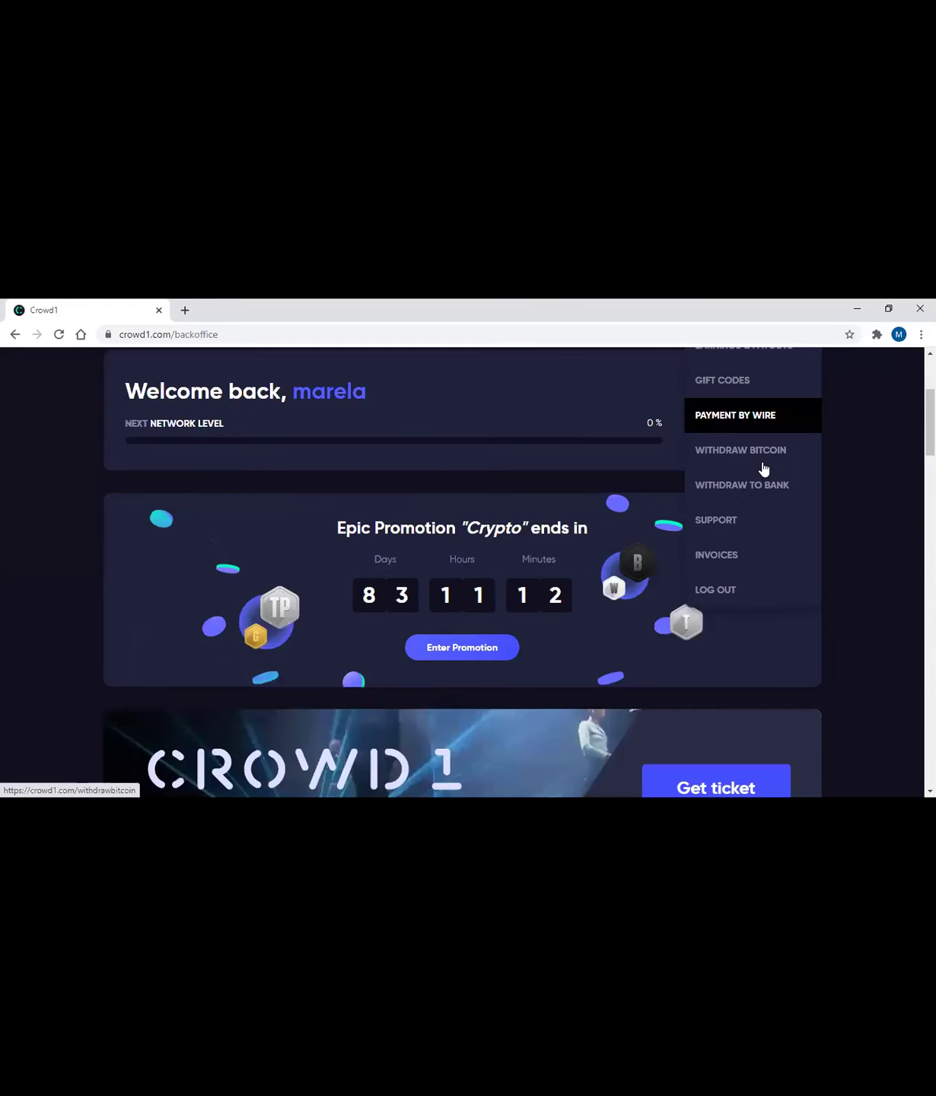
left_click(732, 560)
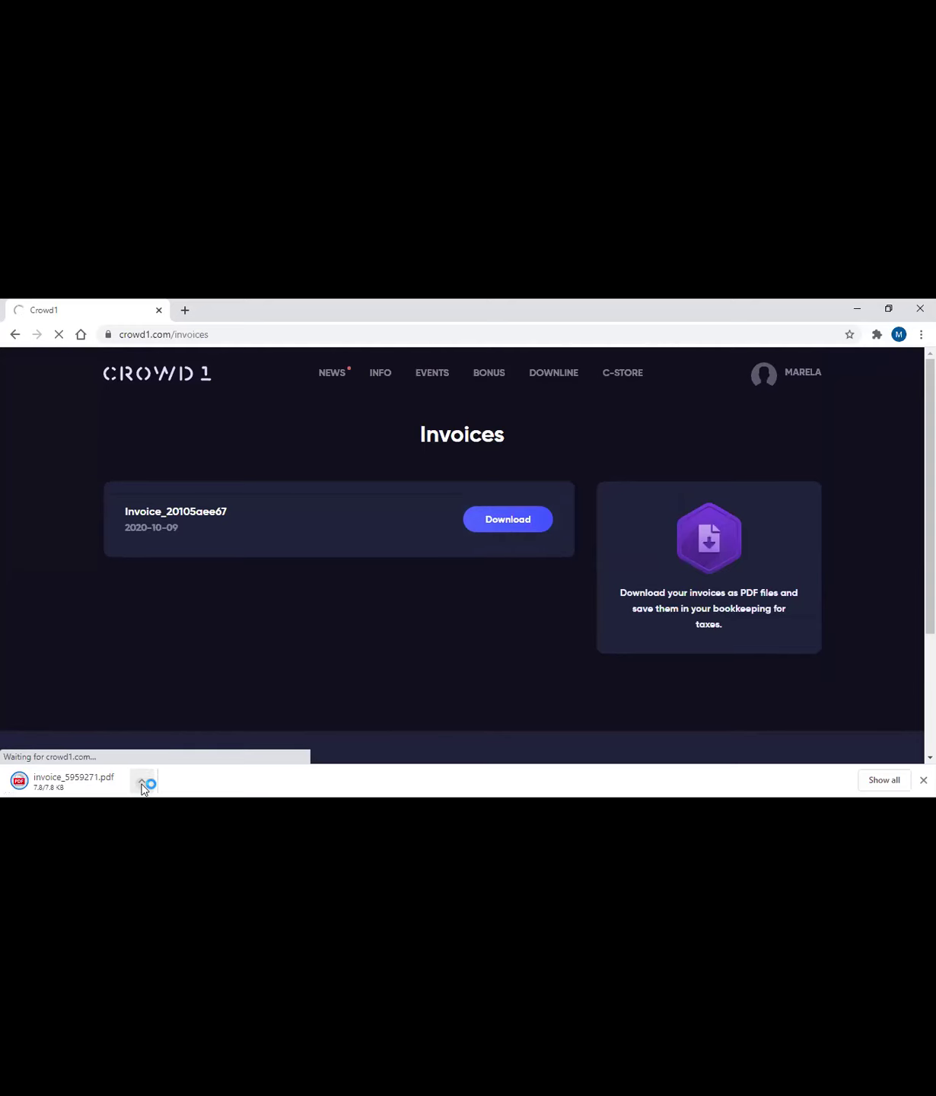
Step: Open the downloaded invoice PDF and scroll through the 99 EUR White package receipt
left_click(141, 779)
left_click(208, 678)
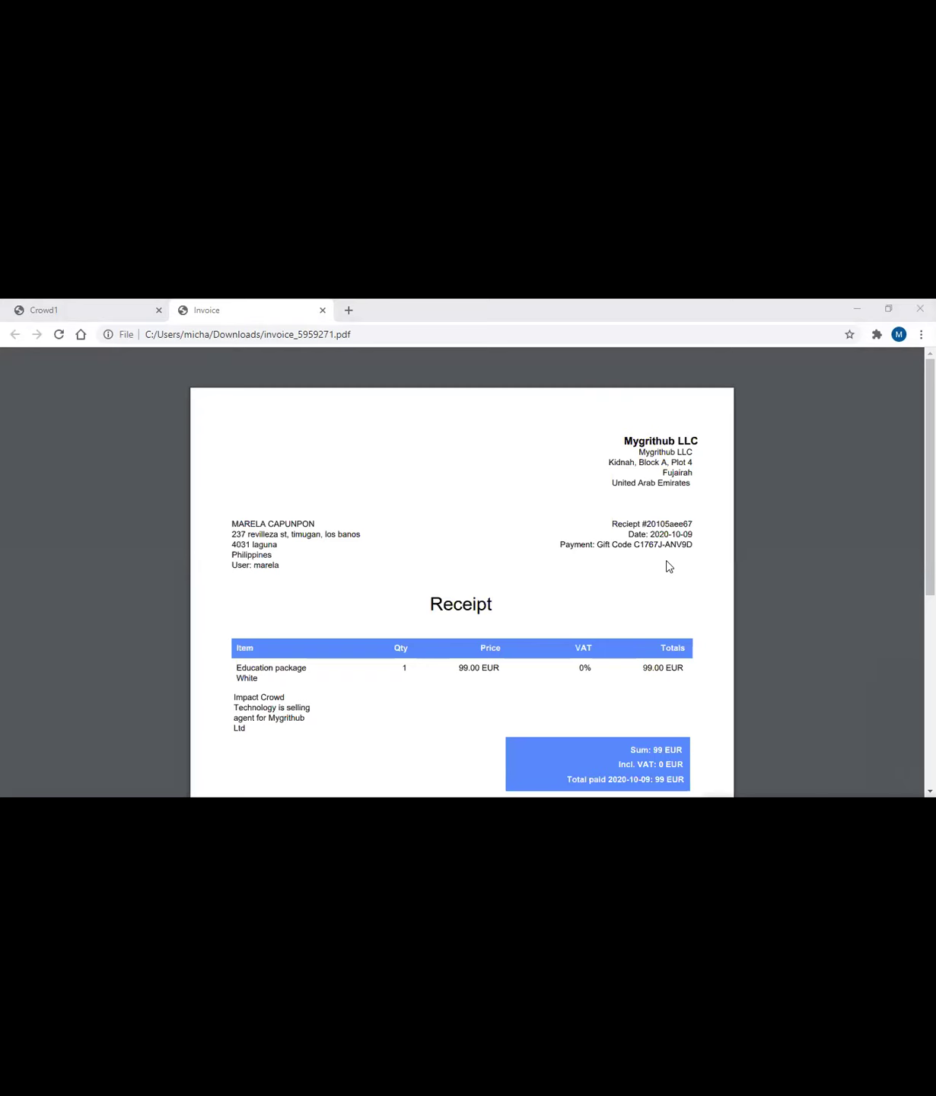
scroll(533, 631, "down", 1)
scroll(572, 468, "down", 3)
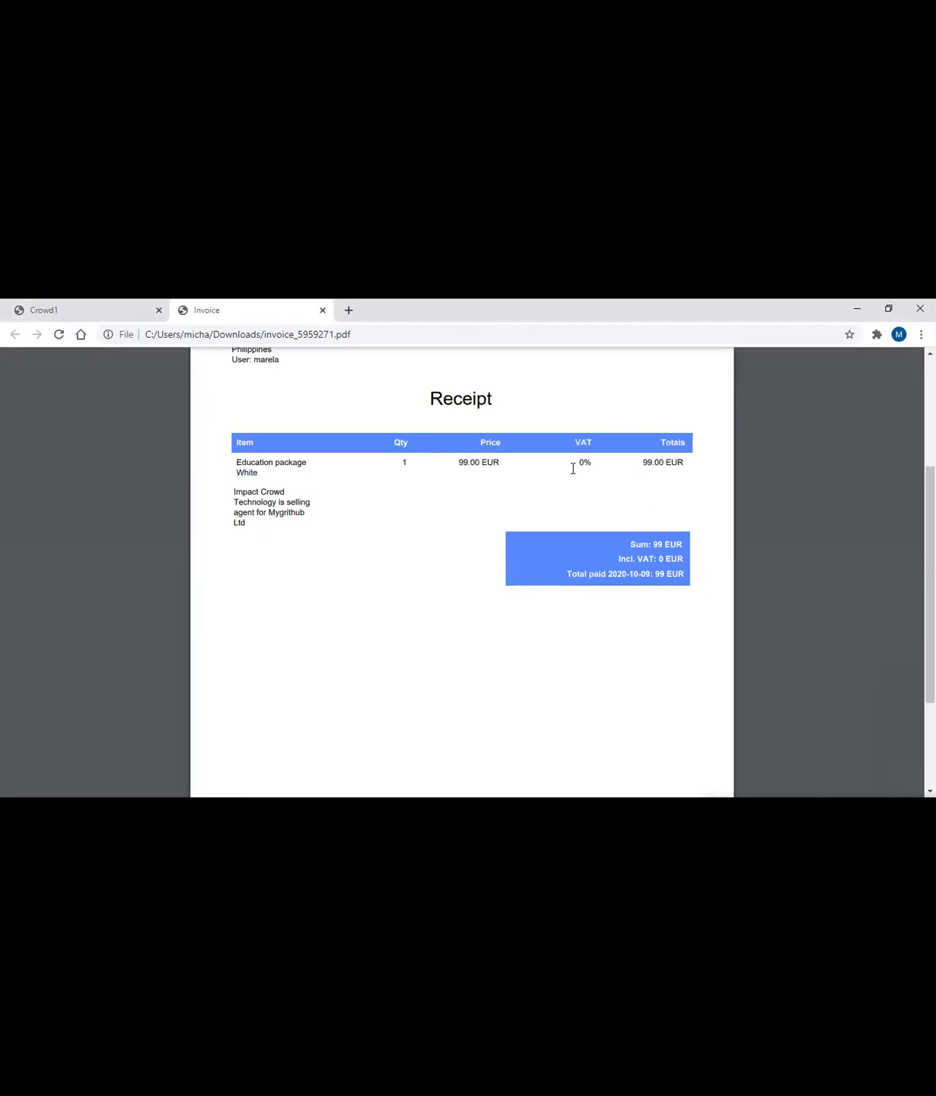
scroll(803, 619, "up", 3)
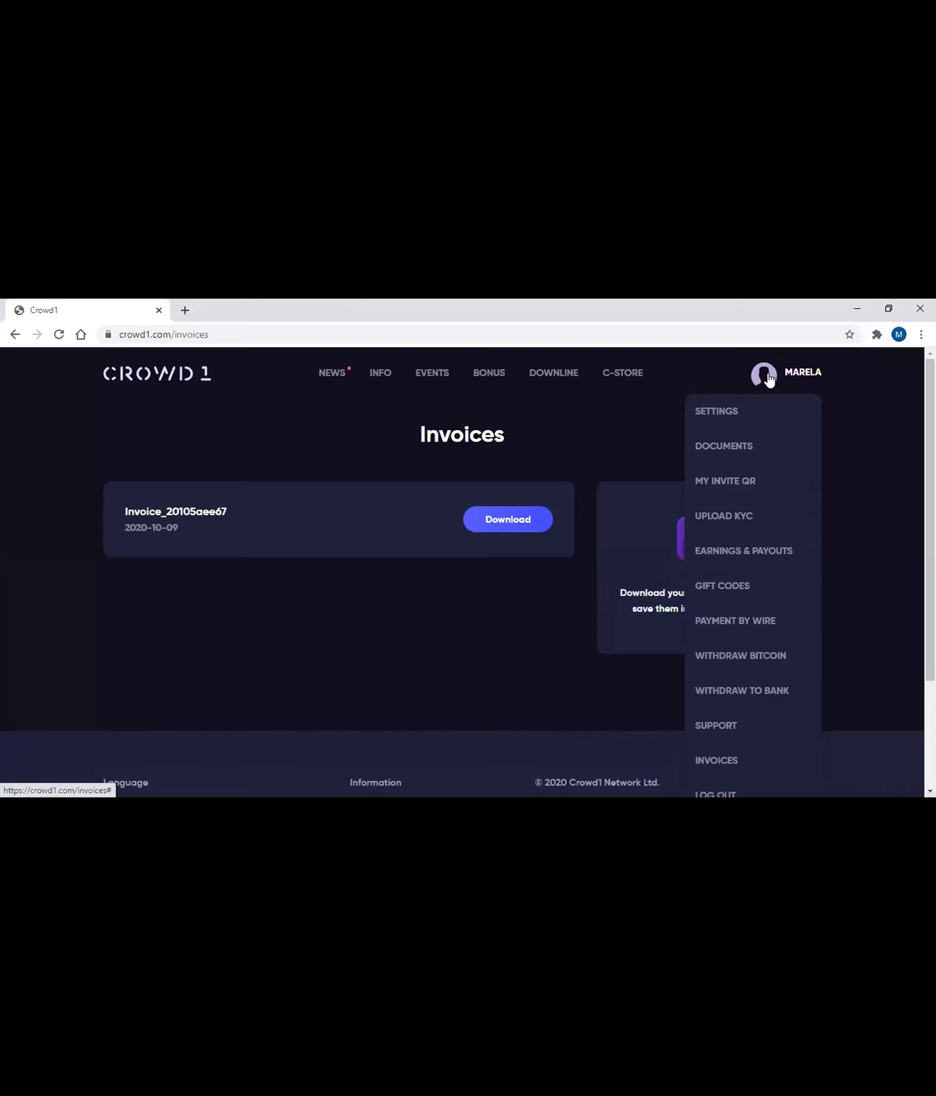
Step: Open SETTINGS and scroll through the saved Account form fields
left_click(729, 420)
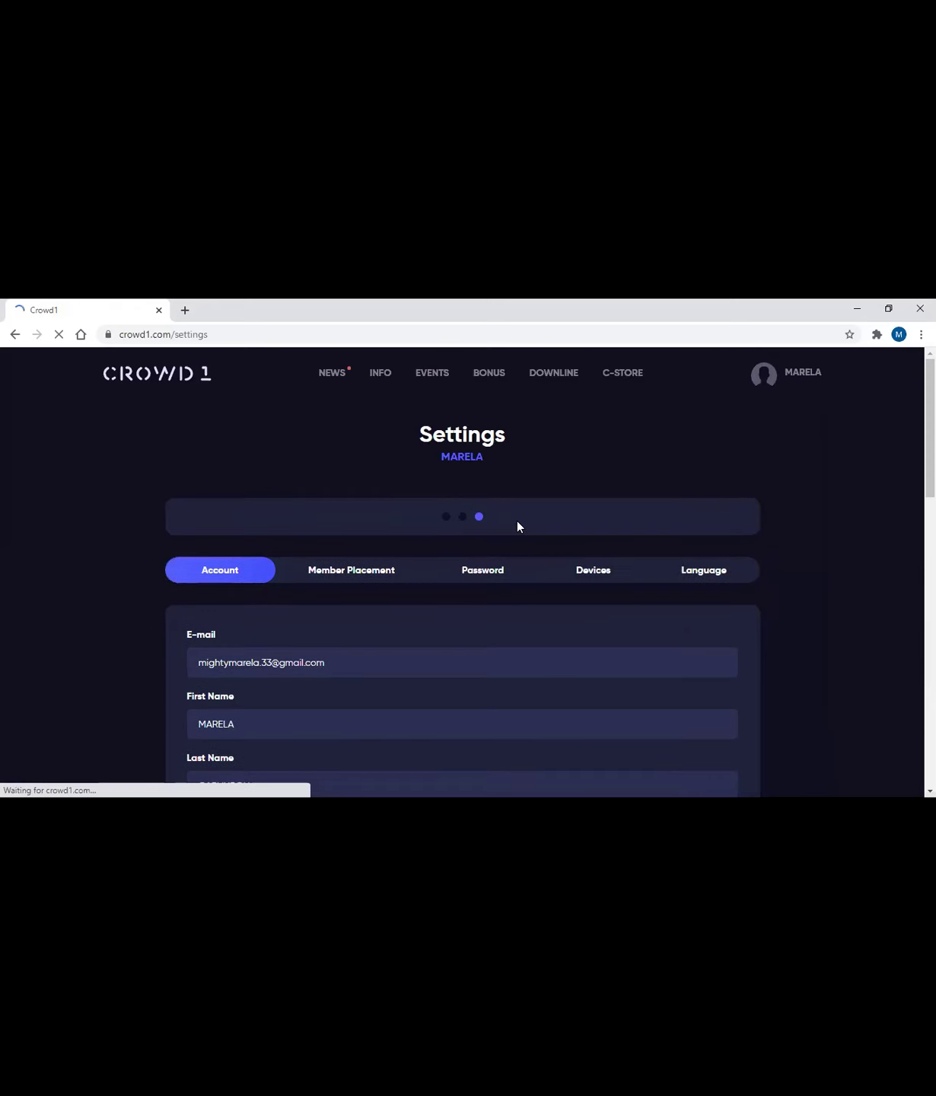
scroll(423, 533, "down", 1)
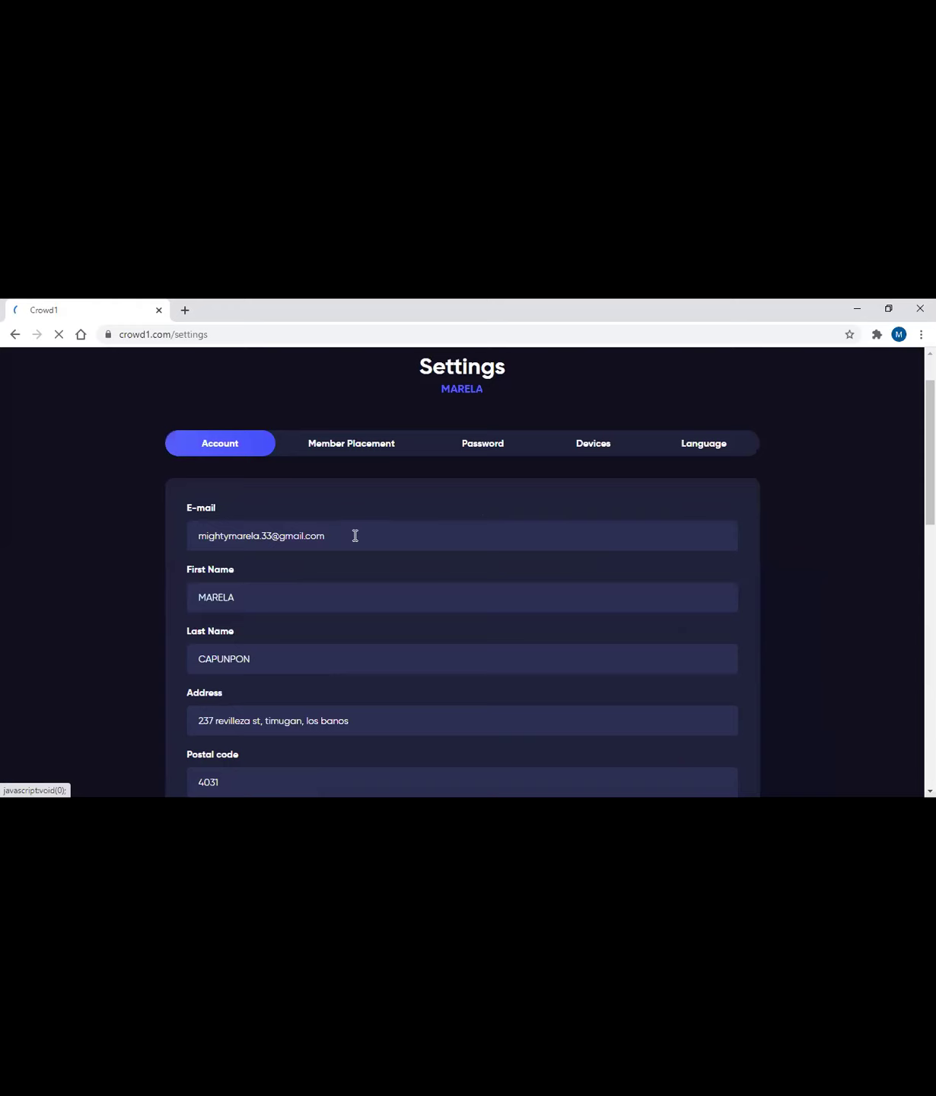
scroll(327, 498, "down", 2)
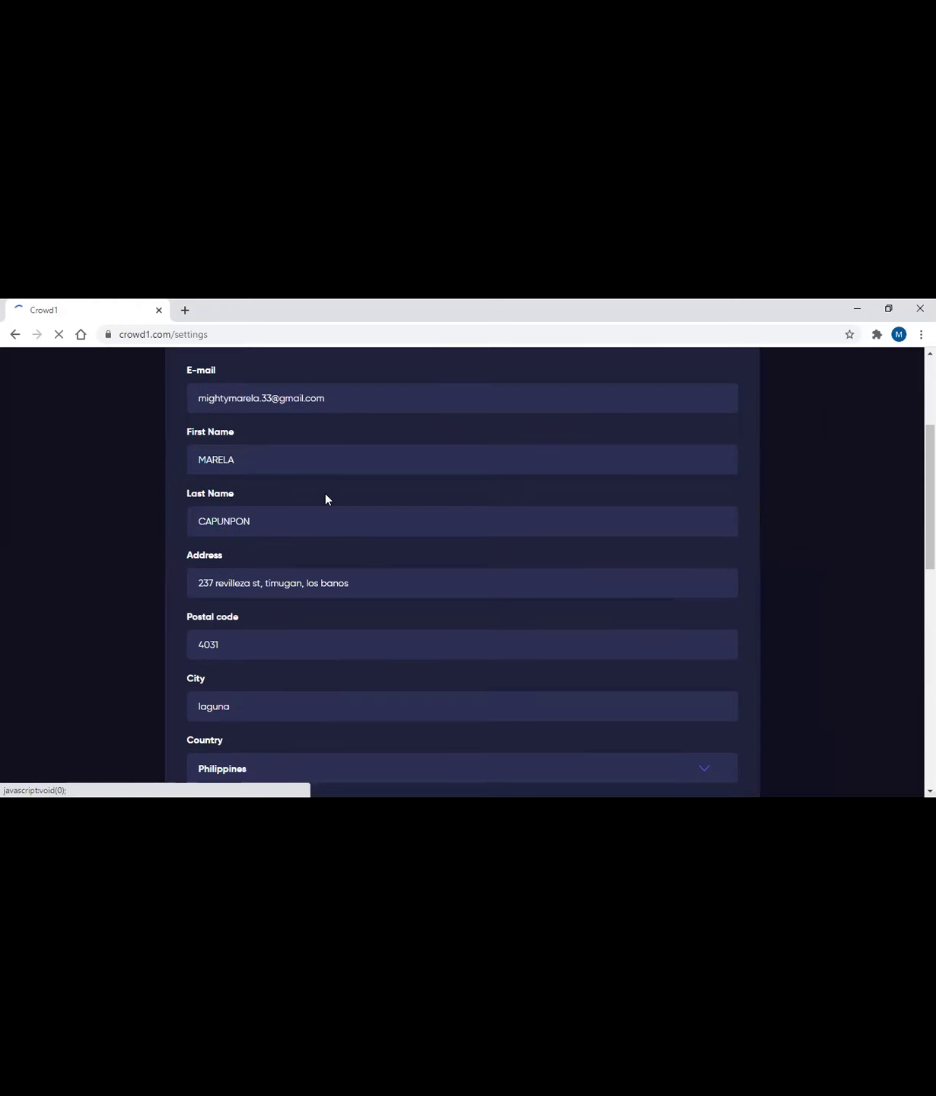
scroll(325, 511, "down", 2)
scroll(325, 505, "down", 1)
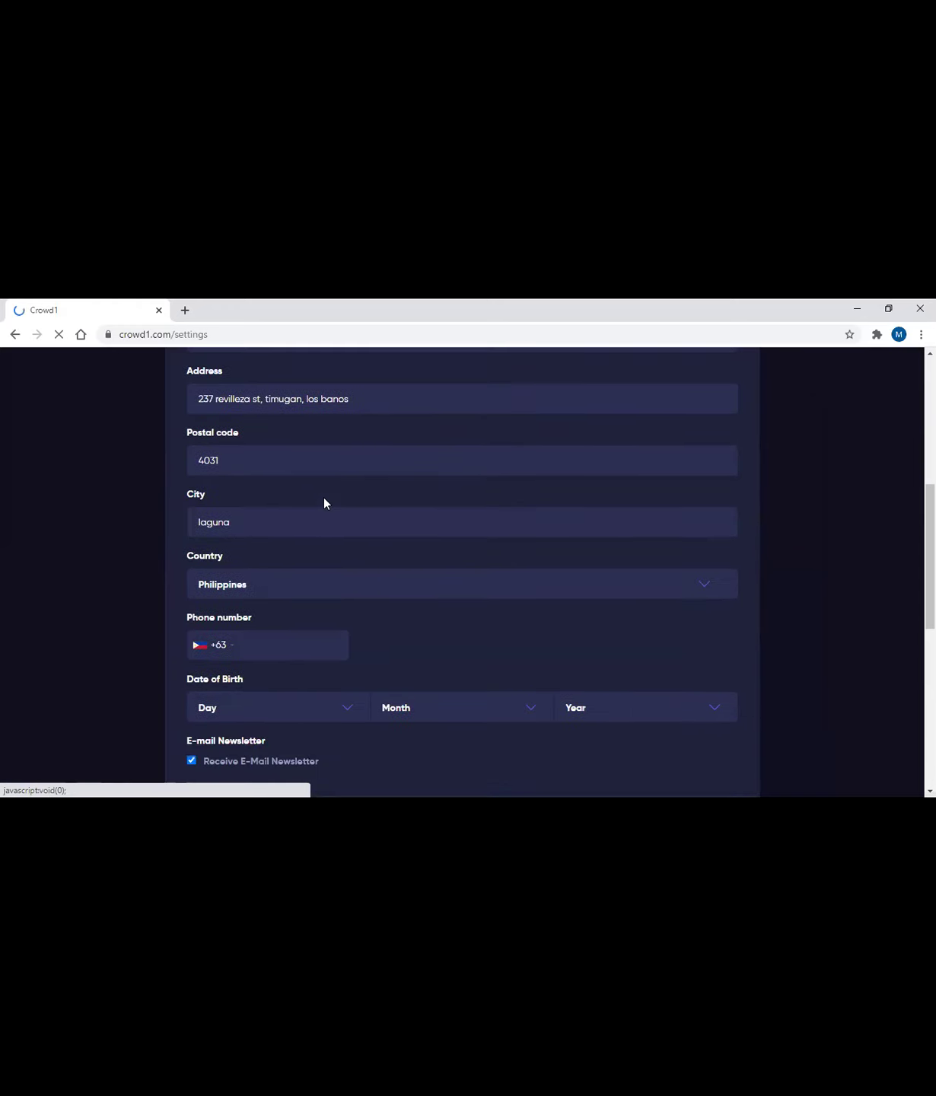
scroll(324, 501, "up", 1)
scroll(326, 497, "down", 1)
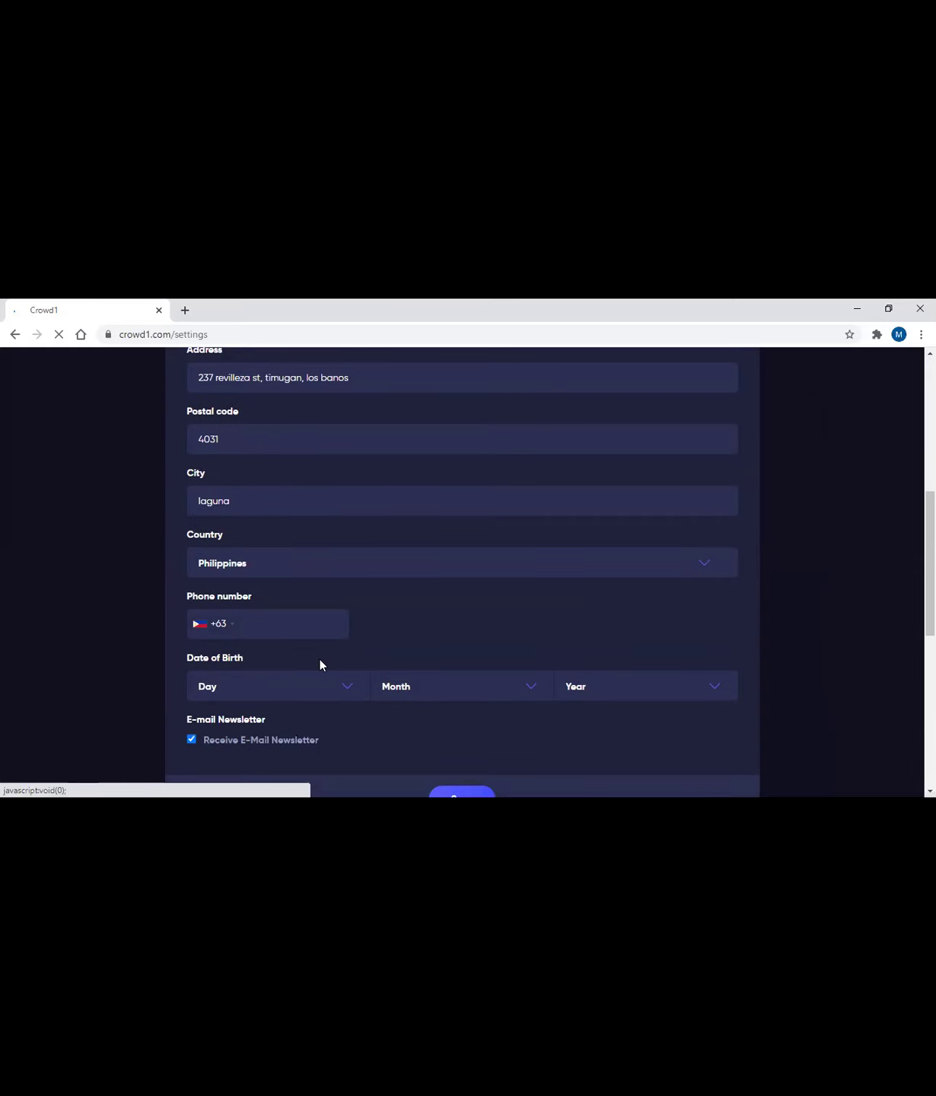
Step: Click into the Phone number field and dismiss the required-field warning
left_click(254, 622)
scroll(352, 610, "down", 2)
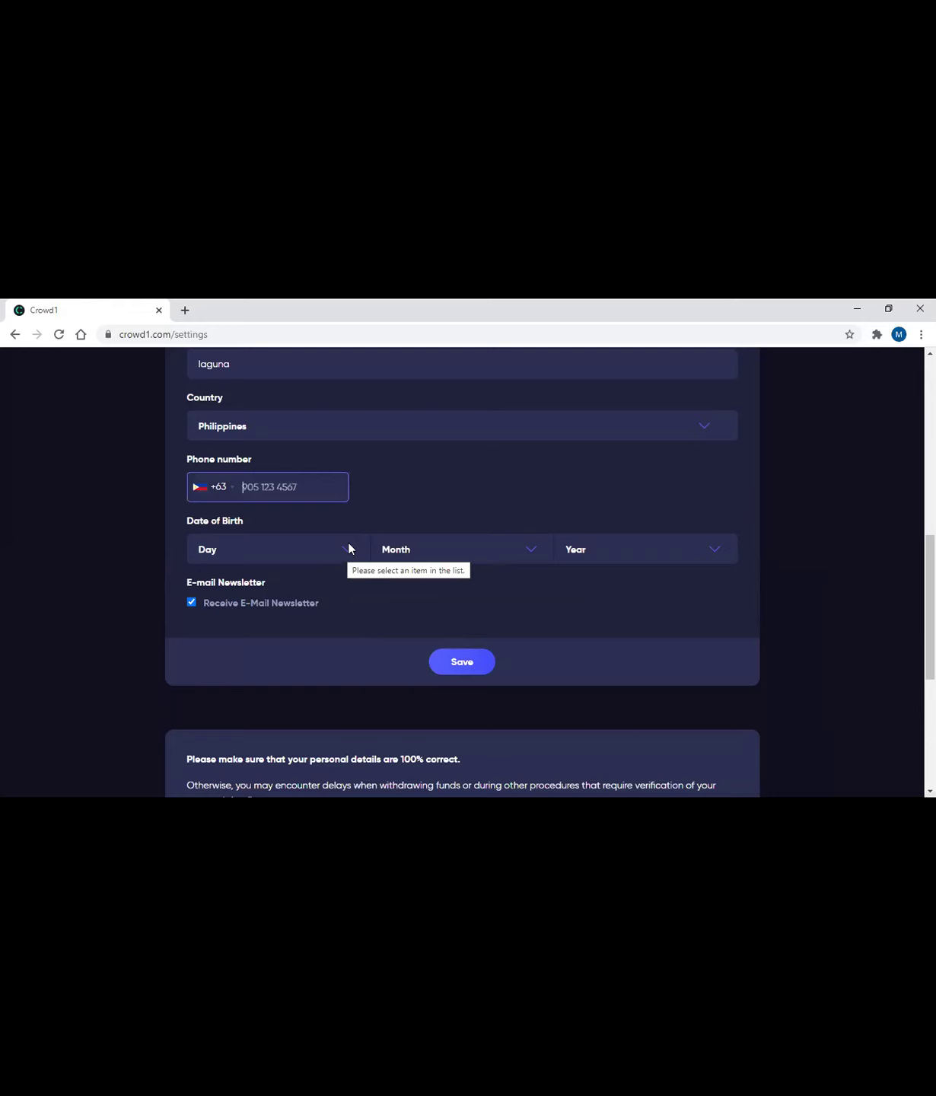
left_click(766, 697)
scroll(816, 675, "up", 10)
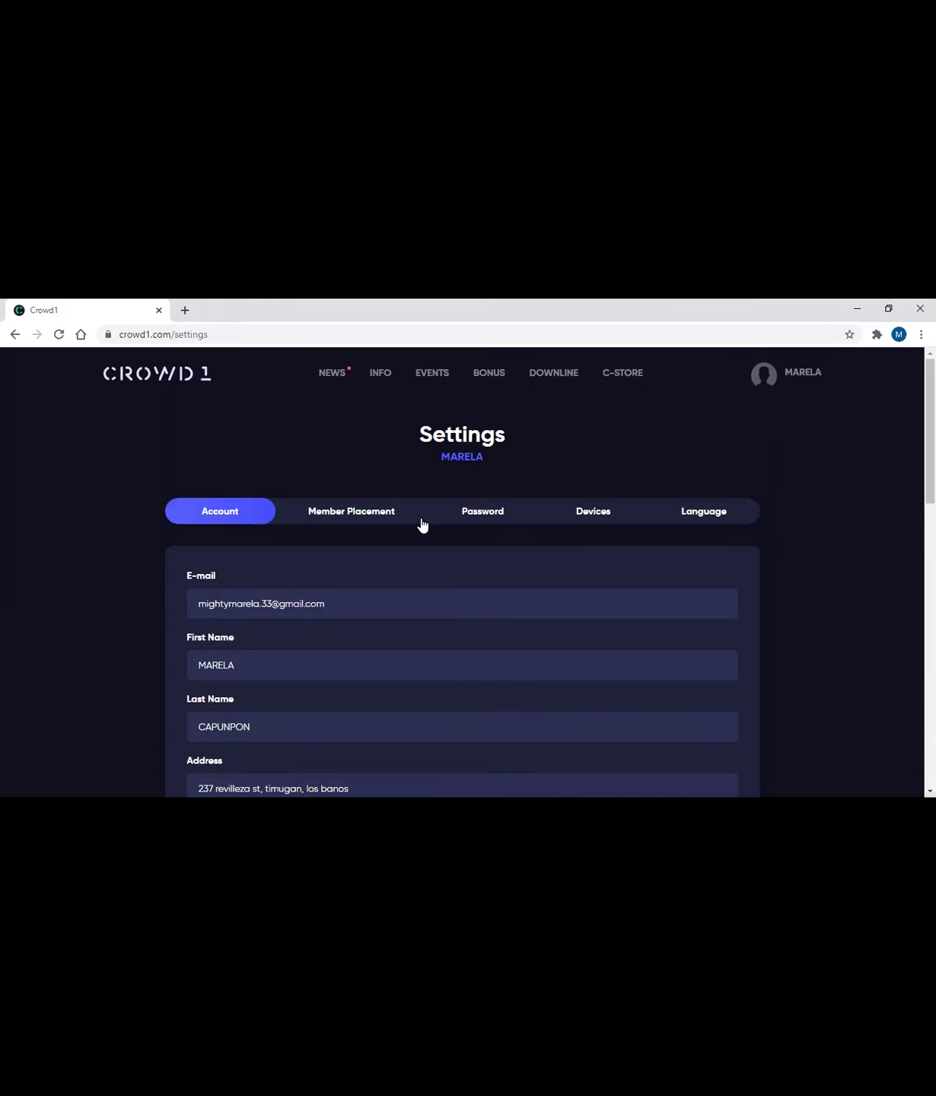
Step: Switch to the Password tab and click through Current, New and Repeat password fields, leaving them blank
left_click(487, 514)
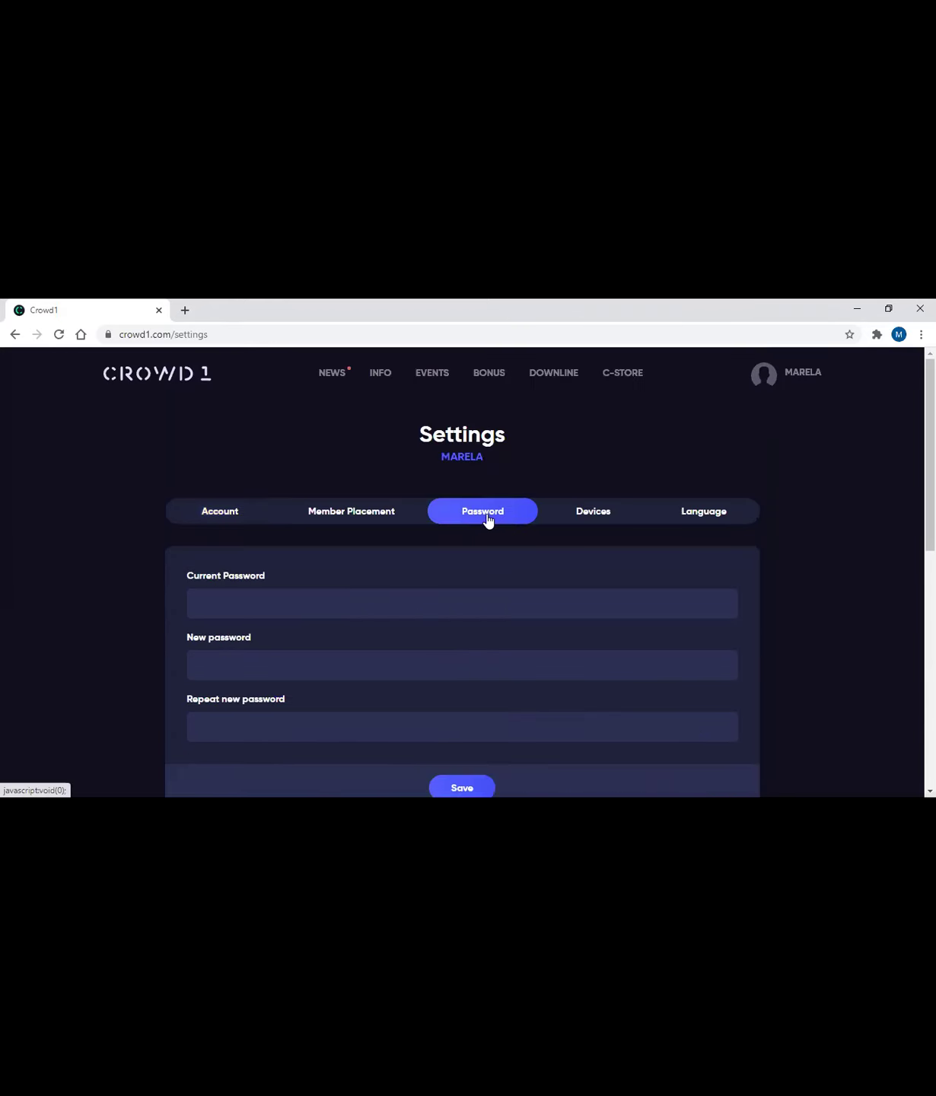
left_click(500, 600)
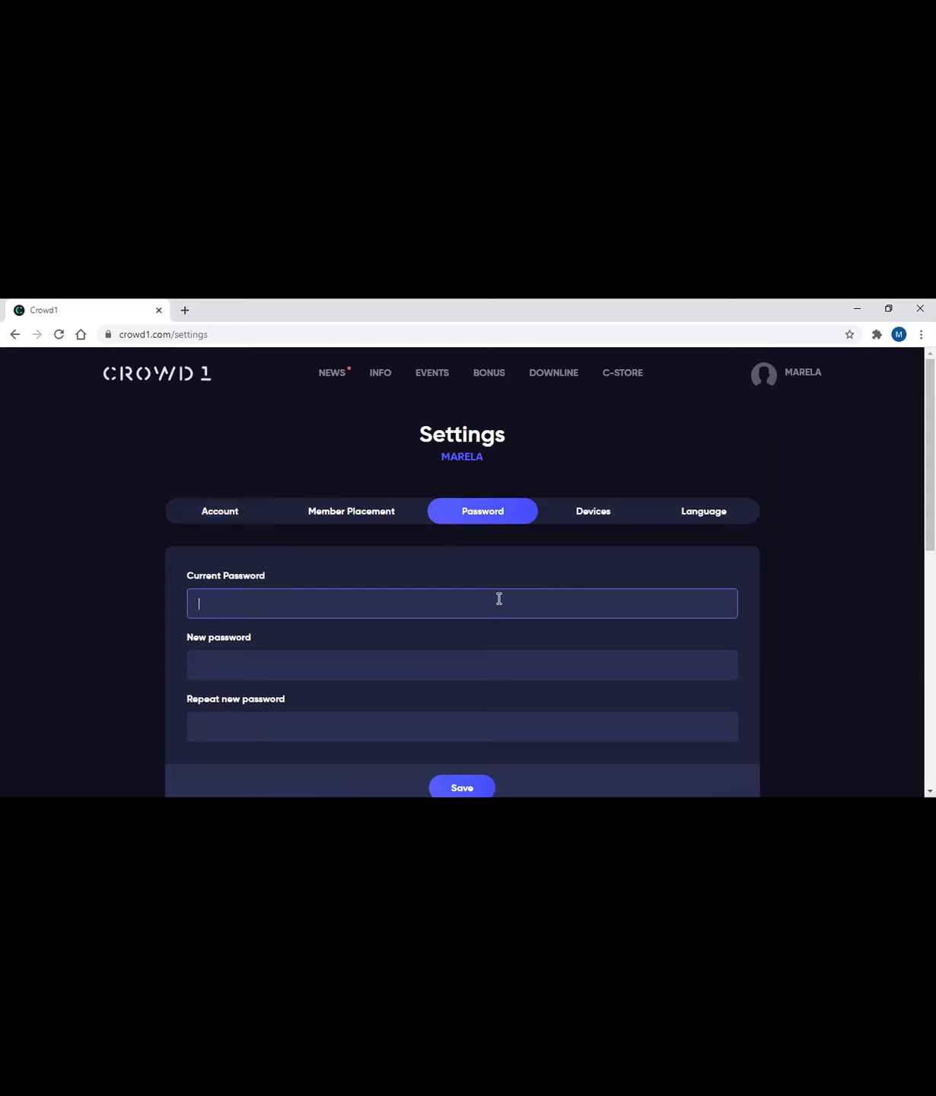
left_click(482, 672)
scroll(468, 601, "down", 2)
scroll(487, 591, "down", 1)
left_click(488, 592)
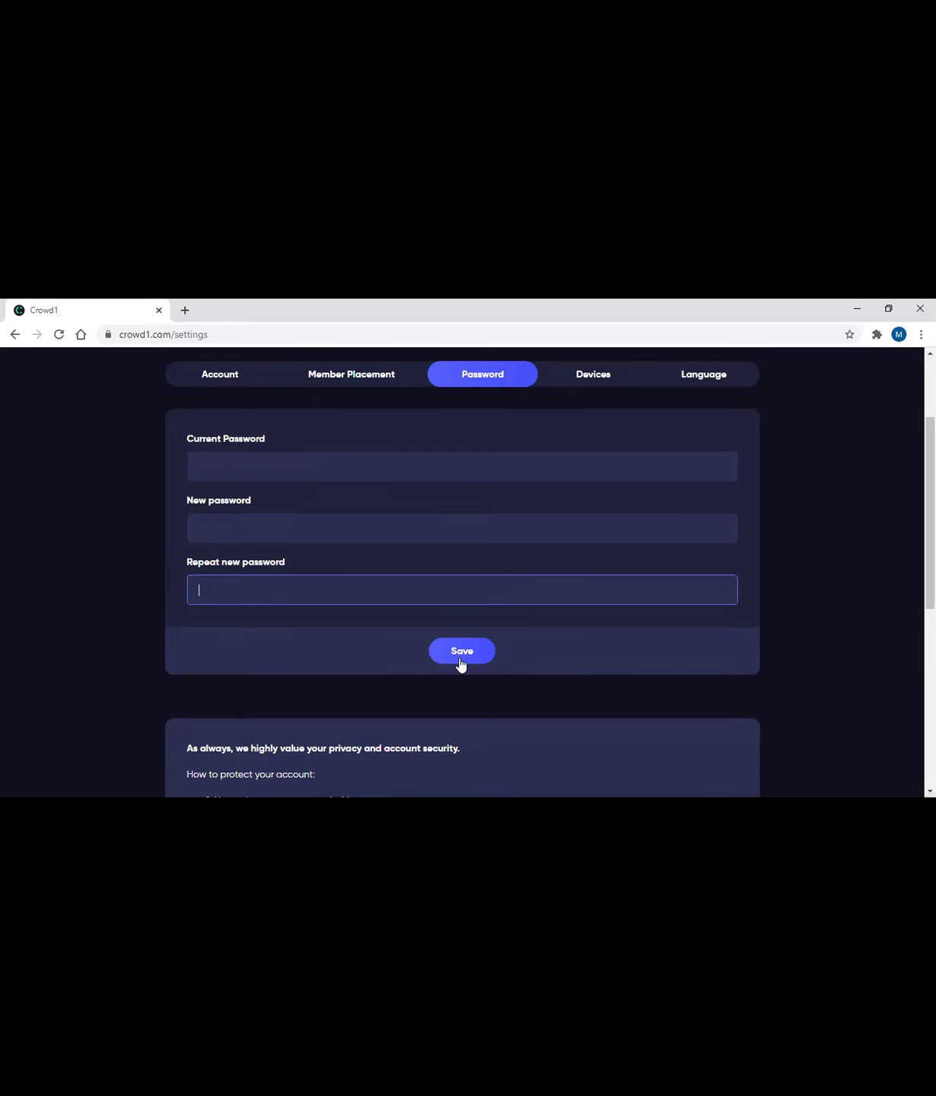
left_click(871, 627)
scroll(907, 500, "up", 2)
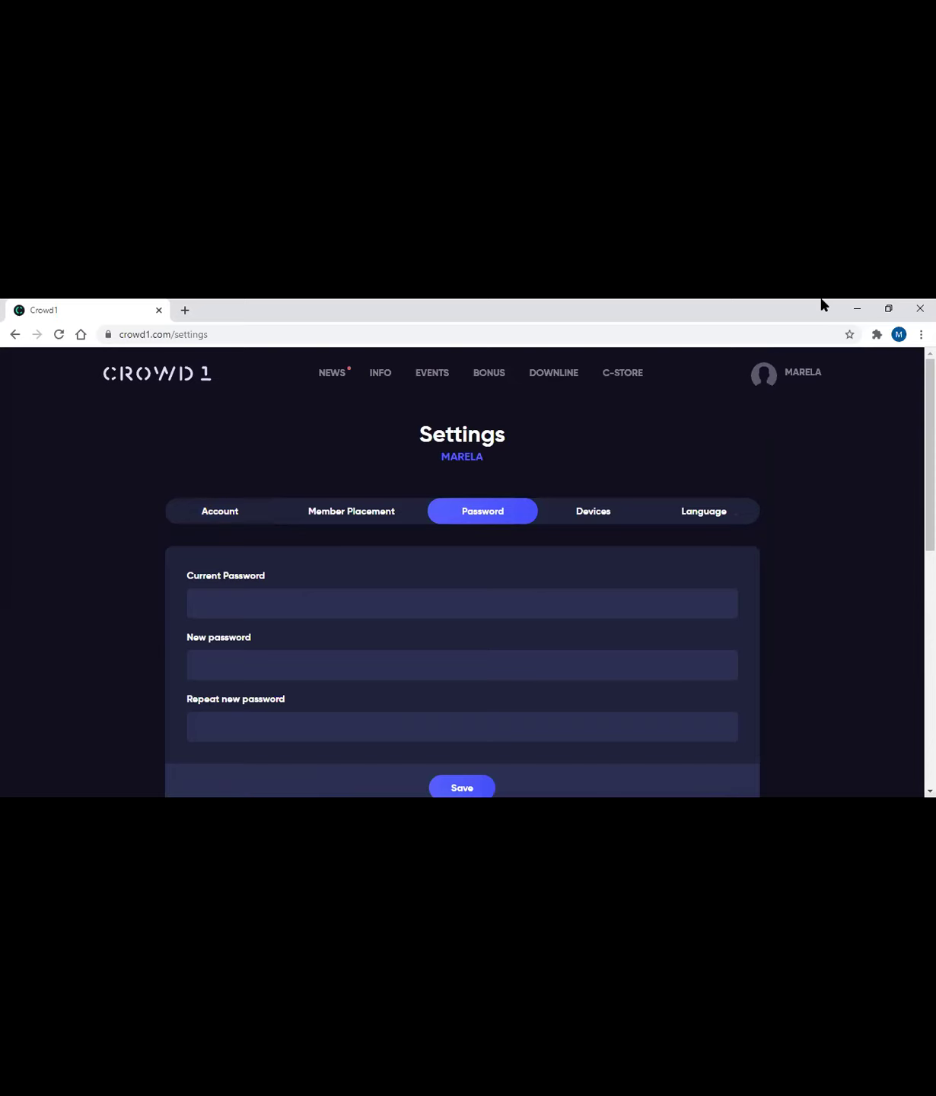
Step: Choose UPLOAD KYC from the profile menu and close the red no-KYC alert
left_click(755, 392)
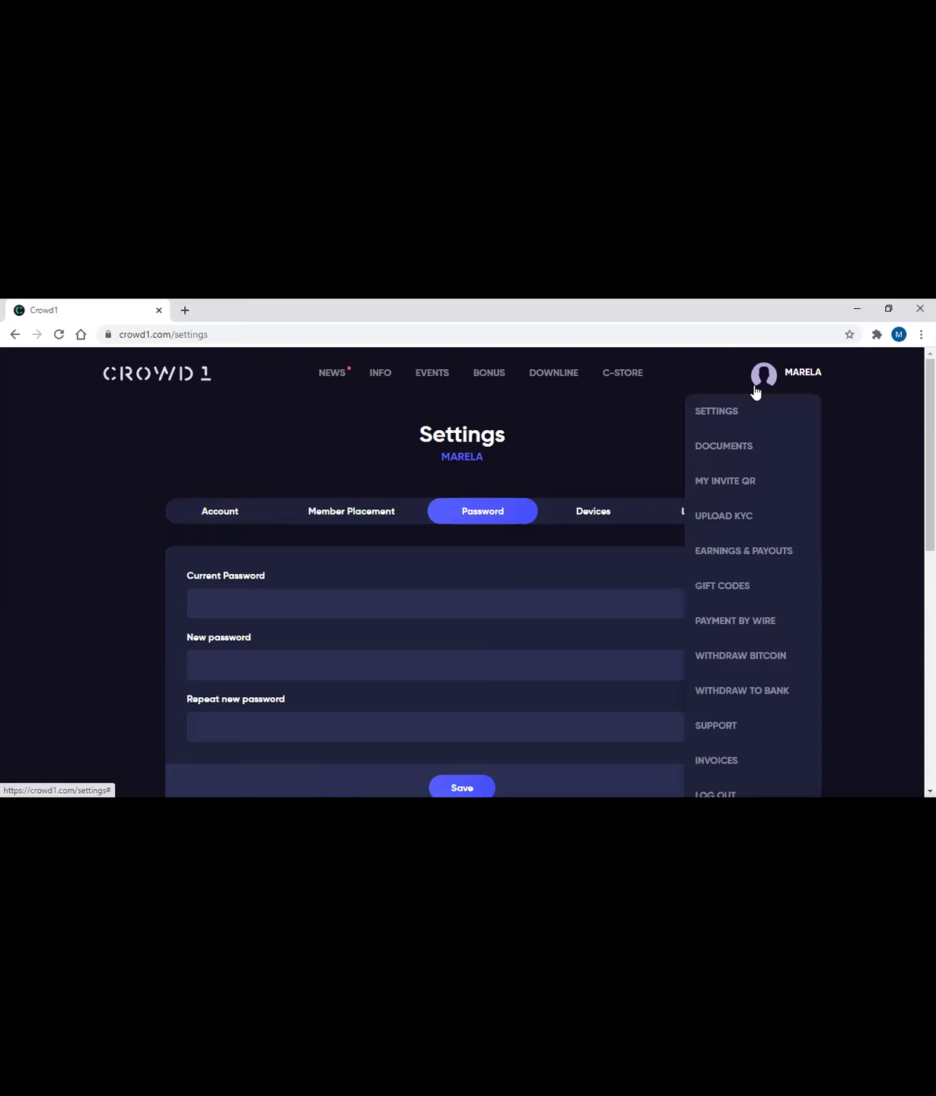
left_click(756, 392)
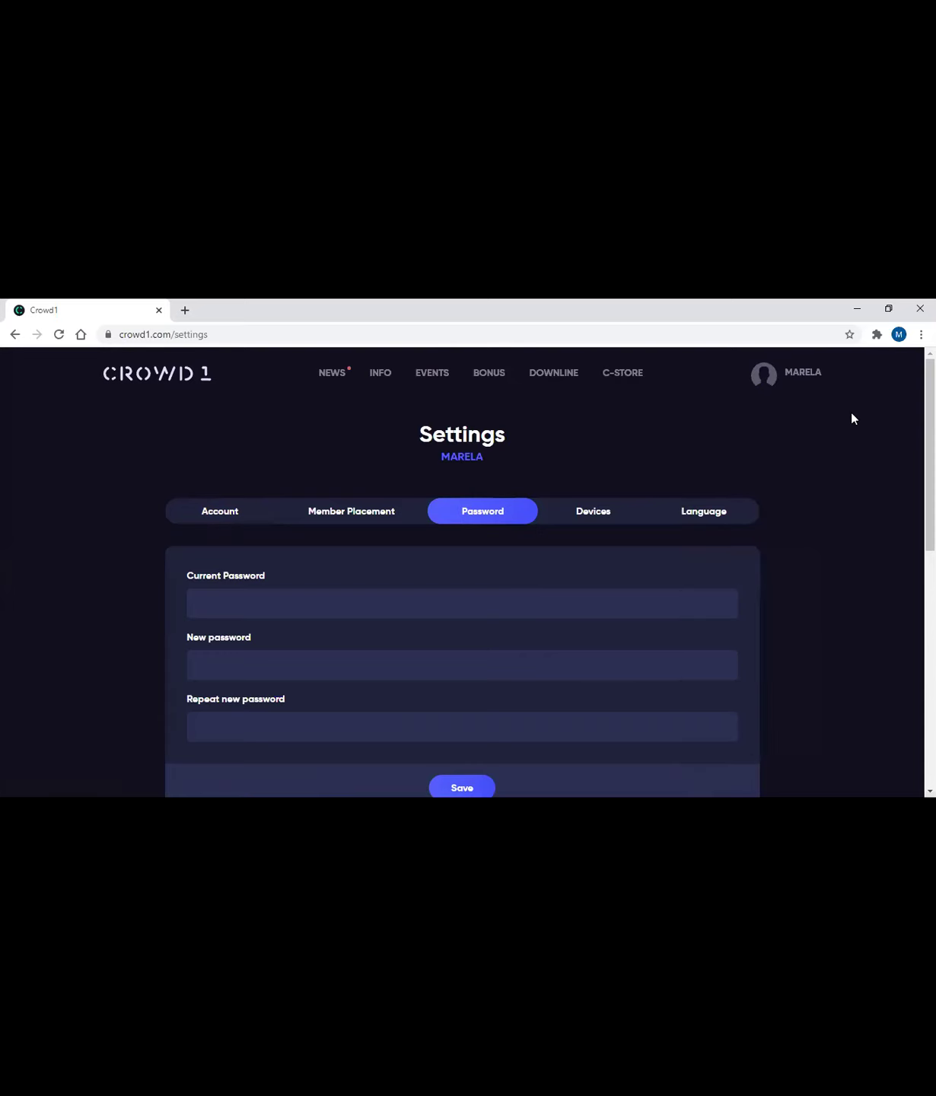
left_click(769, 384)
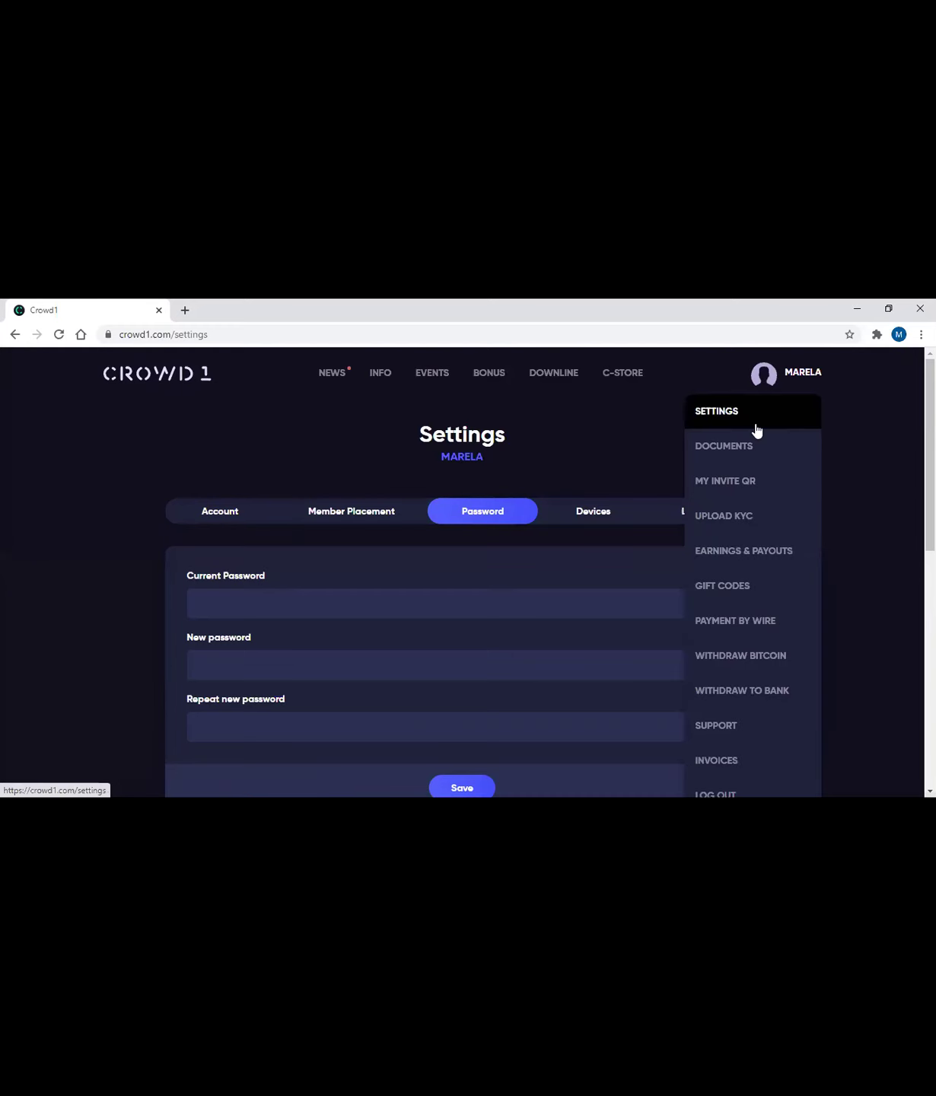
left_click(735, 527)
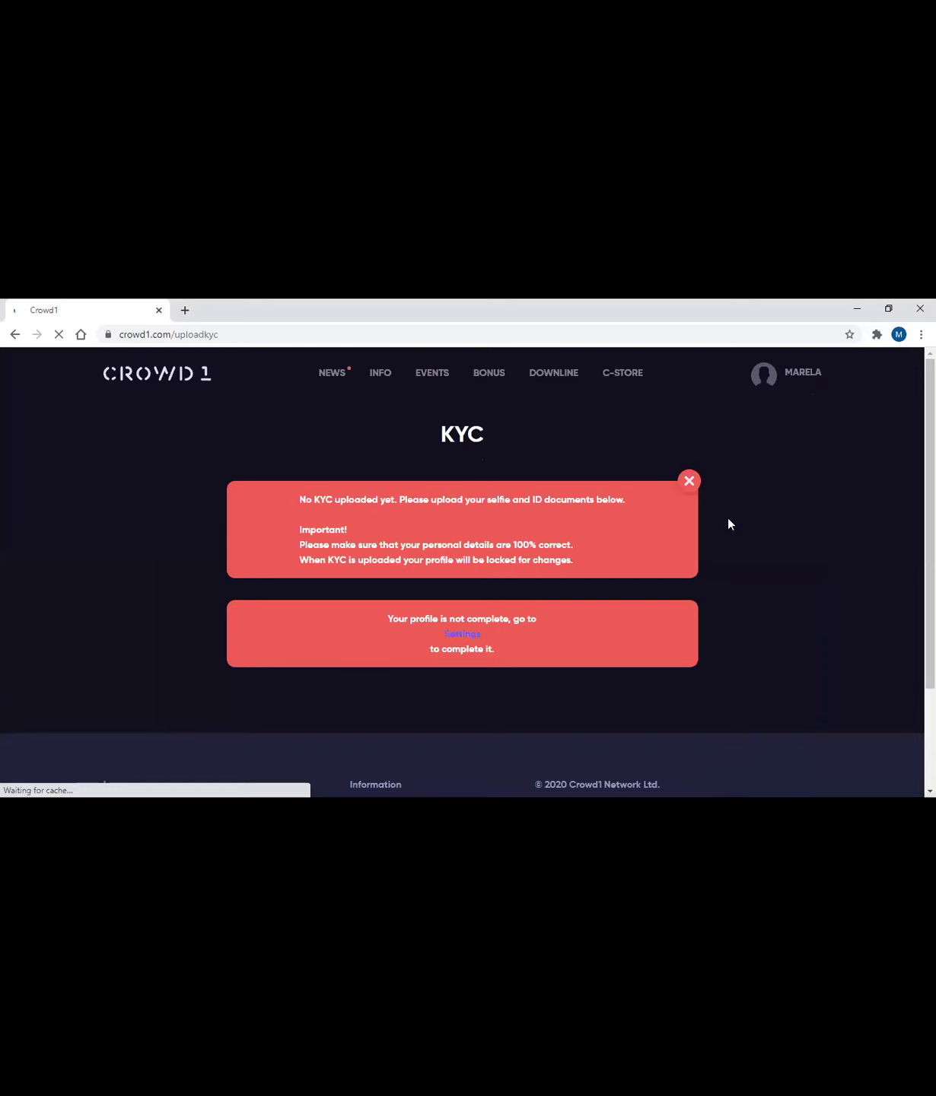
left_click(689, 481)
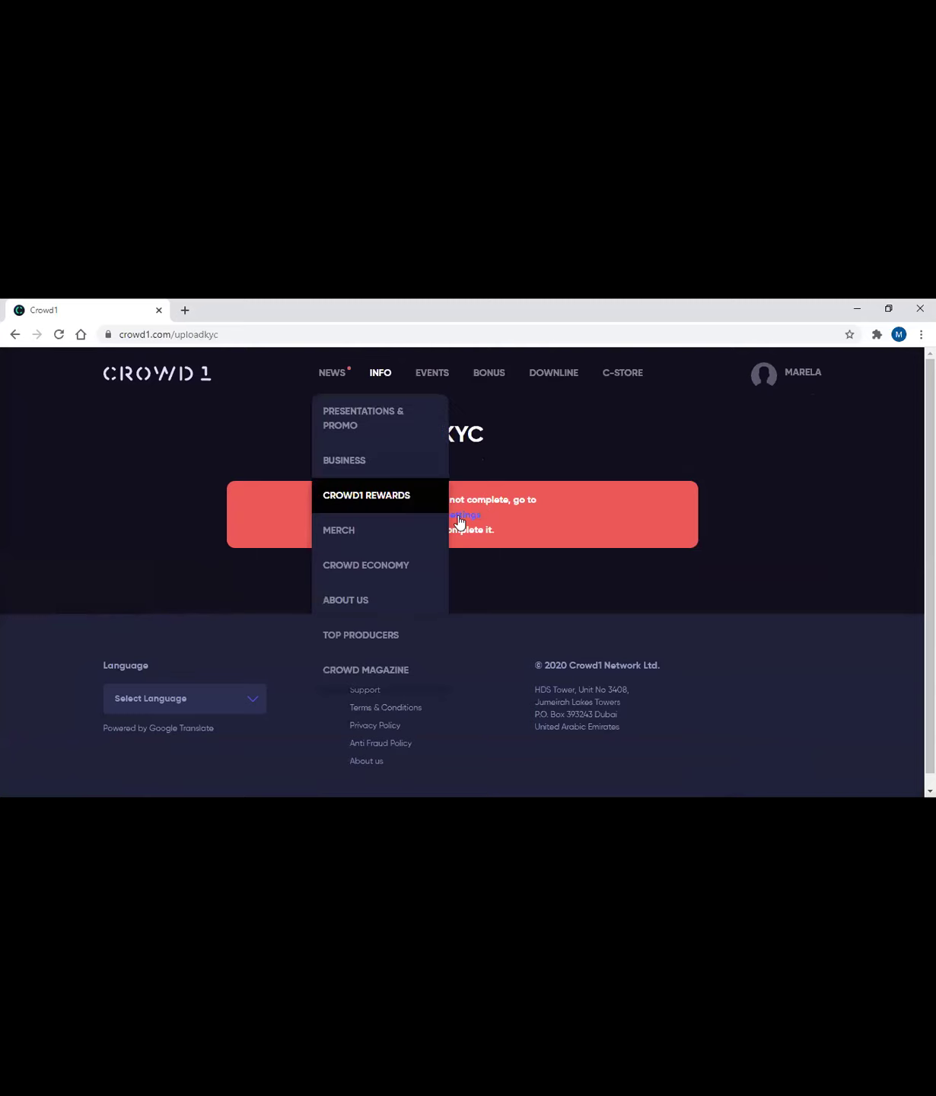
Step: Type the member's mobile number into the Phone number field after +63
left_click(460, 518)
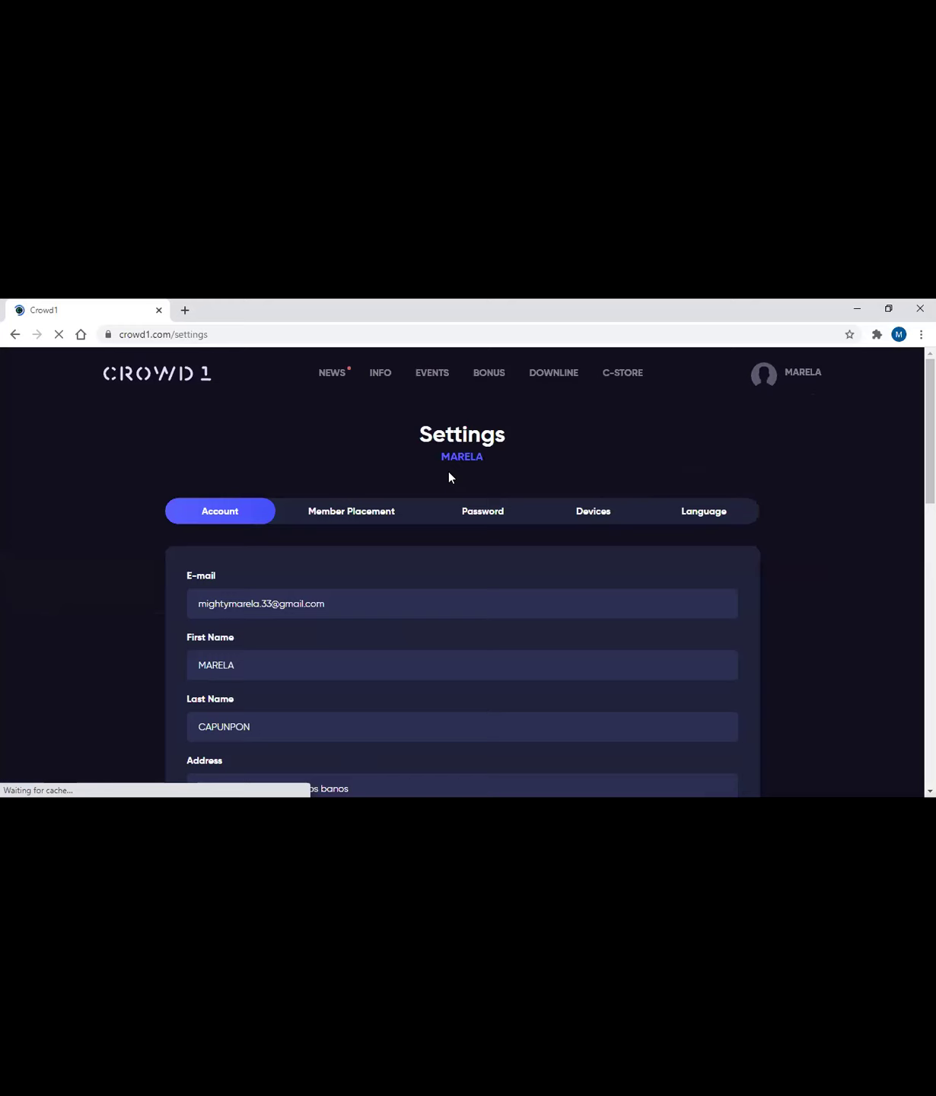
scroll(315, 496, "down", 10)
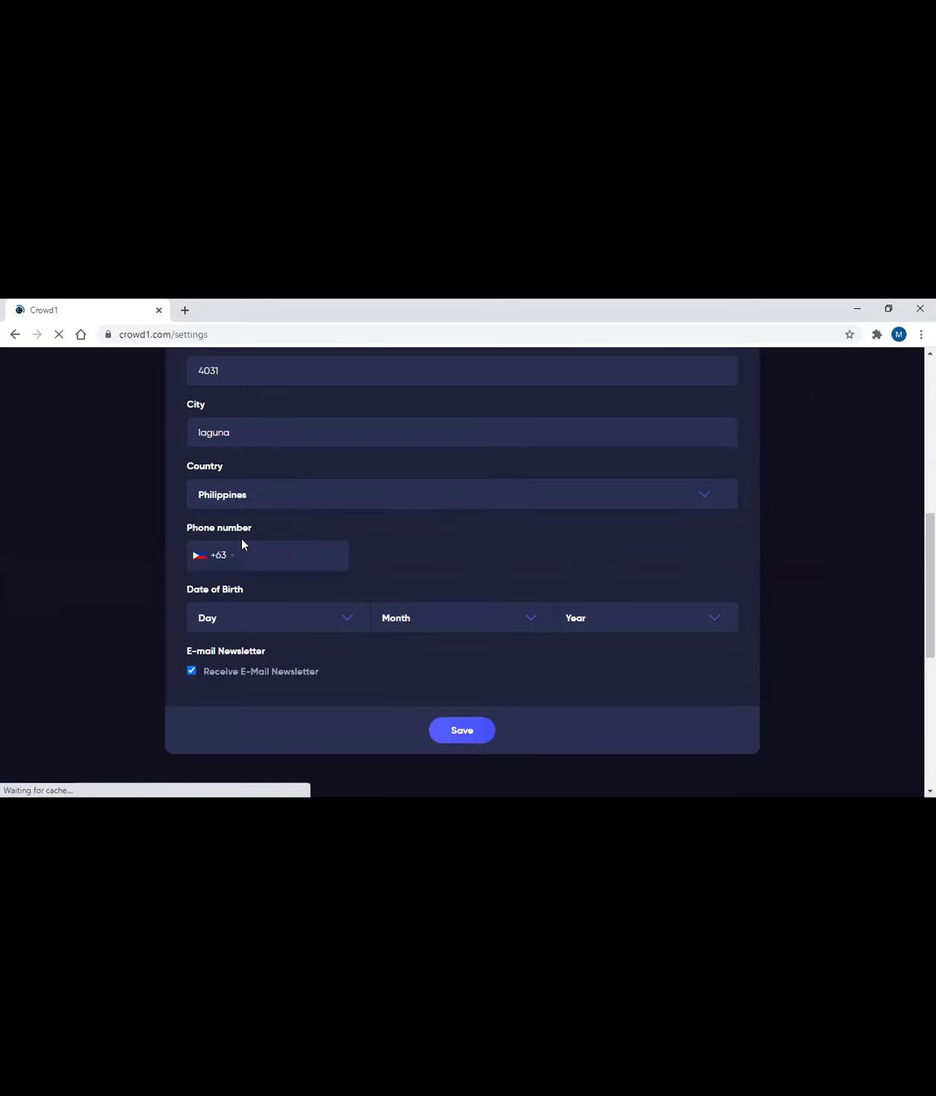
left_click(251, 554)
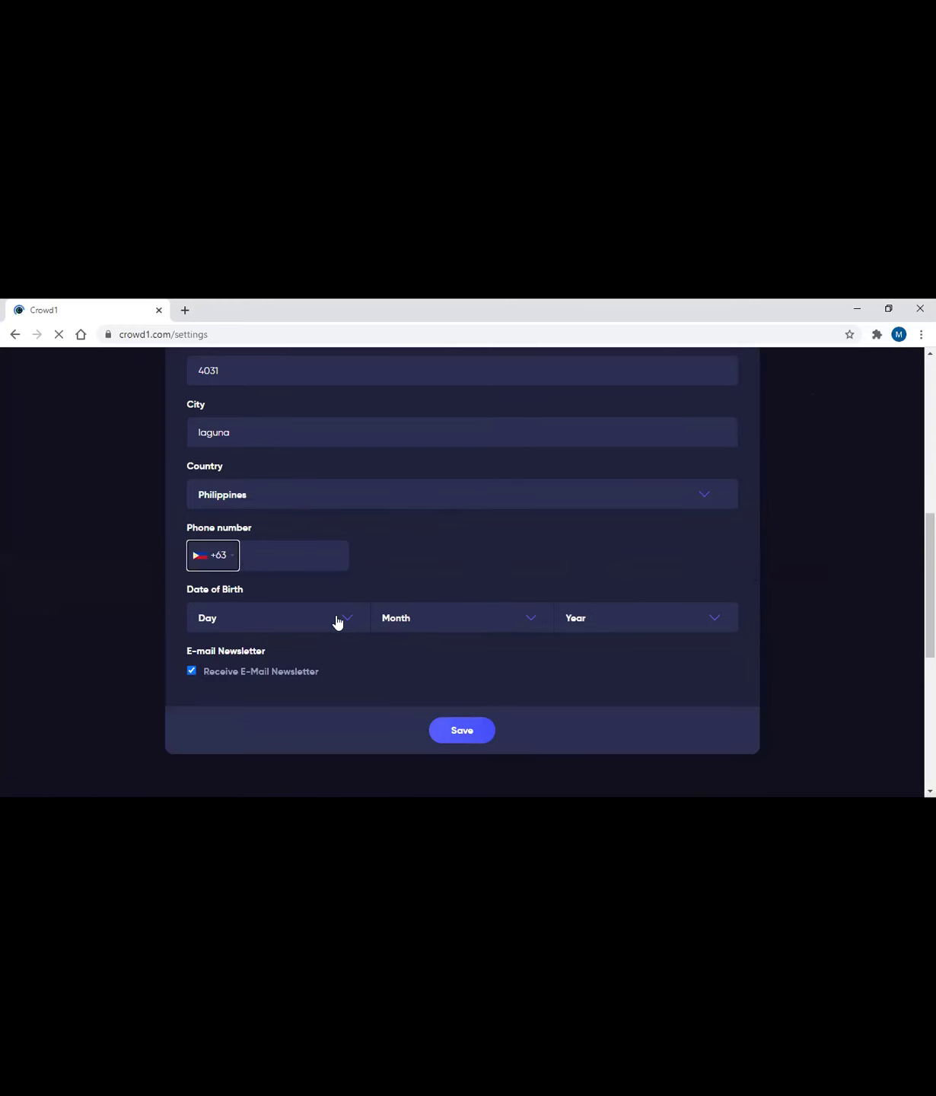
left_click(271, 555)
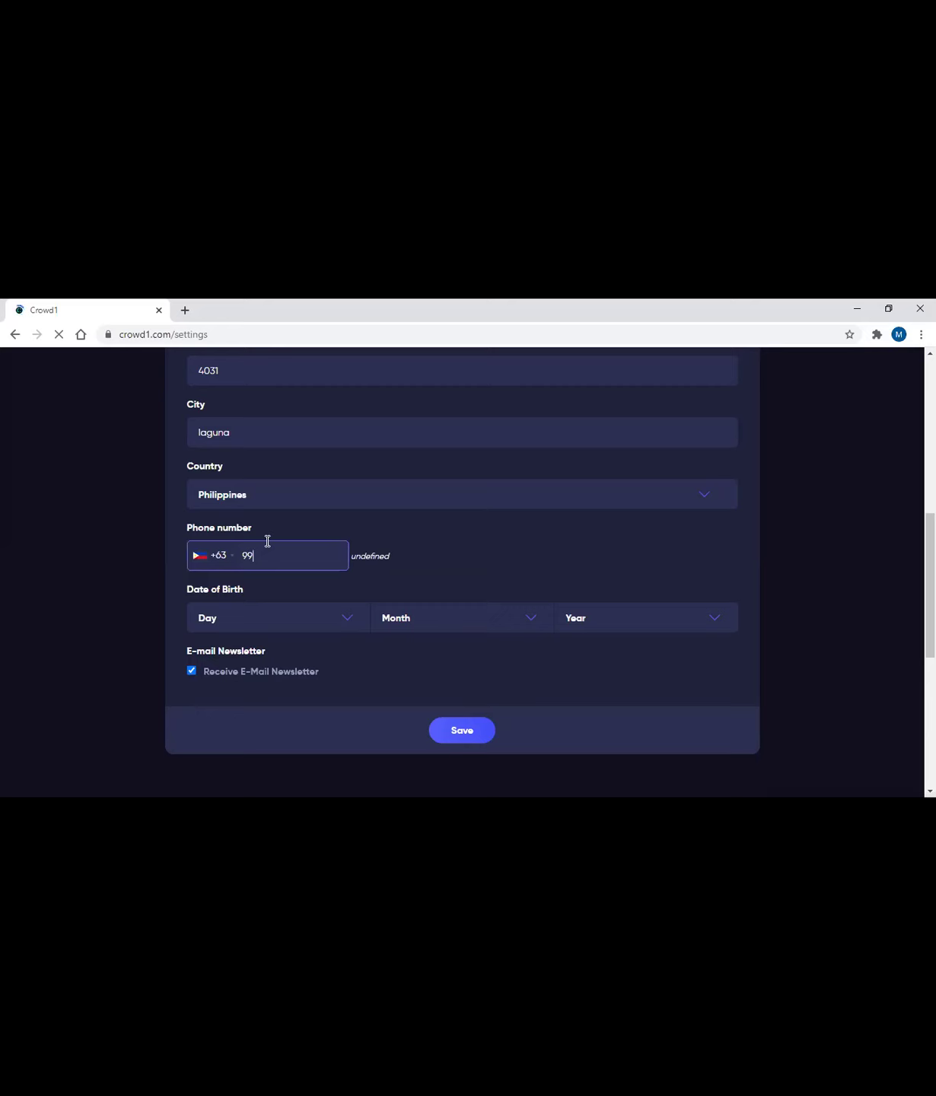
Step: Pick Day 20, Month November and Year 1955, then save the contact details
left_click(344, 618)
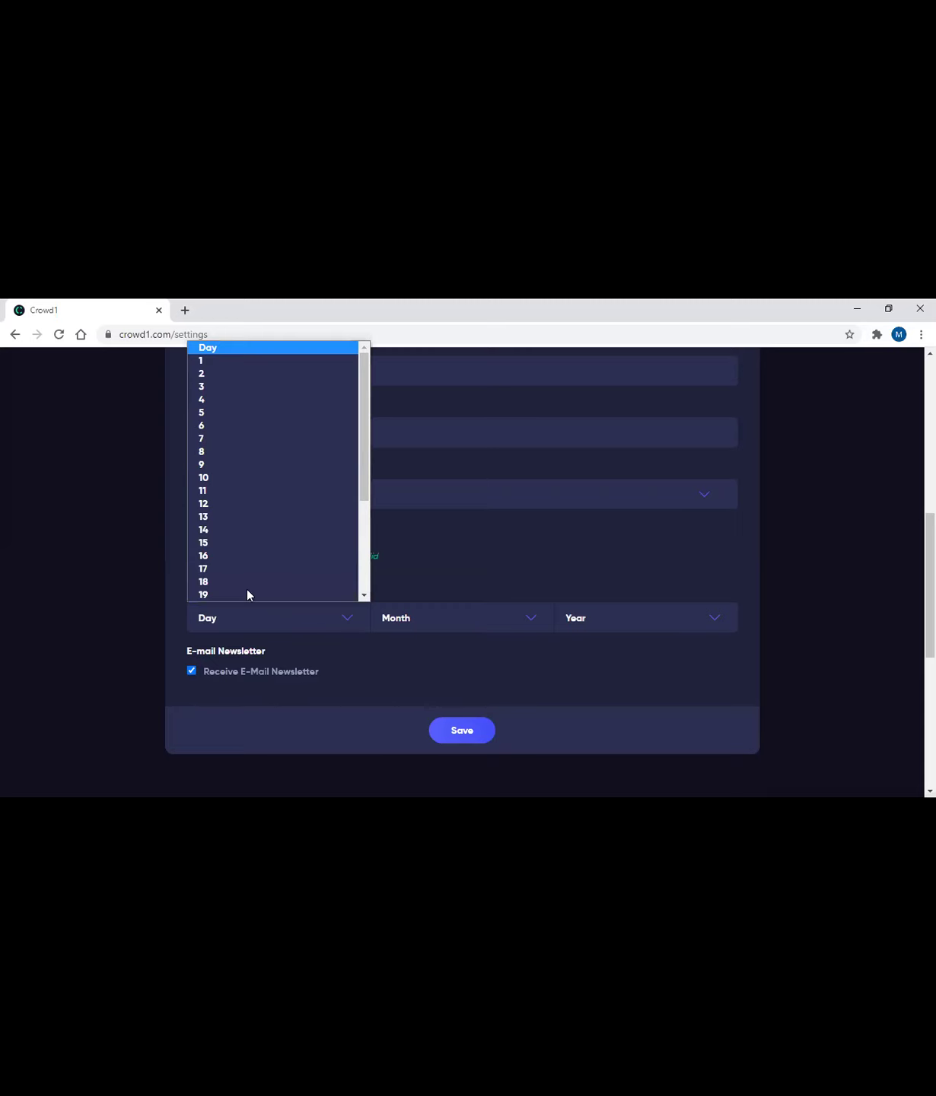
scroll(238, 582, "down", 4)
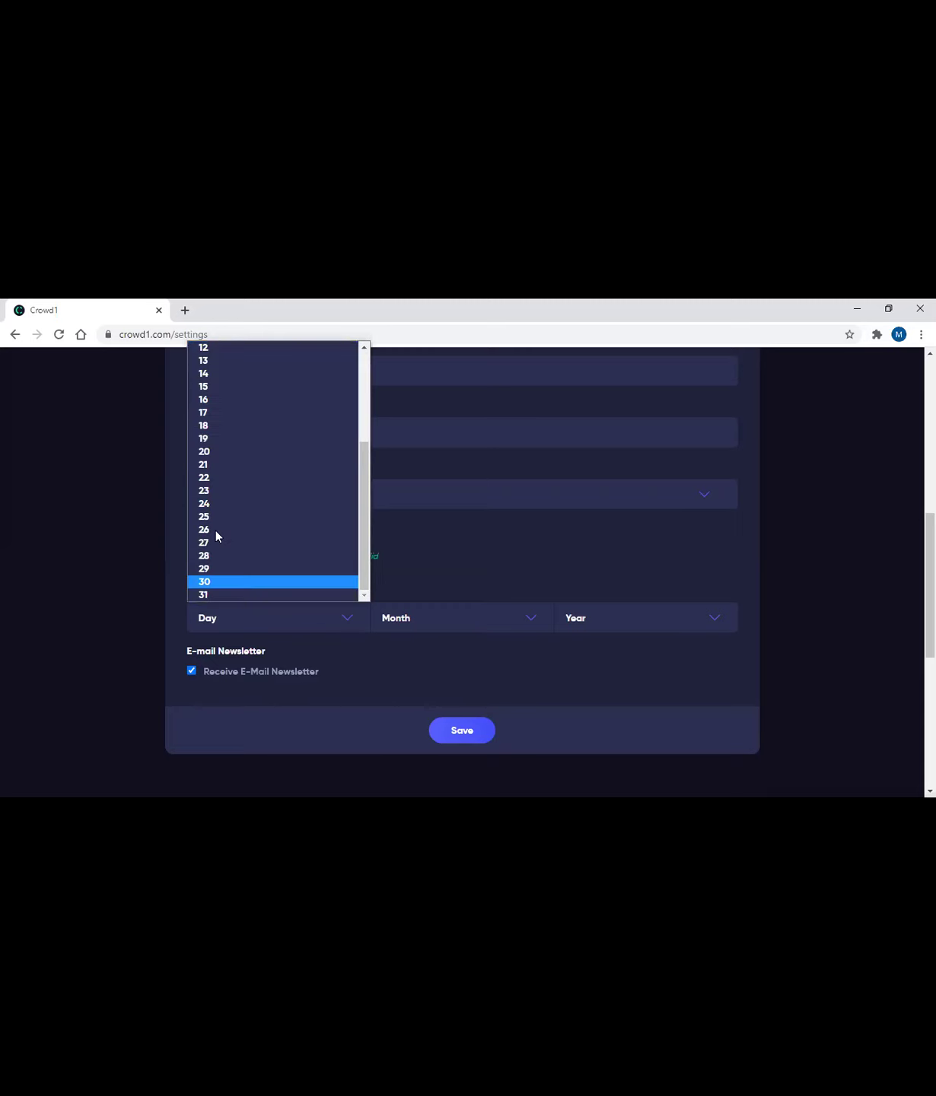
left_click(532, 618)
left_click(532, 619)
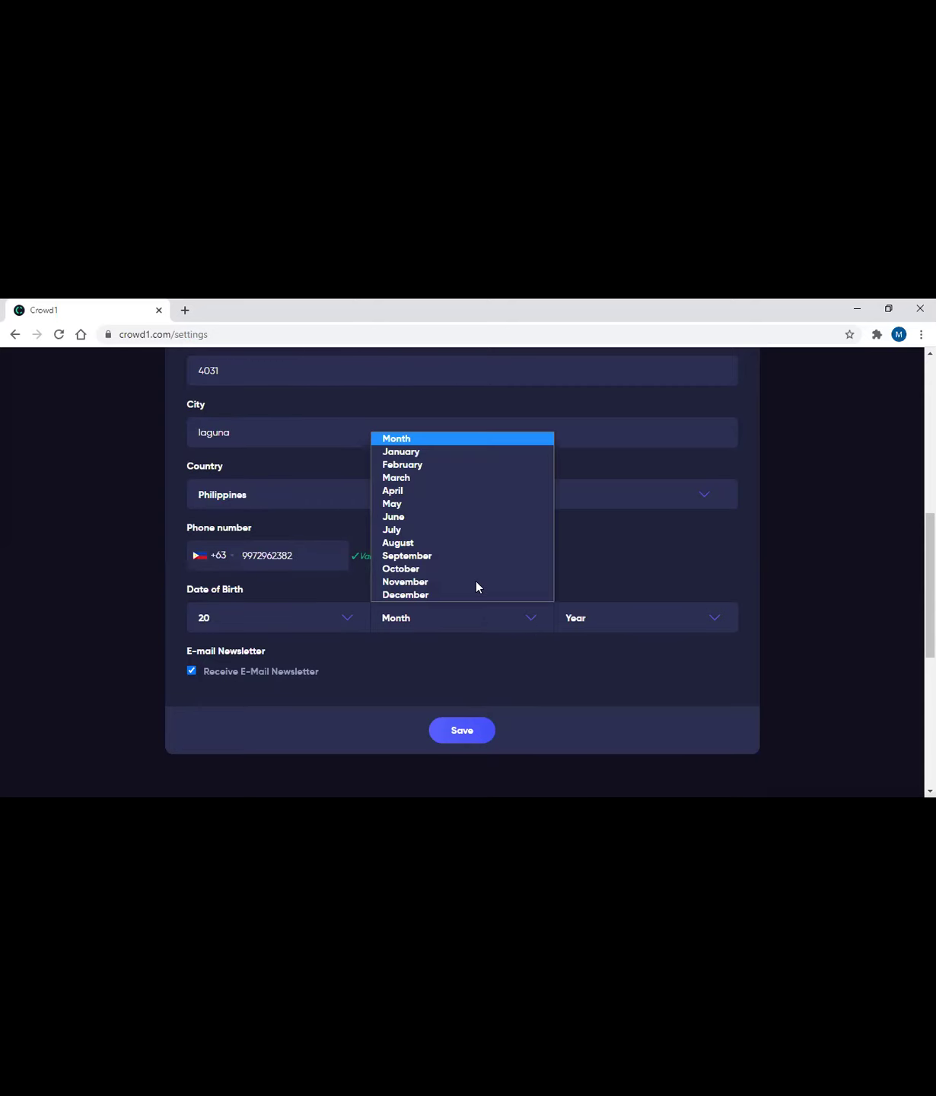
left_click(714, 618)
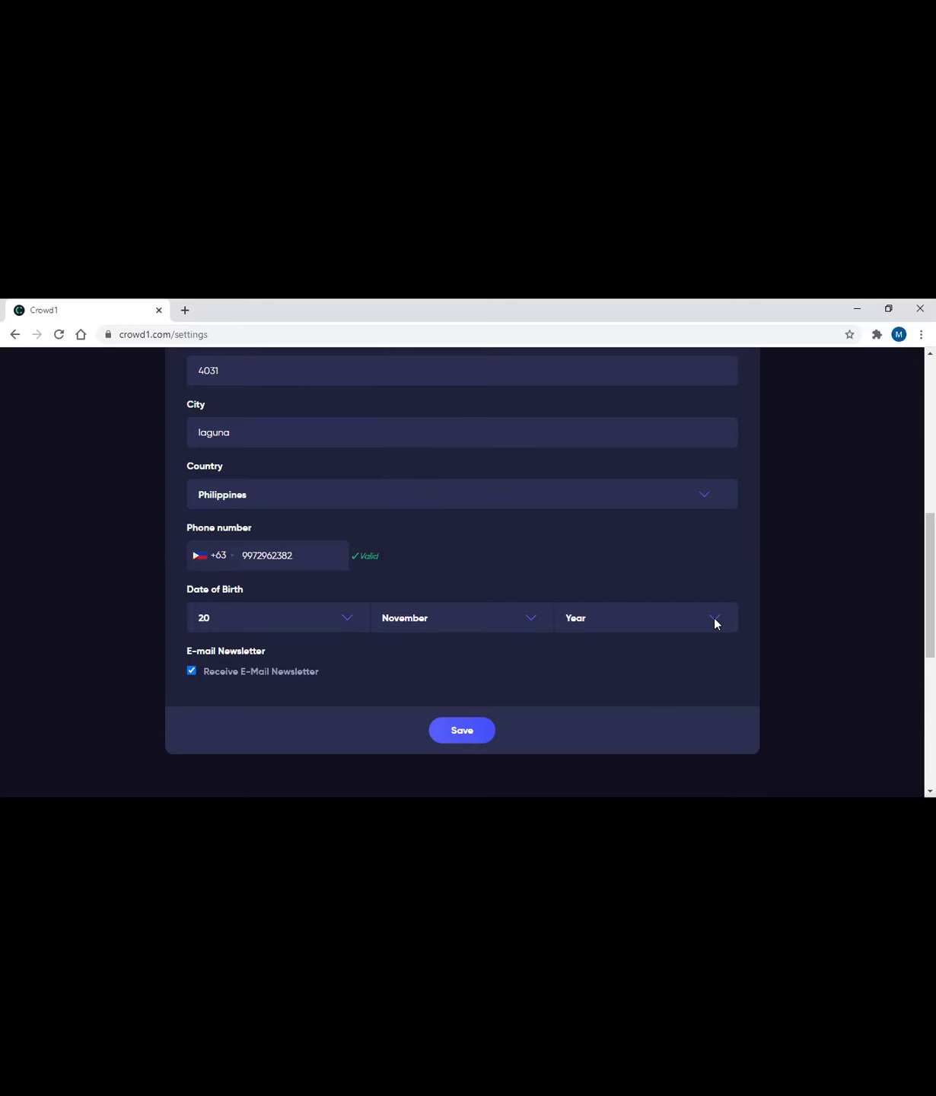
left_click(714, 617)
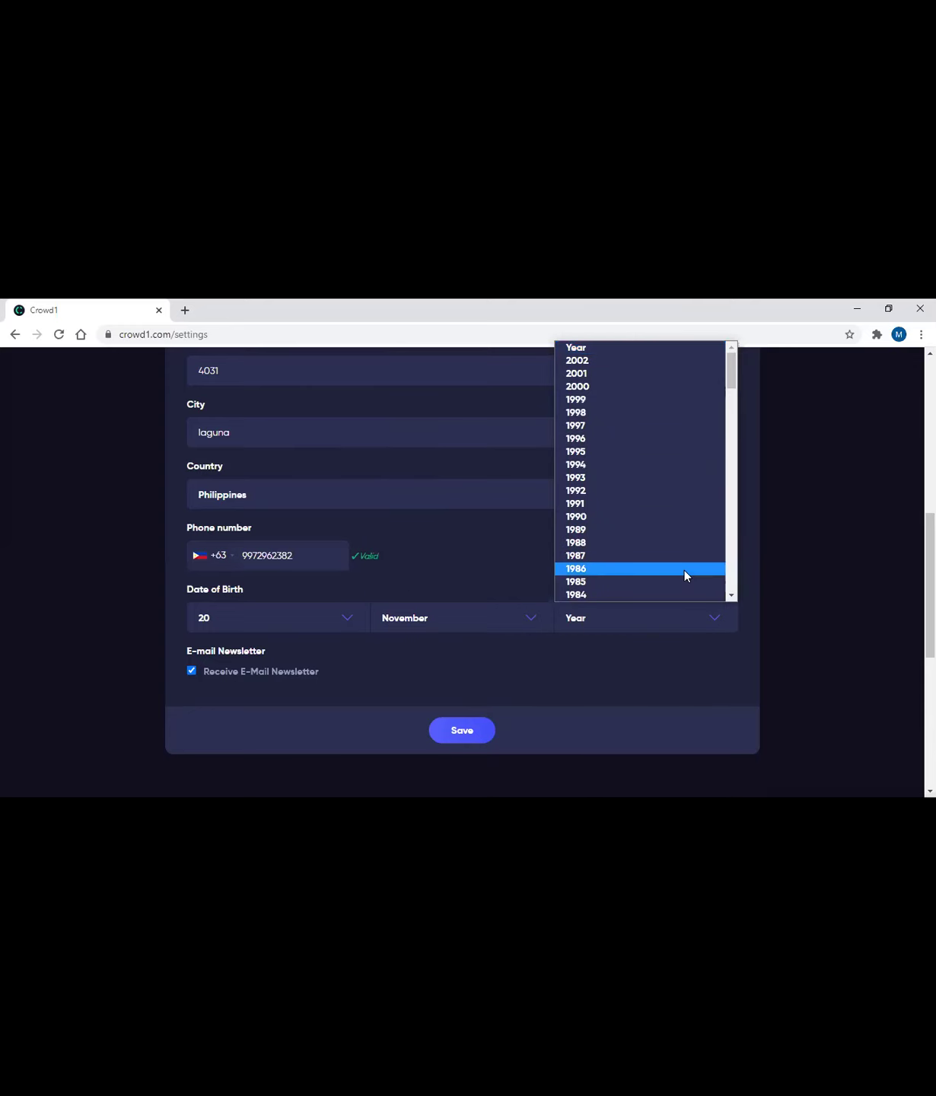
scroll(685, 571, "down", 3)
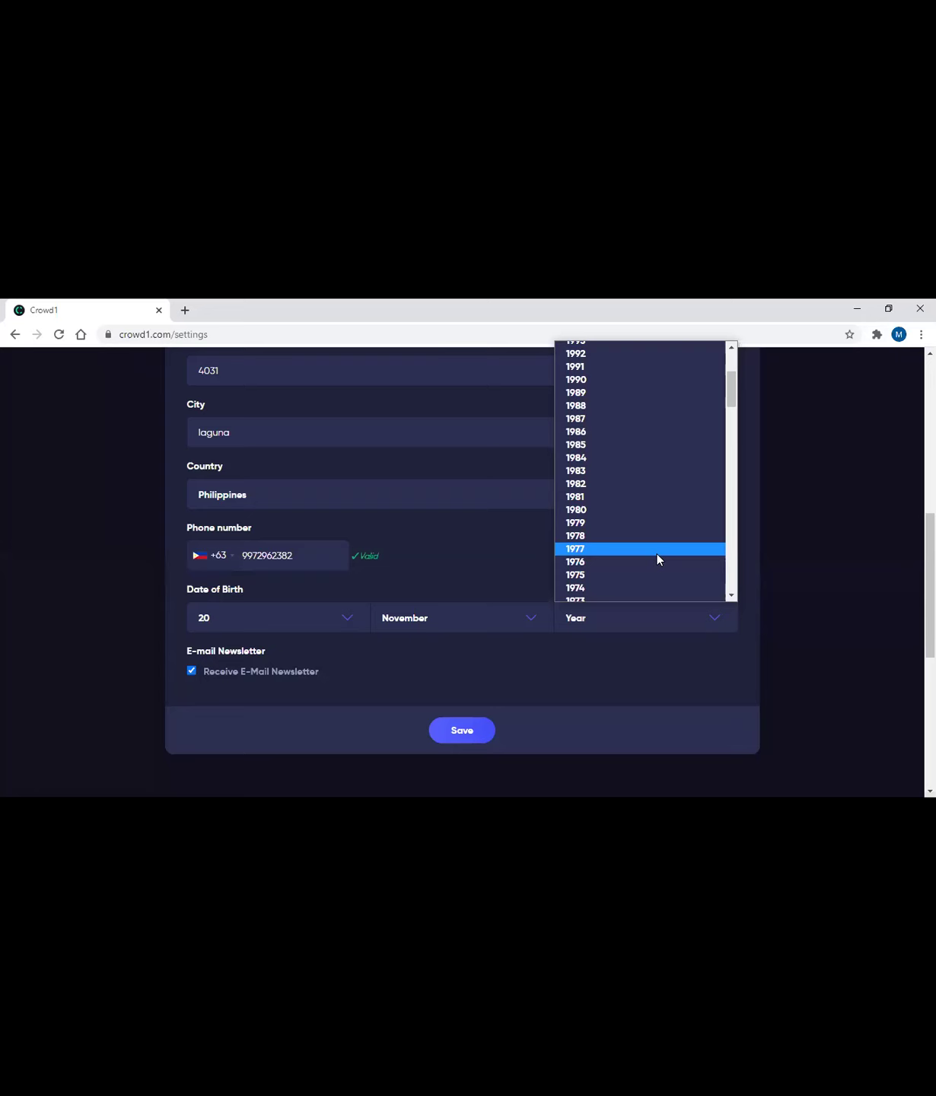
scroll(657, 554, "up", 2)
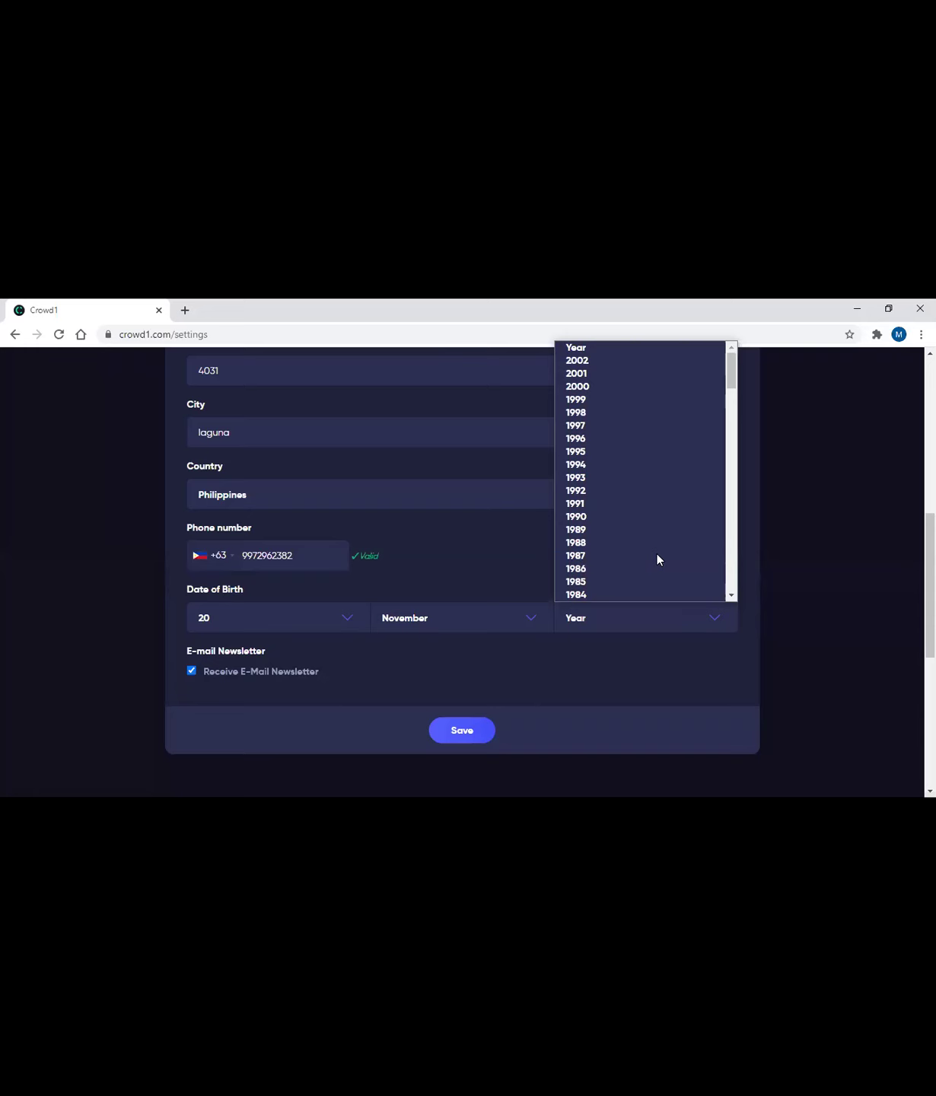
scroll(657, 560, "down", 7)
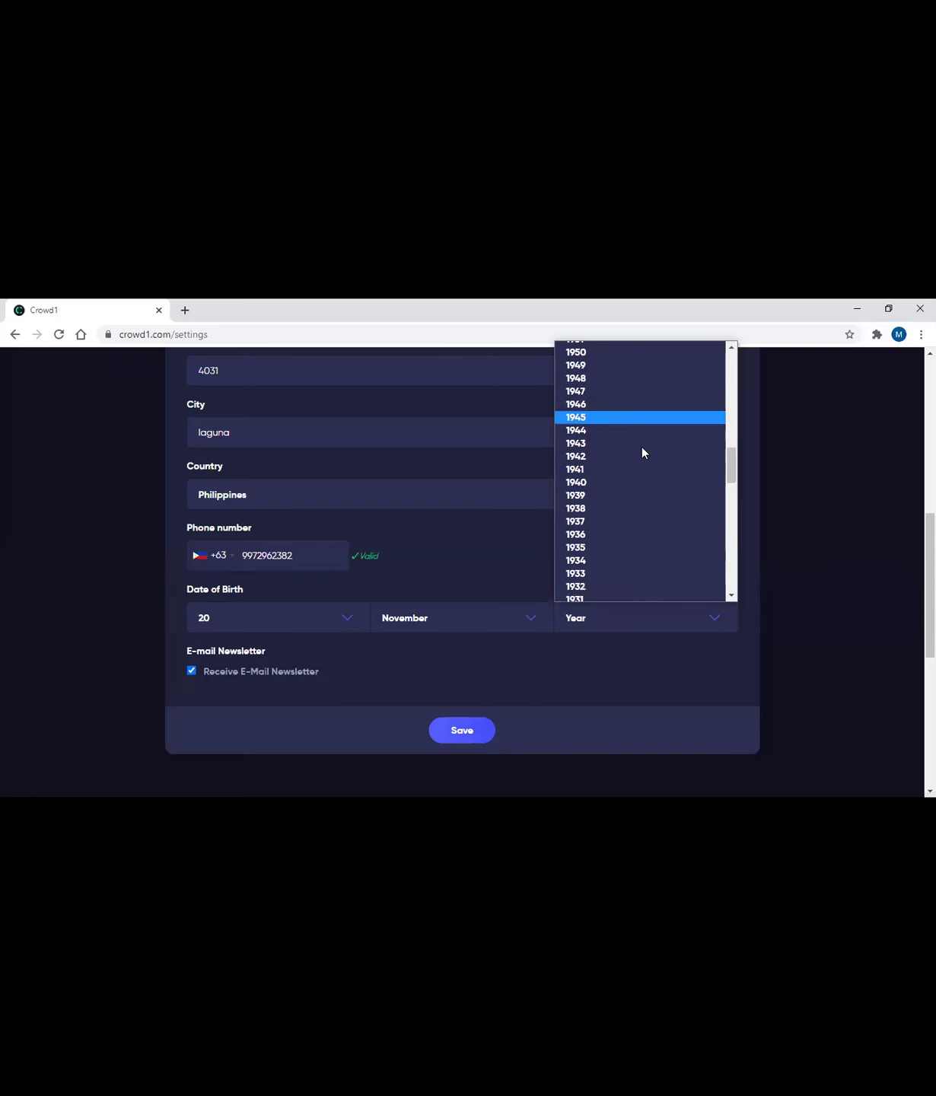
scroll(616, 407, "up", 3)
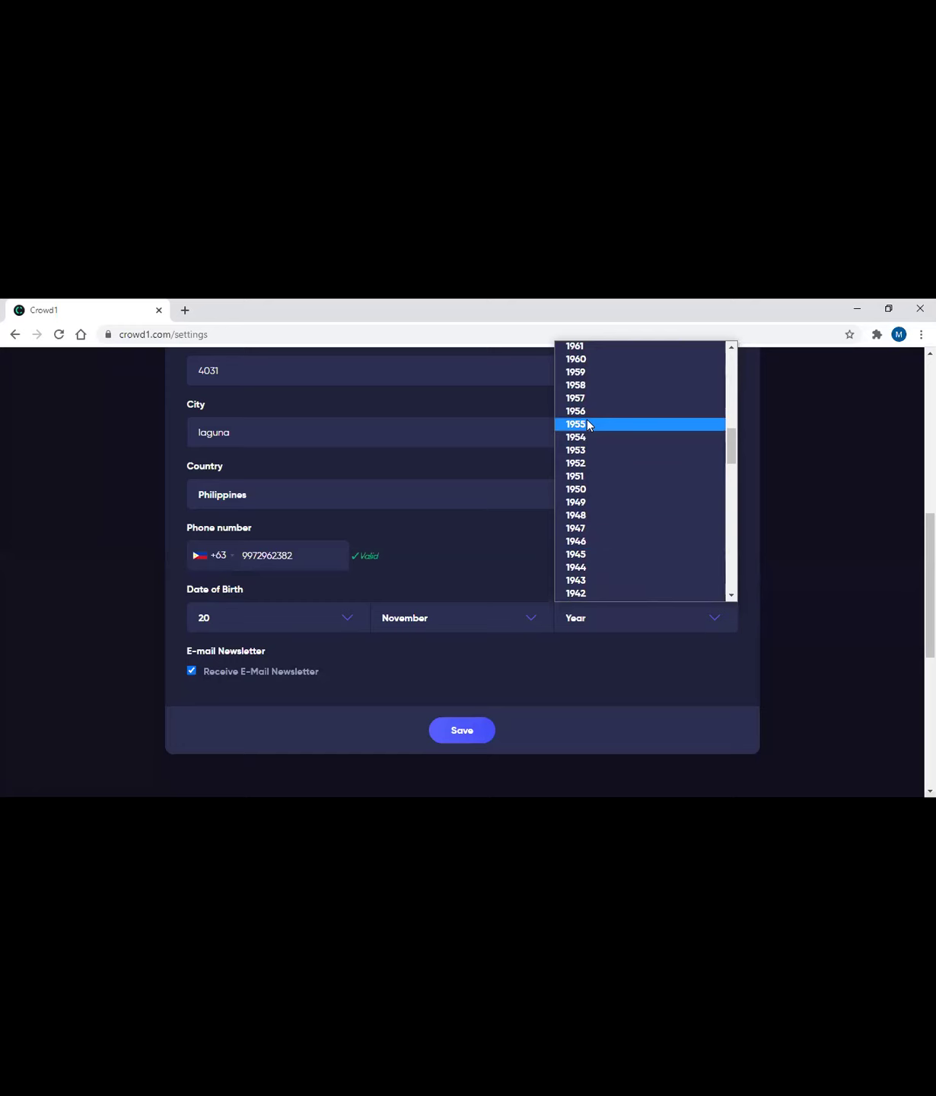
left_click(588, 423)
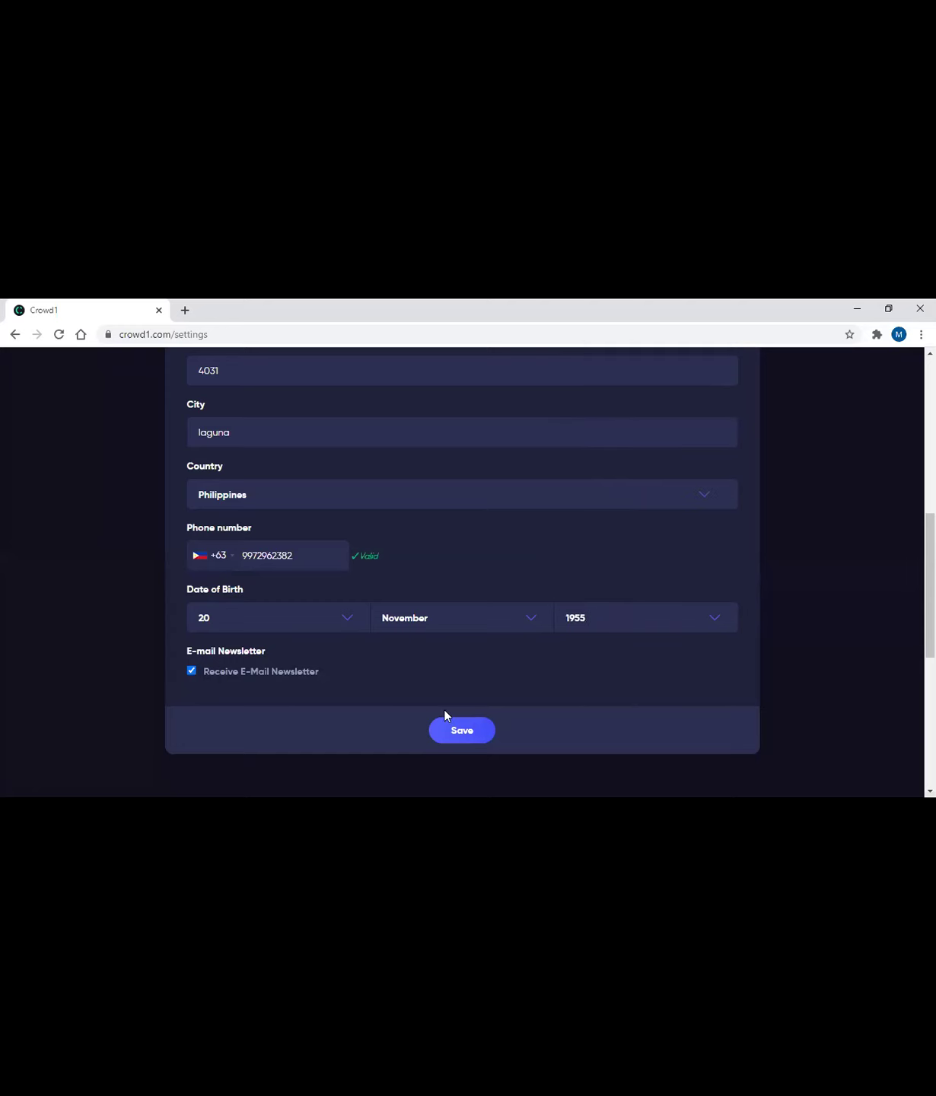
left_click(470, 735)
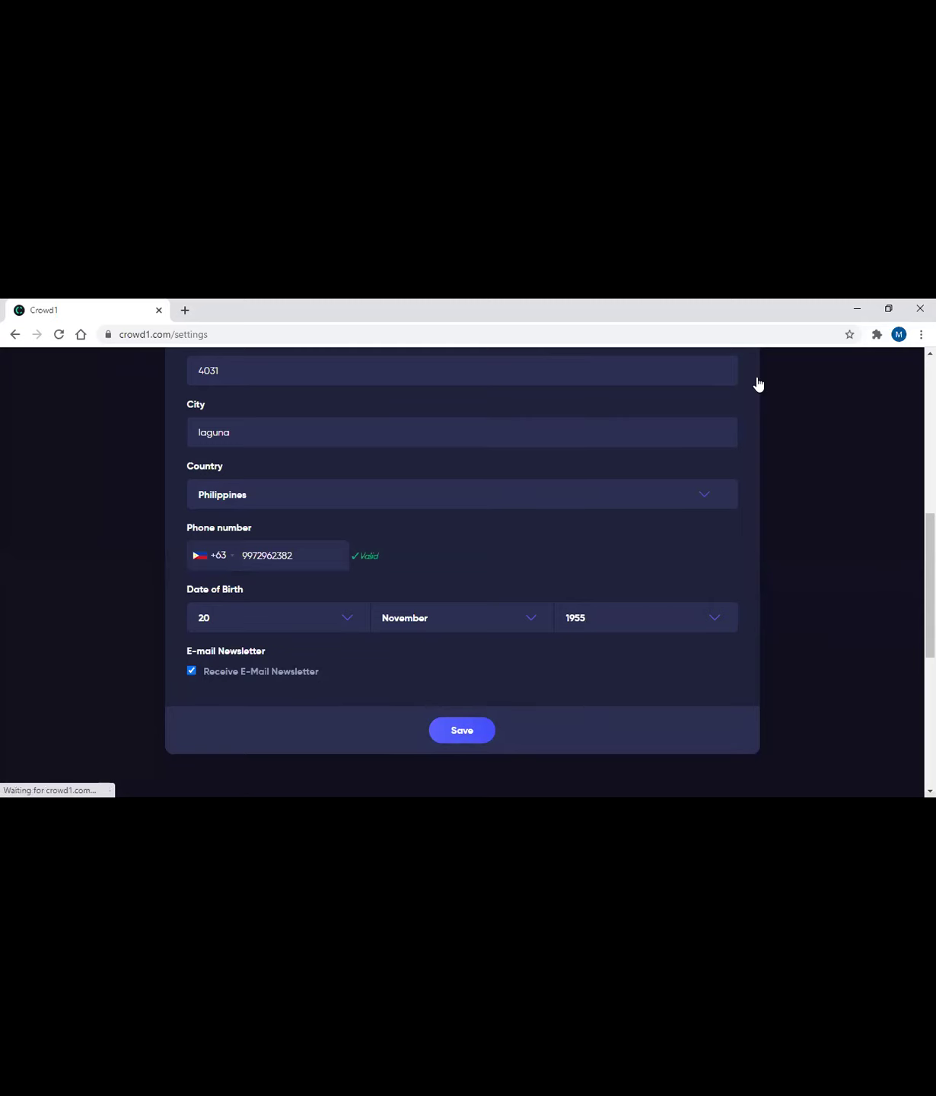
Step: Return to UPLOAD KYC via the avatar menu and dismiss the KYC warning alert
mouse_move(757, 378)
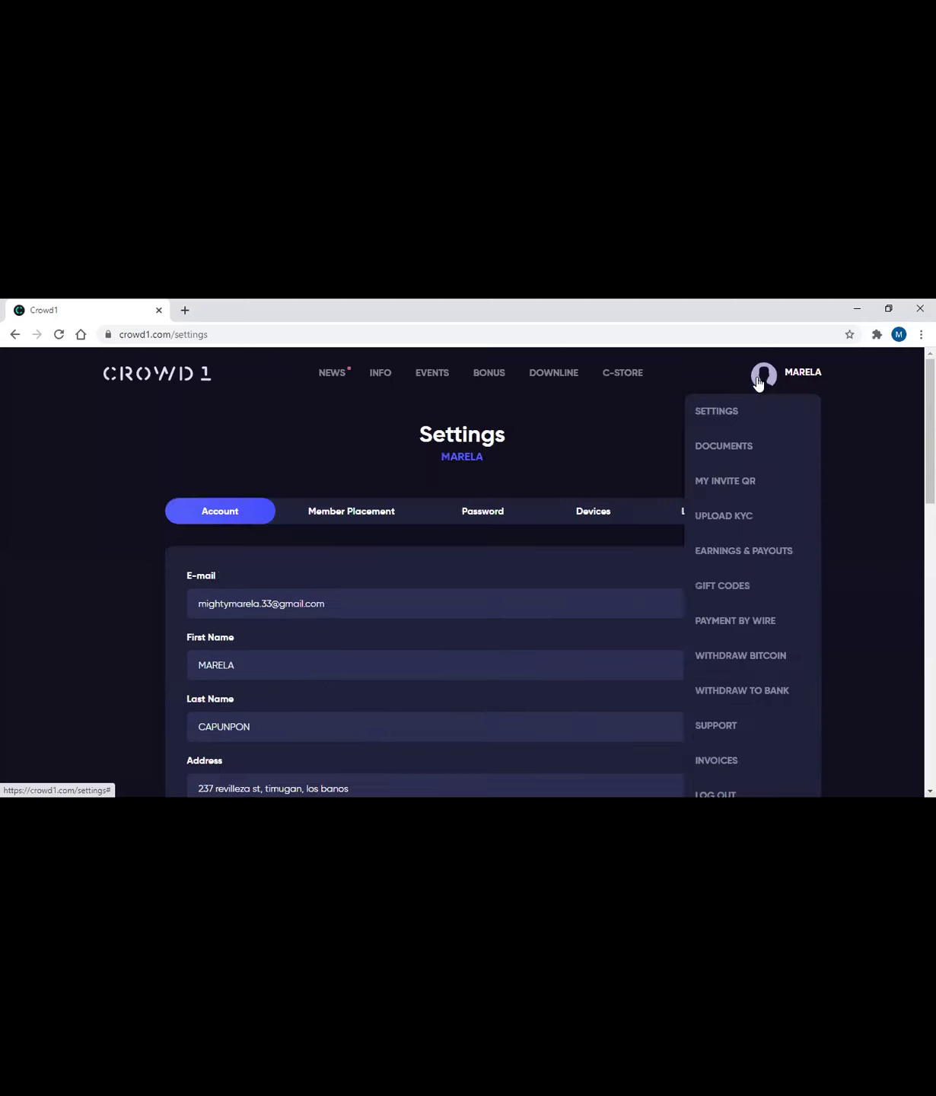
left_click(736, 522)
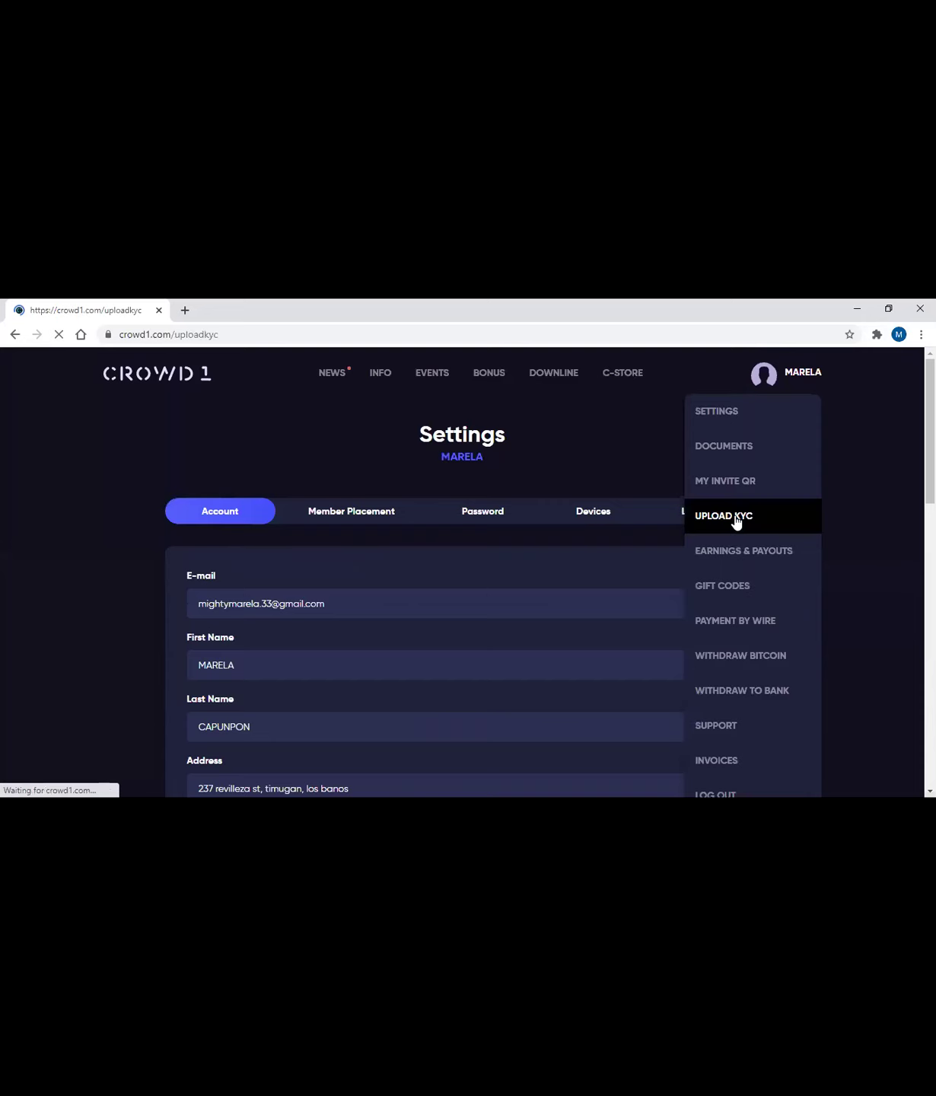
left_click(691, 482)
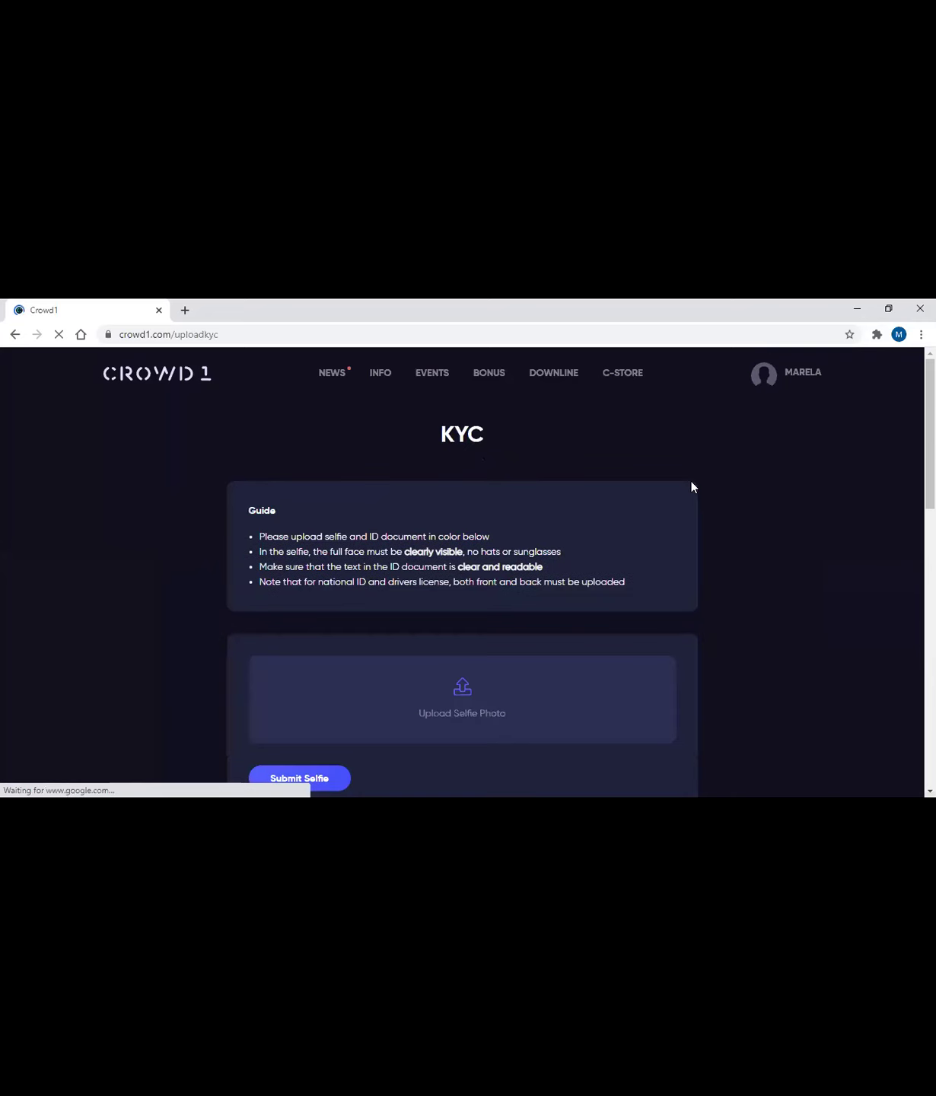
Step: Try choosing a selfie photo from Downloads, cancel the file chooser, and scroll down
left_click(463, 695)
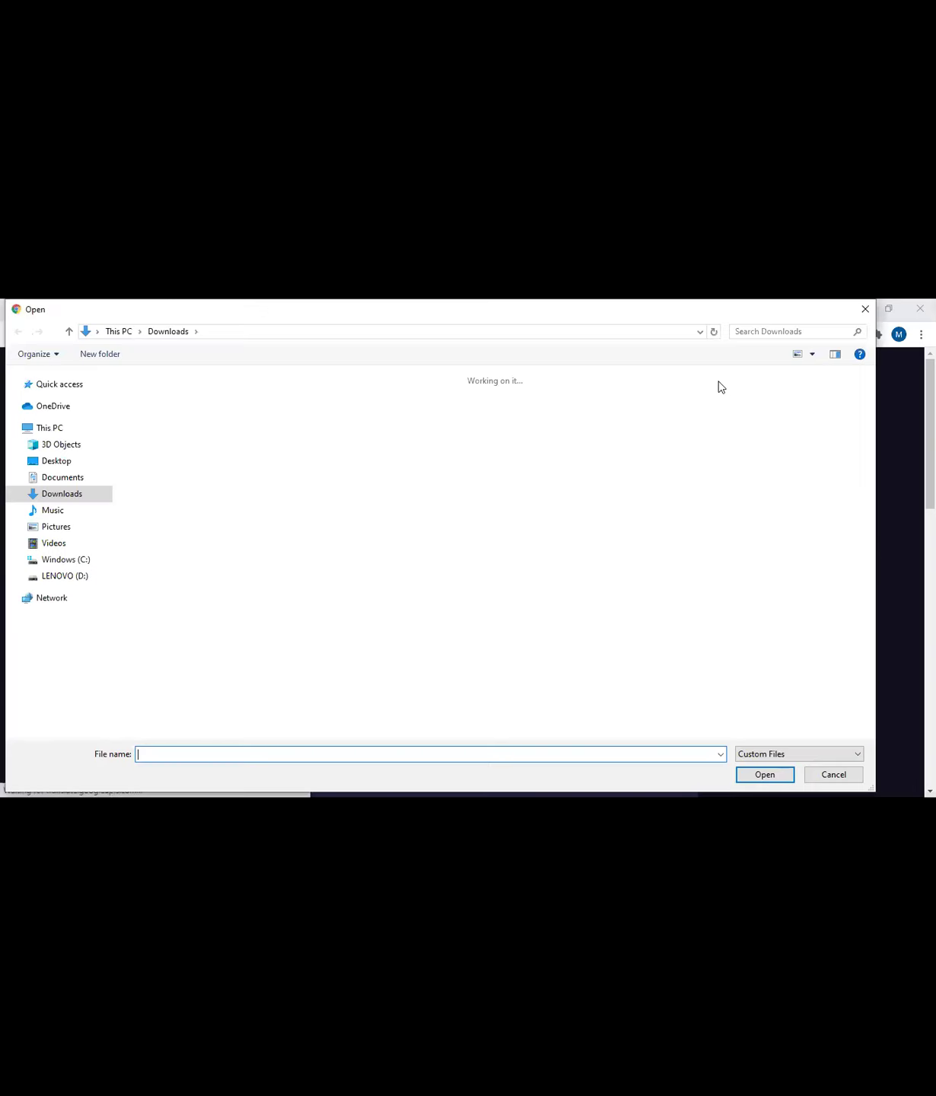
left_click_drag(708, 313, 677, 374)
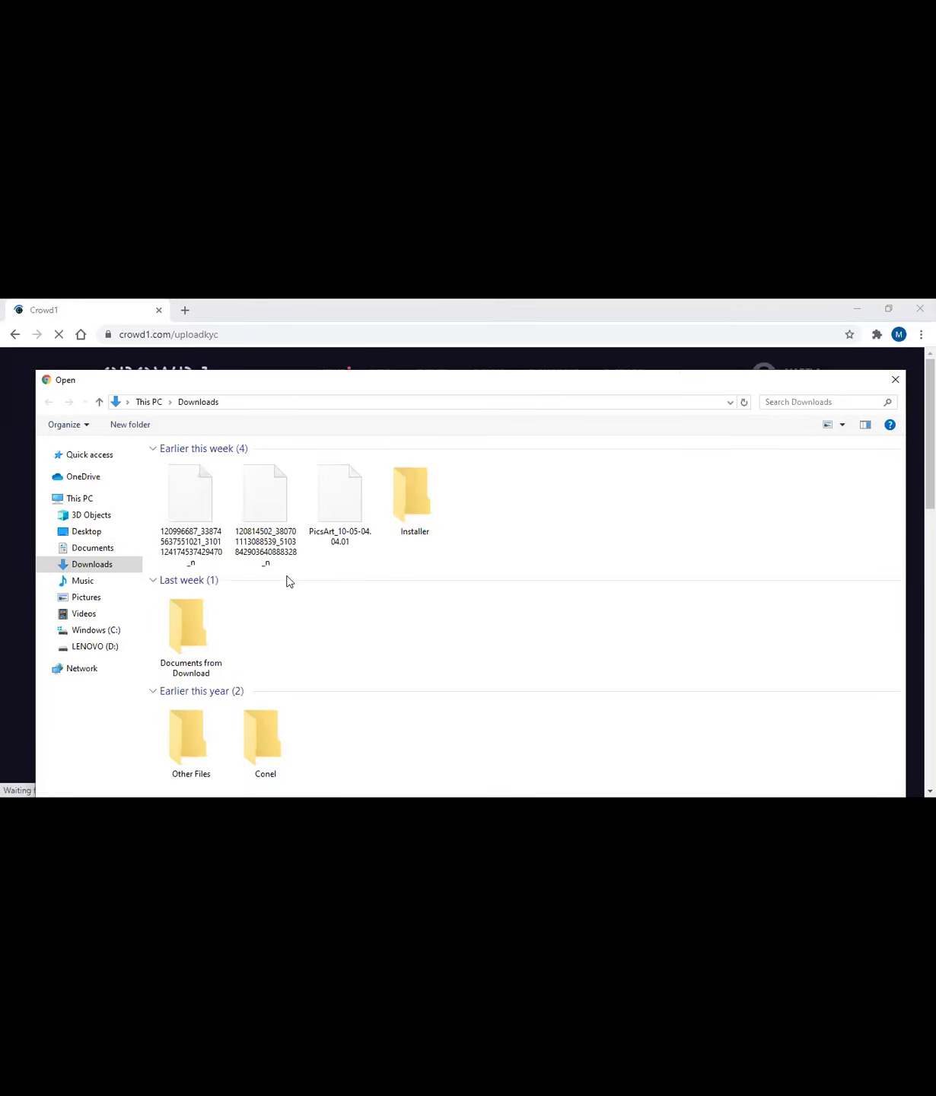
left_click(338, 549)
left_click_drag(881, 395, 729, 553)
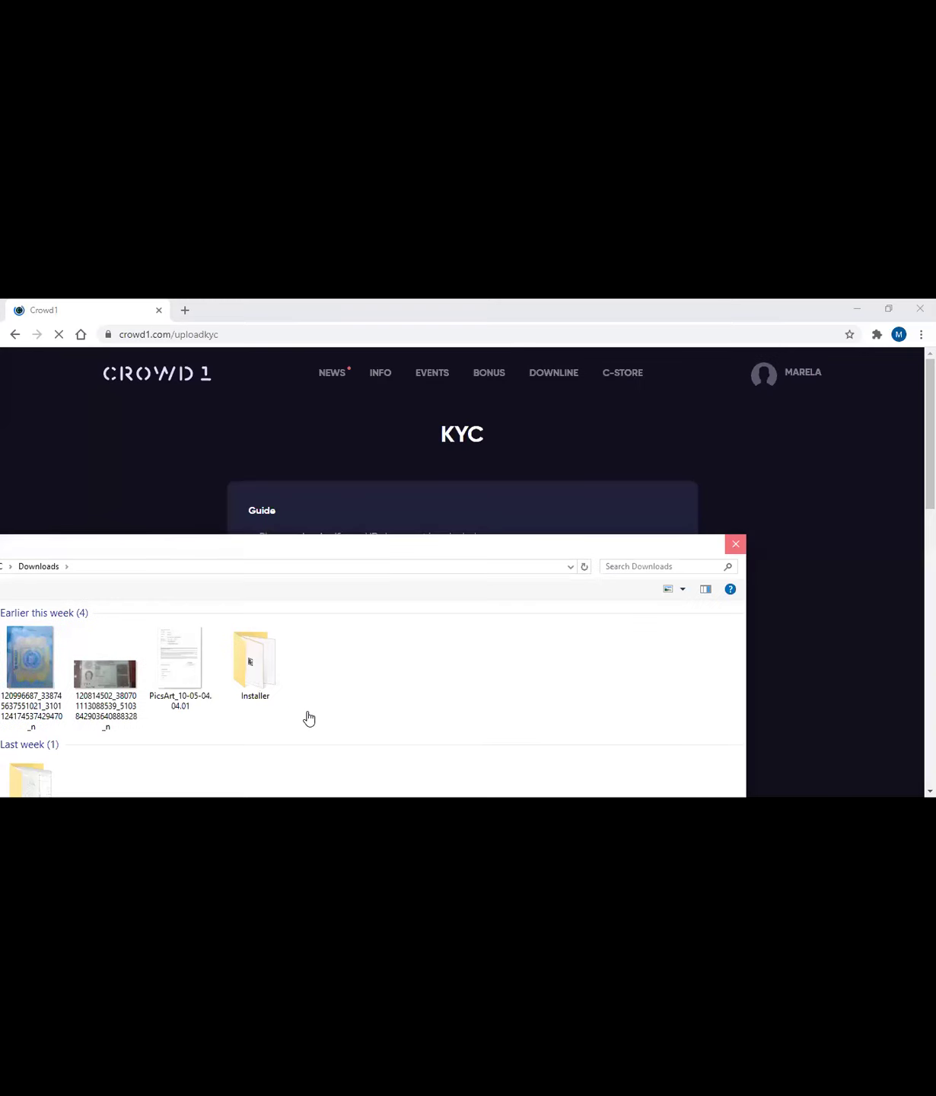
key("Escape")
scroll(309, 720, "down", 1)
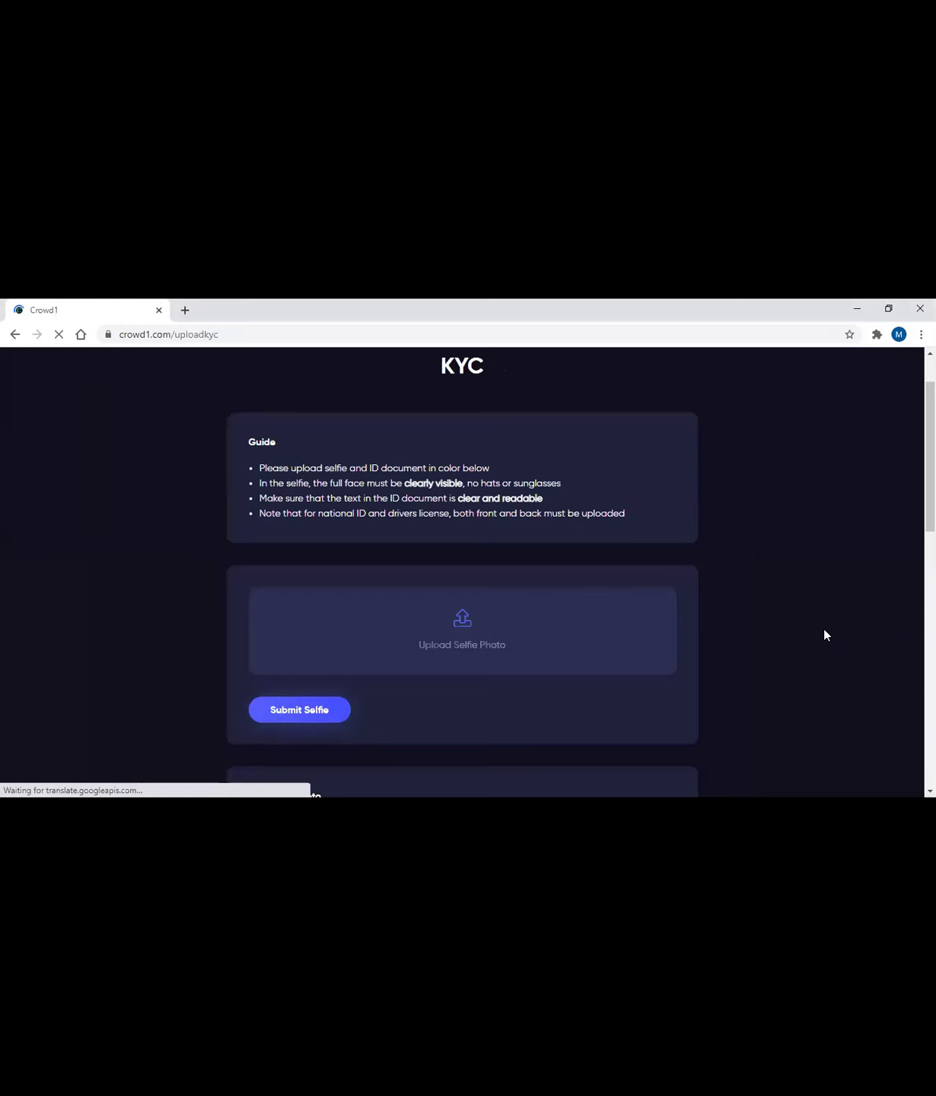
scroll(830, 643, "down", 3)
Step: Set the Upload ID Photo document type to National ID
left_click(653, 621)
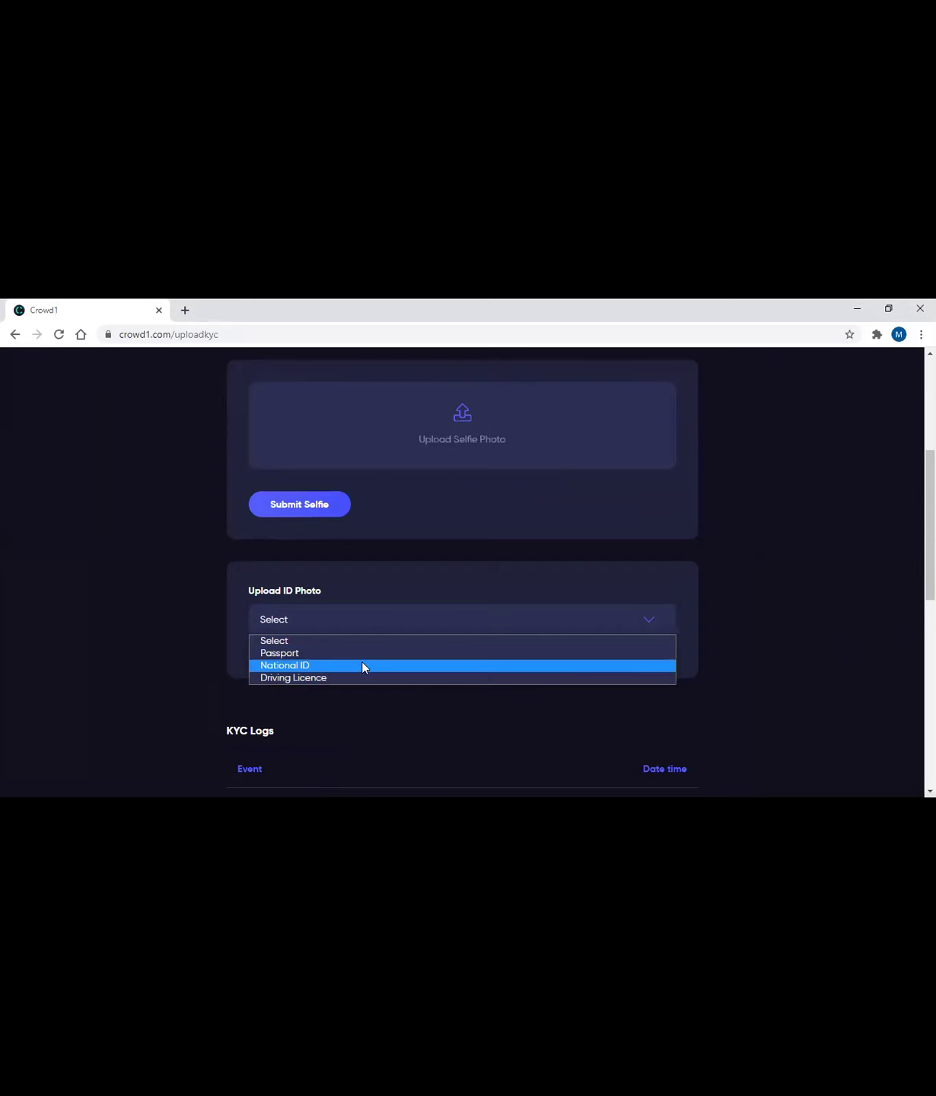
key("Up")
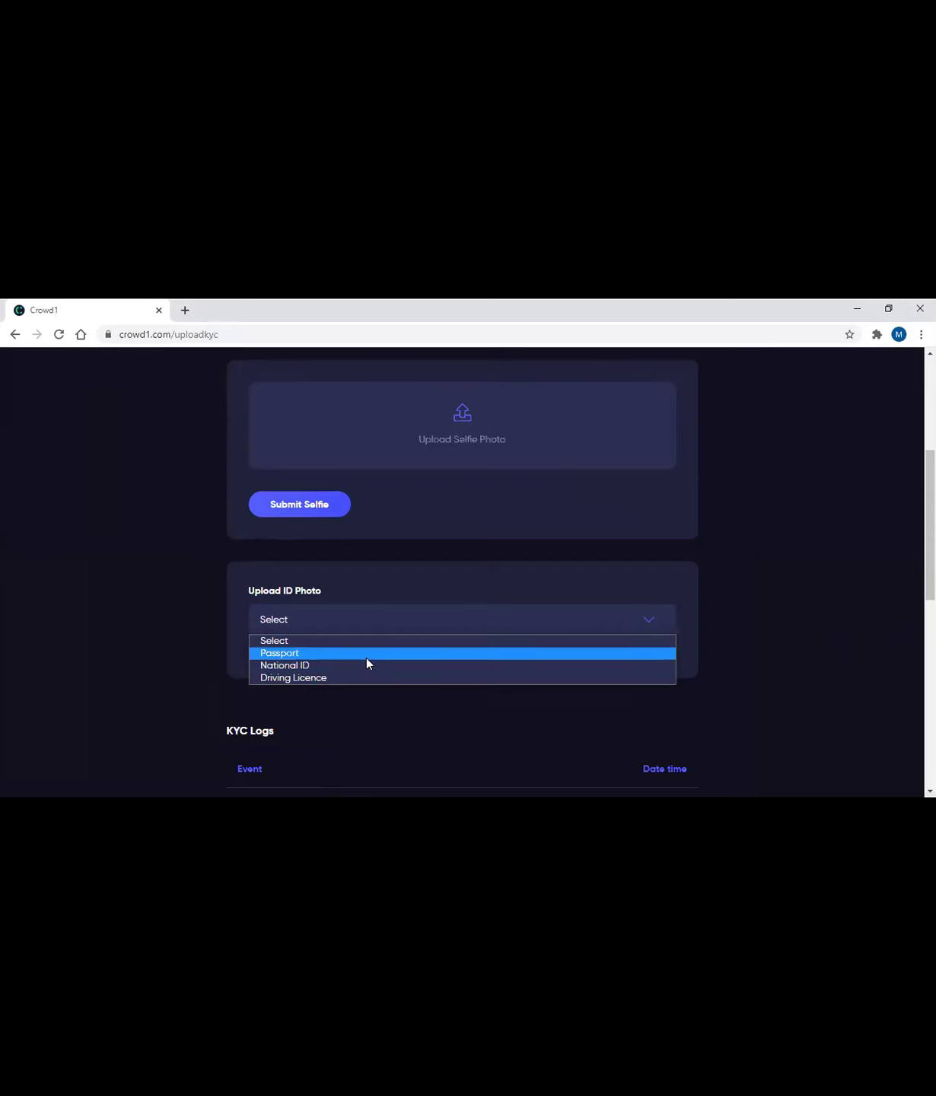
left_click(376, 667)
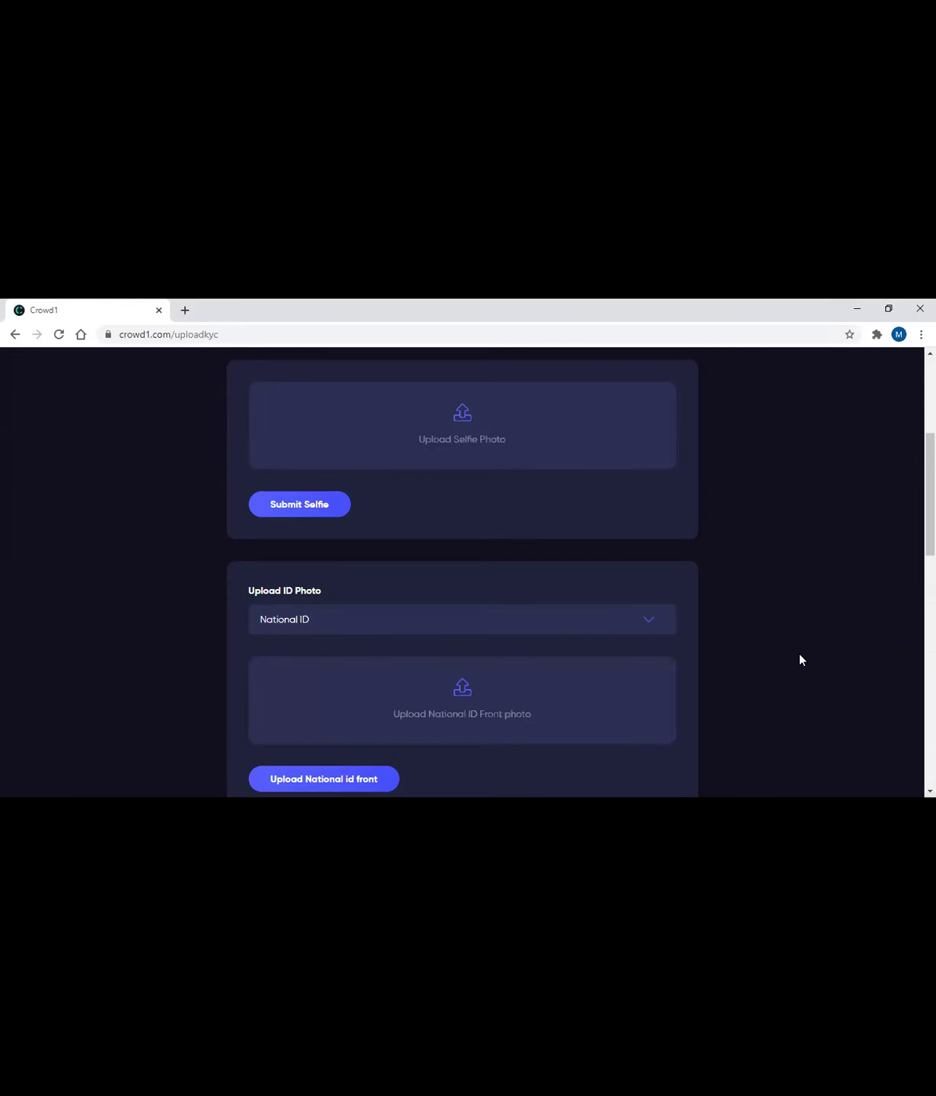
Step: Scroll the KYC page back to the top and bring up the avatar dropdown menu
scroll(897, 540, "down", 3)
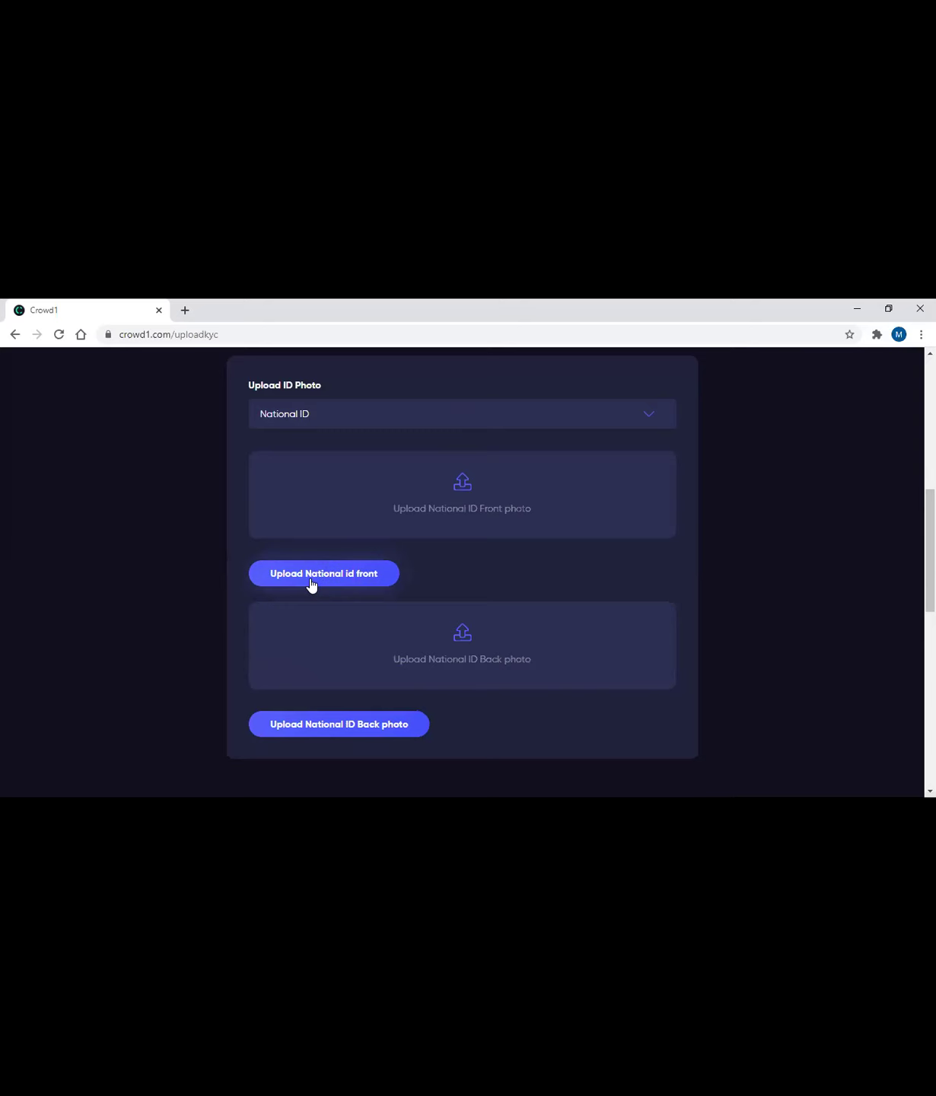
scroll(455, 613, "down", 1)
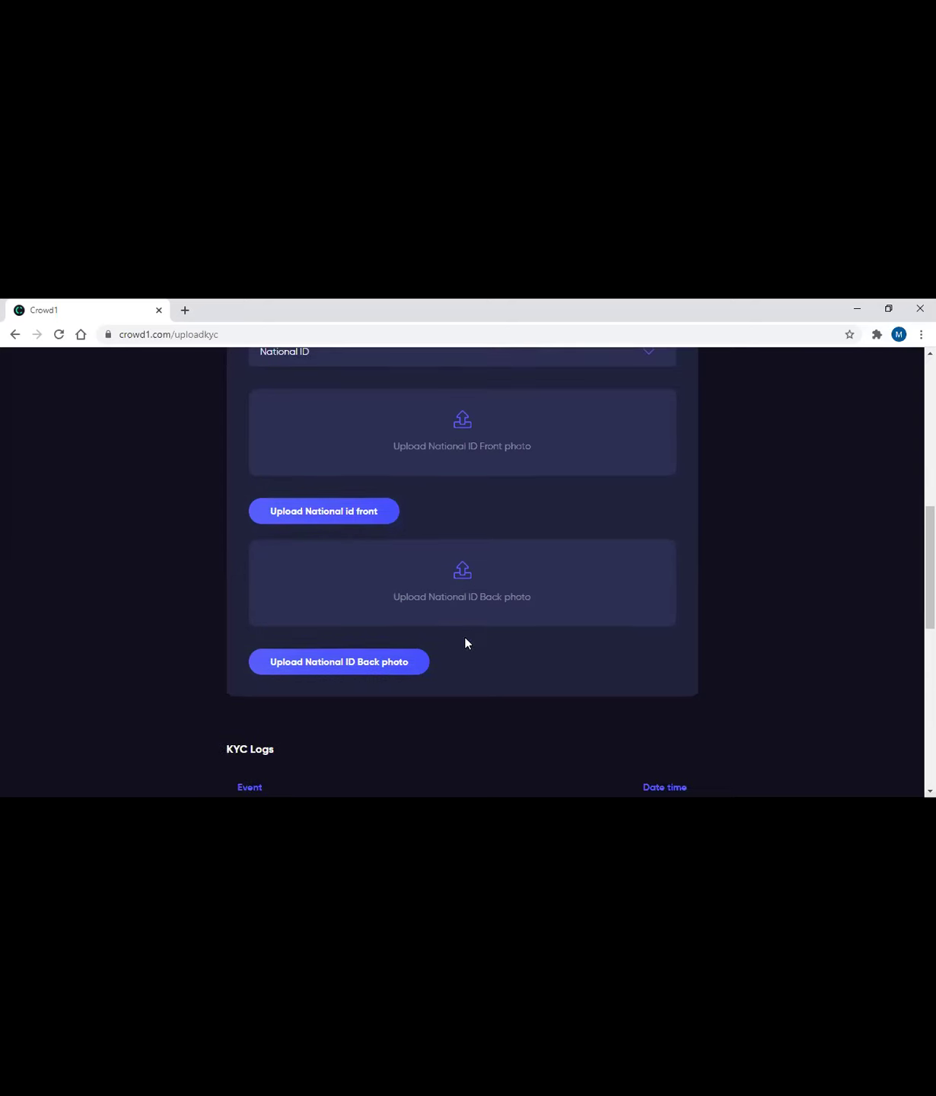
scroll(454, 613, "down", 1)
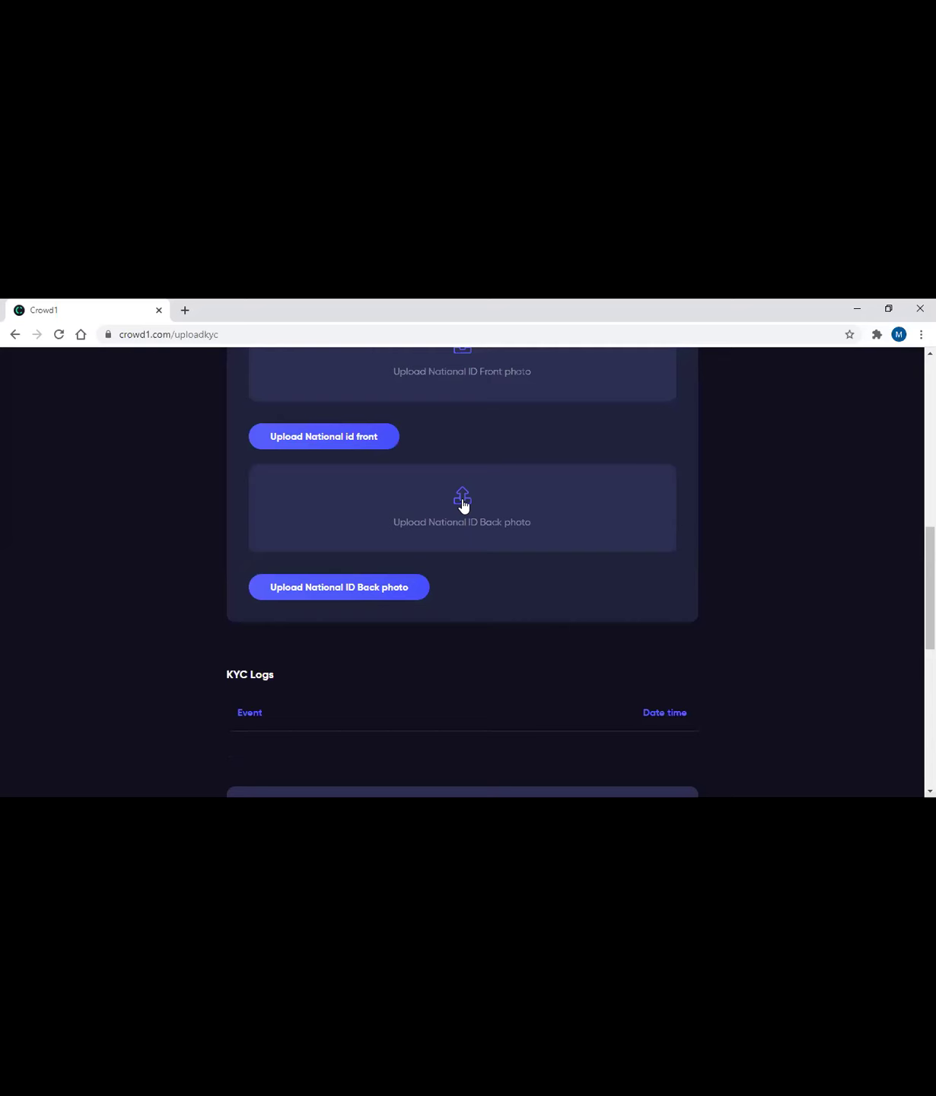
scroll(462, 503, "down", 2)
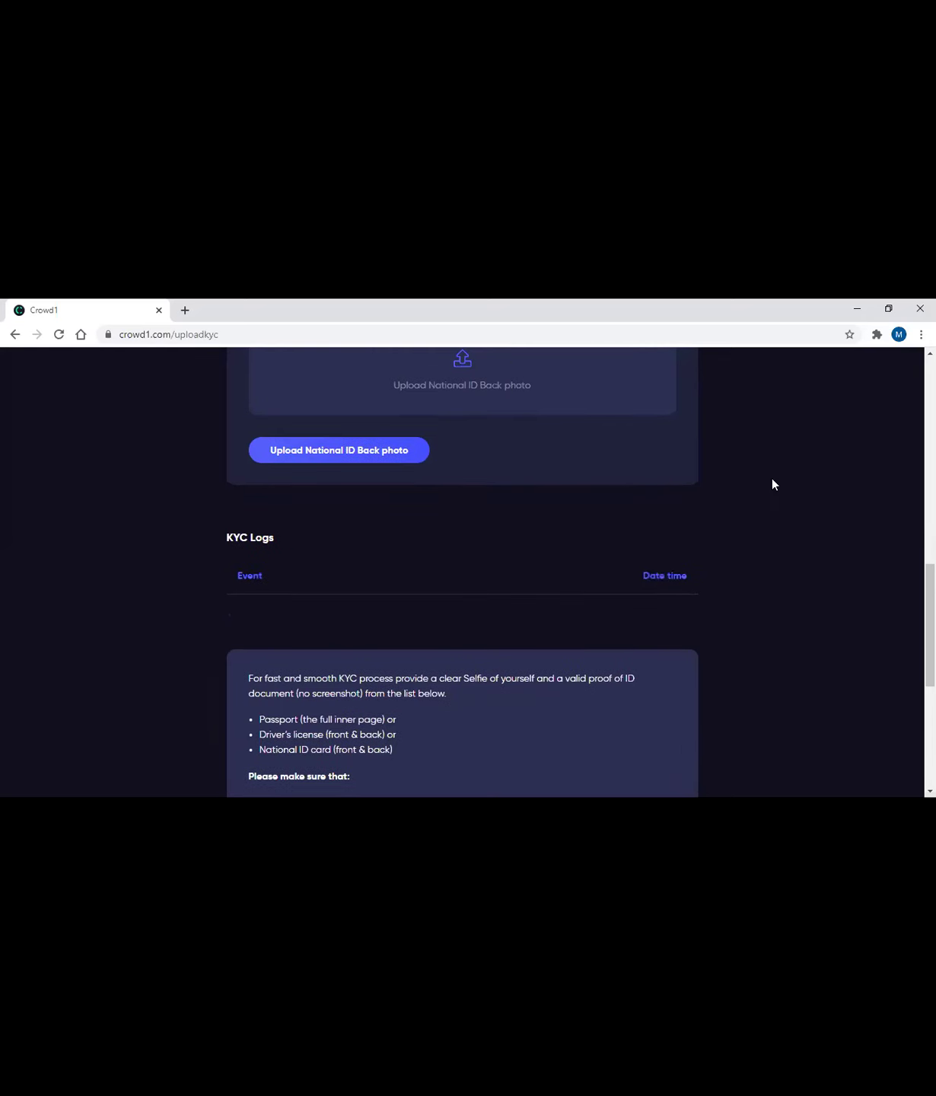
scroll(791, 520, "up", 5)
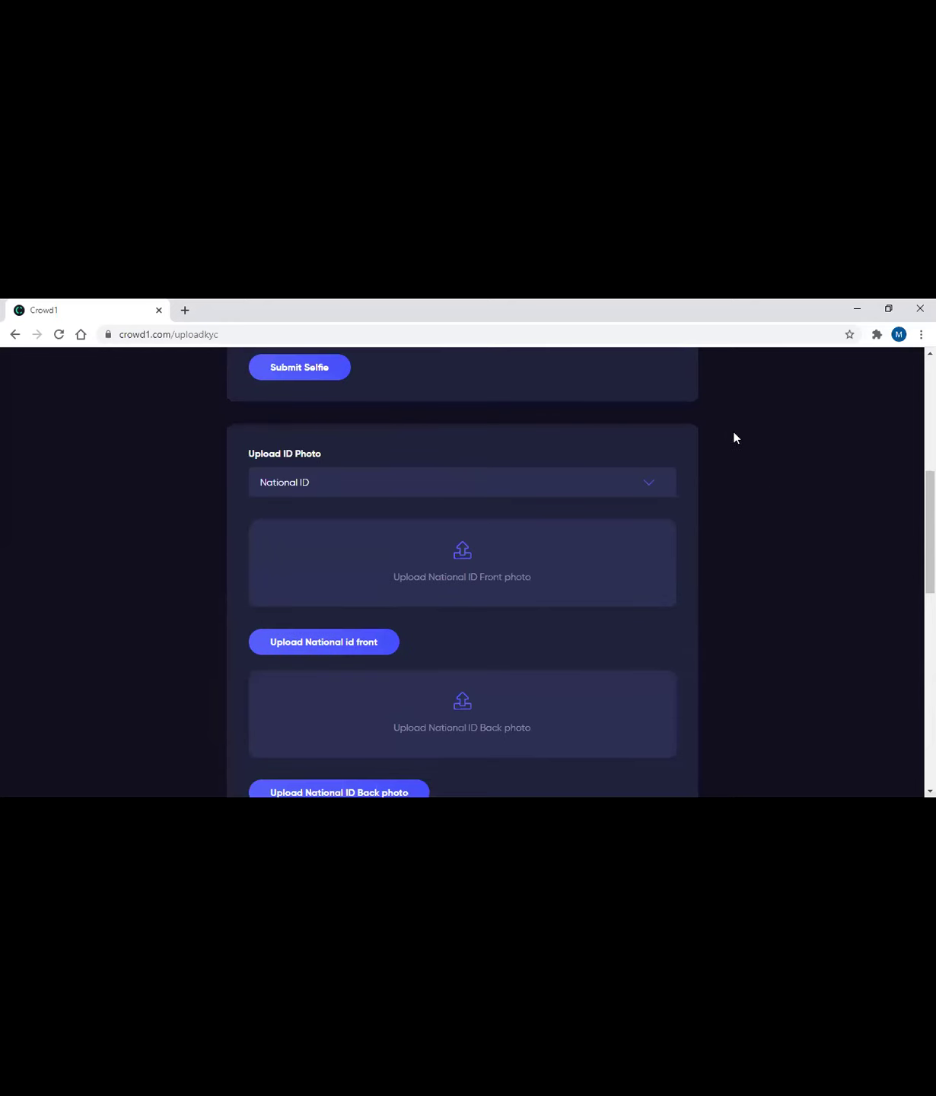
scroll(798, 607, "up", 5)
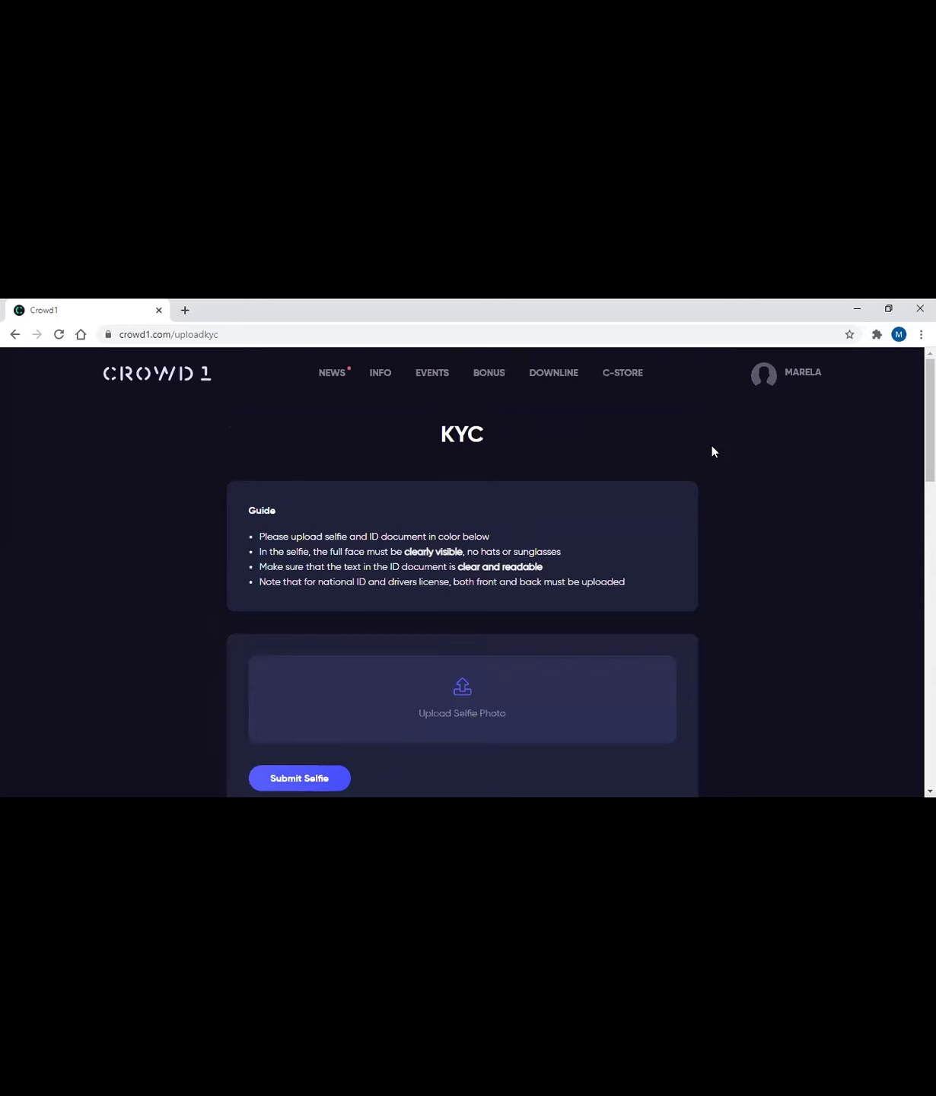
mouse_move(765, 393)
Step: Scroll the profile dropdown and choose LOG OUT to sign out of Crowd1
scroll(743, 569, "down", 3)
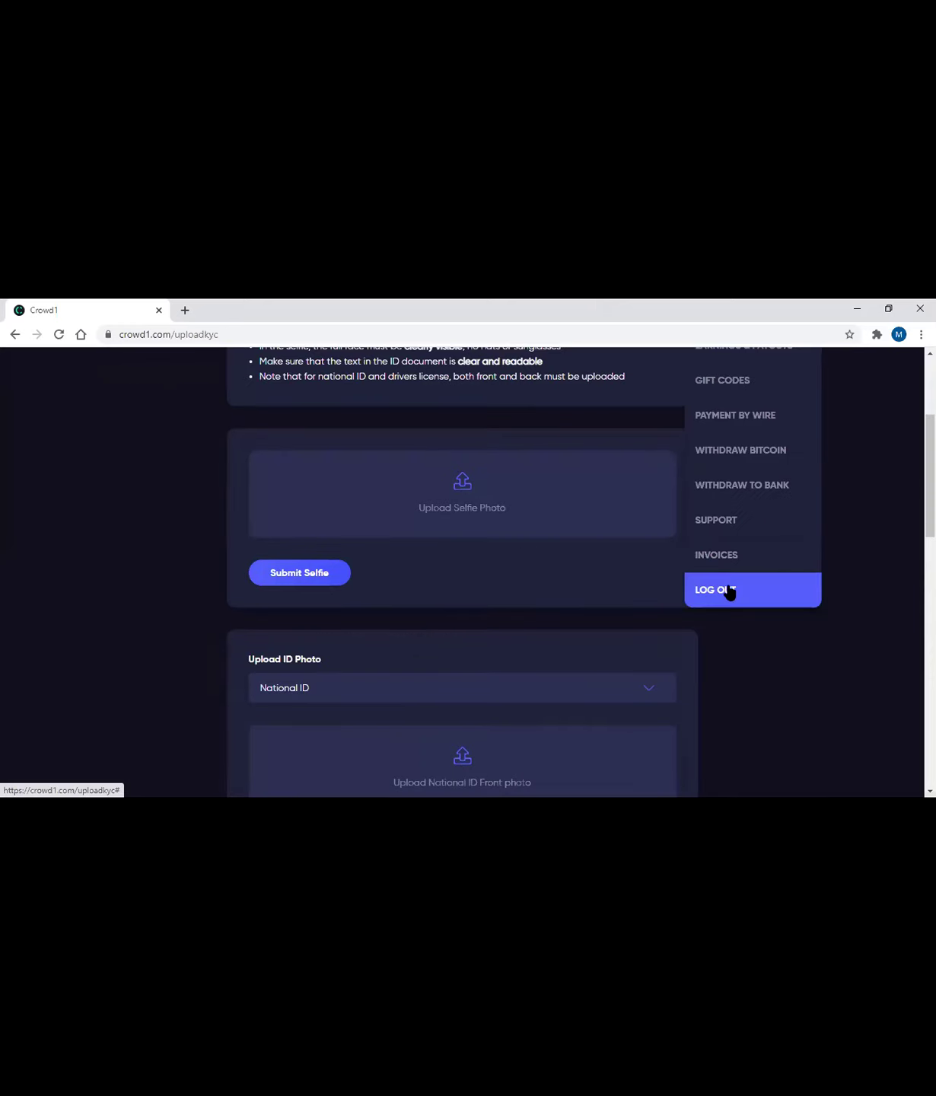
double_click(789, 314)
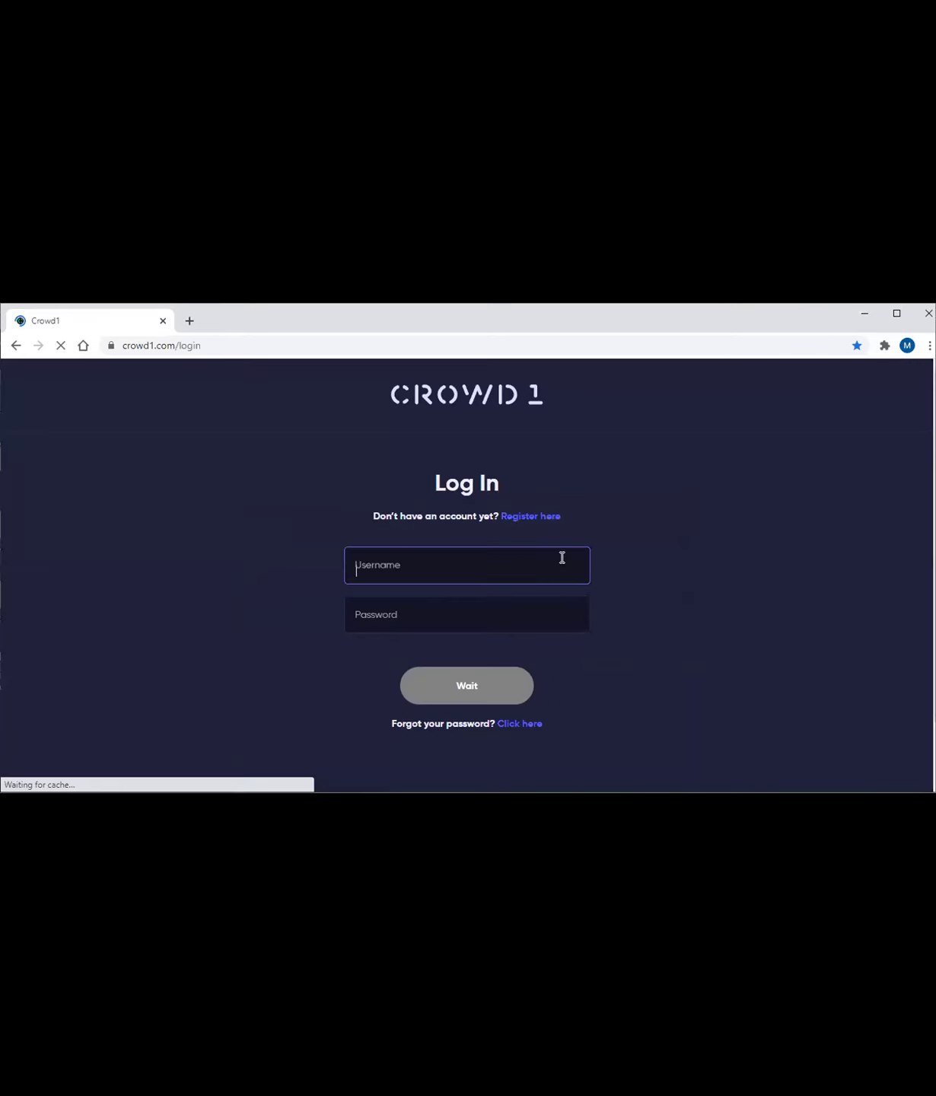
Step: Log in to Crowd1 with the account username and password
left_click(562, 558)
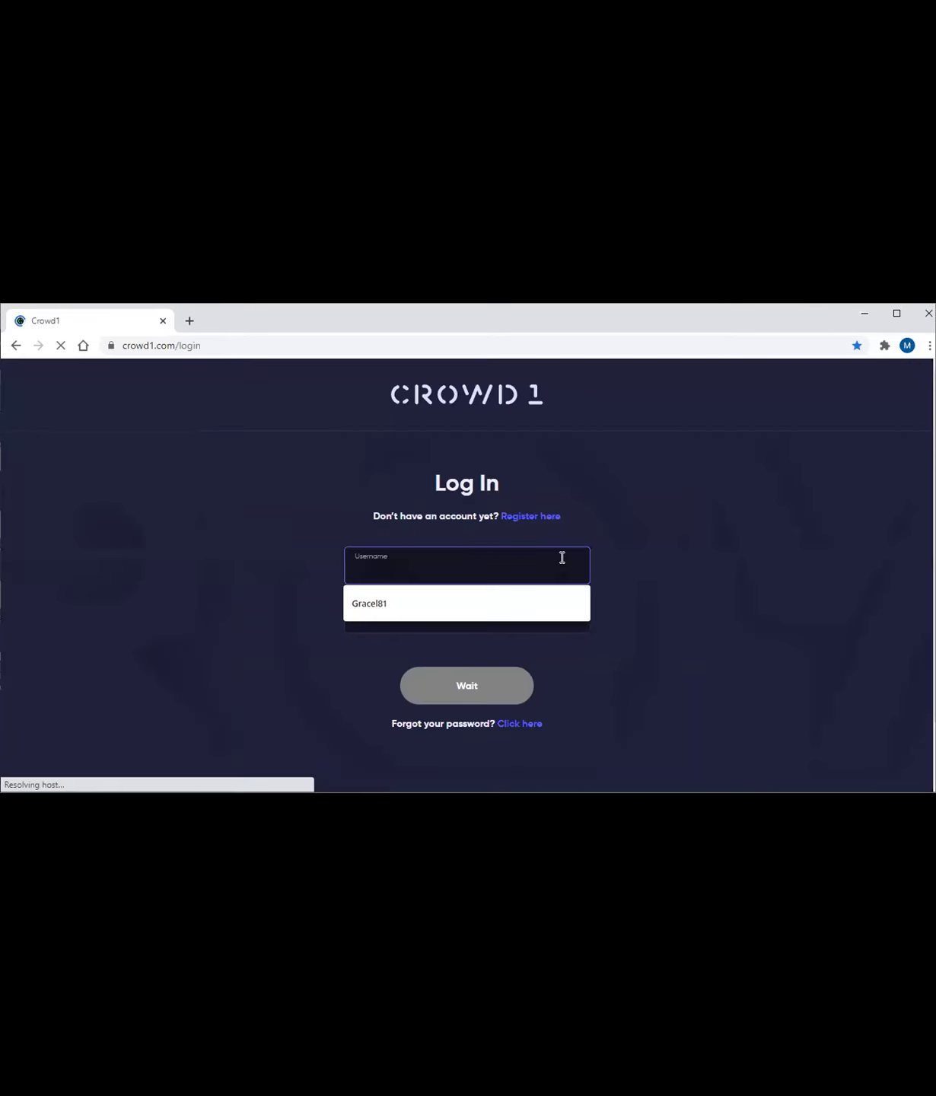
type("onielyn")
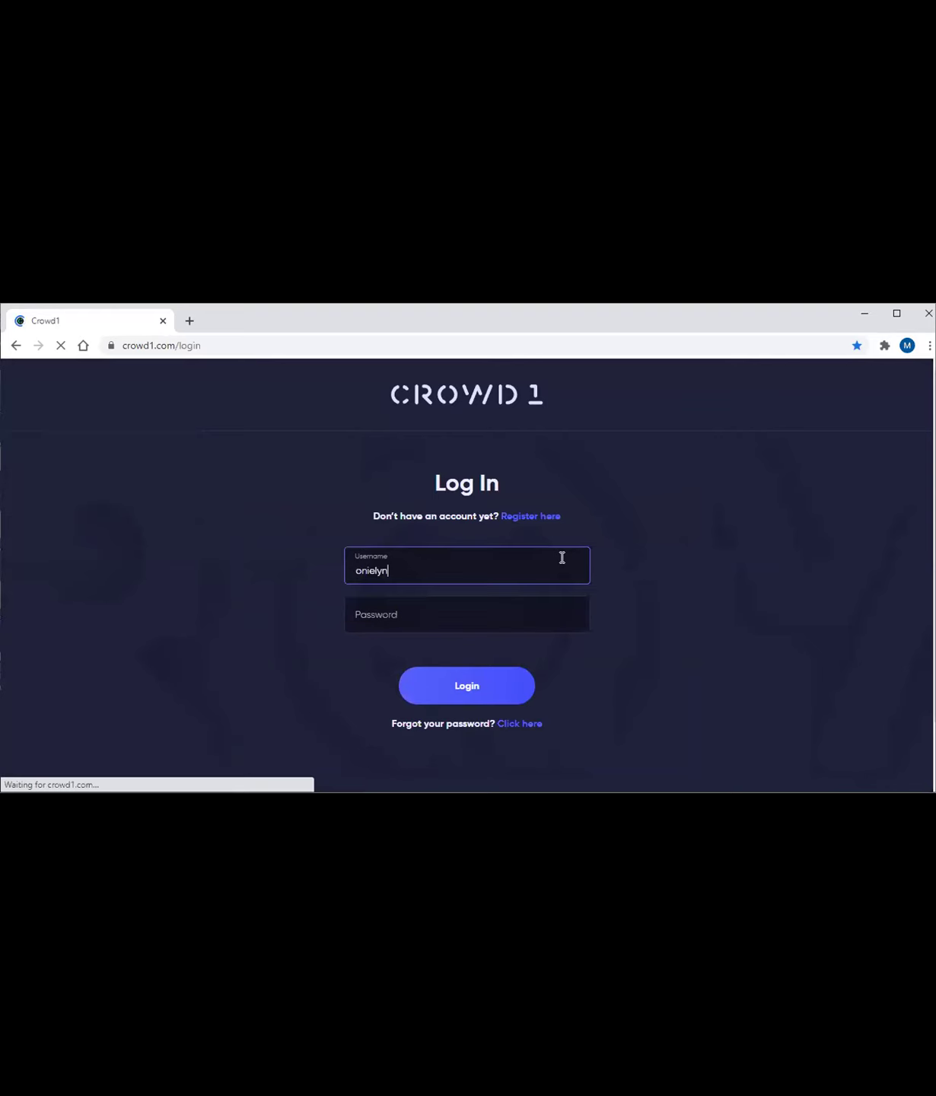
key("Tab")
type("***")
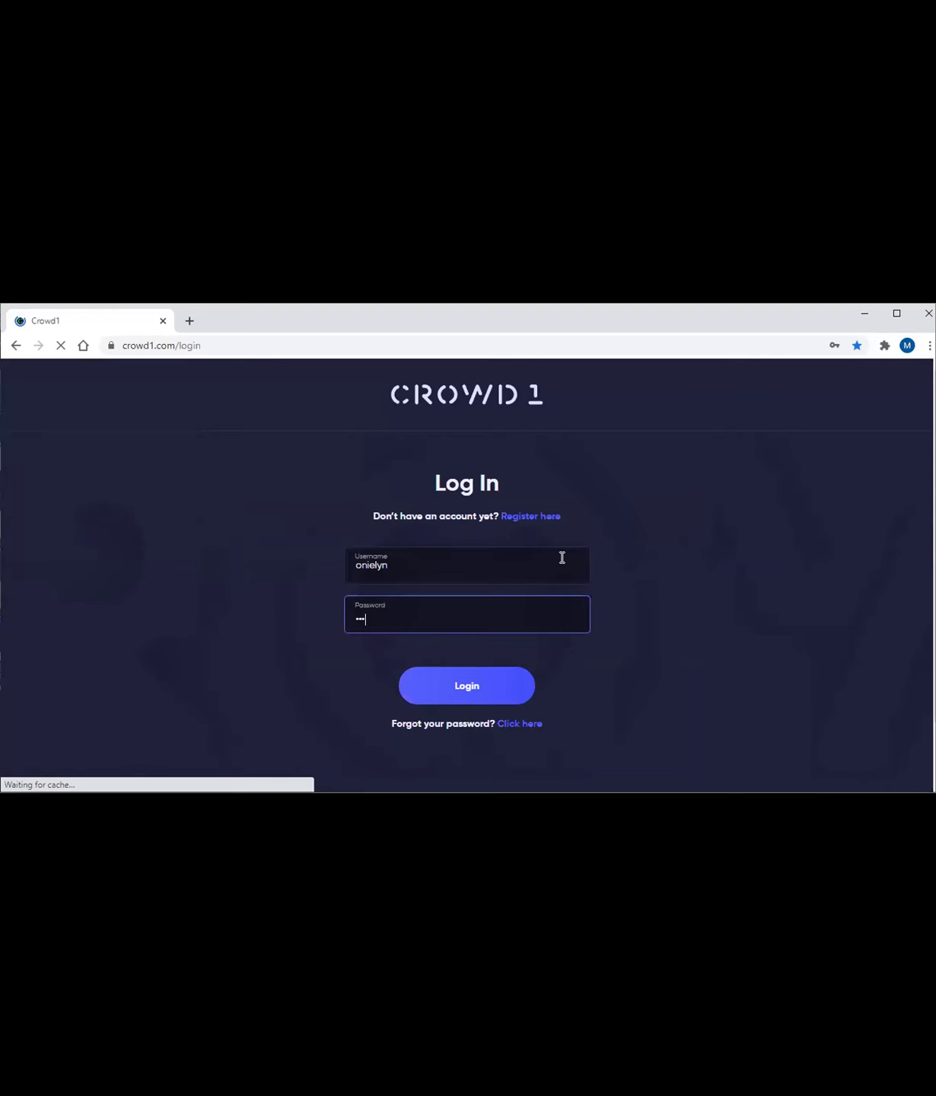
type("*******")
key("Return")
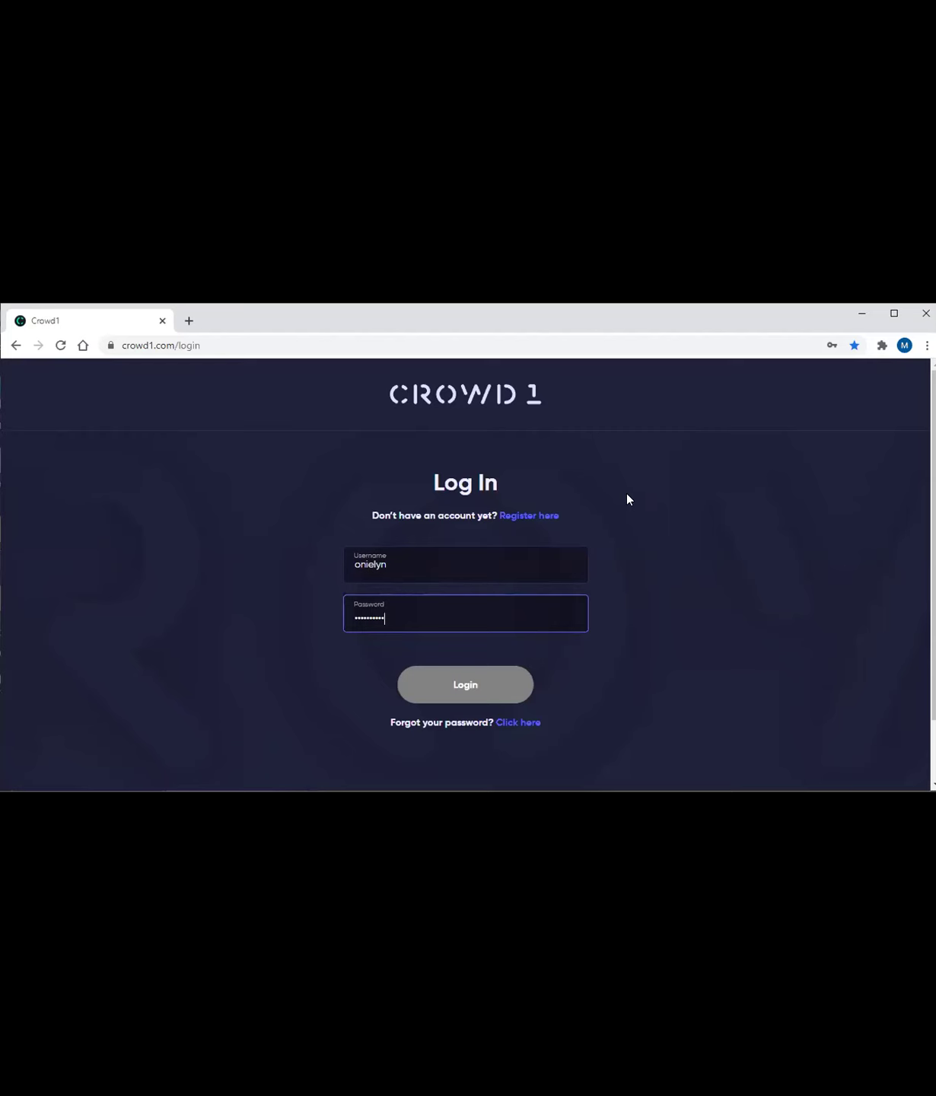
Step: Clear an accidental text selection and get the login page open again in a second tab
triple_click(740, 409)
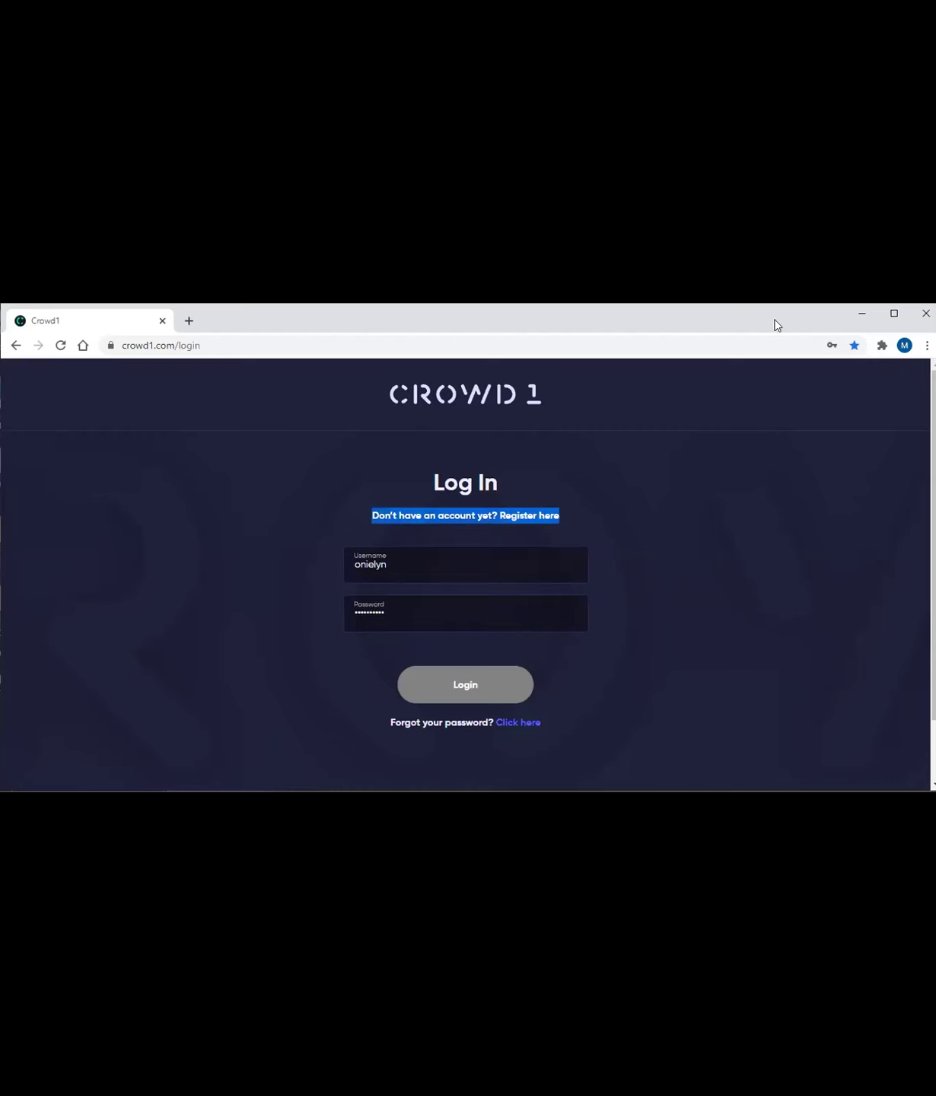
left_click(689, 524)
scroll(692, 536, "down", 1)
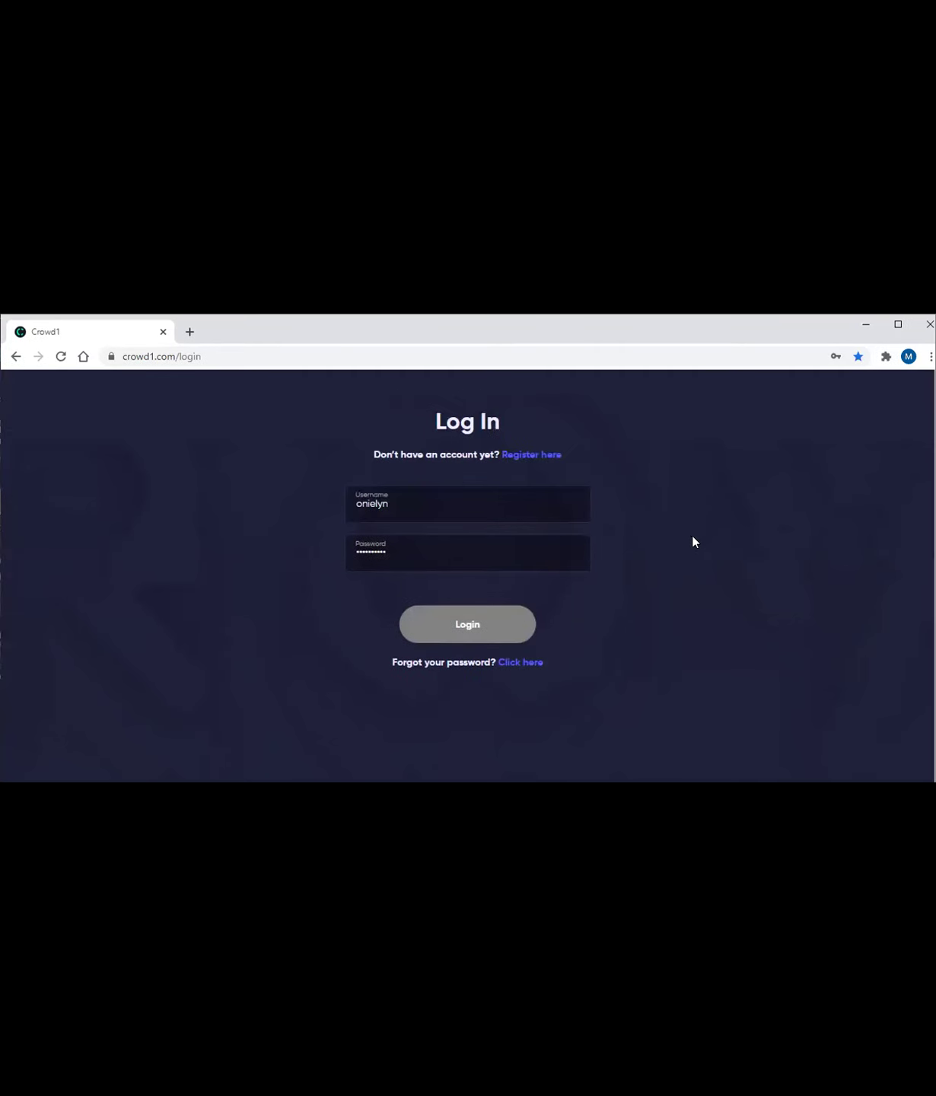
scroll(689, 511, "up", 1)
key("Down")
key("Down")
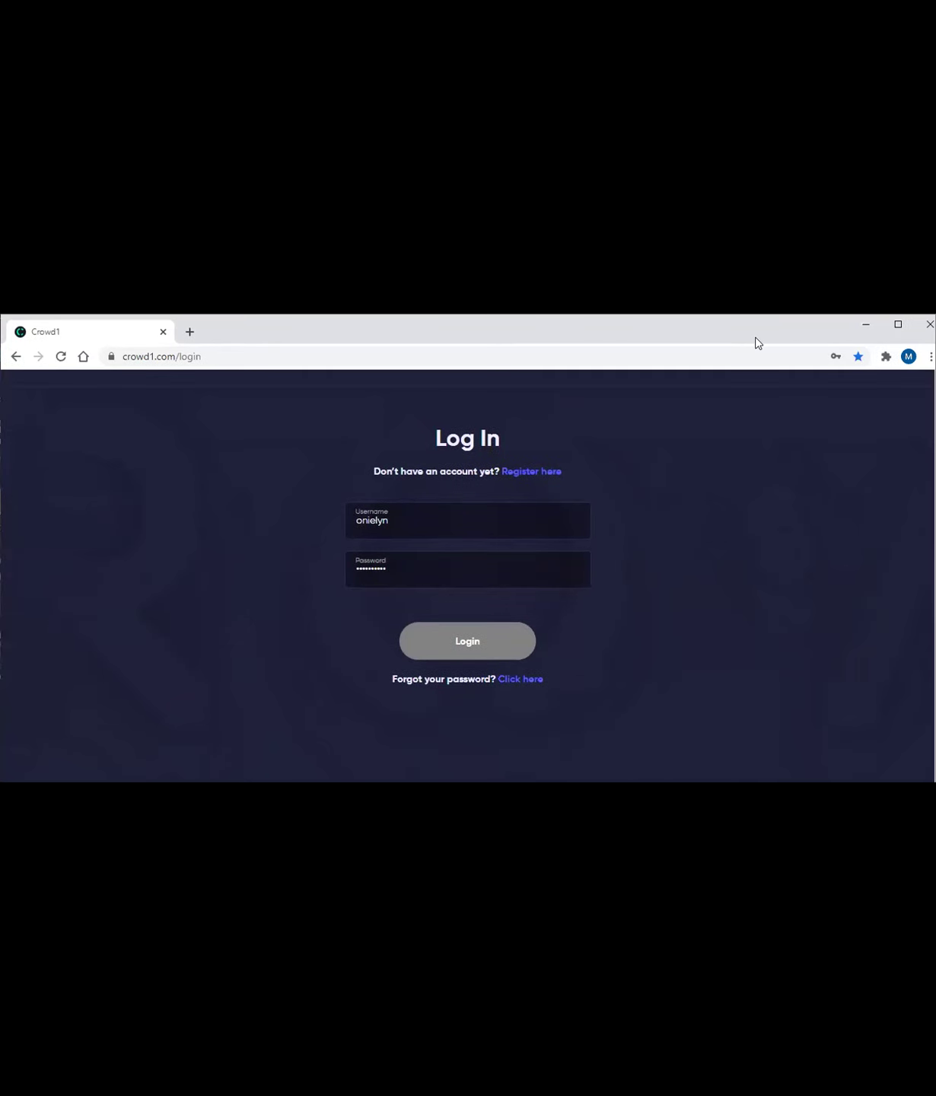
key("Down")
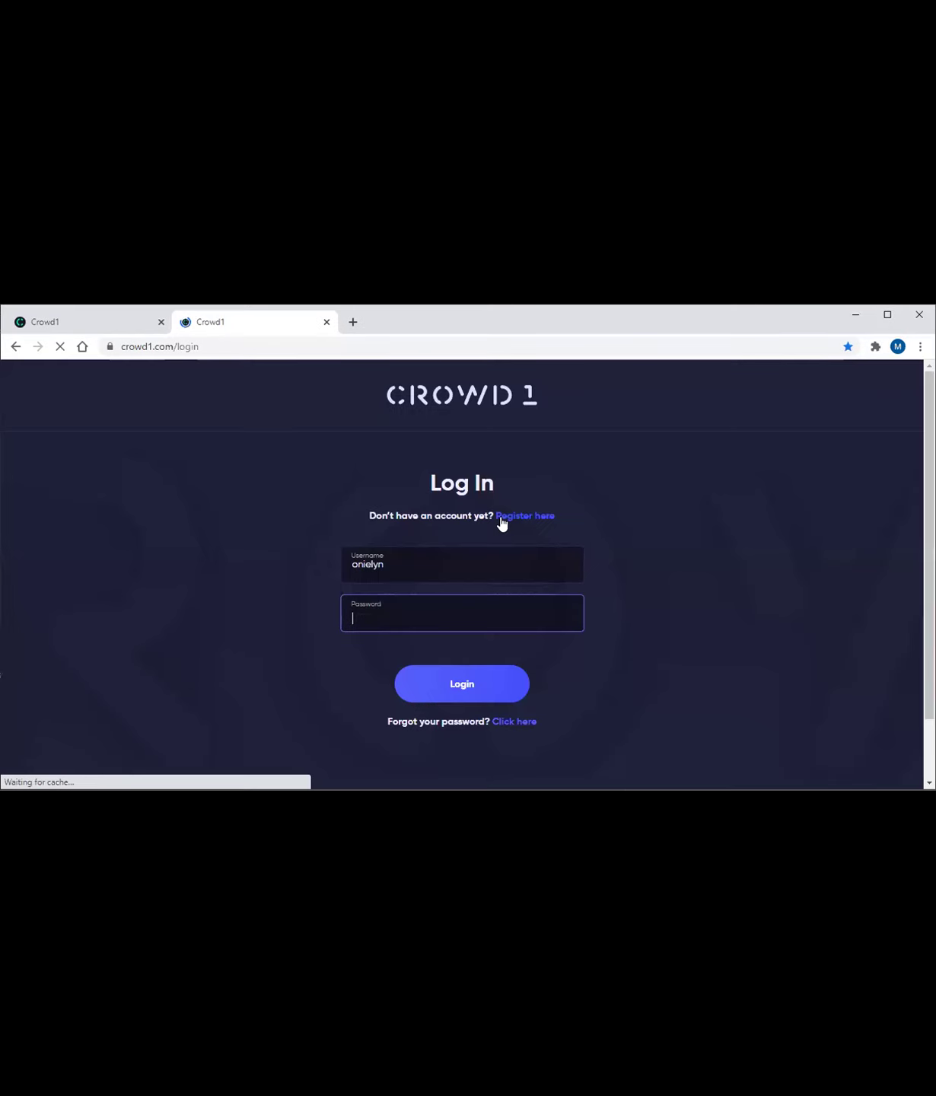
Step: Finish entering the password in the second tab and submit the login
type("••••")
left_click(464, 685)
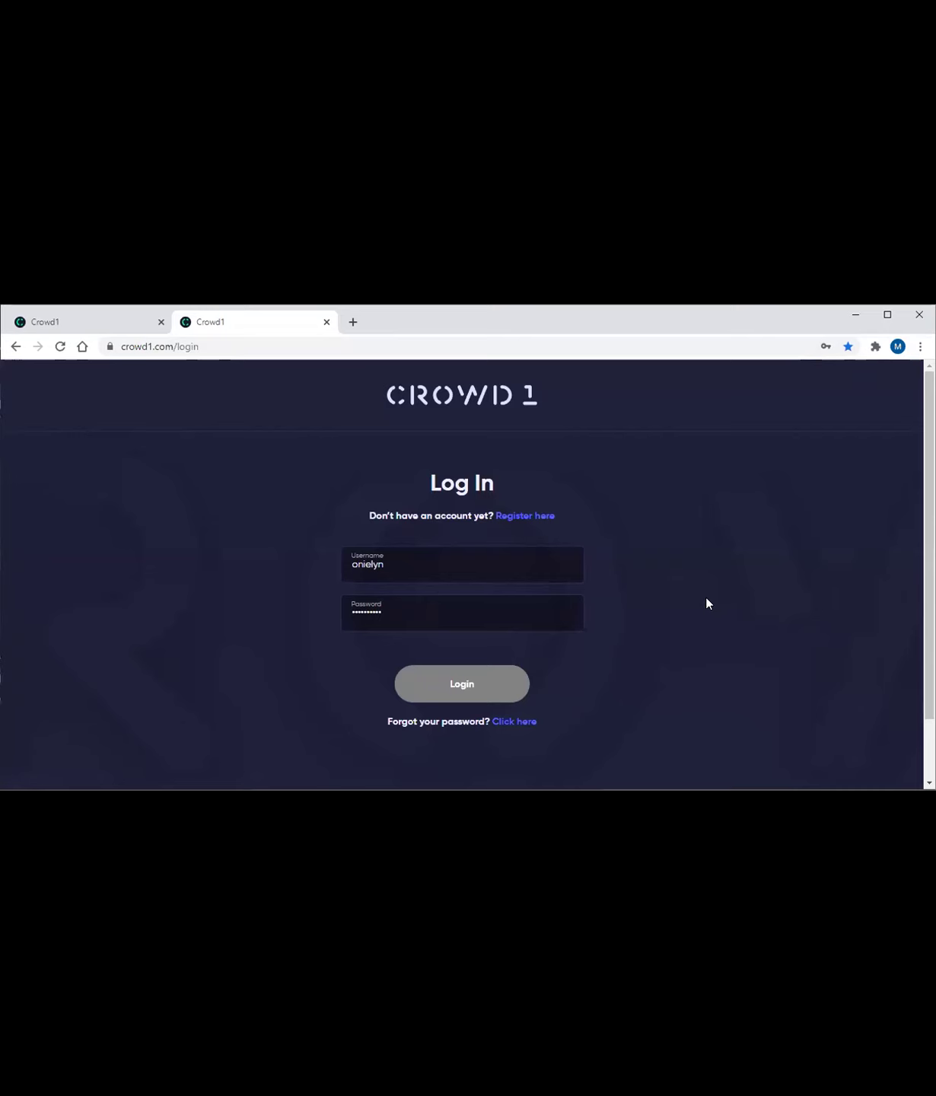
Step: Switch back to the first Crowd1 tab and close the extra tab
scroll(706, 603, "down", 1)
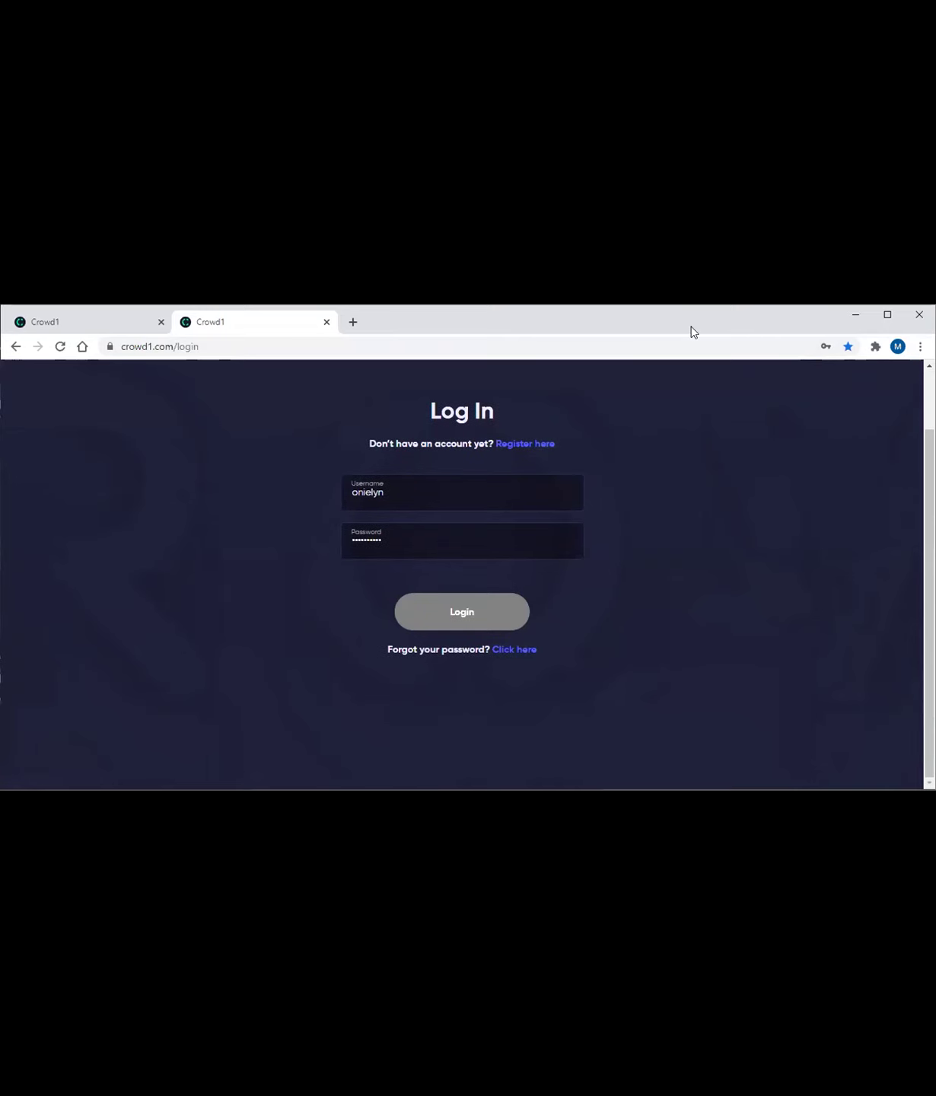
scroll(701, 358, "up", 1)
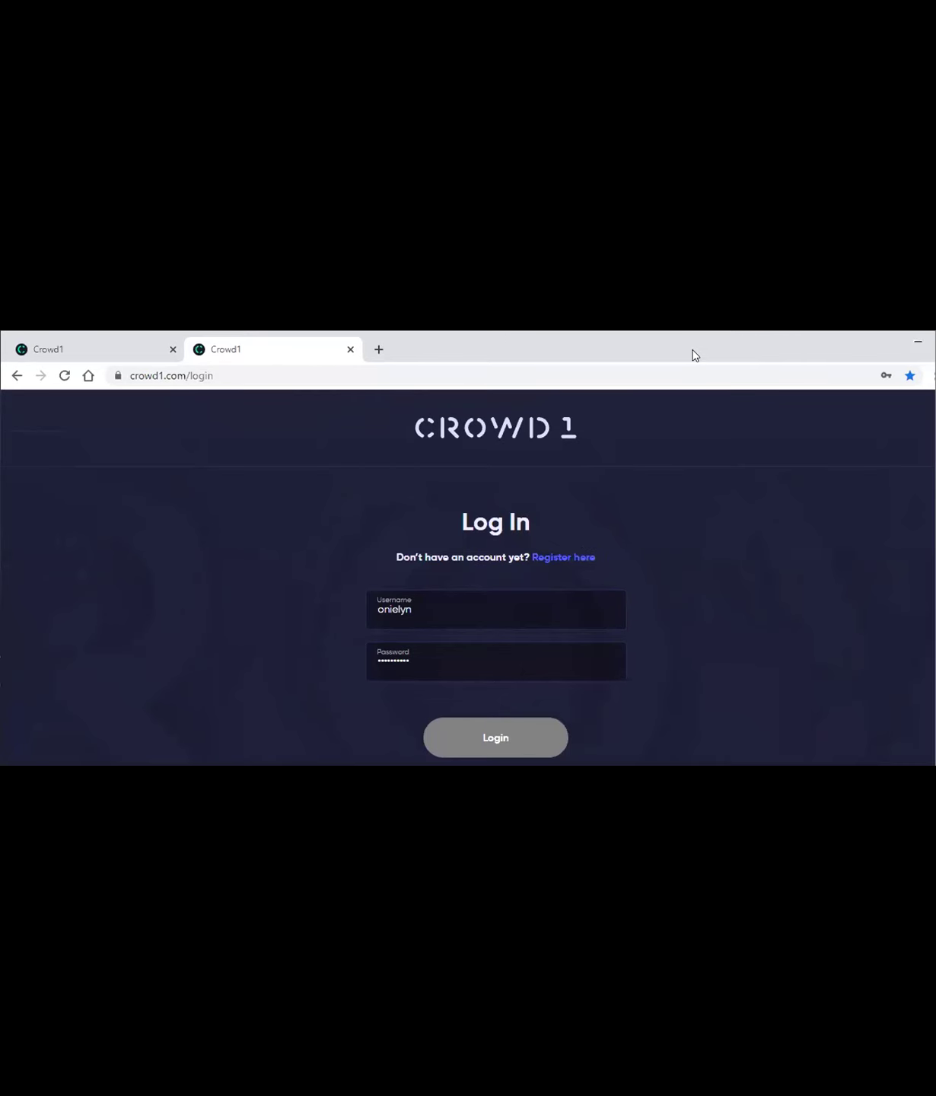
key("ctrl+shift+Tab")
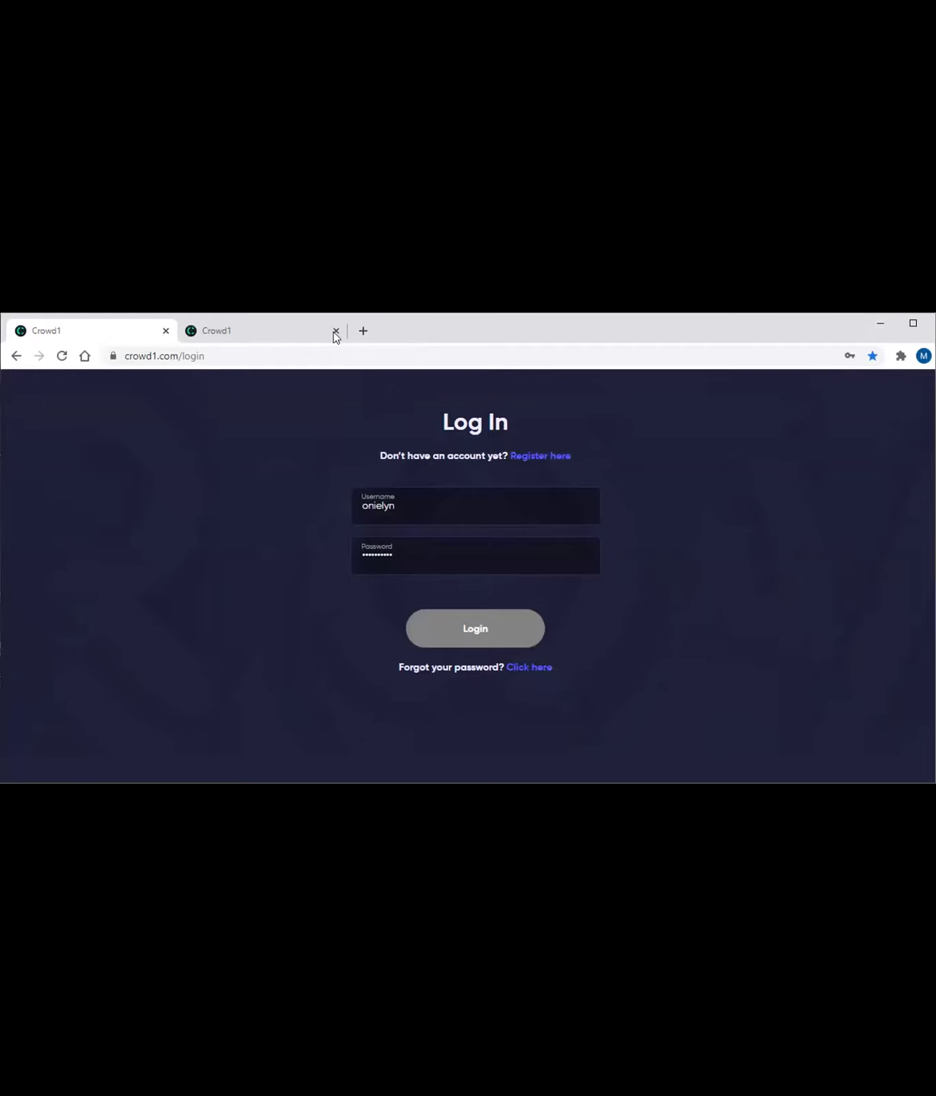
key("ctrl+w")
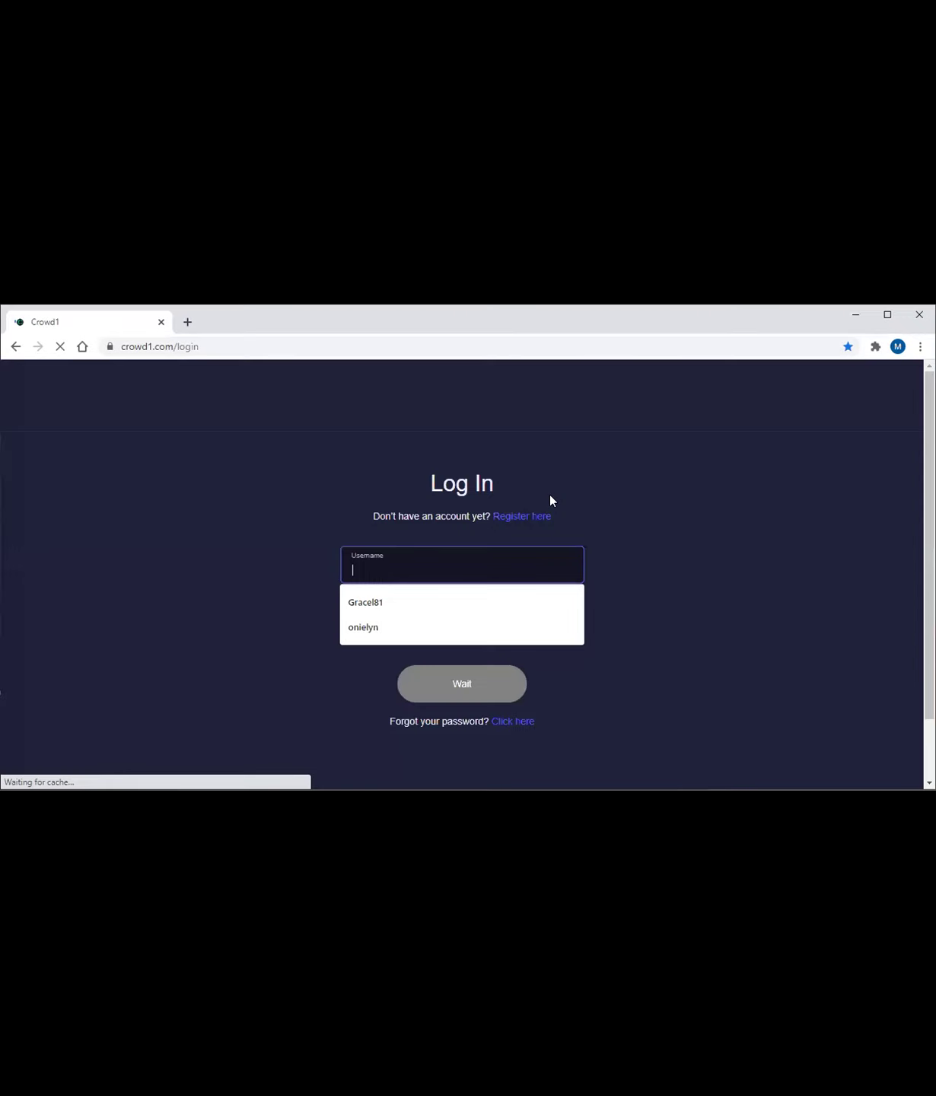
Step: Log in by accepting the saved username suggestion and entering the account password
type("oni")
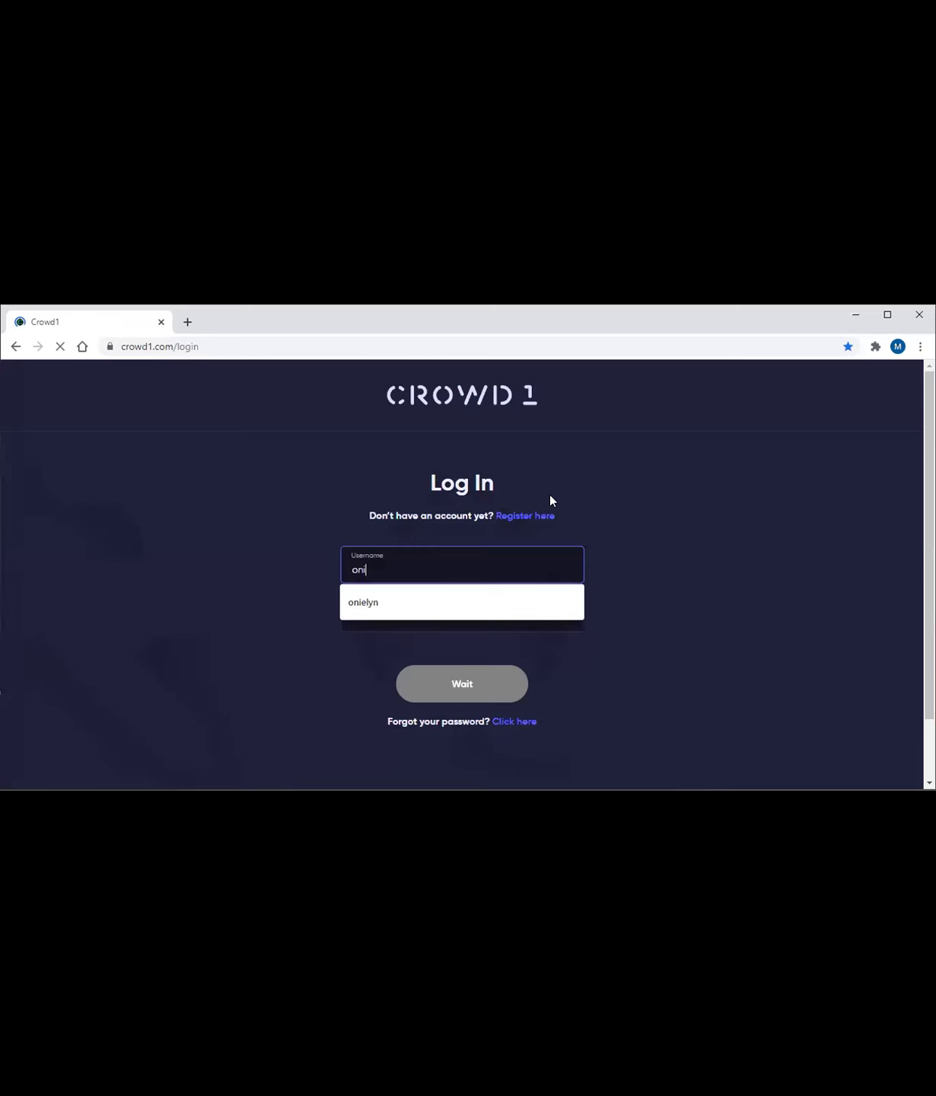
key("Down")
key("Return")
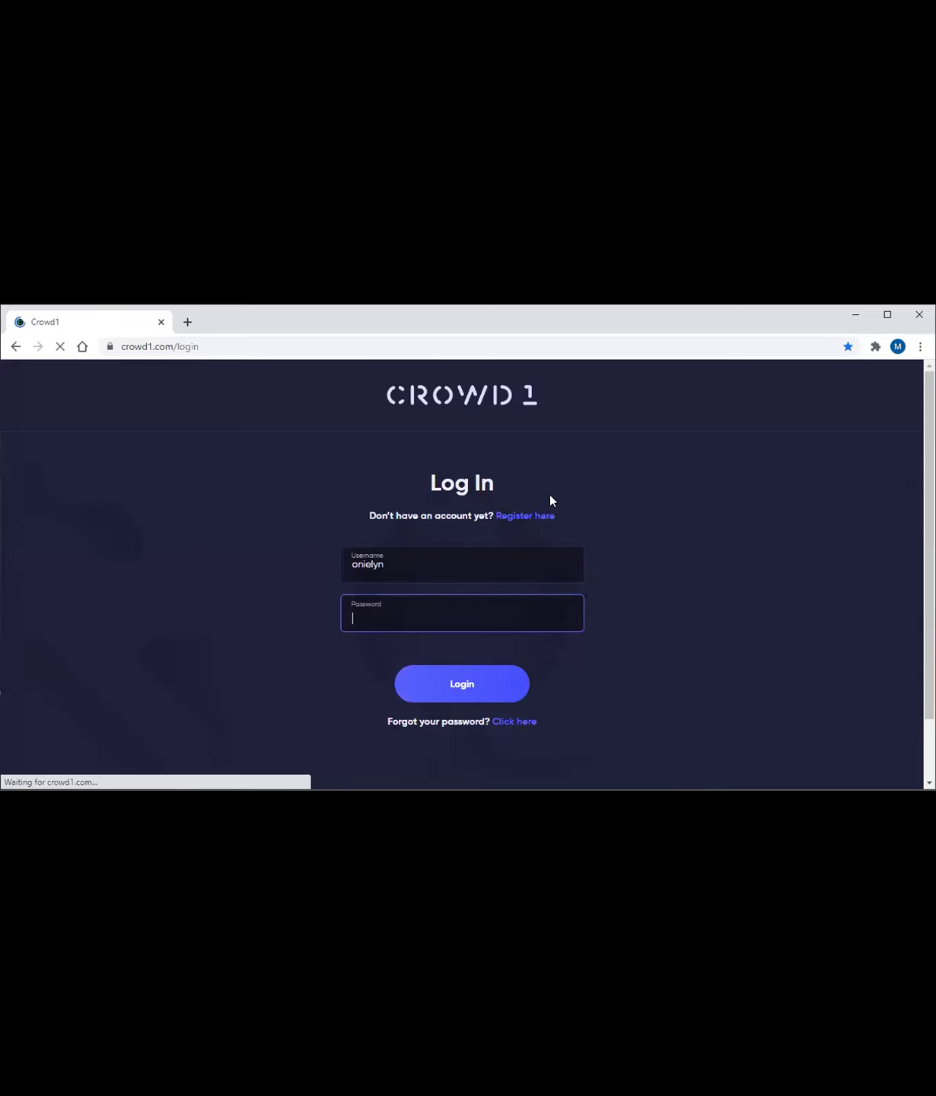
type("••••")
left_click(465, 686)
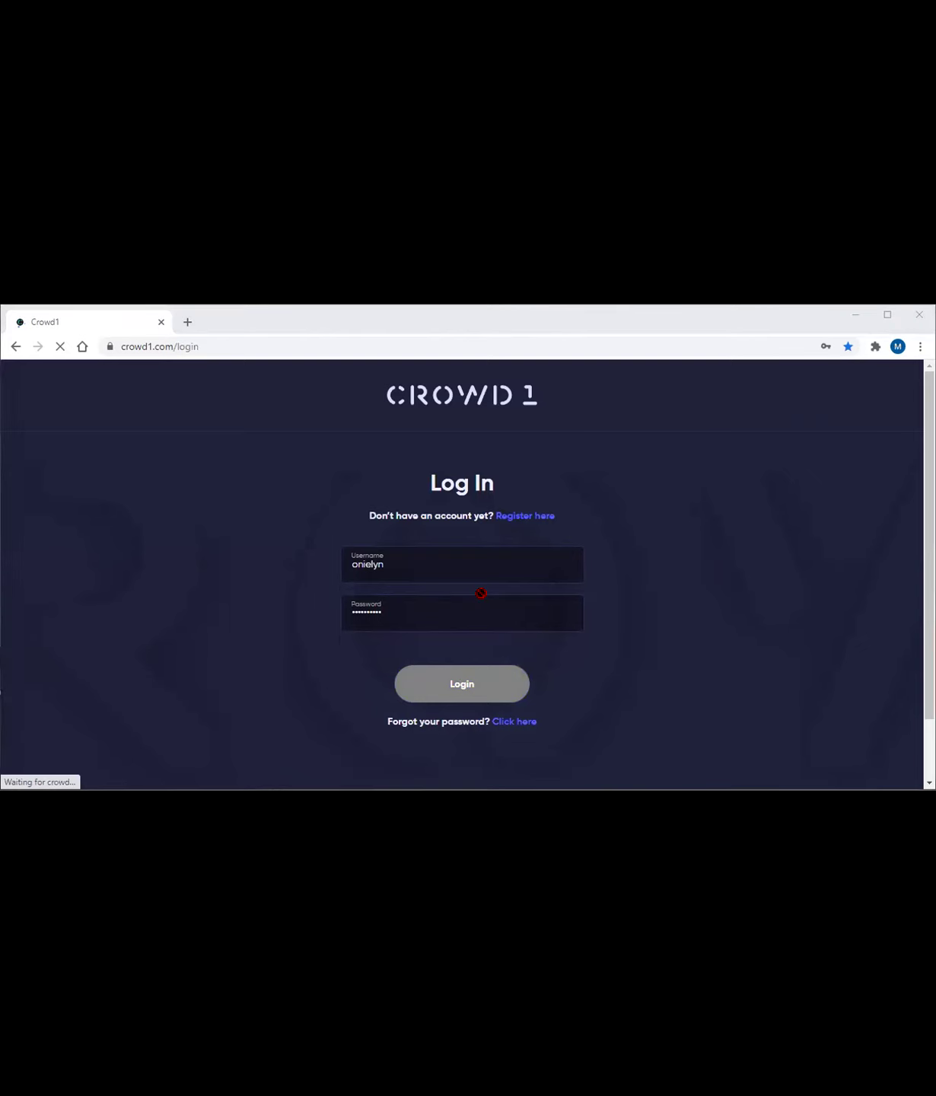
scroll(251, 702, "down", 1)
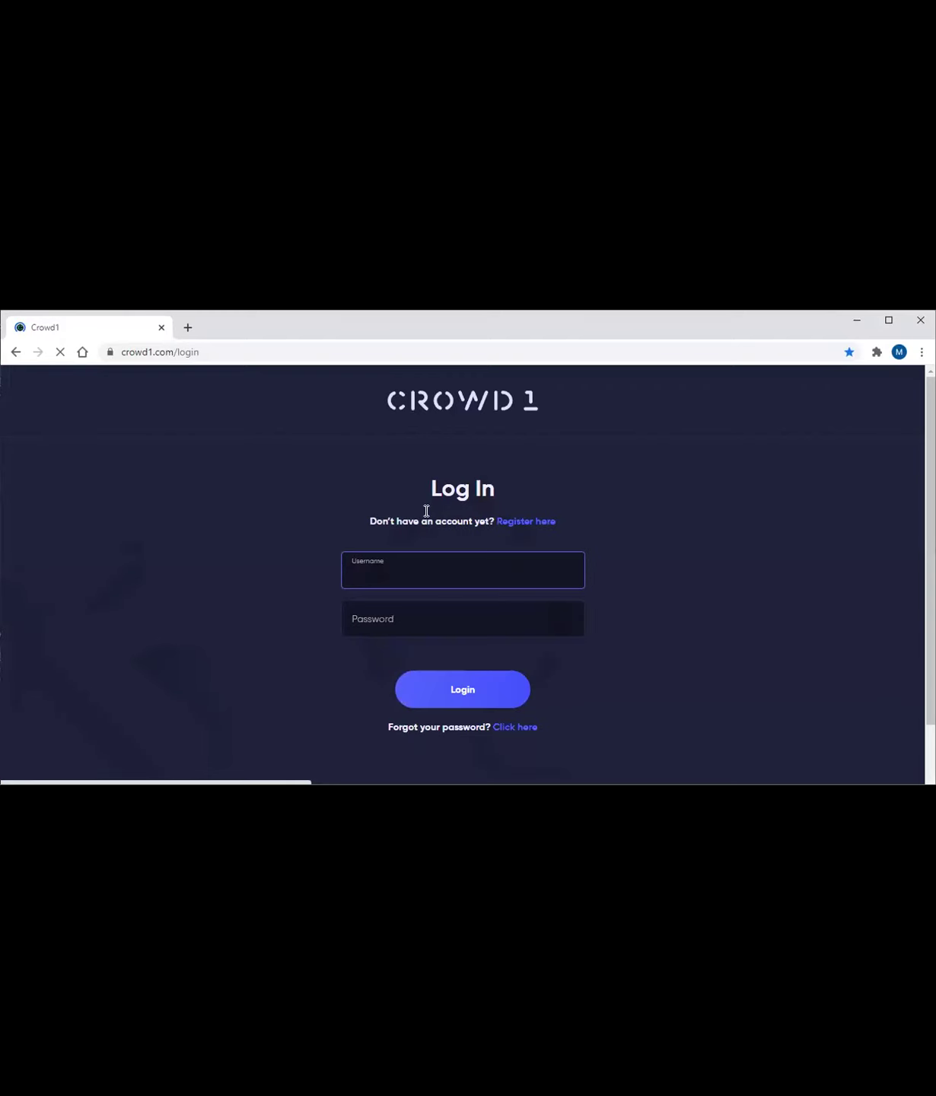
Step: Log in on the fresh page with the account username and the pasted password
left_click(467, 577)
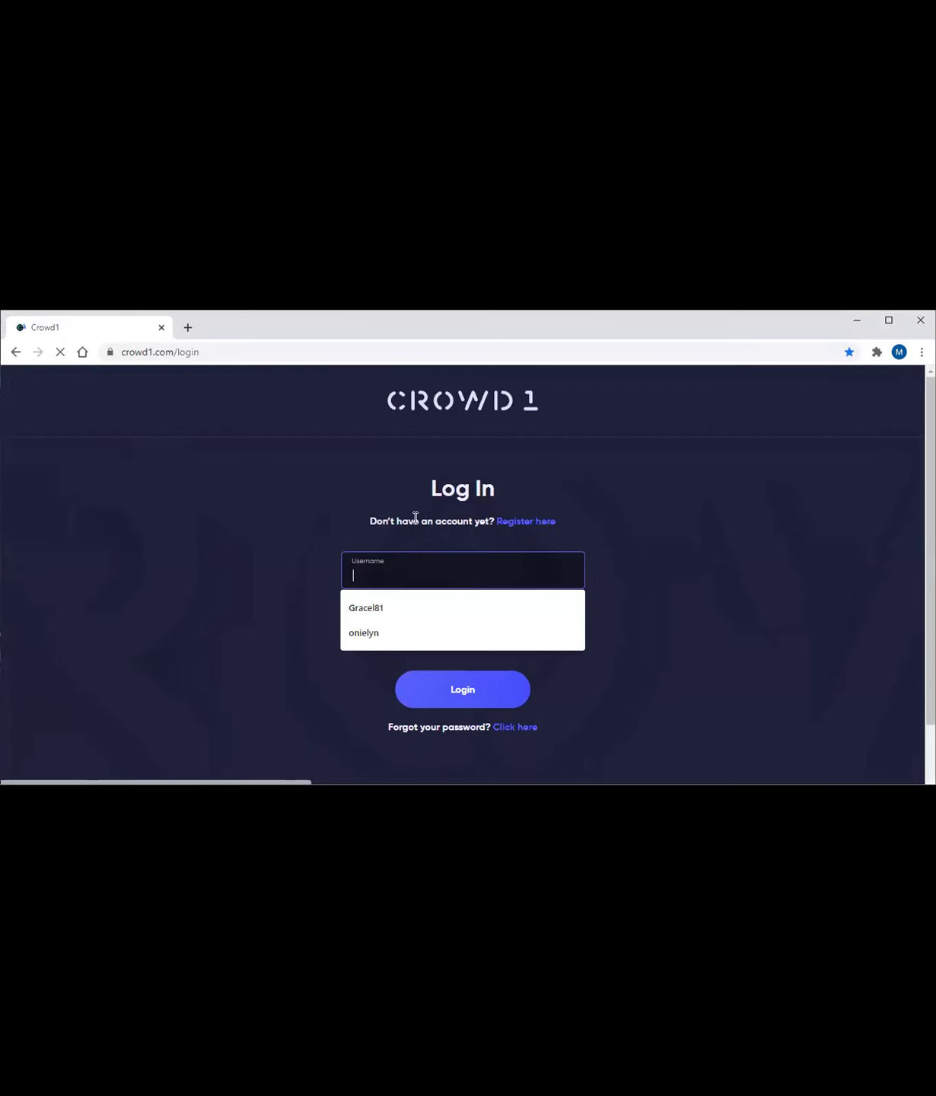
type("oni")
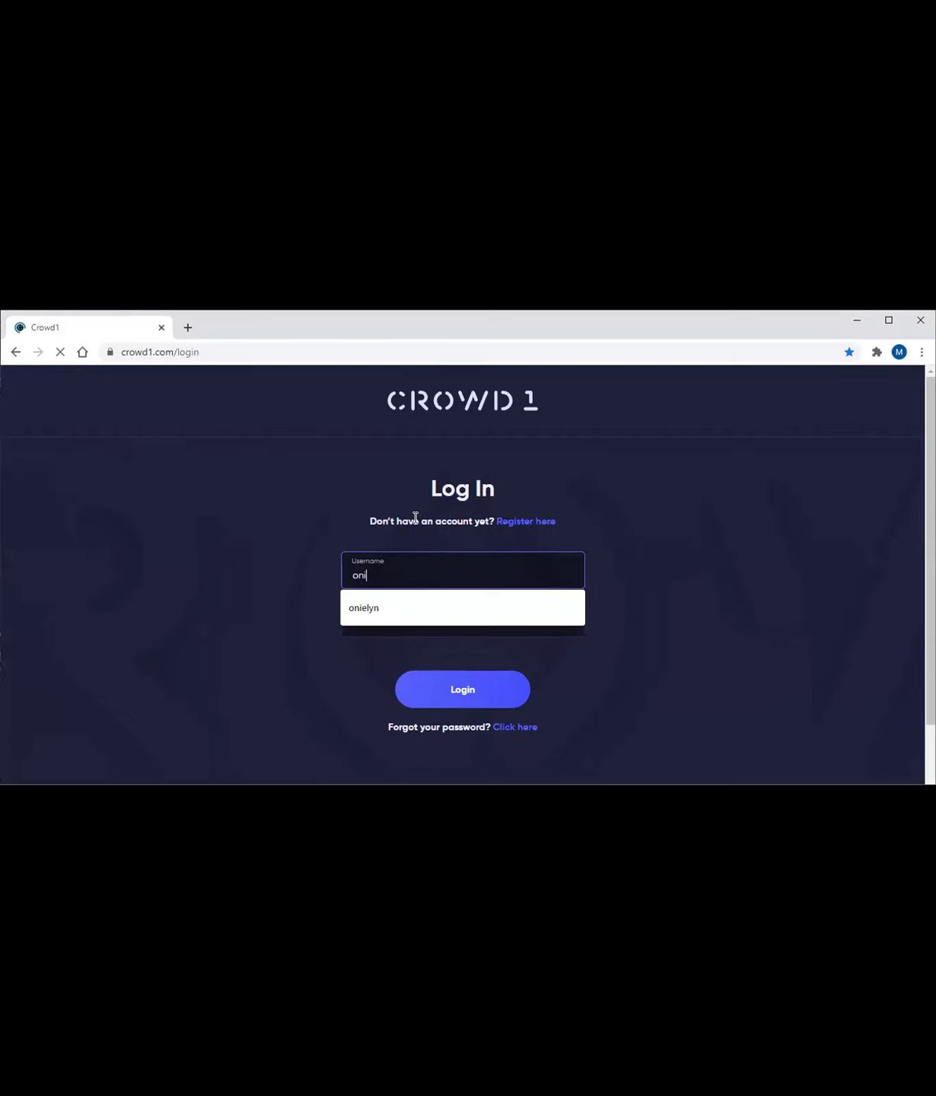
type("elyn")
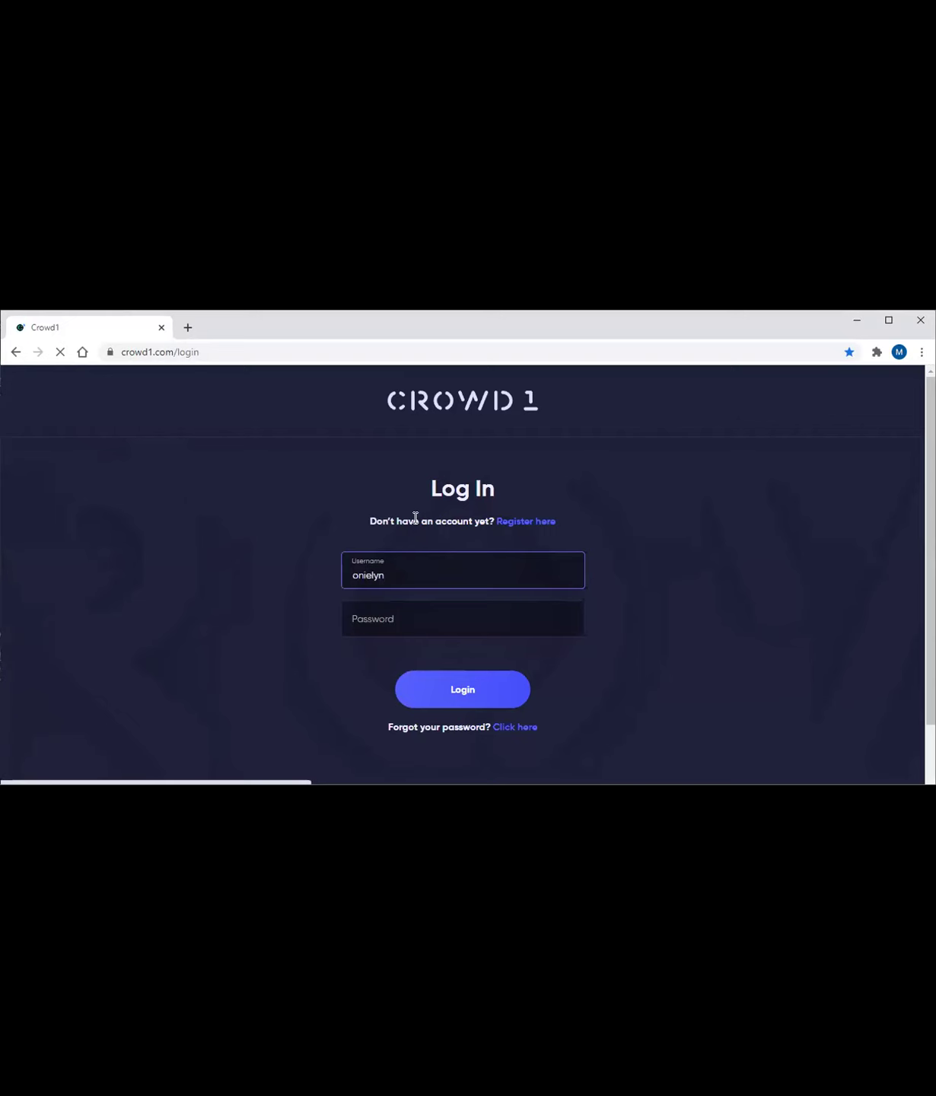
key("Tab")
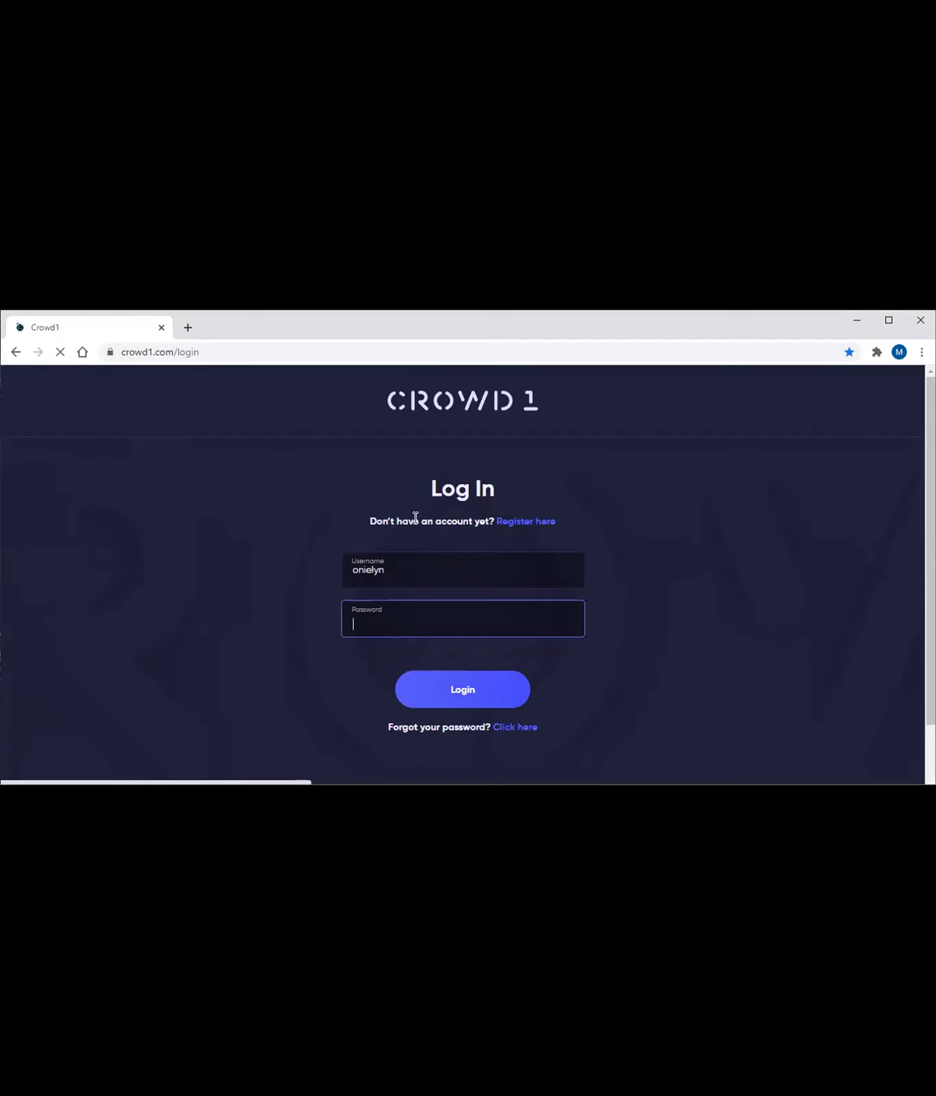
key("ctrl+v")
type("••••")
key("Return")
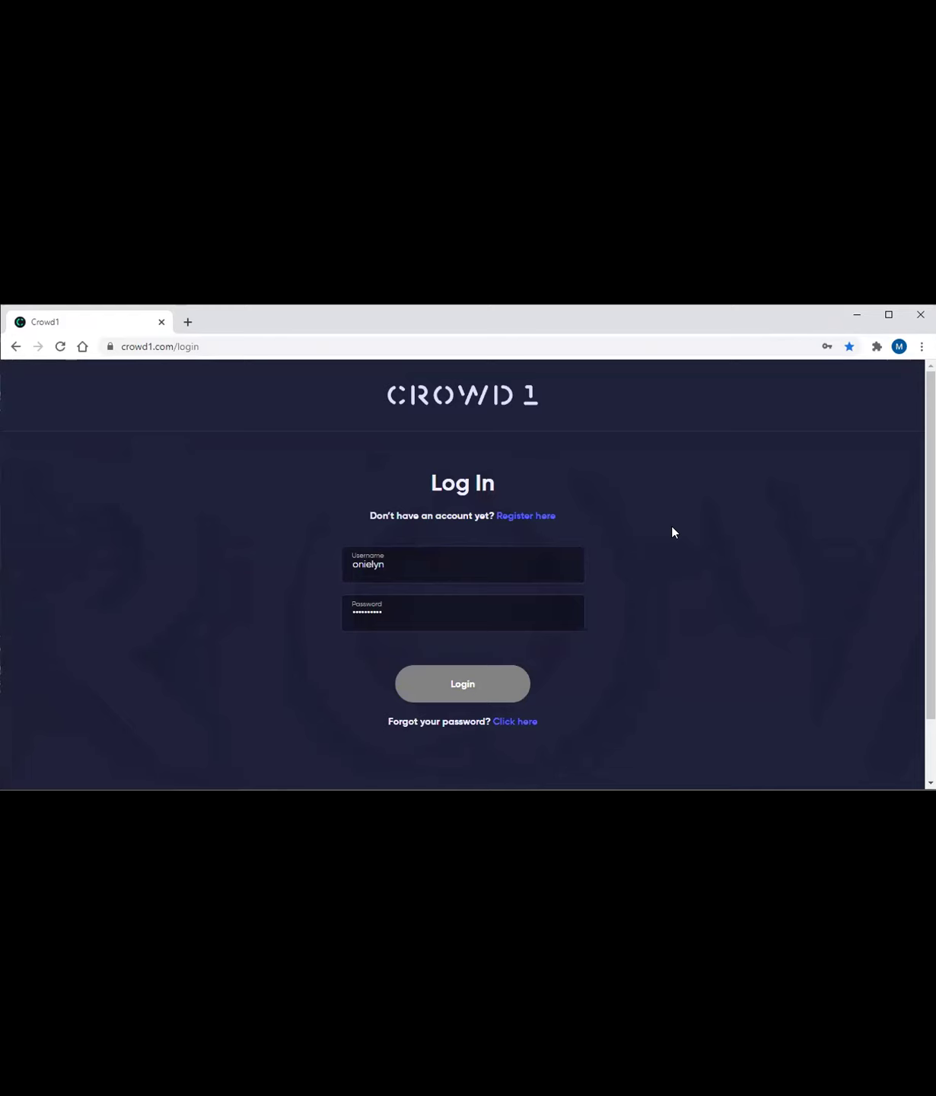
scroll(671, 533, "down", 1)
scroll(678, 529, "up", 1)
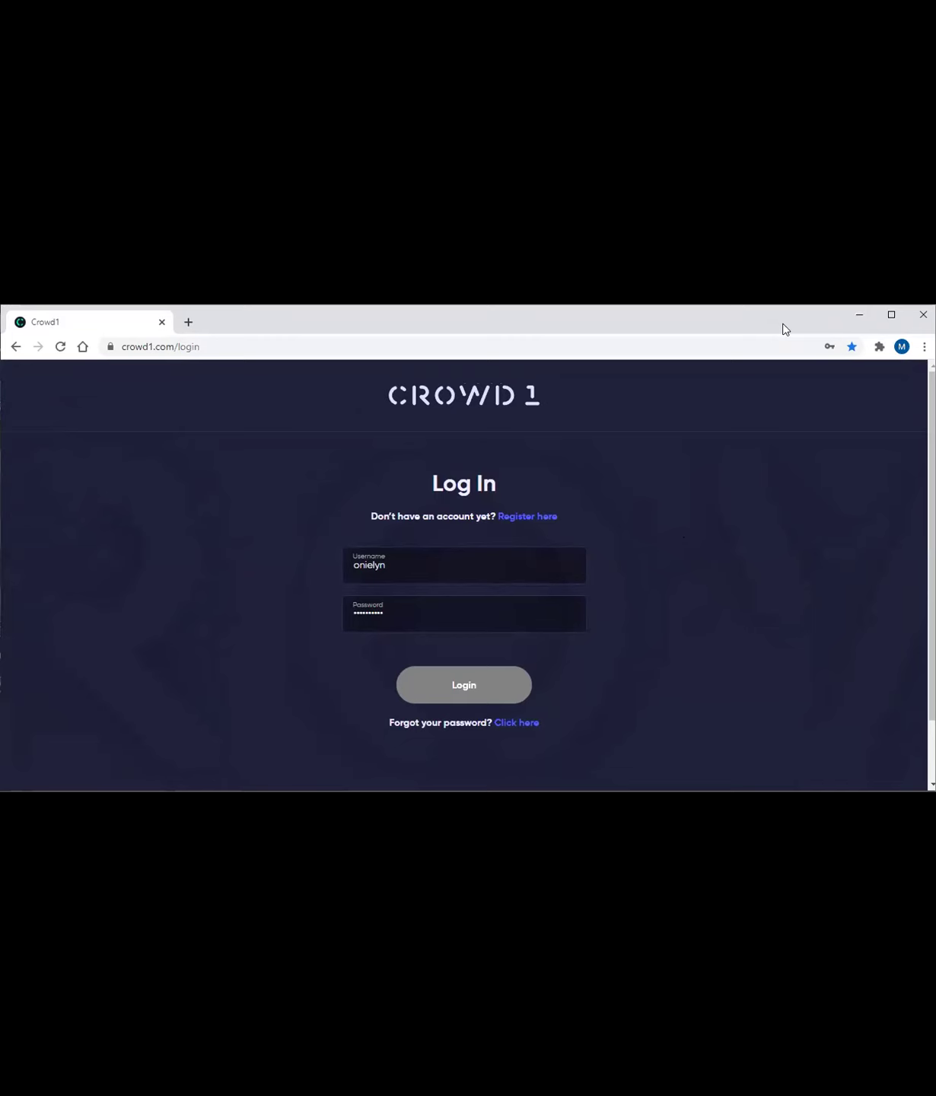
scroll(666, 572, "down", 1)
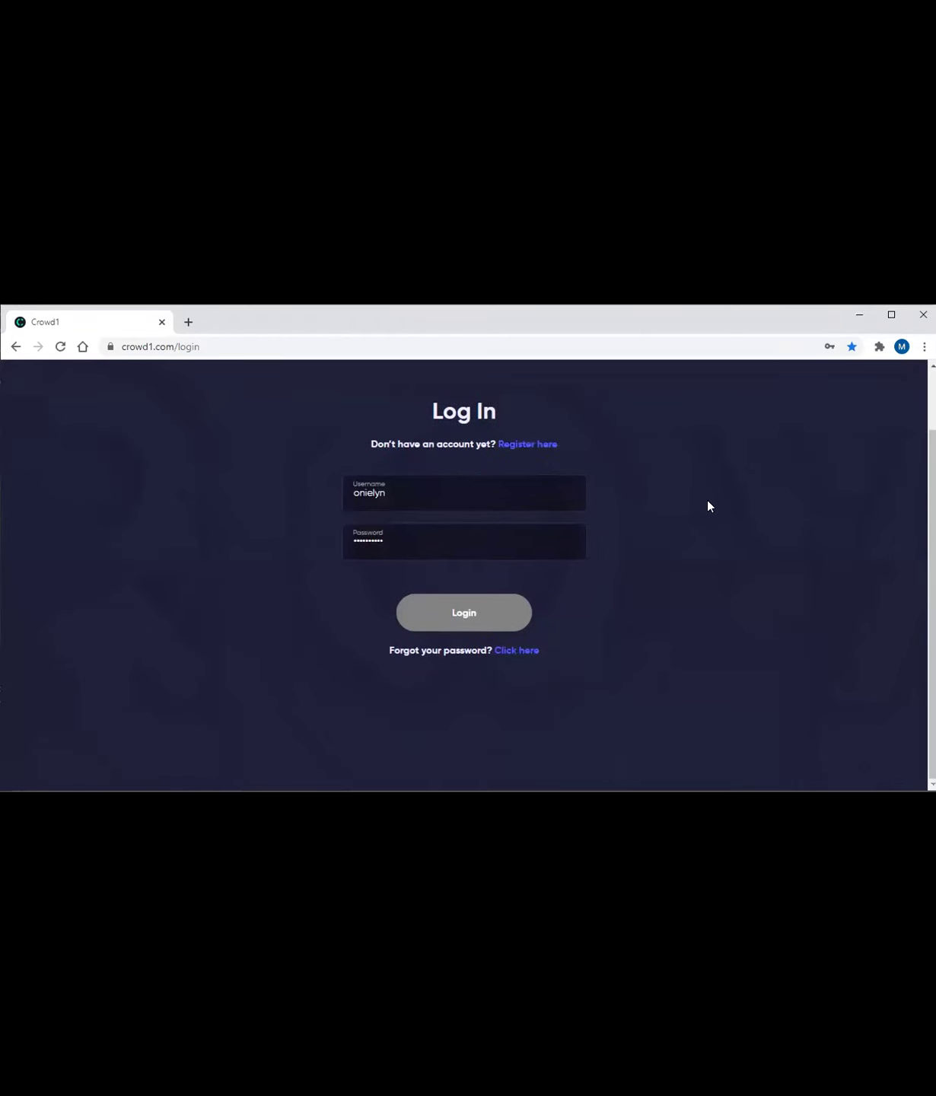
scroll(708, 500, "up", 1)
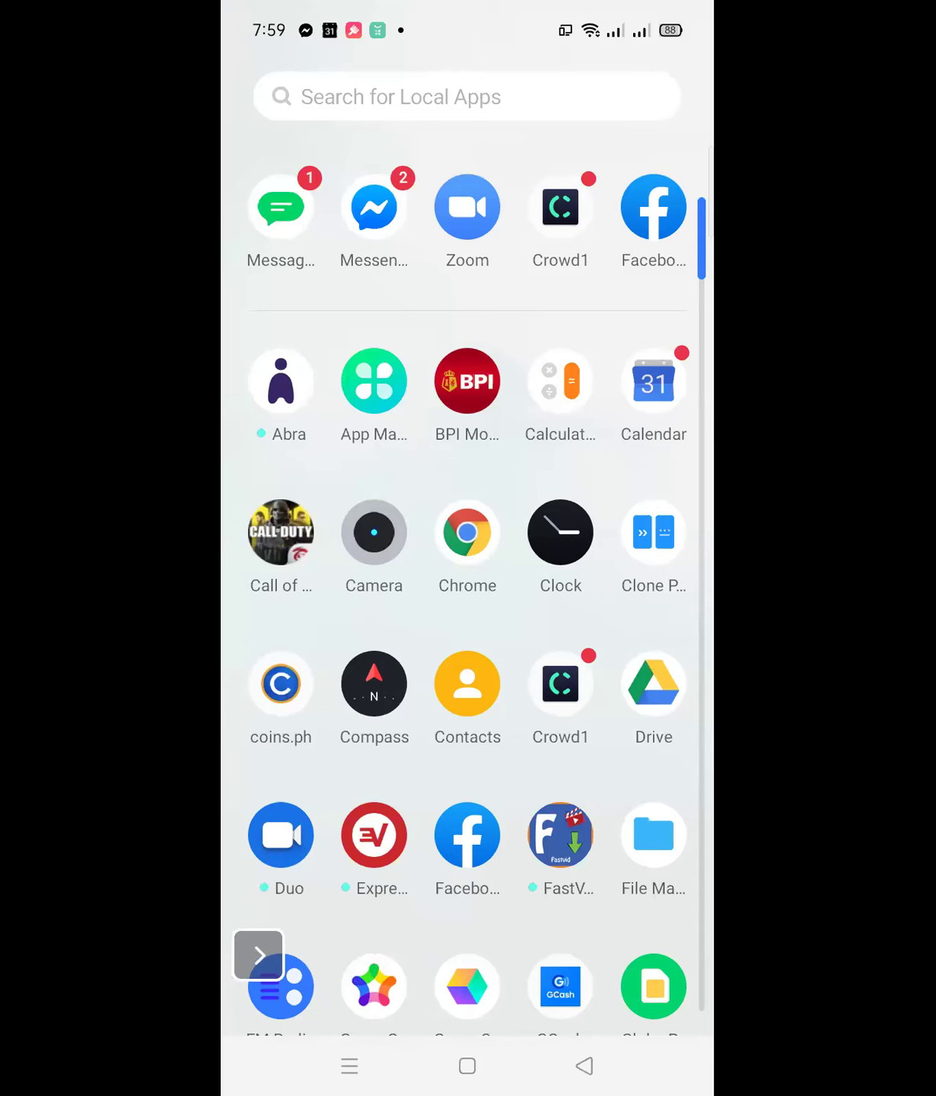
Step: Close the duplicate Crowd1 invitation tab and switch to the back-office dashboard tab
left_click(560, 683)
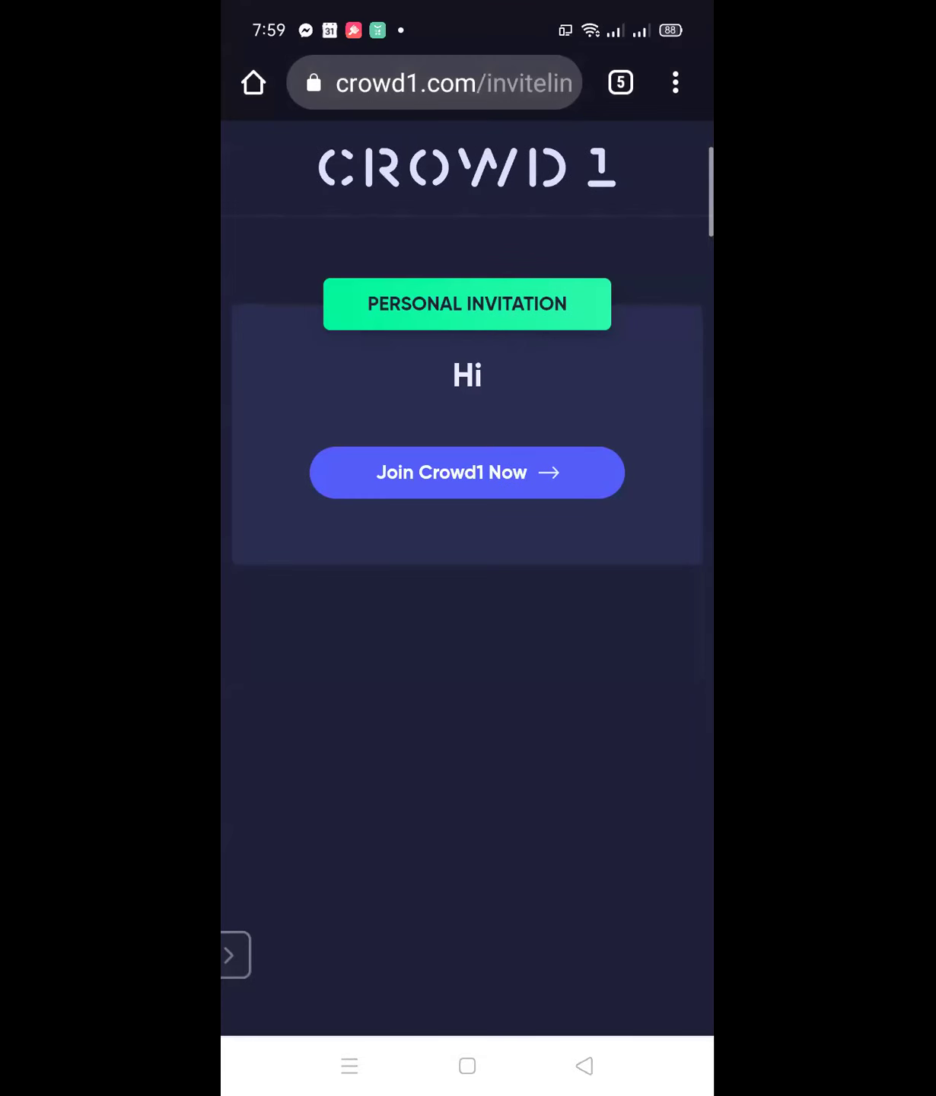
left_click(620, 82)
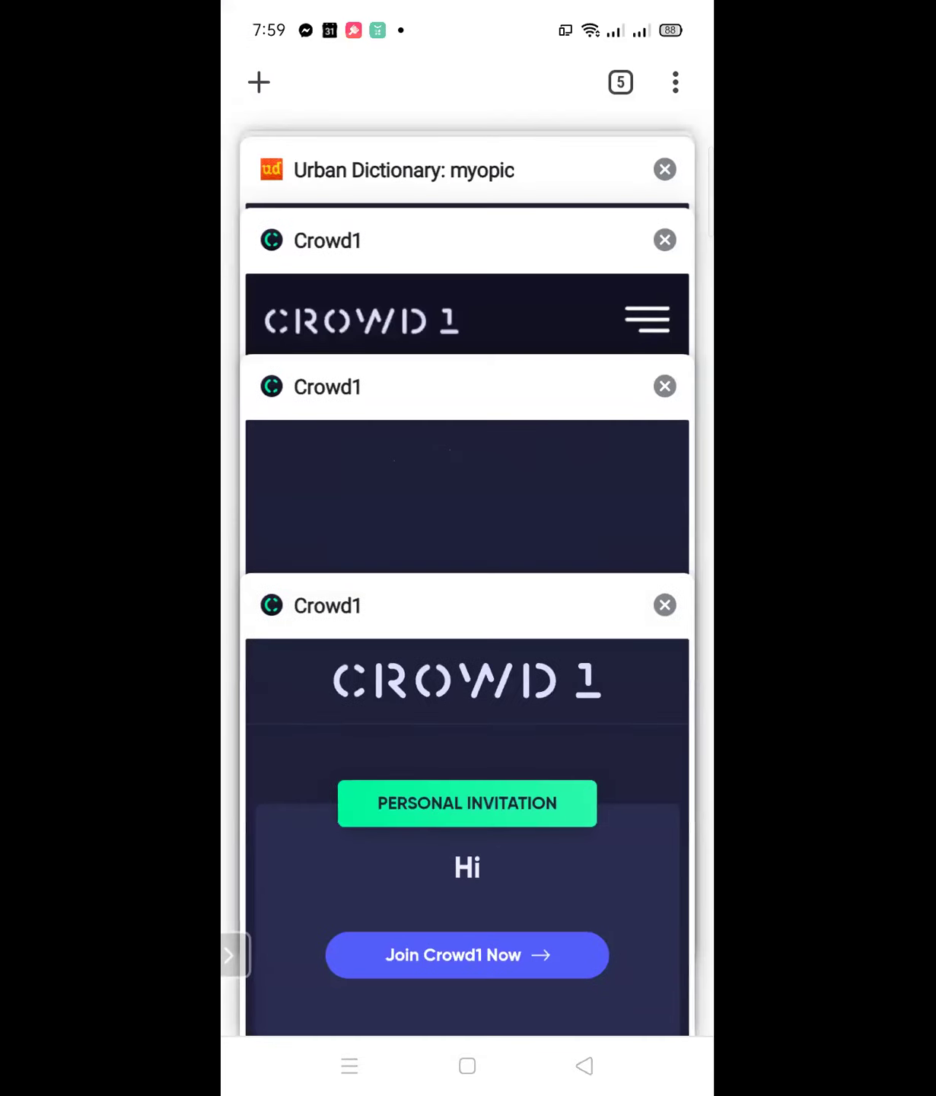
left_click(665, 484)
left_click(466, 731)
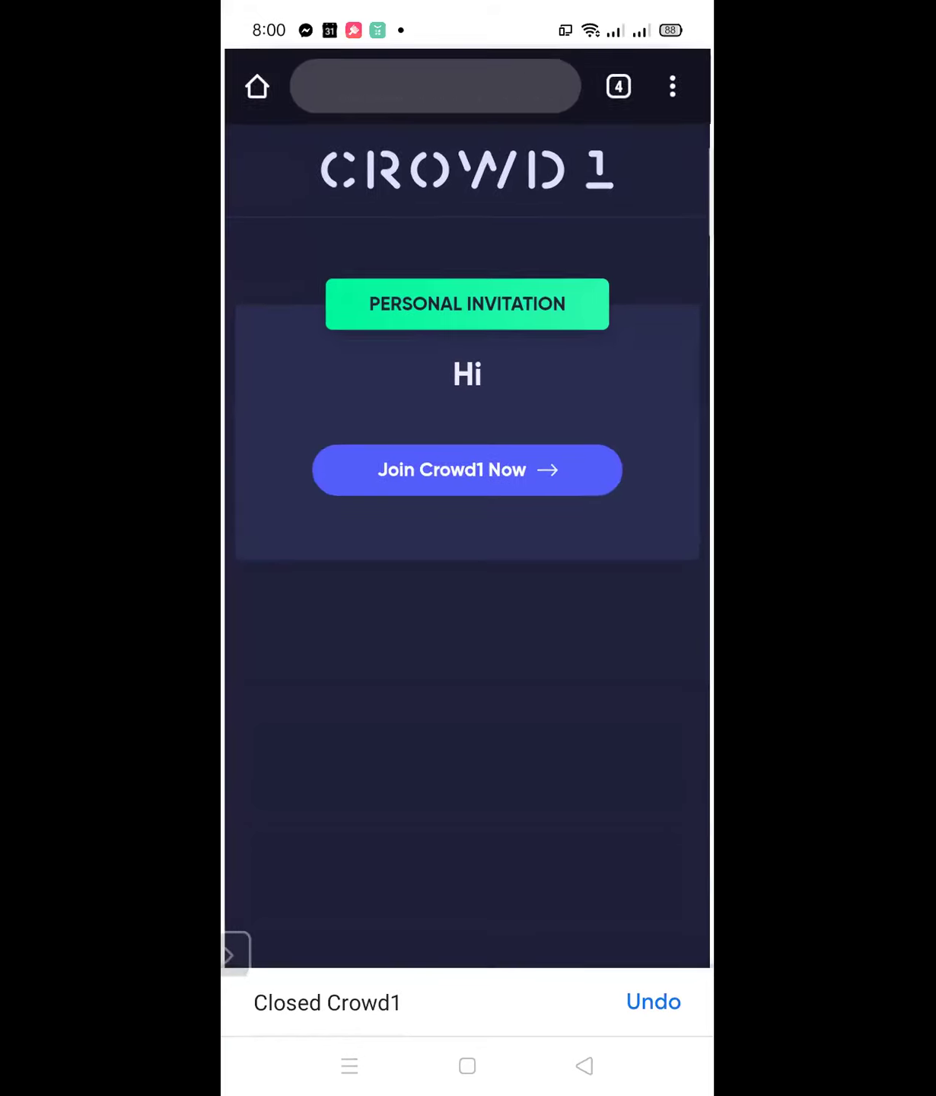
left_click(619, 82)
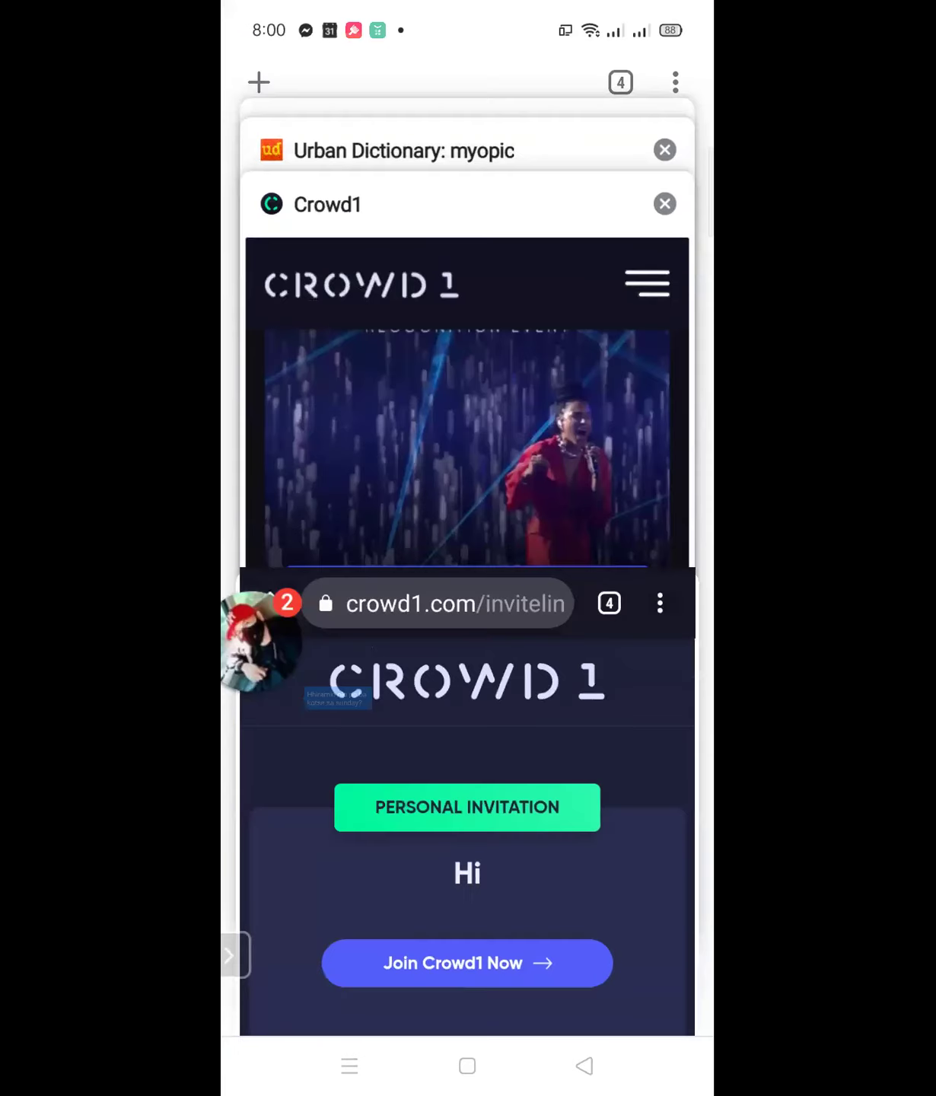
left_click(466, 601)
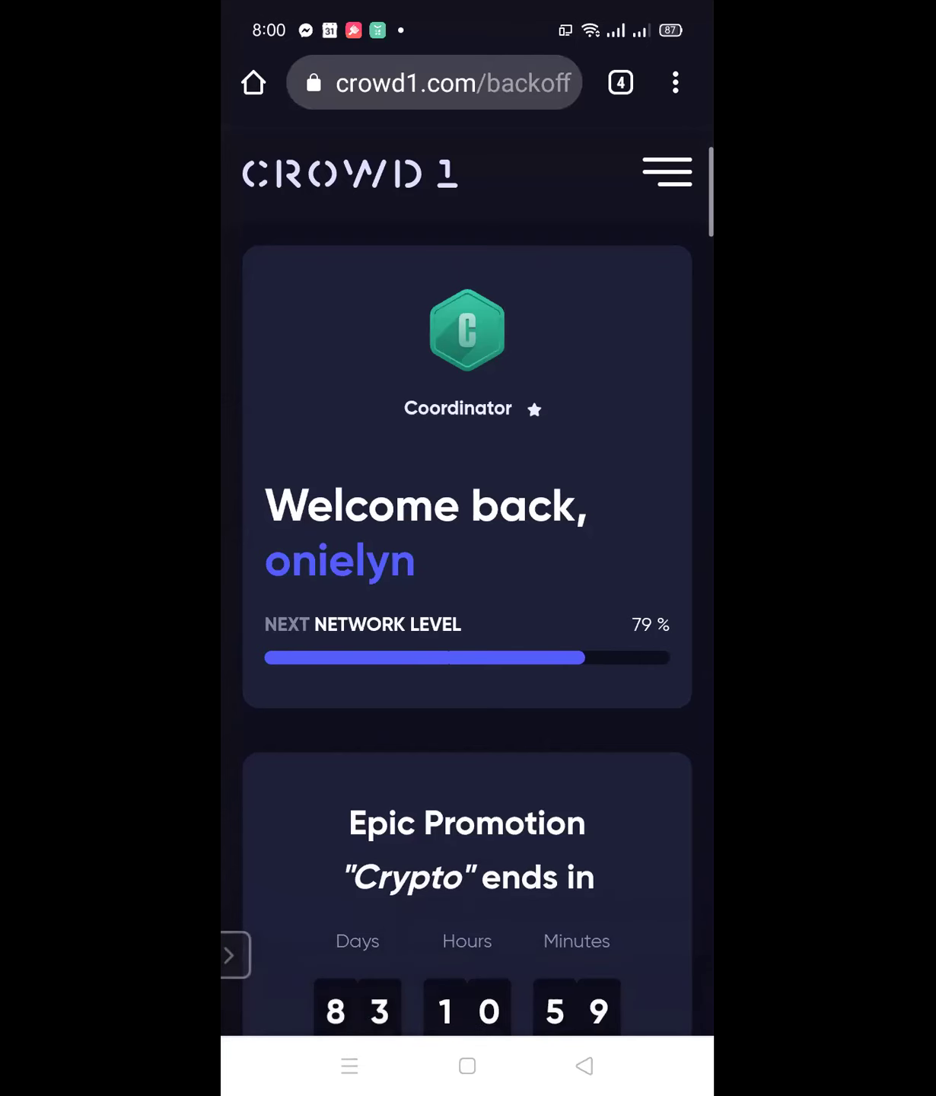
Step: Scroll through the dashboard and back up, then open the hamburger navigation menu
scroll(468, 578, "down", 6)
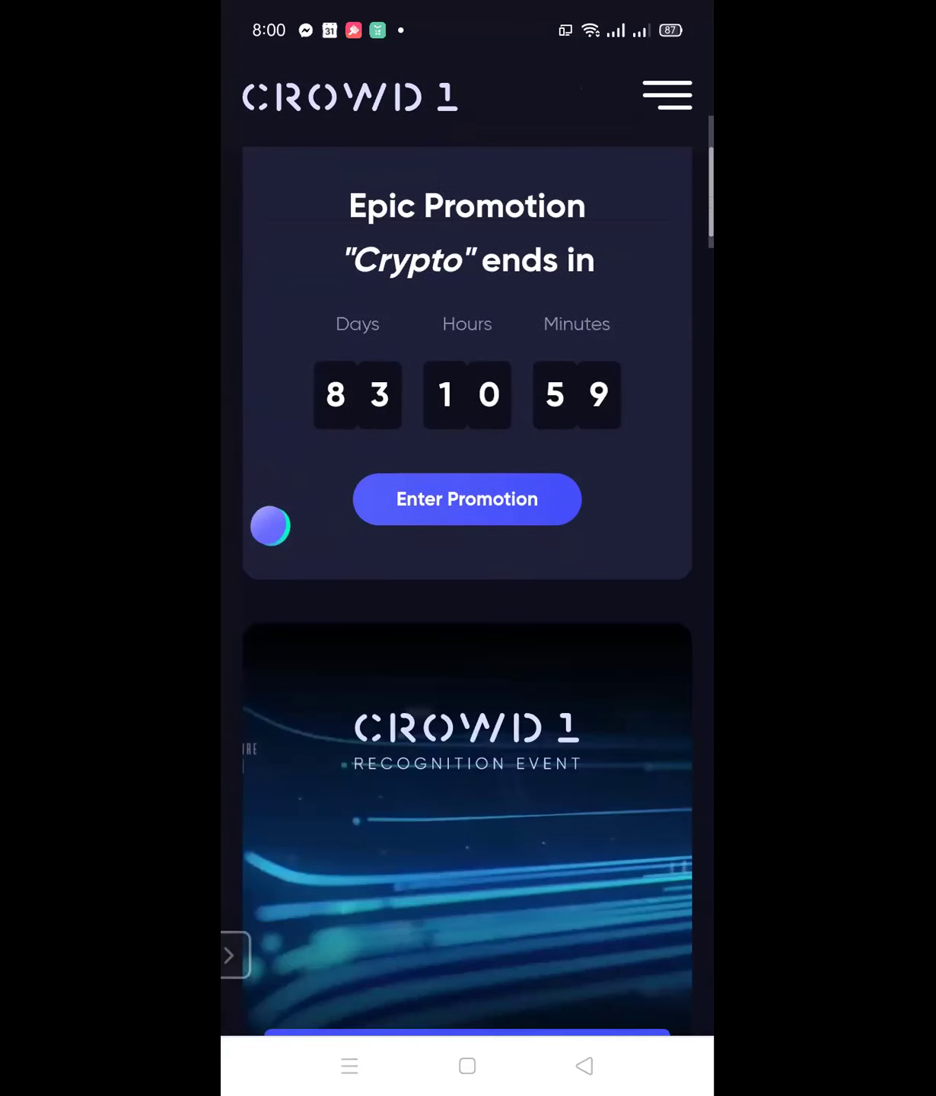
scroll(468, 579, "down", 10)
scroll(468, 580, "down", 8)
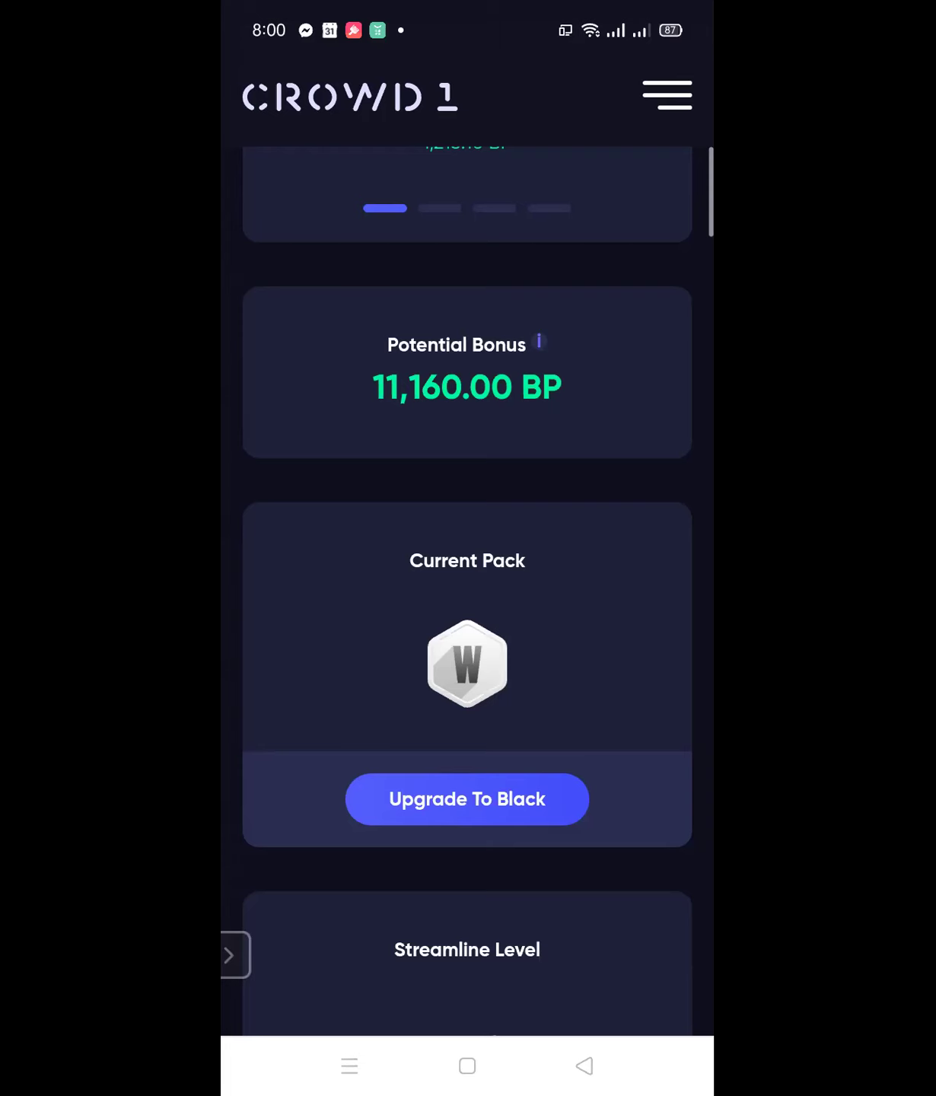
scroll(469, 579, "up", 10)
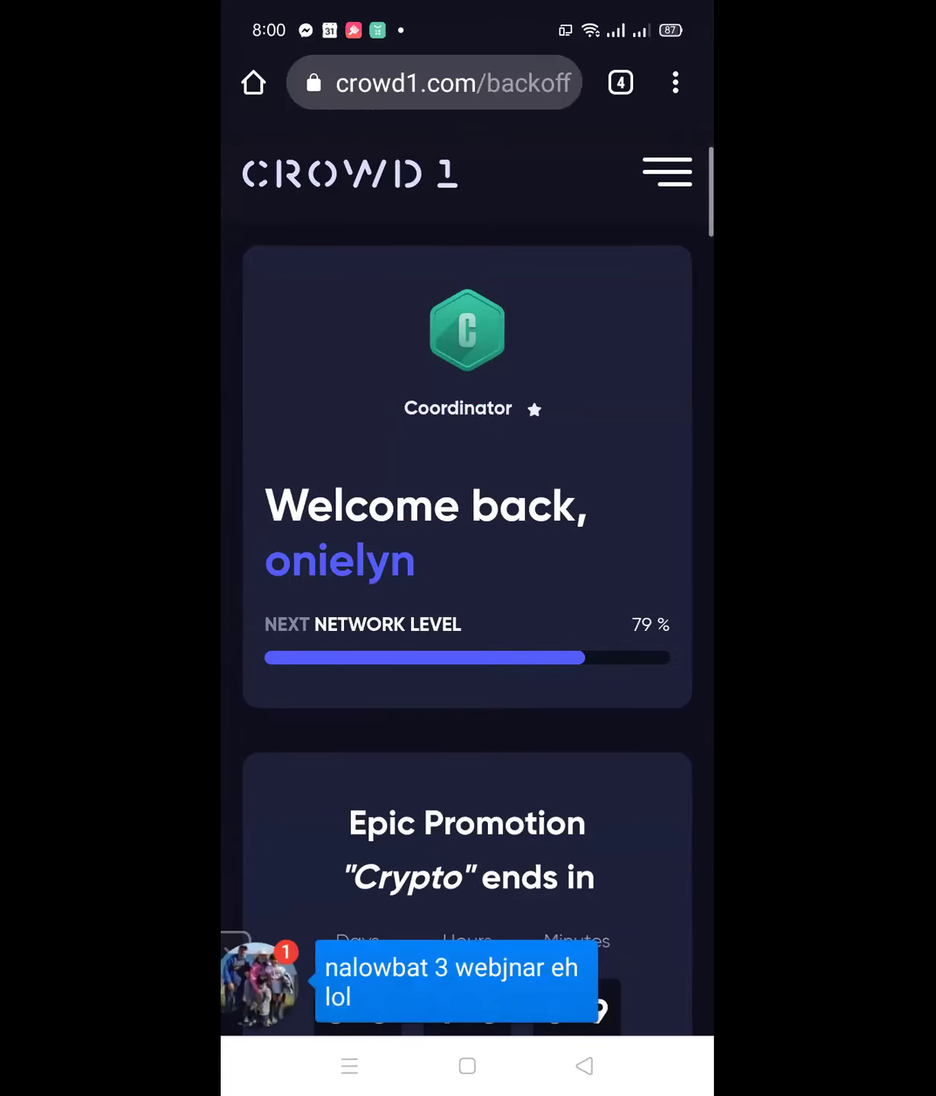
left_click(667, 172)
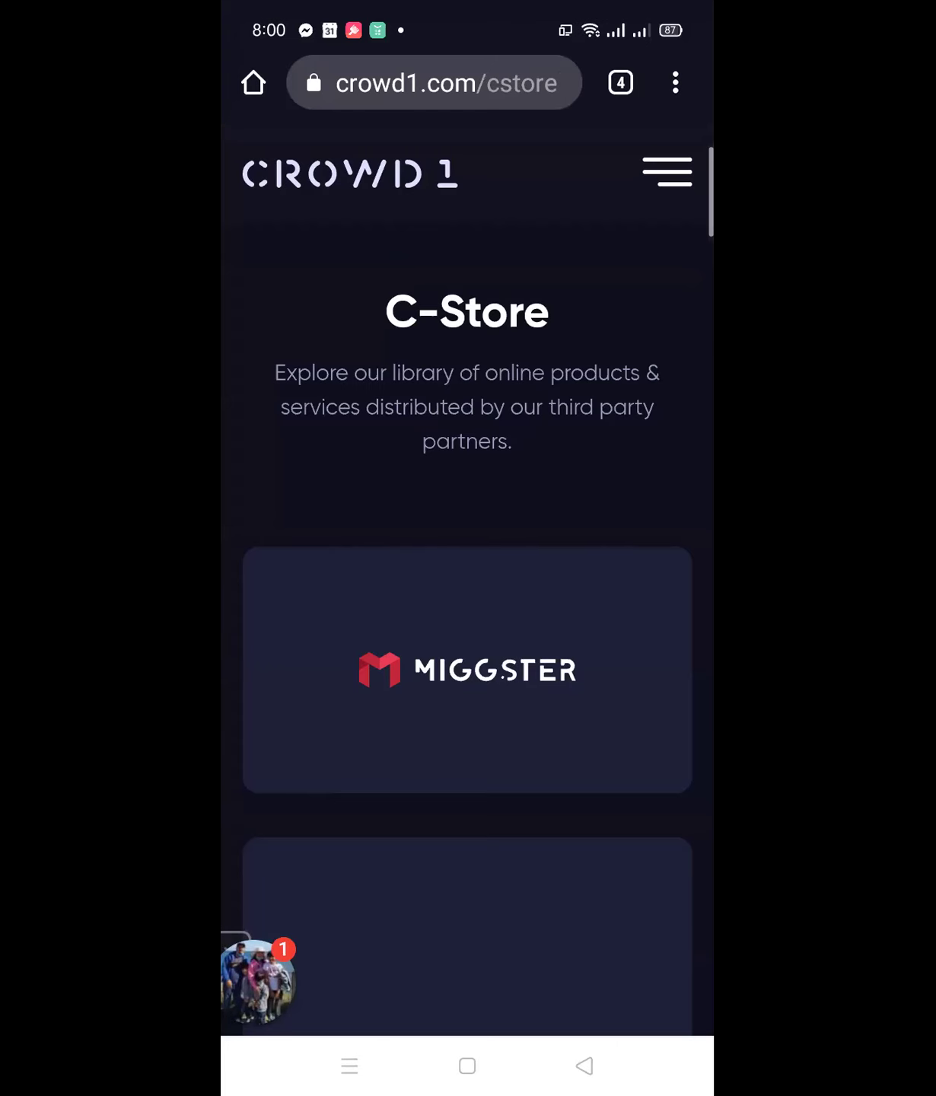
Step: Scroll the C-Store page to bring the LIFE TRNDS partner card into view
scroll(468, 533, "down", 6)
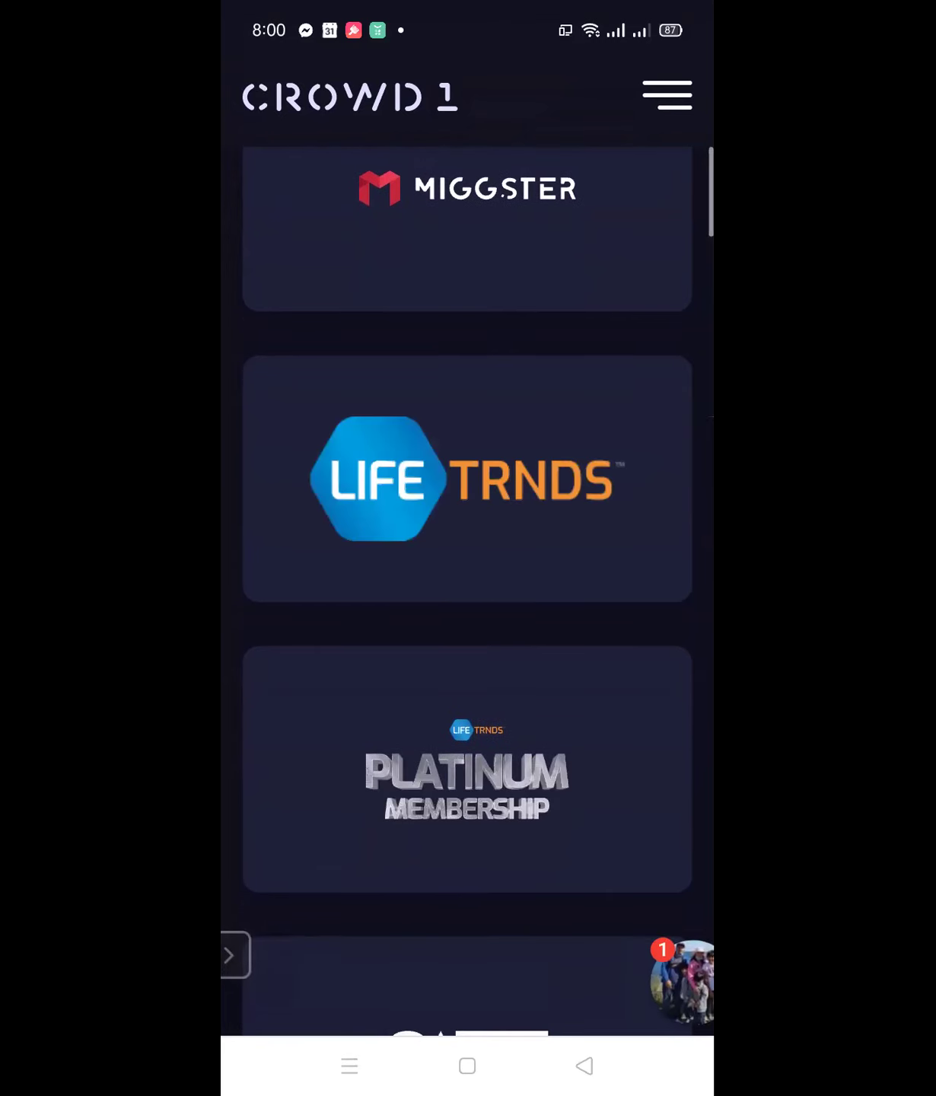
scroll(467, 533, "up", 2)
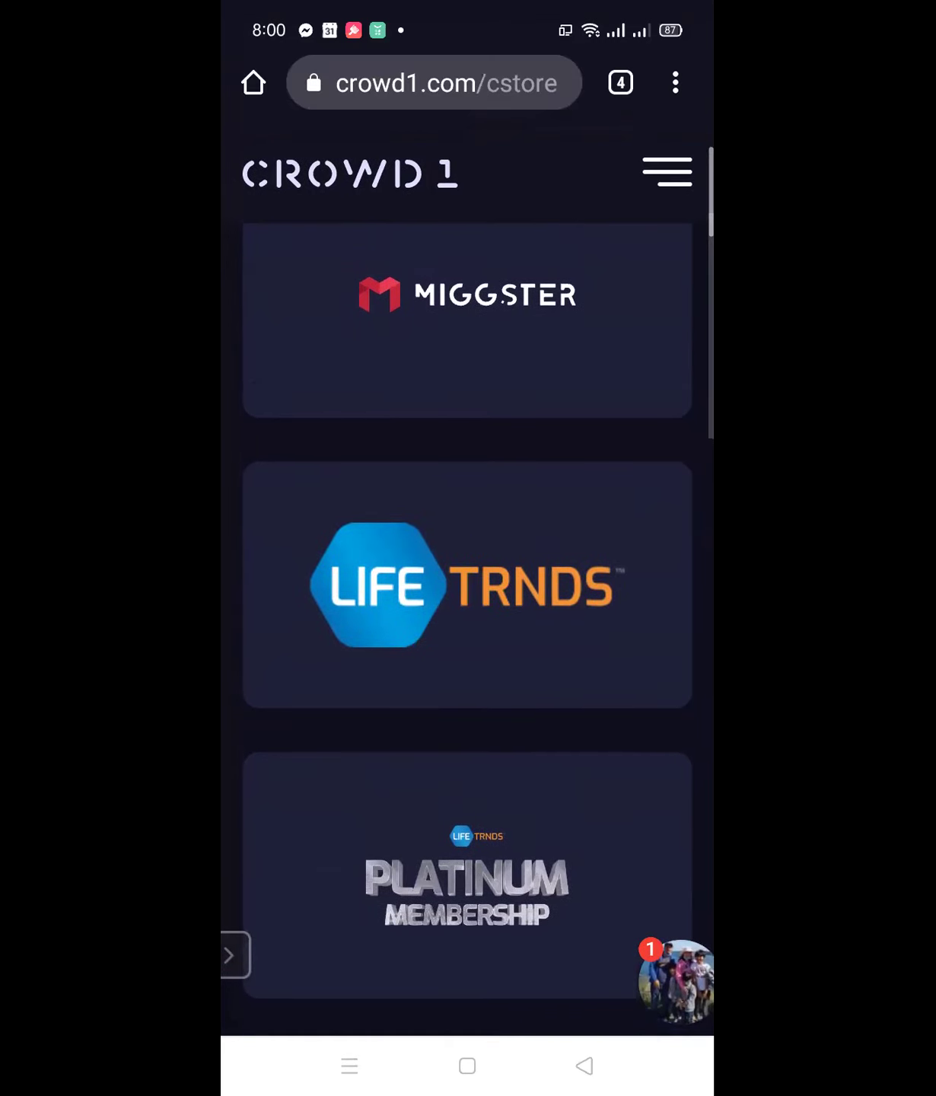
Step: Open the LIFE TRNDS travel store and scroll down to its hotel search form
left_click(468, 585)
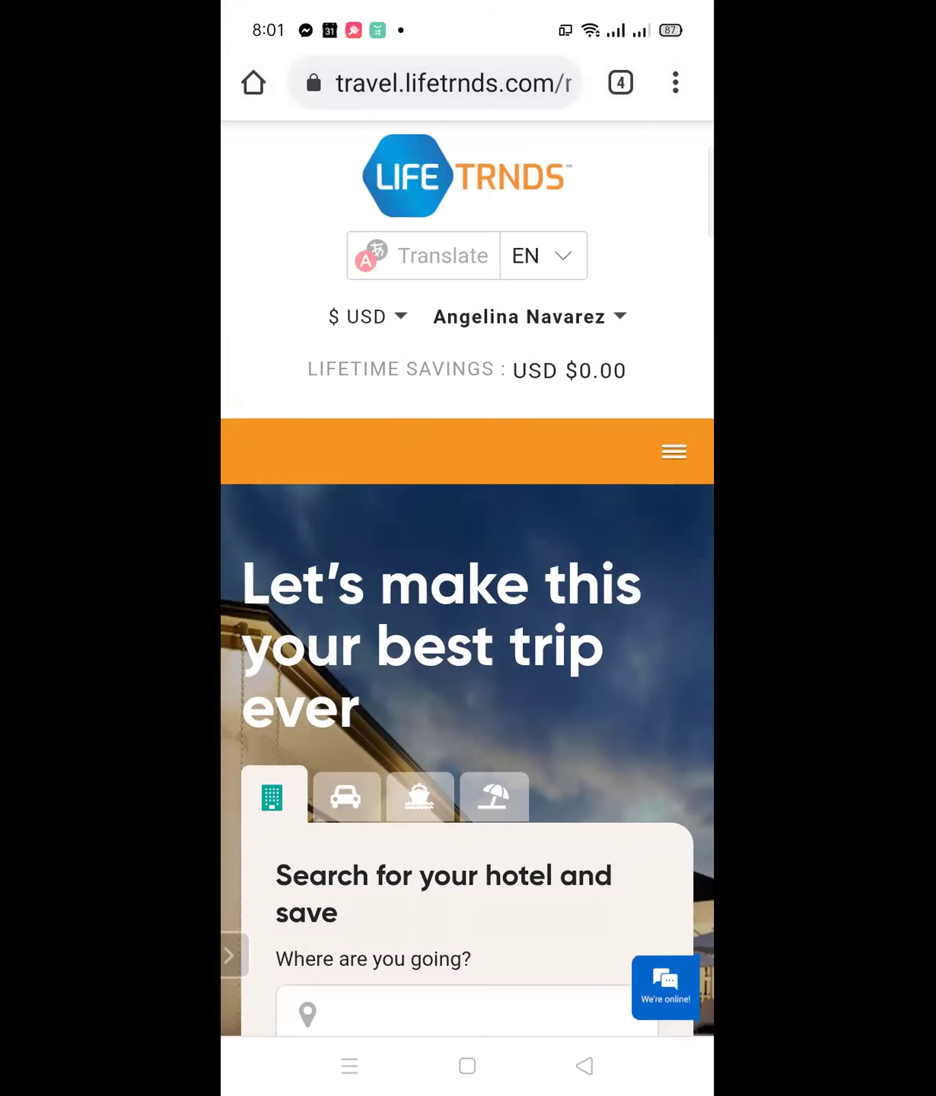
scroll(467, 580, "down", 4)
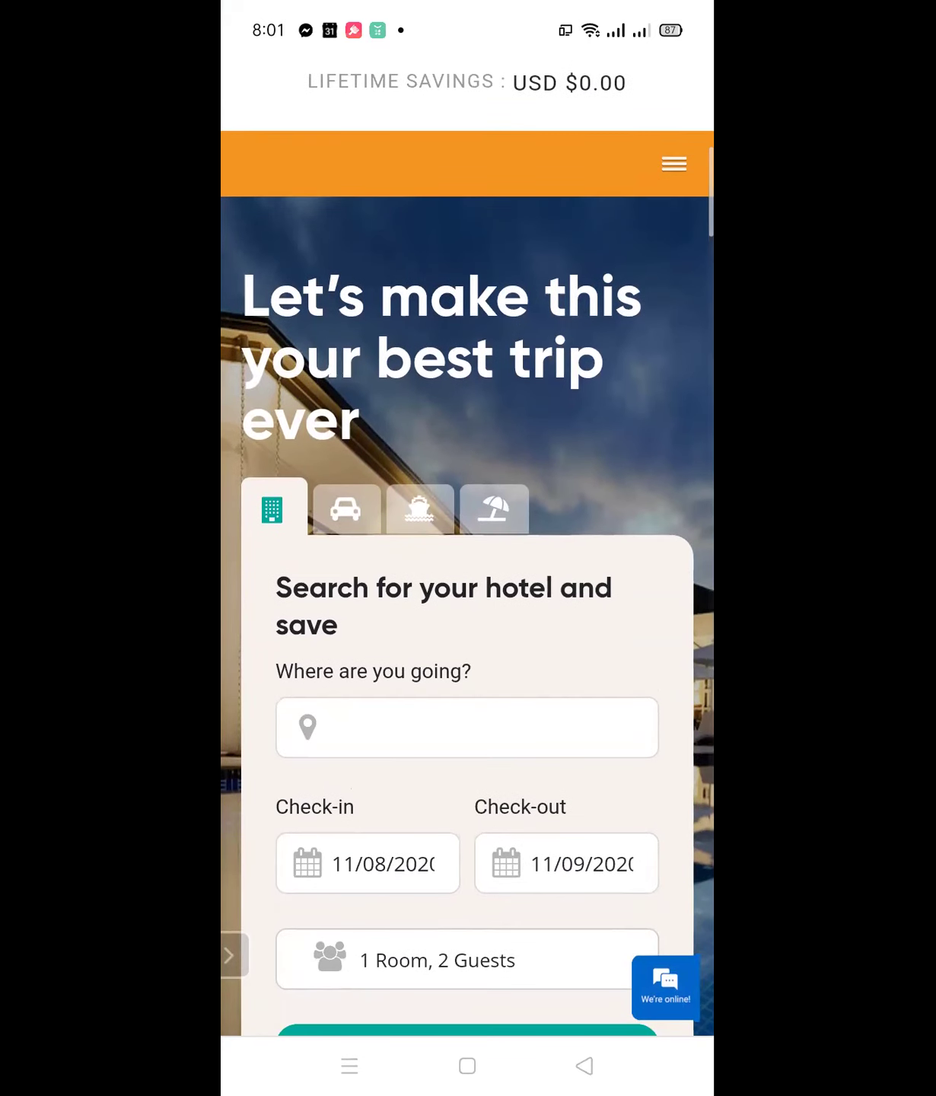
scroll(469, 580, "down", 3)
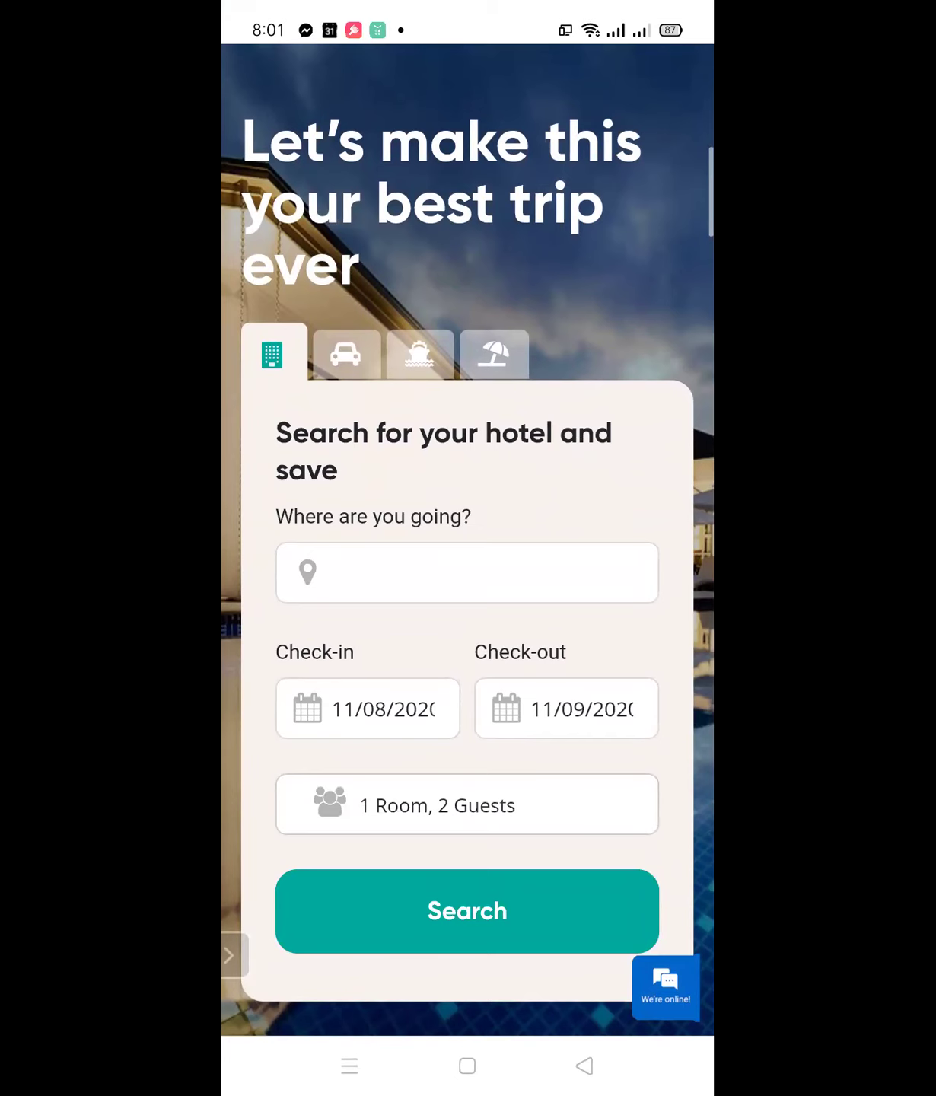
Step: Enter Palawan as the hotel destination, fixing typos, and select 'Palawan, Philippines'
left_click(468, 573)
type("Oakwan")
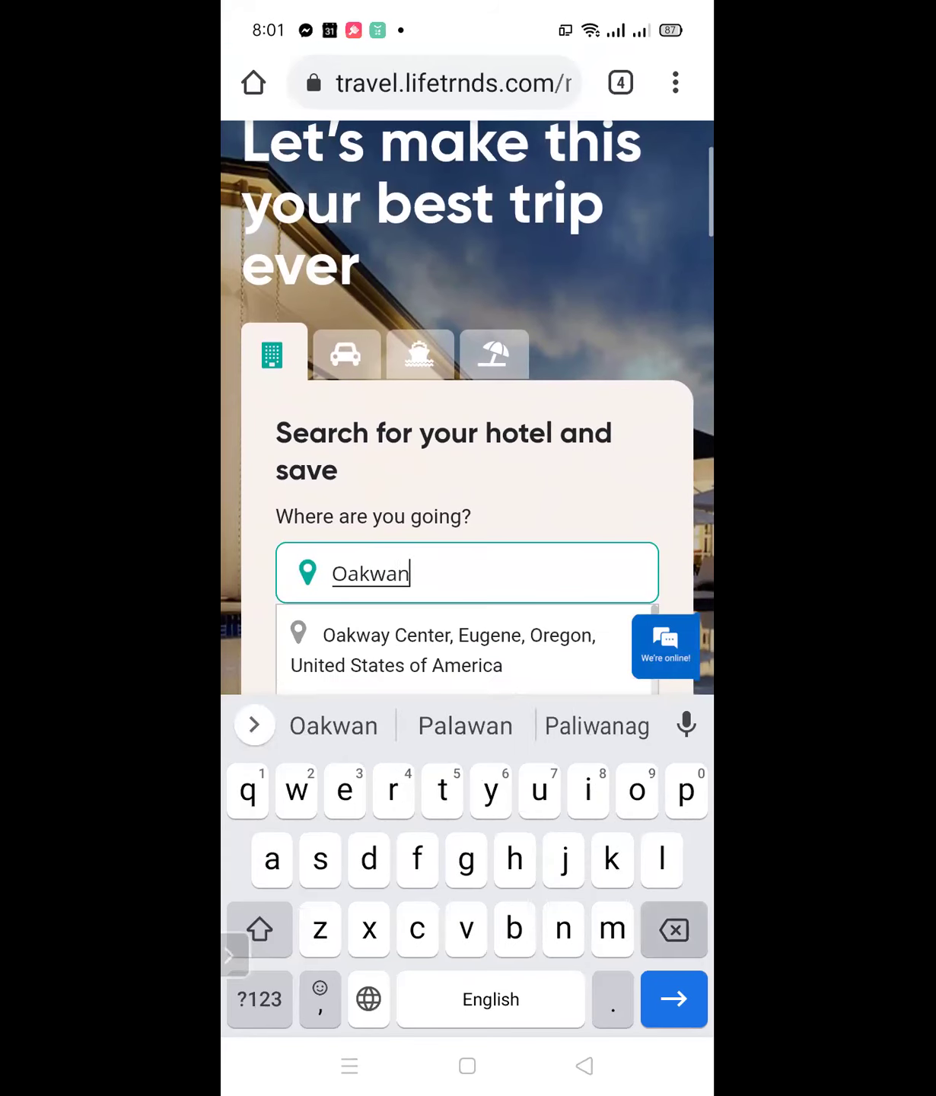
key("BackSpace")
key("BackSpace")
key("BackSpace")
key("BackSpace")
key("BackSpace")
key("BackSpace")
type("Oalwan")
left_click(332, 573)
left_click(348, 574)
key("BackSpace")
type("P")
left_click(360, 573)
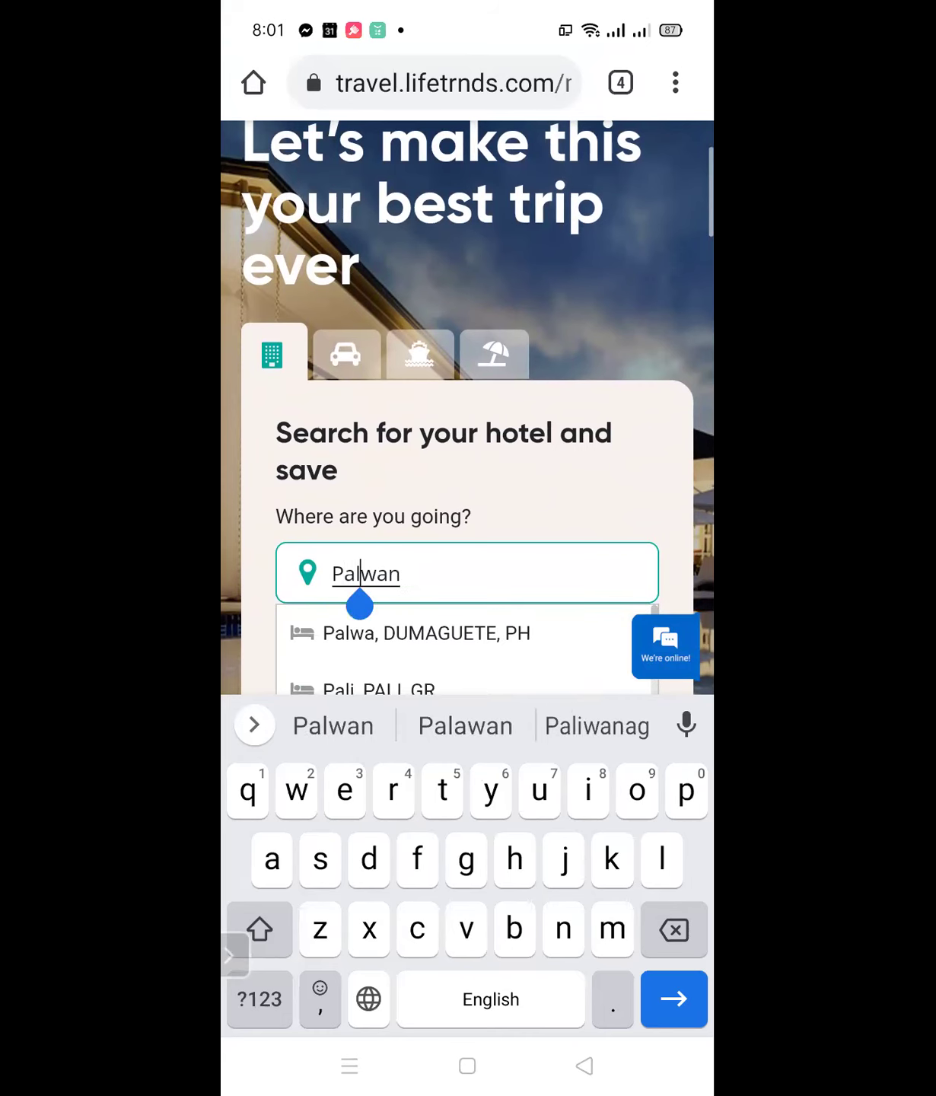
type("a")
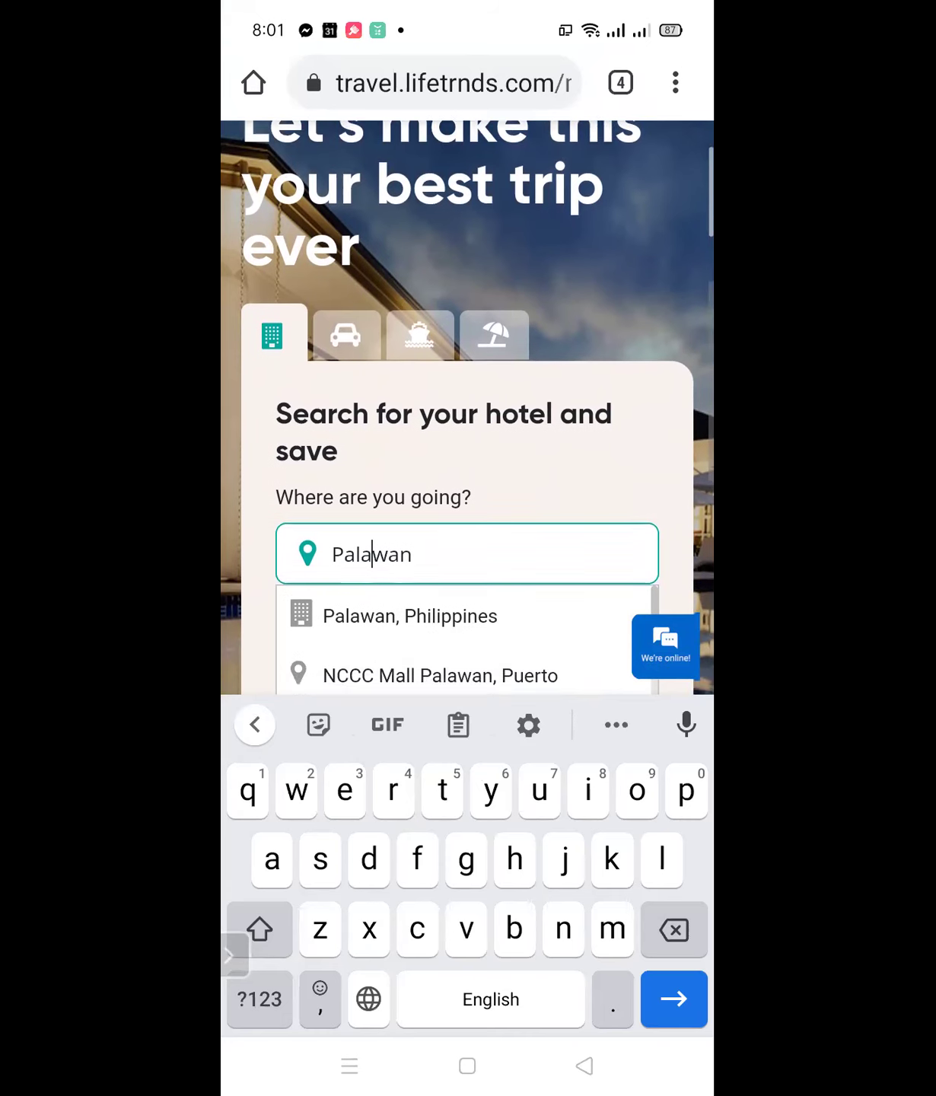
left_click(410, 548)
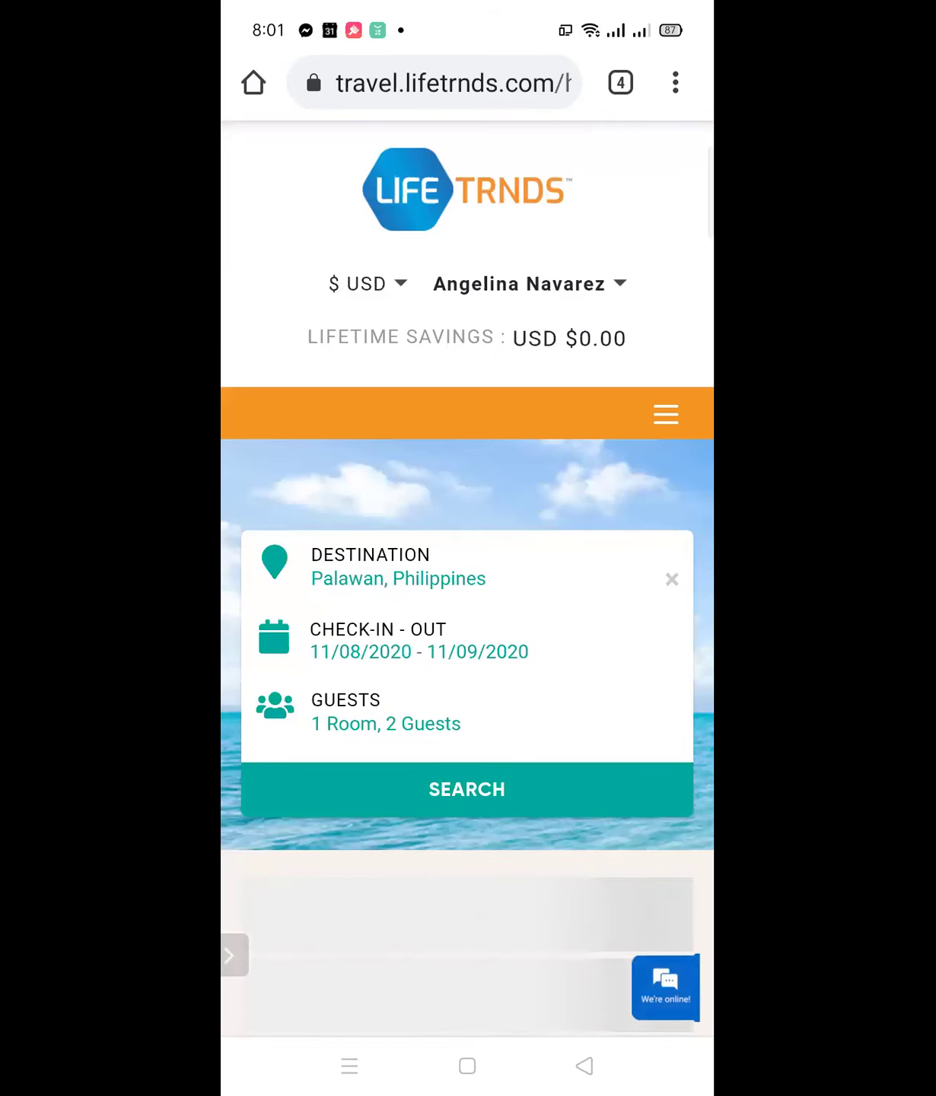
Step: Scroll to the Palawan hotel cards: Dormitels.ph El Nido at USD $50.50 and Palawan Seaview Resort
scroll(468, 610, "down", 5)
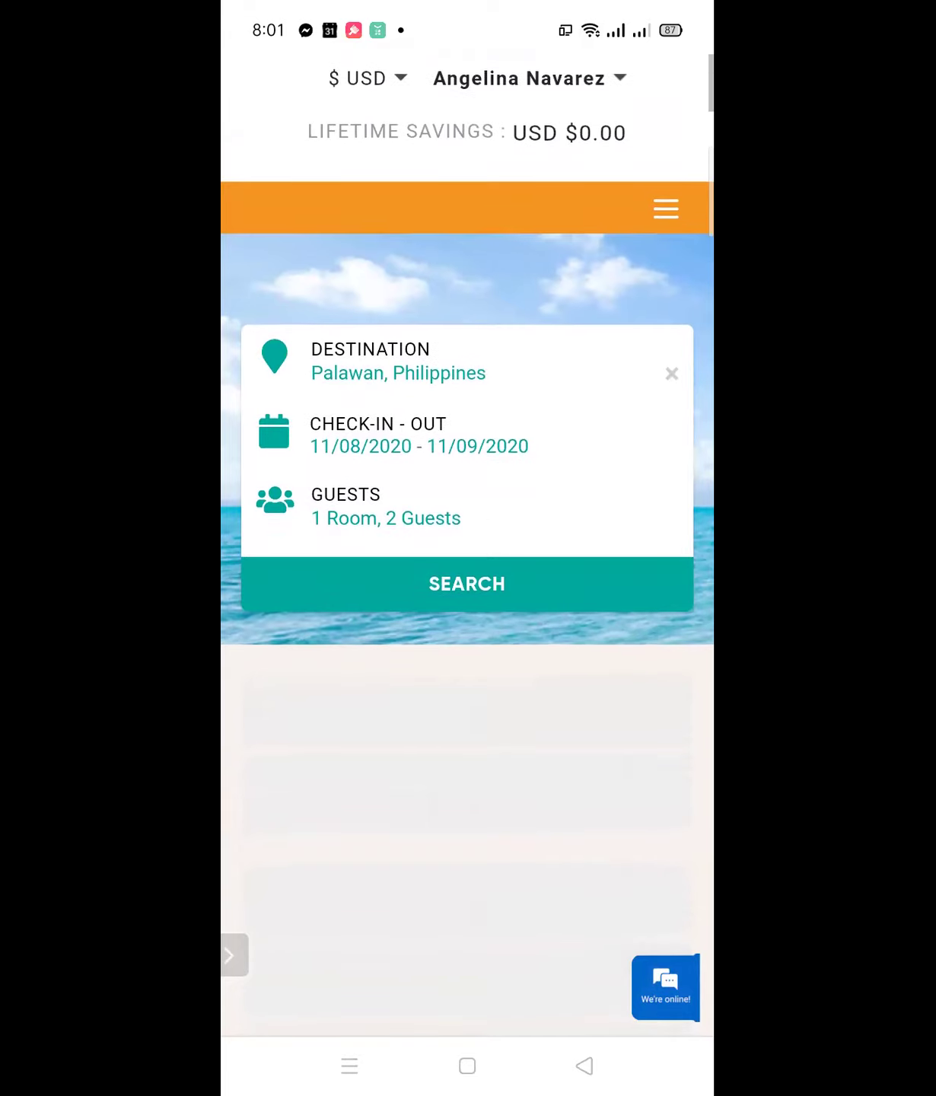
scroll(469, 609, "down", 2)
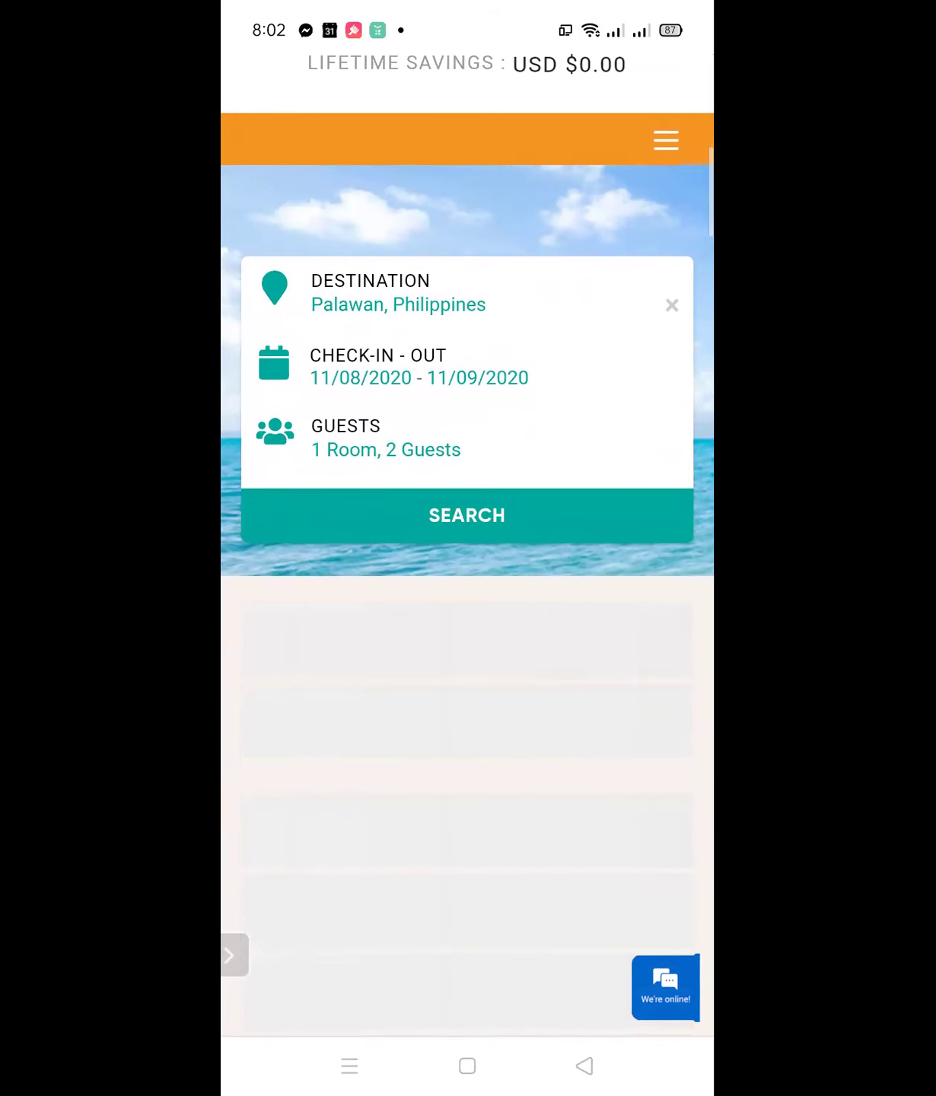
scroll(468, 609, "down", 1)
scroll(467, 532, "down", 10)
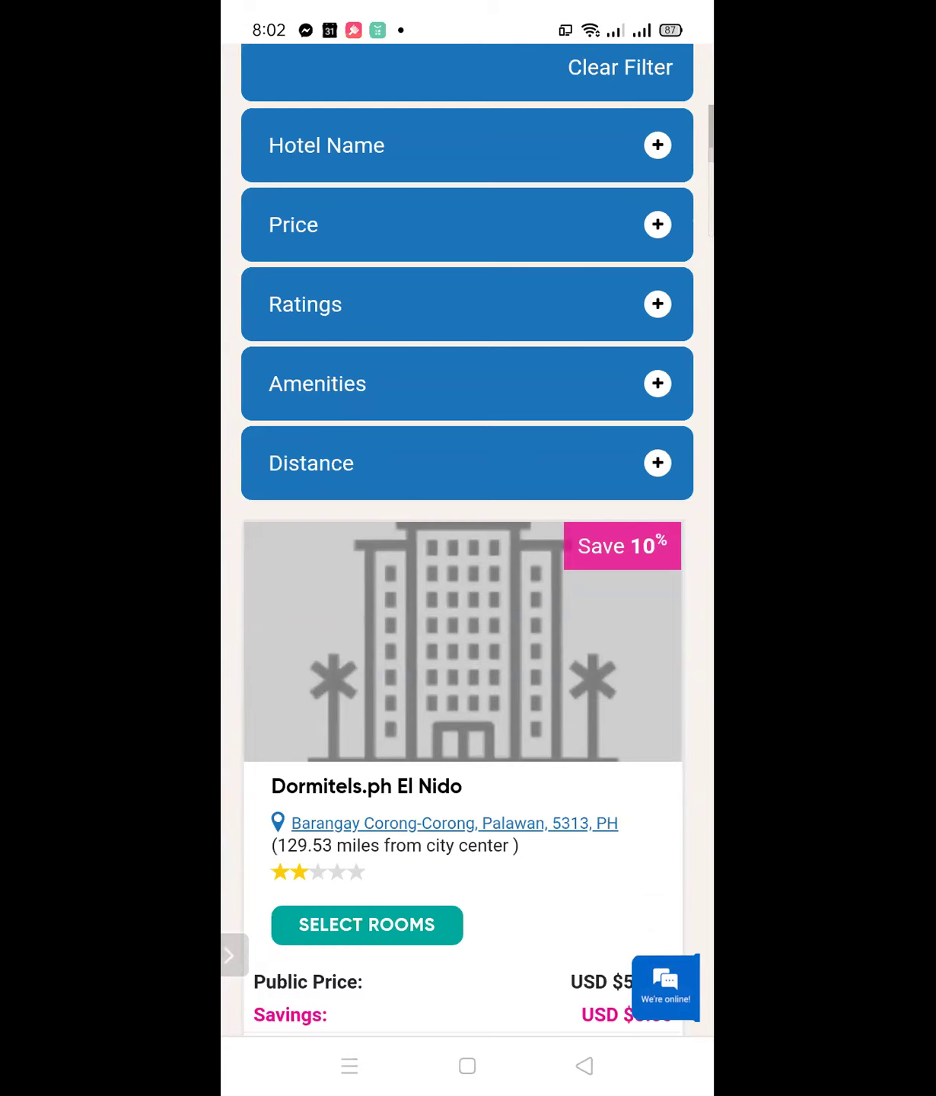
scroll(467, 533, "down", 5)
scroll(468, 533, "down", 5)
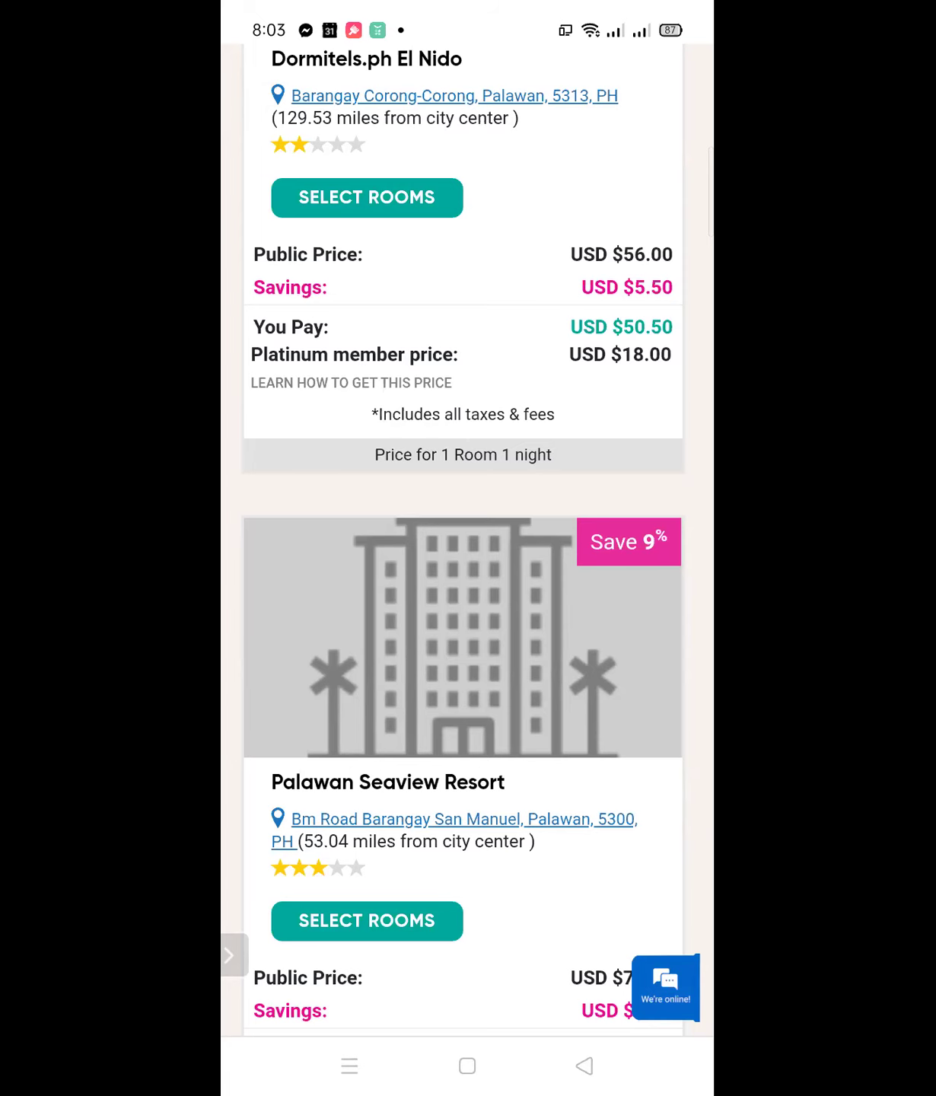
Step: Leave the travel site for the phone's home screen to get back to Crowd1
left_click(468, 1065)
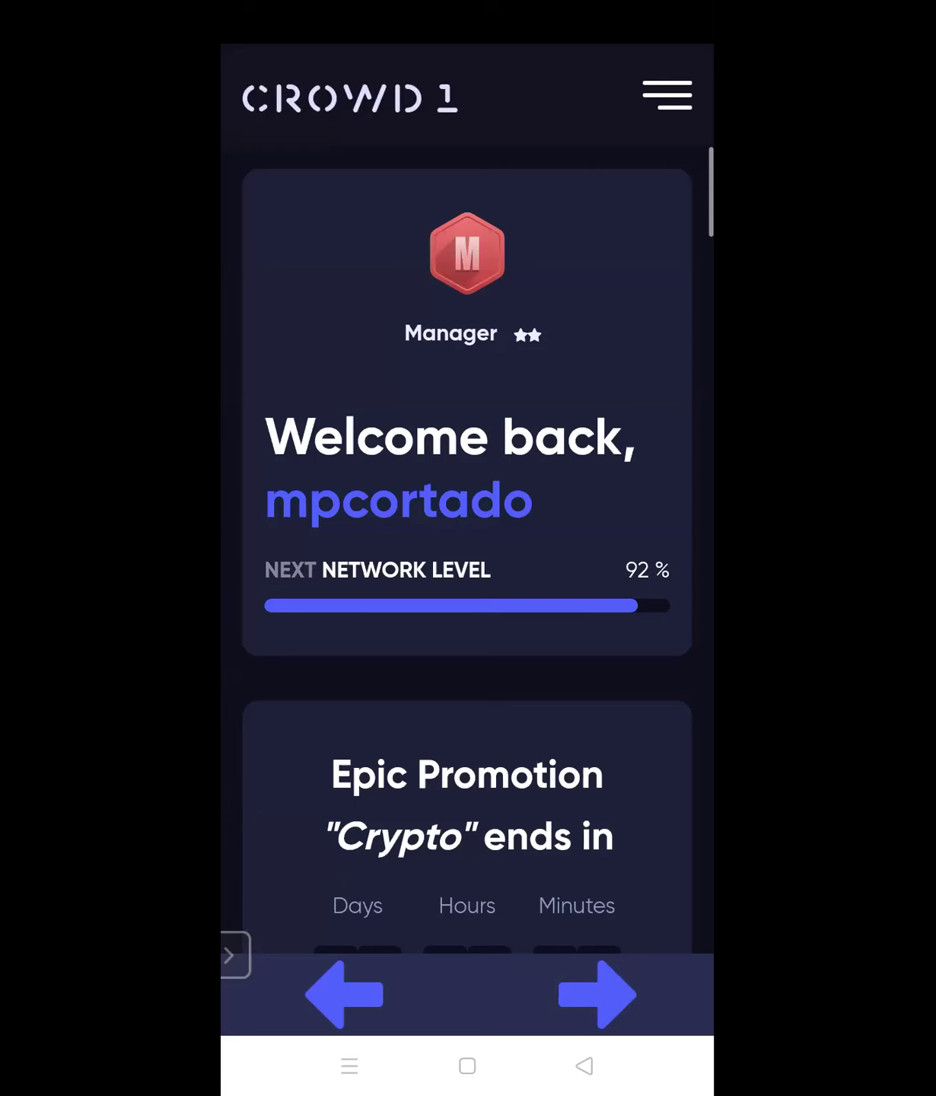
Step: Scroll through the Coordinator-rank back-office dashboard, then return to the top
scroll(468, 533, "down", 4)
scroll(468, 532, "down", 8)
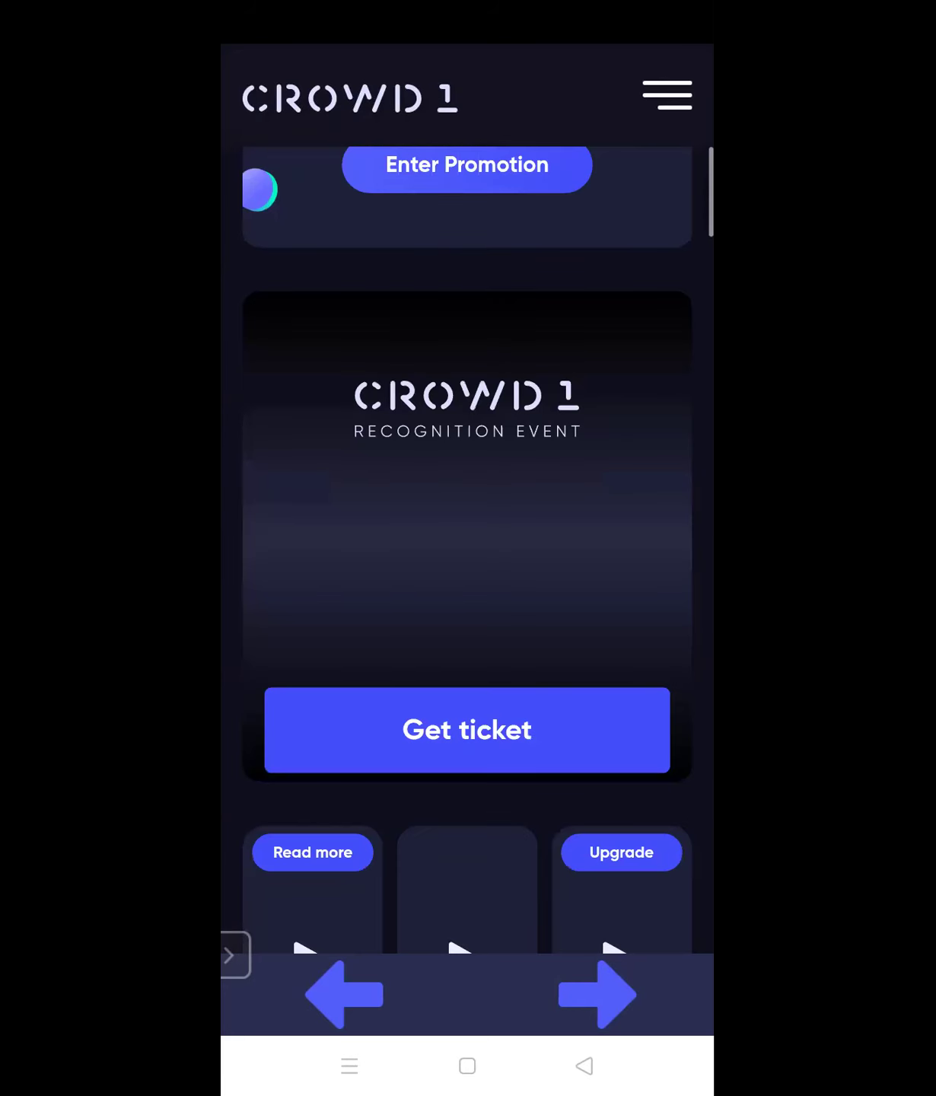
scroll(467, 533, "down", 10)
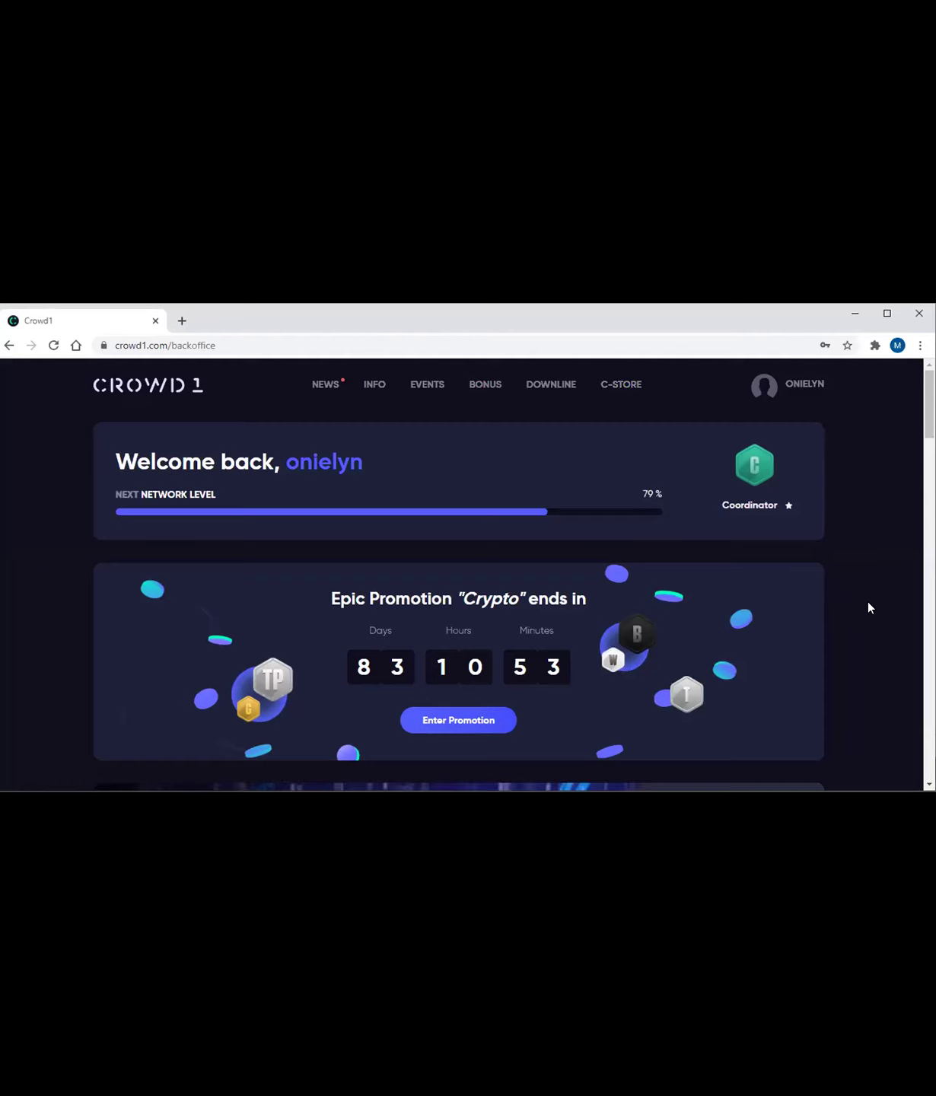
scroll(842, 531, "down", 2)
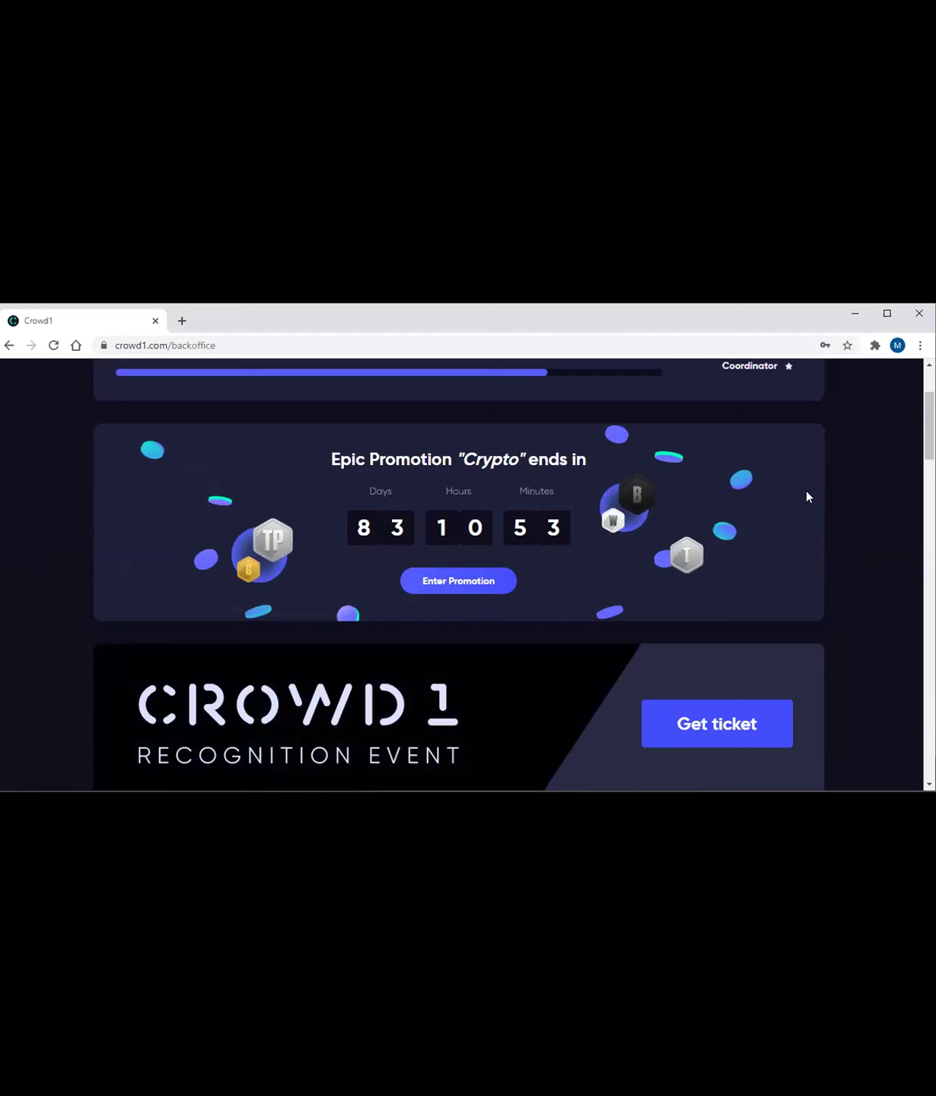
scroll(786, 501, "up", 1)
scroll(786, 501, "up", 1)
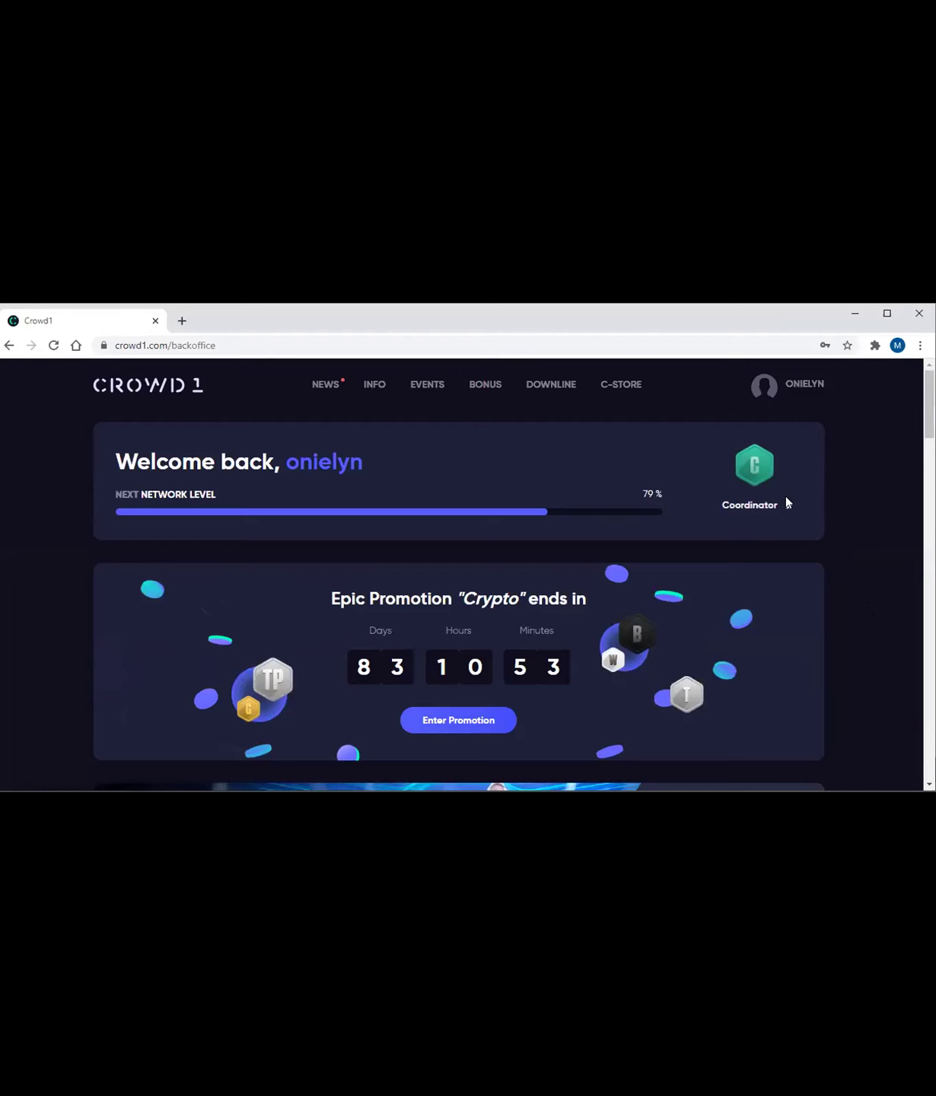
scroll(849, 591, "down", 2)
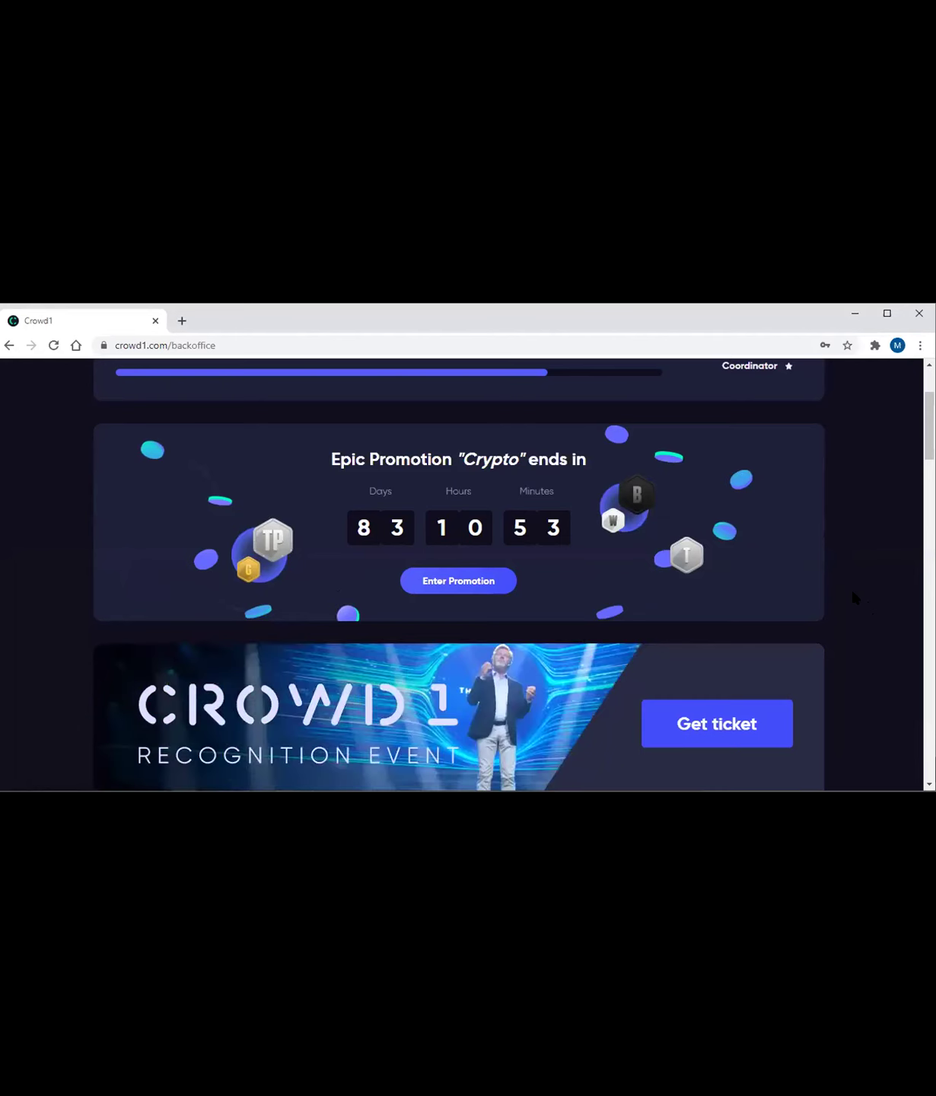
scroll(849, 622, "up", 2)
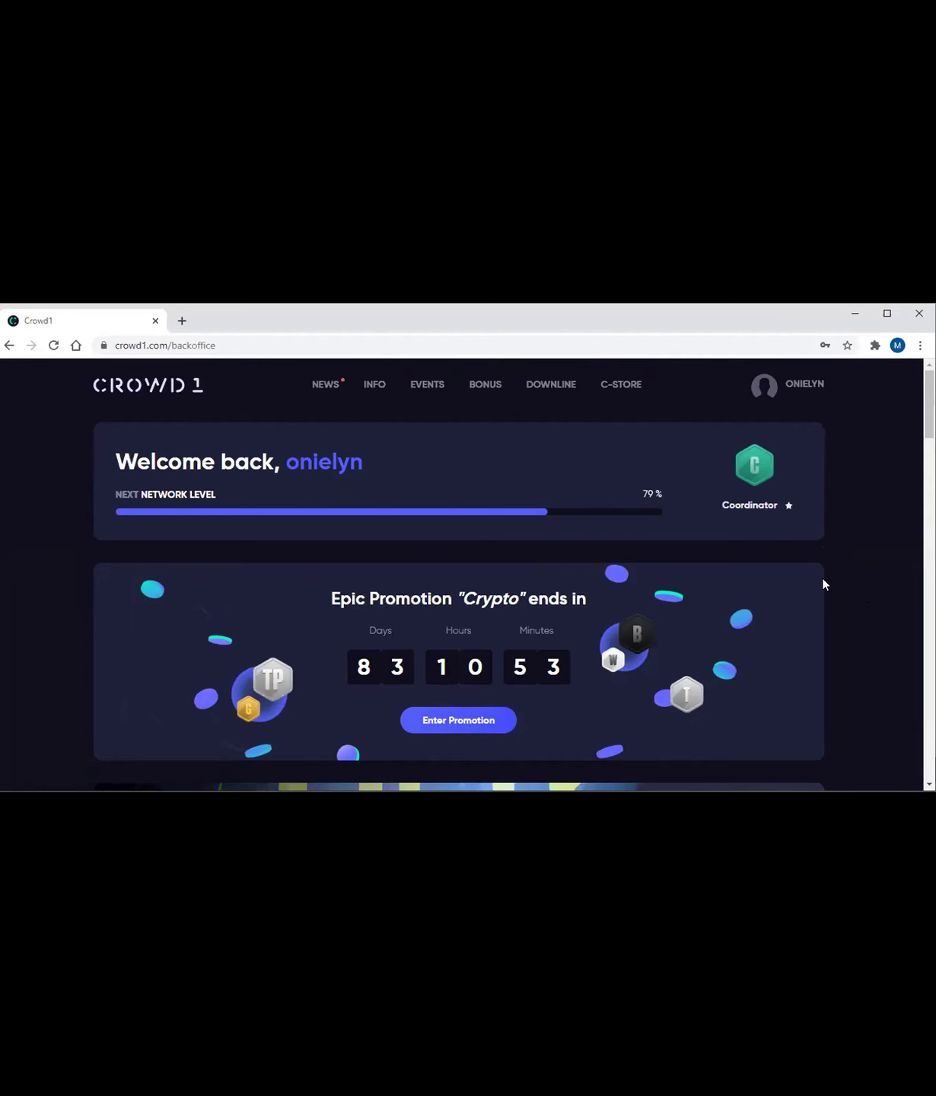
Step: View the Earnings & Payouts bonus log, then return to the back office via the CROWD1 logo
mouse_move(760, 388)
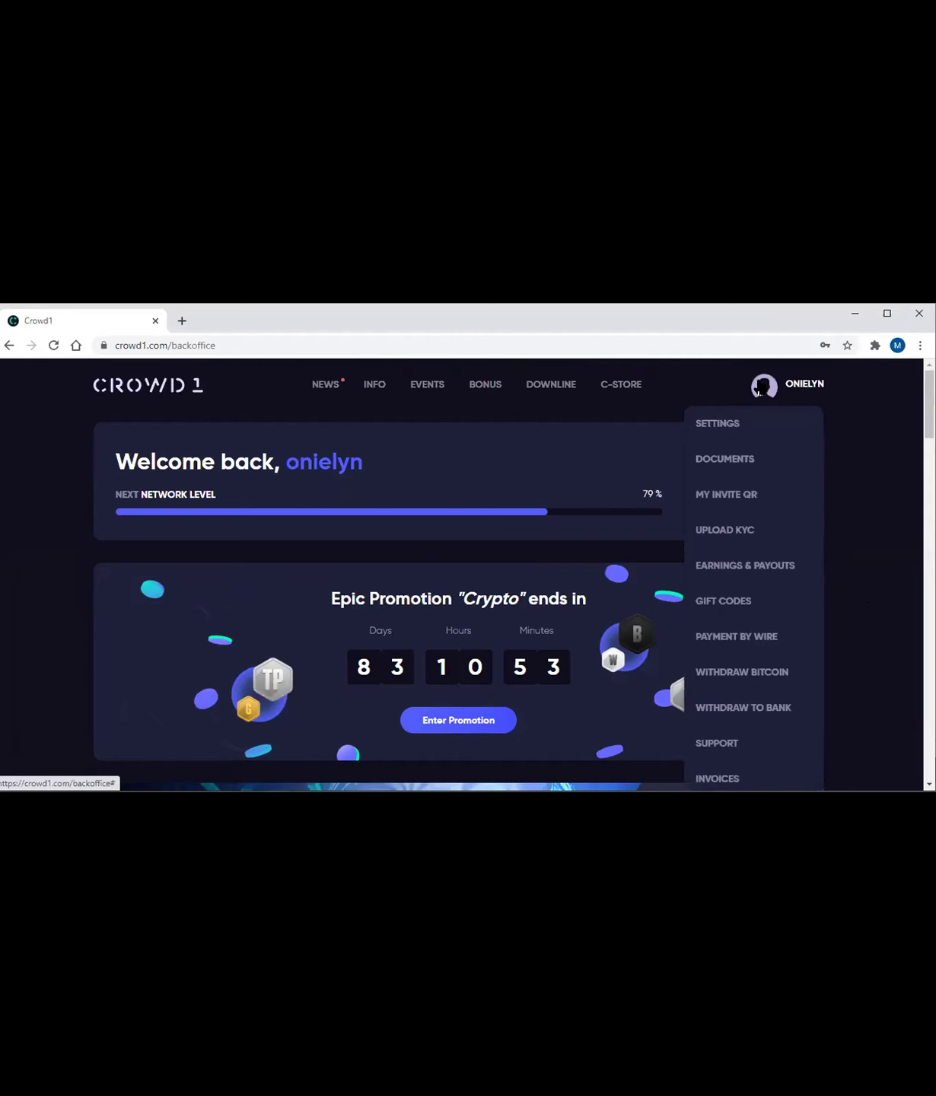
left_click(744, 568)
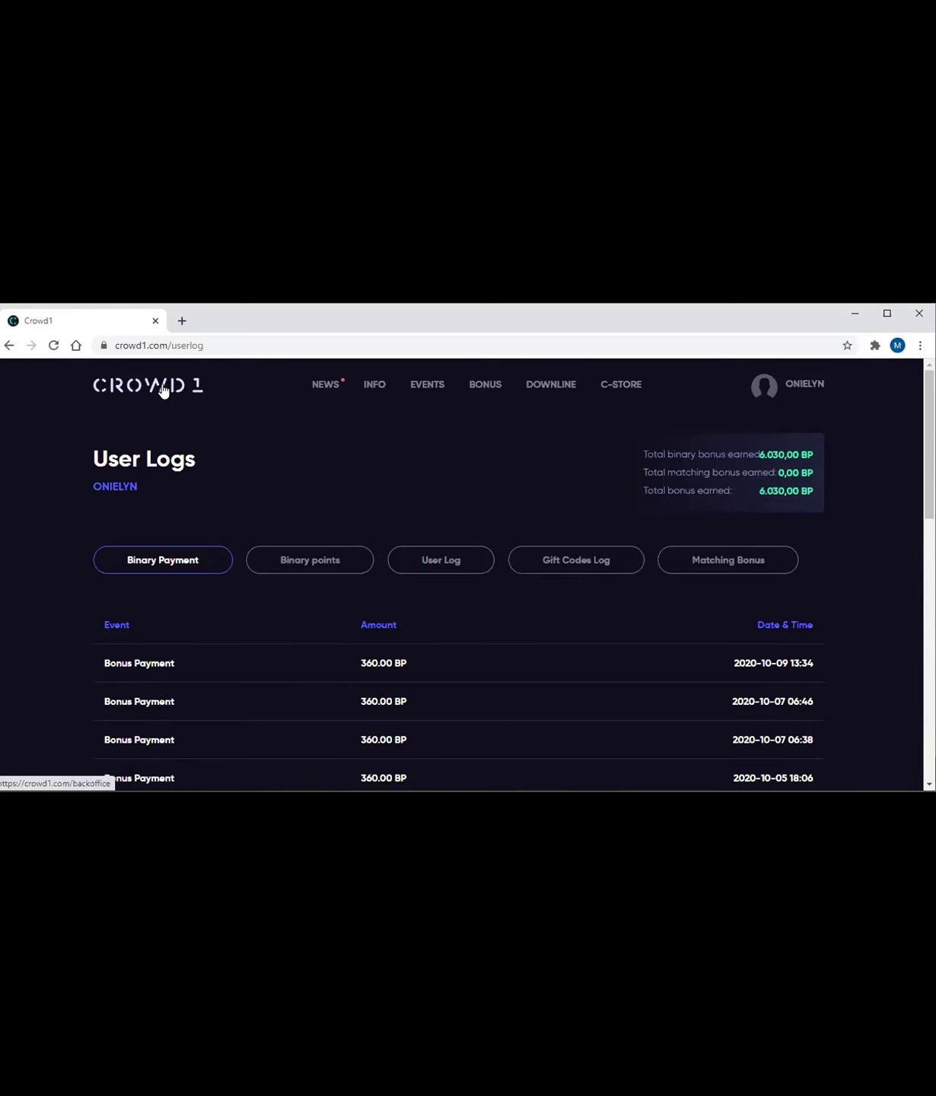
left_click(162, 390)
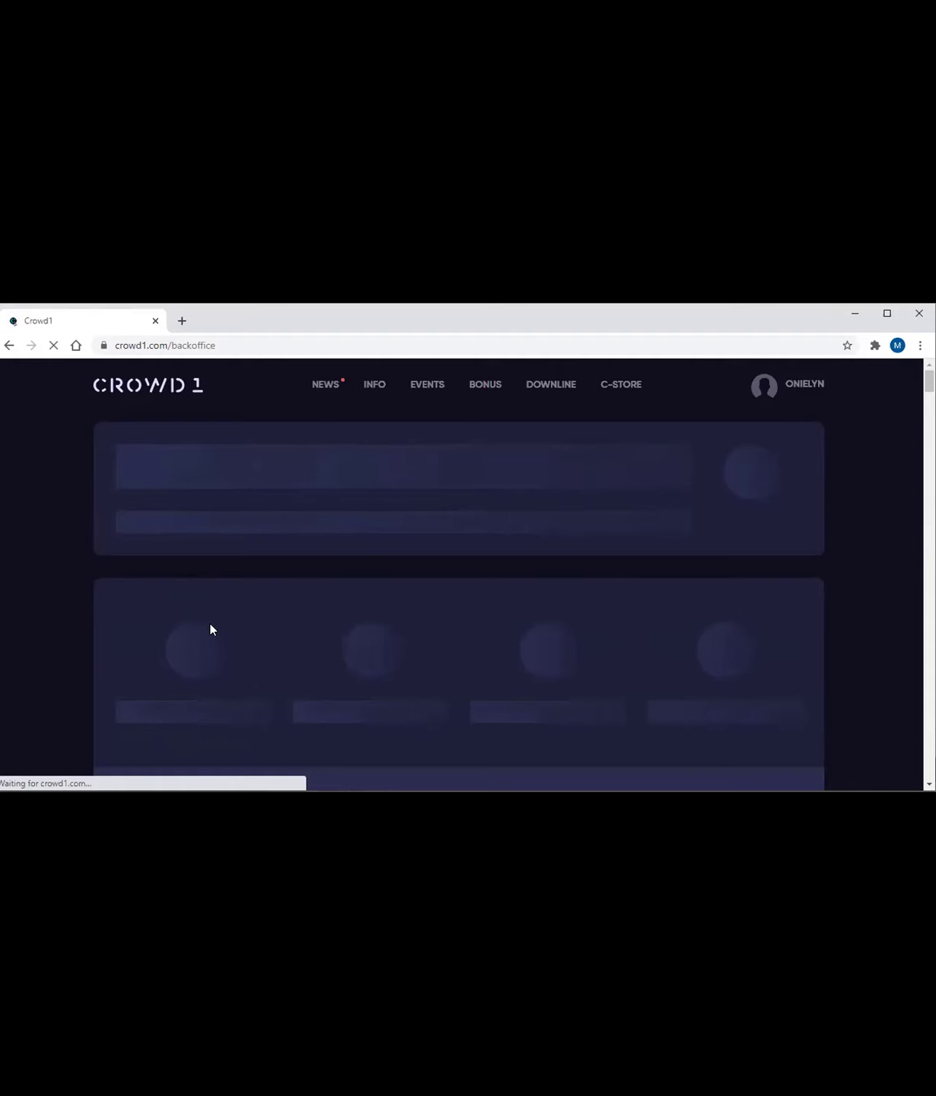
Step: Review the 1,218.10 BP balance, 196.70 C1 Rewards and 11,160.00 BP potential bonus panels
scroll(211, 626, "down", 1)
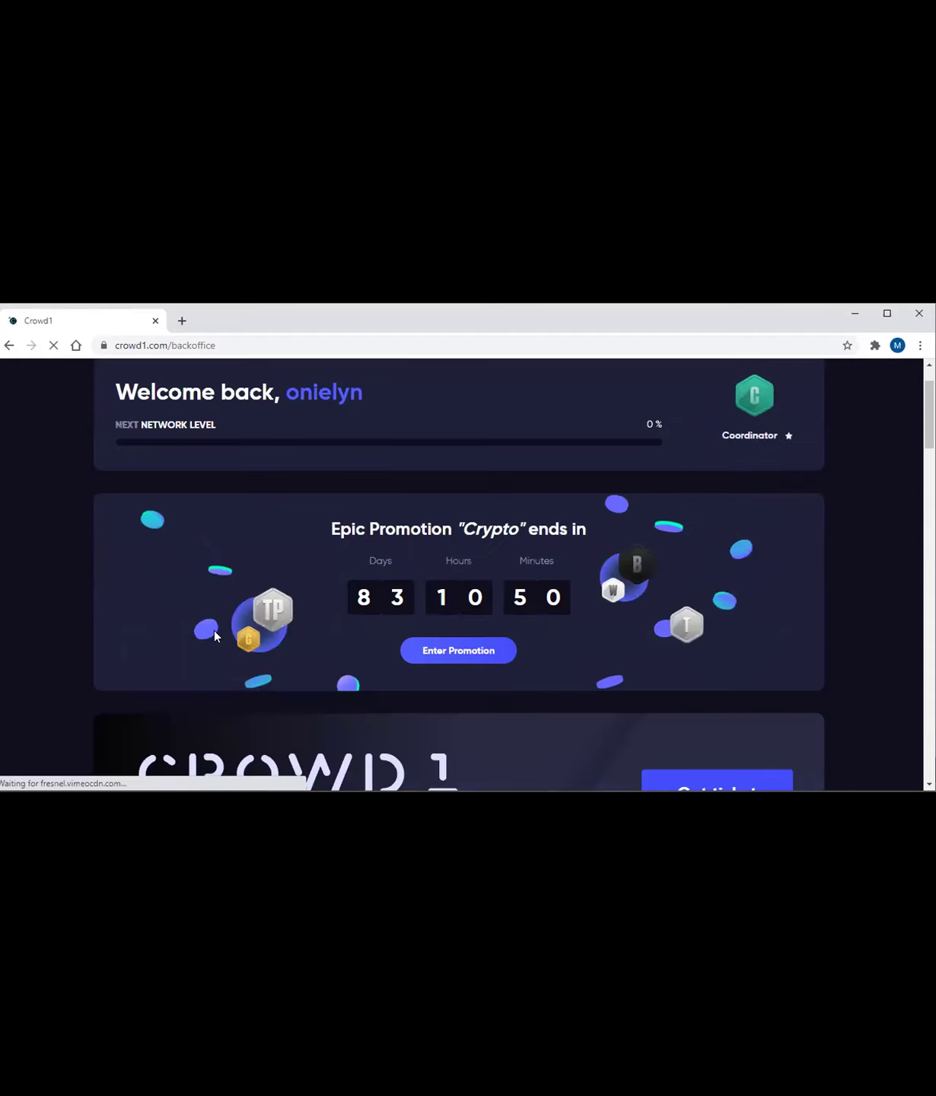
scroll(215, 630, "down", 6)
scroll(214, 631, "down", 4)
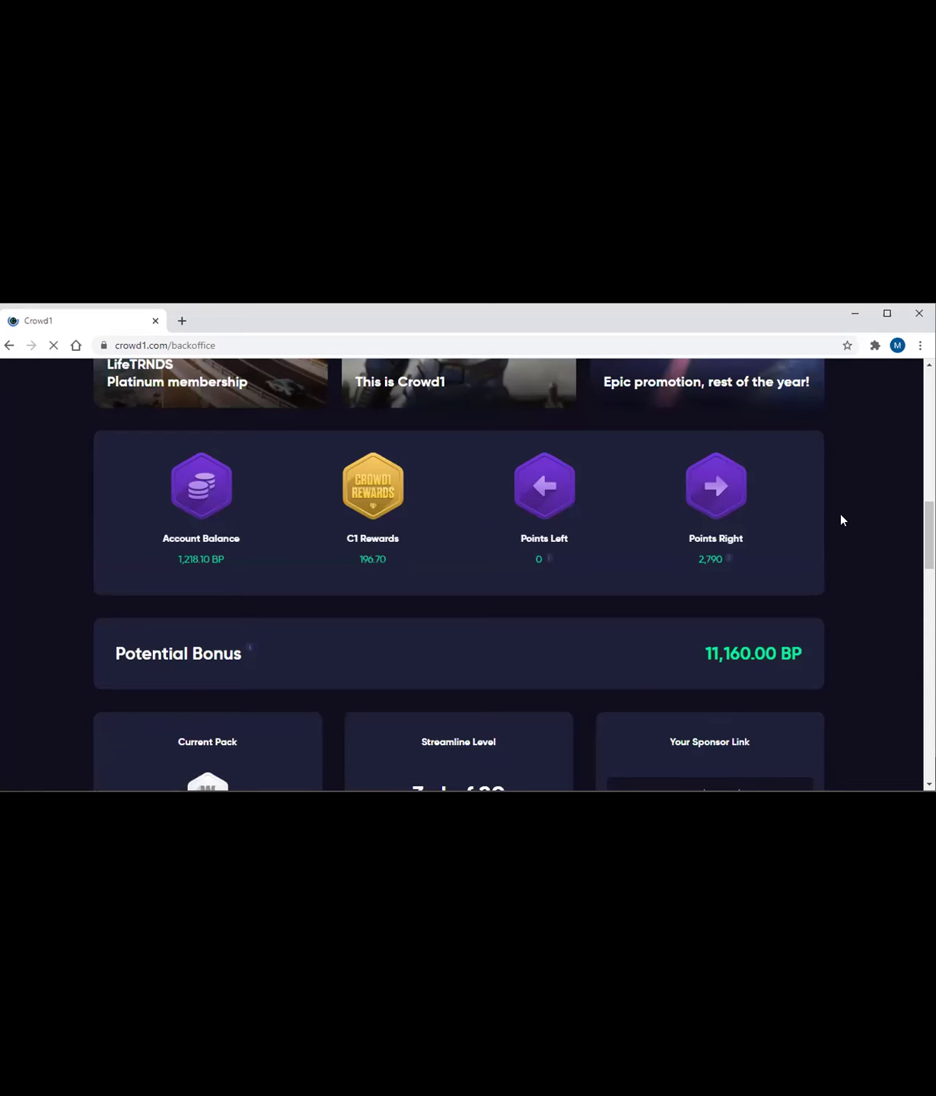
scroll(763, 374, "up", 5)
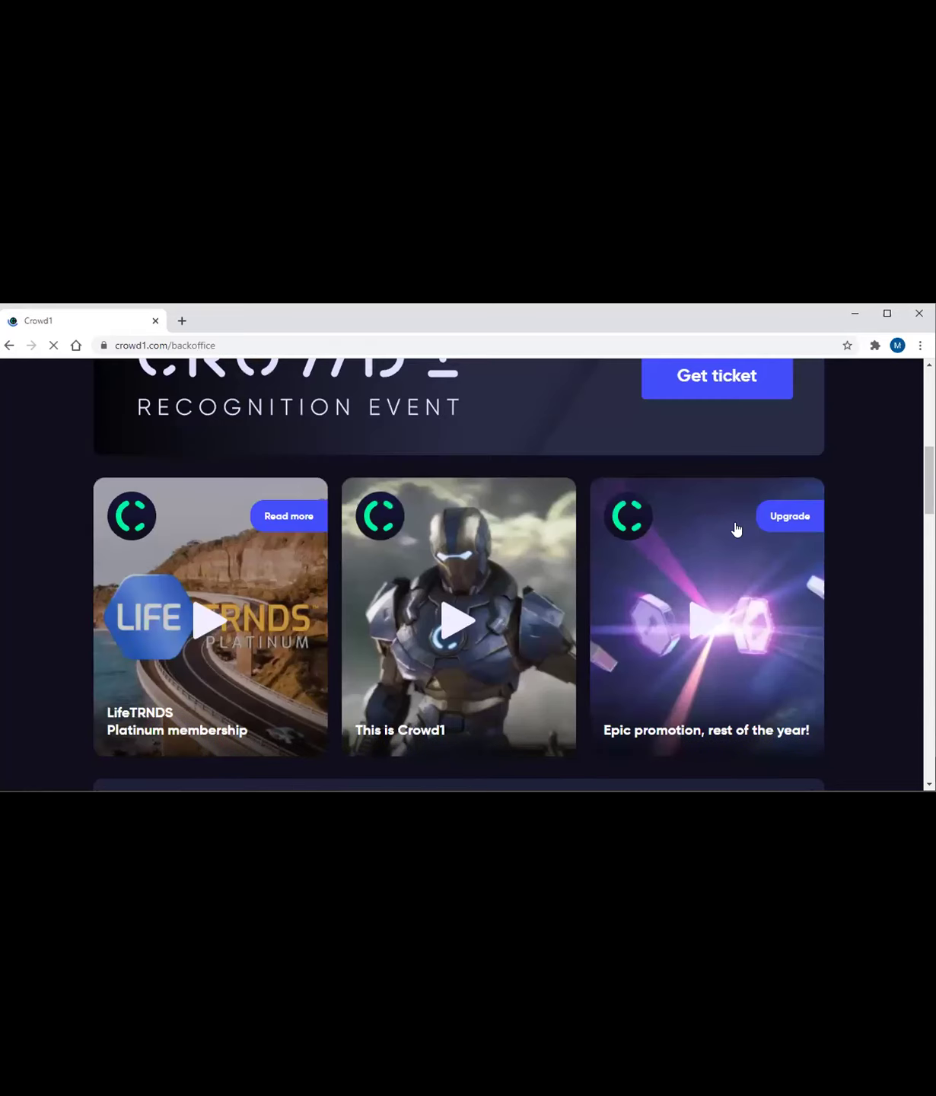
scroll(736, 529, "up", 6)
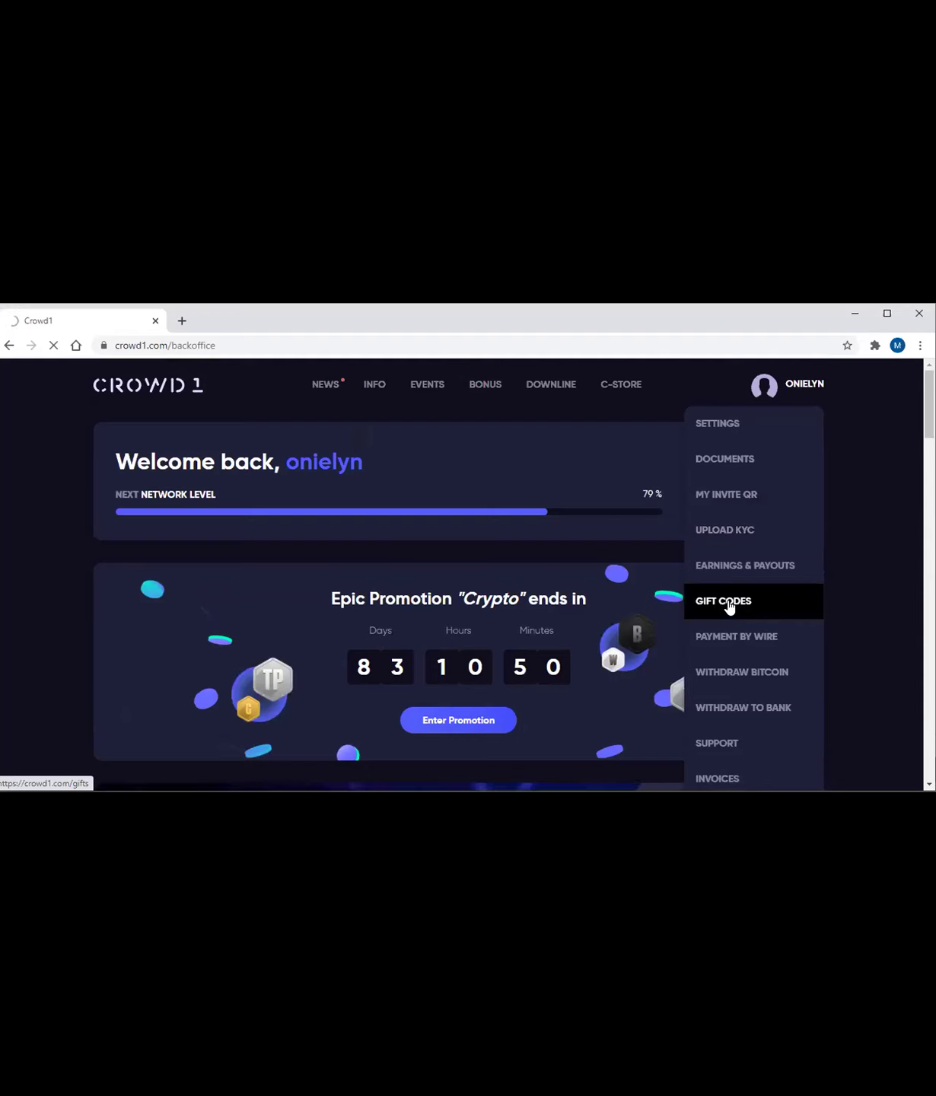
Step: Buy one White gift code for 990 BP on the Gift Codes page
left_click(729, 606)
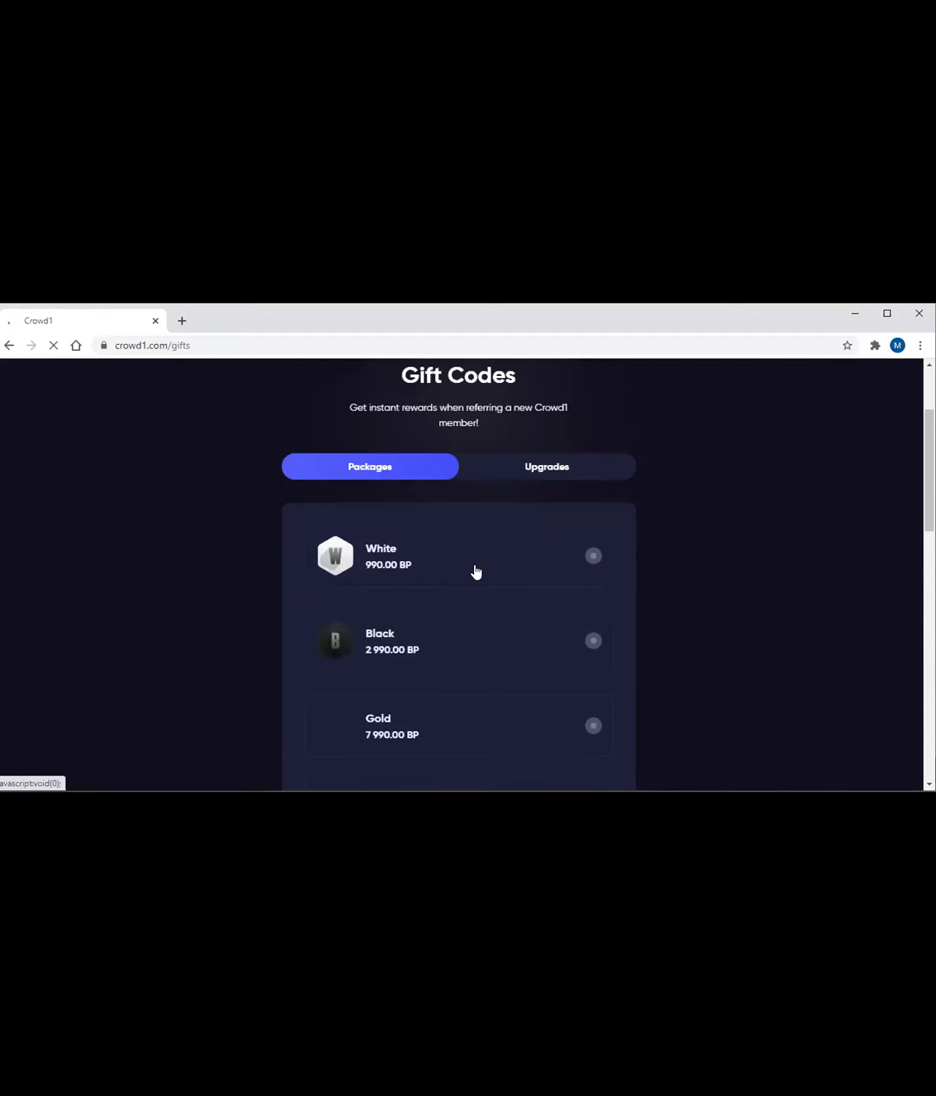
left_click(520, 567)
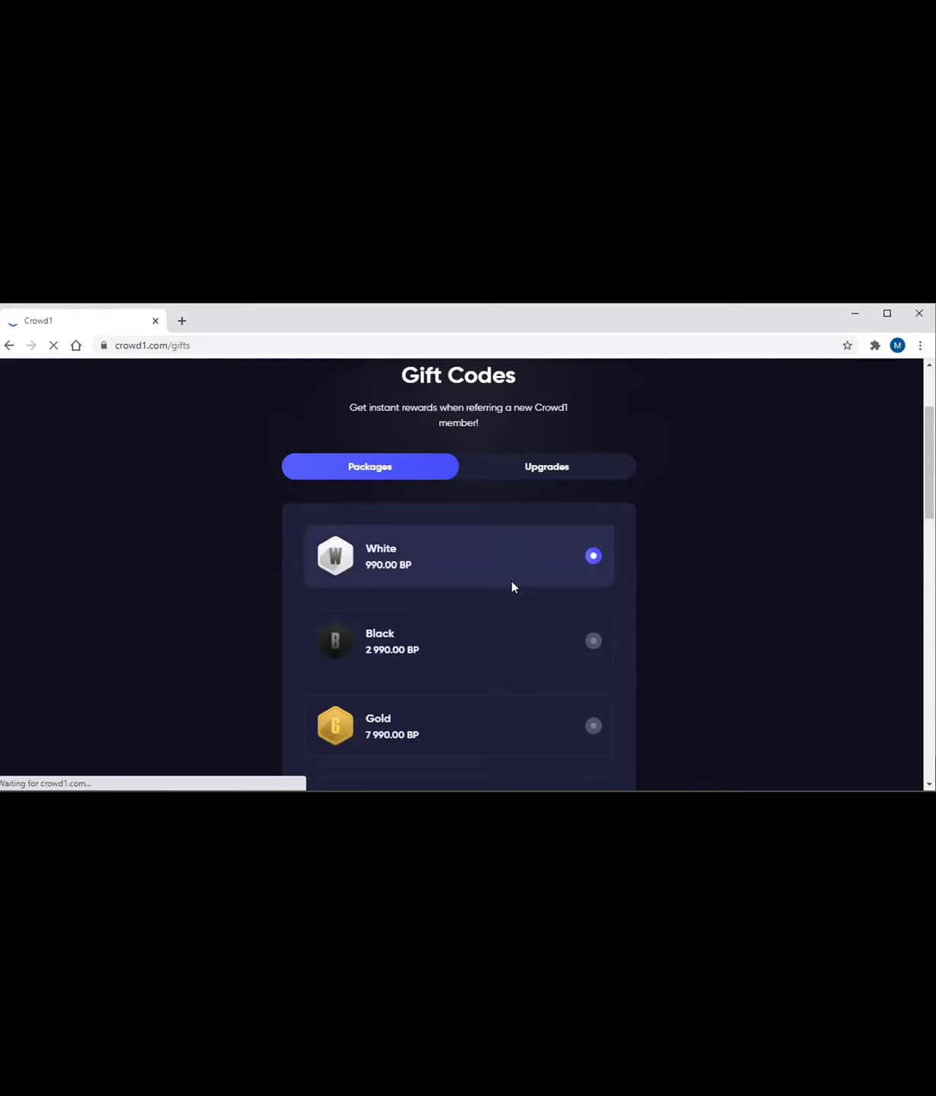
scroll(496, 586, "down", 6)
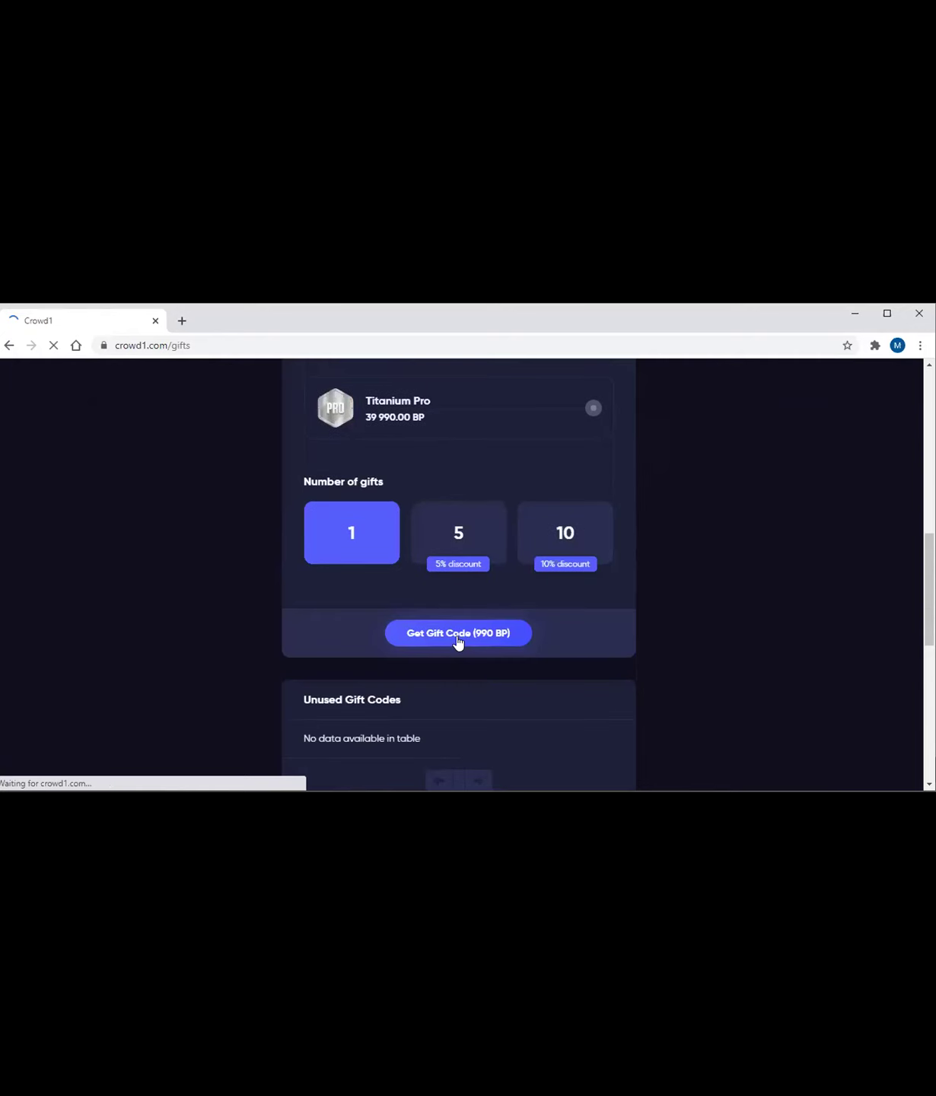
left_click(456, 634)
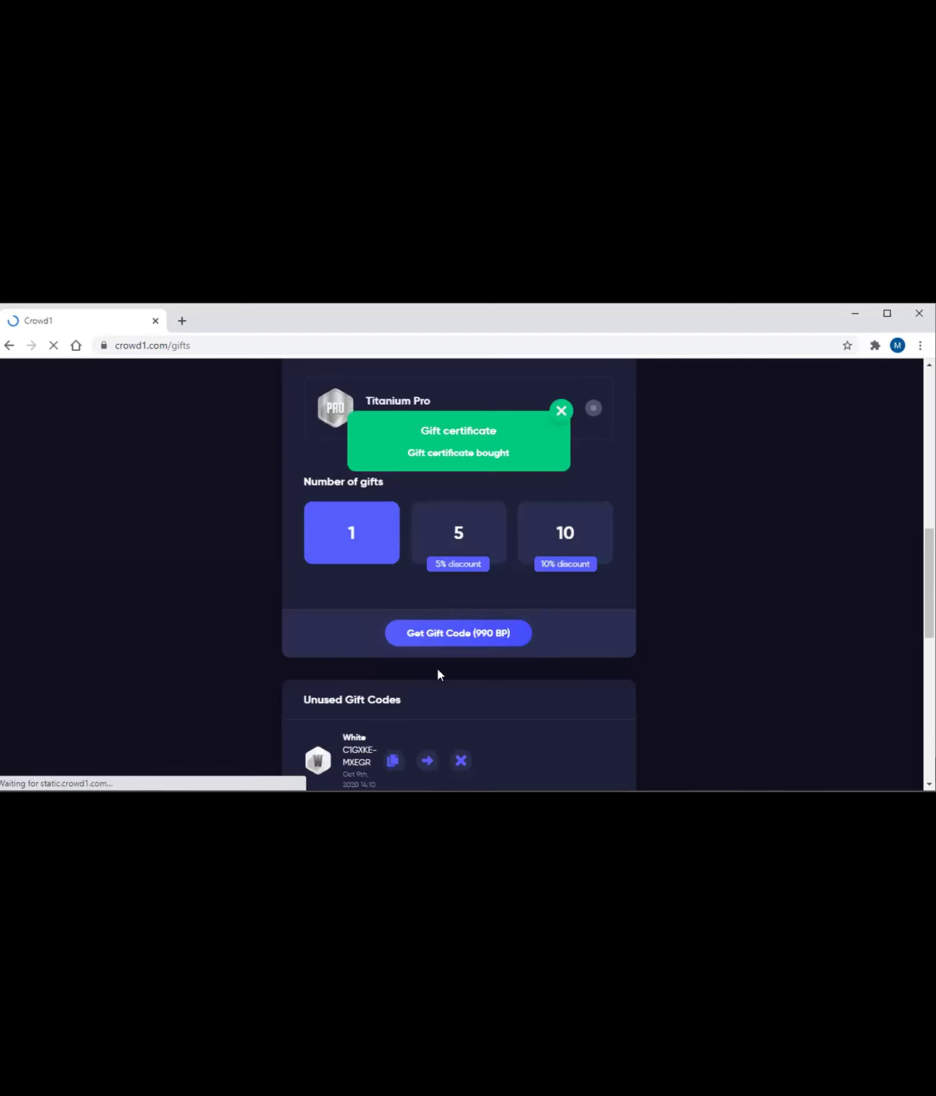
scroll(369, 560, "down", 5)
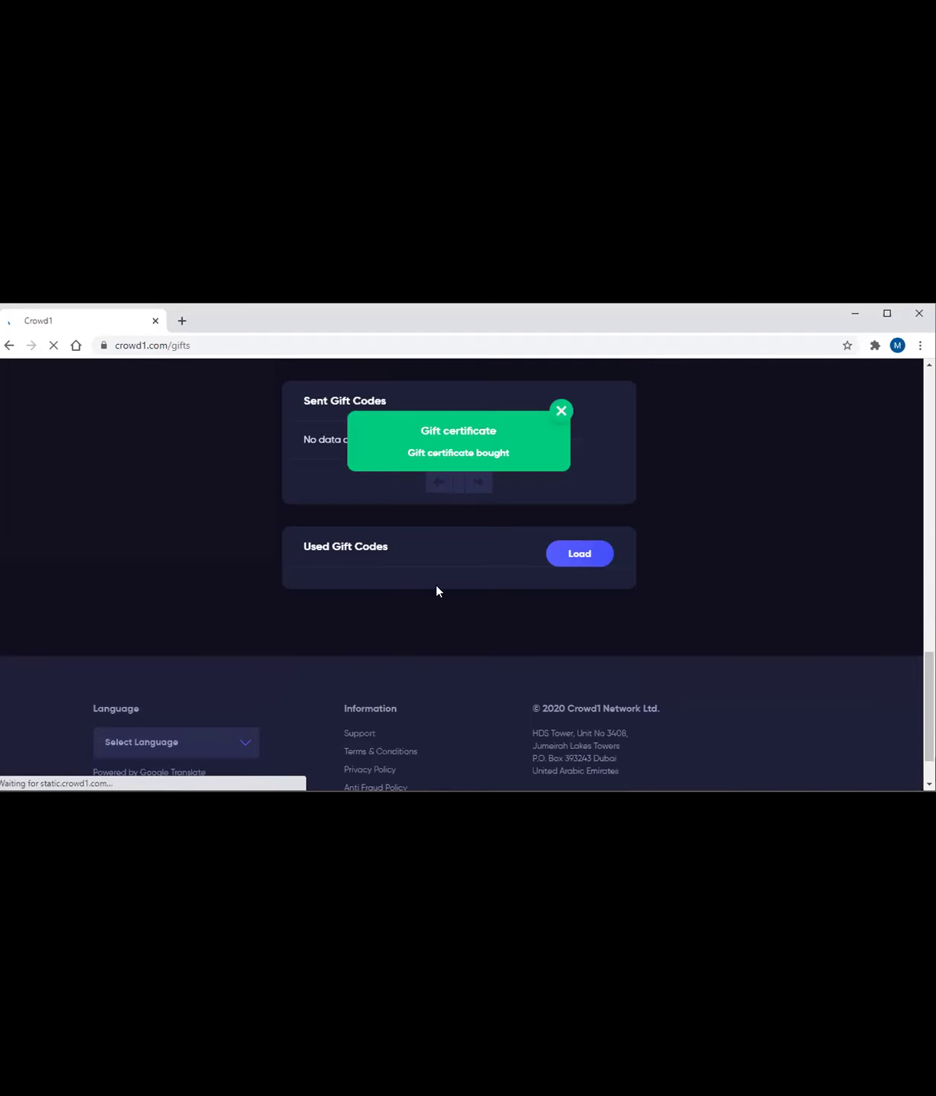
scroll(649, 517, "up", 1)
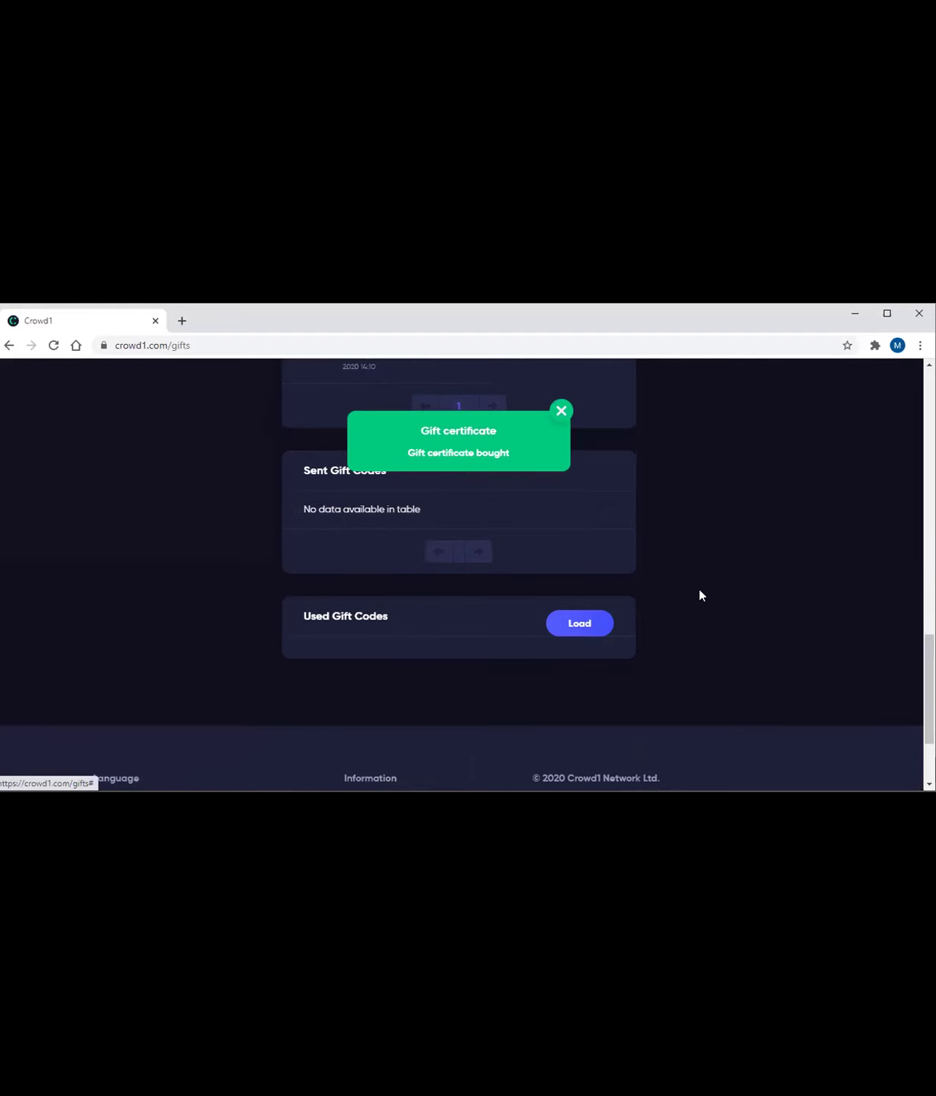
scroll(701, 595, "up", 5)
scroll(695, 582, "up", 4)
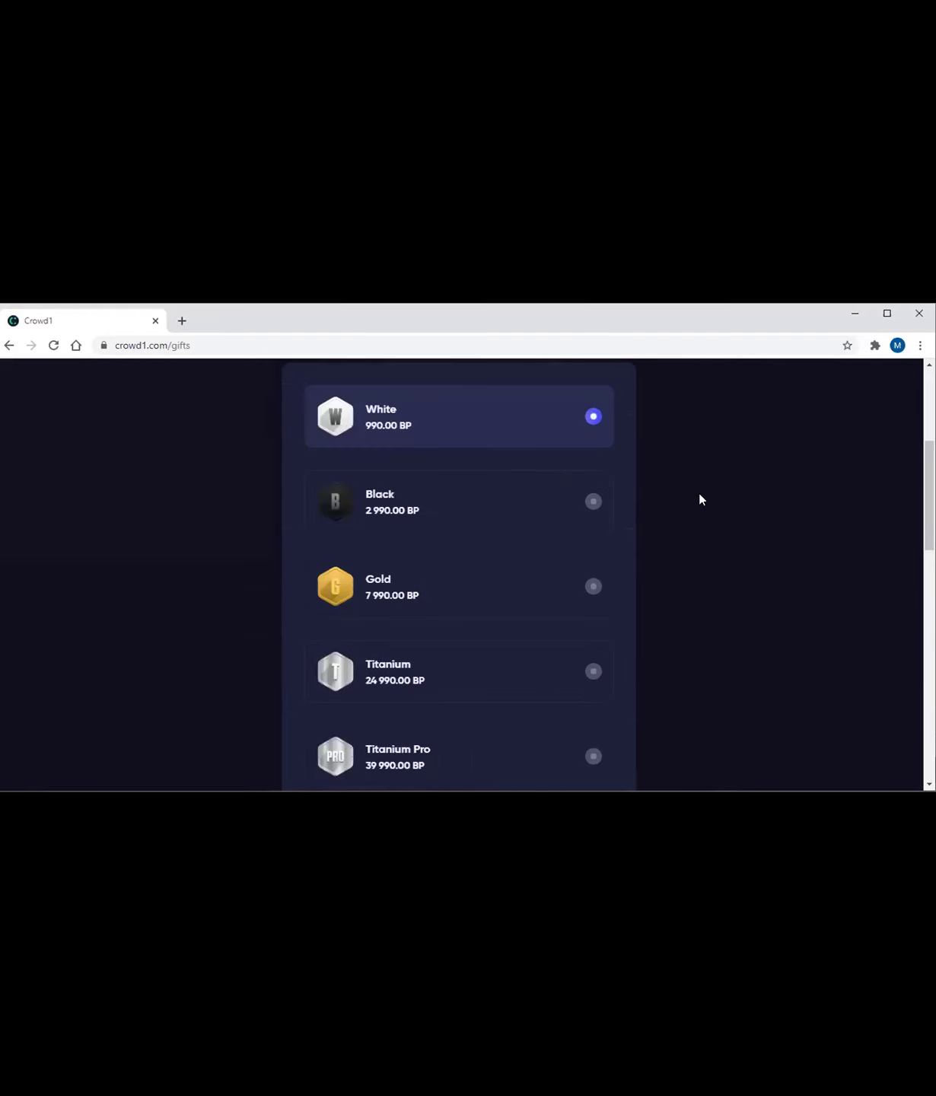
scroll(722, 426, "up", 4)
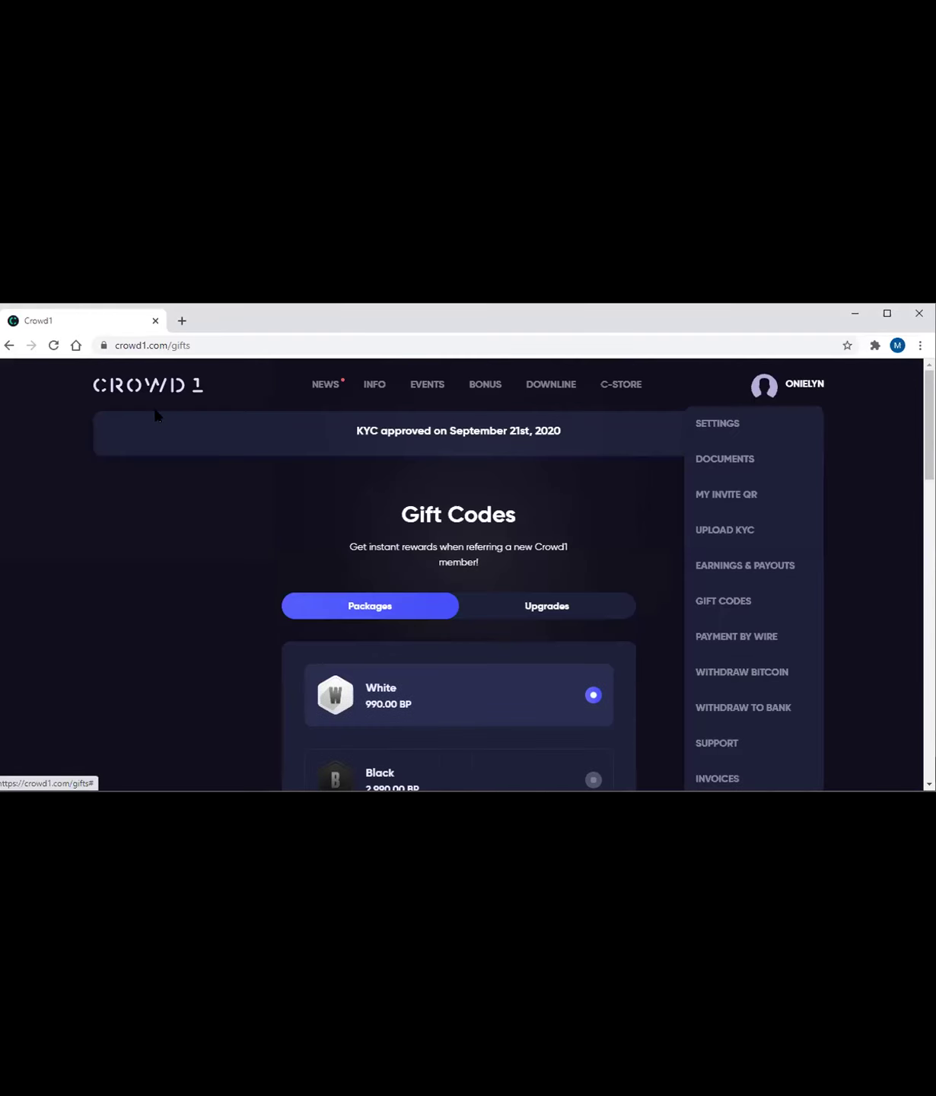
Step: Return to the back-office dashboard via the CROWD1 header logo
left_click(147, 401)
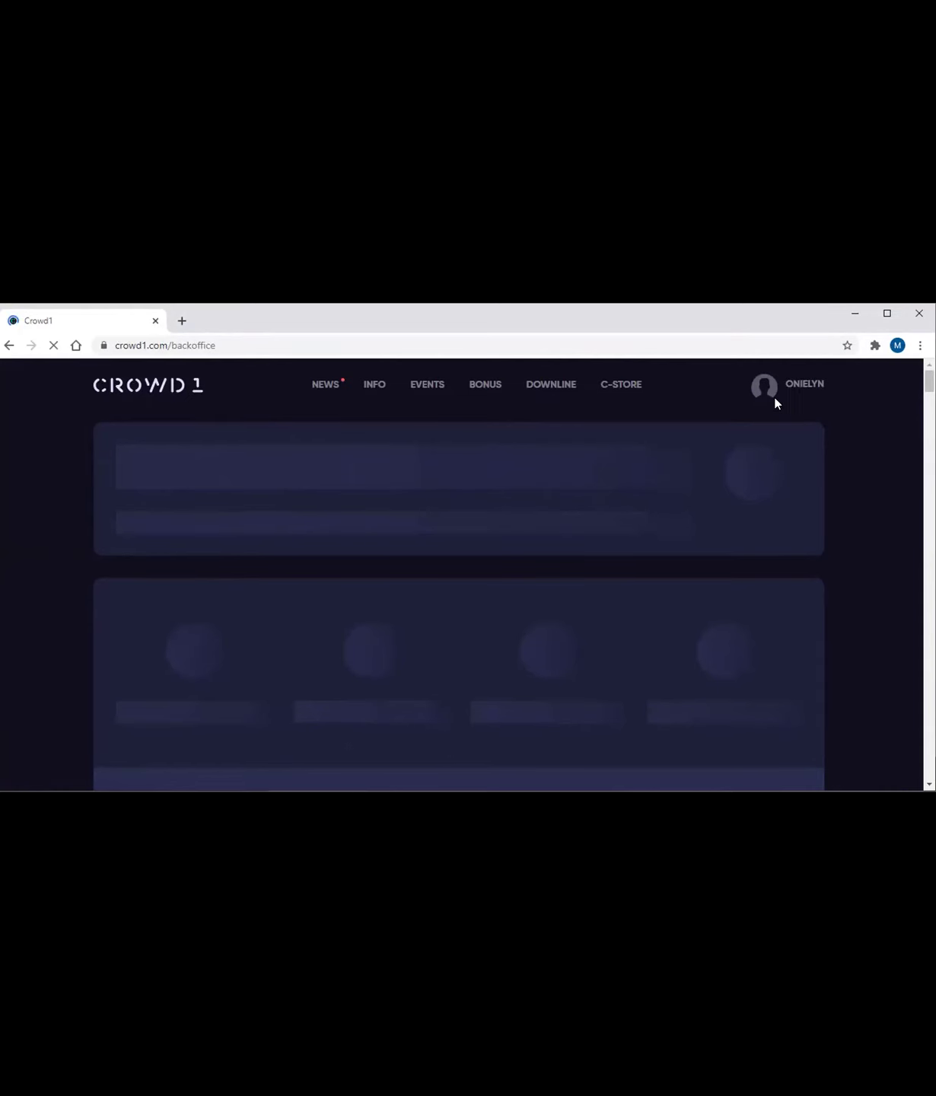
Step: Open the Documents page and scroll down to the Information Change - Request Form
left_click(777, 401)
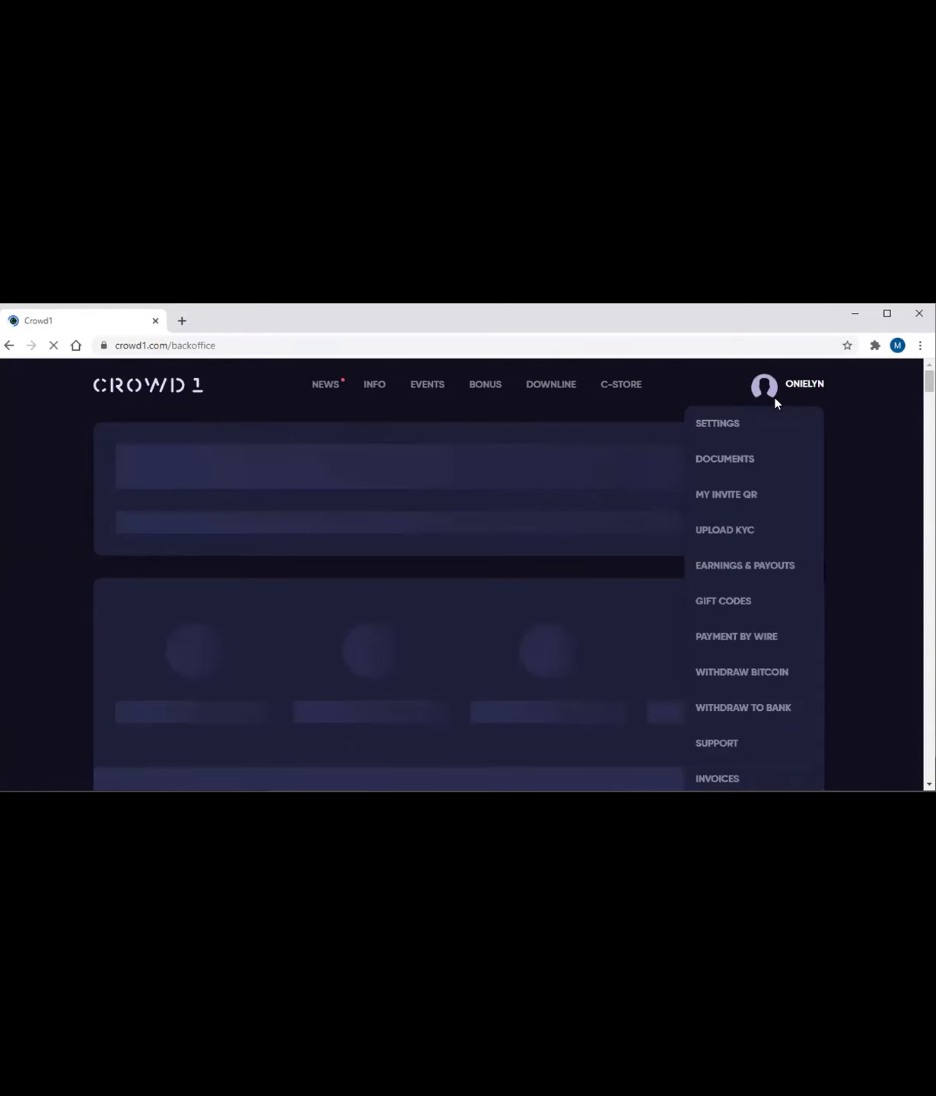
left_click(721, 466)
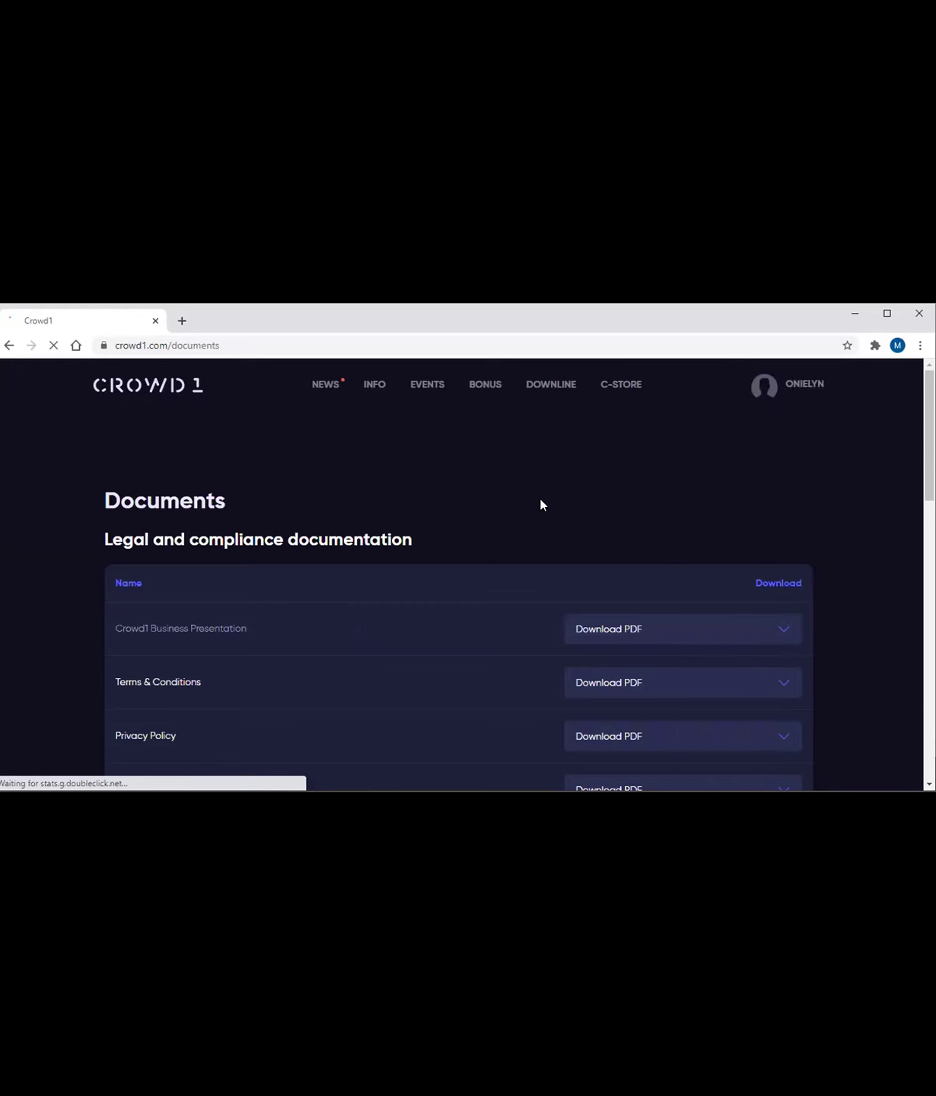
scroll(365, 511, "down", 2)
scroll(355, 517, "down", 5)
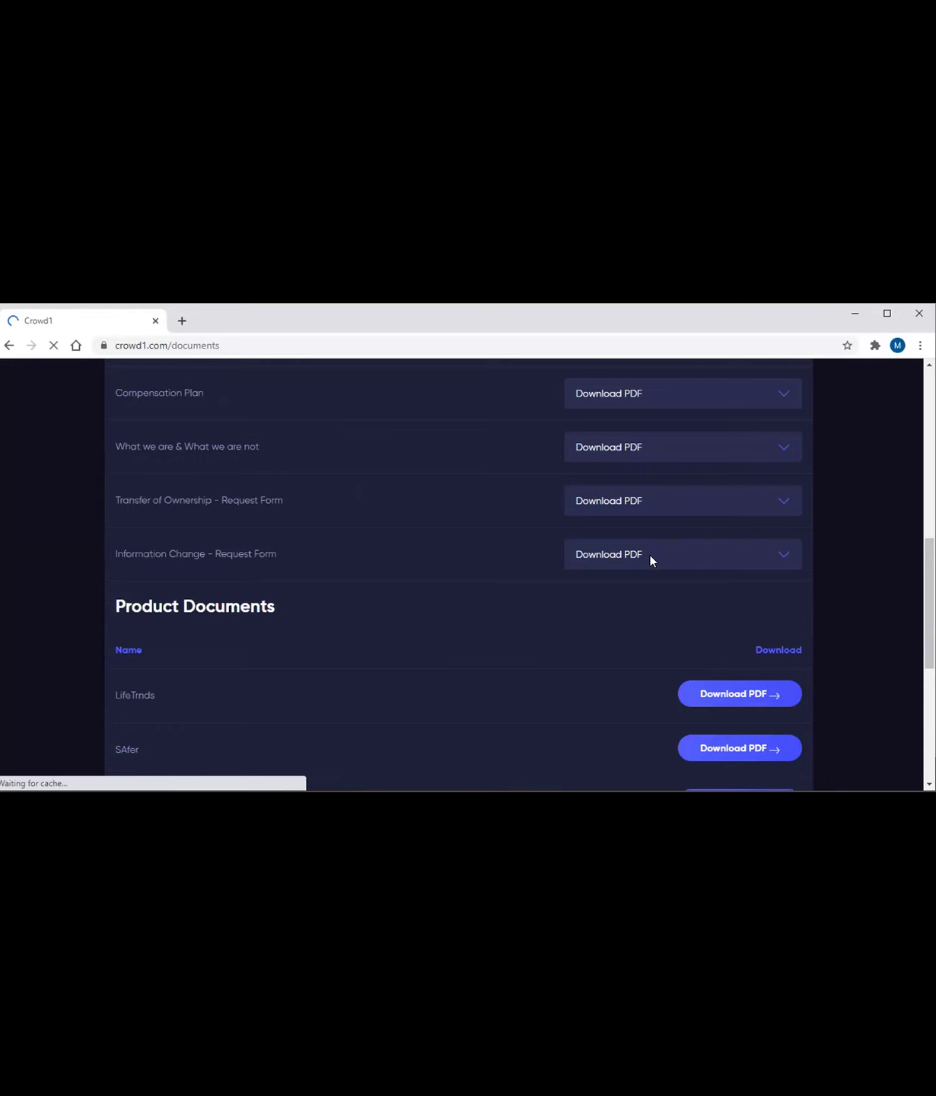
Step: Open the Information Change Request Form PDF and click into its reason box
left_click(782, 559)
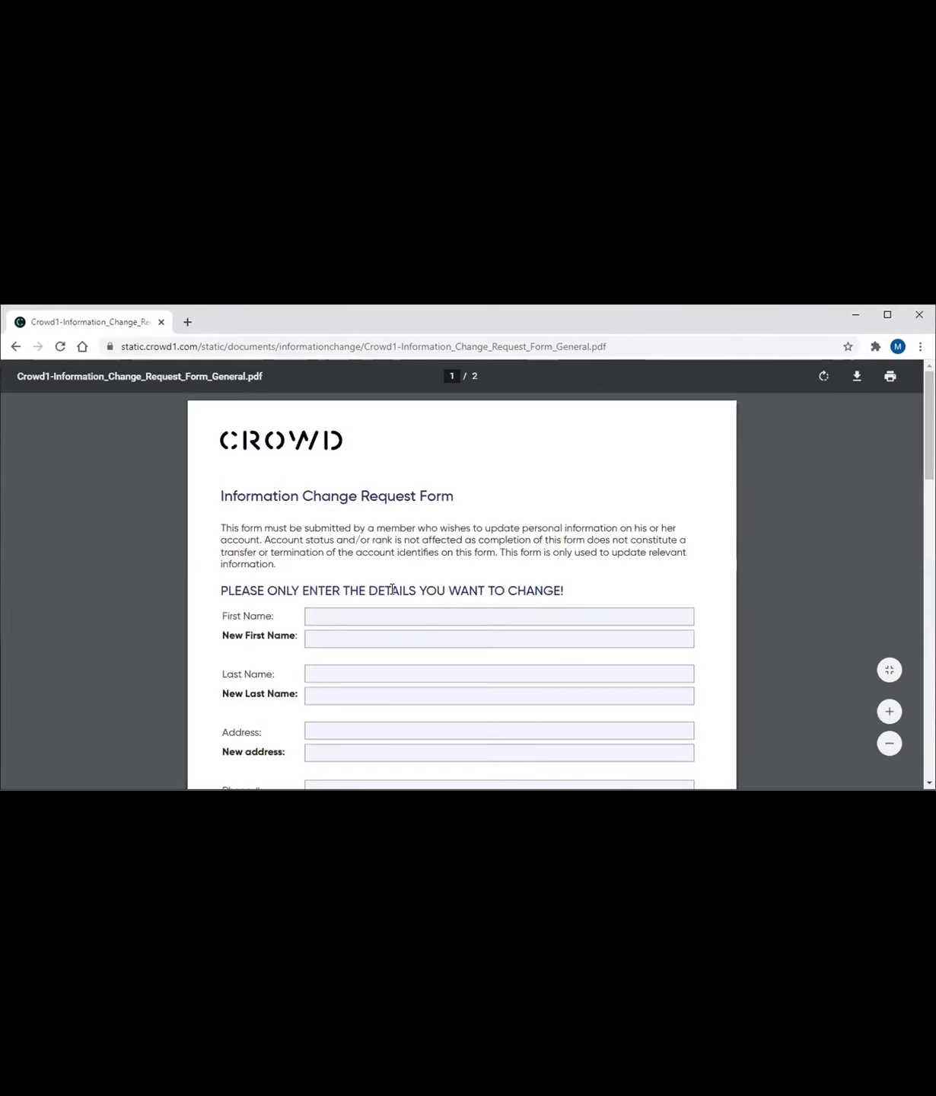
scroll(335, 606, "down", 1)
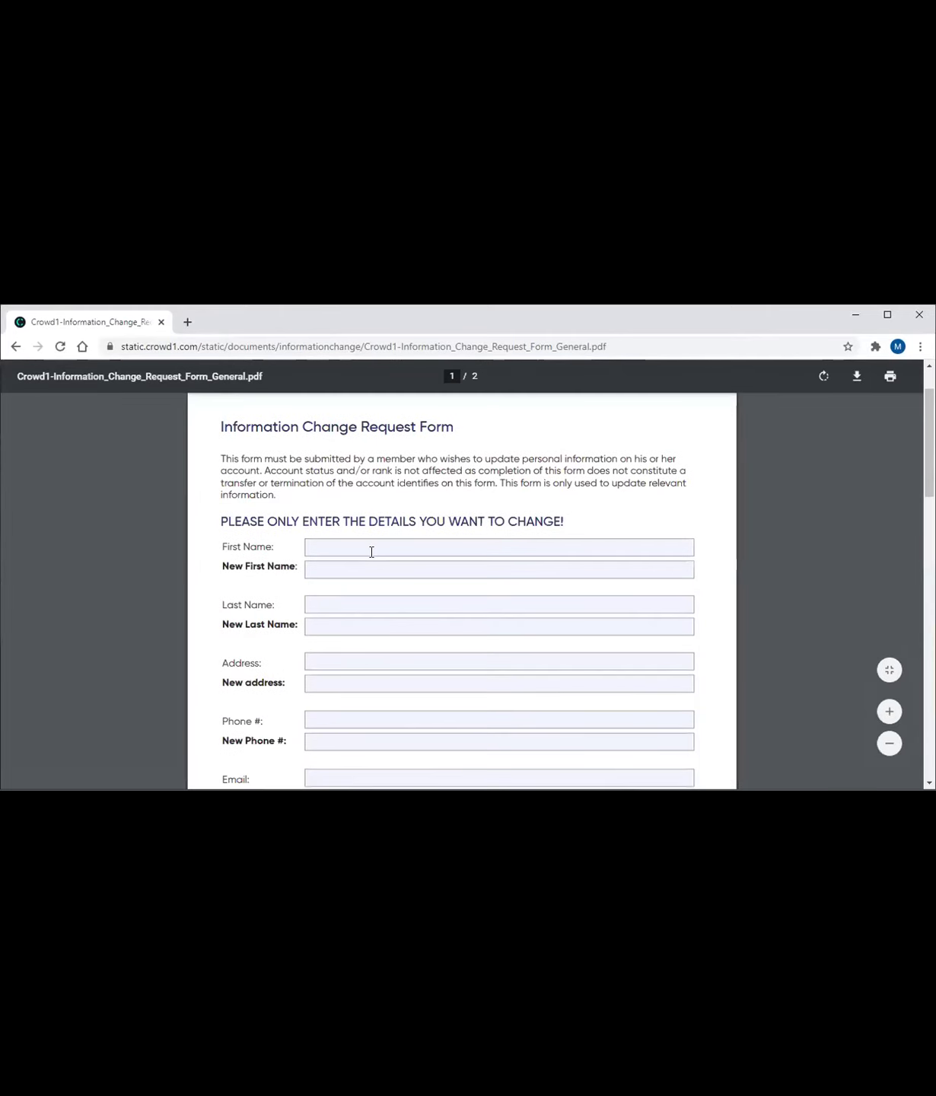
scroll(365, 587, "down", 4)
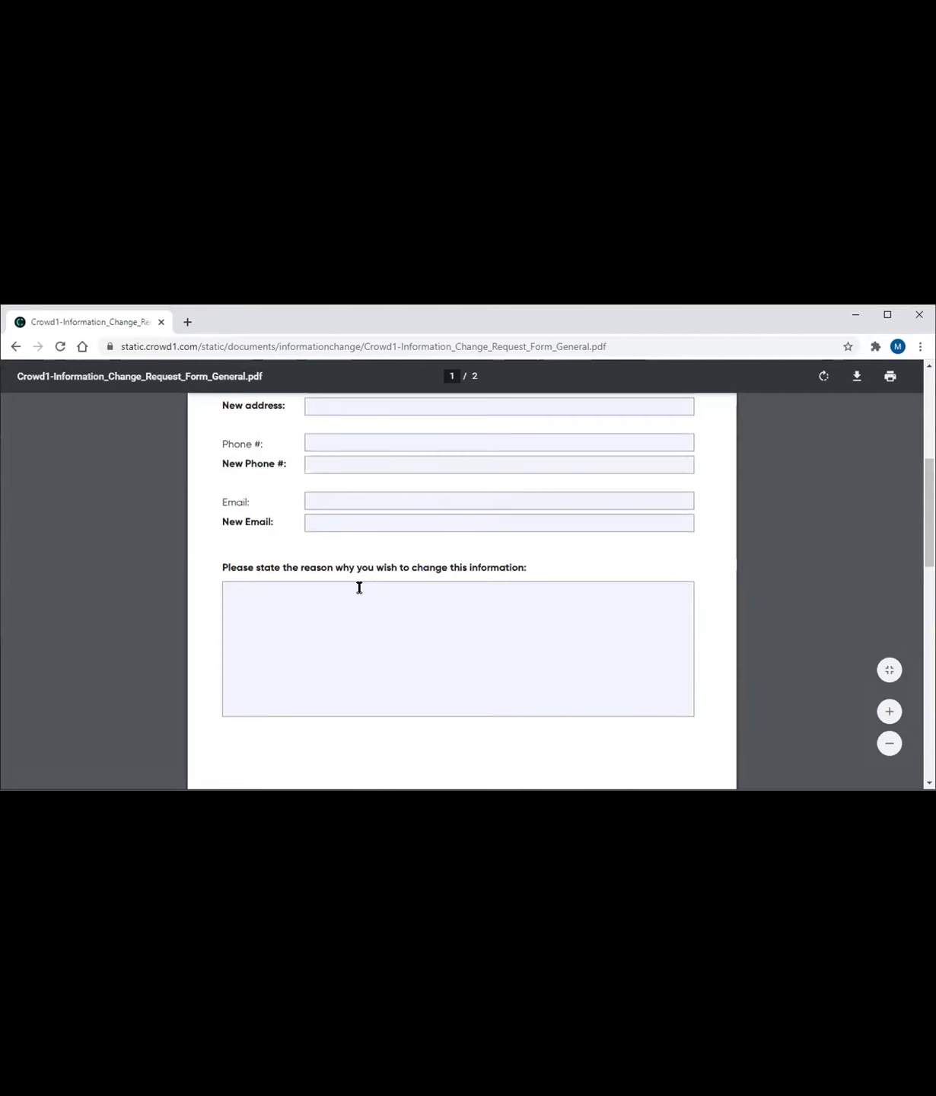
left_click(254, 606)
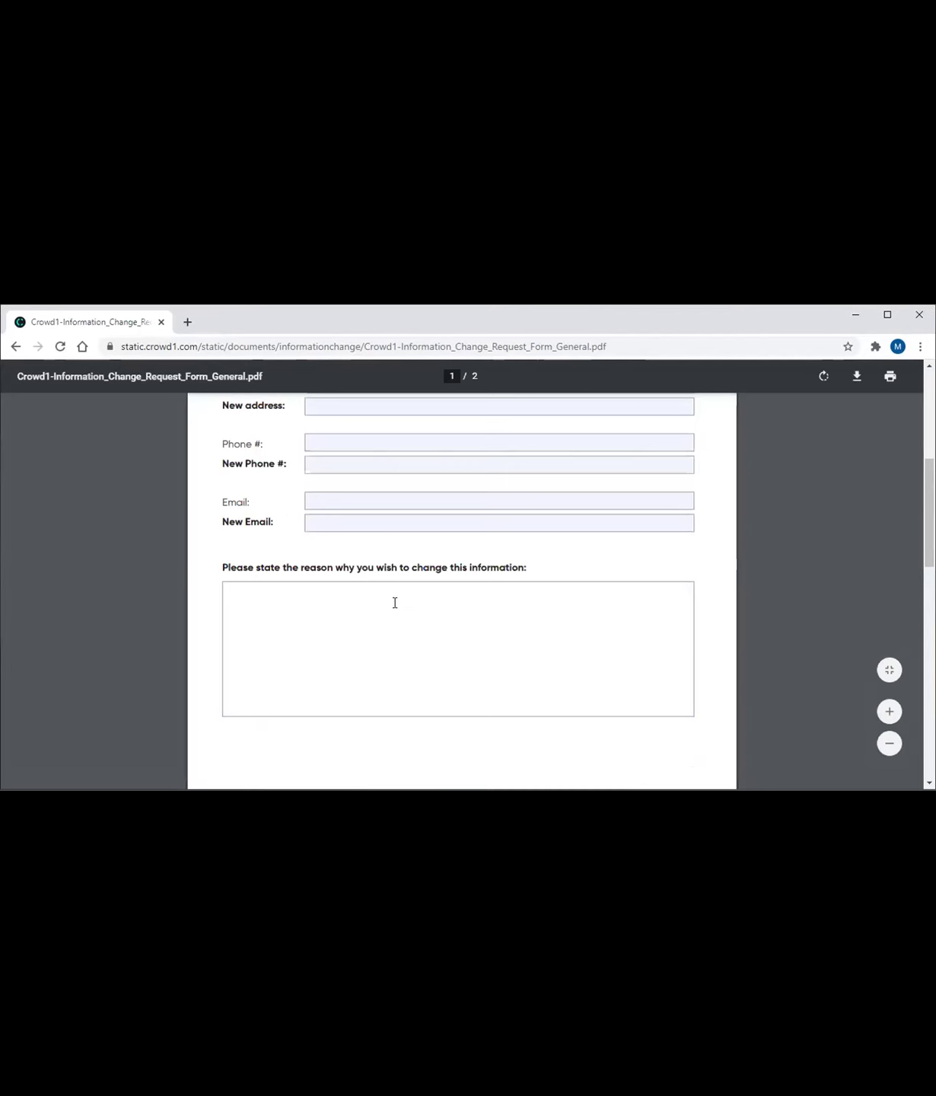
Step: Review both form pages down to the signature section, then jump back to the top
scroll(395, 603, "down", 4)
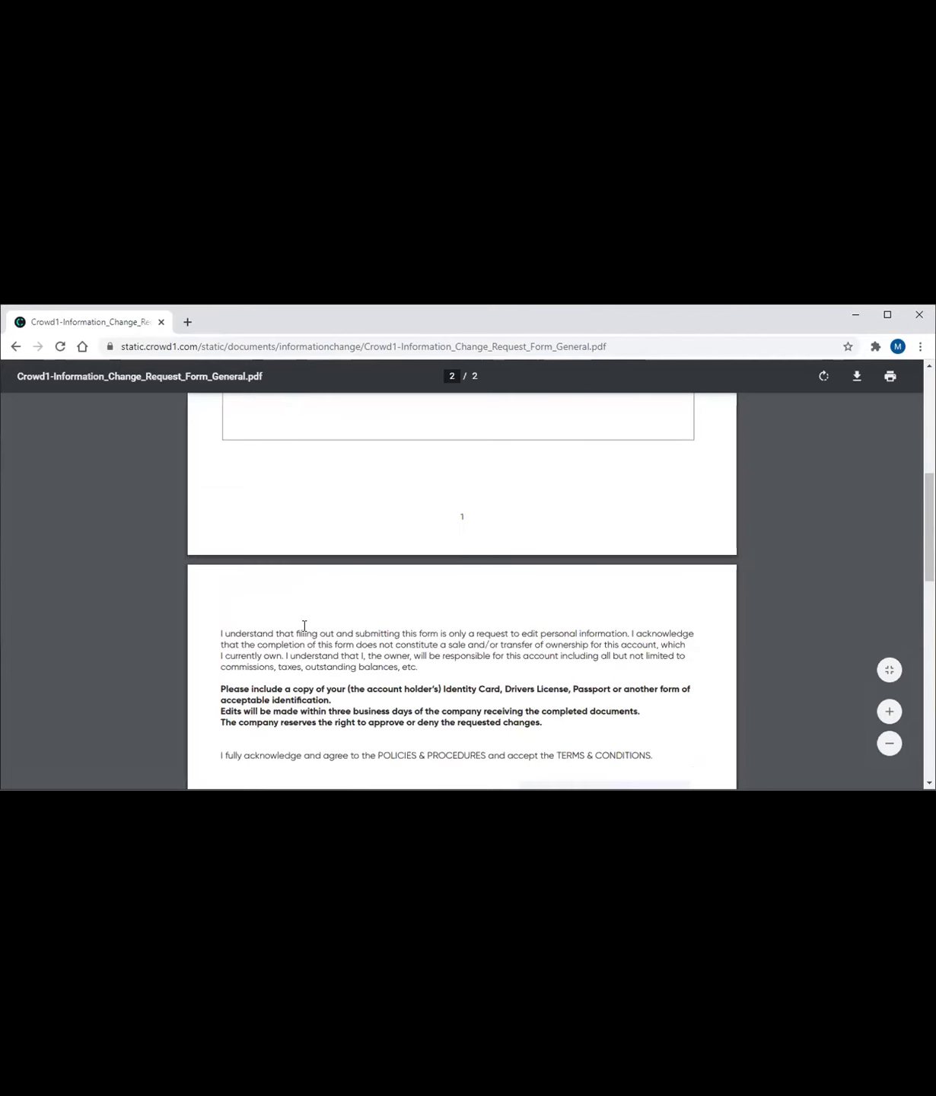
scroll(340, 635, "up", 4)
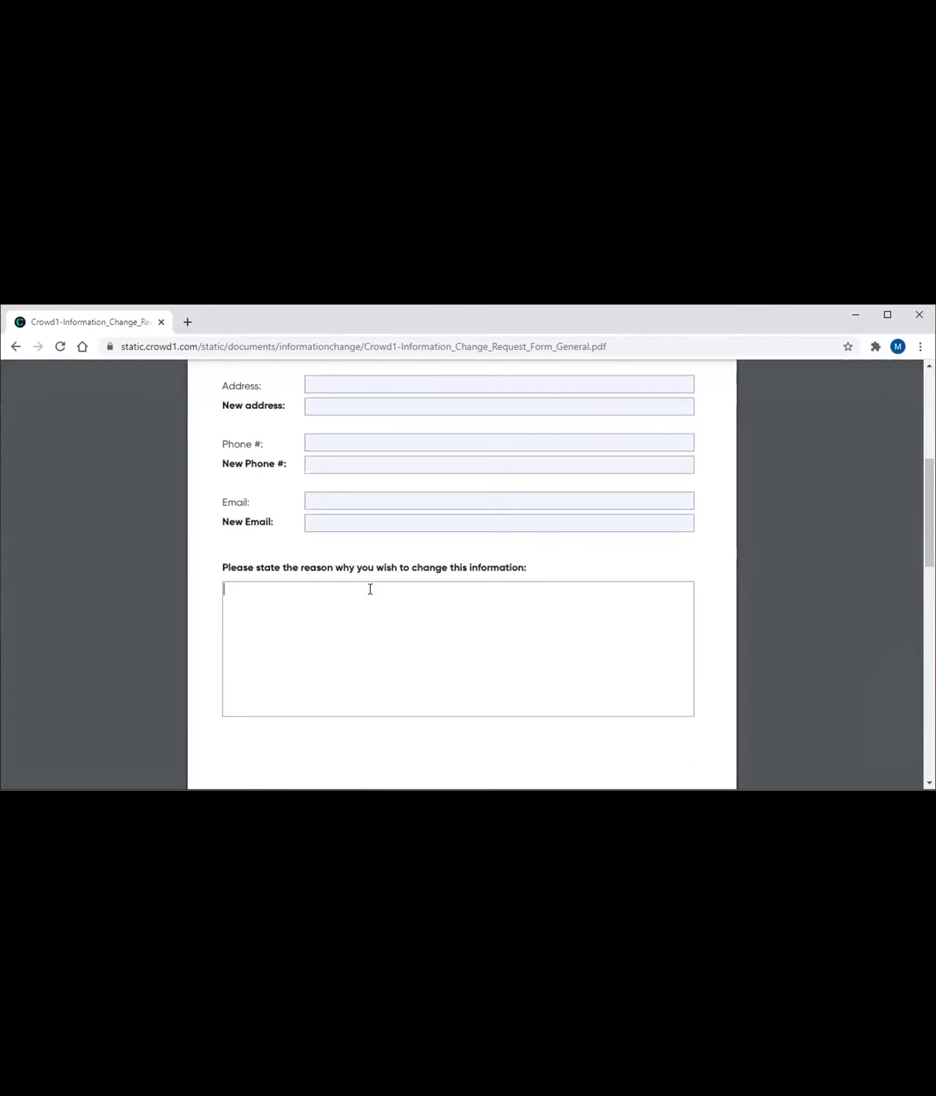
scroll(323, 476, "up", 2)
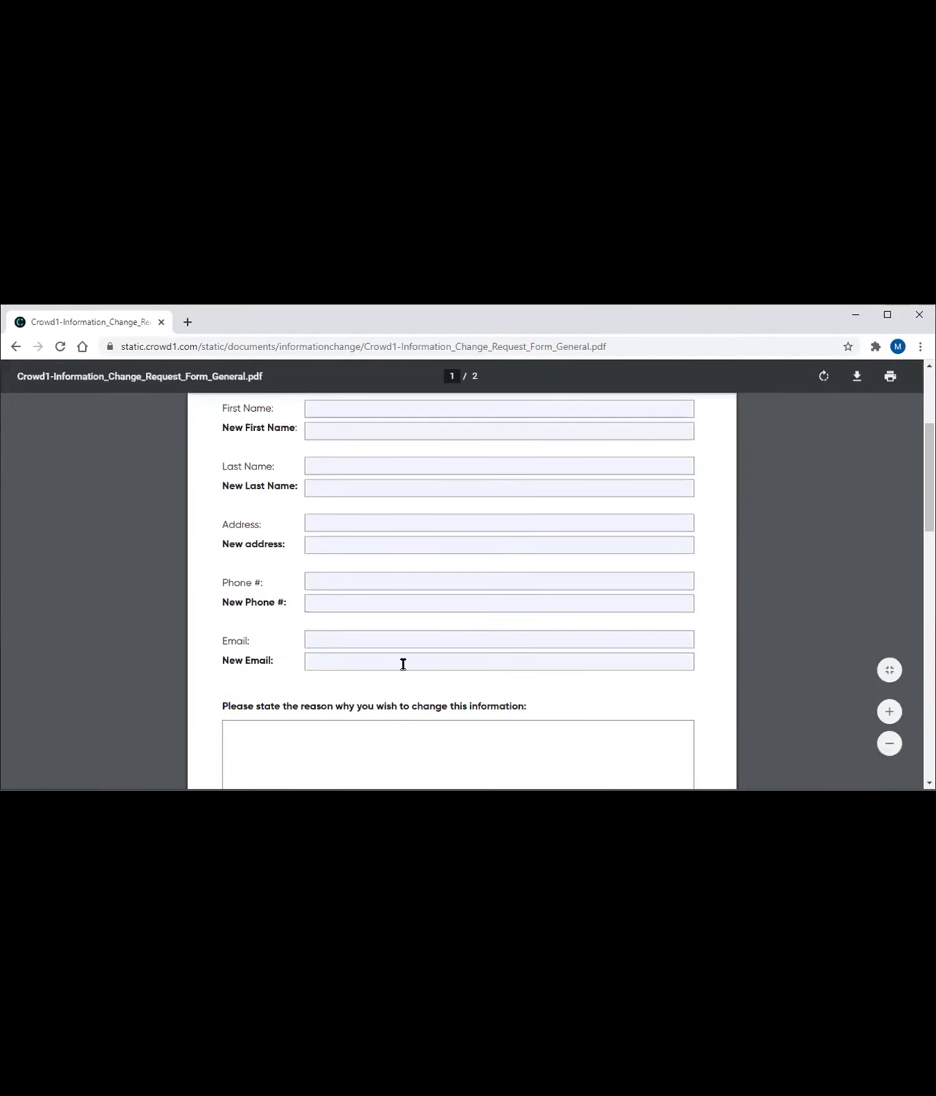
scroll(414, 663, "down", 3)
scroll(406, 665, "down", 3)
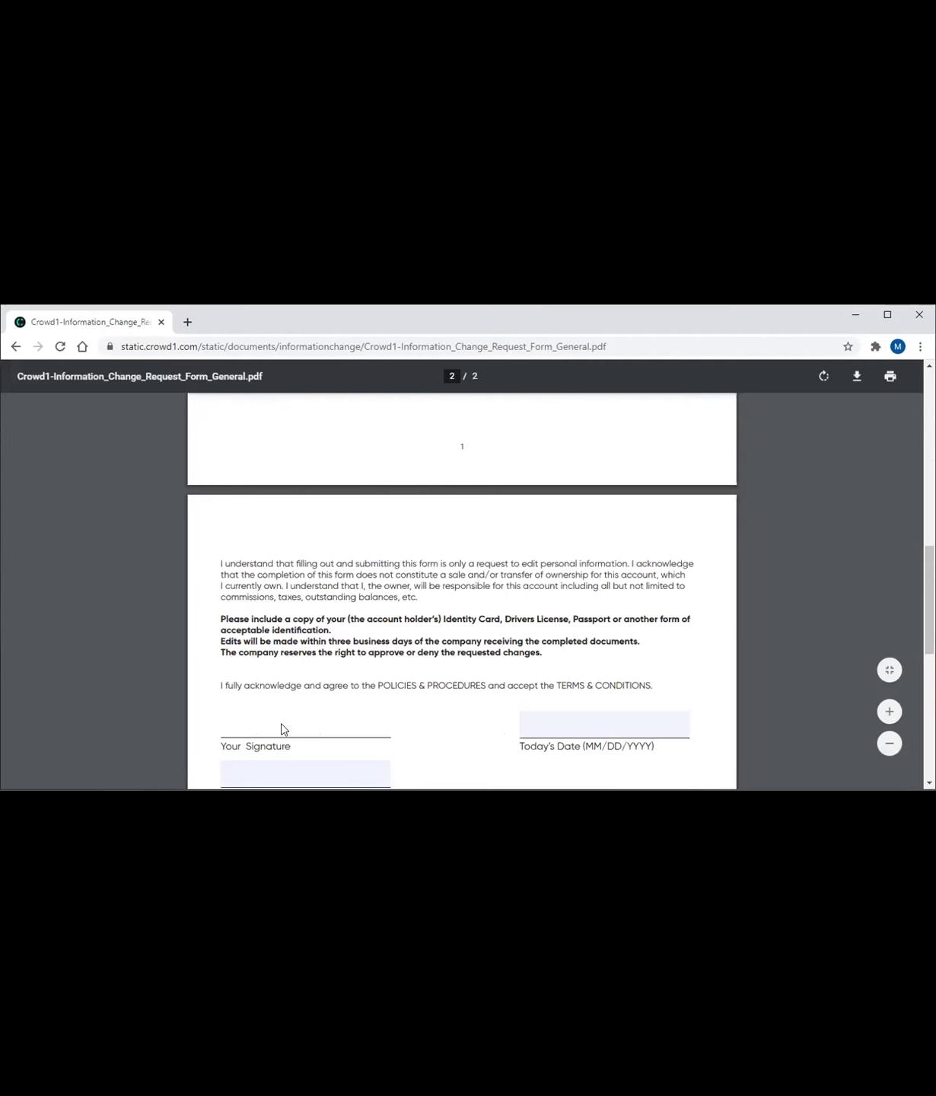
scroll(240, 712, "down", 1)
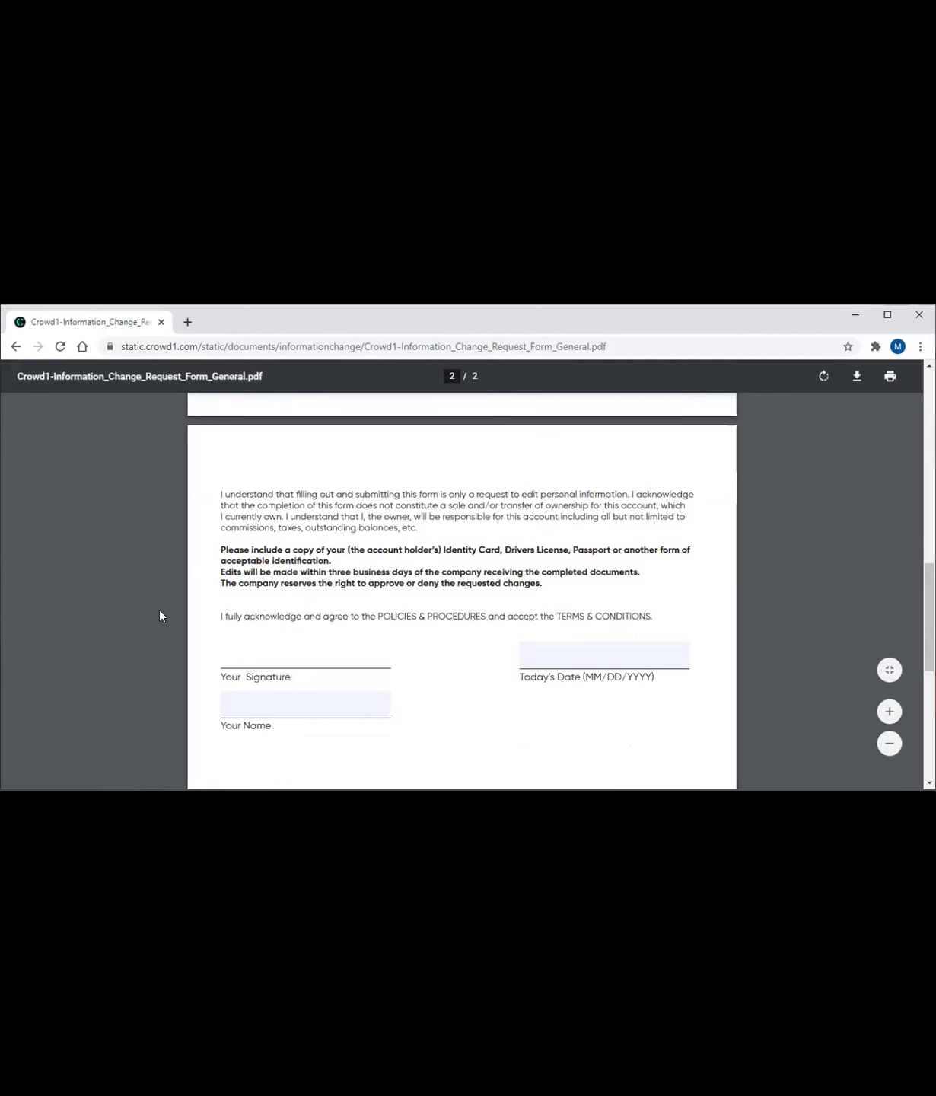
scroll(237, 624, "down", 2)
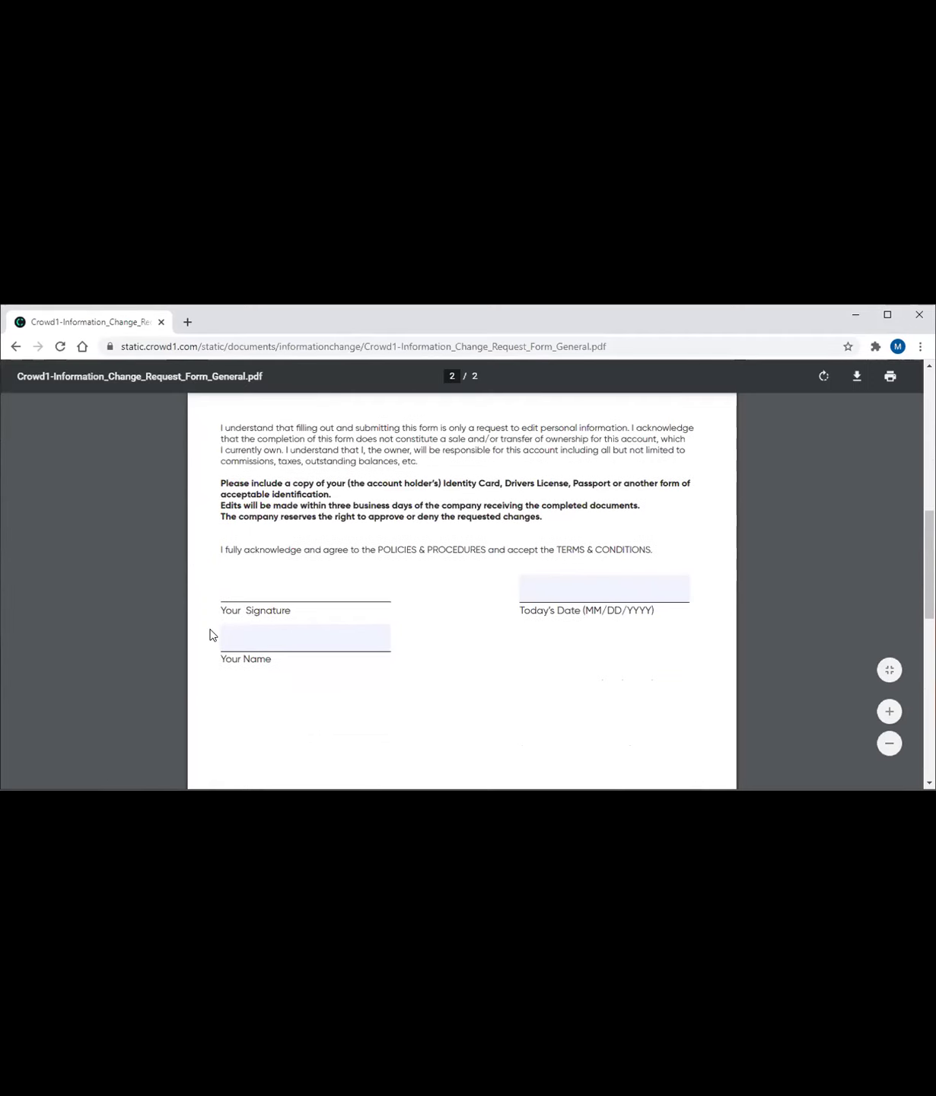
scroll(211, 635, "up", 3)
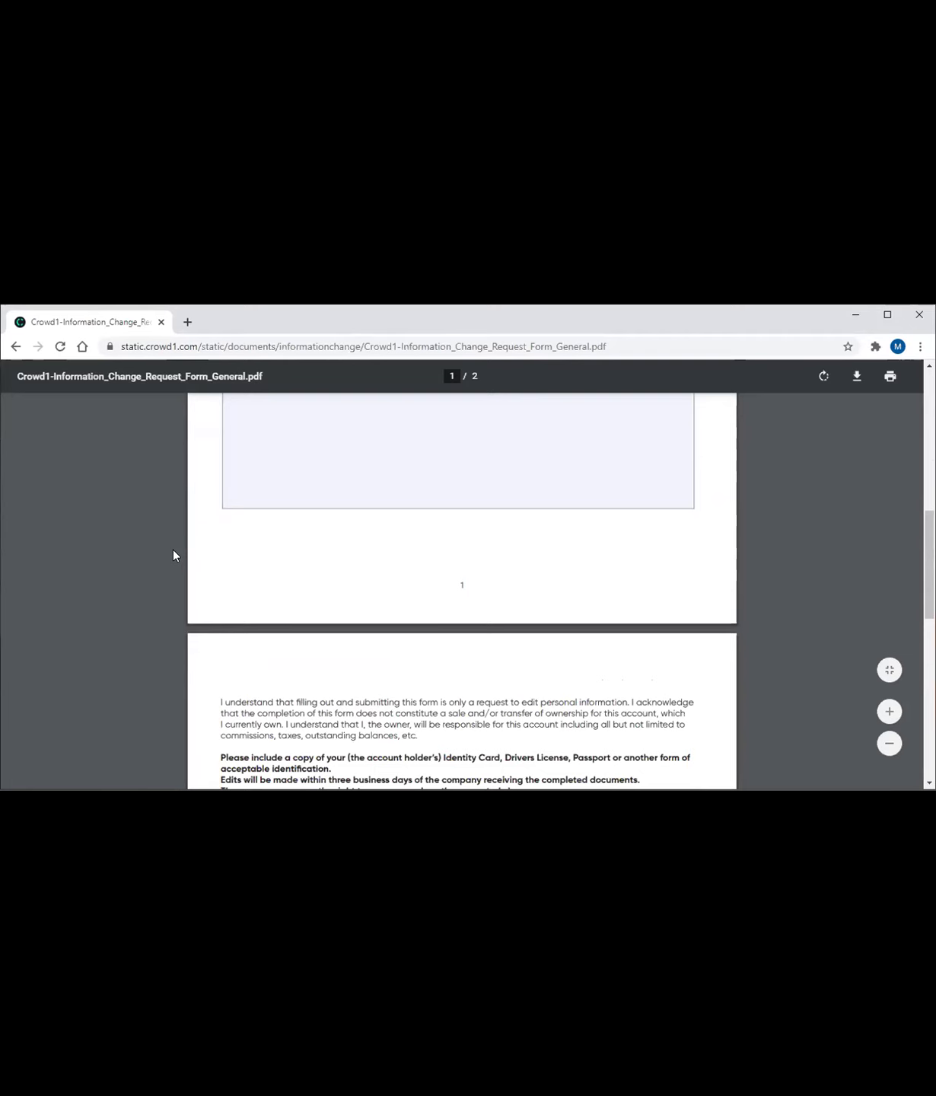
scroll(425, 447, "up", 5)
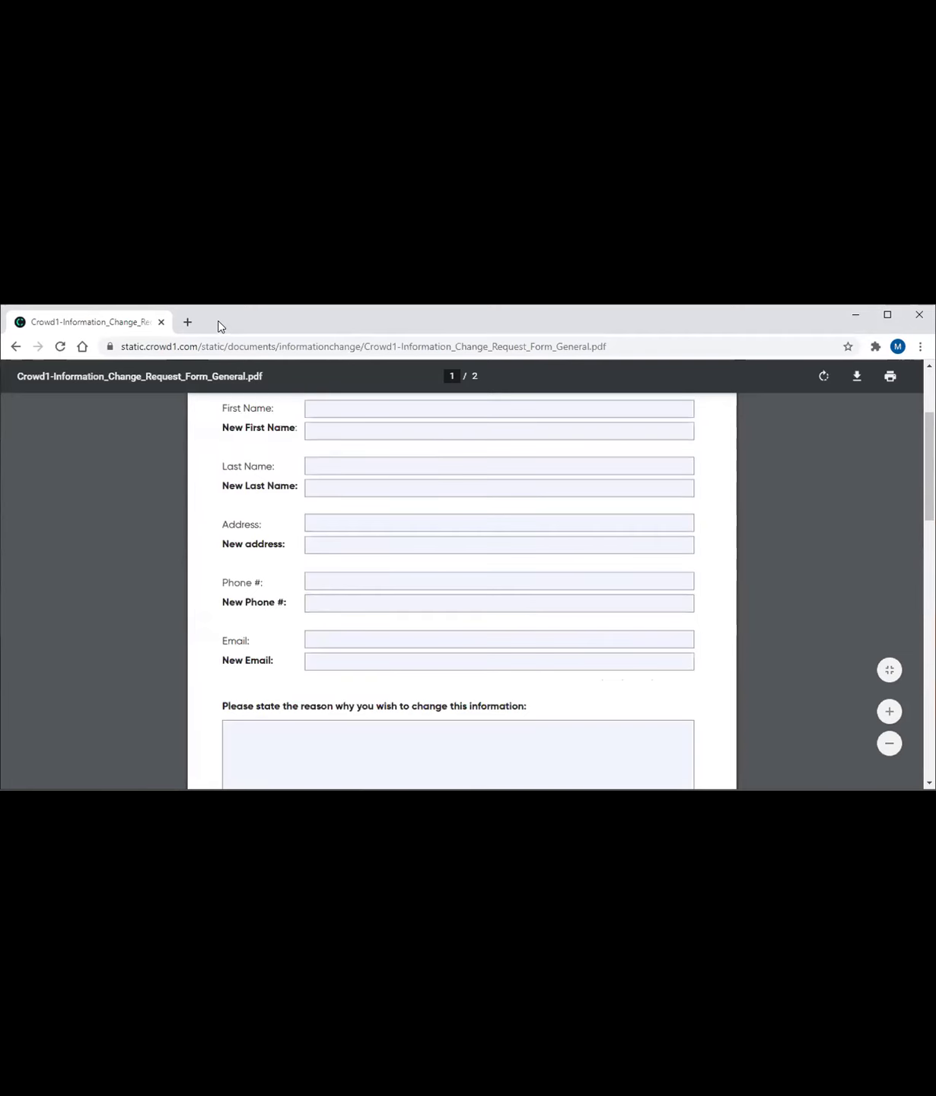
key("Home")
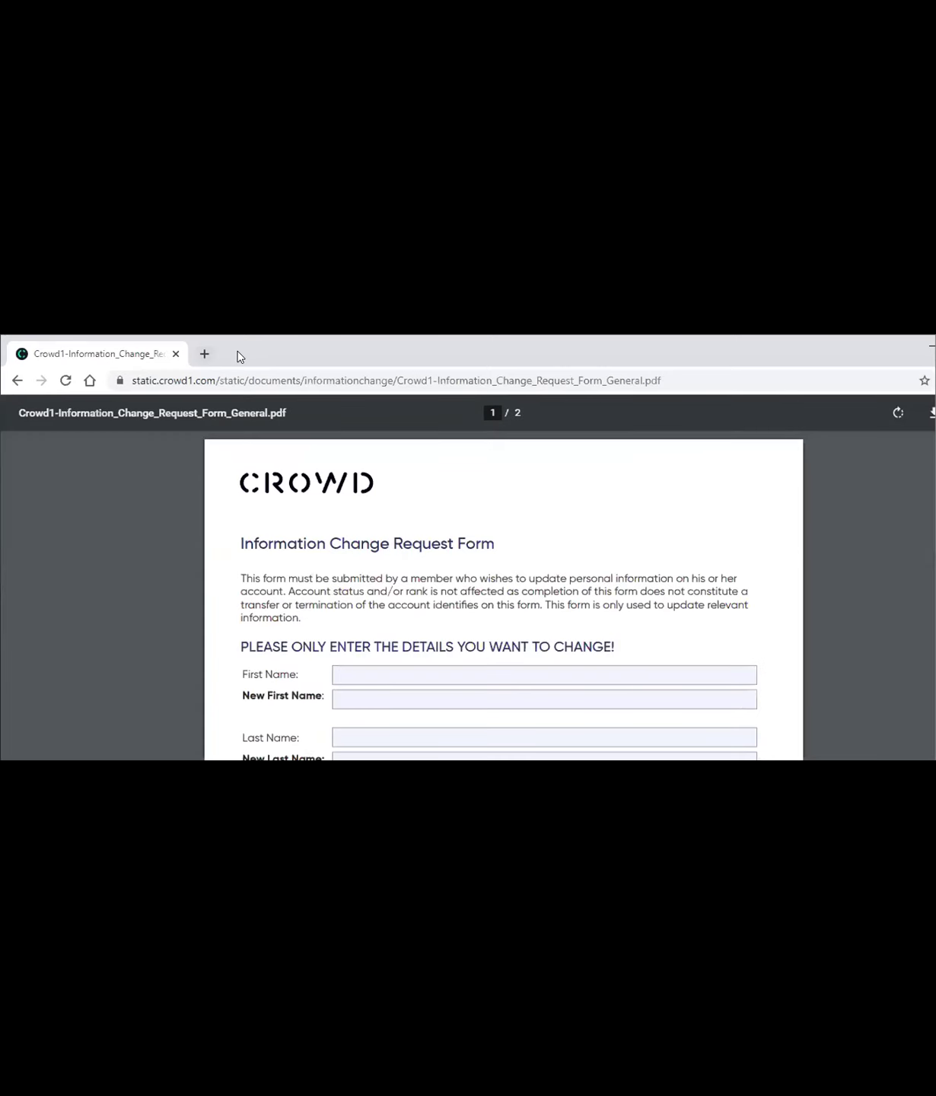
Step: Leave the PDF and review the Settings Account tab details from contact info to date of birth
left_click(17, 381)
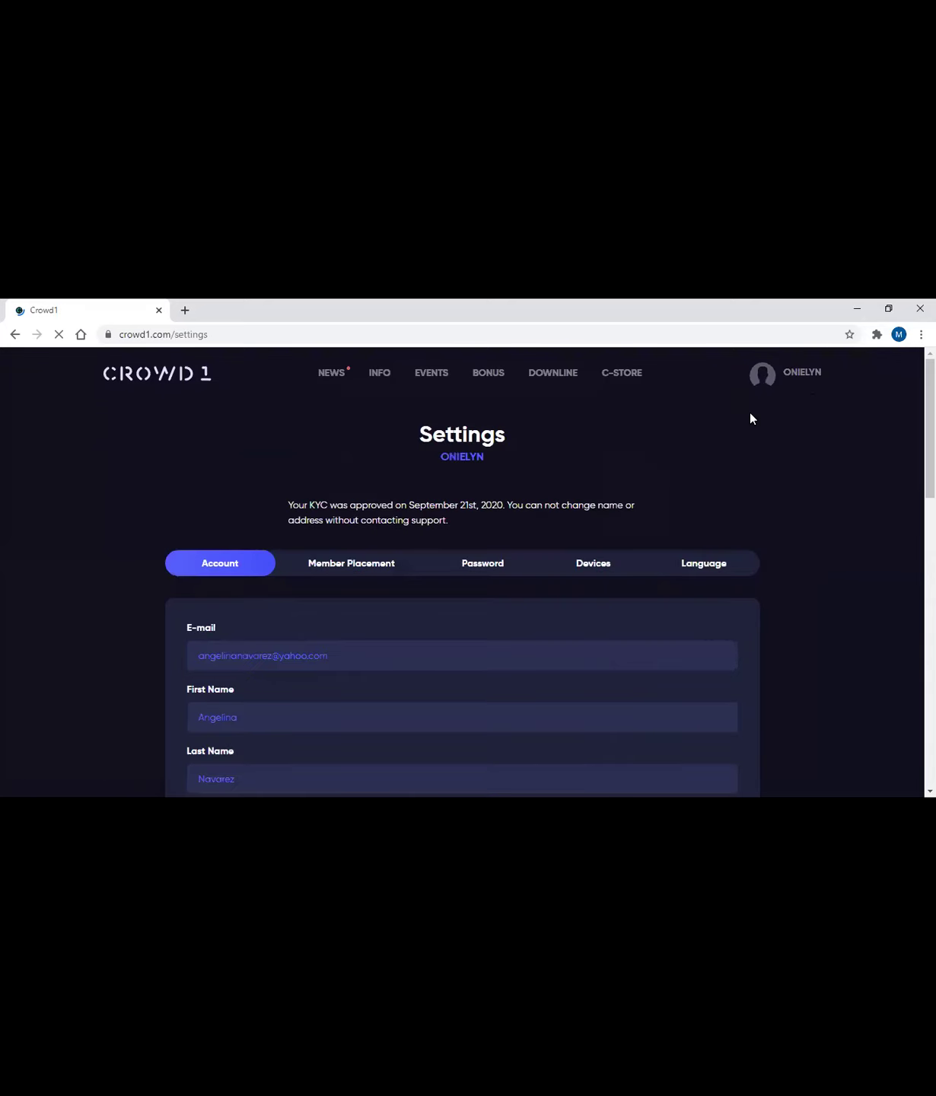
scroll(296, 541, "down", 1)
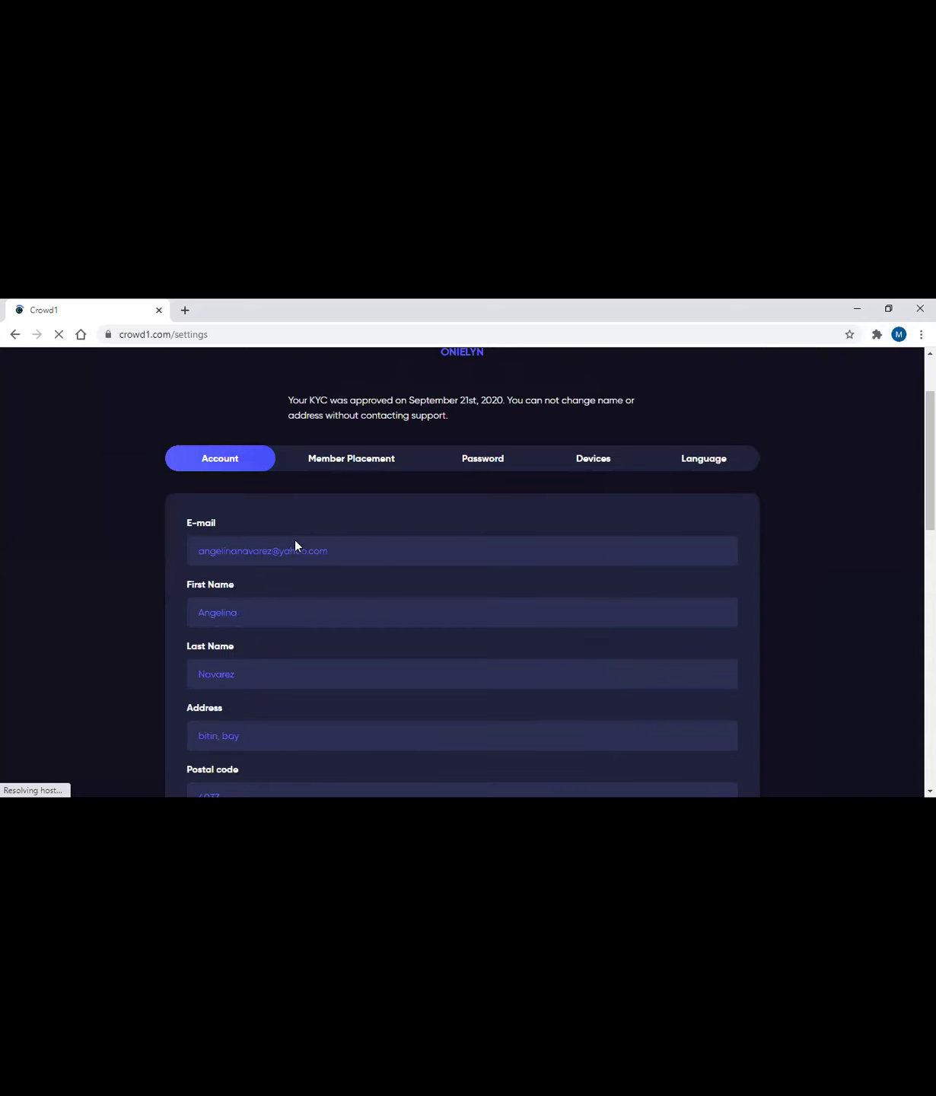
scroll(297, 556, "down", 4)
scroll(305, 572, "down", 1)
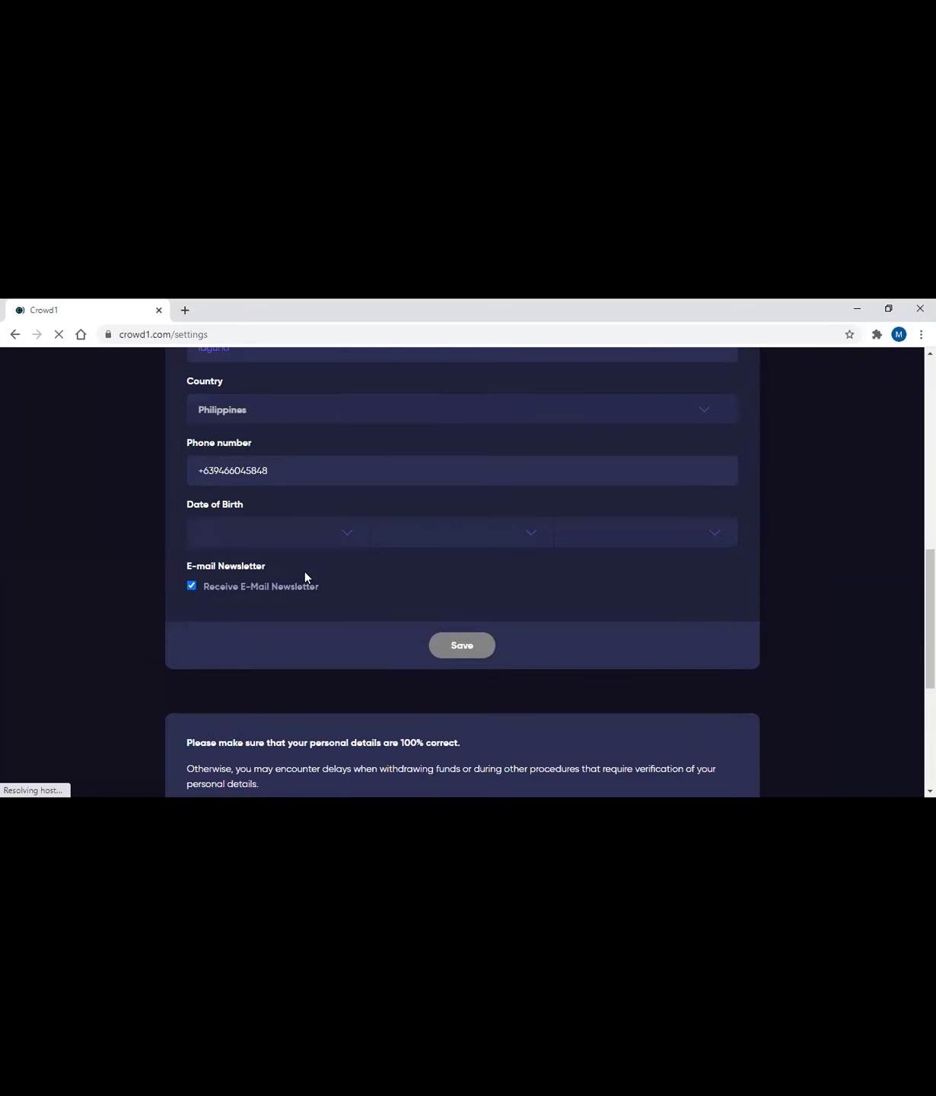
scroll(309, 577, "up", 1)
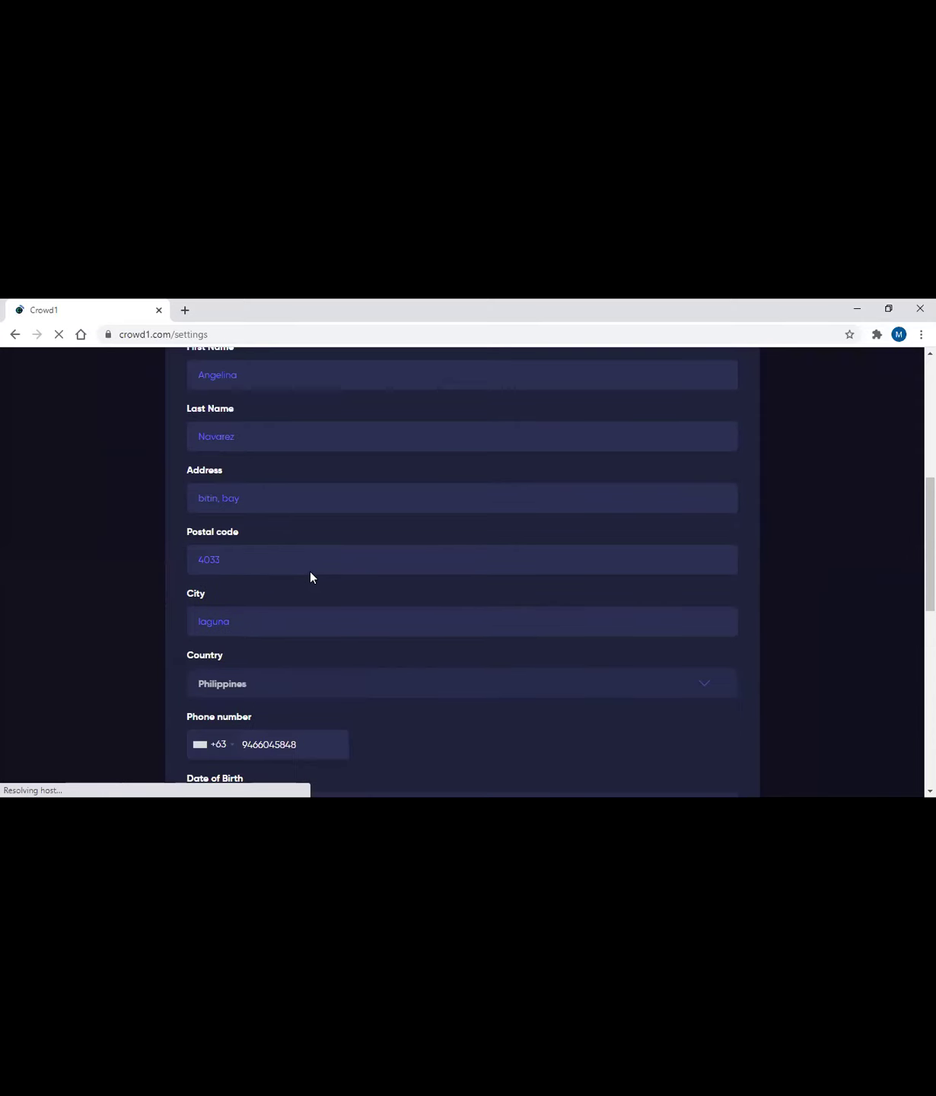
scroll(535, 481, "down", 1)
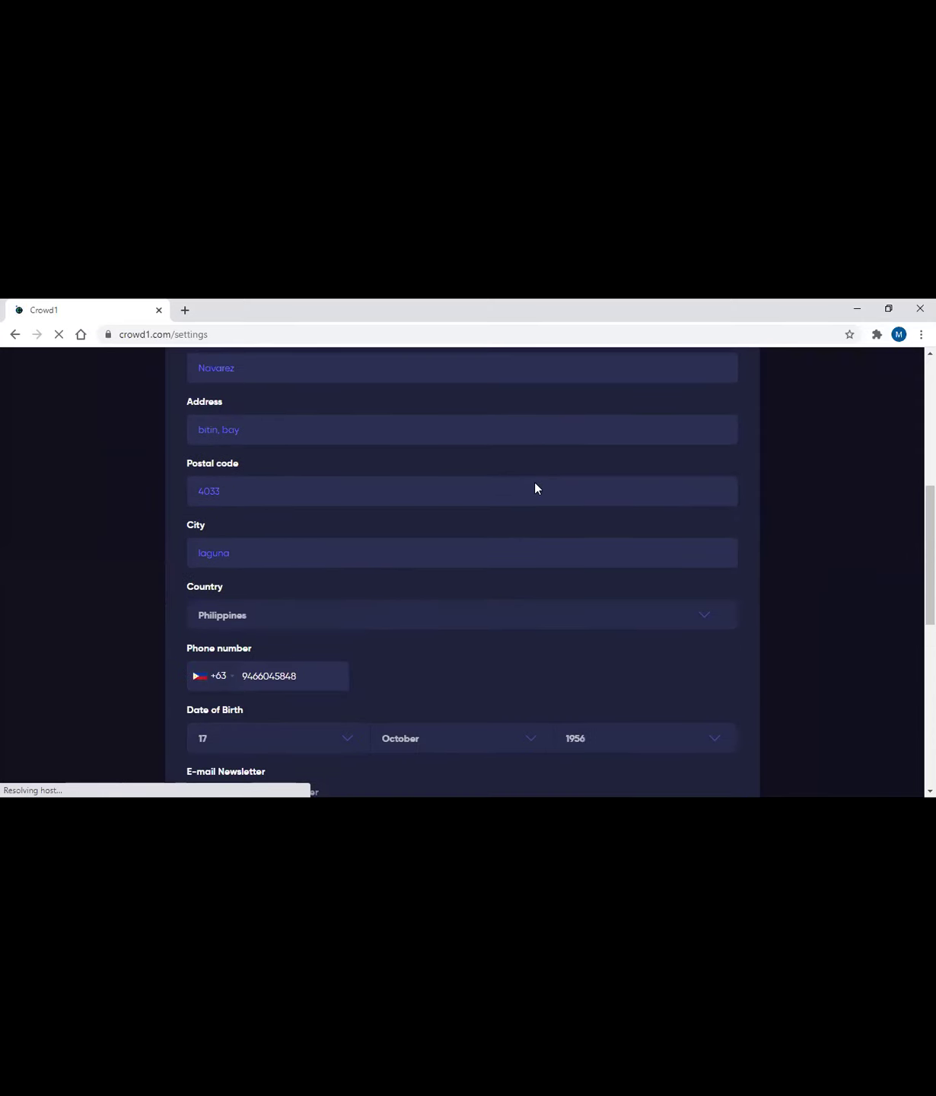
scroll(881, 422, "up", 6)
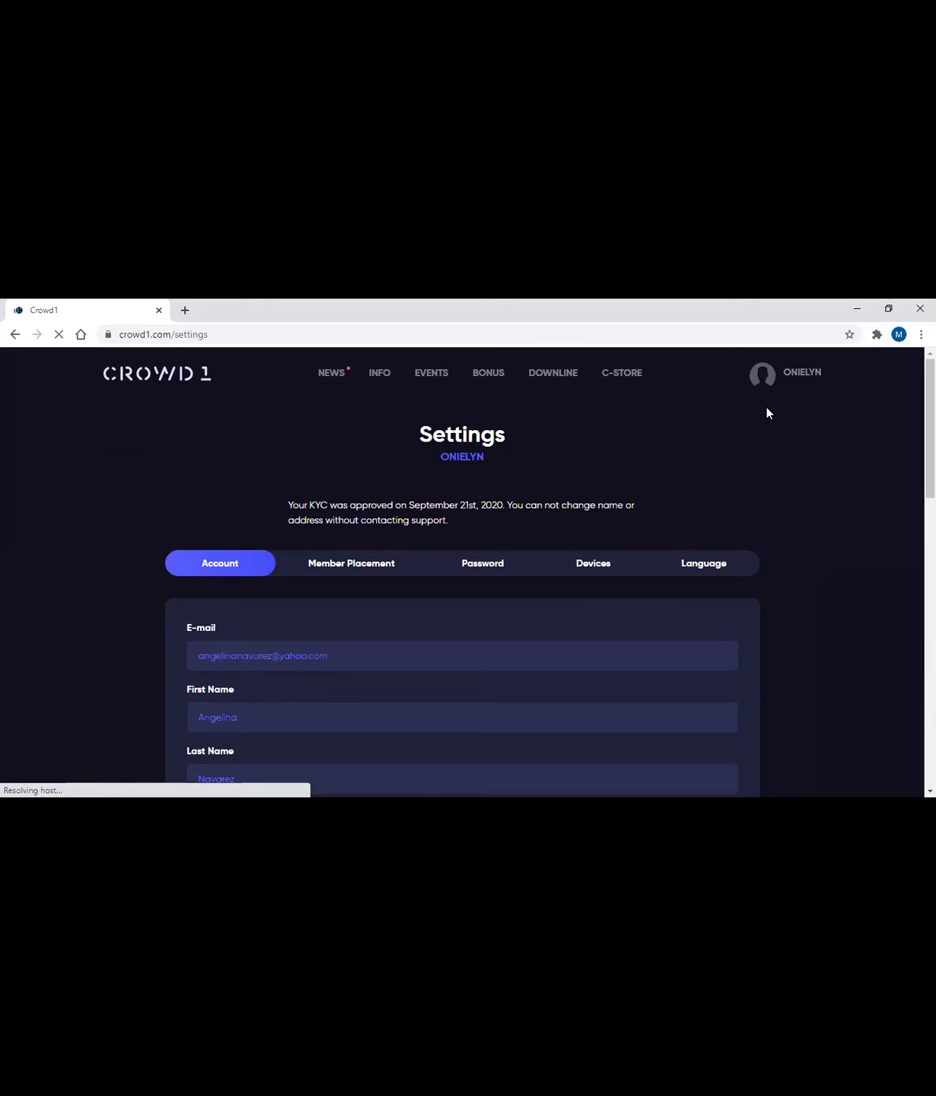
Step: Open the Withdraw Bitcoin form from the profile avatar menu
left_click(757, 405)
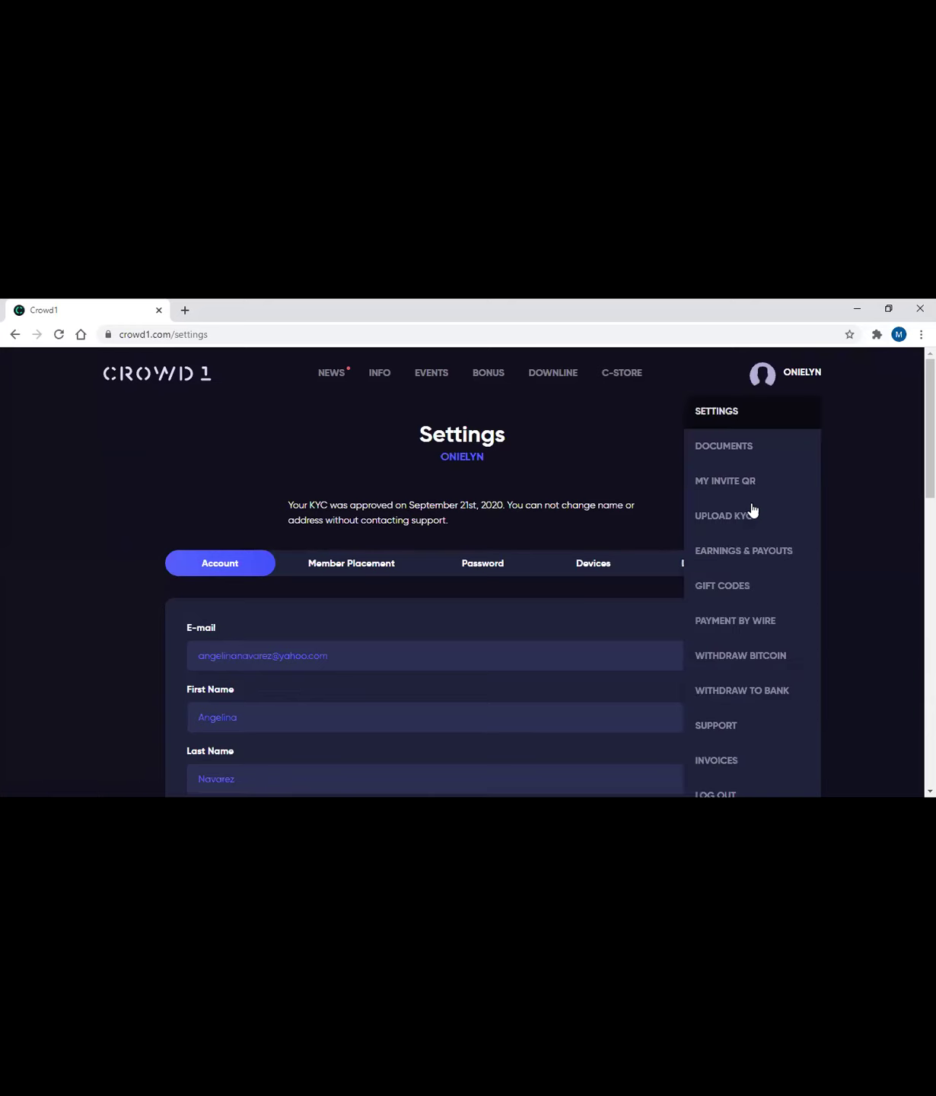
scroll(746, 525, "down", 2)
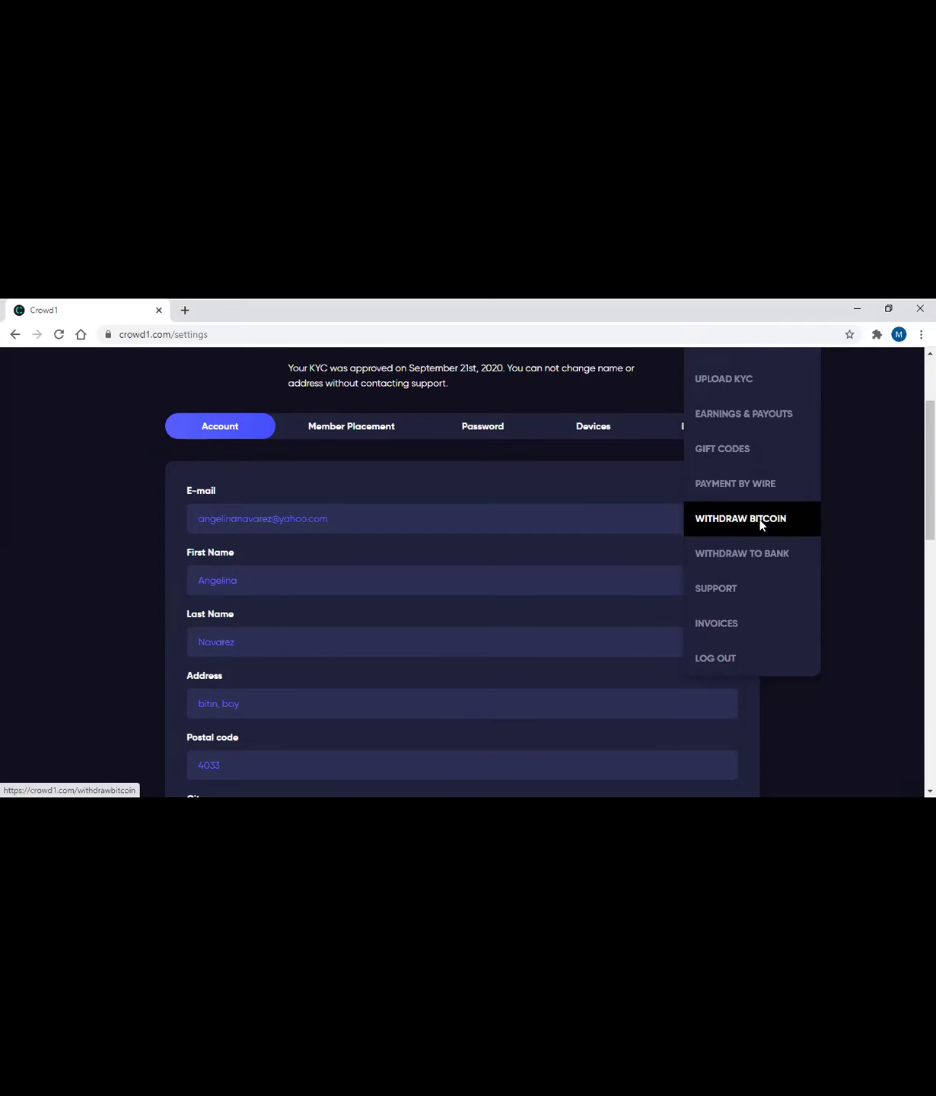
left_click(760, 523)
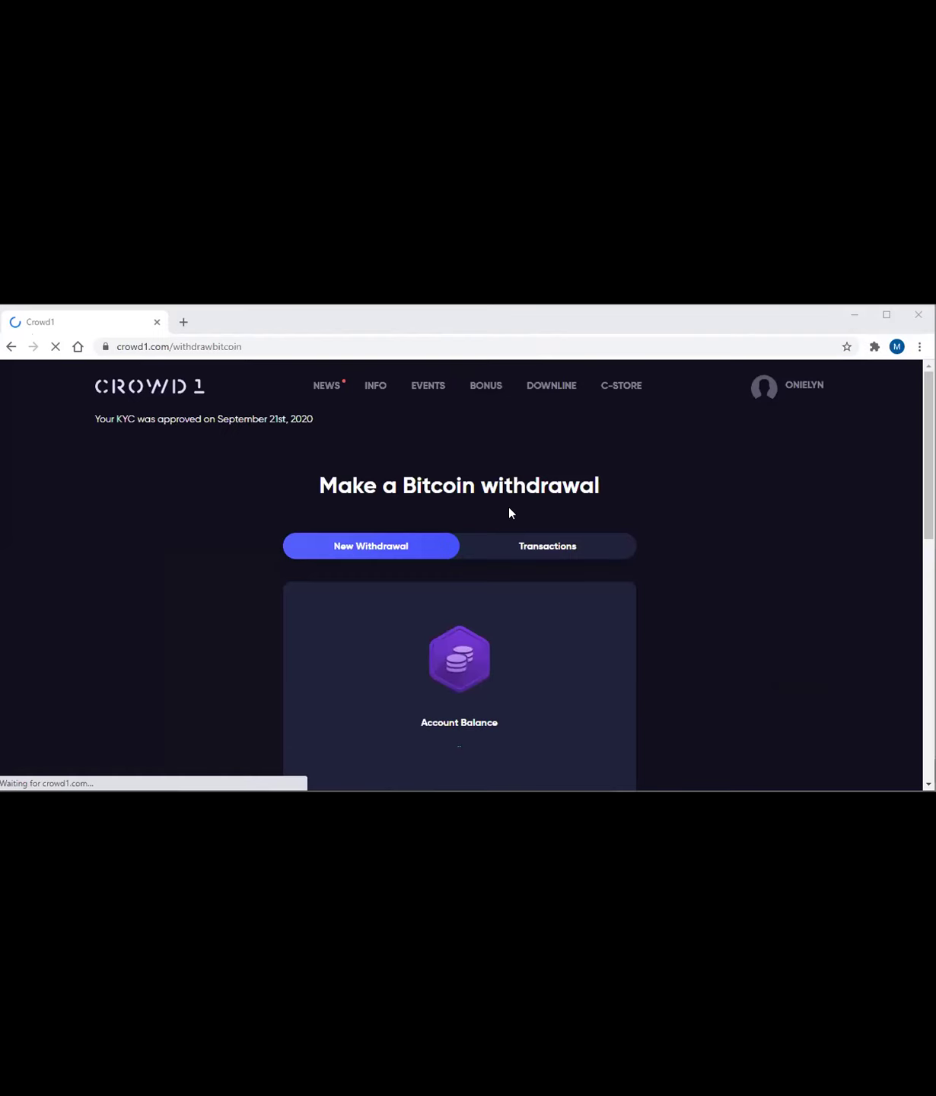
Step: Enter 200 BP as the amount to withdraw and focus the Bitcoin Address field
scroll(493, 513, "down", 3)
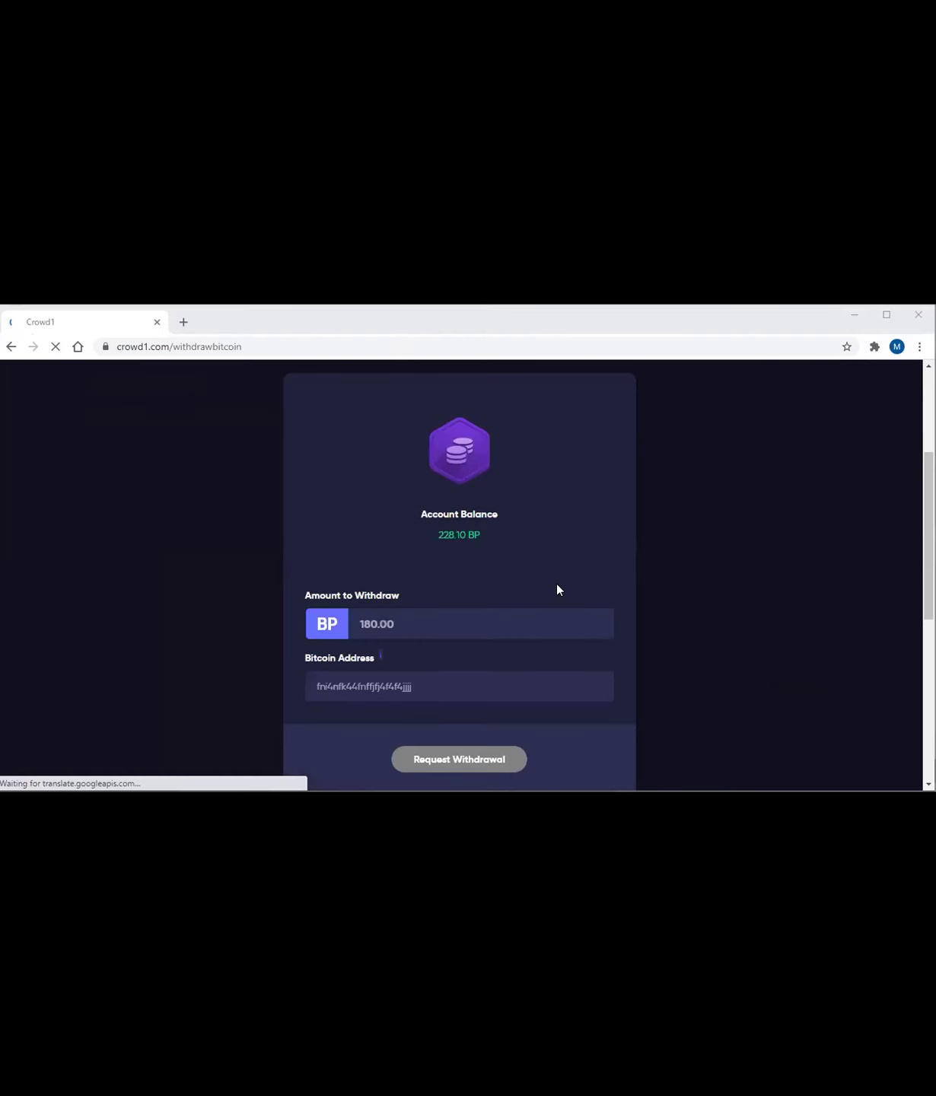
scroll(573, 580, "up", 2)
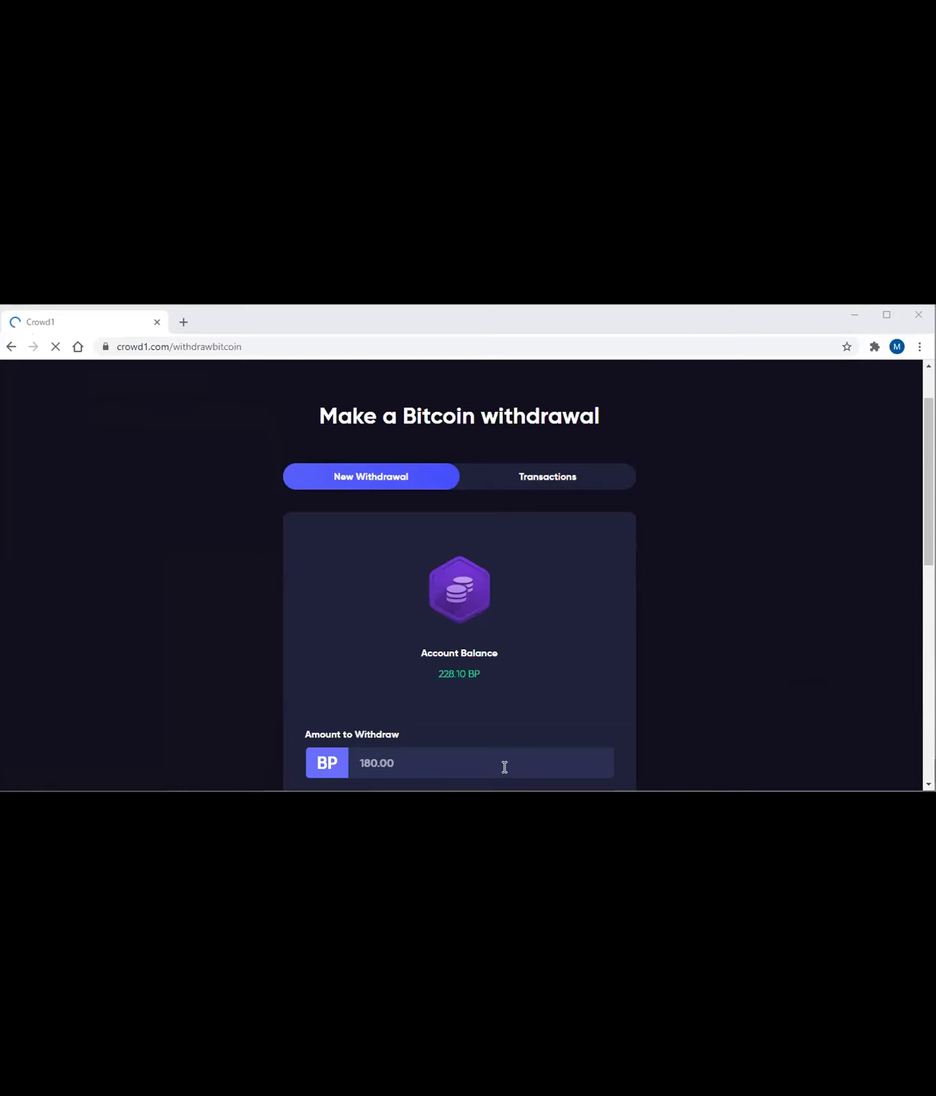
scroll(536, 685, "down", 1)
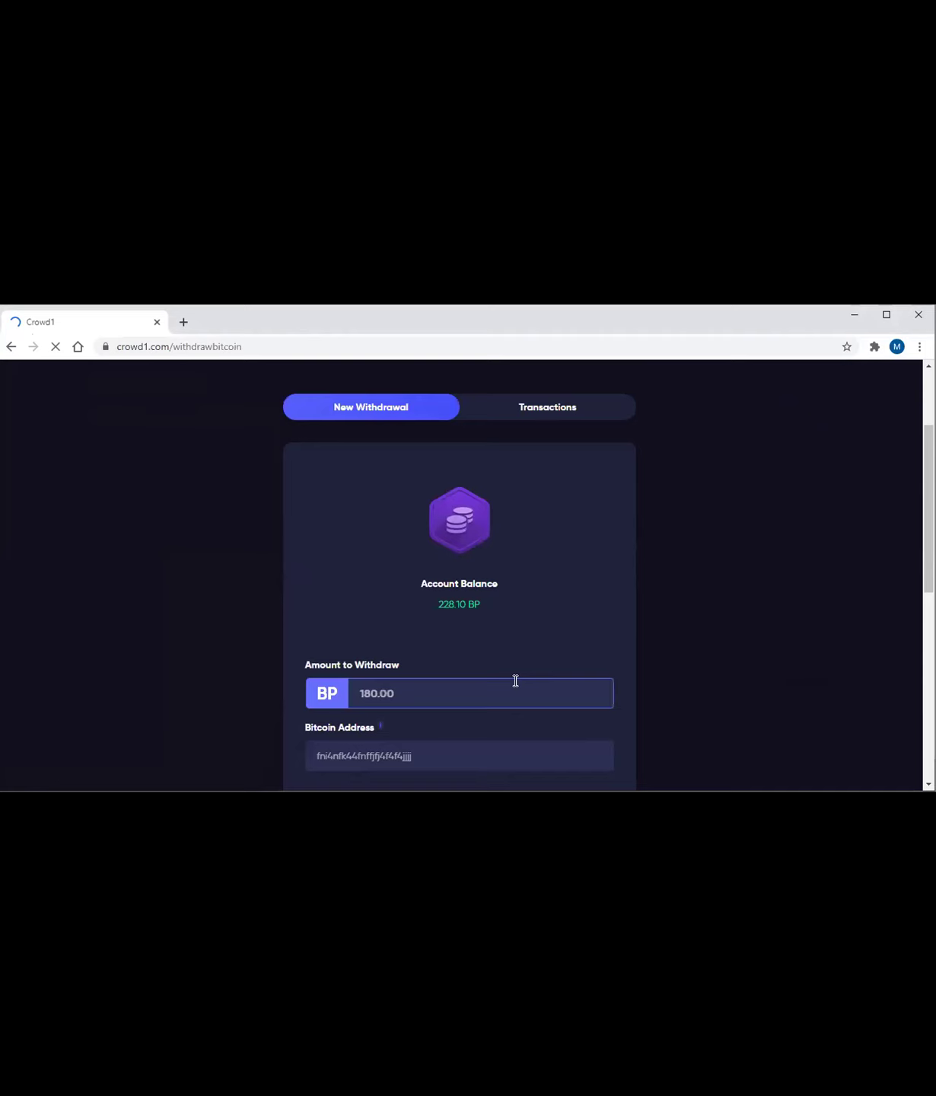
type("200")
scroll(451, 547, "down", 3)
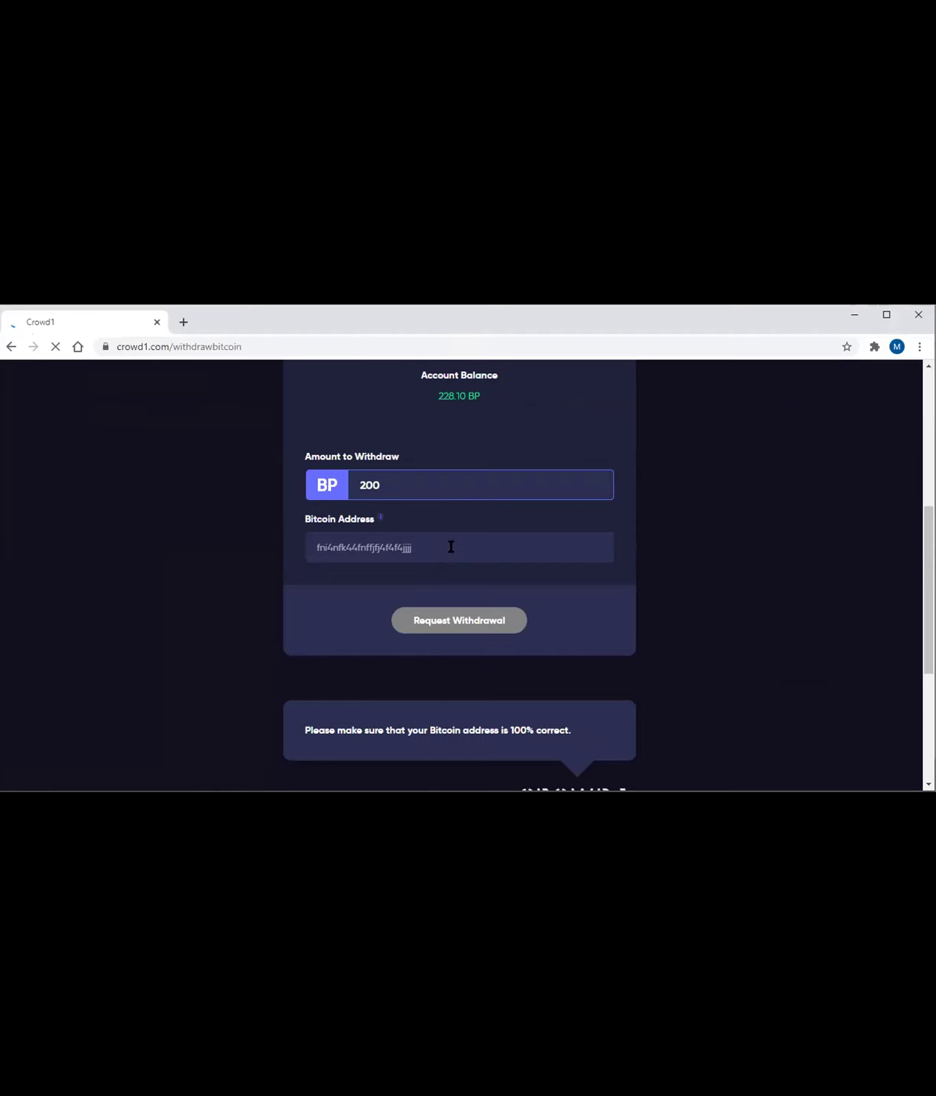
left_click(451, 547)
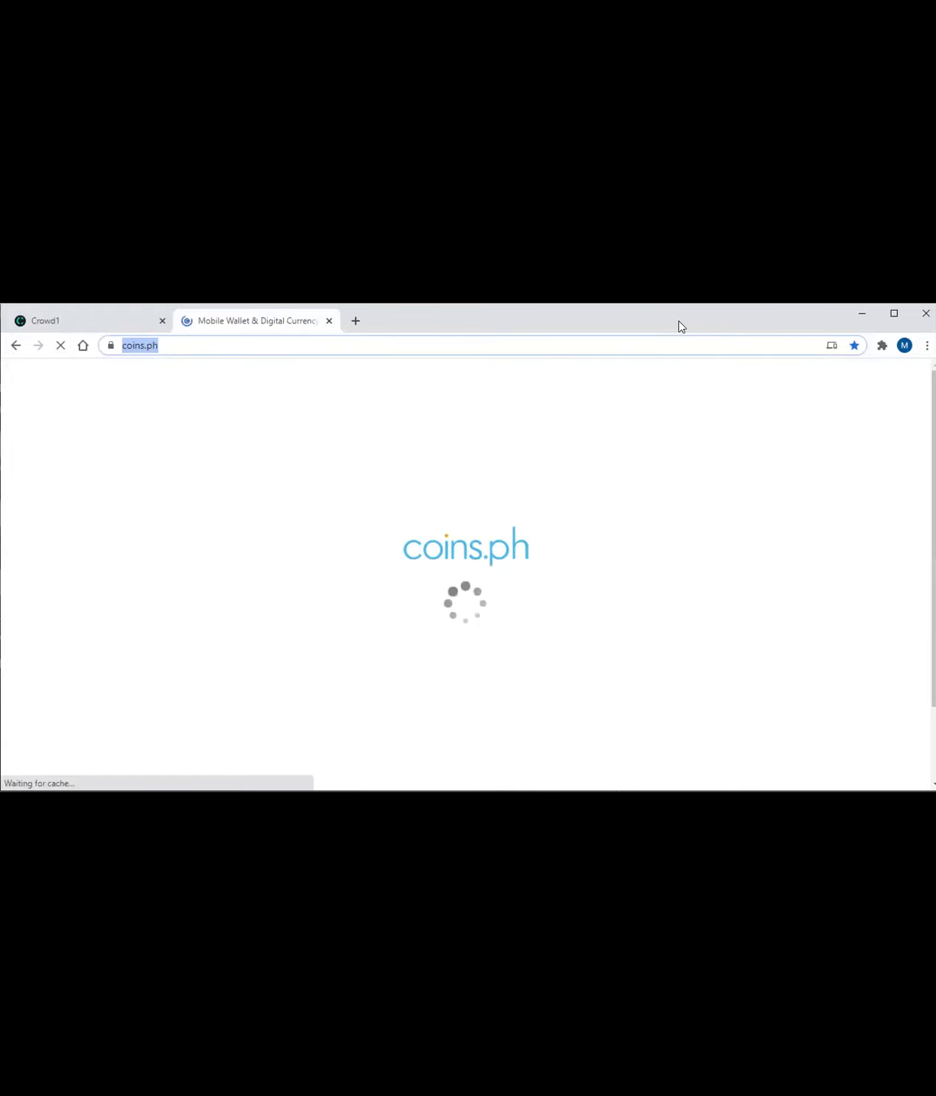
Step: Maximize the browser window and go to the coins.ph login page
double_click(724, 319)
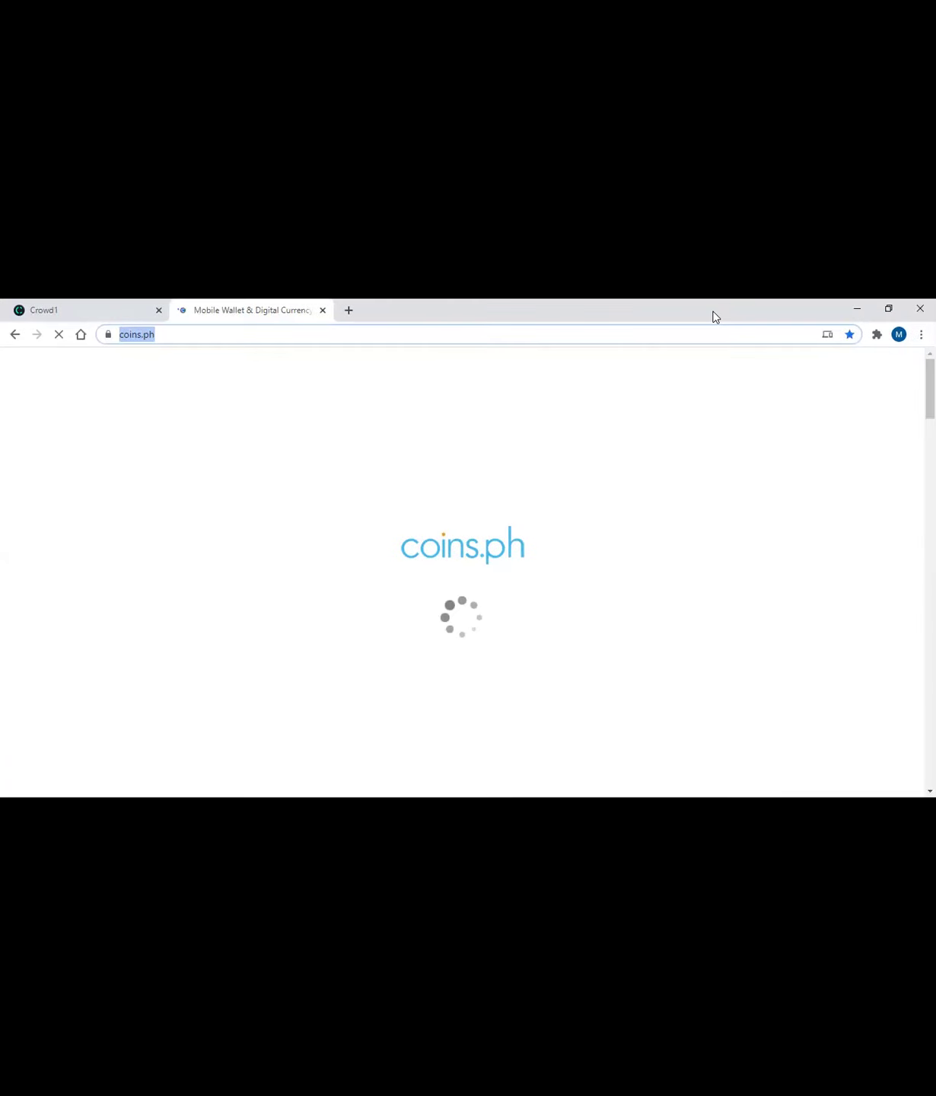
double_click(645, 308)
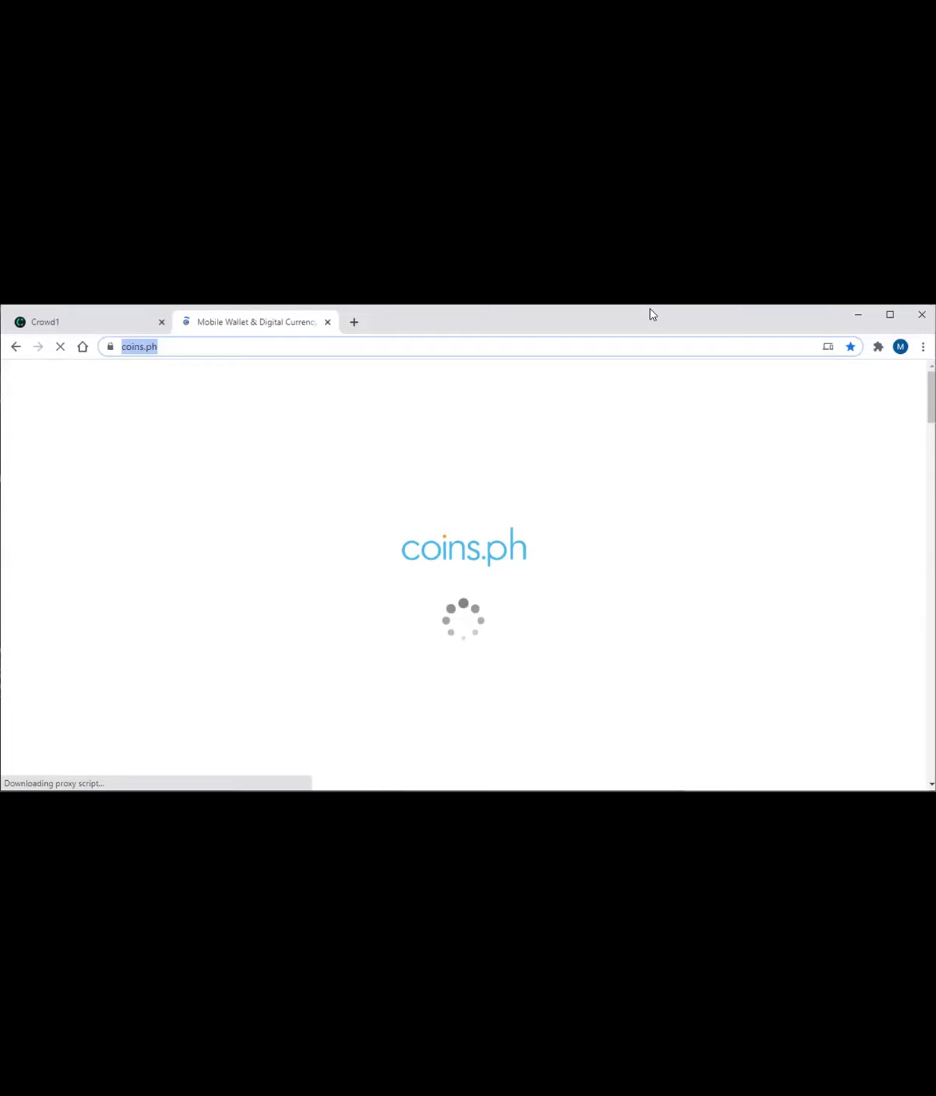
double_click(799, 312)
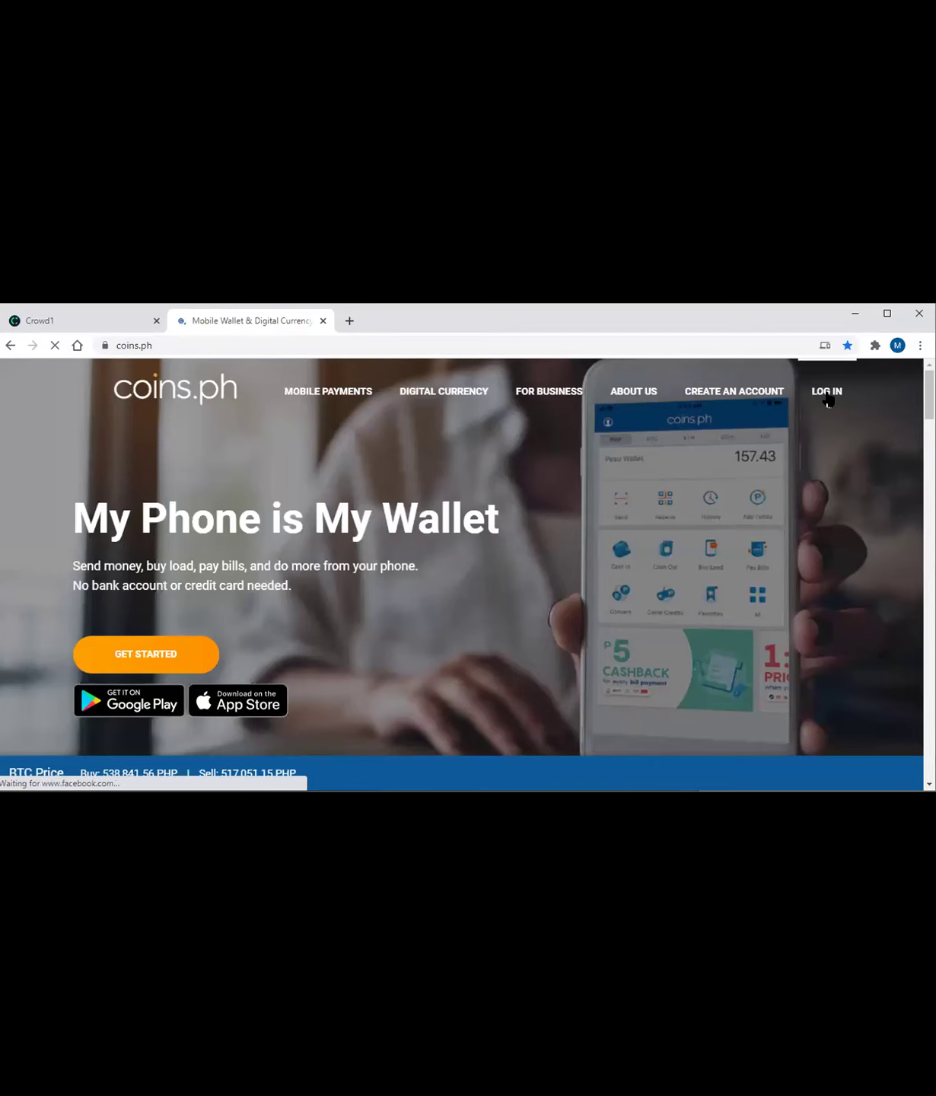
left_click(828, 396)
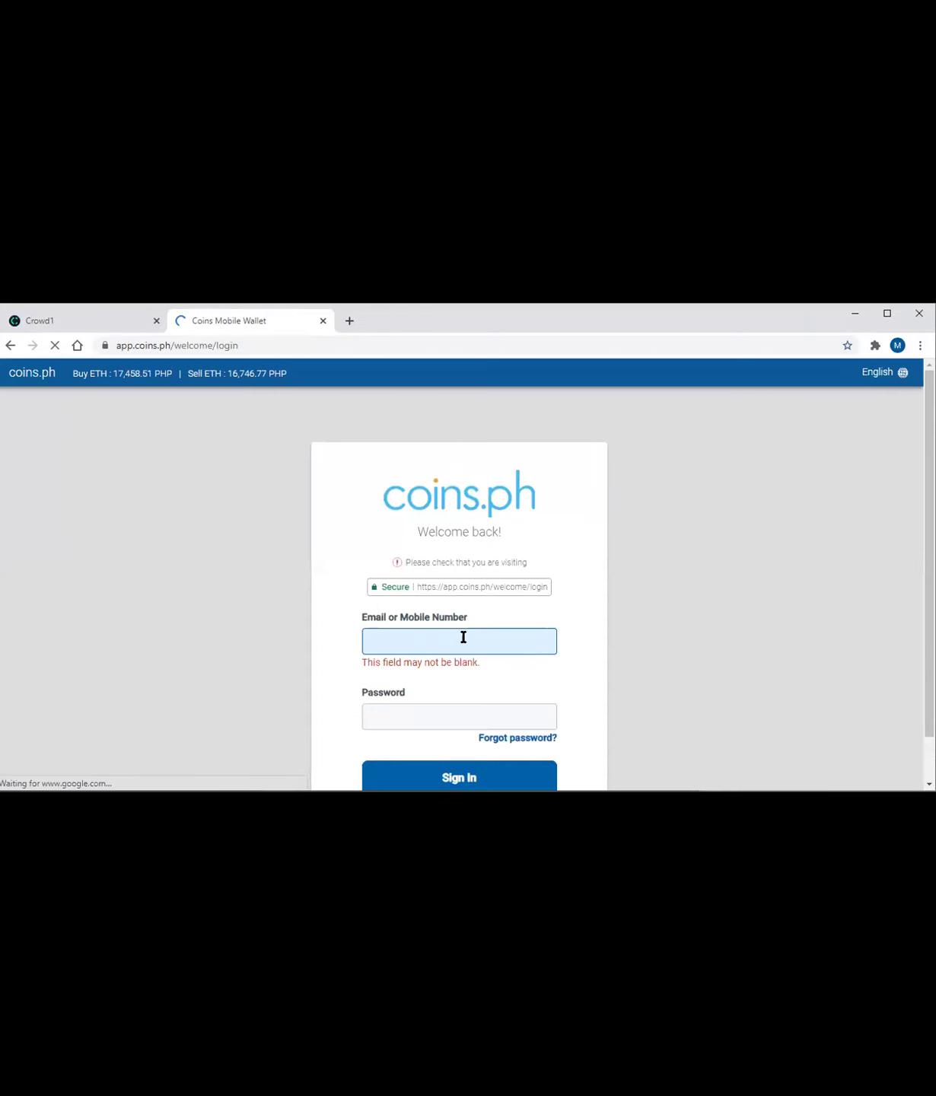
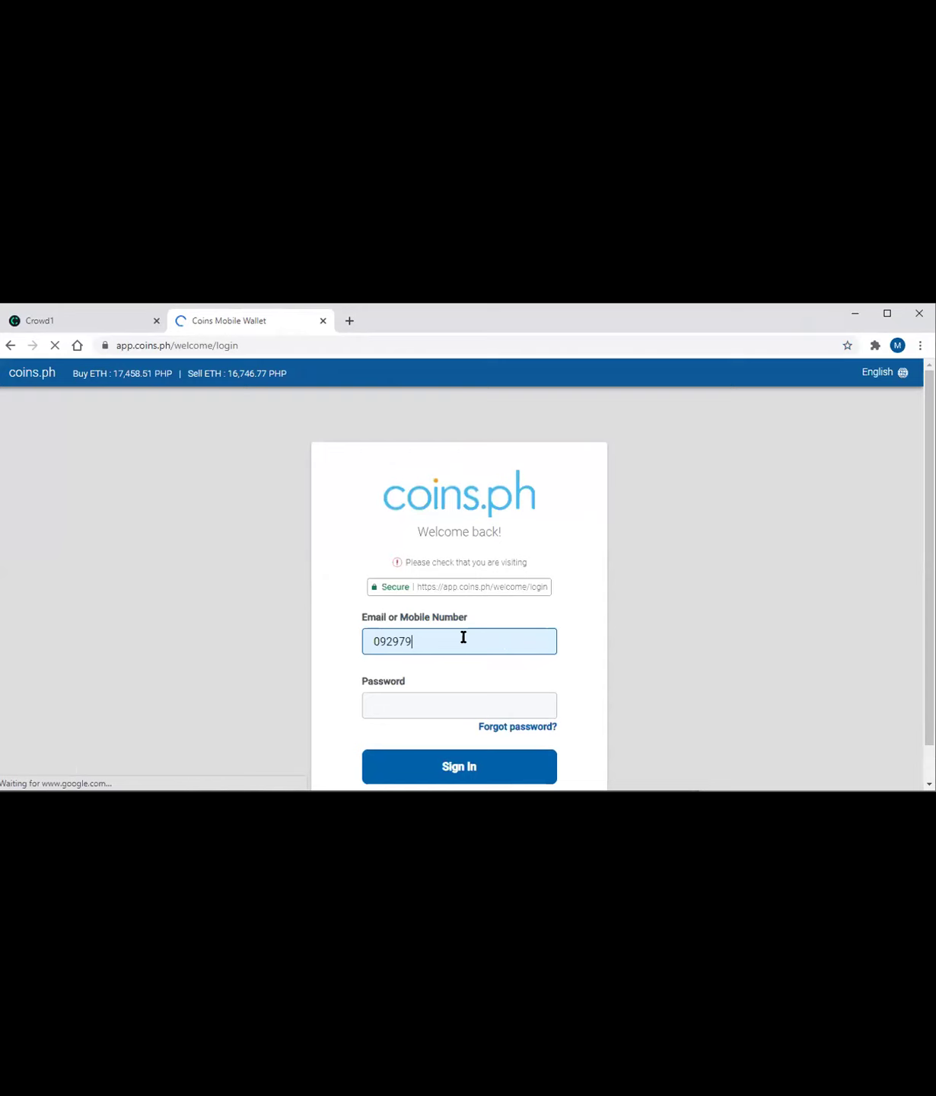
Step: Sign in with the account's mobile number and password, declining to save the password
key("Tab")
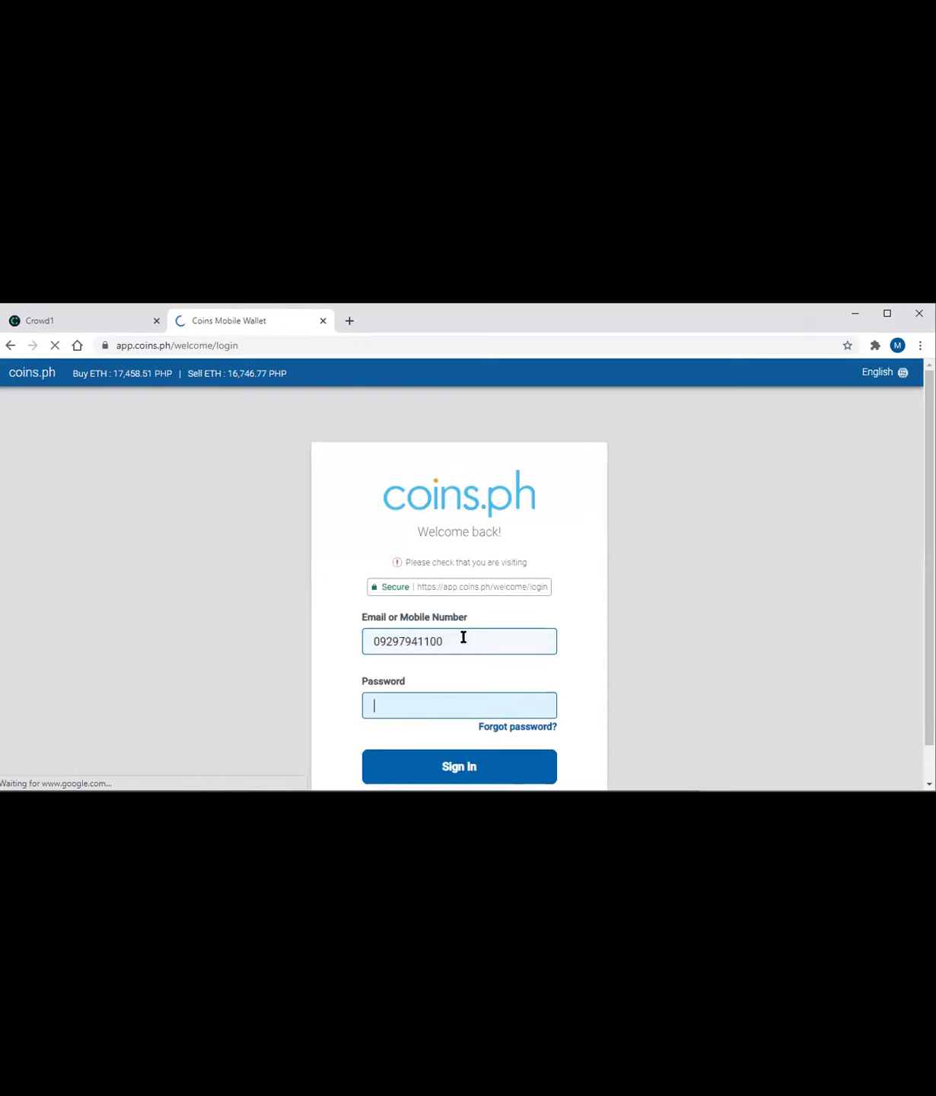
type("••••••••")
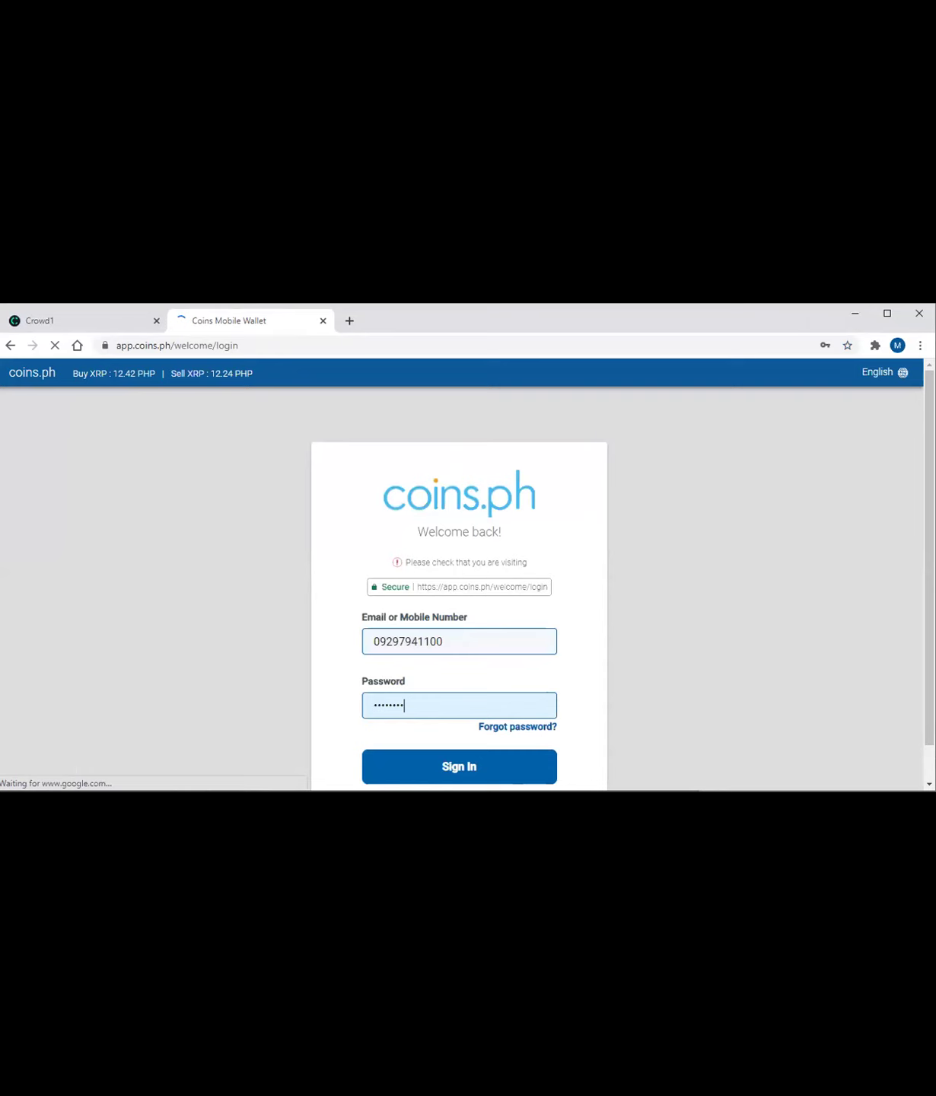
left_click(444, 781)
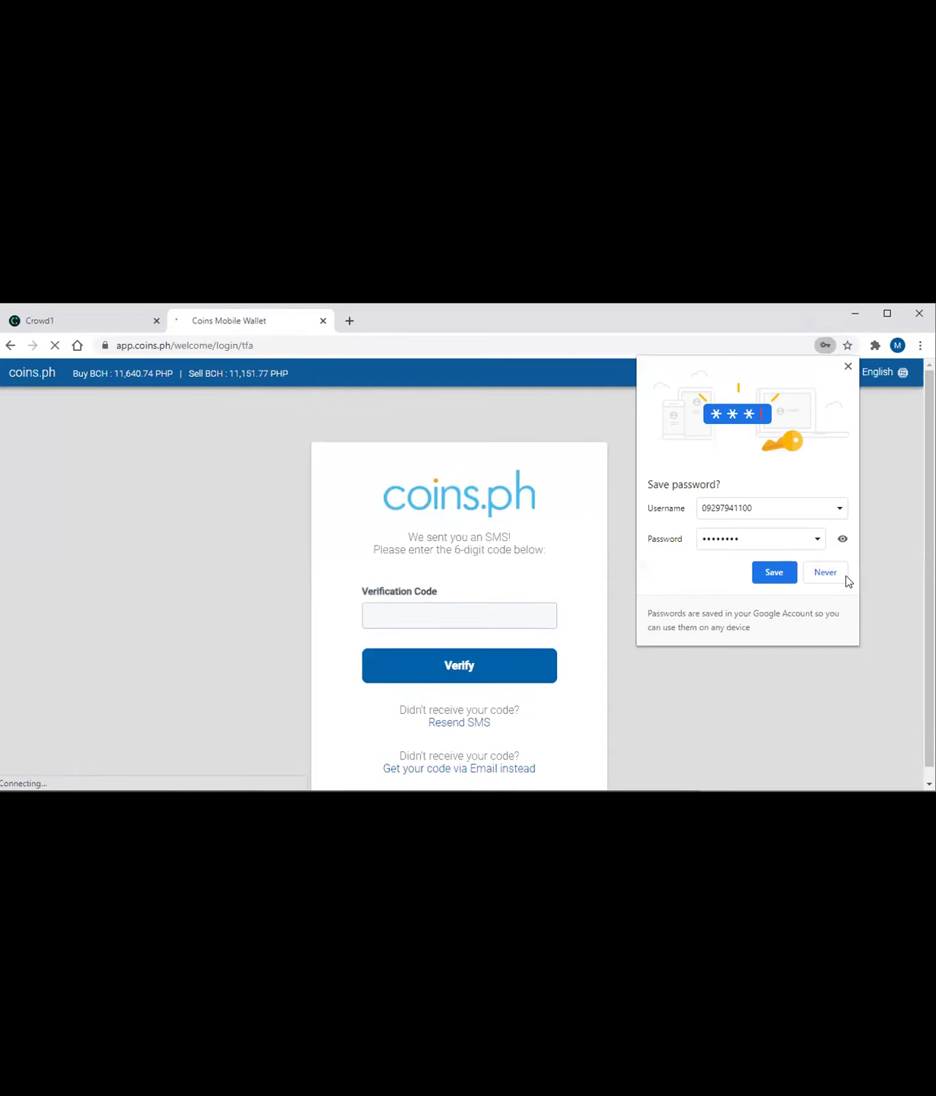
left_click(839, 579)
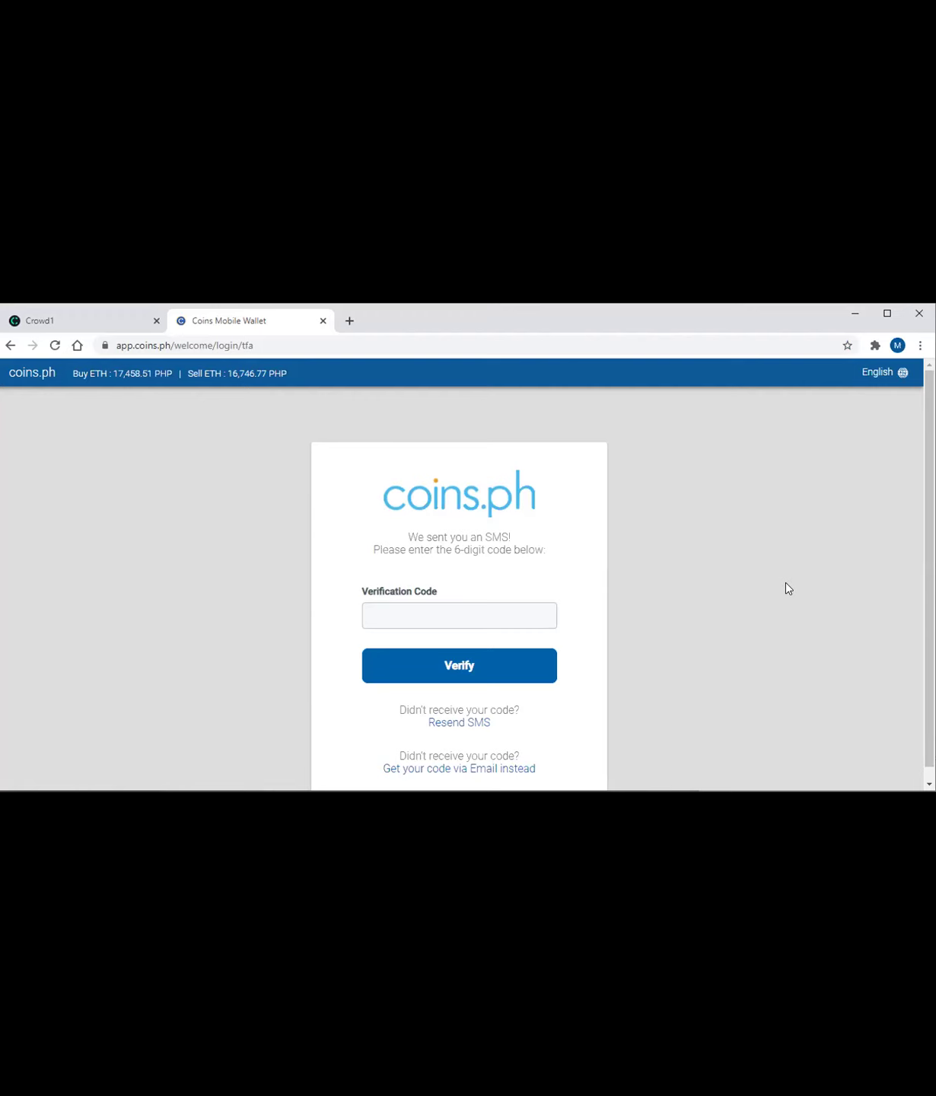
Step: Enter the six-digit SMS verification code to finish signing in
left_click(455, 593)
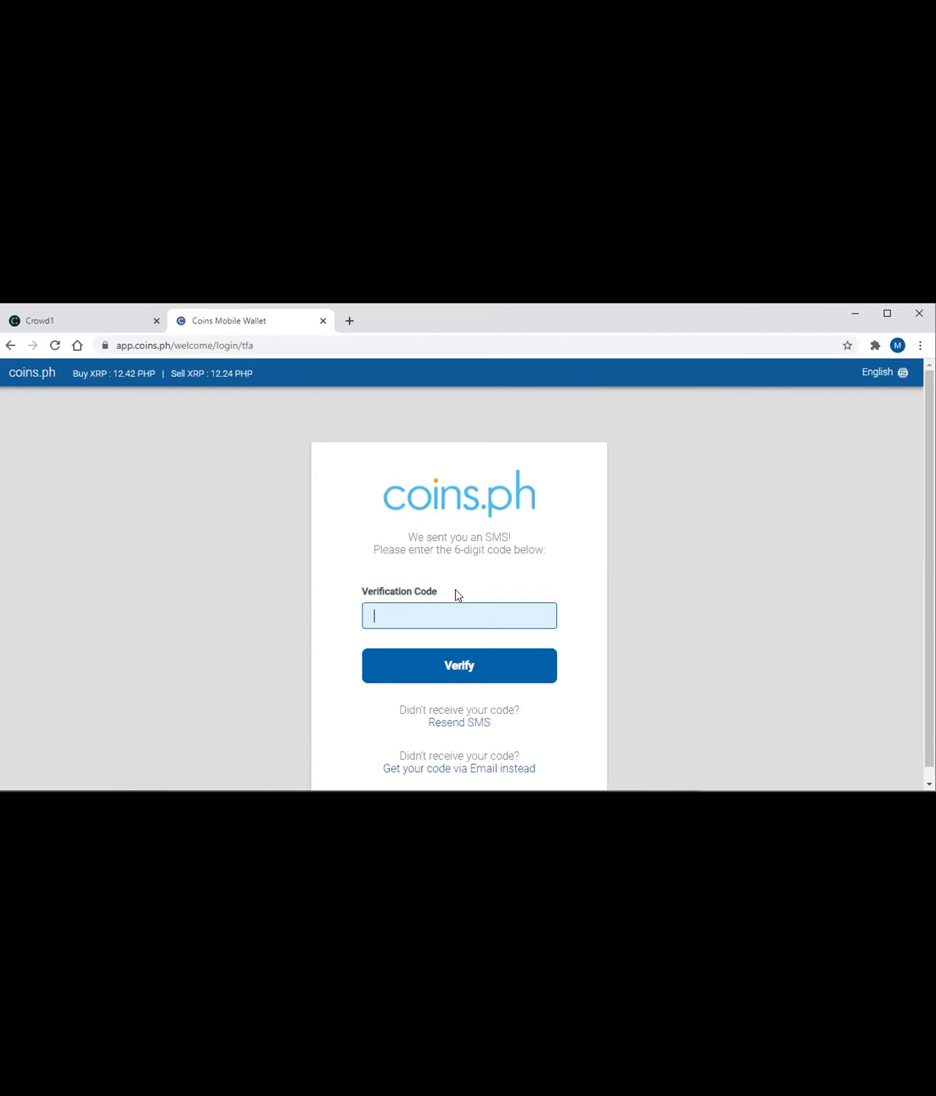
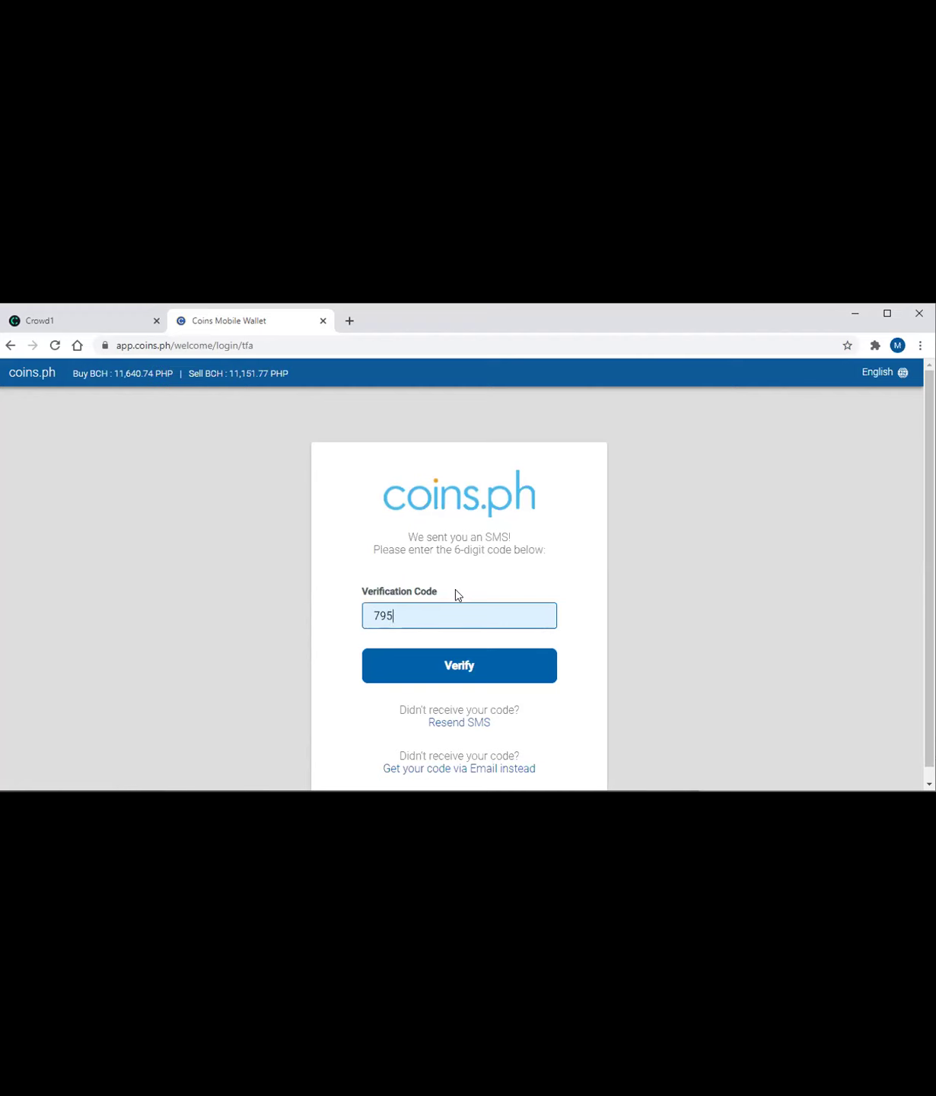
key("Return")
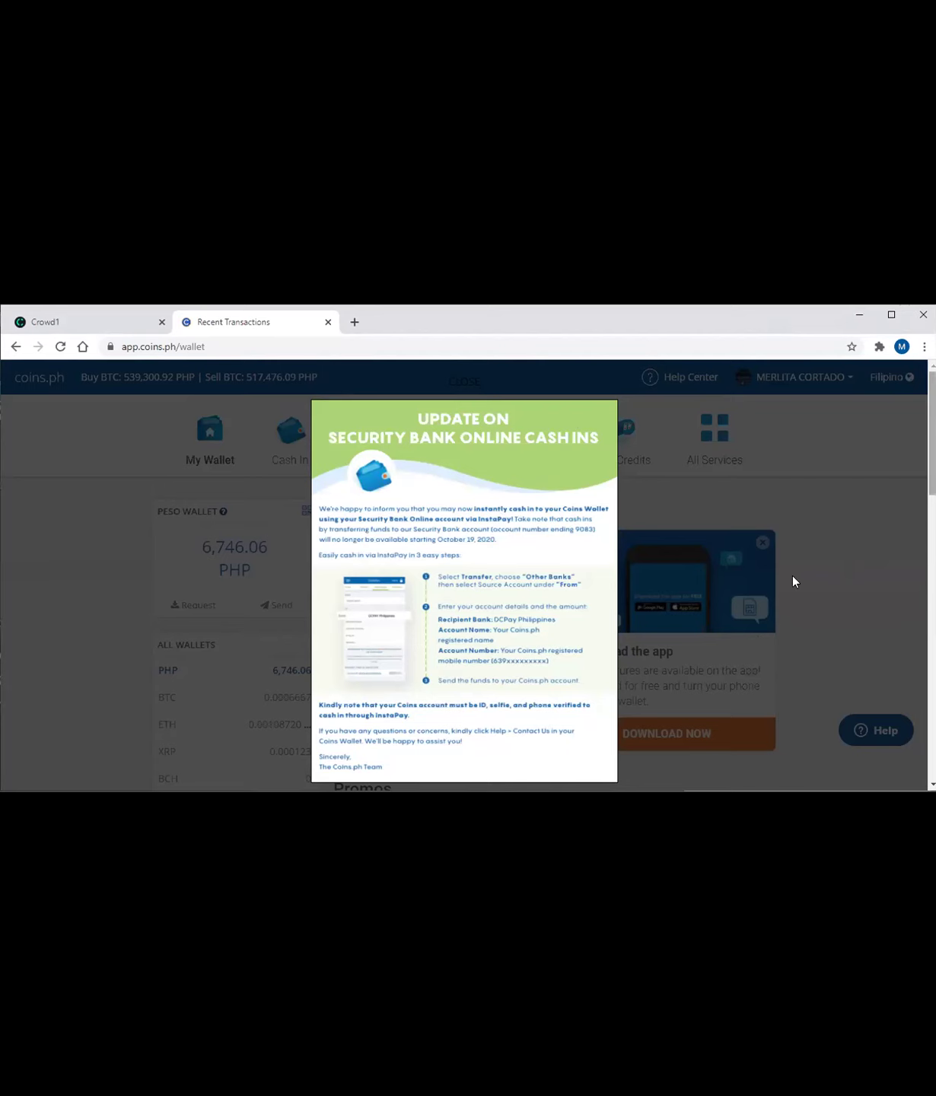
Step: Browse the wallet page showing 6,746.06 PHP and bring up the browser's context menu
right_click(824, 563)
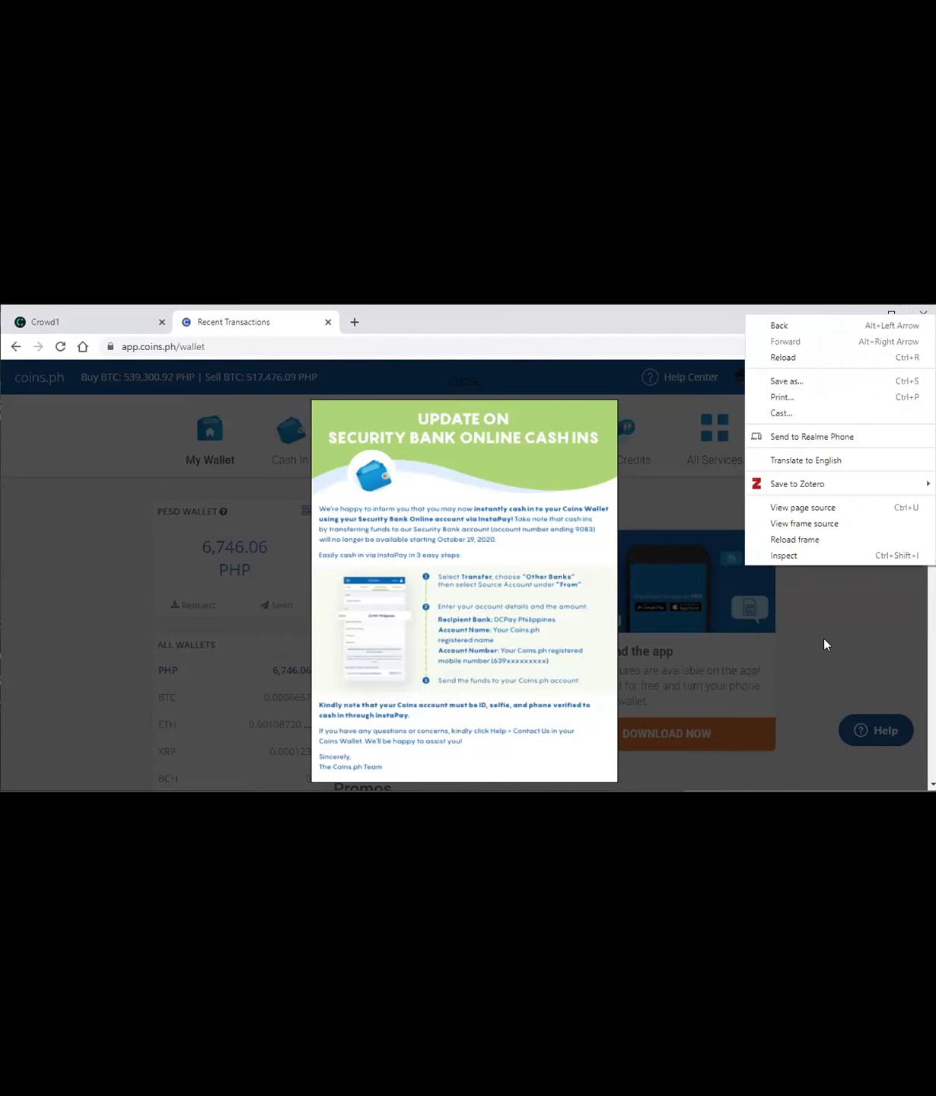
left_click(486, 449)
scroll(446, 661, "down", 3)
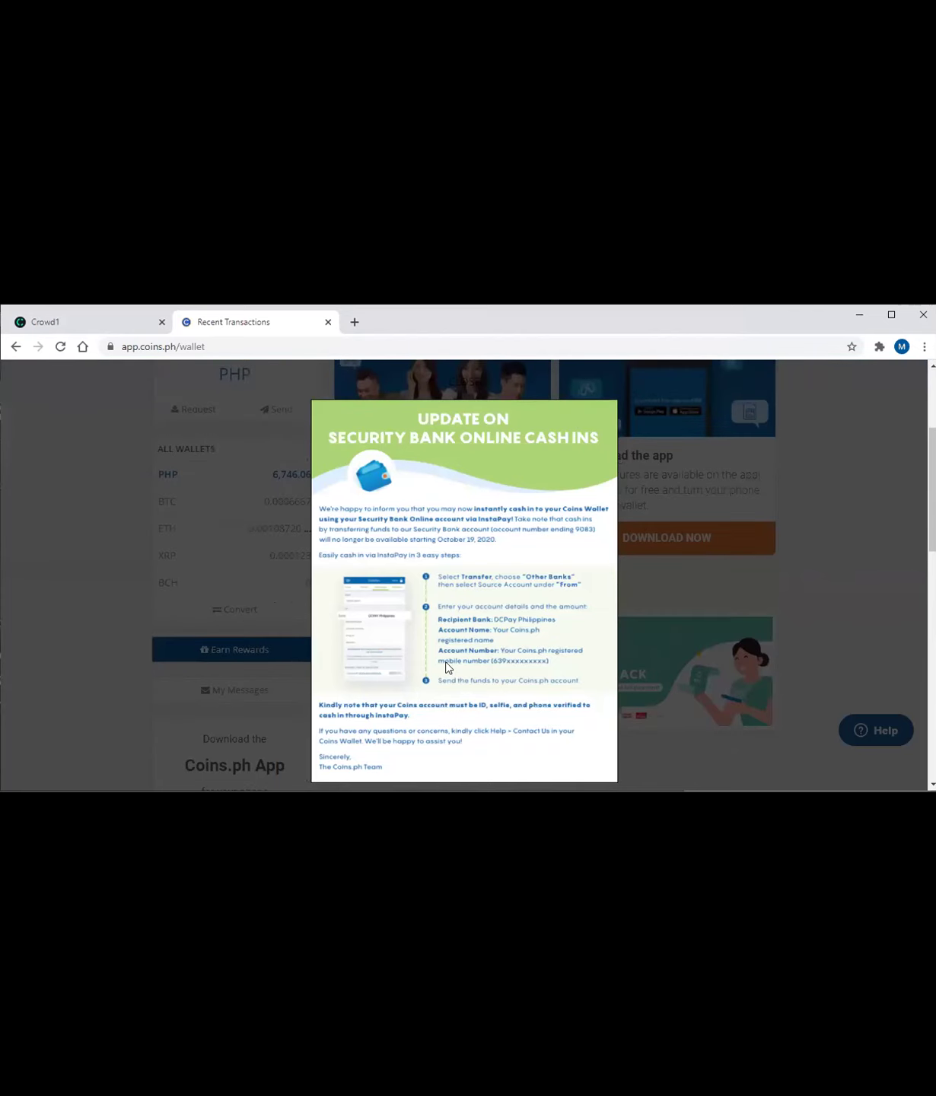
scroll(445, 662, "down", 4)
scroll(521, 412, "up", 8)
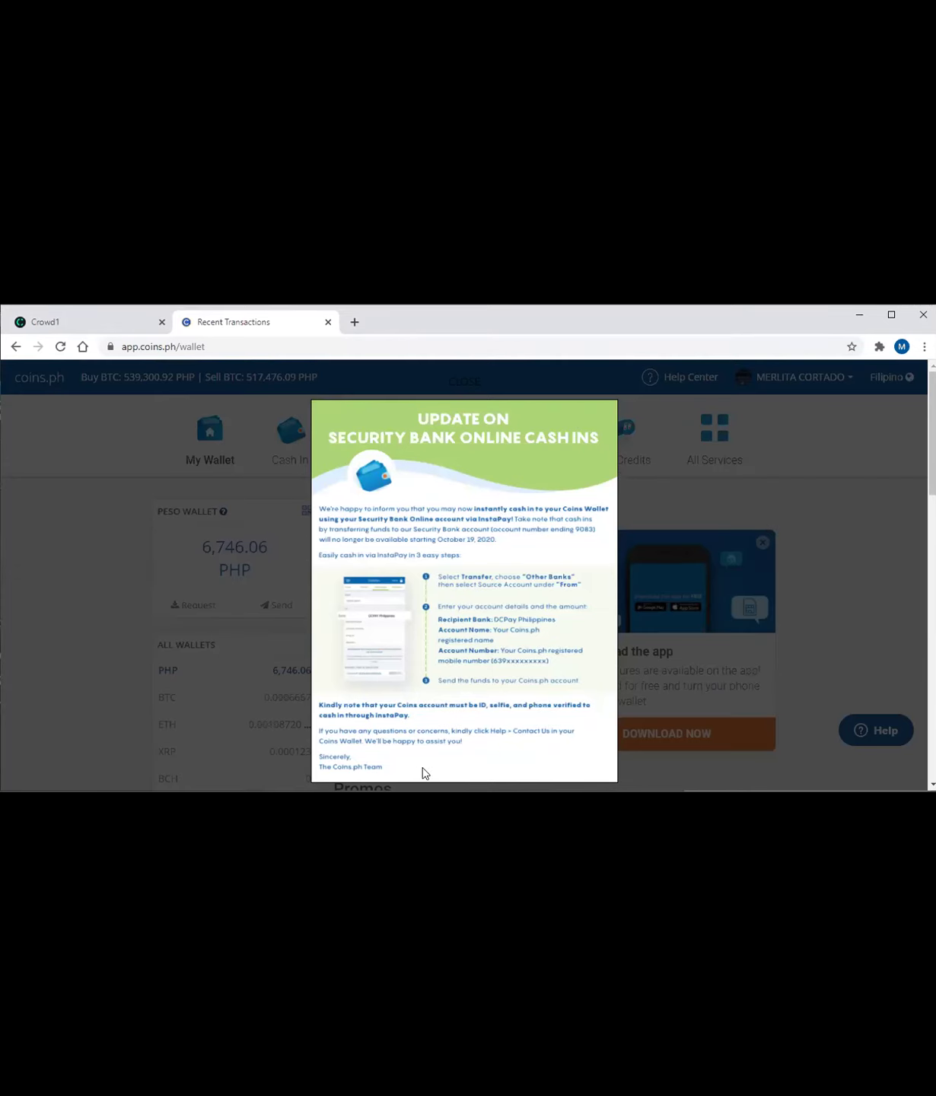
scroll(468, 576, "down", 5)
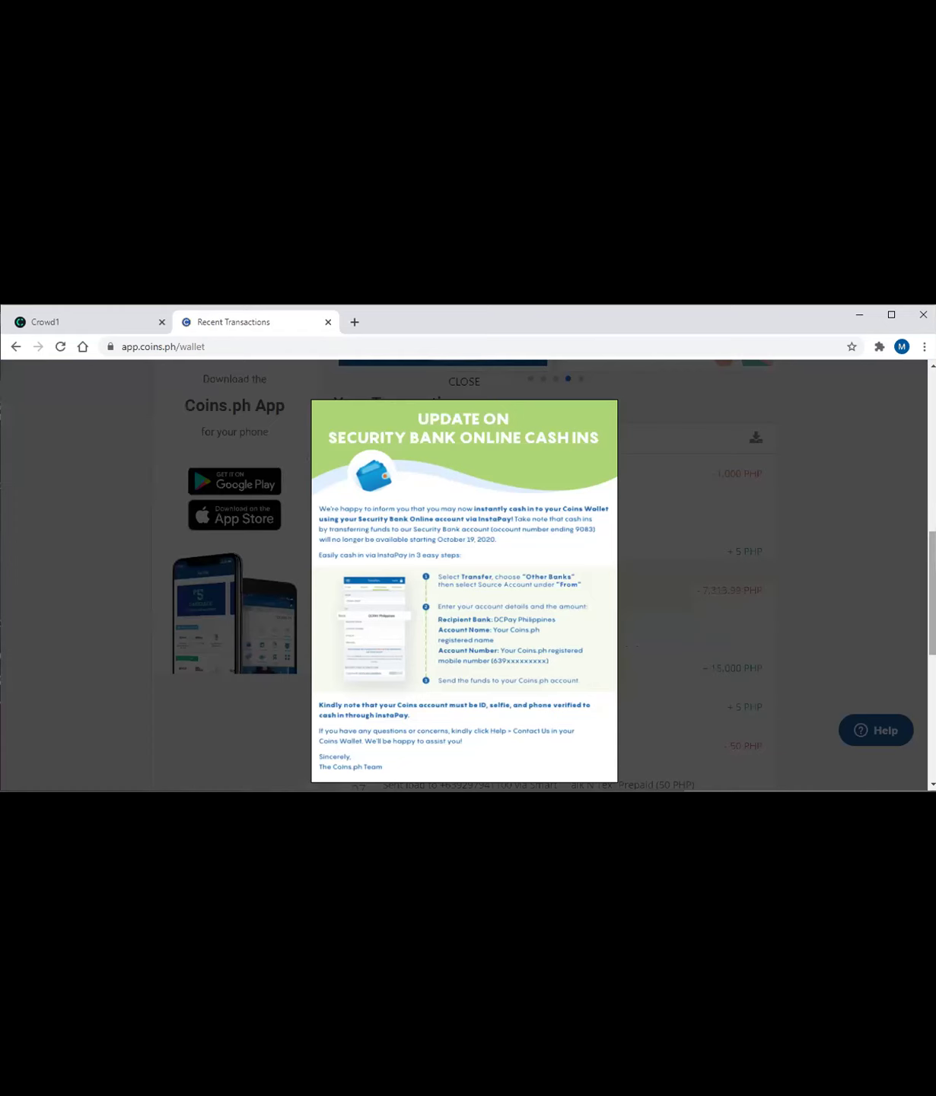
scroll(739, 757, "down", 5)
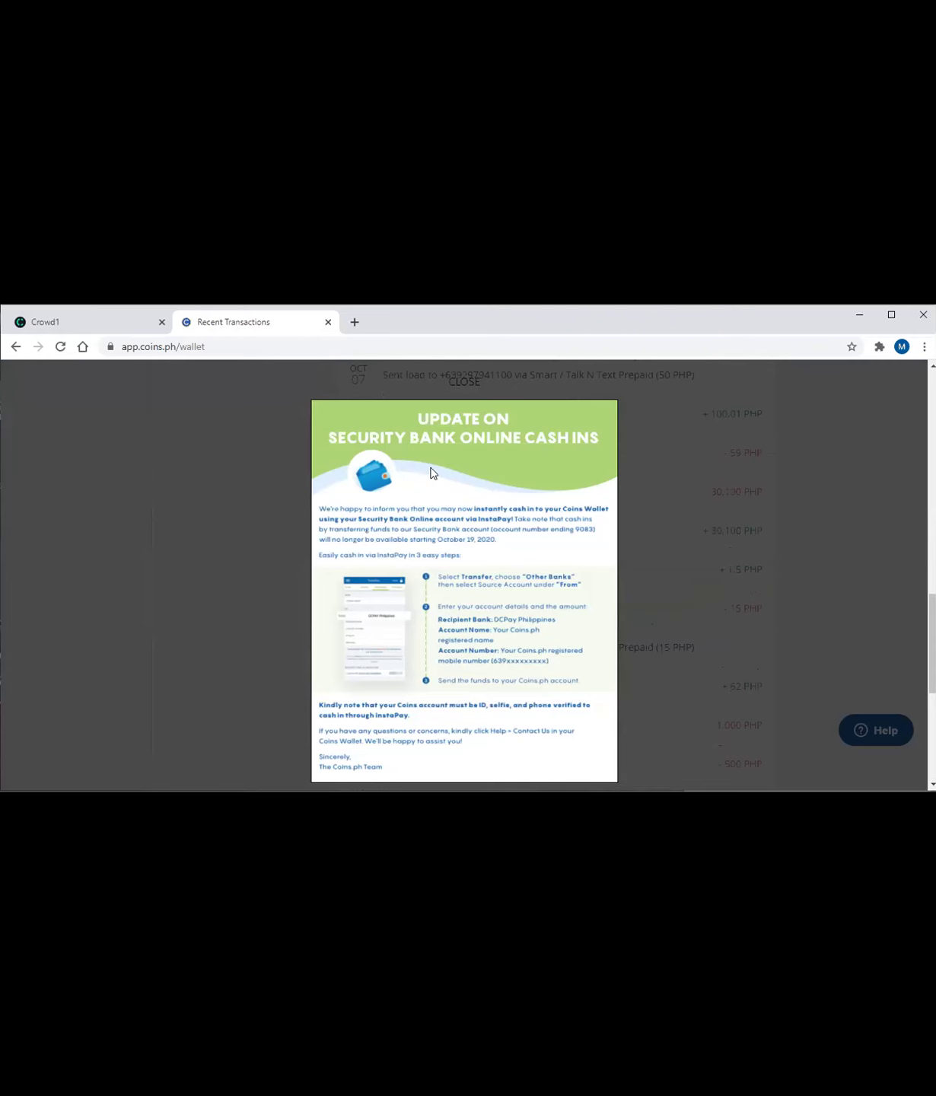
scroll(445, 478, "up", 5)
scroll(463, 478, "up", 4)
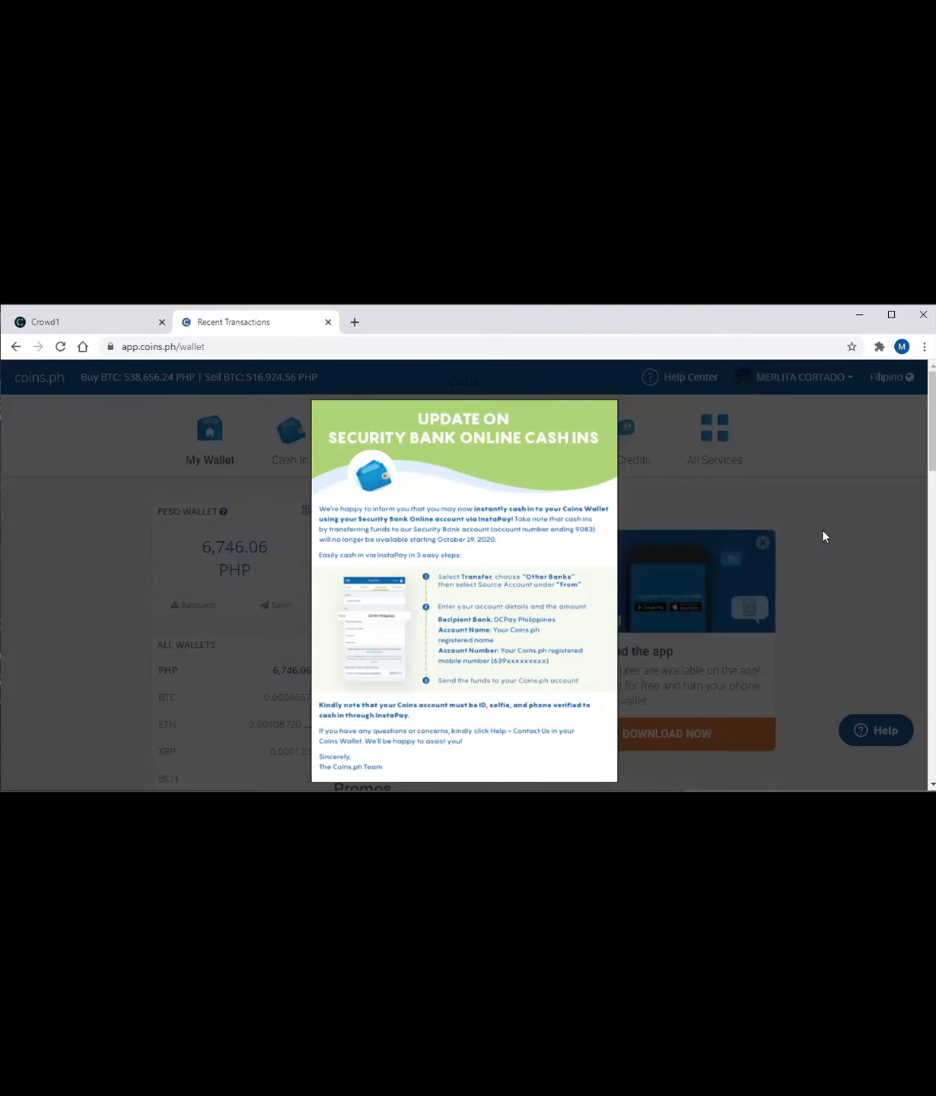
right_click(799, 580)
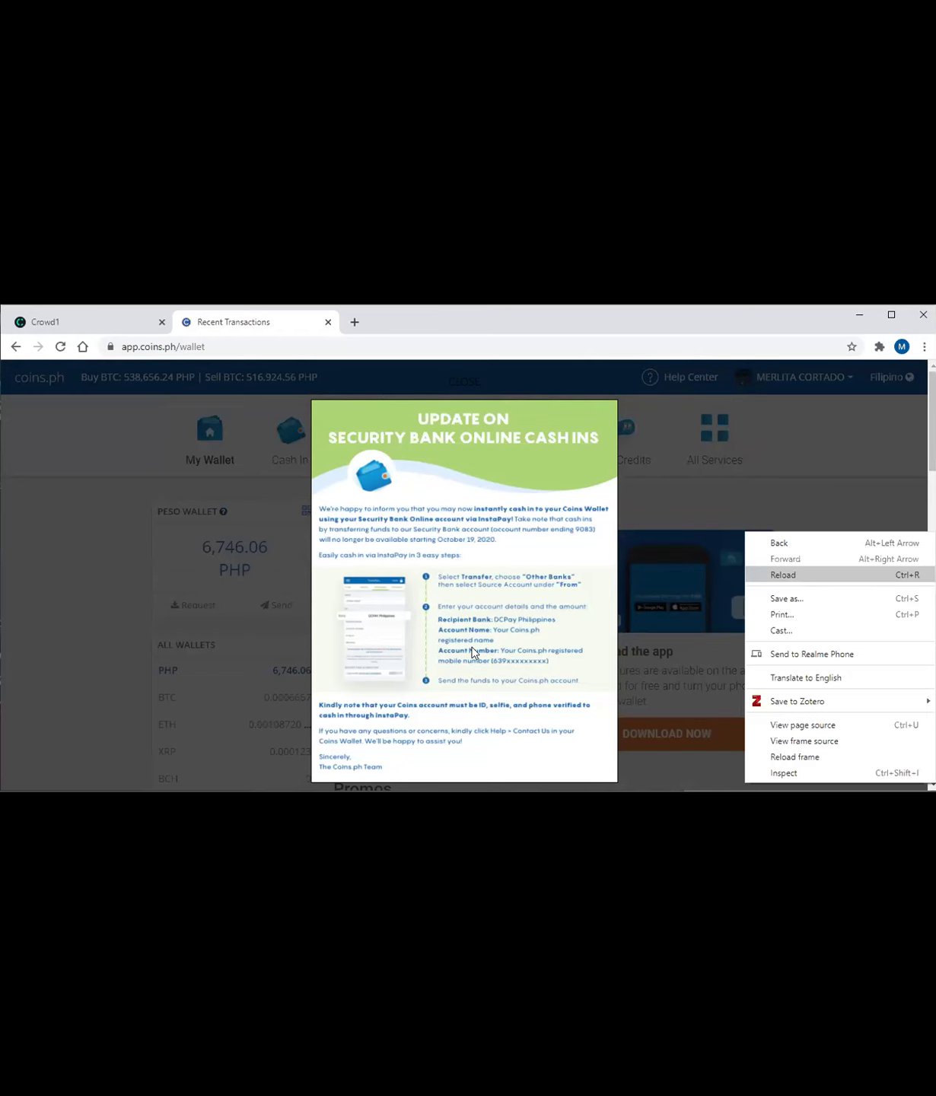
Step: Reload the wallet, open the BTC wallet and reveal and copy its receiving address
key("Return")
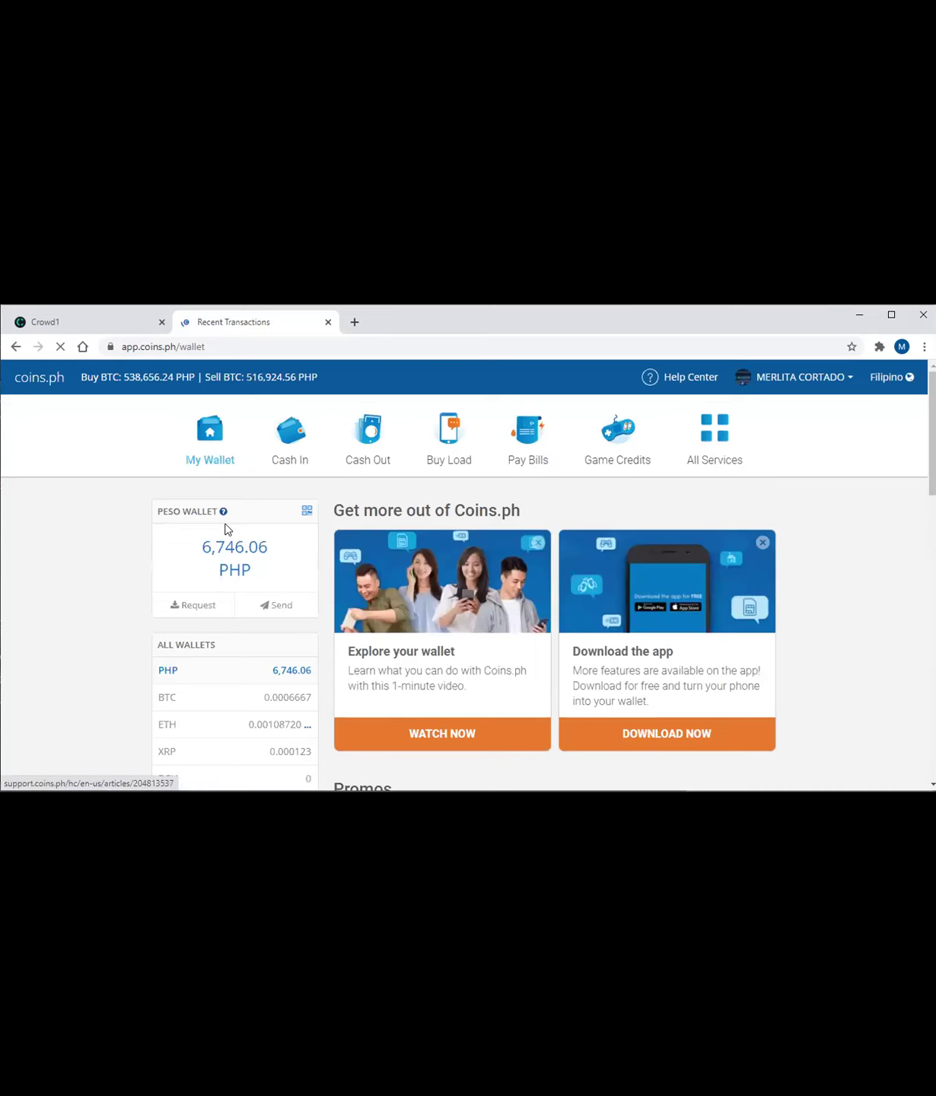
scroll(209, 604, "down", 1)
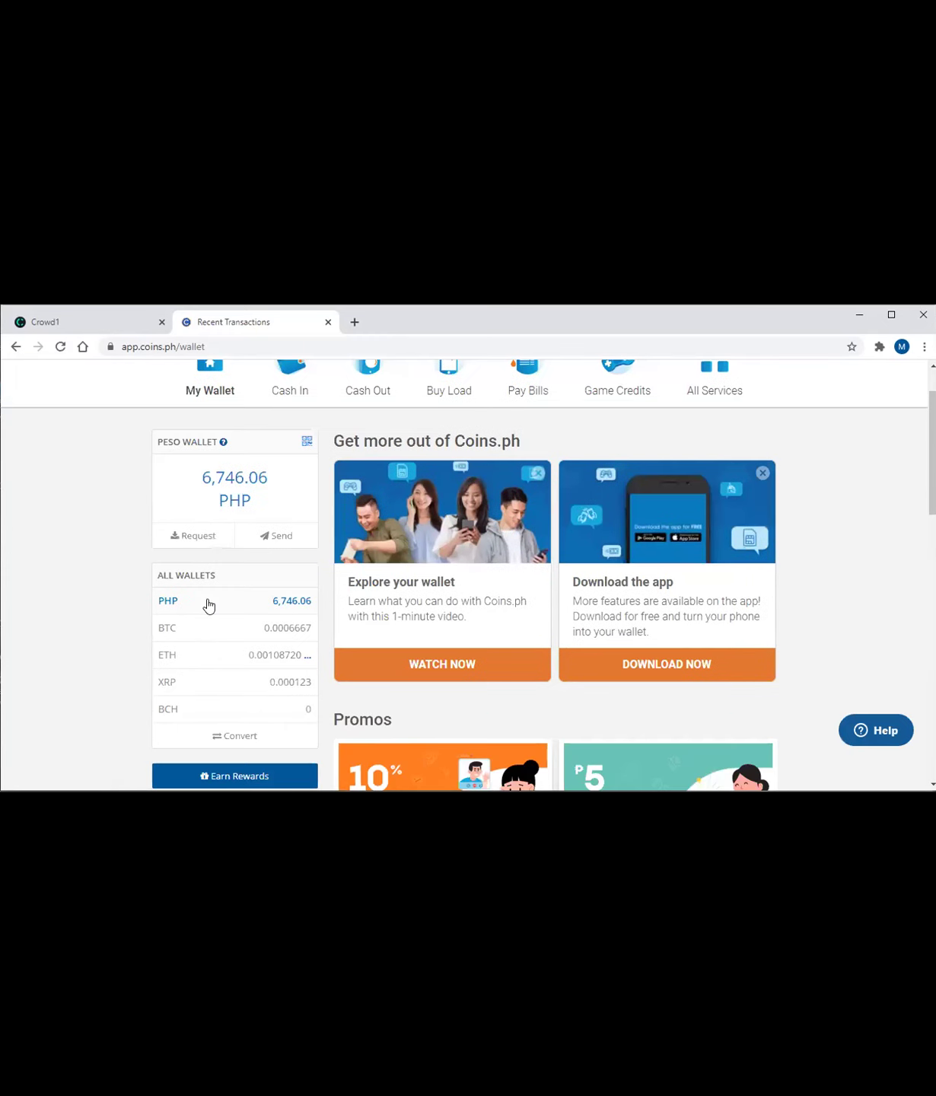
scroll(208, 603, "up", 1)
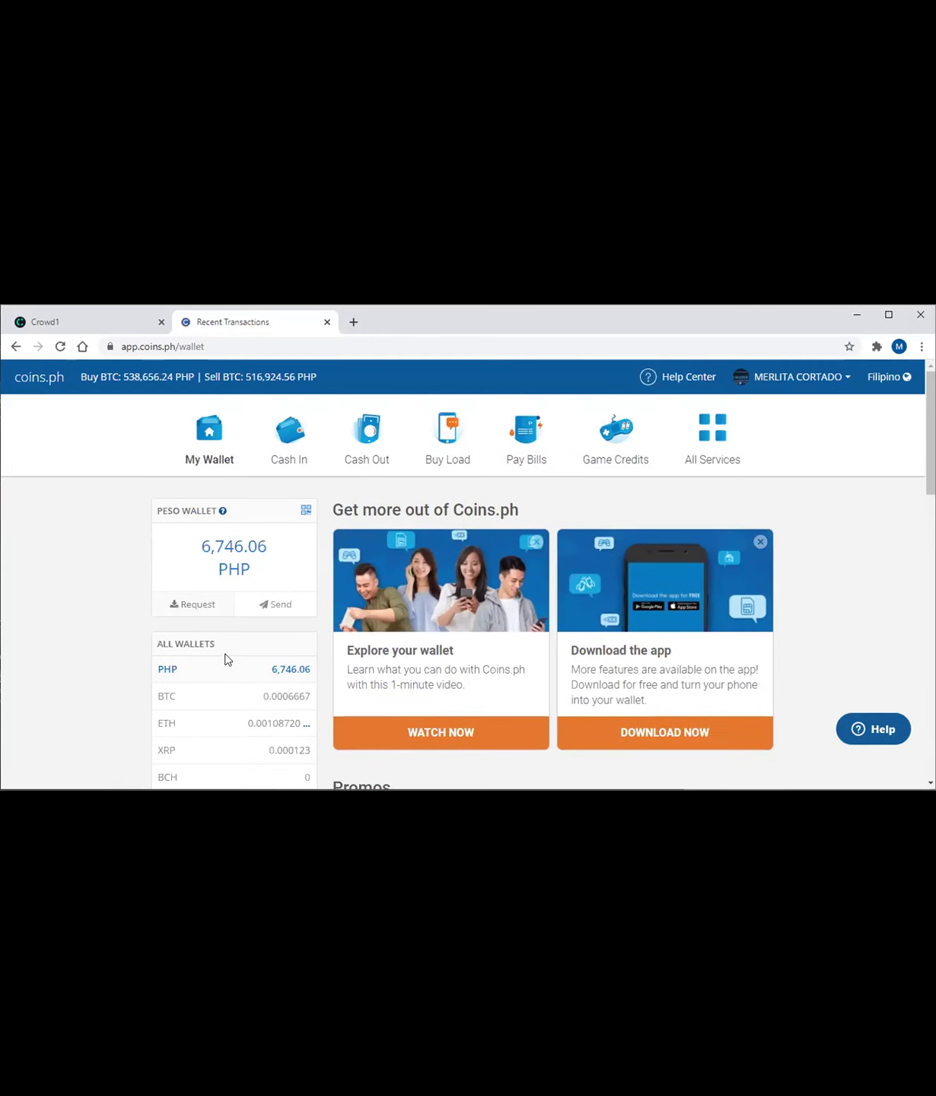
scroll(211, 602, "down", 1)
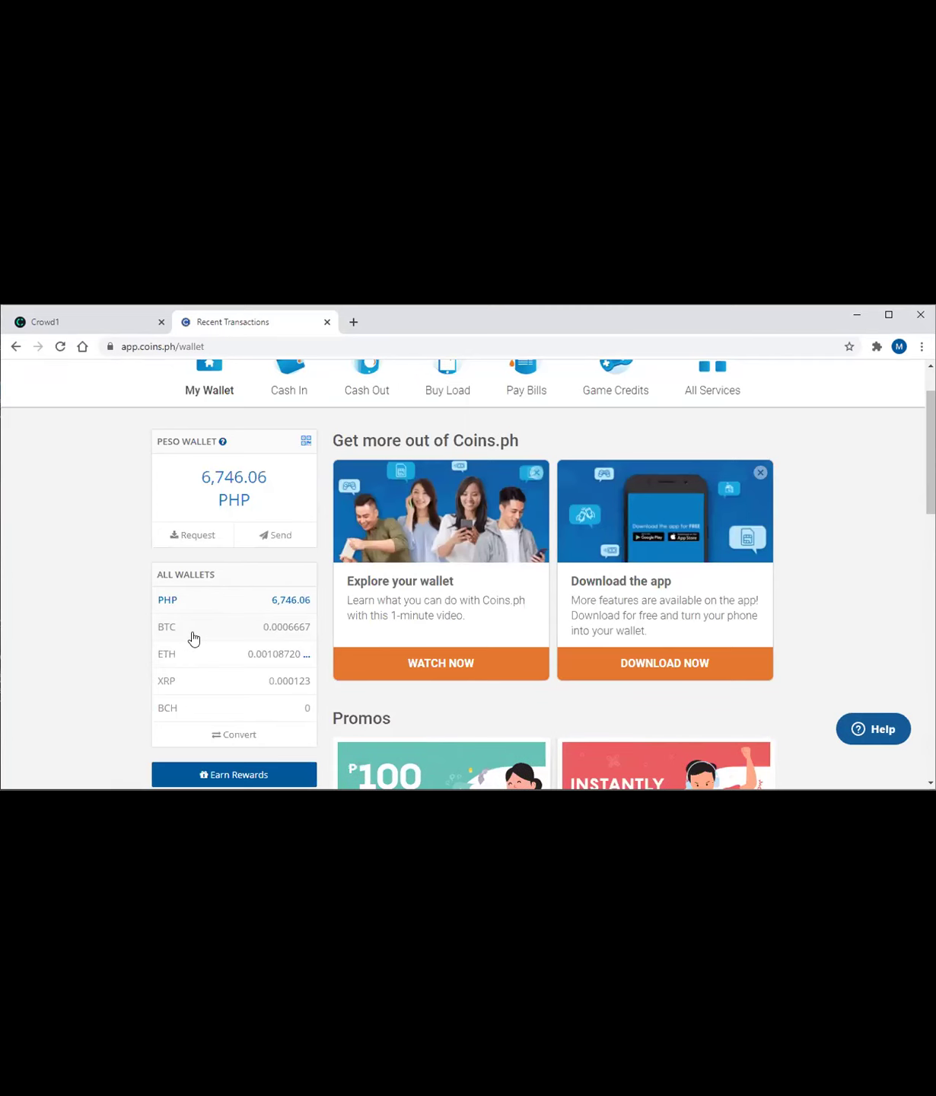
left_click(194, 638)
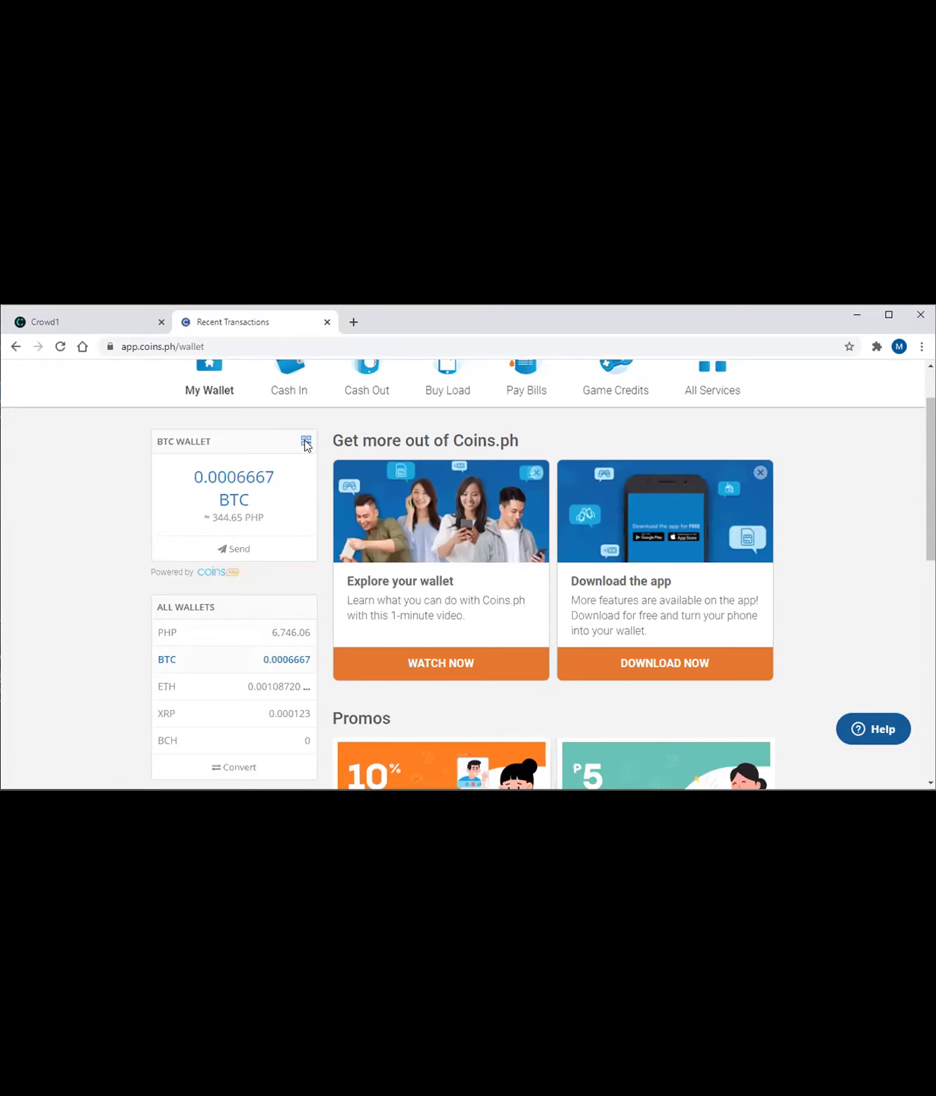
left_click(305, 442)
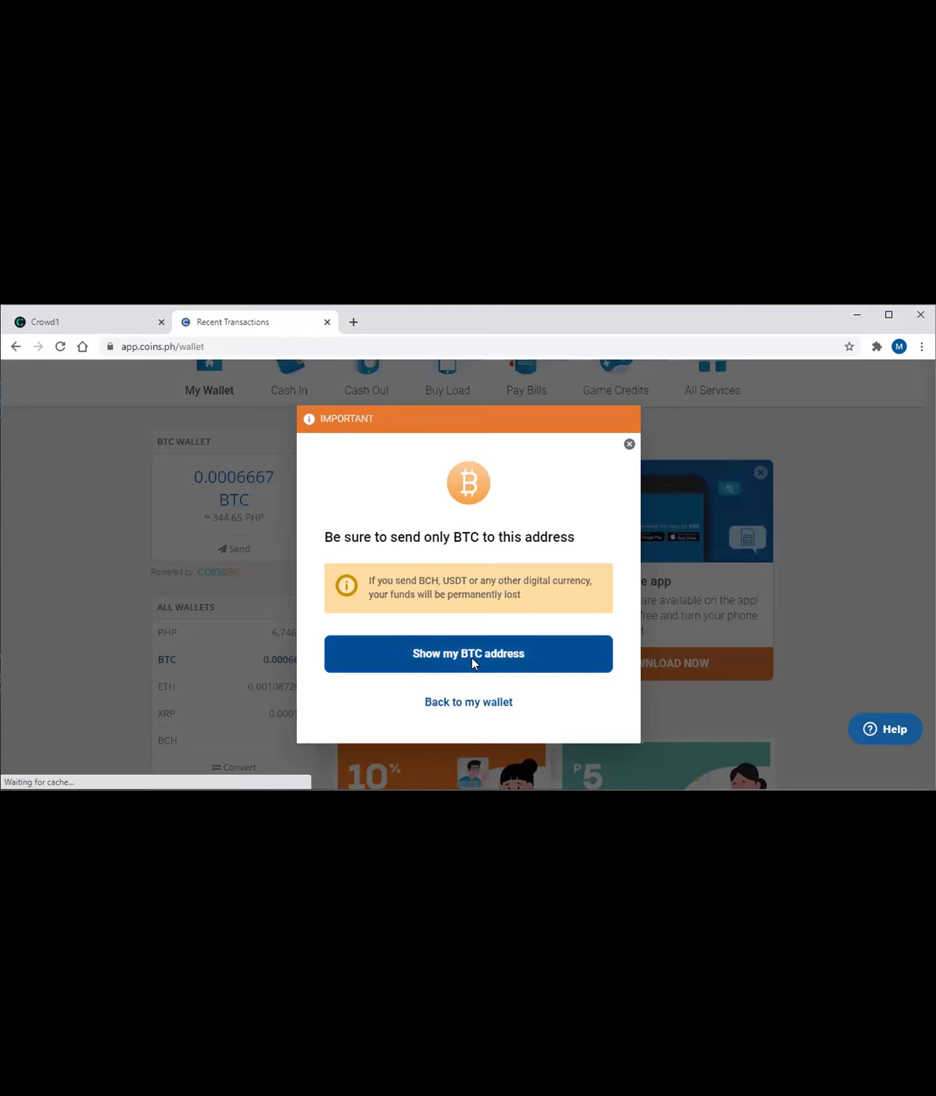
left_click(472, 662)
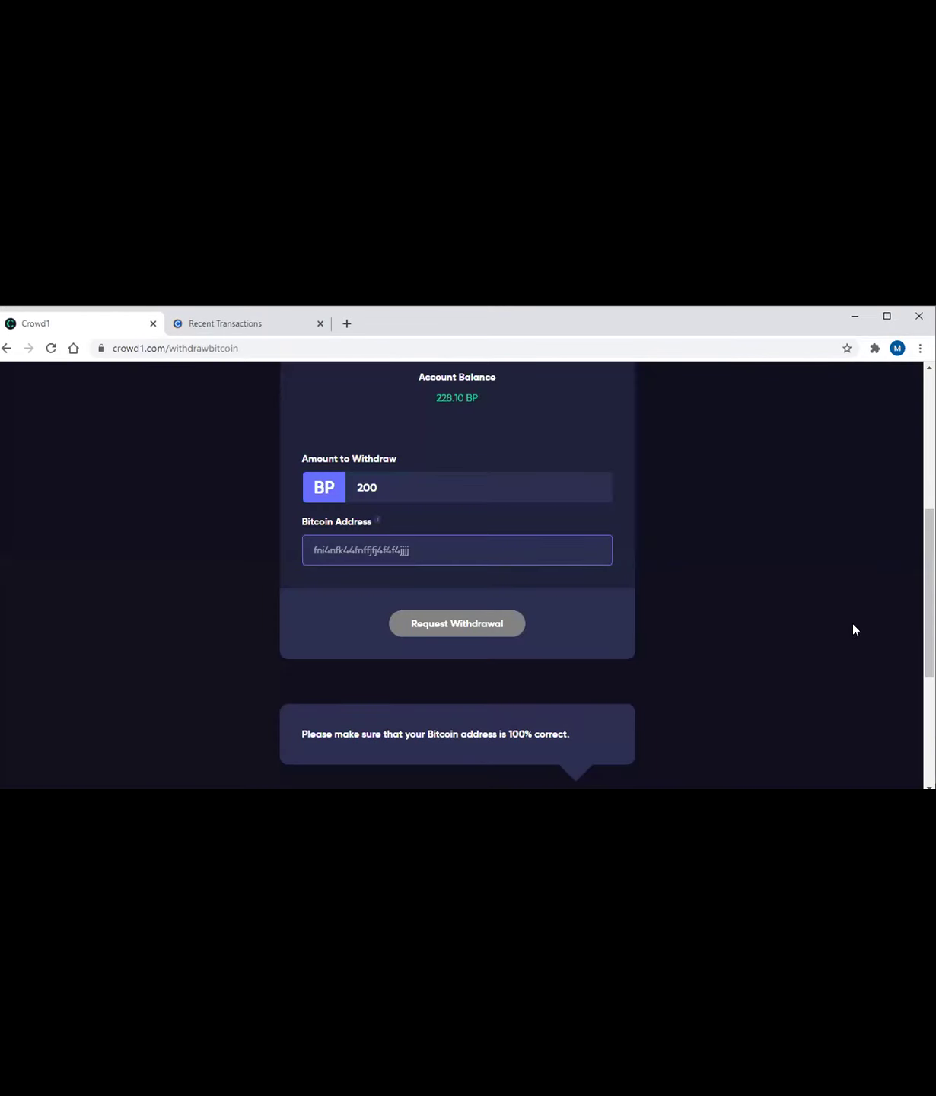
Step: Paste the copied coins.ph BTC address into Crowd1's Bitcoin Address field
left_click(801, 589)
scroll(800, 590, "up", 5)
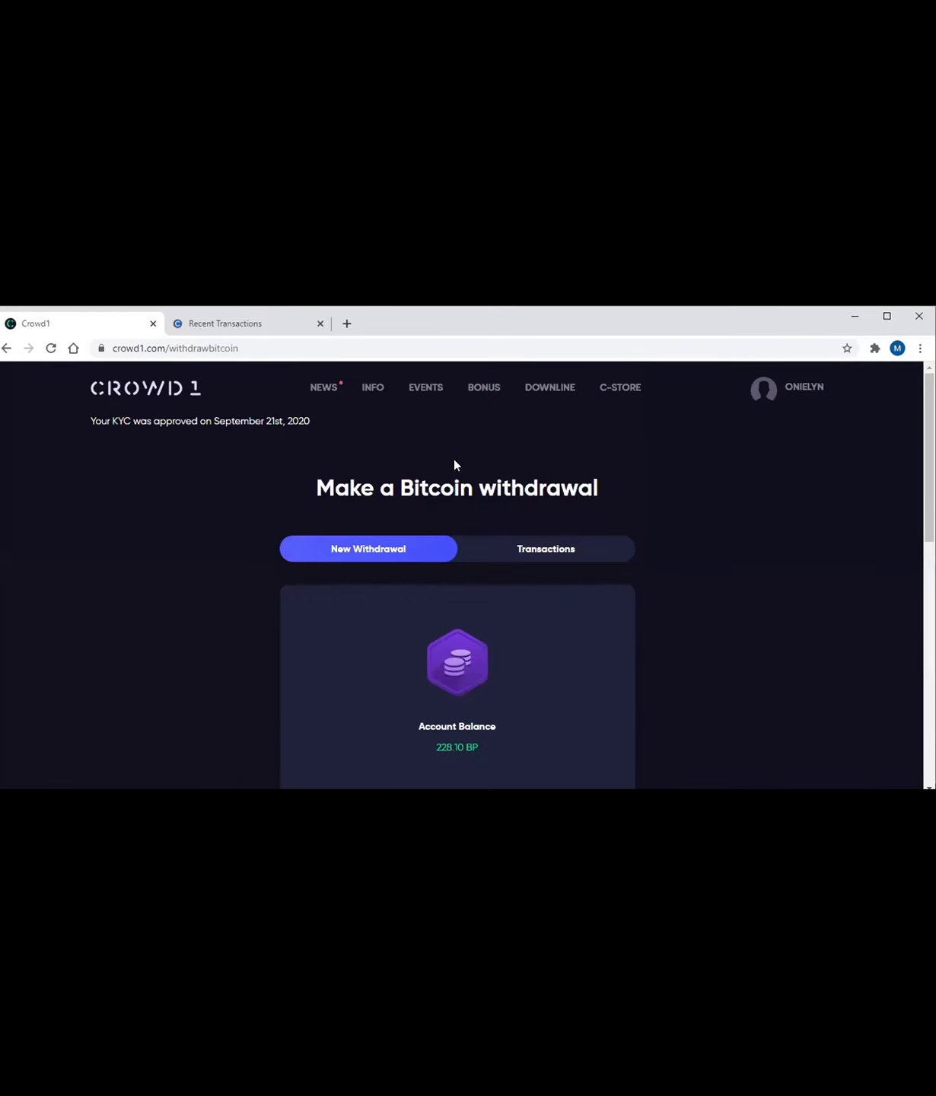
scroll(454, 464, "down", 5)
left_click(458, 485)
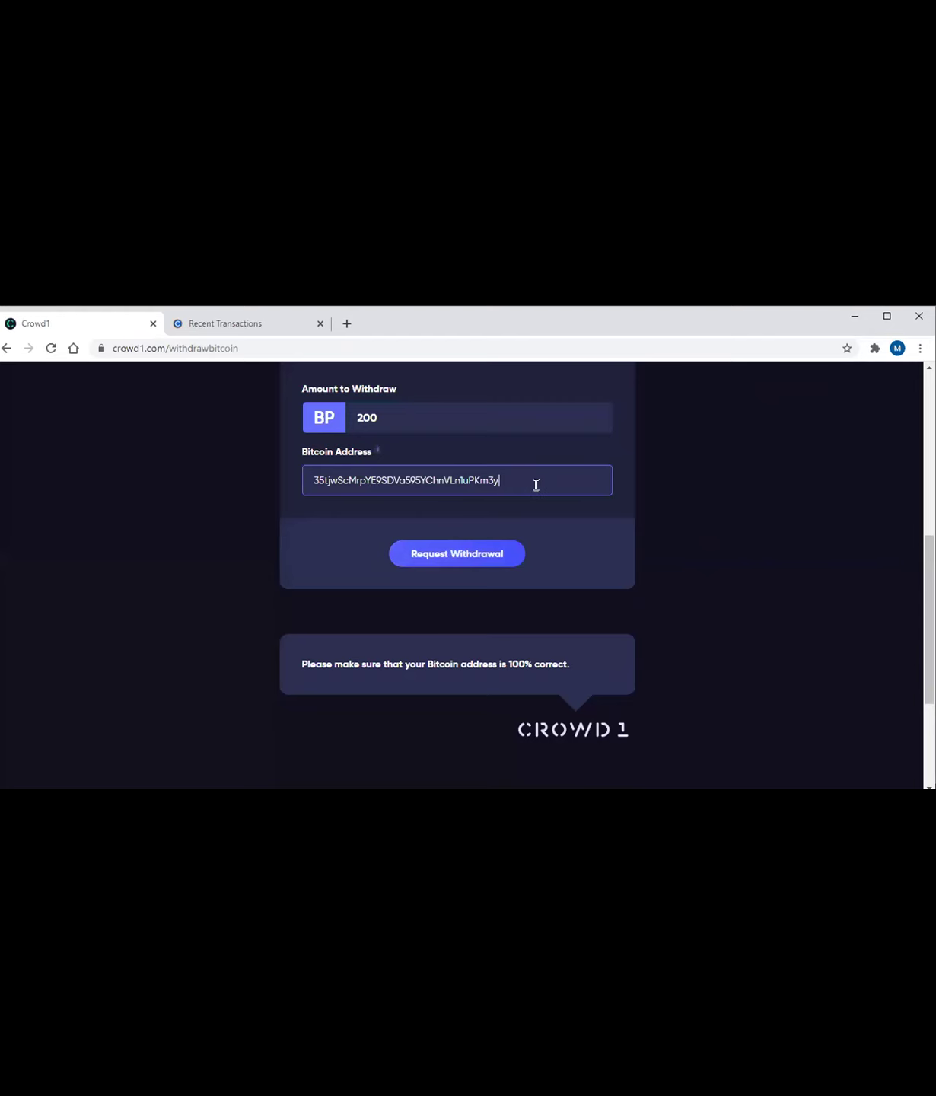
Step: Review the pasted address on the withdrawal form and return to the page top
left_click(744, 574)
scroll(743, 514, "up", 5)
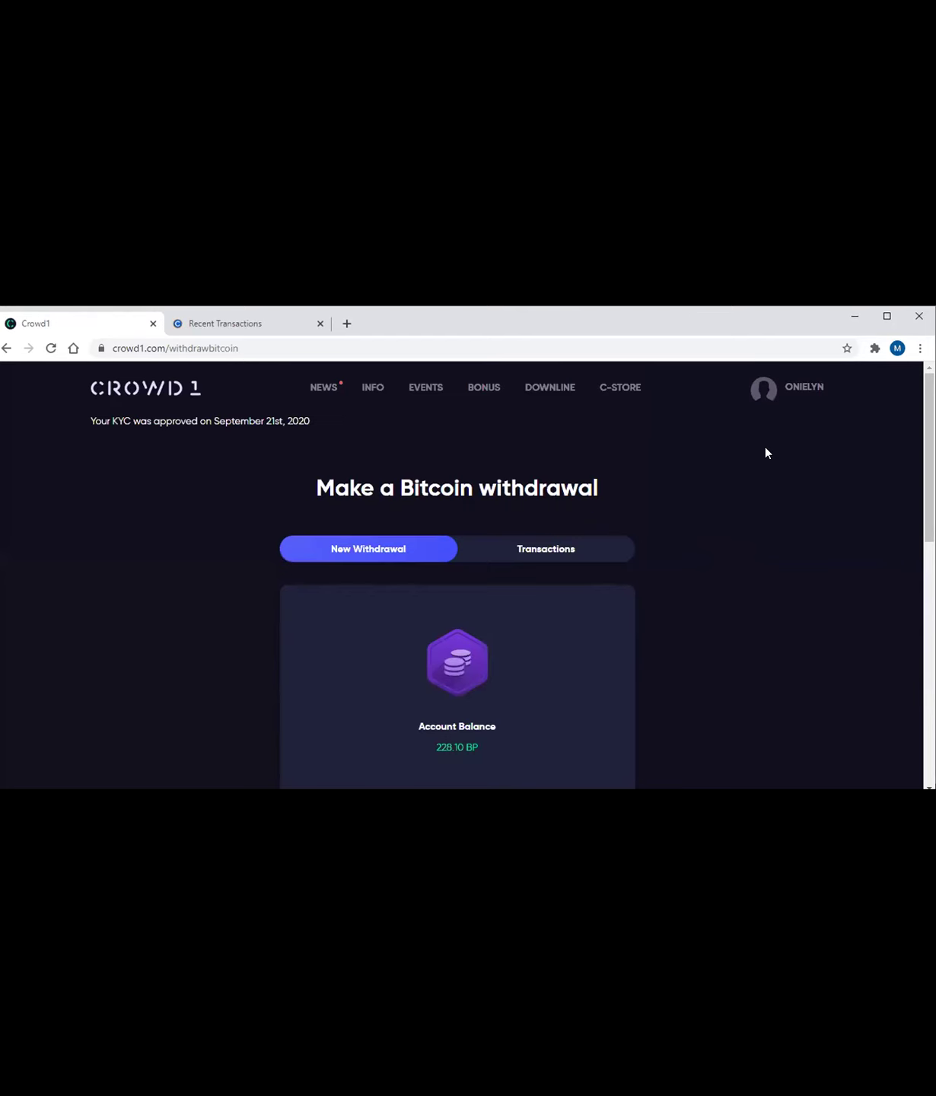
scroll(549, 620, "down", 4)
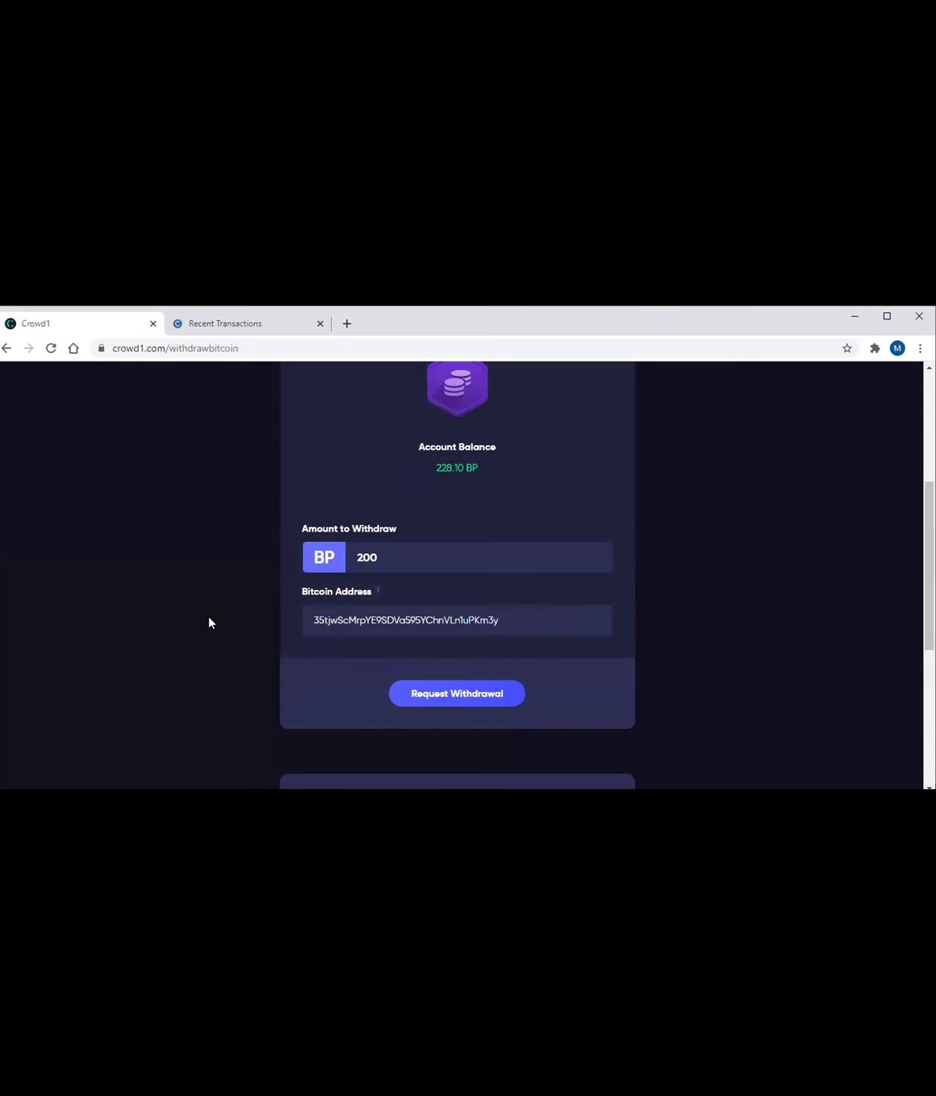
scroll(691, 623, "down", 4)
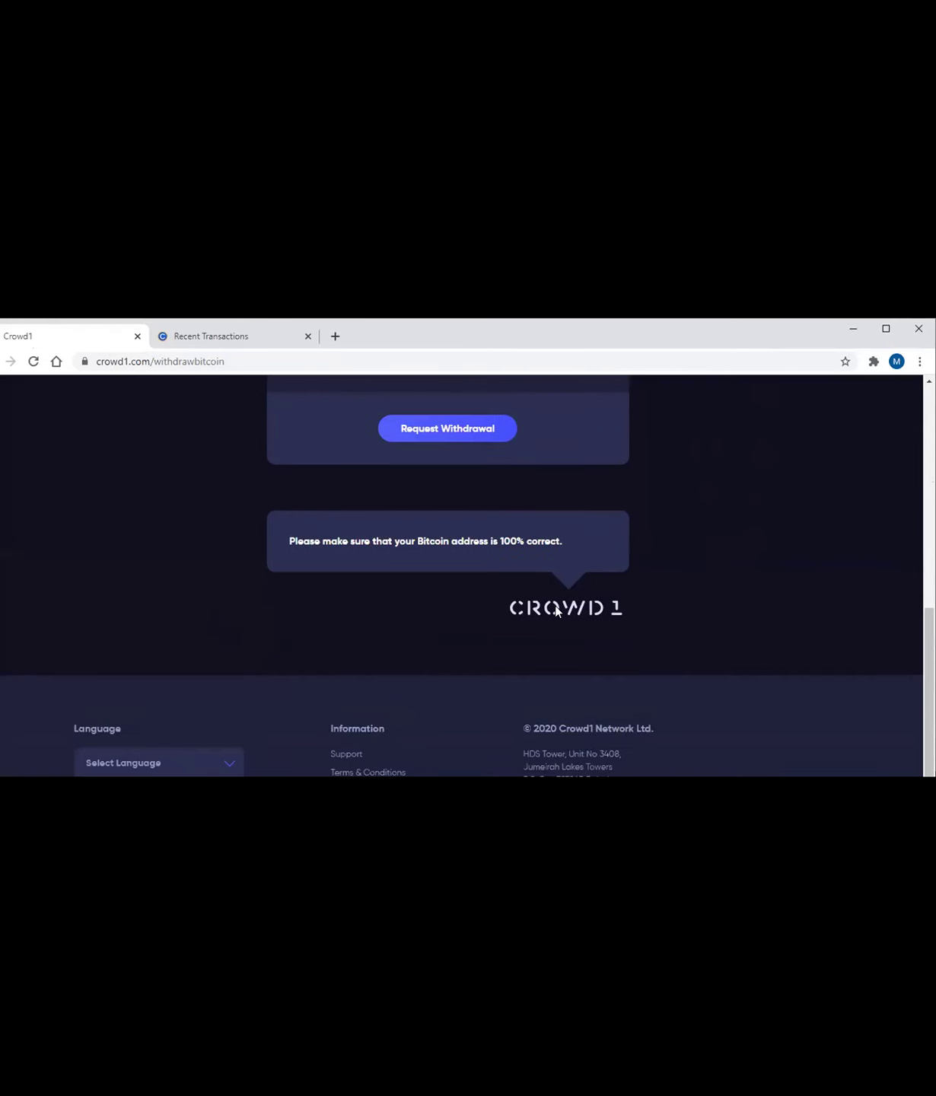
scroll(547, 629, "up", 4)
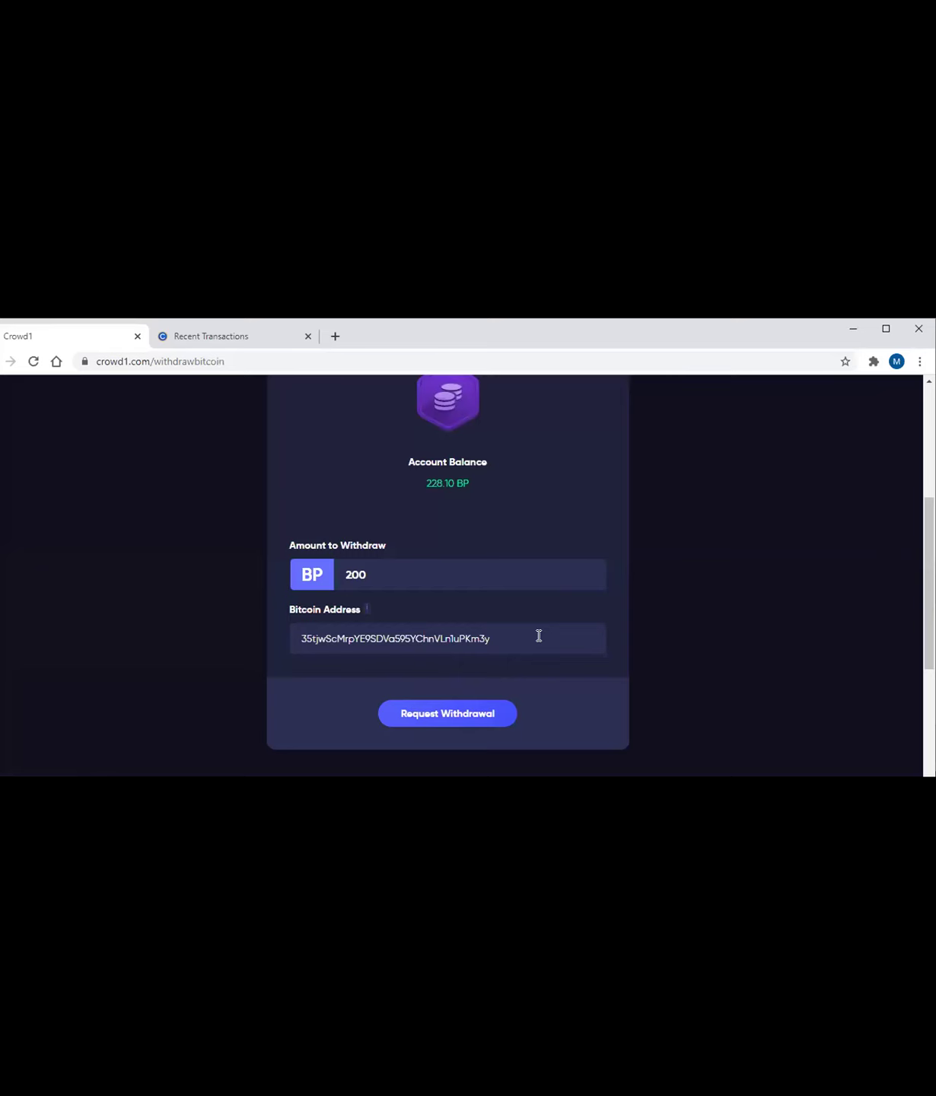
key("Tab")
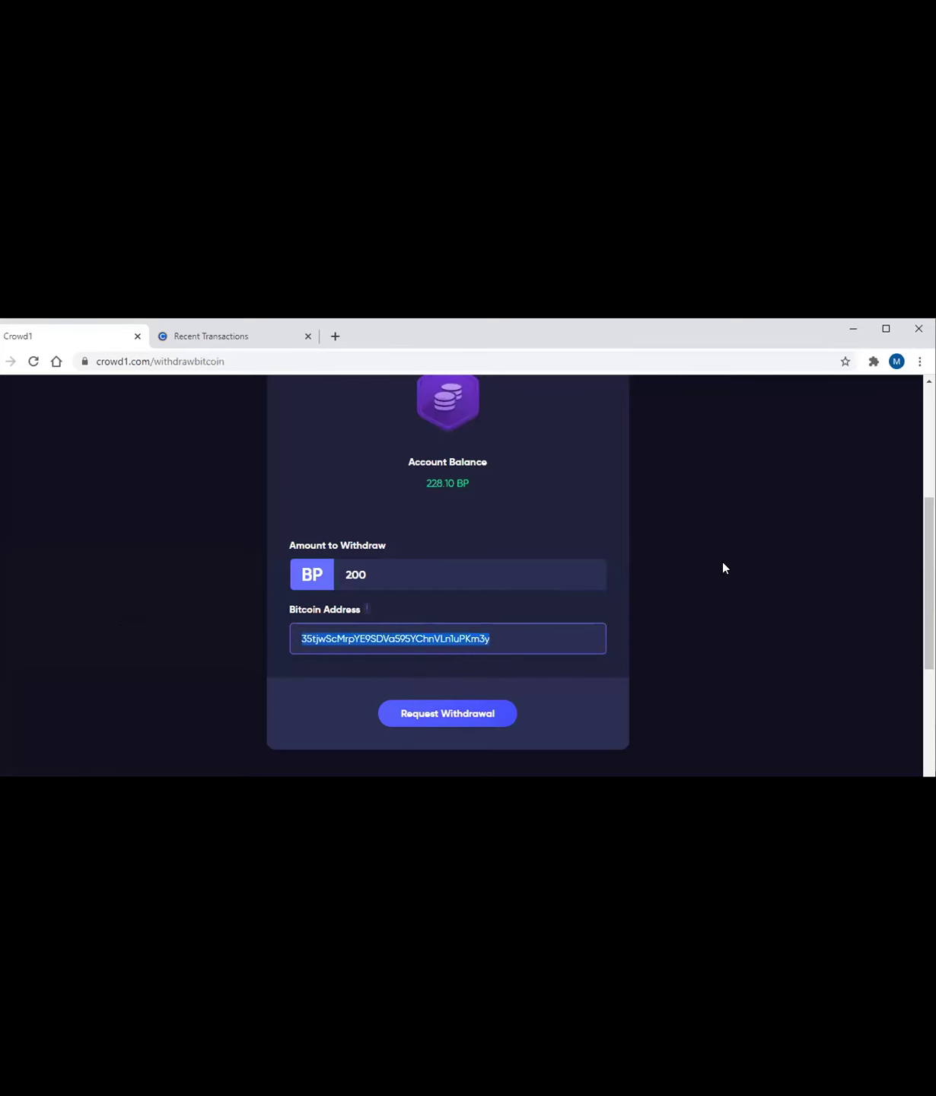
key("Return")
scroll(579, 558, "up", 4)
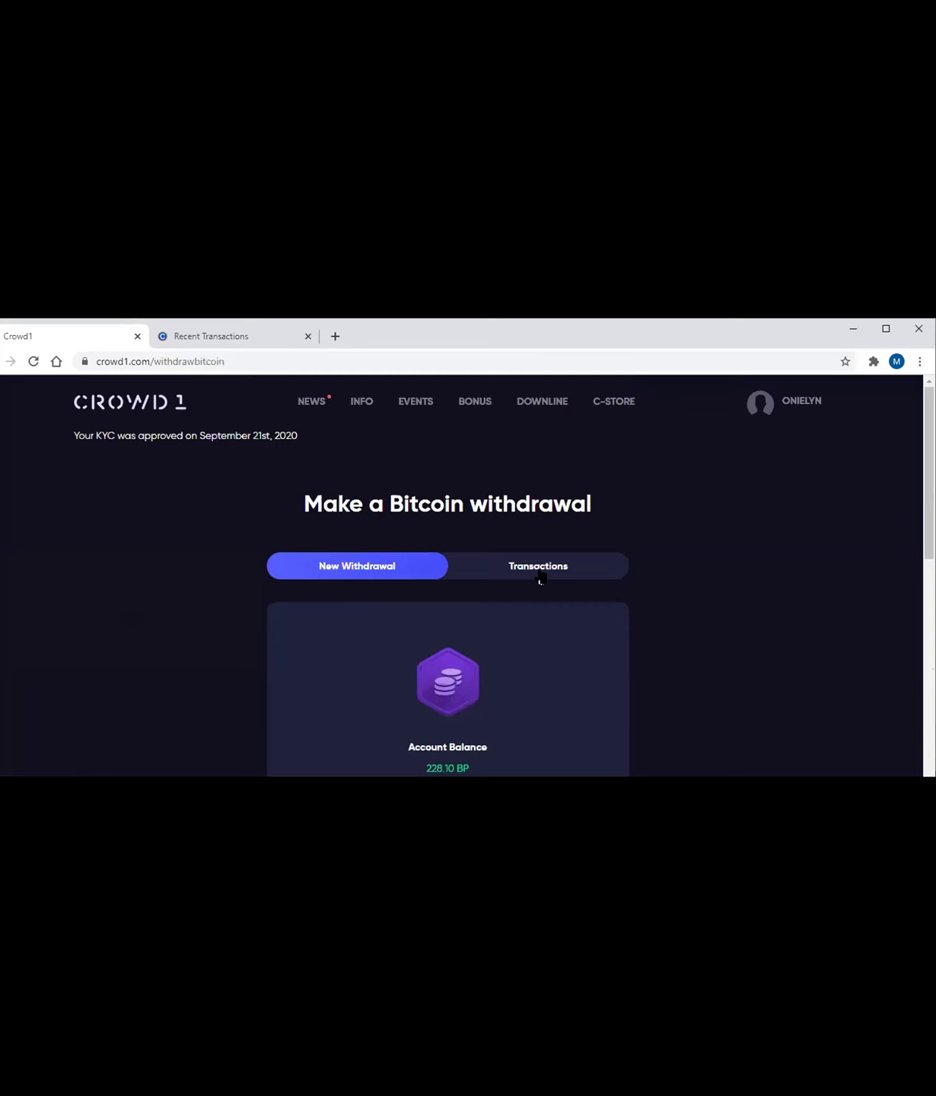
Step: Open the Transactions tab to show the empty Bitcoin withdrawal list
left_click(540, 577)
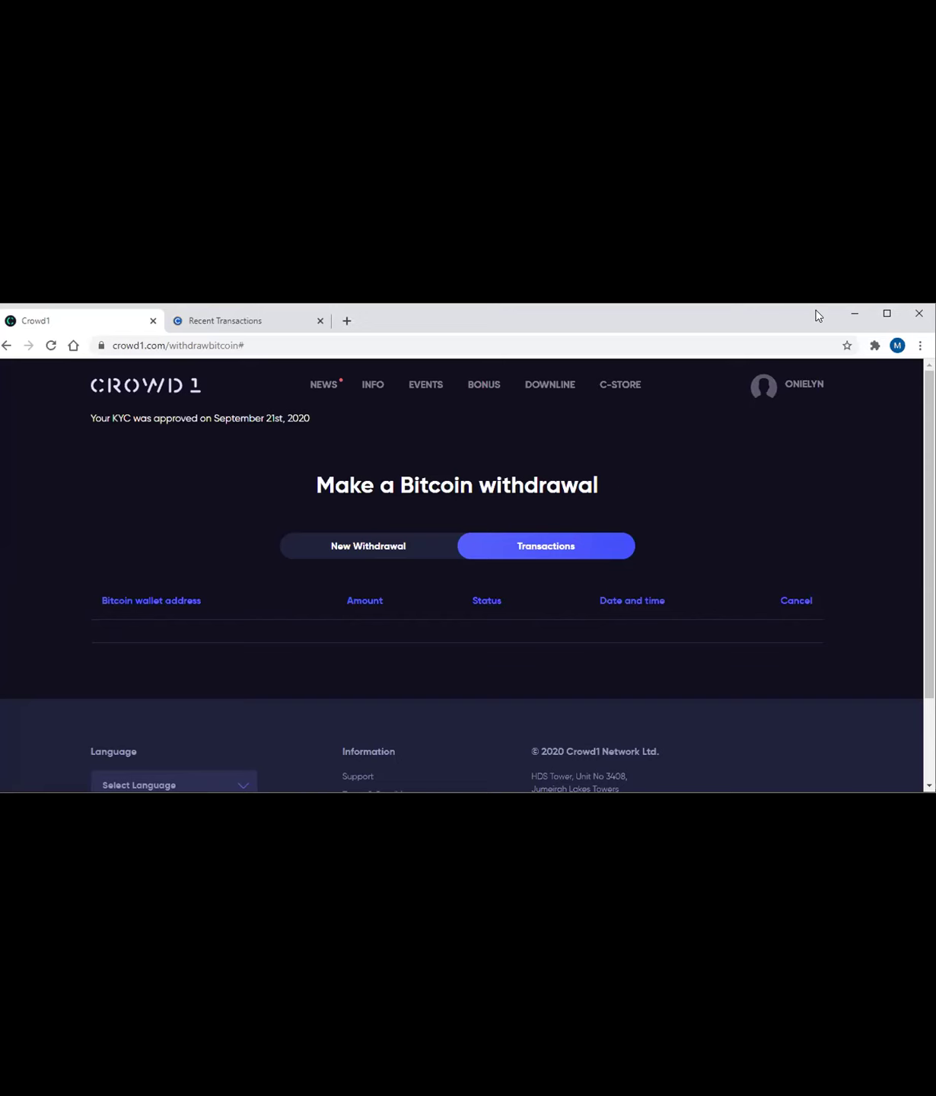
Step: Return to the back office via the CROWD1 logo and scroll to the White pack and Event Calendar
left_click(123, 396)
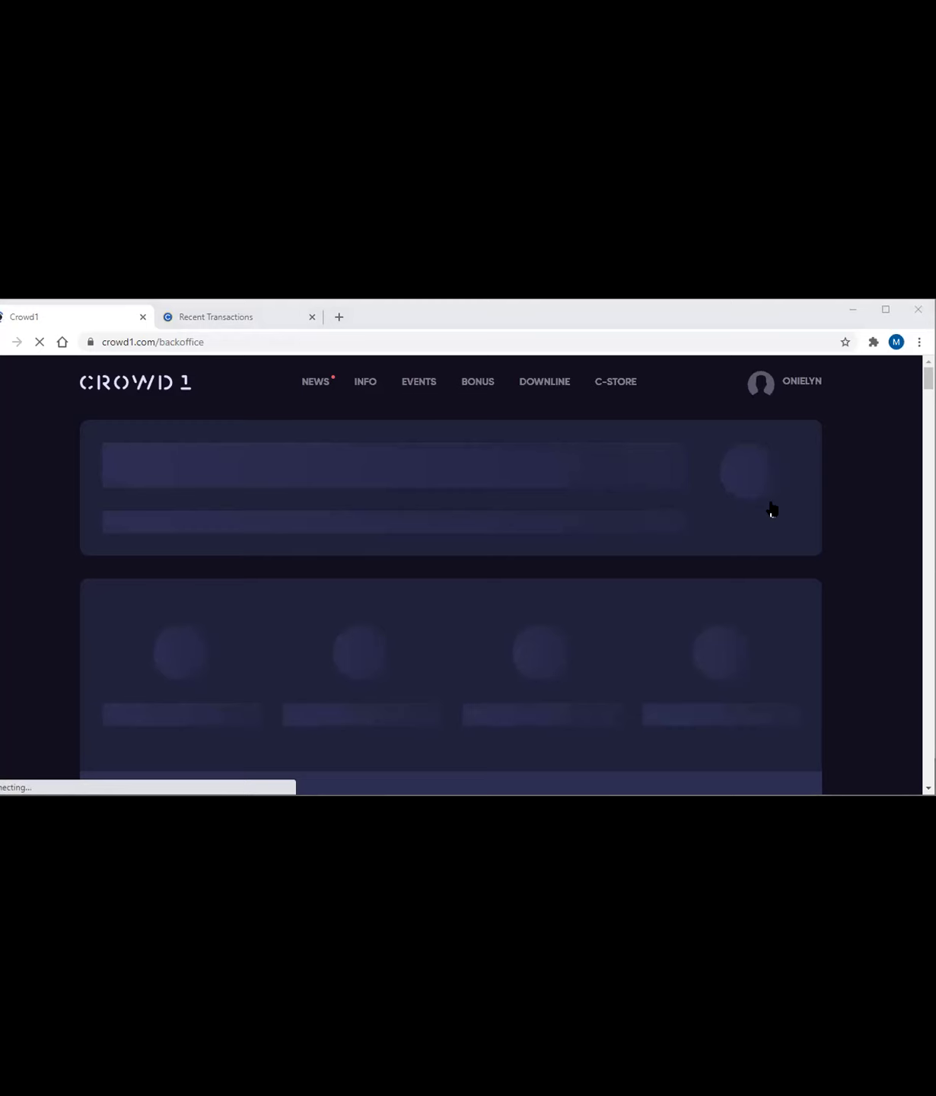
scroll(772, 508, "down", 10)
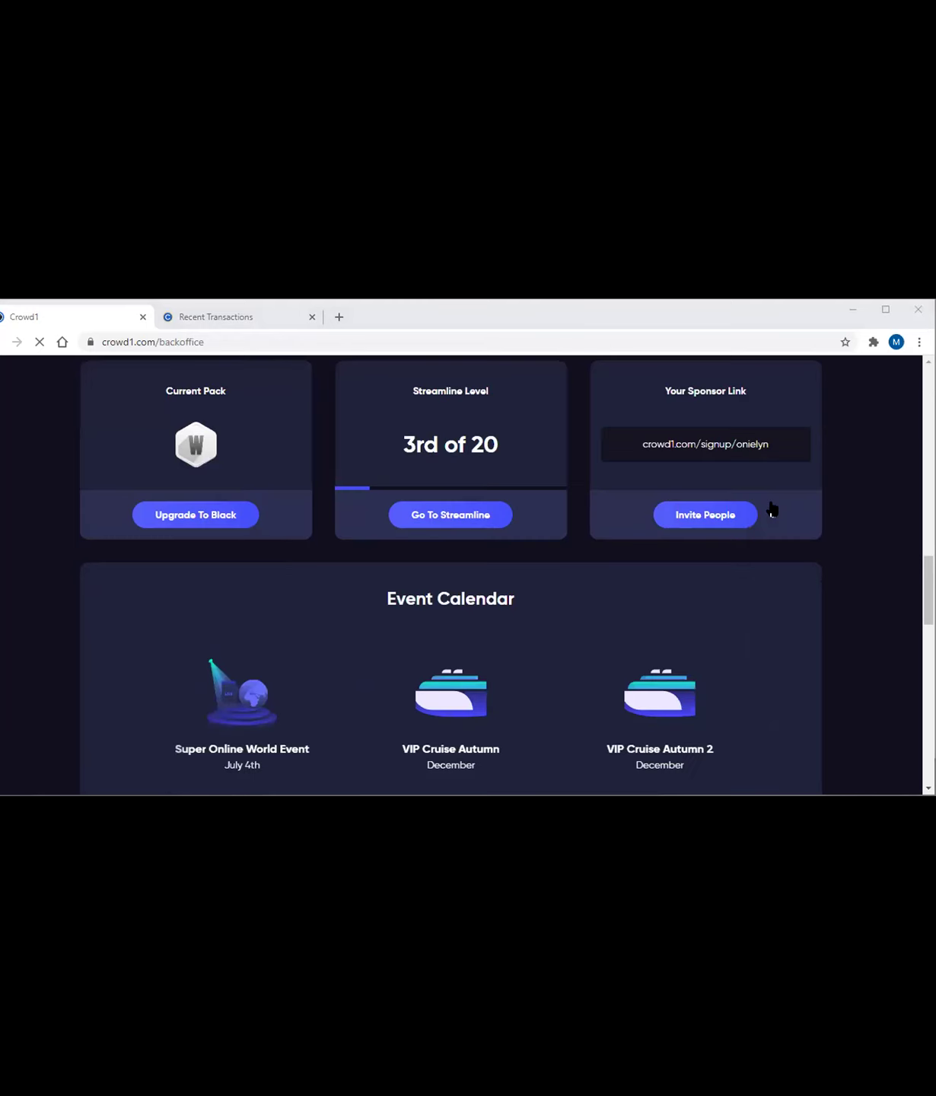